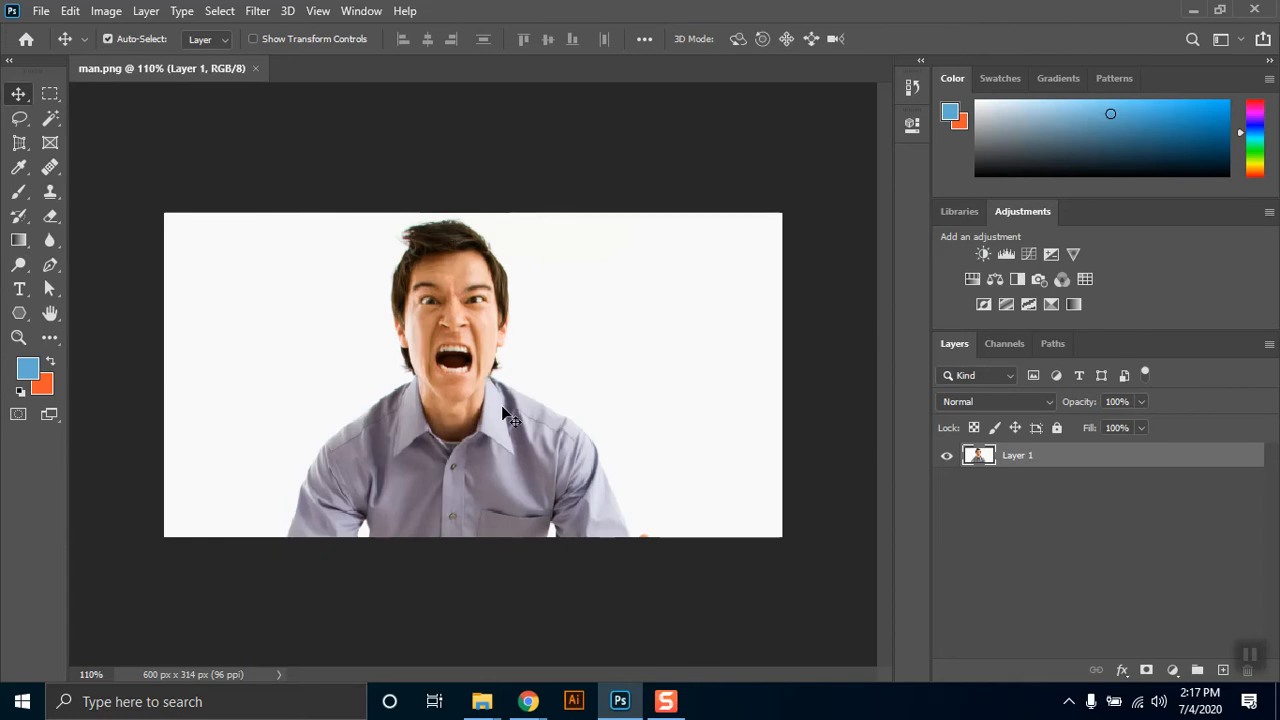
Place the 2011-04-27-terminator-533x366 image from the Class 4 folder into the man.png document as a new layer.
{"action": "mouse_move", "coordinate": [485, 703]}
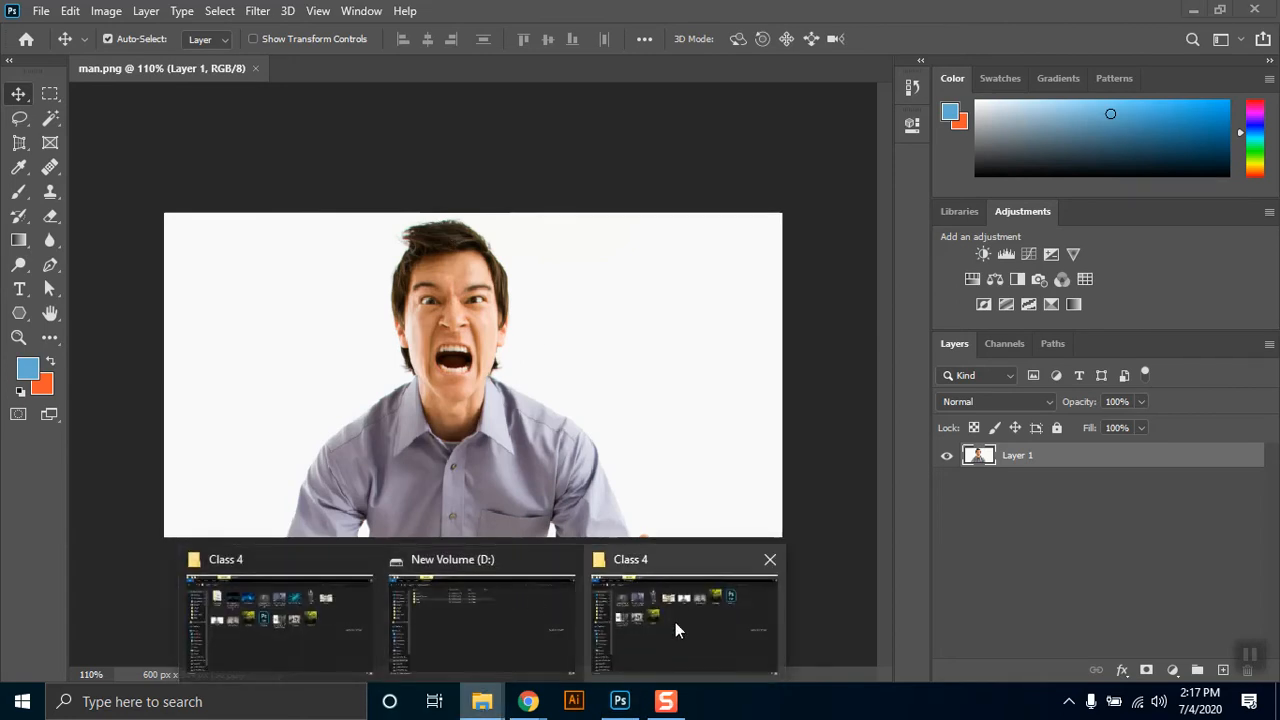
{"action": "mouse_move", "coordinate": [678, 622]}
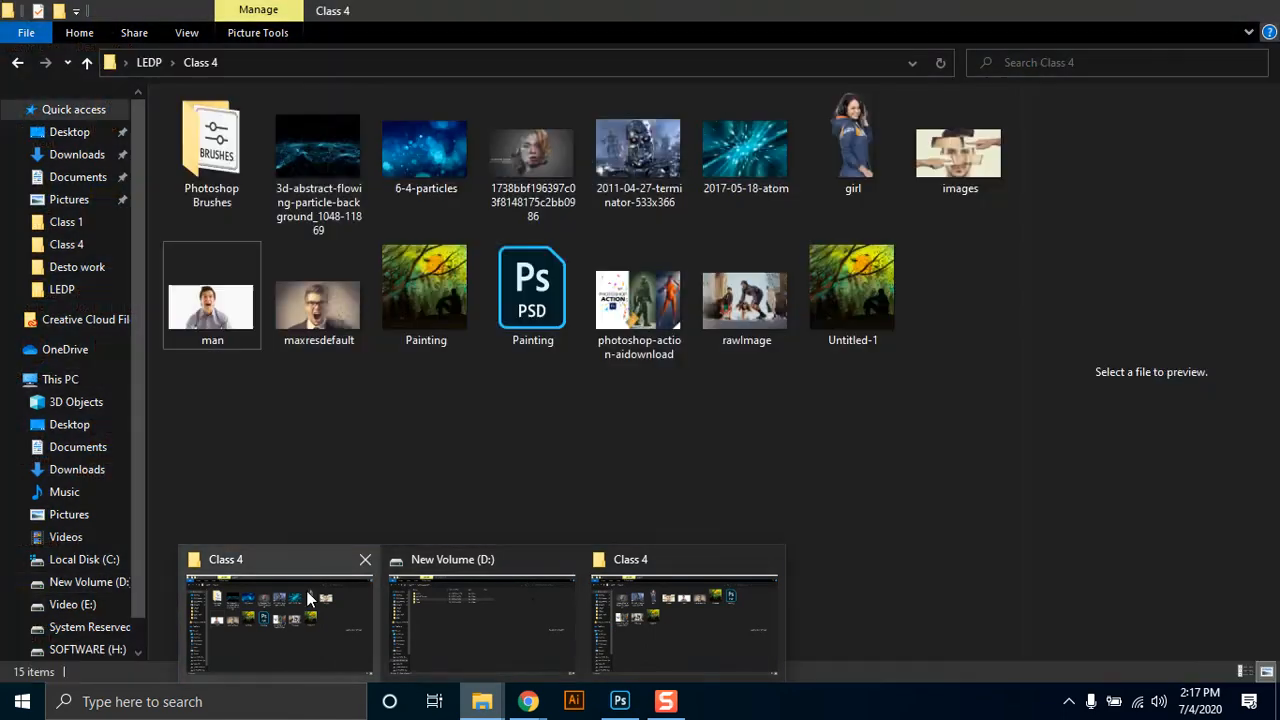
{"action": "left_click", "coordinate": [307, 598]}
{"action": "left_click", "coordinate": [651, 155]}
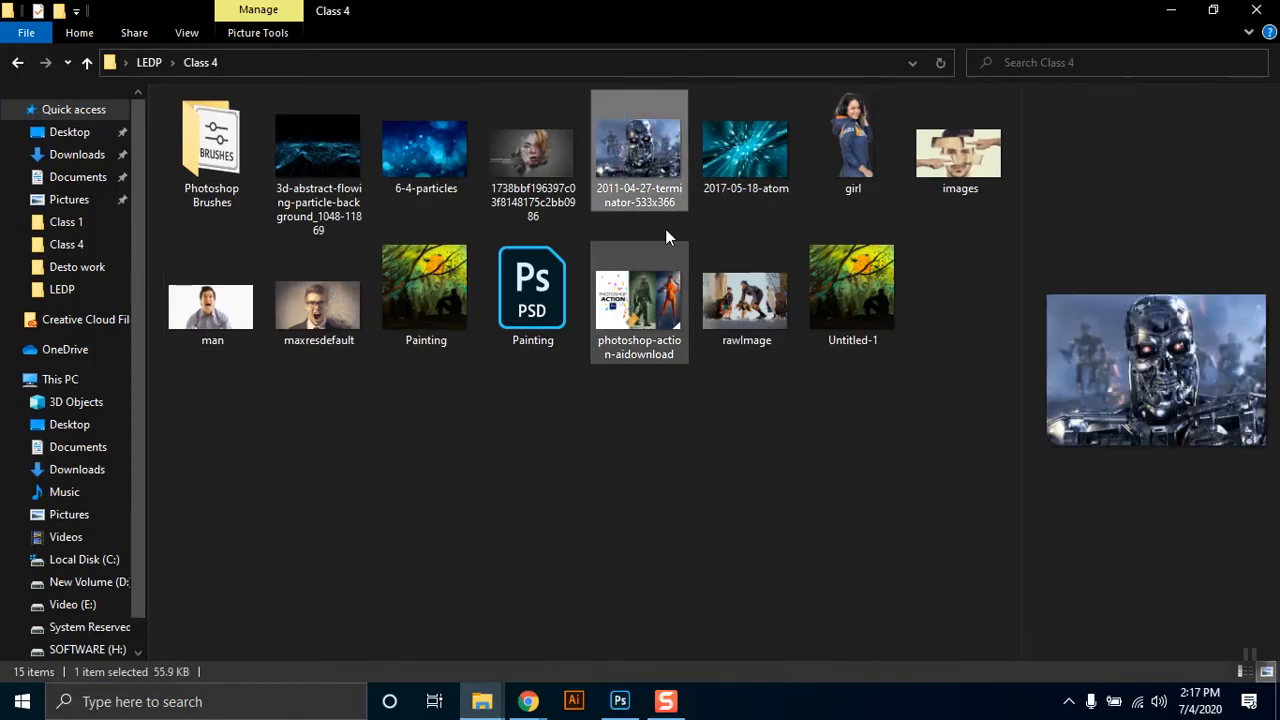
{"action": "left_click_drag", "start_coordinate": [636, 140], "coordinate": [429, 381]}
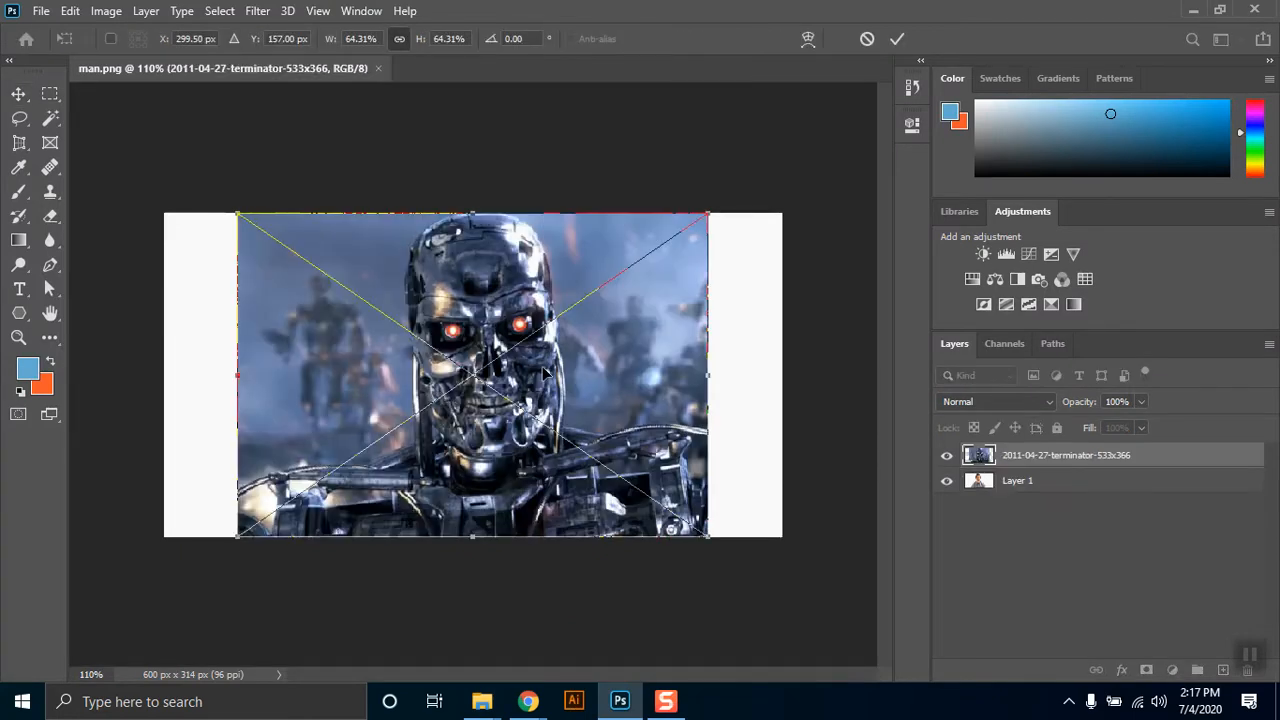
{"action": "key", "text": "Return"}
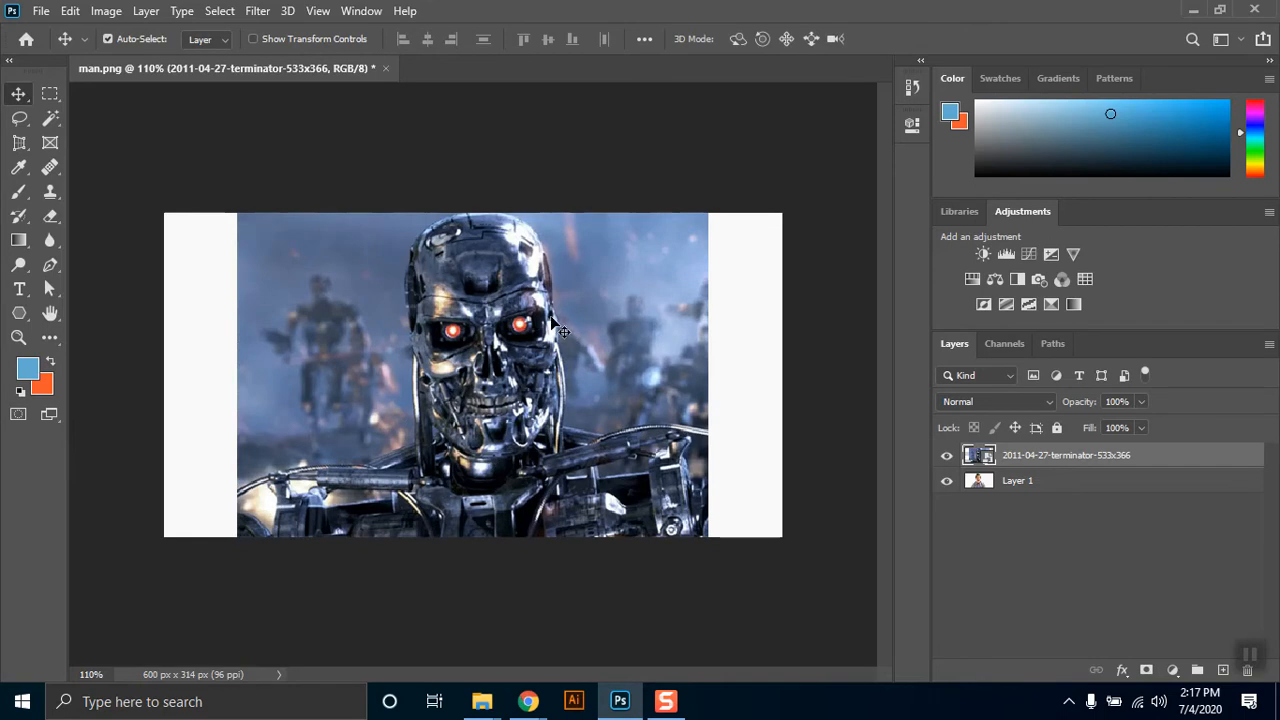
Reposition the terminator layer over the man's head and lower its opacity to 58%.
{"action": "left_click_drag", "start_coordinate": [418, 287], "coordinate": [728, 358]}
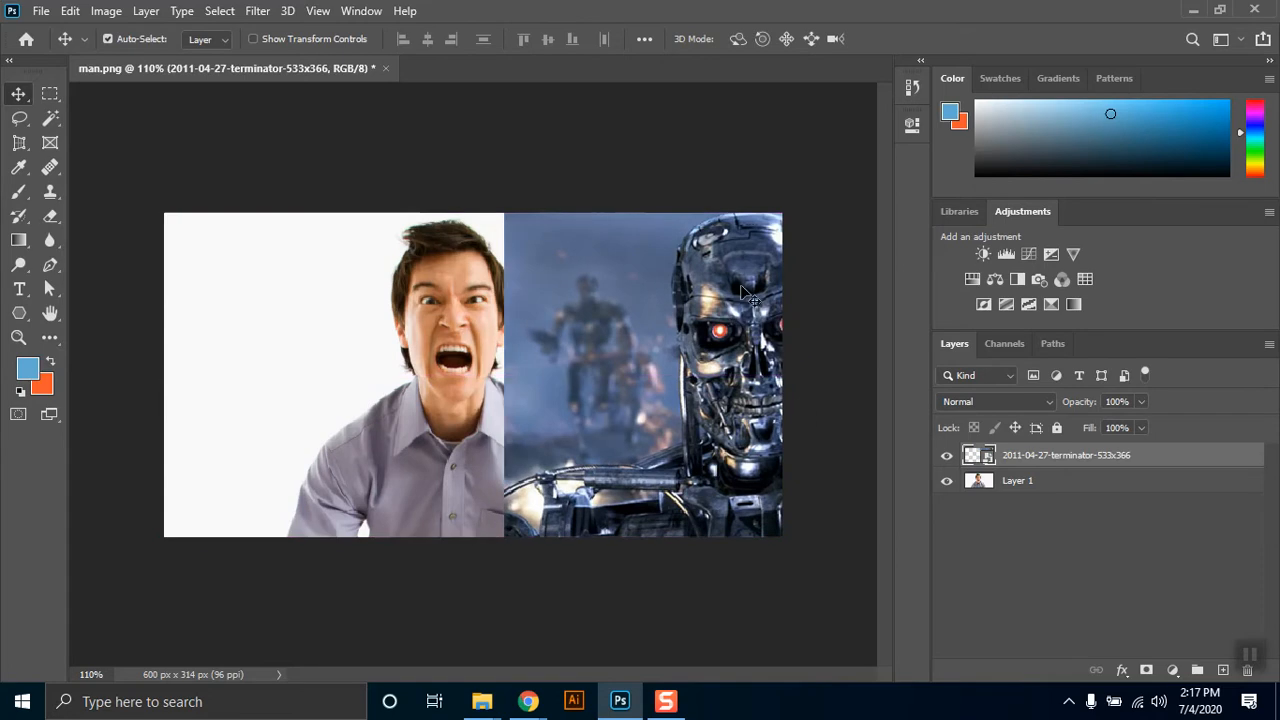
{"action": "left_click_drag", "start_coordinate": [760, 310], "coordinate": [436, 290]}
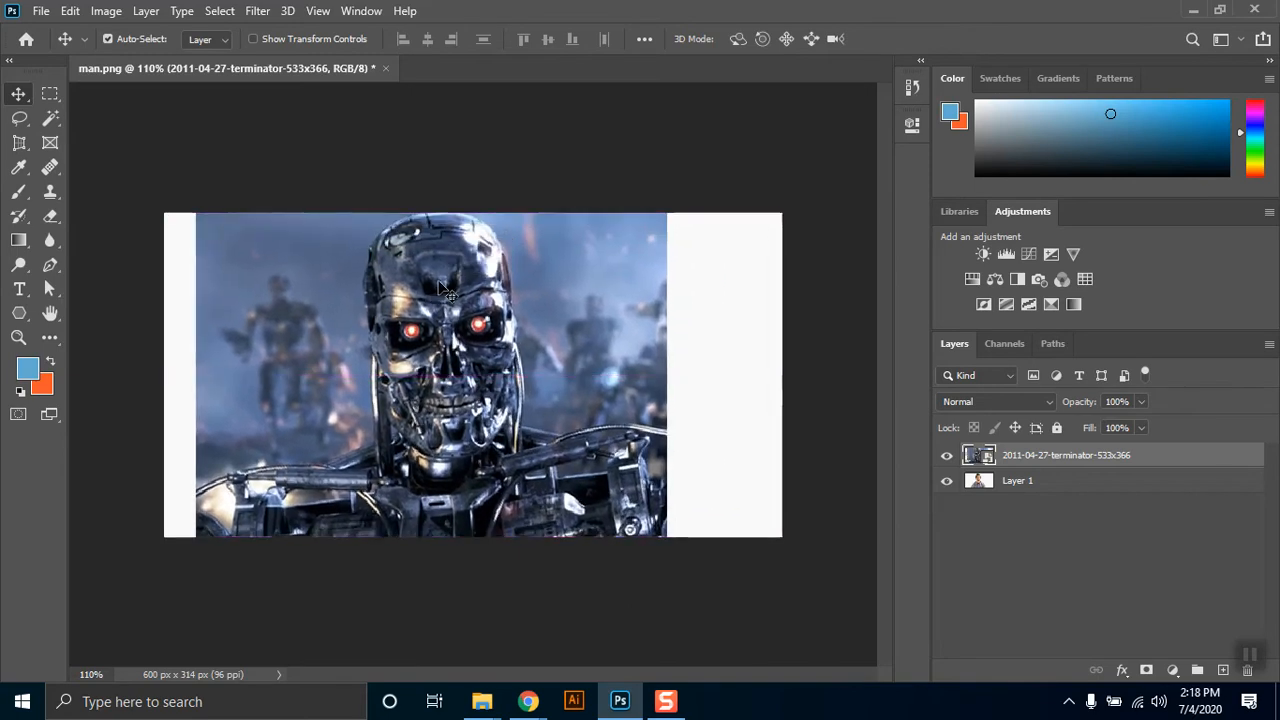
{"action": "left_click", "coordinate": [1140, 405]}
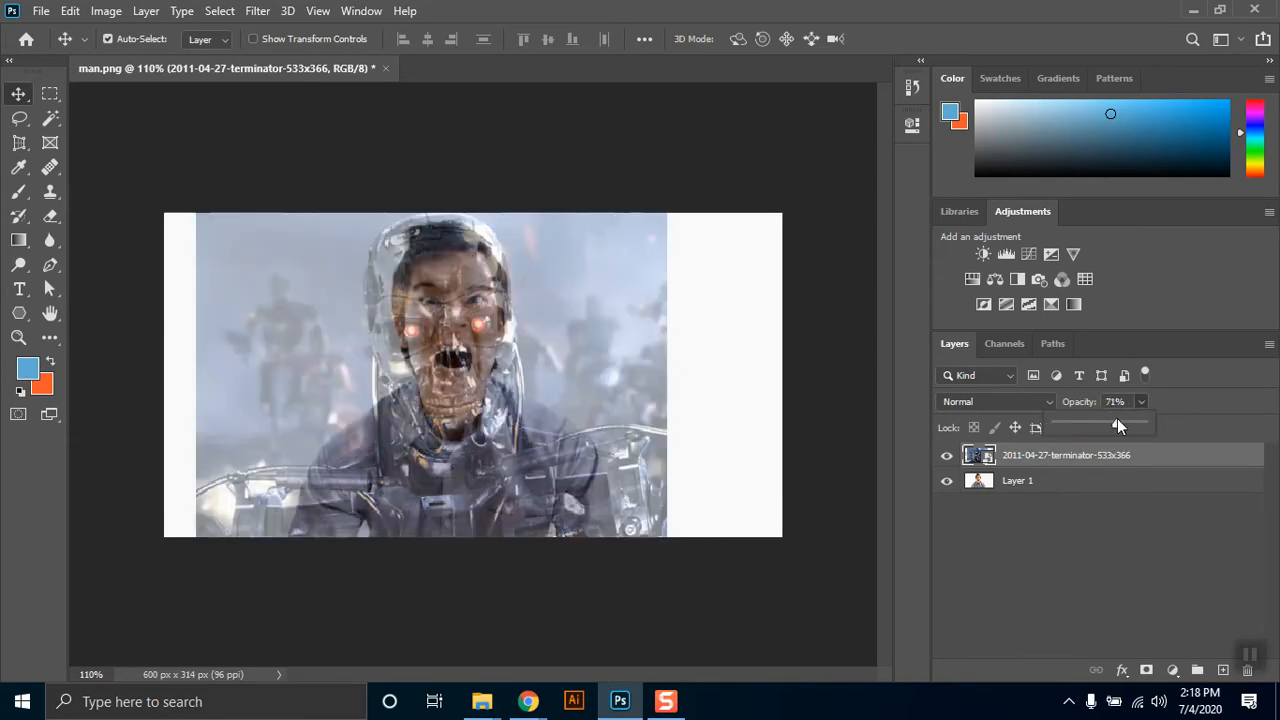
{"action": "left_click", "coordinate": [1115, 420]}
{"action": "left_click_drag", "start_coordinate": [1108, 427], "coordinate": [1104, 427]}
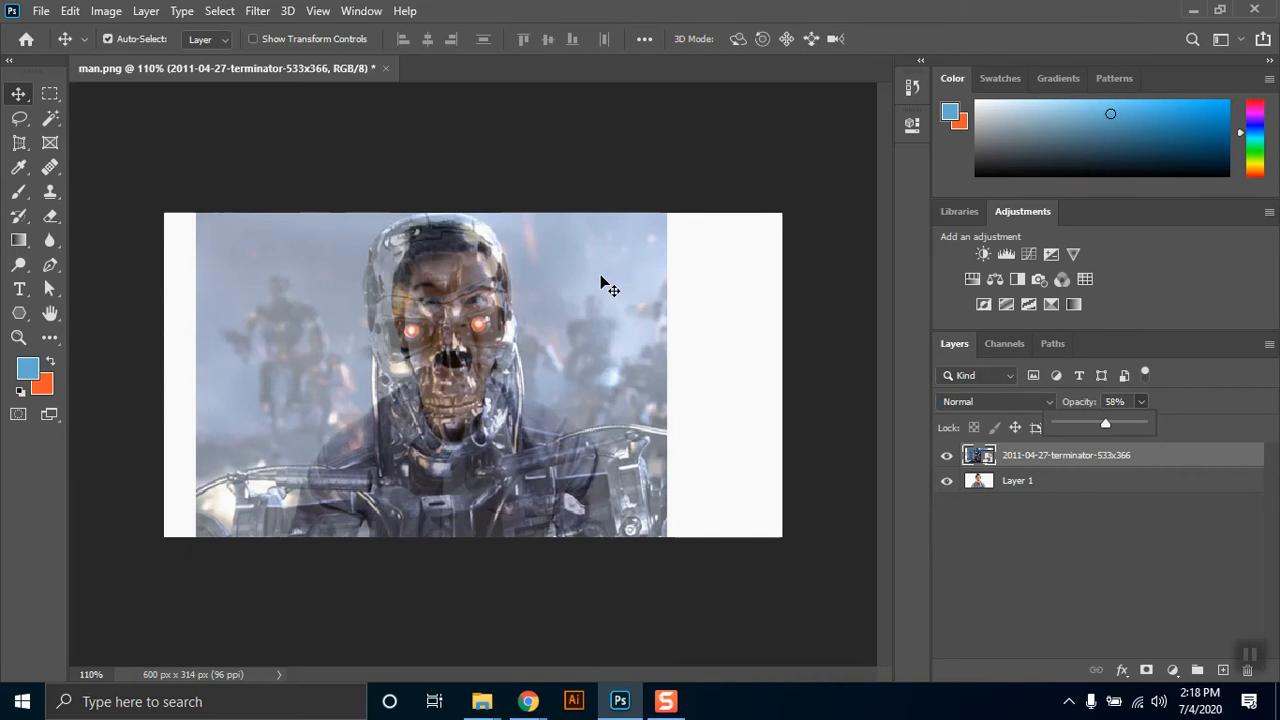
{"action": "key", "text": "ctrl"}
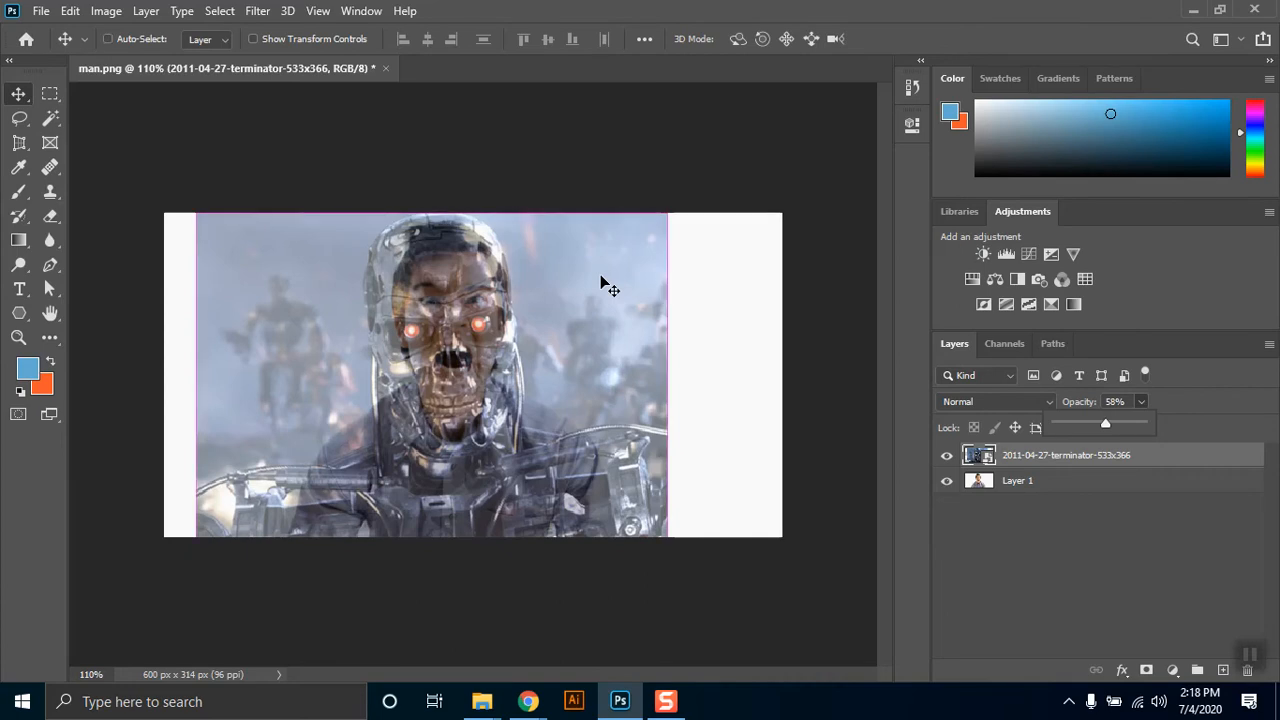
{"action": "key", "text": "ctrl+t"}
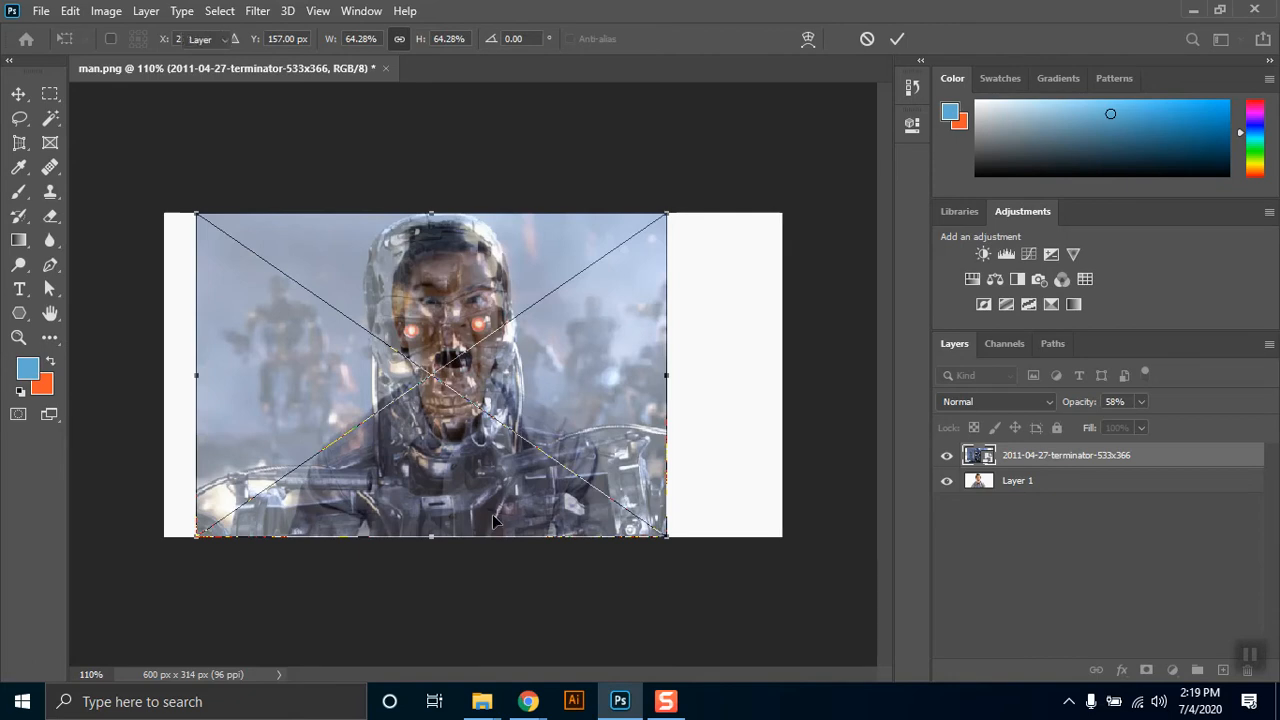
{"action": "key", "text": "Return"}
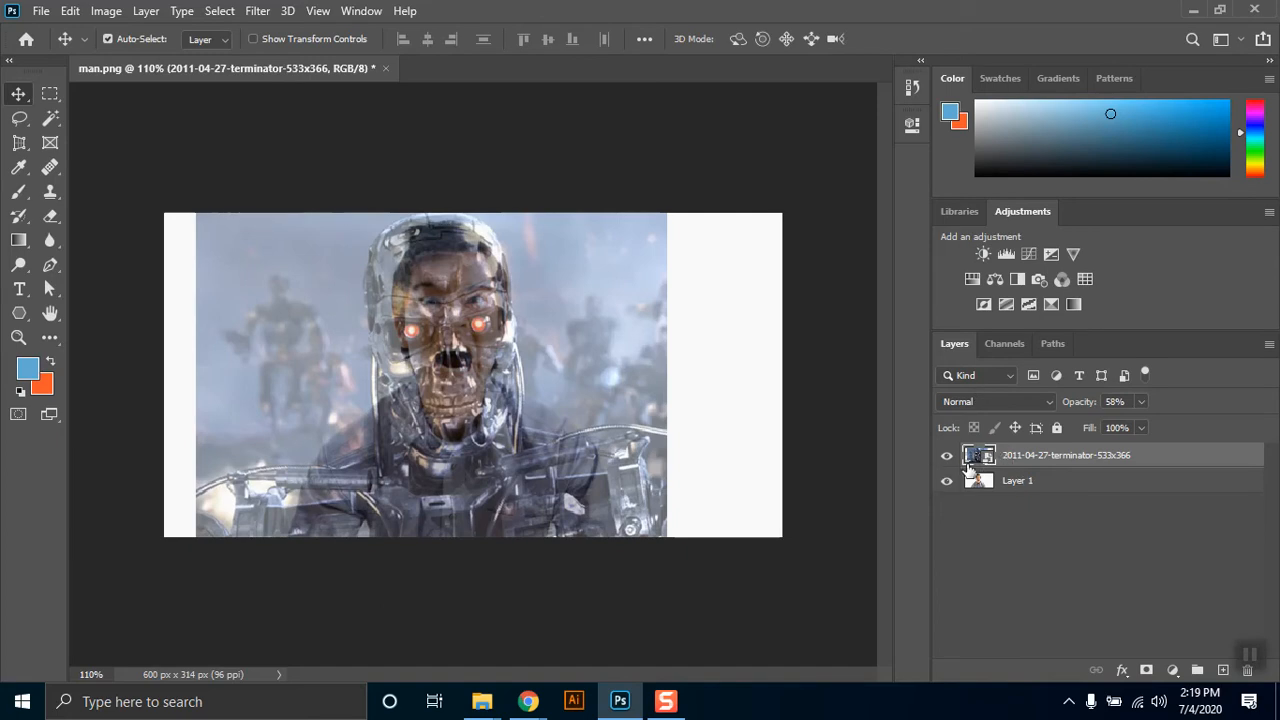
Rasterize the terminator smart object layer.
{"action": "right_click", "coordinate": [1026, 455]}
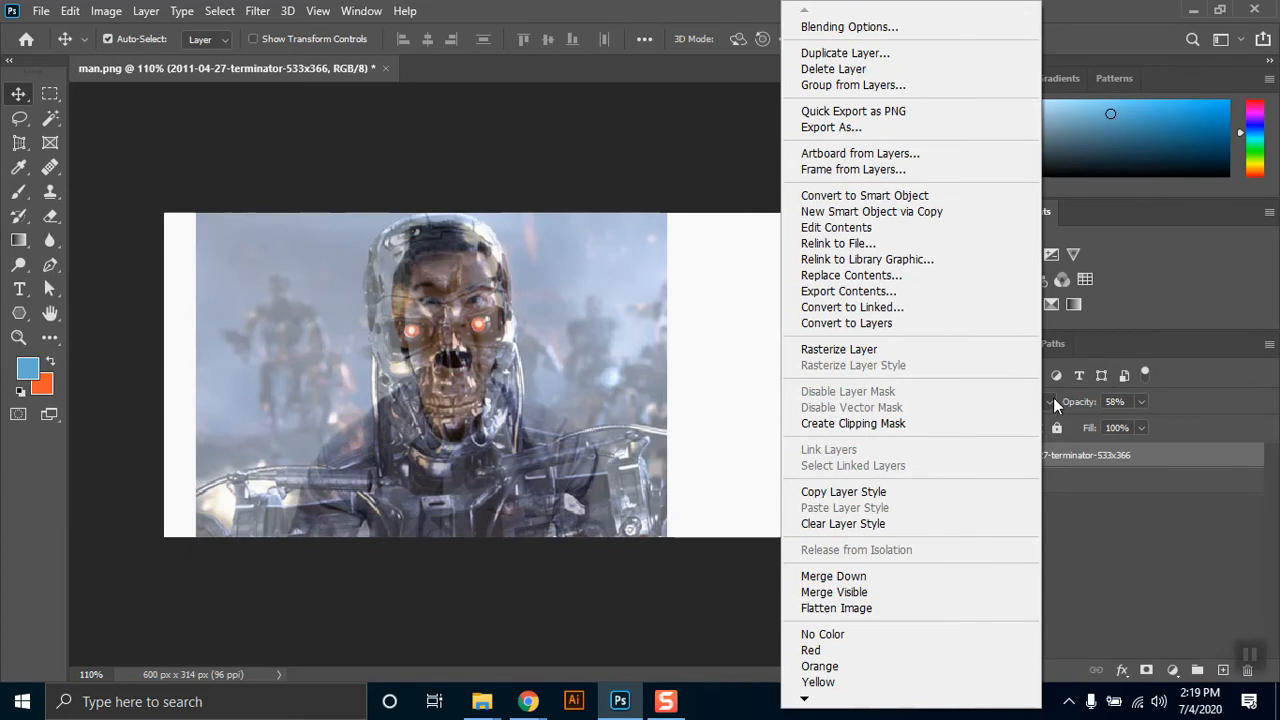
{"action": "left_click", "coordinate": [864, 358]}
{"action": "left_click", "coordinate": [1172, 458]}
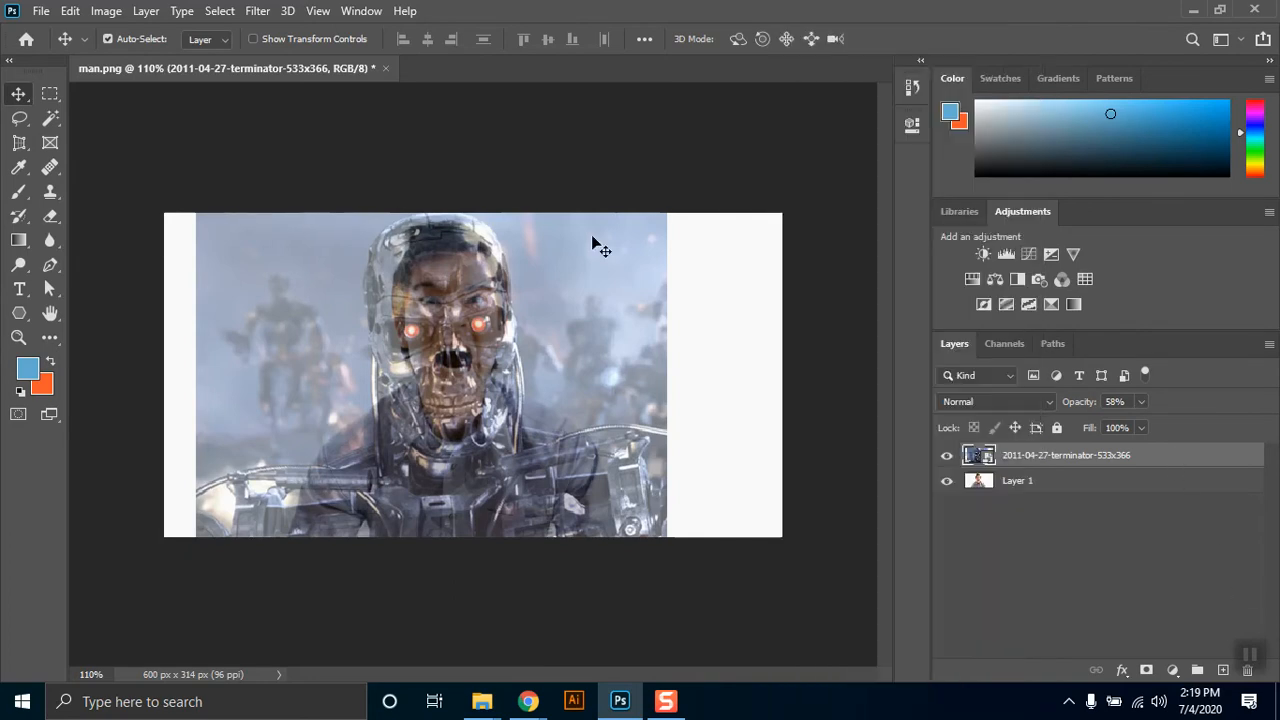
{"action": "left_click", "coordinate": [147, 11]}
{"action": "mouse_move", "coordinate": [296, 406]}
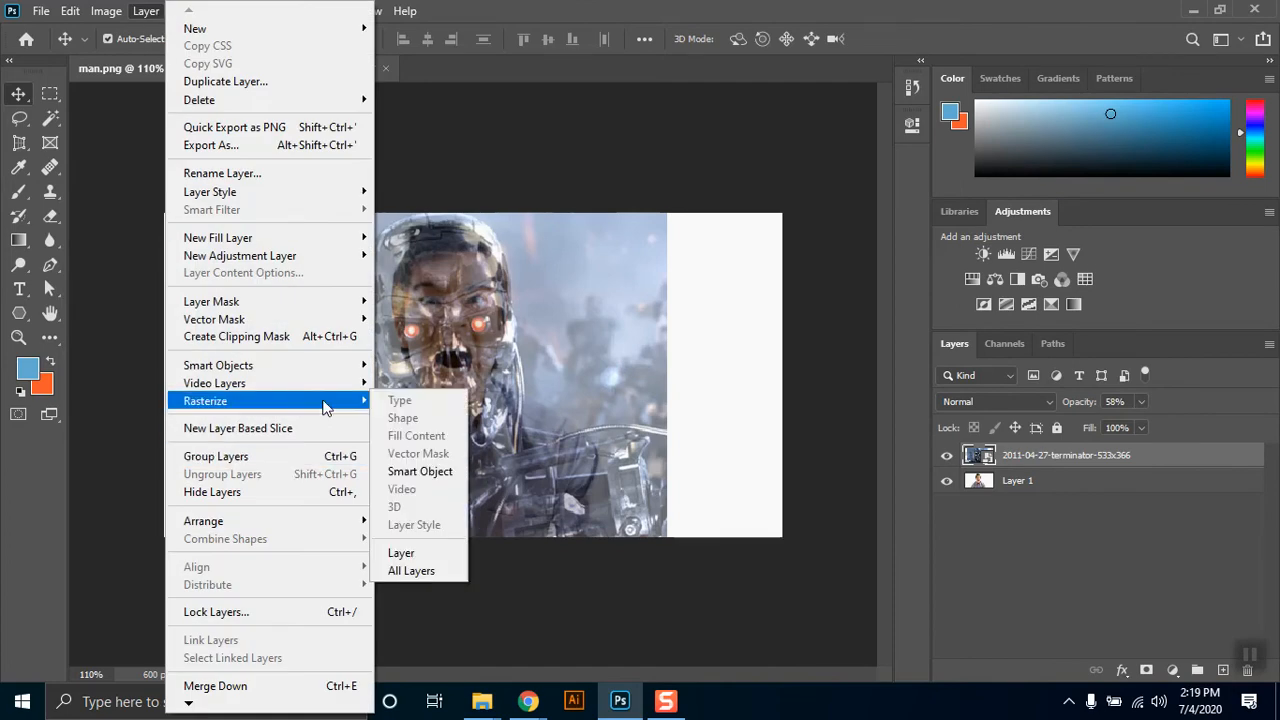
{"action": "left_click", "coordinate": [453, 557]}
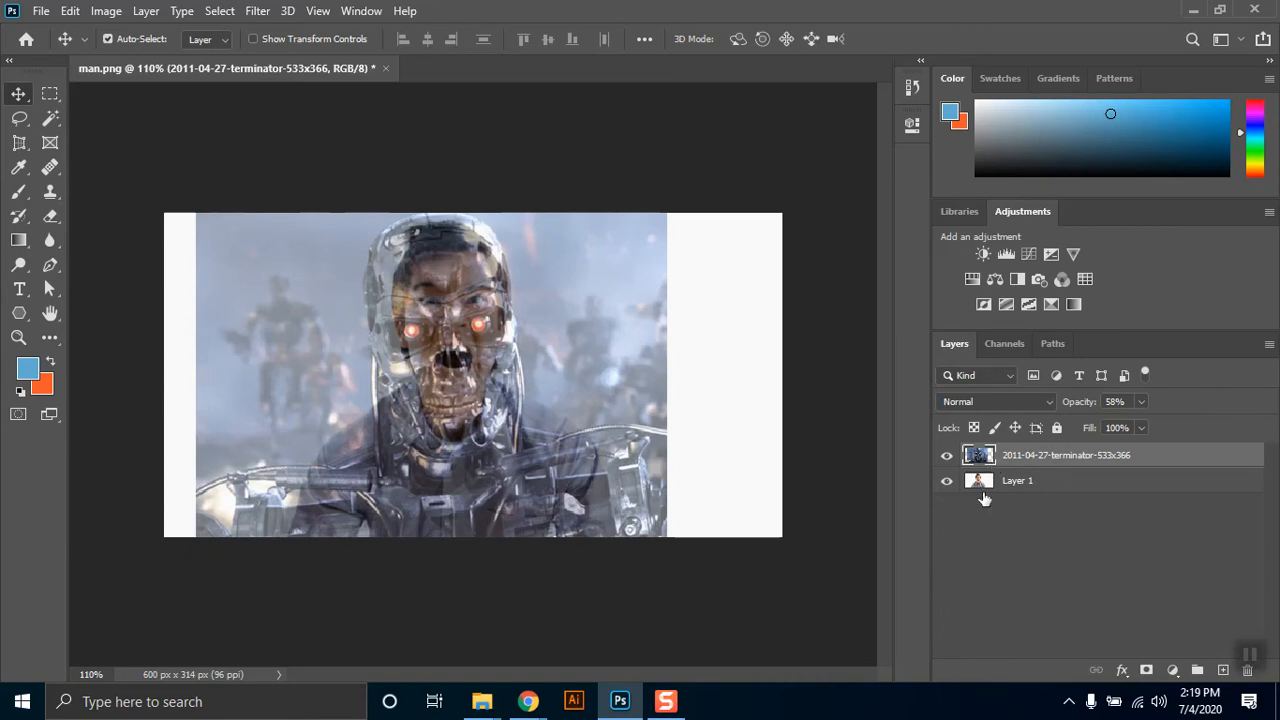
Scale the terminator layer down to about 64% and move it so its face overlaps the man's face.
{"action": "key", "text": "ctrl"}
{"action": "key", "text": "ctrl+t"}
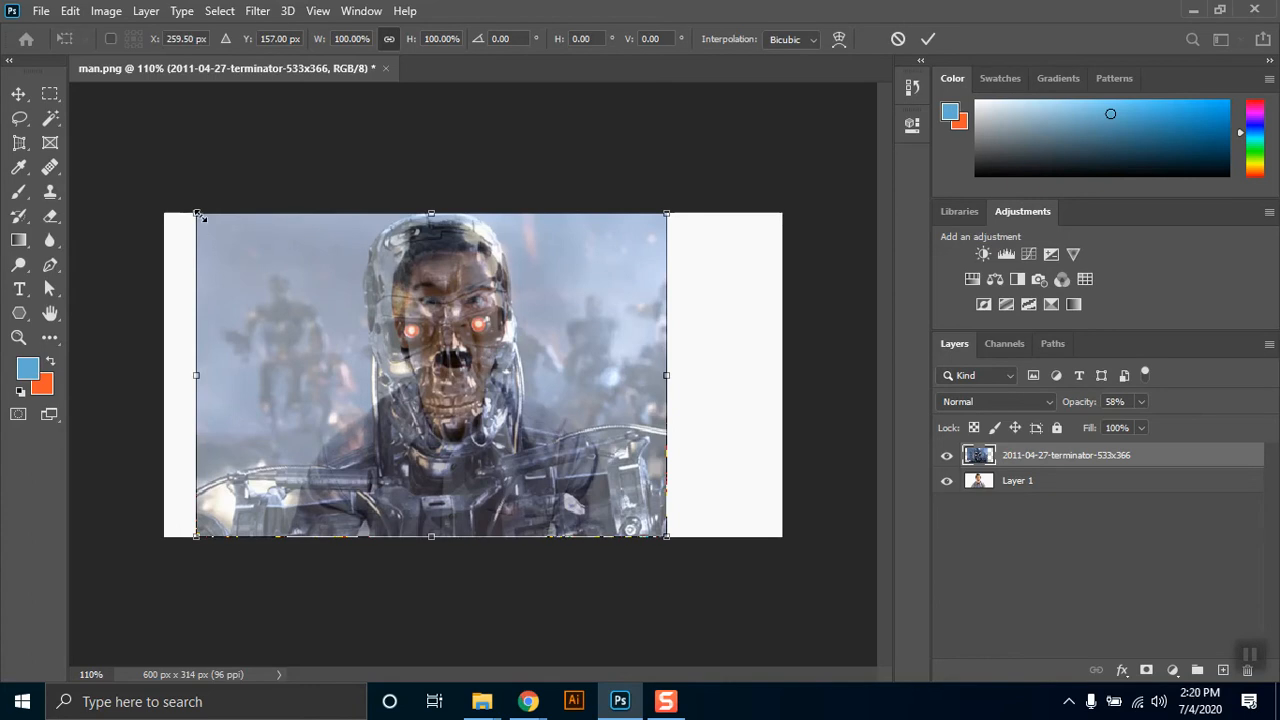
{"action": "left_click_drag", "start_coordinate": [198, 214], "coordinate": [238, 237]}
{"action": "left_click_drag", "start_coordinate": [666, 239], "coordinate": [648, 256]}
{"action": "left_click_drag", "start_coordinate": [233, 255], "coordinate": [252, 271]}
{"action": "left_click_drag", "start_coordinate": [424, 343], "coordinate": [428, 307]}
{"action": "mouse_move", "coordinate": [630, 233]}
{"action": "left_mouse_down"}
{"action": "mouse_move", "coordinate": [611, 234]}
{"action": "mouse_move", "coordinate": [626, 223]}
{"action": "mouse_move", "coordinate": [589, 258]}
{"action": "mouse_move", "coordinate": [615, 228]}
{"action": "left_mouse_up"}
{"action": "left_click_drag", "start_coordinate": [483, 325], "coordinate": [465, 300]}
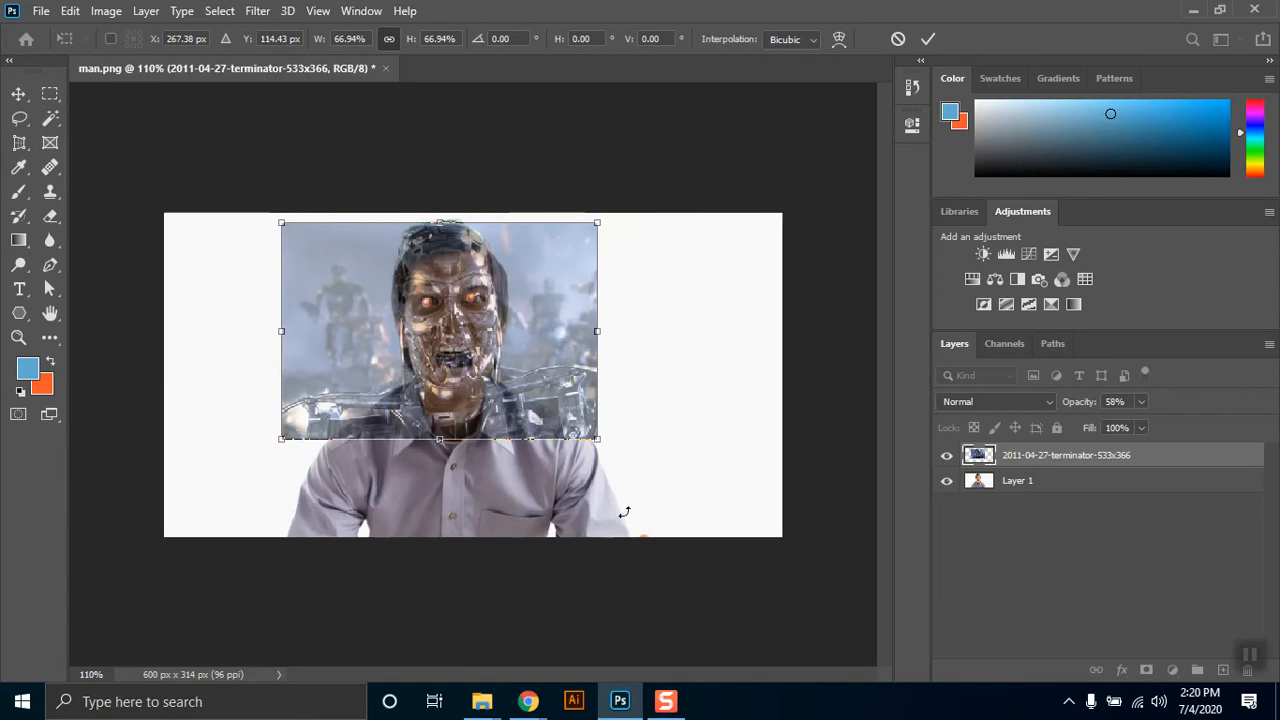
{"action": "left_click_drag", "start_coordinate": [598, 444], "coordinate": [589, 430]}
{"action": "left_click_drag", "start_coordinate": [504, 347], "coordinate": [511, 350]}
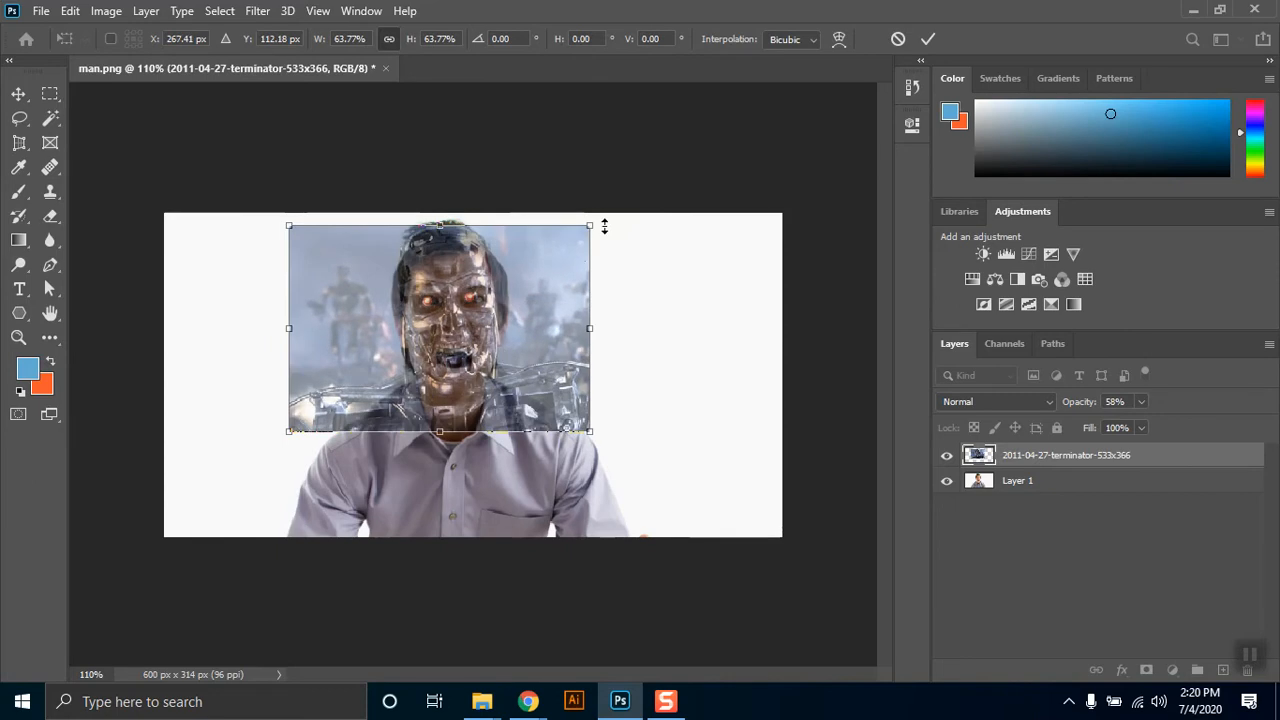
{"action": "key", "text": "Return"}
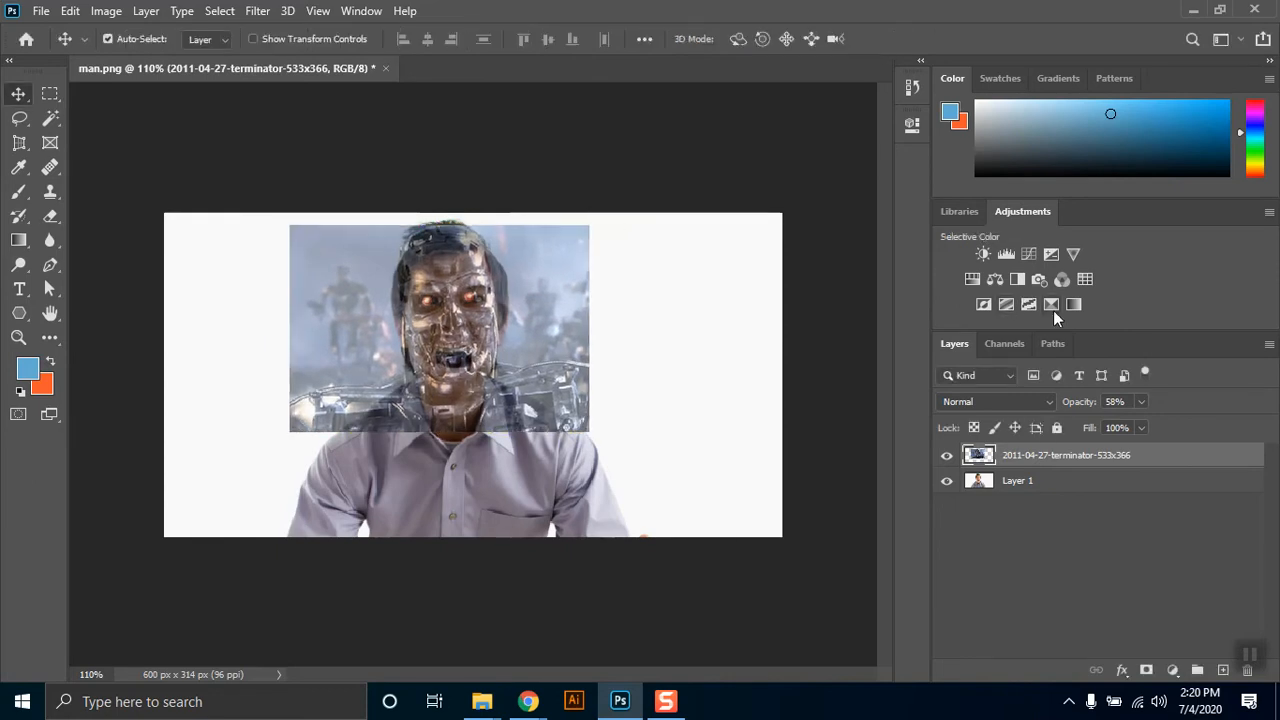
Set the terminator layer's opacity to 61% and distort its corners slightly to line the robot's features up with the man's face.
{"action": "left_click", "coordinate": [1141, 401]}
{"action": "mouse_move", "coordinate": [1137, 422]}
{"action": "left_mouse_down"}
{"action": "mouse_move", "coordinate": [1223, 415]}
{"action": "mouse_move", "coordinate": [1072, 427]}
{"action": "mouse_move", "coordinate": [1106, 411]}
{"action": "mouse_move", "coordinate": [1180, 415]}
{"action": "mouse_move", "coordinate": [1123, 426]}
{"action": "left_mouse_up"}
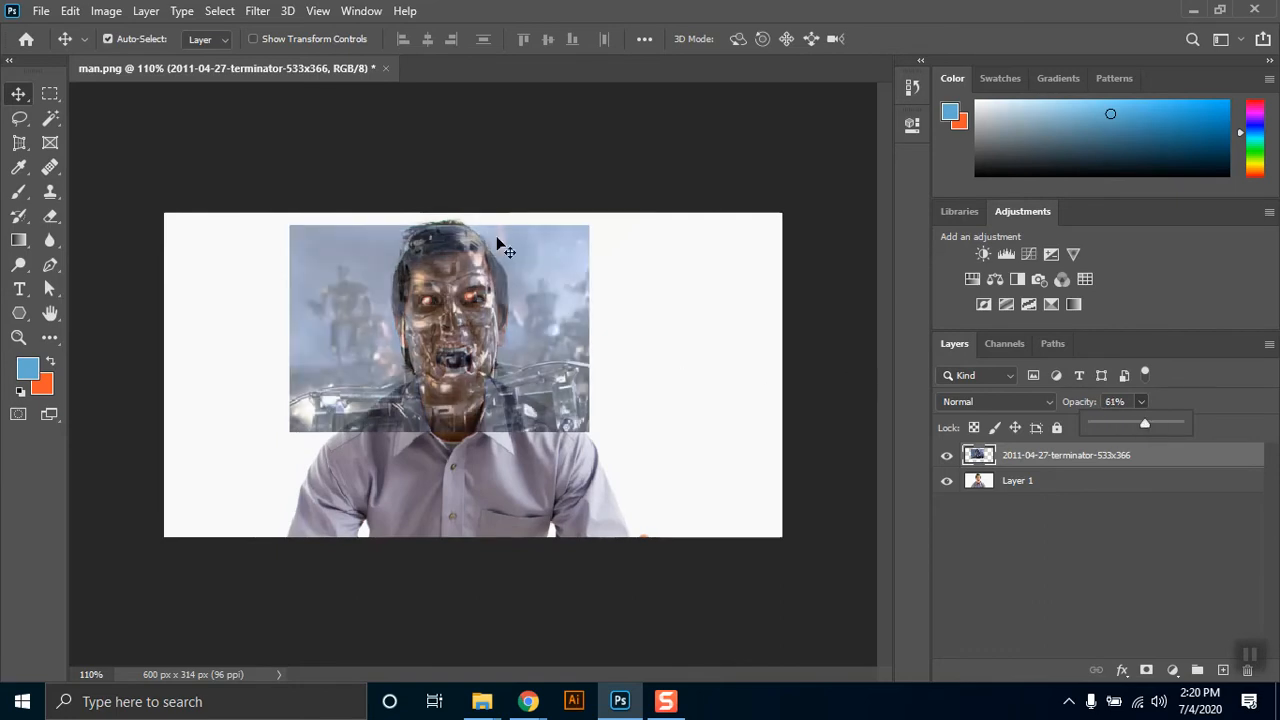
{"action": "scroll", "coordinate": [455, 312], "scroll_direction": "up", "scroll_amount": 2}
{"action": "scroll", "coordinate": [455, 312], "scroll_direction": "up", "scroll_amount": 2}
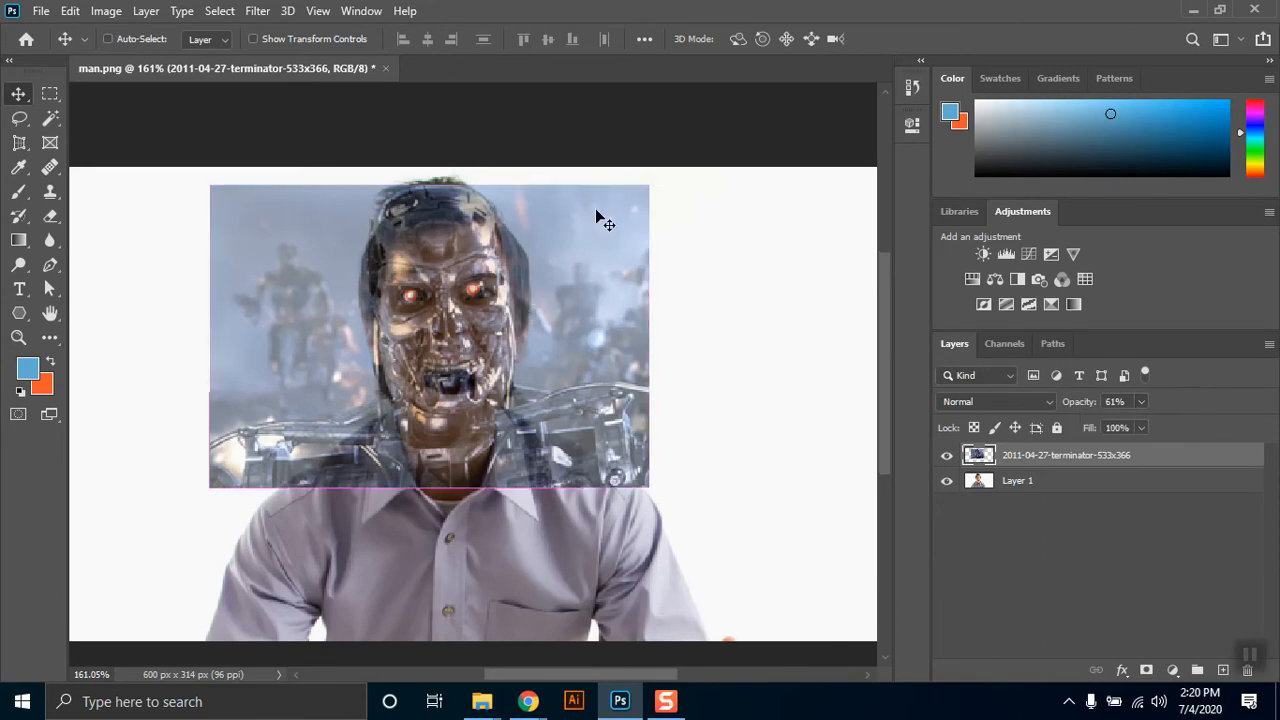
{"action": "key", "text": "ctrl+t"}
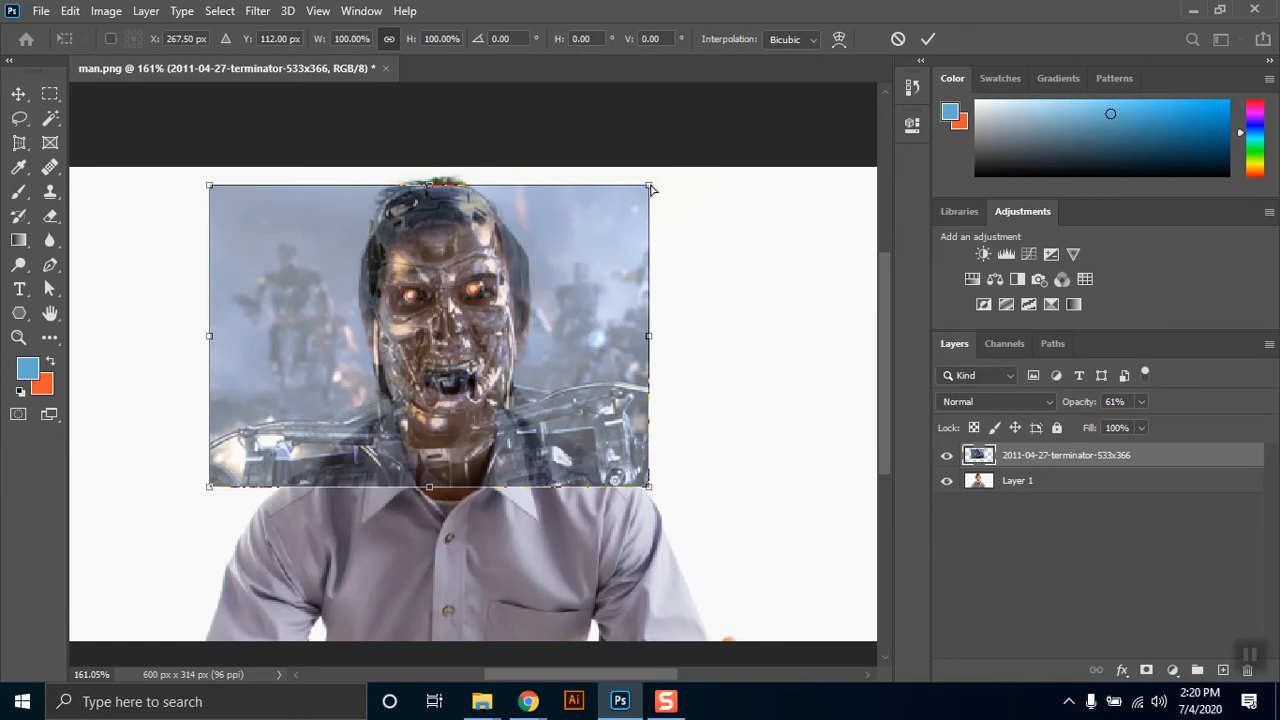
{"action": "left_click_drag", "start_coordinate": [650, 190], "coordinate": [653, 203]}
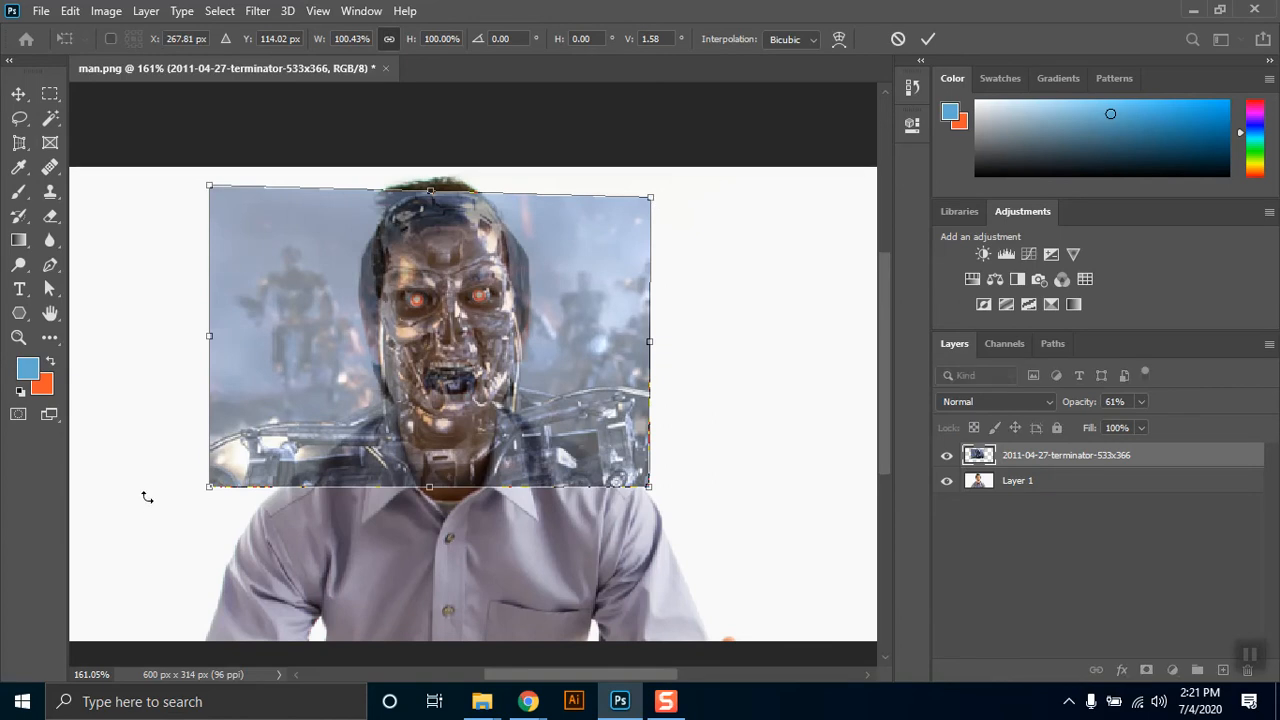
{"action": "left_click_drag", "start_coordinate": [211, 492], "coordinate": [207, 484]}
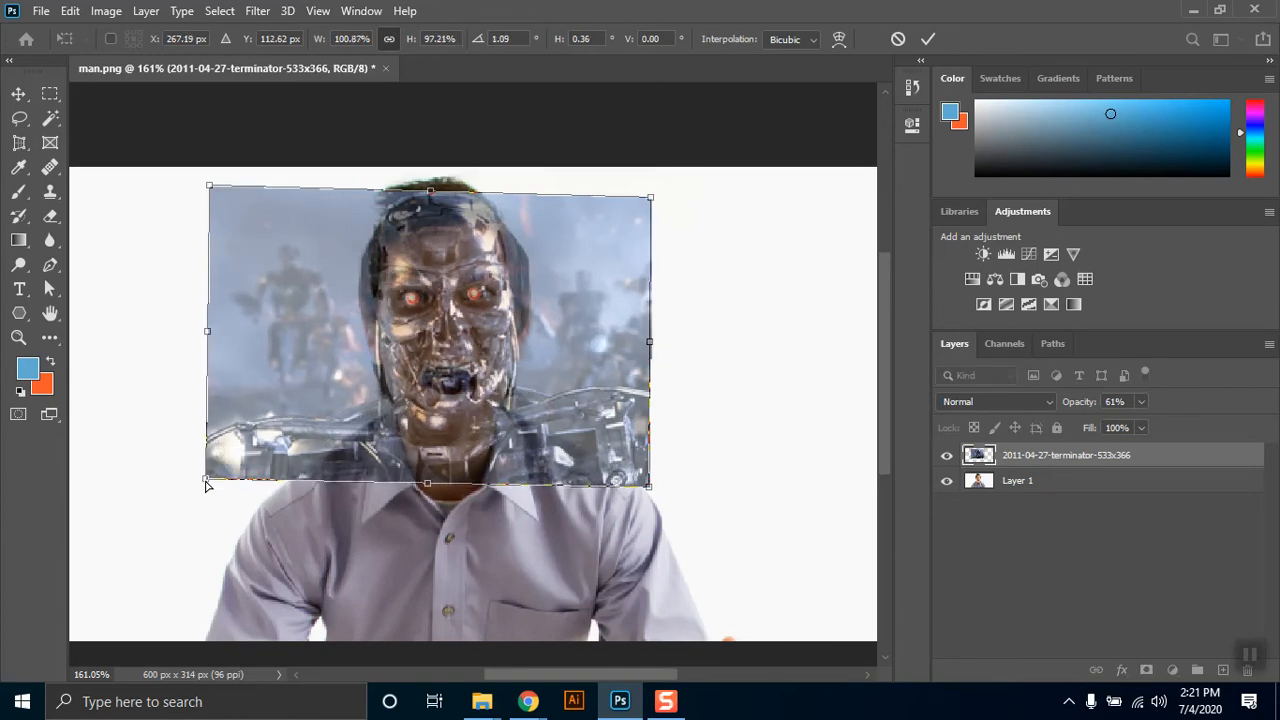
{"action": "left_click_drag", "start_coordinate": [650, 490], "coordinate": [641, 491]}
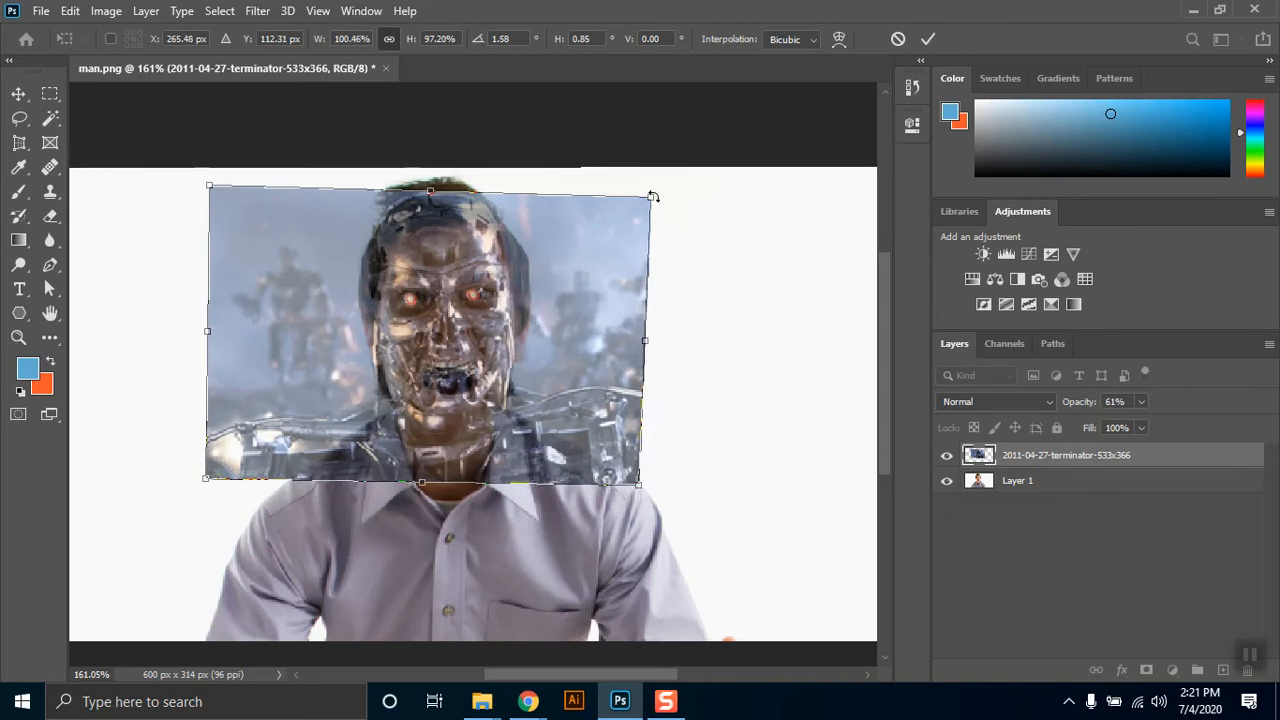
{"action": "left_click_drag", "start_coordinate": [654, 197], "coordinate": [664, 202]}
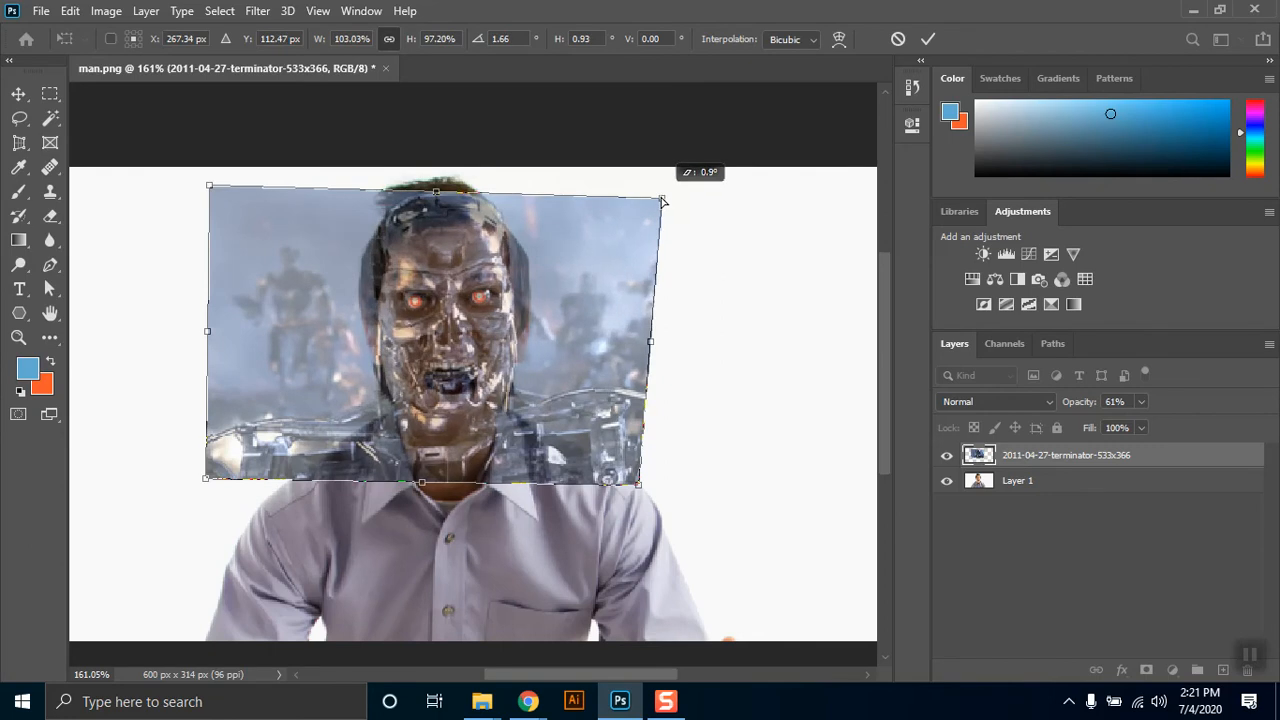
{"action": "left_click_drag", "start_coordinate": [662, 201], "coordinate": [666, 201]}
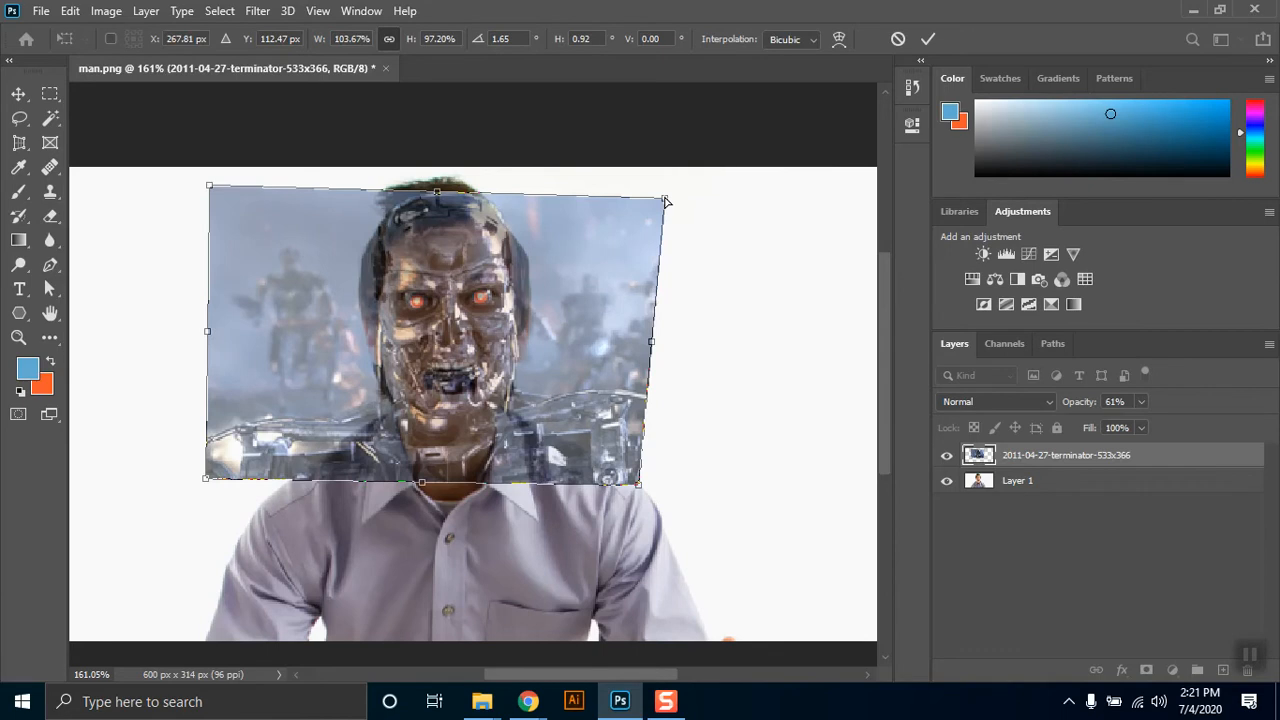
{"action": "left_click_drag", "start_coordinate": [207, 187], "coordinate": [205, 187]}
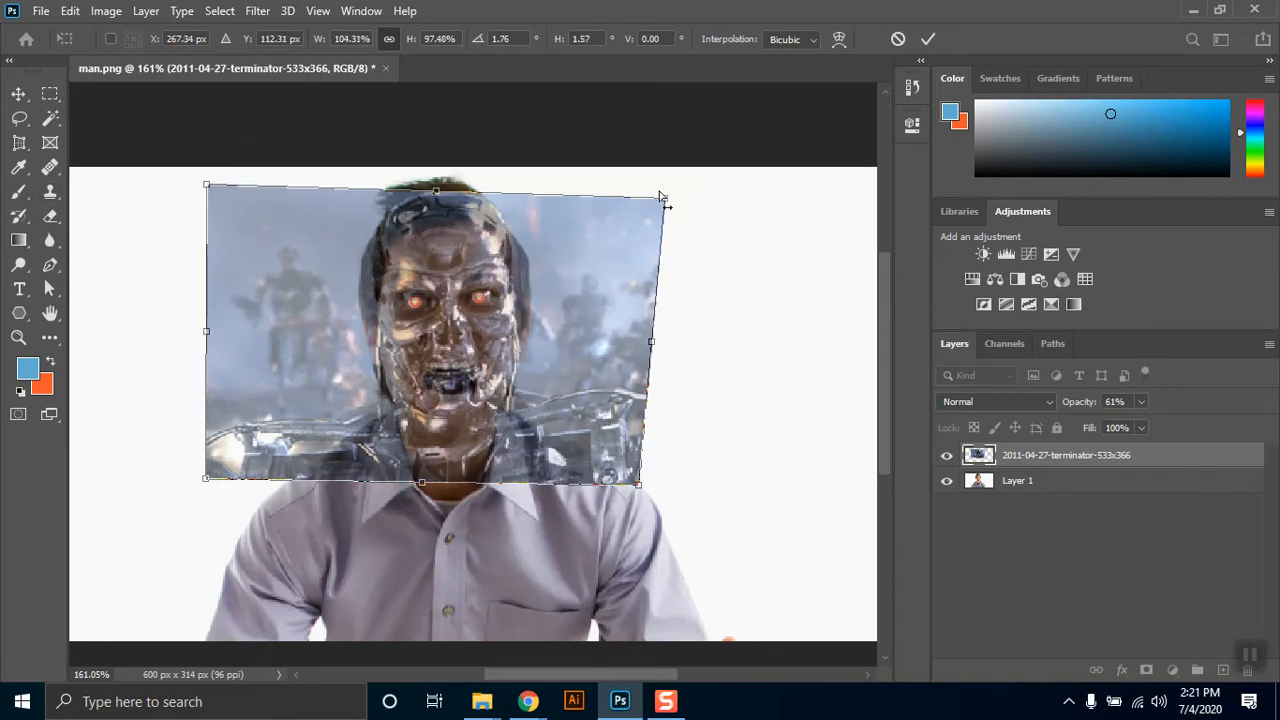
{"action": "left_click_drag", "start_coordinate": [668, 206], "coordinate": [669, 196]}
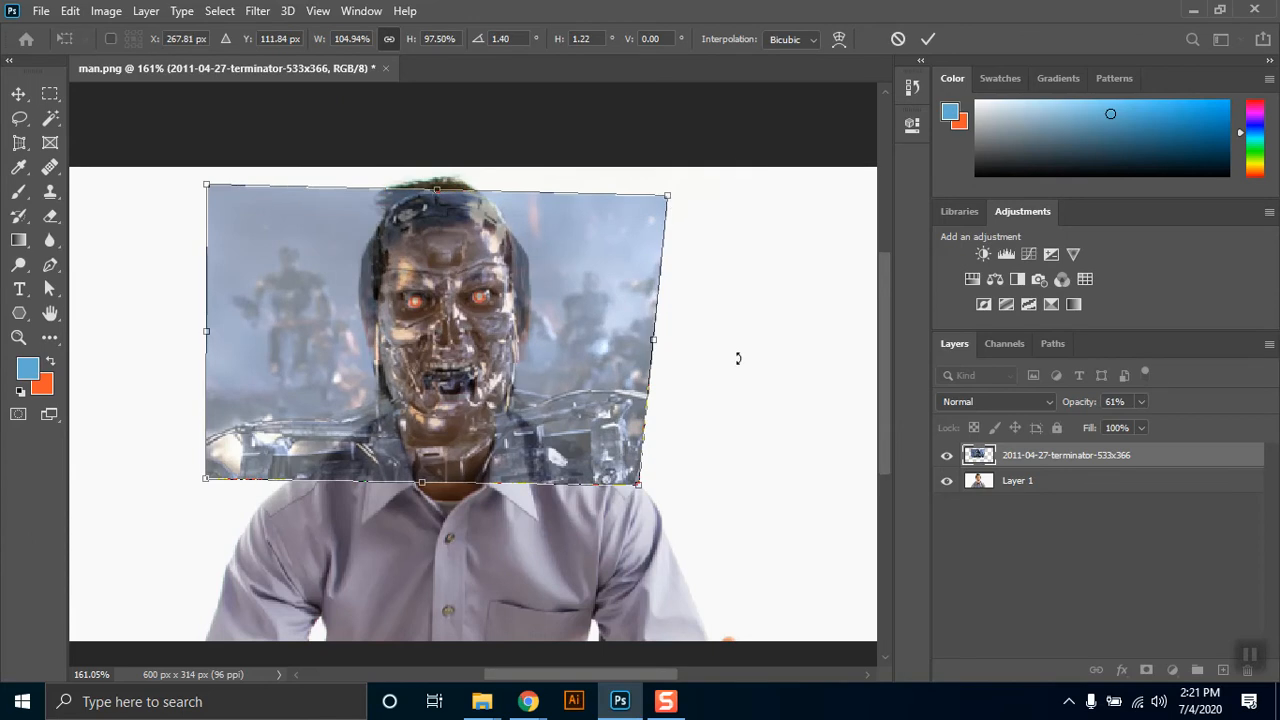
{"action": "key", "text": "Return"}
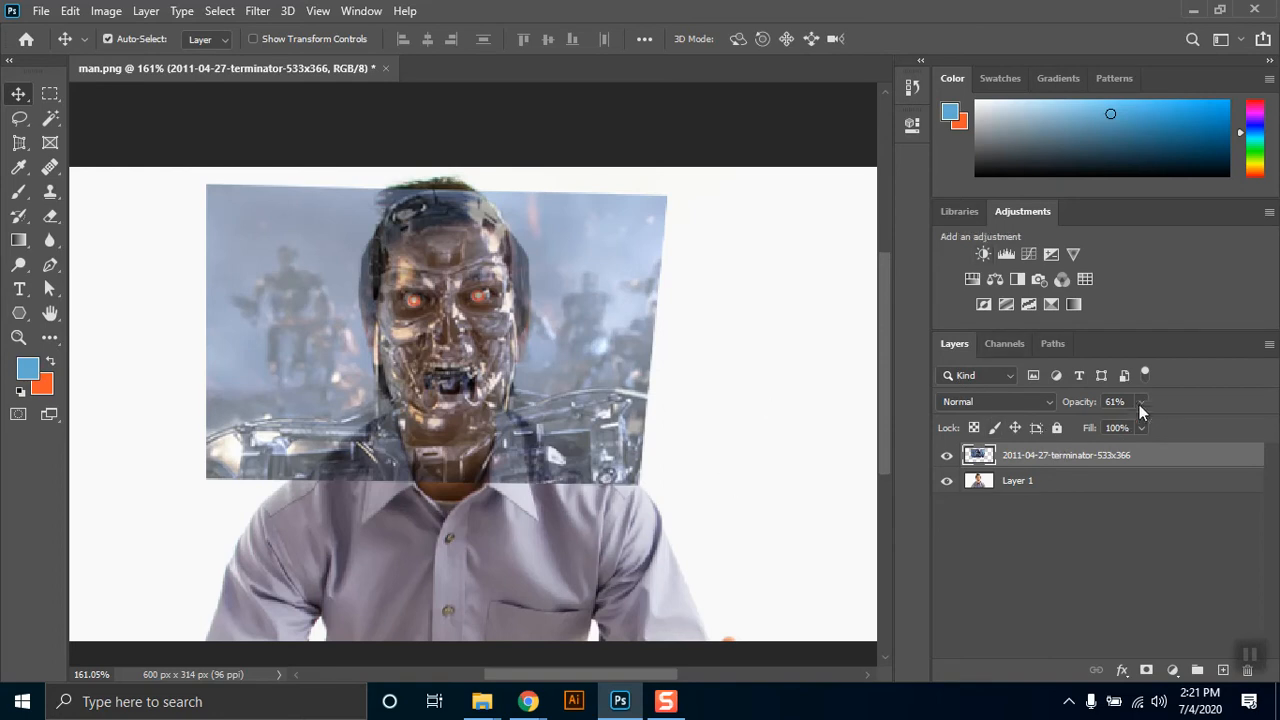
Set the terminator layer's opacity to 100% and keep that layer selected.
{"action": "left_click_drag", "start_coordinate": [1278, 420], "coordinate": [1278, 420]}
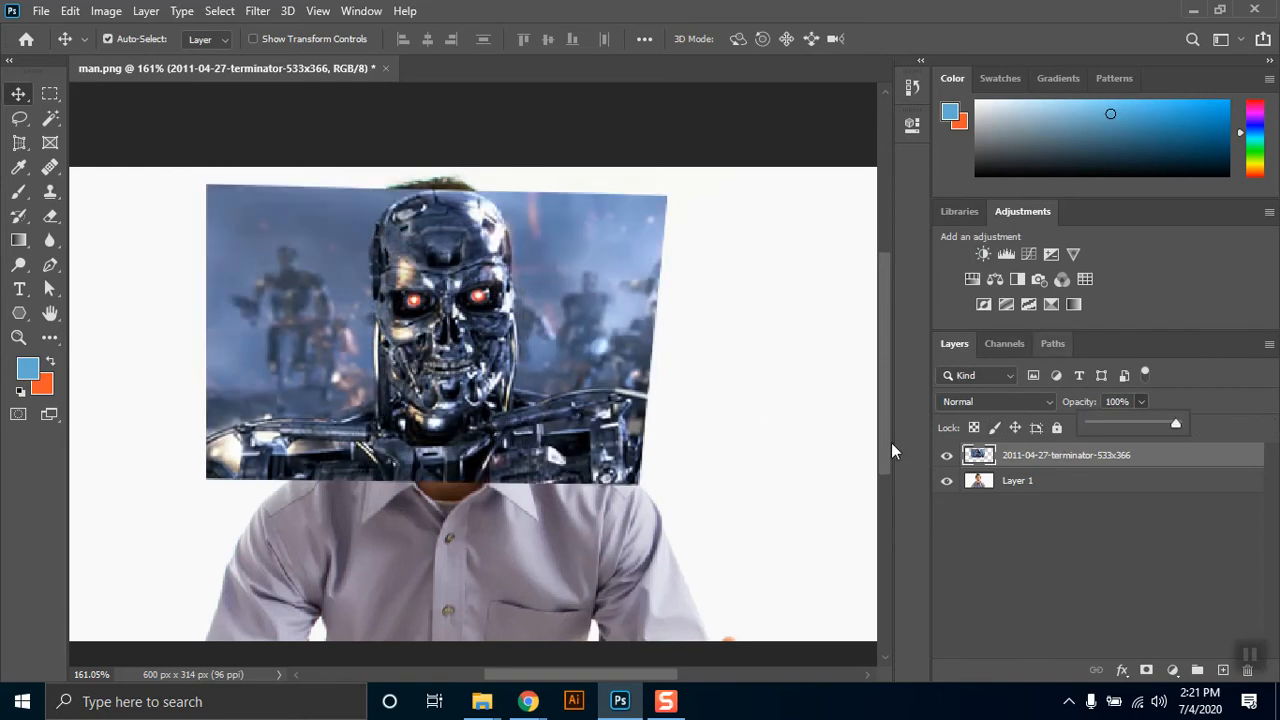
{"action": "left_click", "coordinate": [1030, 462]}
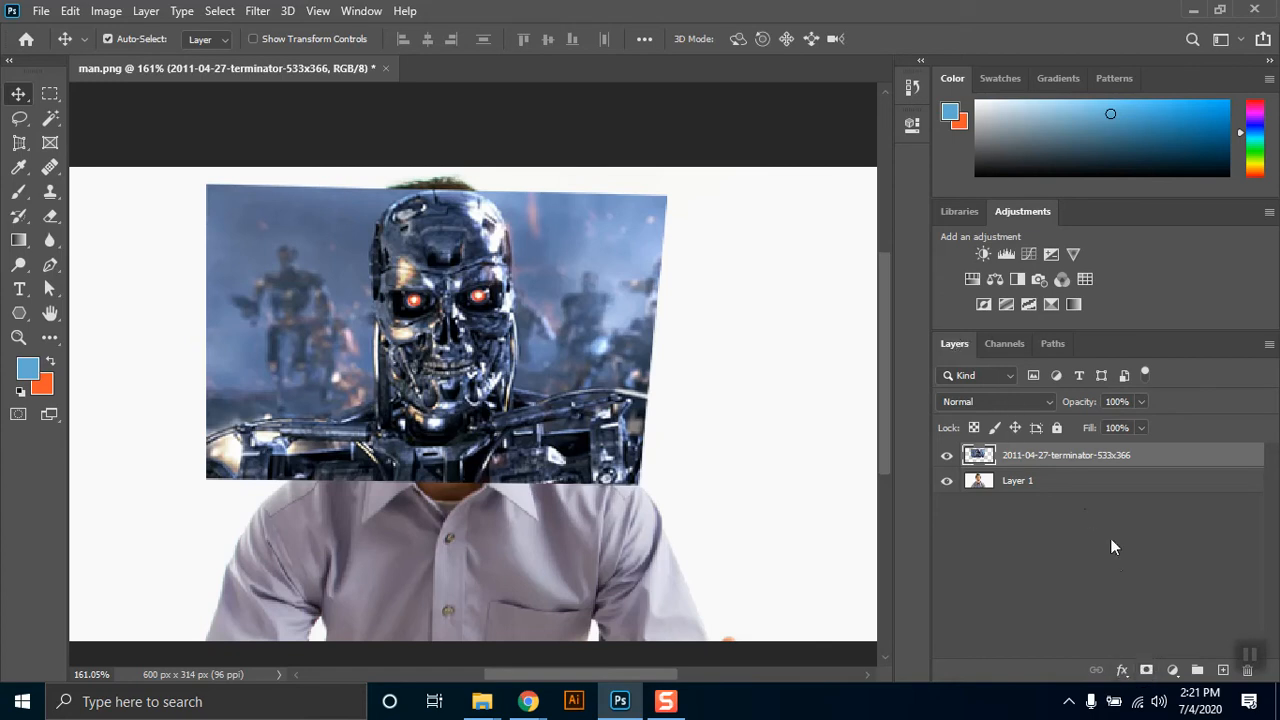
Add a layer mask to the terminator layer and activate the Brush tool with black as the foreground colour.
{"action": "left_click", "coordinate": [1147, 670]}
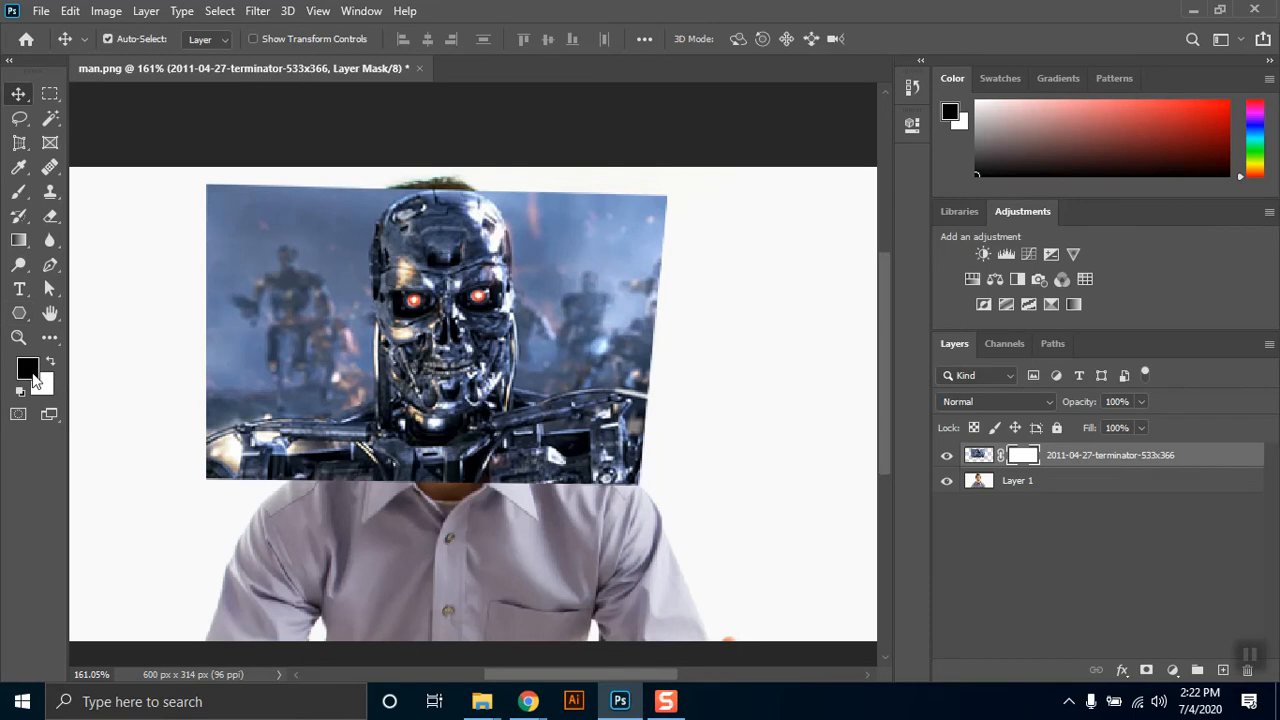
{"action": "left_click", "coordinate": [19, 192]}
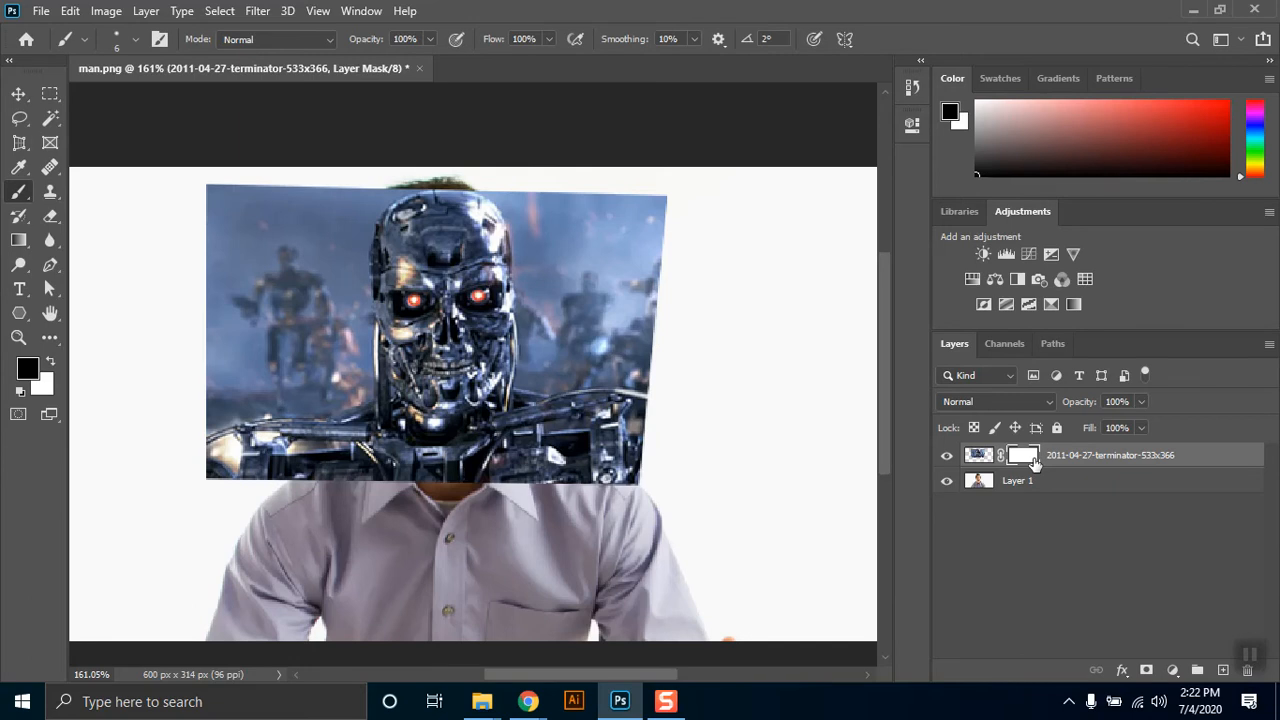
Invert the terminator layer's mask to solid black so the robot layer is hidden.
{"action": "key", "text": "ctrl+i"}
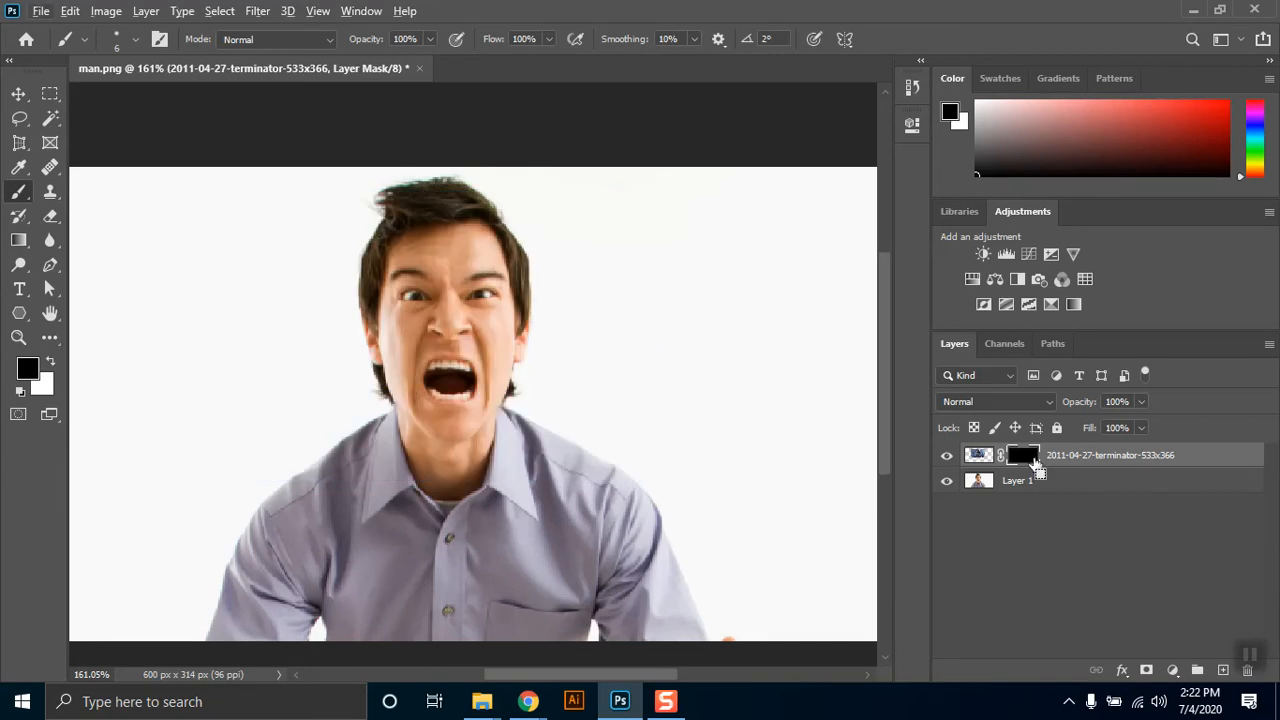
{"action": "key", "text": "ctrl+i"}
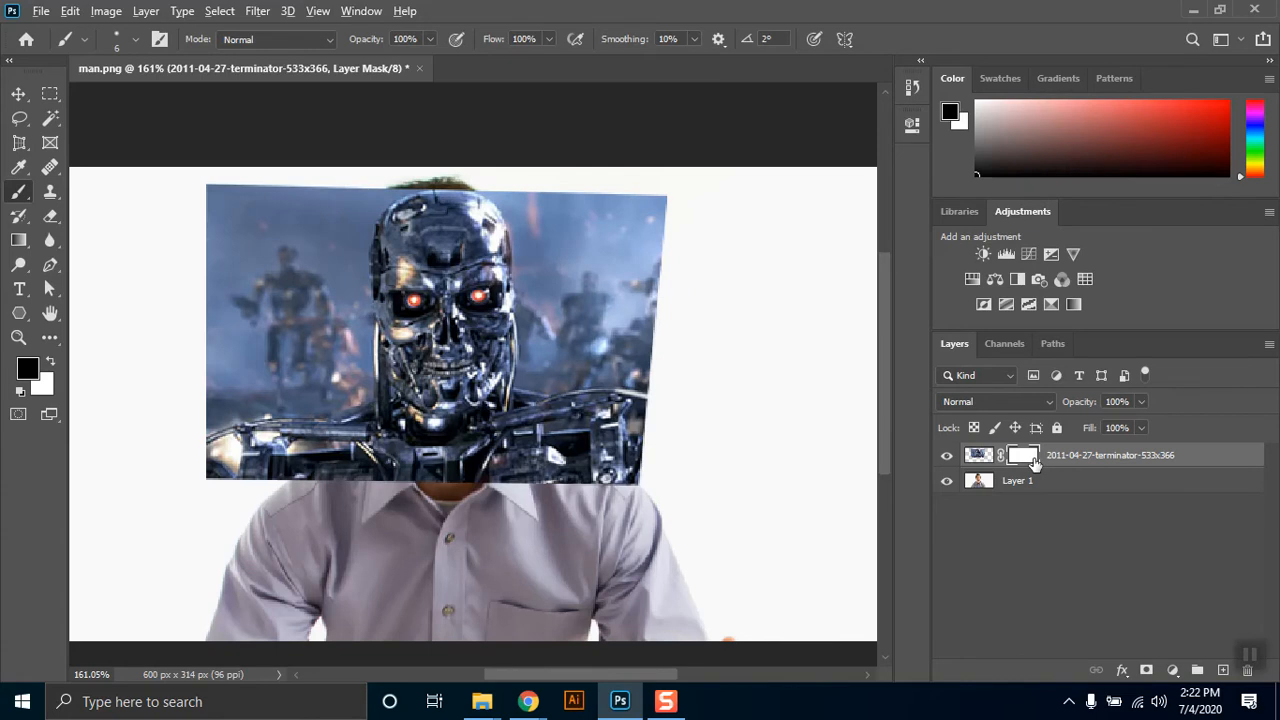
{"action": "key", "text": "ctrl+i"}
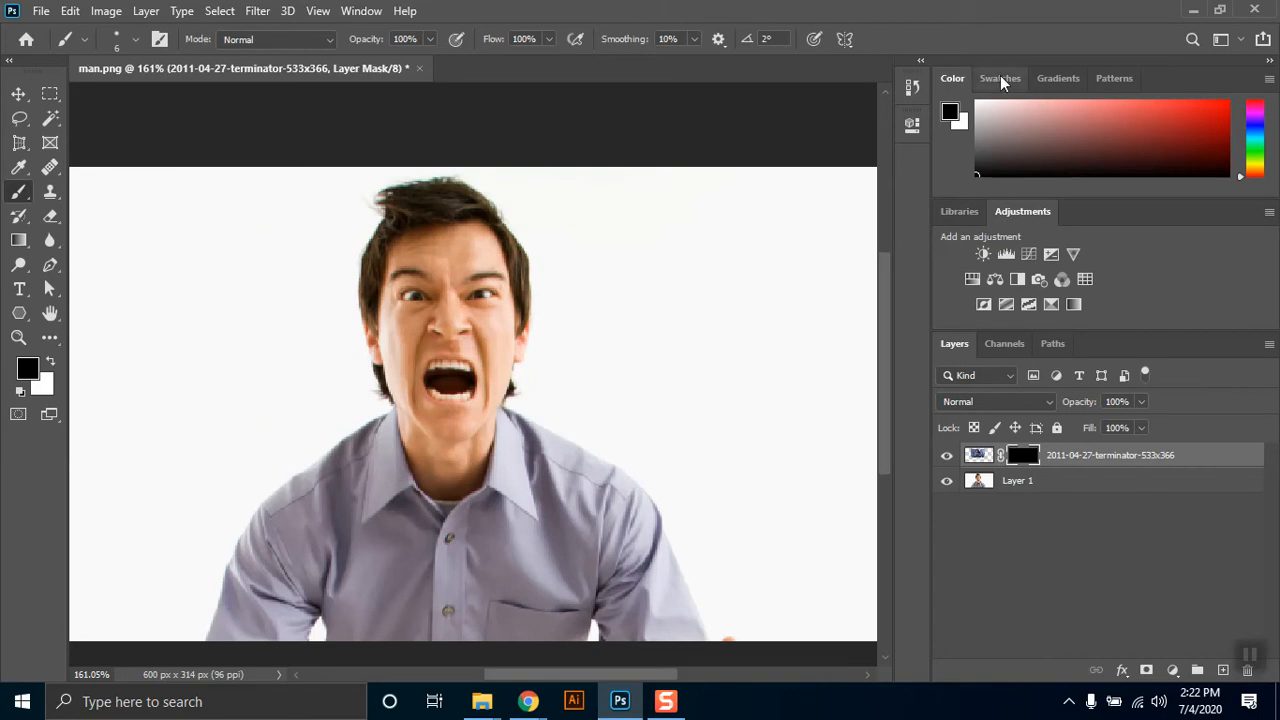
Browse the brush presets in the General, Dry Media, Wet Media and Special Effects groups.
{"action": "left_click", "coordinate": [358, 11]}
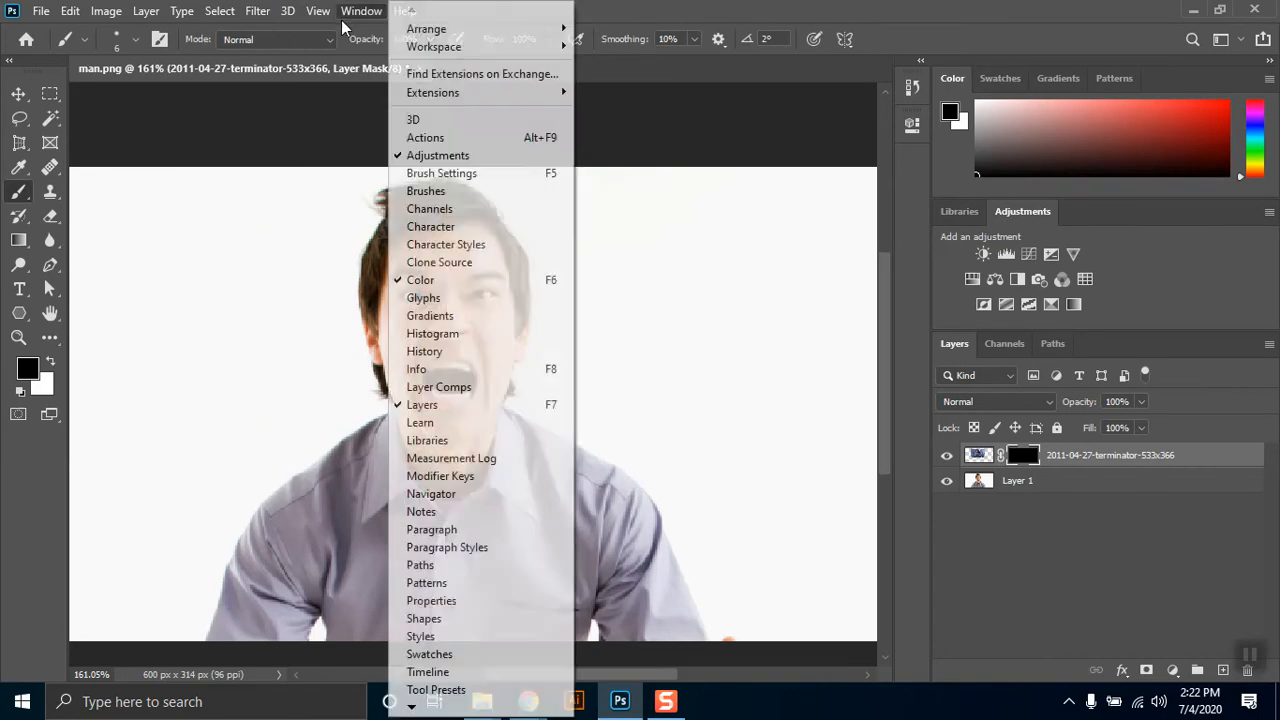
{"action": "left_click", "coordinate": [465, 195]}
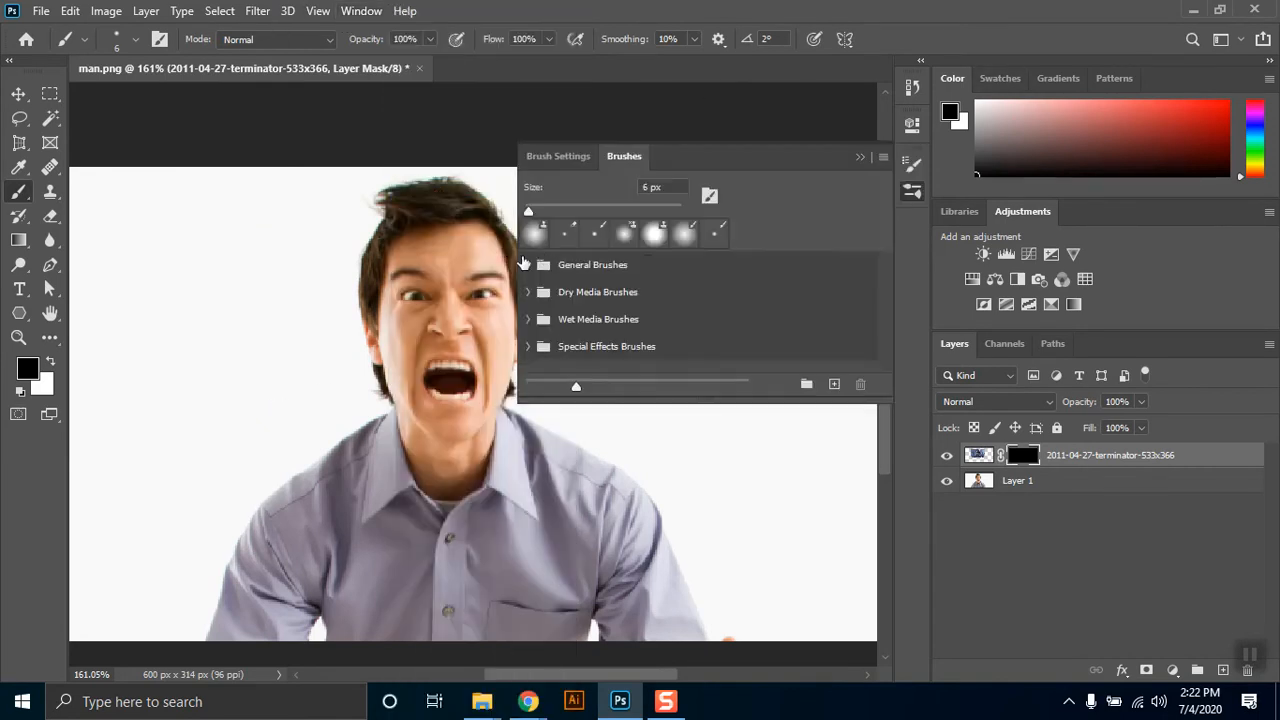
{"action": "left_click_drag", "start_coordinate": [640, 404], "coordinate": [640, 590]}
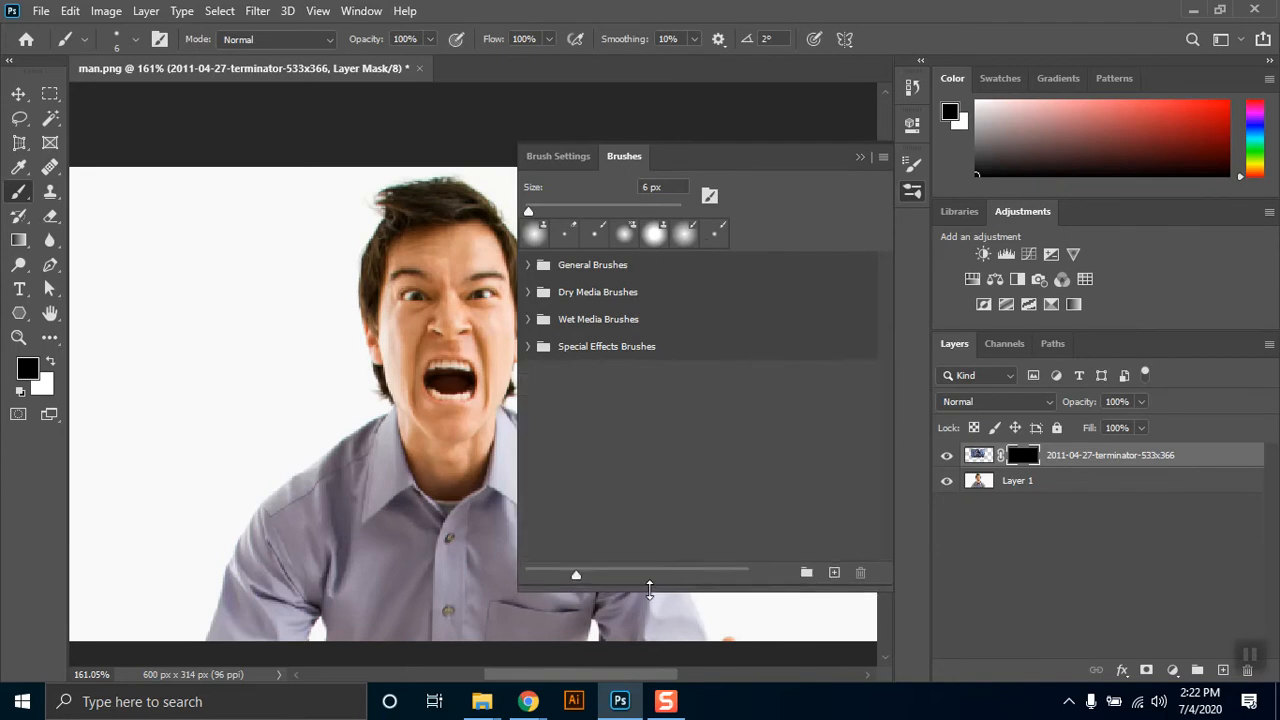
{"action": "left_click", "coordinate": [528, 266]}
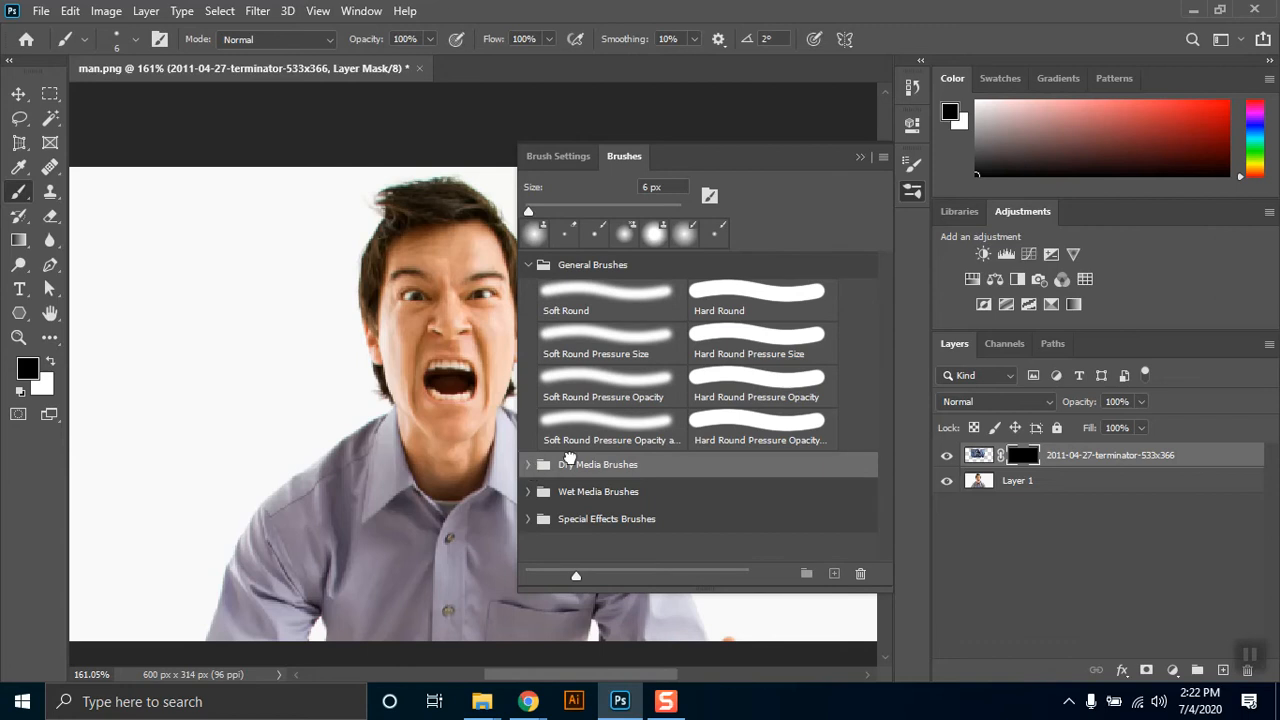
{"action": "left_click", "coordinate": [528, 464]}
{"action": "scroll", "coordinate": [700, 480], "scroll_direction": "down", "scroll_amount": 3}
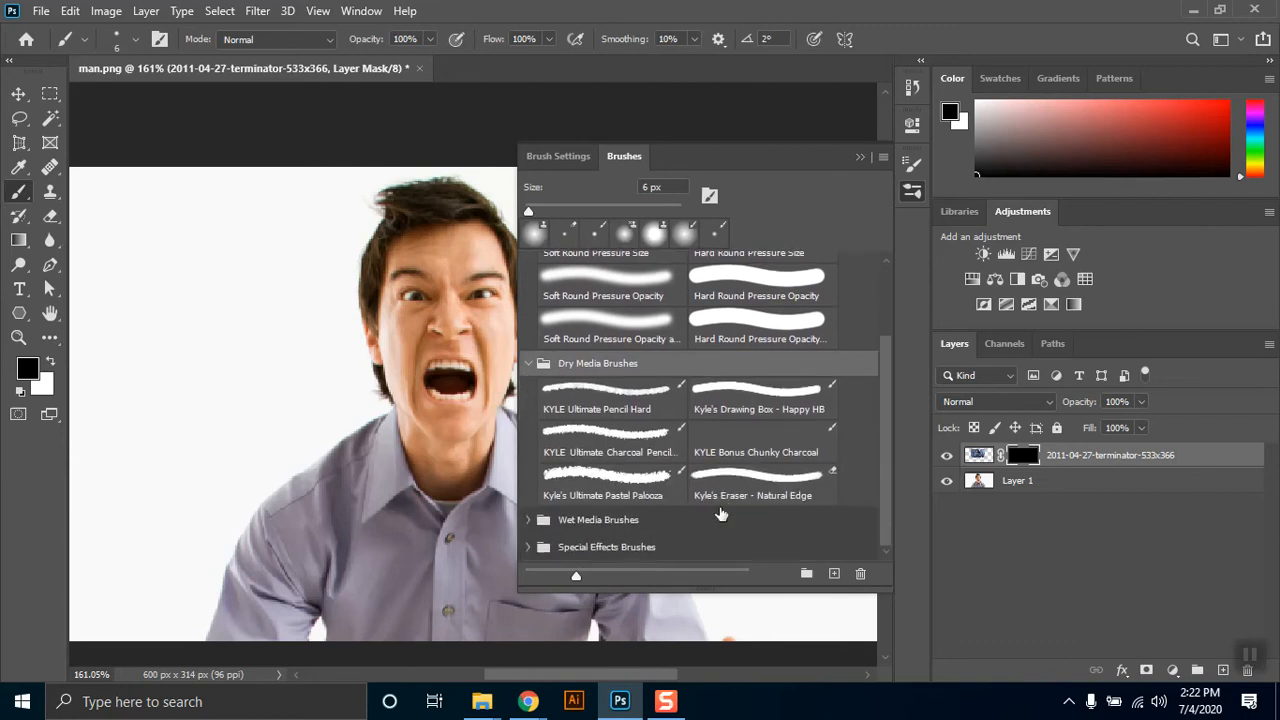
{"action": "left_click", "coordinate": [529, 520]}
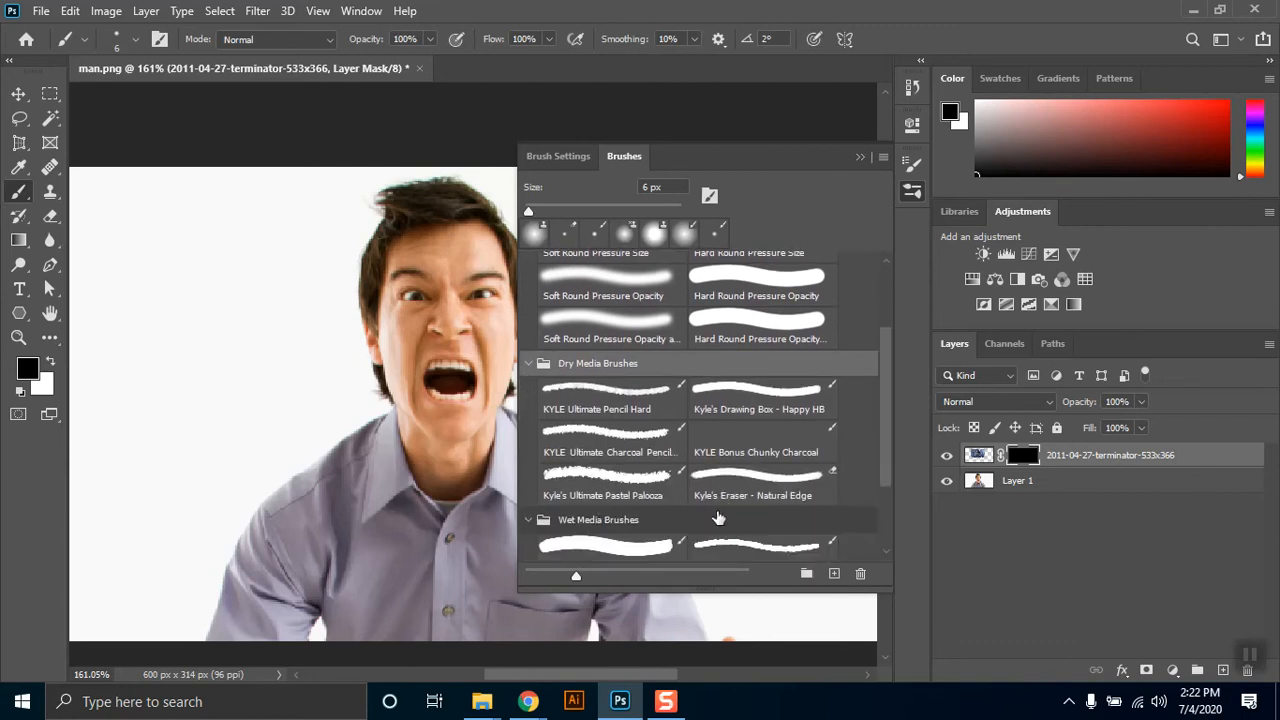
{"action": "scroll", "coordinate": [715, 517], "scroll_direction": "down", "scroll_amount": 3}
{"action": "scroll", "coordinate": [715, 517], "scroll_direction": "down", "scroll_amount": 1}
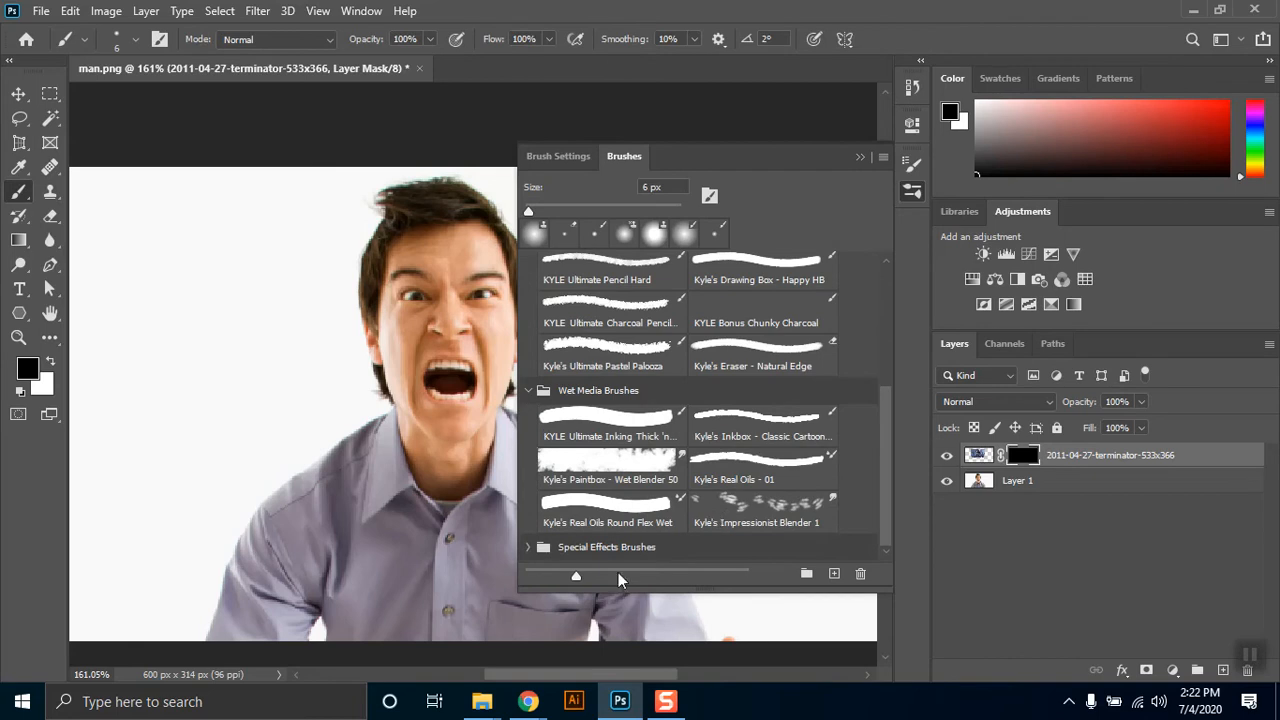
{"action": "left_click", "coordinate": [527, 549]}
{"action": "scroll", "coordinate": [714, 492], "scroll_direction": "down", "scroll_amount": 4}
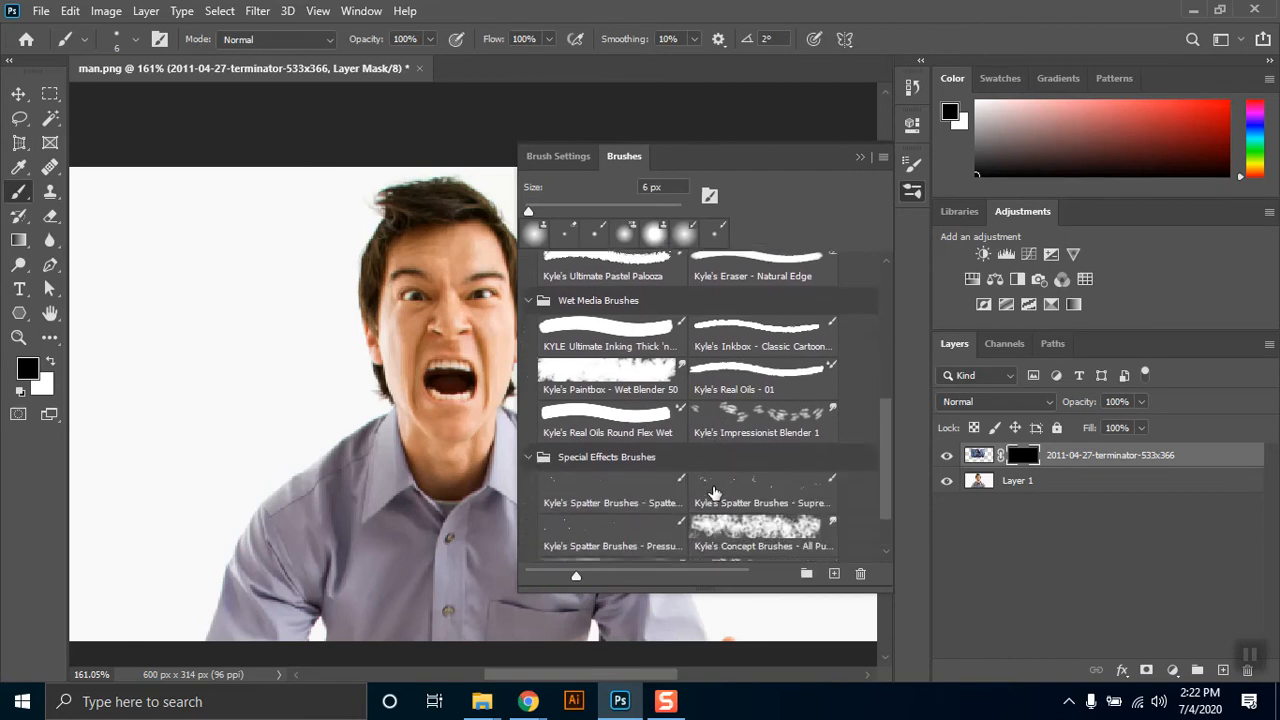
{"action": "scroll", "coordinate": [714, 492], "scroll_direction": "down", "scroll_amount": 2}
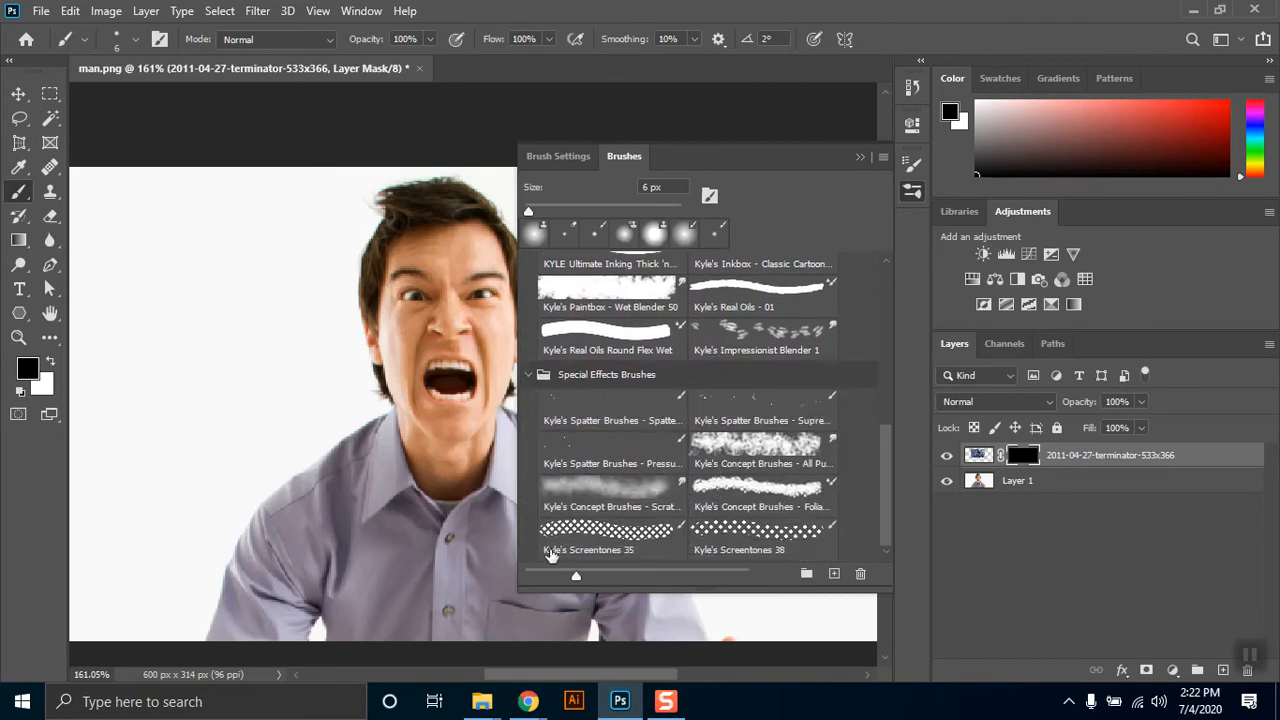
Try the Kyle's Concept Brushes all-purpose preset from Special Effects Brushes at a size of 37 px.
{"action": "left_click", "coordinate": [757, 456]}
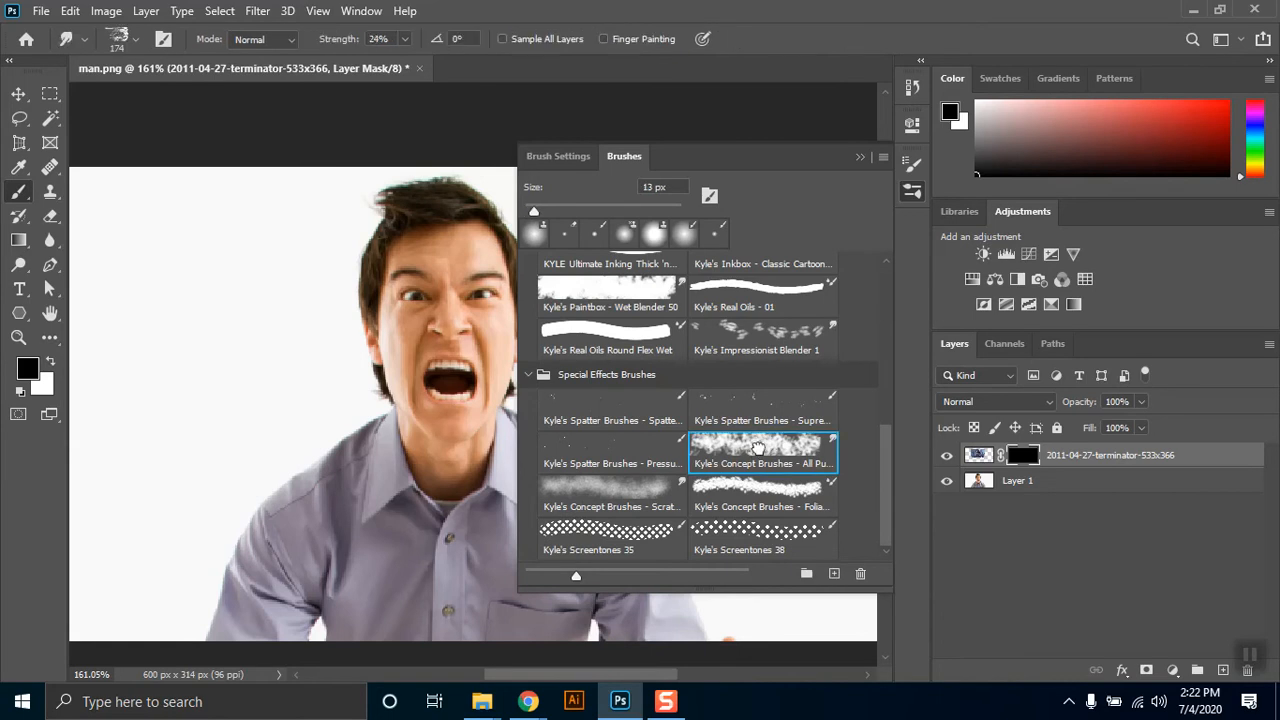
{"action": "right_click", "coordinate": [430, 290]}
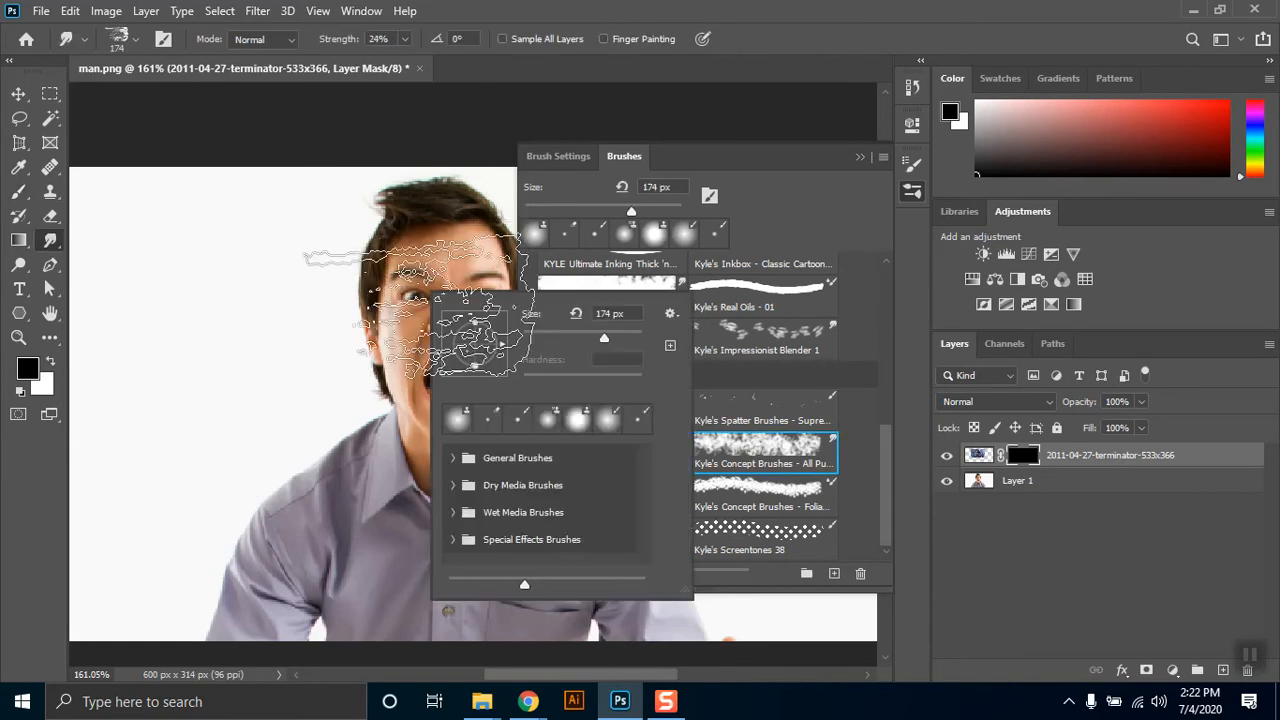
{"action": "left_click", "coordinate": [544, 335]}
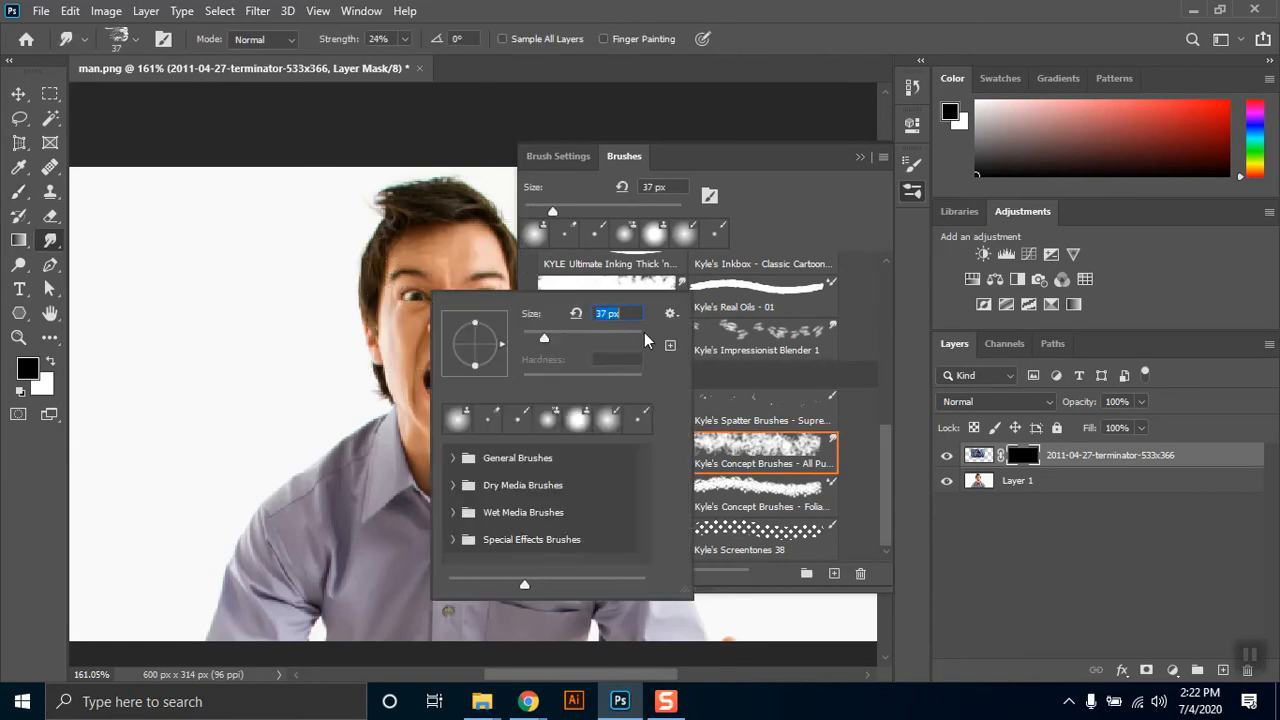
{"action": "left_click", "coordinate": [863, 159]}
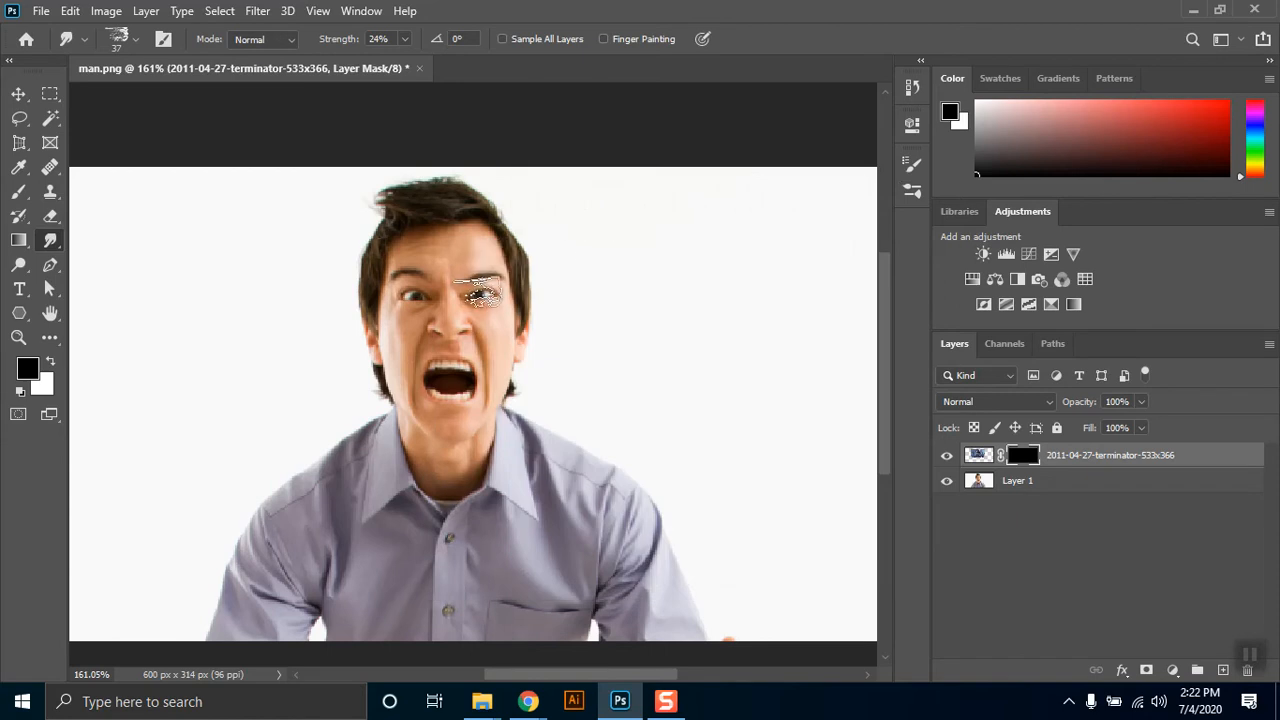
Make white the foreground colour, reactivate the Brush tool and choose the rough 112 px brush tip, sized to 44 px.
{"action": "key", "text": "x"}
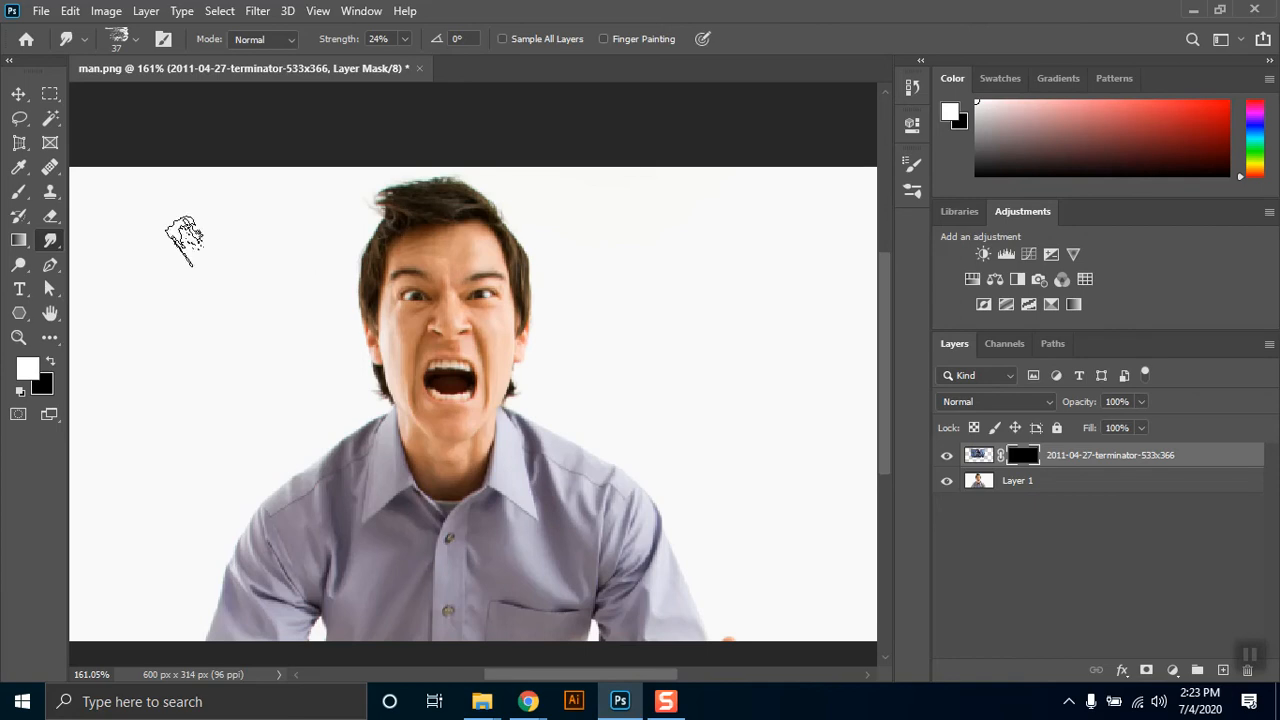
{"action": "left_click", "coordinate": [19, 192]}
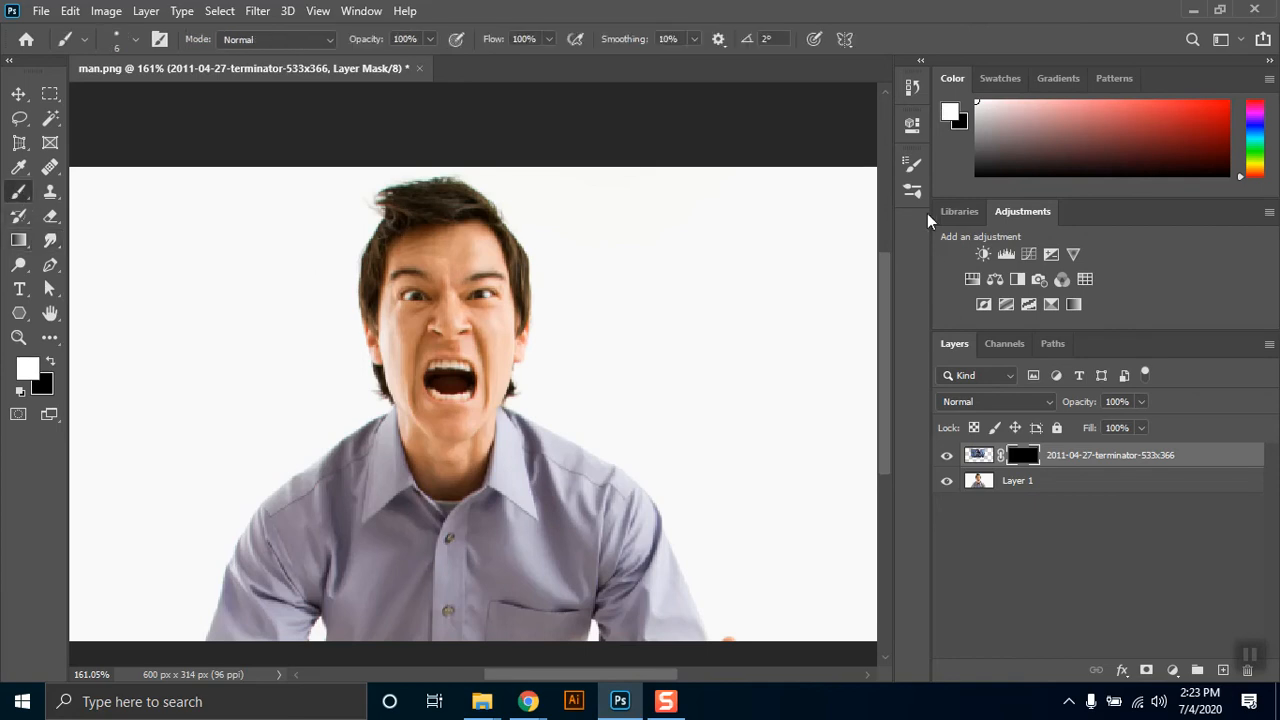
{"action": "left_click", "coordinate": [914, 165]}
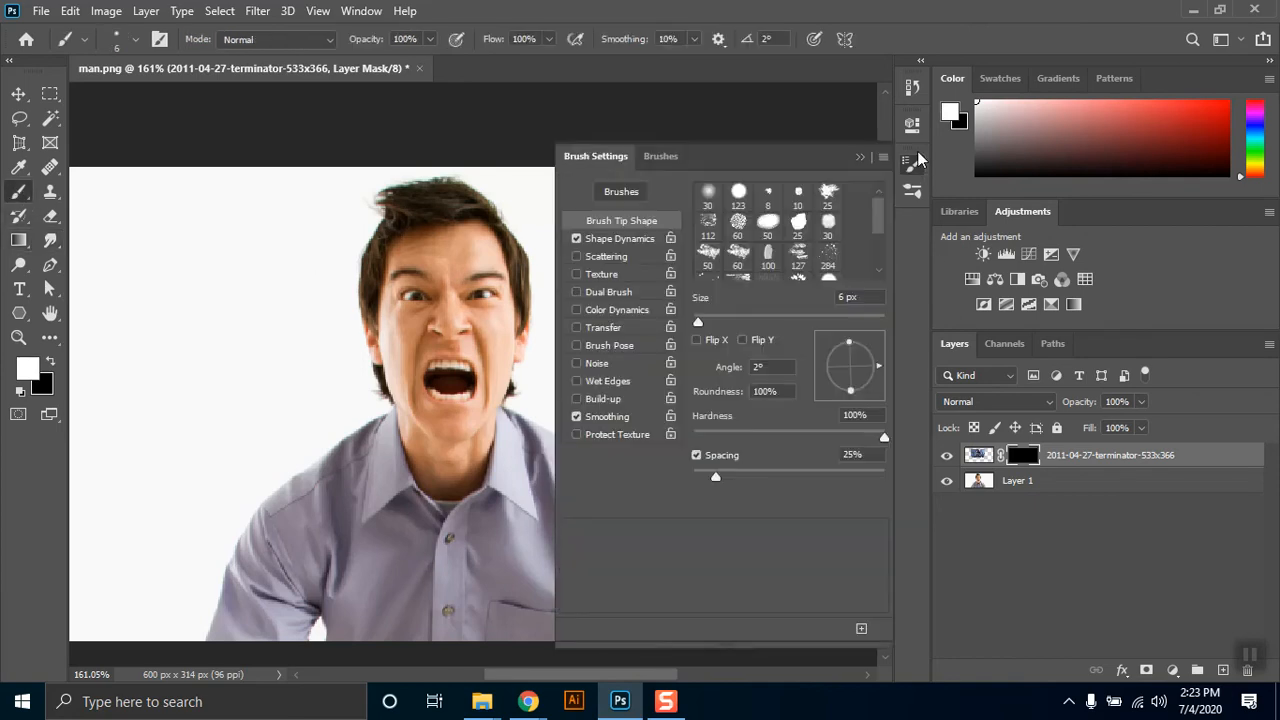
{"action": "left_click", "coordinate": [712, 230]}
{"action": "right_click", "coordinate": [465, 283]}
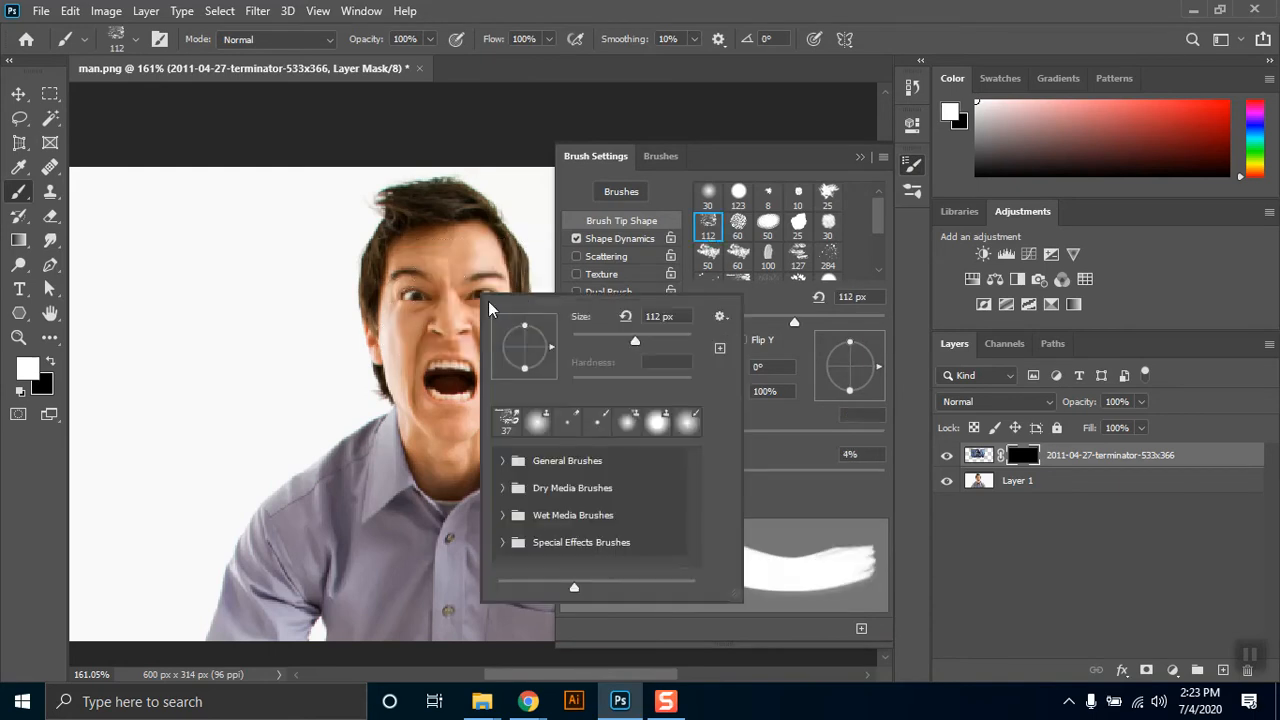
Paint white on the layer mask to reveal the robot over the right half of the face, neck and remaining face area.
{"action": "mouse_move", "coordinate": [494, 284]}
{"action": "left_mouse_down"}
{"action": "mouse_move", "coordinate": [509, 357]}
{"action": "mouse_move", "coordinate": [489, 305]}
{"action": "mouse_move", "coordinate": [516, 355]}
{"action": "mouse_move", "coordinate": [503, 325]}
{"action": "mouse_move", "coordinate": [511, 297]}
{"action": "mouse_move", "coordinate": [544, 362]}
{"action": "mouse_move", "coordinate": [511, 290]}
{"action": "mouse_move", "coordinate": [508, 330]}
{"action": "mouse_move", "coordinate": [486, 290]}
{"action": "mouse_move", "coordinate": [486, 305]}
{"action": "mouse_move", "coordinate": [506, 302]}
{"action": "mouse_move", "coordinate": [511, 385]}
{"action": "mouse_move", "coordinate": [526, 285]}
{"action": "mouse_move", "coordinate": [491, 262]}
{"action": "mouse_move", "coordinate": [516, 263]}
{"action": "mouse_move", "coordinate": [483, 225]}
{"action": "mouse_move", "coordinate": [508, 238]}
{"action": "mouse_move", "coordinate": [521, 318]}
{"action": "mouse_move", "coordinate": [511, 245]}
{"action": "mouse_move", "coordinate": [521, 258]}
{"action": "mouse_move", "coordinate": [466, 250]}
{"action": "mouse_move", "coordinate": [466, 225]}
{"action": "mouse_move", "coordinate": [493, 237]}
{"action": "mouse_move", "coordinate": [471, 240]}
{"action": "mouse_move", "coordinate": [503, 265]}
{"action": "mouse_move", "coordinate": [506, 378]}
{"action": "mouse_move", "coordinate": [501, 392]}
{"action": "mouse_move", "coordinate": [499, 365]}
{"action": "mouse_move", "coordinate": [456, 385]}
{"action": "mouse_move", "coordinate": [476, 395]}
{"action": "mouse_move", "coordinate": [471, 378]}
{"action": "mouse_move", "coordinate": [484, 426]}
{"action": "mouse_move", "coordinate": [494, 372]}
{"action": "mouse_move", "coordinate": [471, 430]}
{"action": "mouse_move", "coordinate": [501, 398]}
{"action": "mouse_move", "coordinate": [495, 343]}
{"action": "mouse_move", "coordinate": [454, 438]}
{"action": "left_mouse_up"}
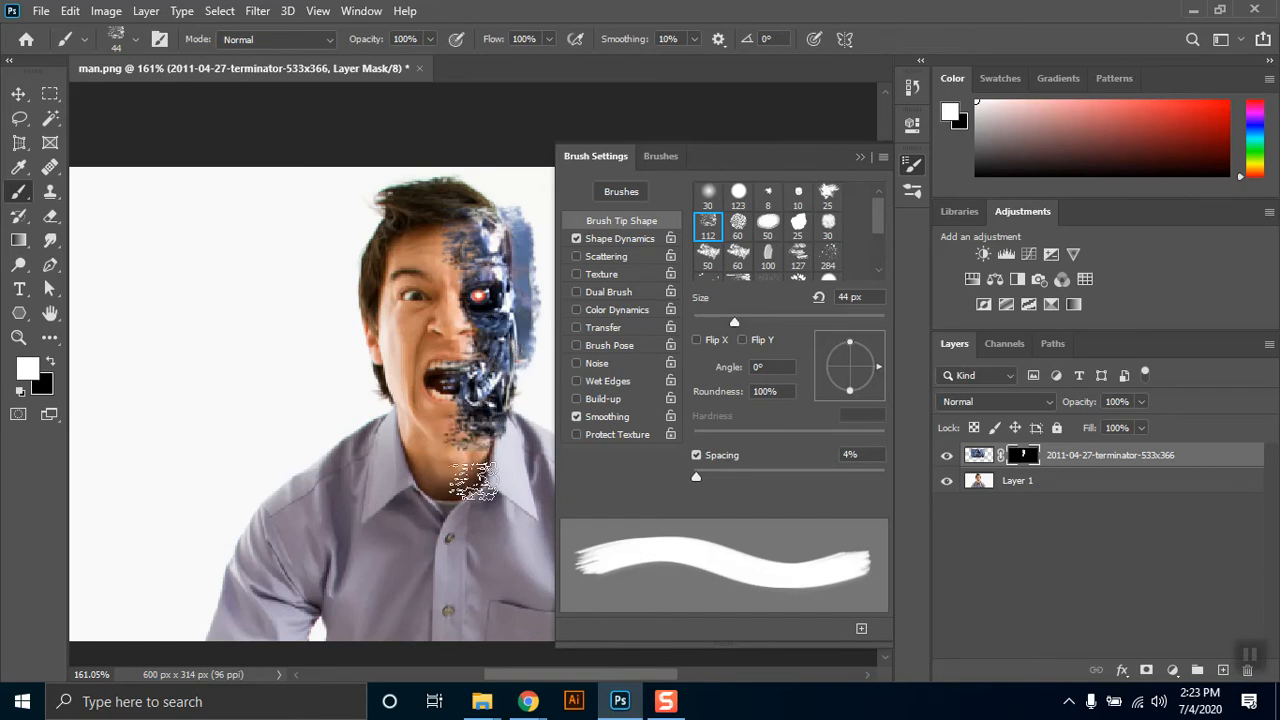
{"action": "mouse_move", "coordinate": [503, 455]}
{"action": "left_mouse_down"}
{"action": "mouse_move", "coordinate": [511, 423]}
{"action": "mouse_move", "coordinate": [526, 438]}
{"action": "mouse_move", "coordinate": [507, 395]}
{"action": "left_mouse_up"}
{"action": "left_click", "coordinate": [862, 158]}
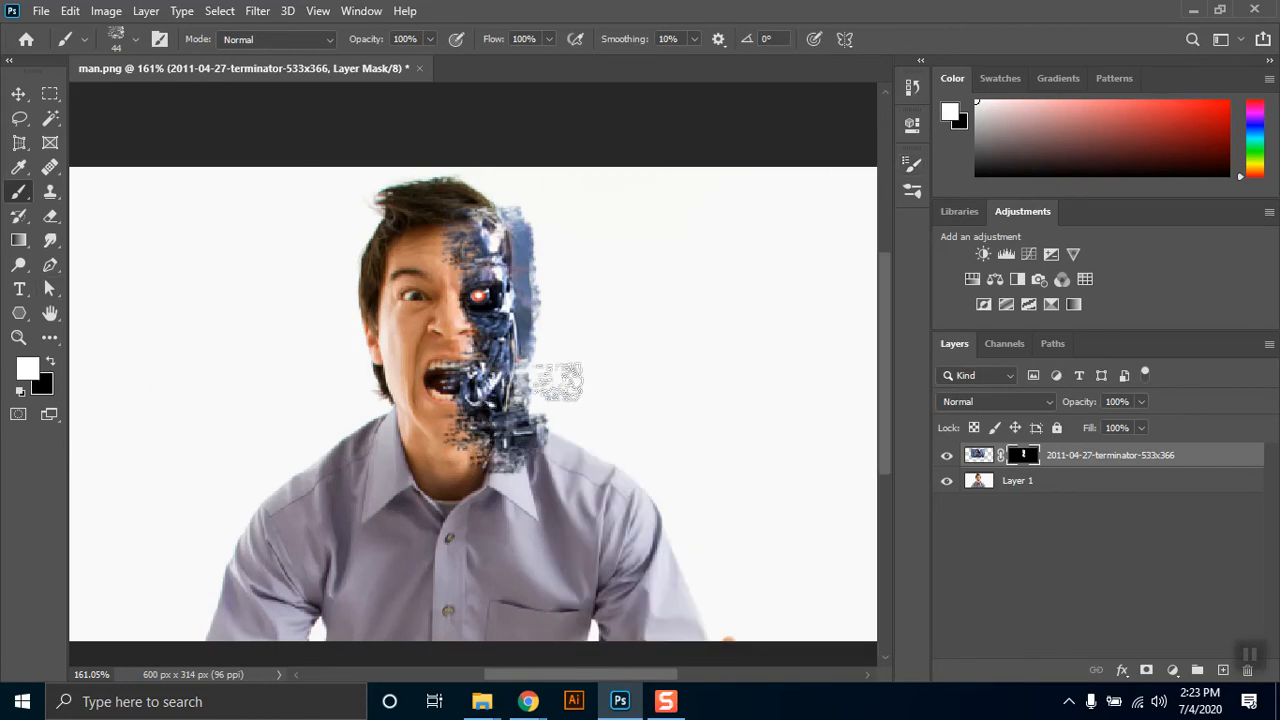
{"action": "mouse_move", "coordinate": [392, 339]}
{"action": "left_mouse_down"}
{"action": "mouse_move", "coordinate": [386, 400]}
{"action": "mouse_move", "coordinate": [445, 420]}
{"action": "mouse_move", "coordinate": [414, 387]}
{"action": "mouse_move", "coordinate": [447, 440]}
{"action": "mouse_move", "coordinate": [430, 372]}
{"action": "mouse_move", "coordinate": [390, 322]}
{"action": "mouse_move", "coordinate": [410, 255]}
{"action": "mouse_move", "coordinate": [405, 300]}
{"action": "mouse_move", "coordinate": [435, 335]}
{"action": "mouse_move", "coordinate": [440, 325]}
{"action": "mouse_move", "coordinate": [435, 448]}
{"action": "mouse_move", "coordinate": [405, 375]}
{"action": "left_mouse_up"}
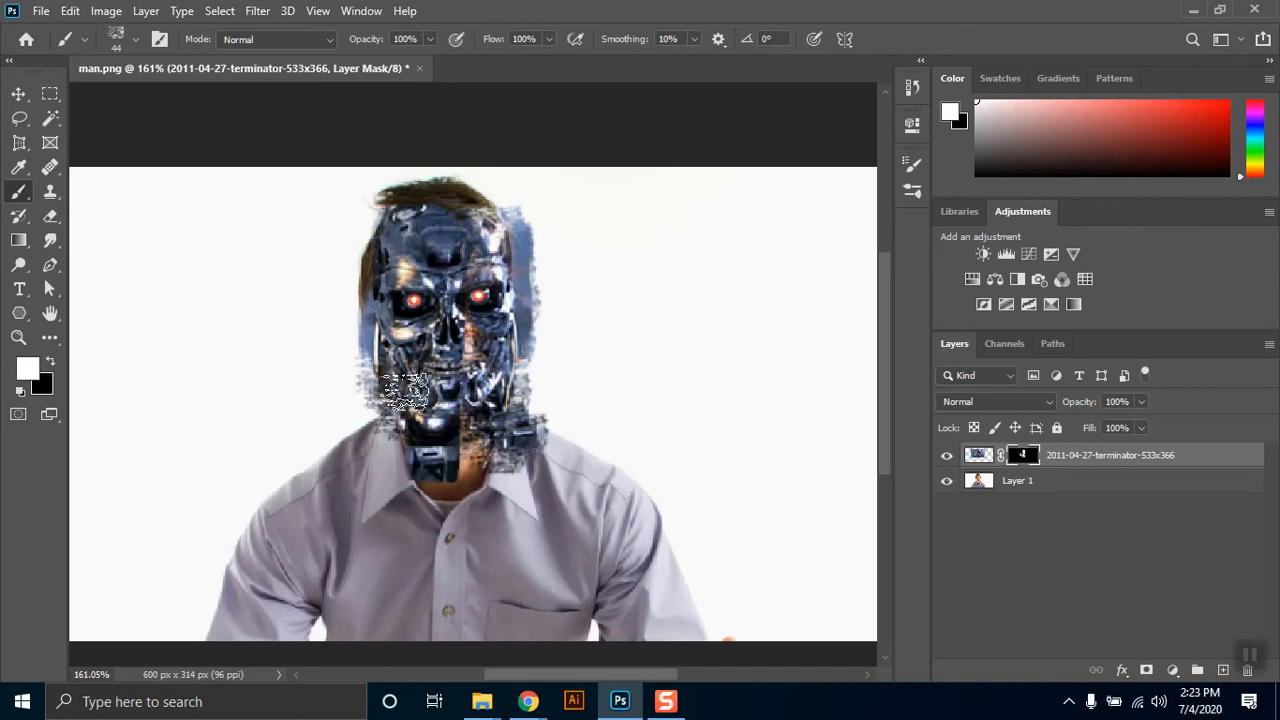
Paint black on the mask to hide the robot over the left half of the face and around the head's outer right edge.
{"action": "key", "text": "x"}
{"action": "mouse_move", "coordinate": [440, 210]}
{"action": "left_mouse_down"}
{"action": "mouse_move", "coordinate": [440, 460]}
{"action": "mouse_move", "coordinate": [440, 440]}
{"action": "left_mouse_up"}
{"action": "left_click_drag", "start_coordinate": [394, 172], "coordinate": [380, 550]}
{"action": "mouse_move", "coordinate": [357, 258]}
{"action": "left_mouse_down"}
{"action": "mouse_move", "coordinate": [395, 355]}
{"action": "mouse_move", "coordinate": [405, 441]}
{"action": "left_mouse_up"}
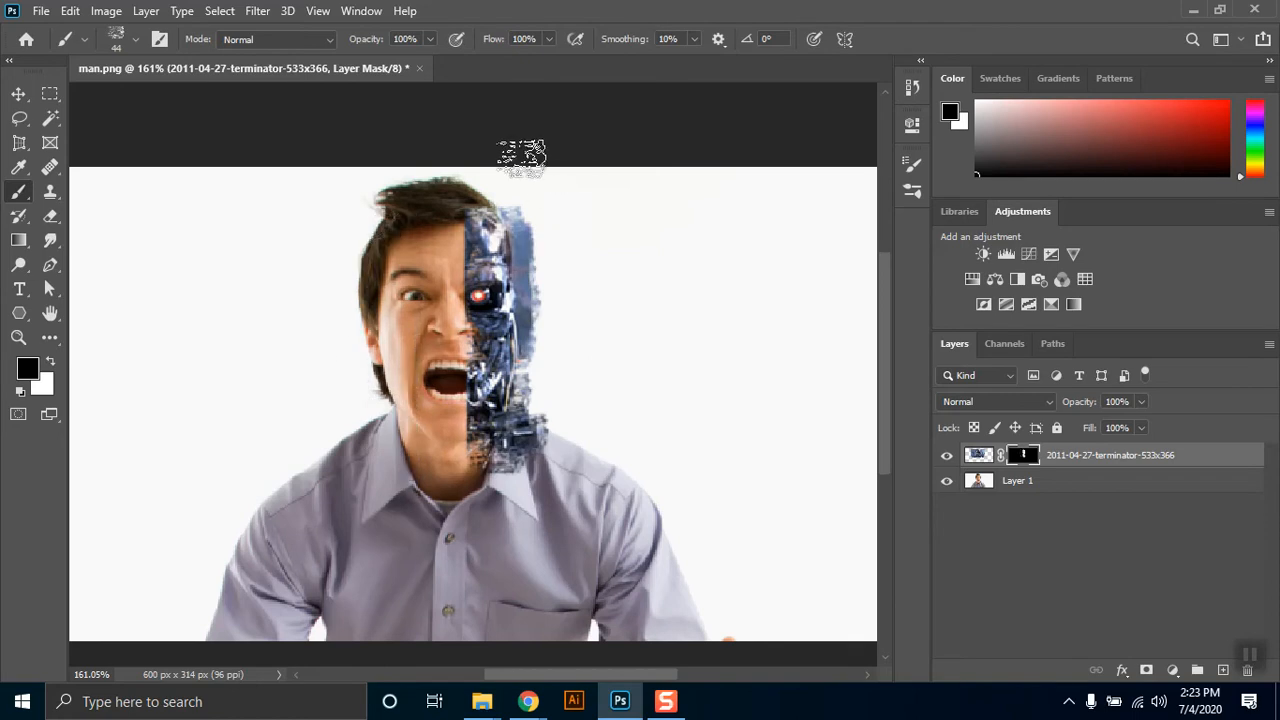
{"action": "mouse_move", "coordinate": [512, 166]}
{"action": "left_mouse_down"}
{"action": "mouse_move", "coordinate": [551, 260]}
{"action": "mouse_move", "coordinate": [556, 320]}
{"action": "mouse_move", "coordinate": [551, 218]}
{"action": "mouse_move", "coordinate": [521, 445]}
{"action": "mouse_move", "coordinate": [516, 422]}
{"action": "mouse_move", "coordinate": [466, 427]}
{"action": "mouse_move", "coordinate": [476, 466]}
{"action": "mouse_move", "coordinate": [491, 330]}
{"action": "mouse_move", "coordinate": [484, 193]}
{"action": "mouse_move", "coordinate": [484, 393]}
{"action": "mouse_move", "coordinate": [478, 188]}
{"action": "mouse_move", "coordinate": [491, 456]}
{"action": "mouse_move", "coordinate": [506, 293]}
{"action": "mouse_move", "coordinate": [521, 452]}
{"action": "mouse_move", "coordinate": [473, 302]}
{"action": "mouse_move", "coordinate": [506, 320]}
{"action": "mouse_move", "coordinate": [479, 283]}
{"action": "mouse_move", "coordinate": [538, 328]}
{"action": "mouse_move", "coordinate": [489, 275]}
{"action": "mouse_move", "coordinate": [519, 296]}
{"action": "mouse_move", "coordinate": [511, 325]}
{"action": "mouse_move", "coordinate": [484, 287]}
{"action": "mouse_move", "coordinate": [478, 243]}
{"action": "mouse_move", "coordinate": [446, 235]}
{"action": "mouse_move", "coordinate": [496, 290]}
{"action": "mouse_move", "coordinate": [478, 244]}
{"action": "left_mouse_up"}
Paint white on the mask to reveal rough robot patches from the right cheek to the chin, undoing the stray stroke down the face's centre.
{"action": "key", "text": "x"}
{"action": "mouse_move", "coordinate": [470, 325]}
{"action": "left_mouse_down"}
{"action": "mouse_move", "coordinate": [485, 340]}
{"action": "mouse_move", "coordinate": [470, 355]}
{"action": "mouse_move", "coordinate": [492, 360]}
{"action": "mouse_move", "coordinate": [487, 337]}
{"action": "mouse_move", "coordinate": [498, 375]}
{"action": "left_mouse_up"}
{"action": "mouse_move", "coordinate": [485, 390]}
{"action": "left_mouse_down"}
{"action": "mouse_move", "coordinate": [480, 372]}
{"action": "mouse_move", "coordinate": [468, 425]}
{"action": "mouse_move", "coordinate": [462, 410]}
{"action": "left_mouse_up"}
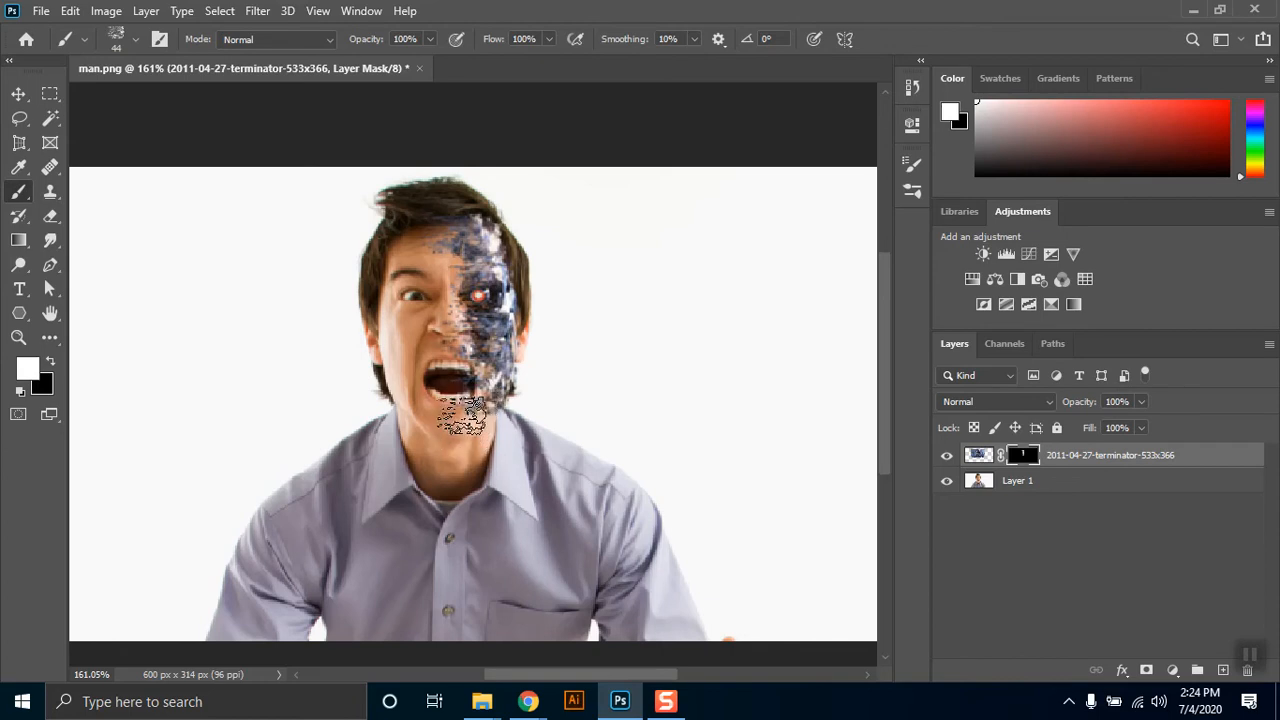
{"action": "mouse_move", "coordinate": [465, 430]}
{"action": "left_mouse_down"}
{"action": "mouse_move", "coordinate": [480, 395]}
{"action": "mouse_move", "coordinate": [490, 415]}
{"action": "left_mouse_up"}
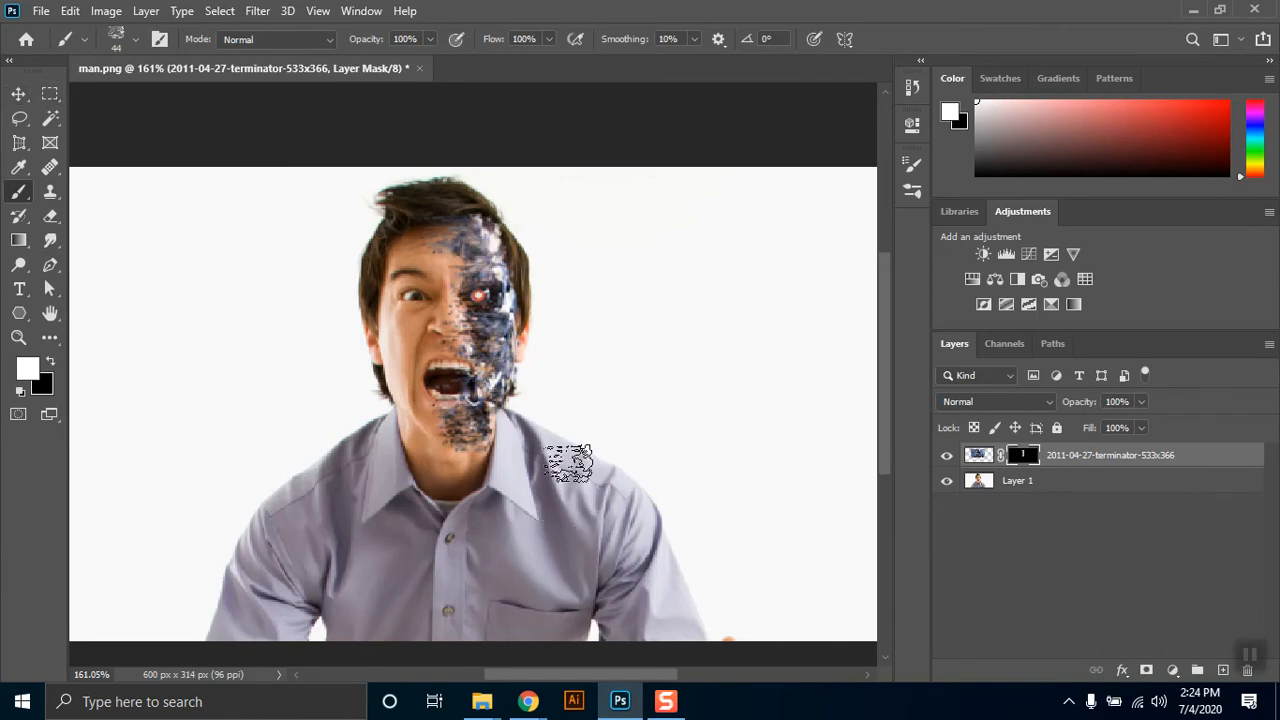
{"action": "left_click_drag", "start_coordinate": [450, 216], "coordinate": [452, 425]}
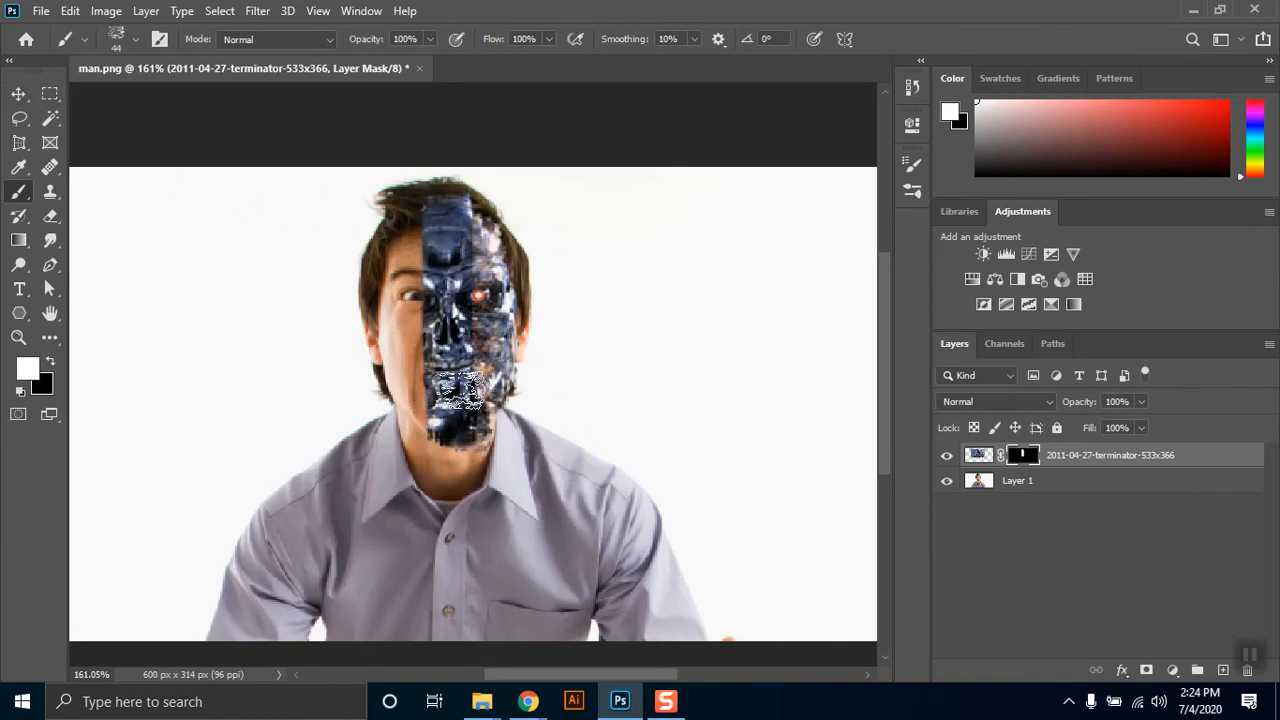
{"action": "key", "text": "ctrl+z"}
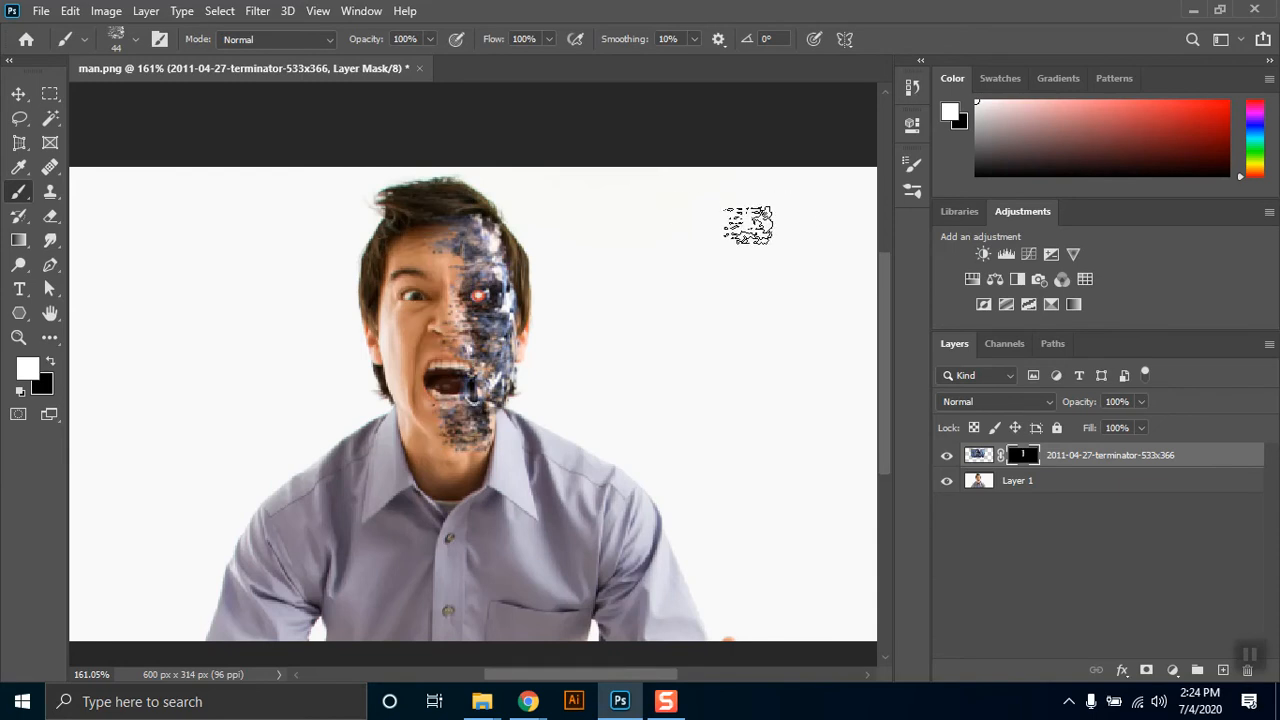
Switch to the 174 px textured brush tip at 44 px and reveal more robot detail across the forehead and right side of the face.
{"action": "left_click", "coordinate": [910, 164]}
{"action": "scroll", "coordinate": [787, 258], "scroll_direction": "down", "scroll_amount": 2}
{"action": "left_click", "coordinate": [738, 226]}
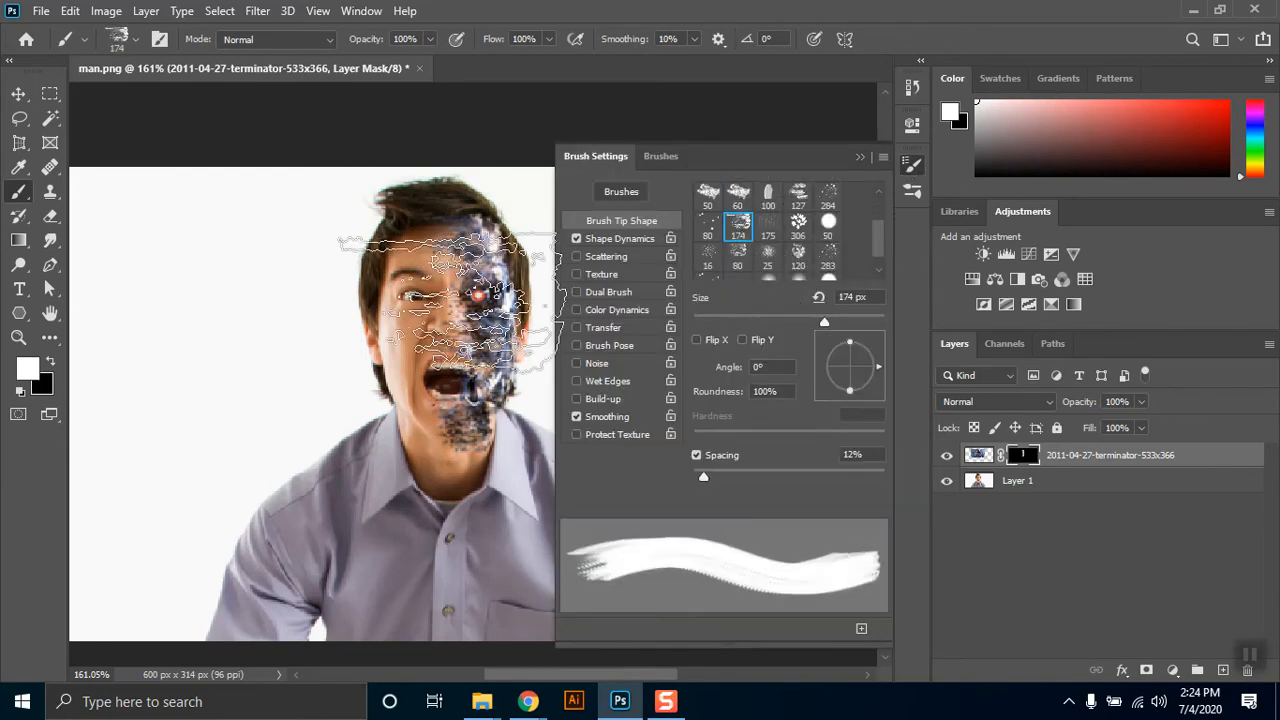
{"action": "right_click", "coordinate": [403, 301]}
{"action": "left_click", "coordinate": [517, 344]}
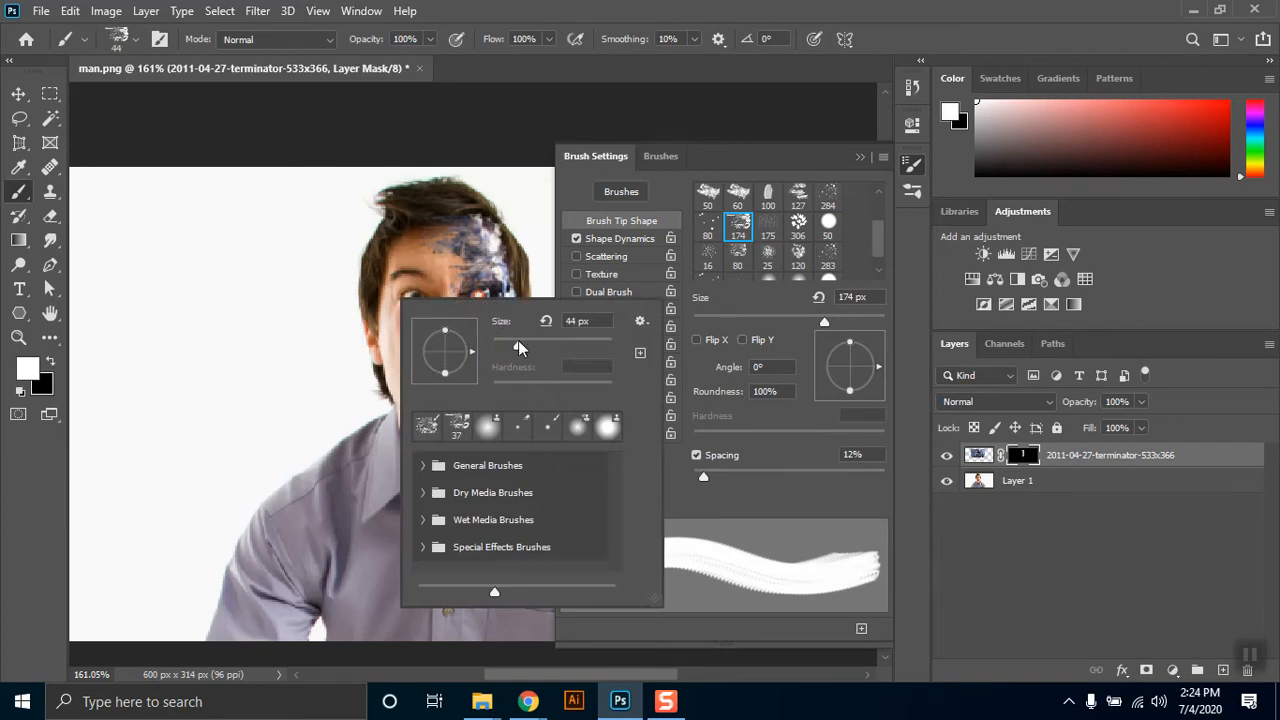
{"action": "left_click", "coordinate": [426, 243]}
{"action": "mouse_move", "coordinate": [438, 269]}
{"action": "left_mouse_down"}
{"action": "mouse_move", "coordinate": [485, 271]}
{"action": "mouse_move", "coordinate": [467, 277]}
{"action": "mouse_move", "coordinate": [489, 292]}
{"action": "mouse_move", "coordinate": [452, 304]}
{"action": "mouse_move", "coordinate": [529, 414]}
{"action": "mouse_move", "coordinate": [427, 391]}
{"action": "mouse_move", "coordinate": [447, 457]}
{"action": "mouse_move", "coordinate": [447, 427]}
{"action": "mouse_move", "coordinate": [537, 537]}
{"action": "mouse_move", "coordinate": [502, 537]}
{"action": "mouse_move", "coordinate": [487, 412]}
{"action": "mouse_move", "coordinate": [467, 434]}
{"action": "mouse_move", "coordinate": [497, 331]}
{"action": "left_mouse_up"}
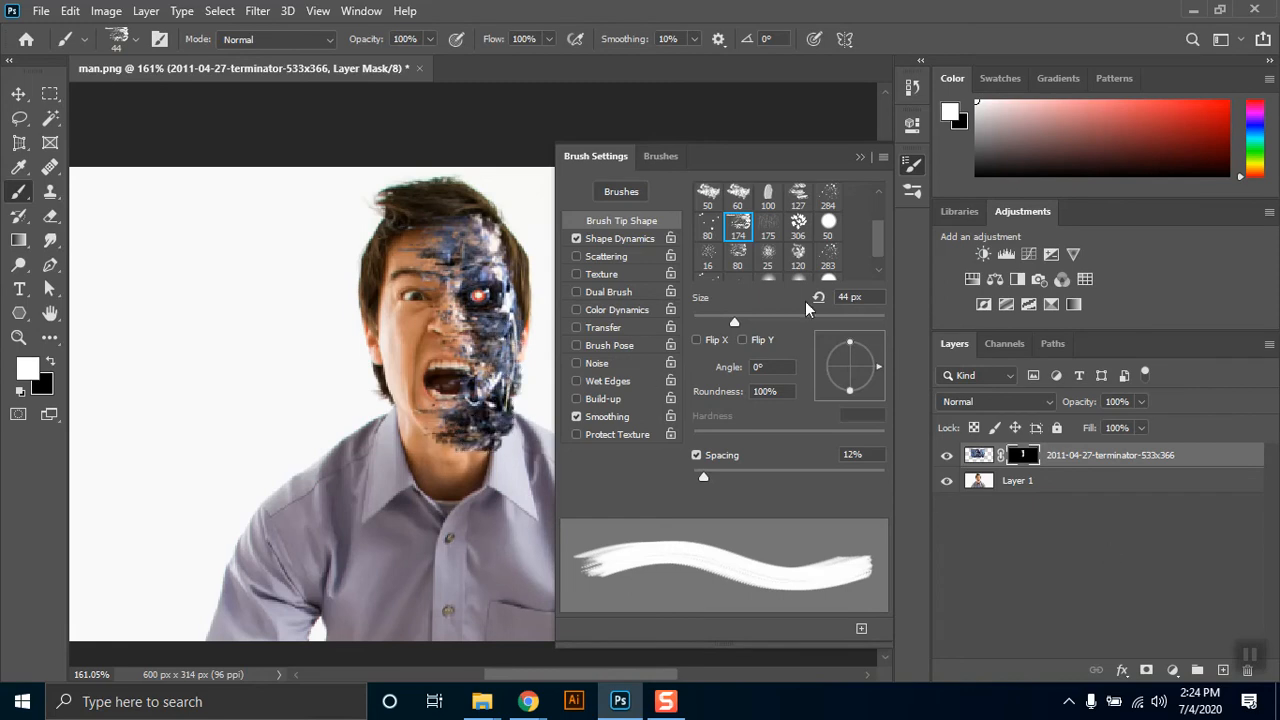
Choose another brush tip and reveal a patch of robot texture on the left cheek.
{"action": "scroll", "coordinate": [801, 262], "scroll_direction": "down", "scroll_amount": 1}
{"action": "left_click", "coordinate": [770, 240]}
{"action": "mouse_move", "coordinate": [400, 370]}
{"action": "left_mouse_down"}
{"action": "mouse_move", "coordinate": [399, 355]}
{"action": "mouse_move", "coordinate": [398, 392]}
{"action": "mouse_move", "coordinate": [405, 318]}
{"action": "mouse_move", "coordinate": [396, 370]}
{"action": "mouse_move", "coordinate": [402, 352]}
{"action": "mouse_move", "coordinate": [408, 366]}
{"action": "left_mouse_up"}
Choose the 105 px spatter brush tip, set its size to 47 px and scatter revealed dots over the left face and neck.
{"action": "left_click", "coordinate": [828, 235]}
{"action": "left_click", "coordinate": [708, 262]}
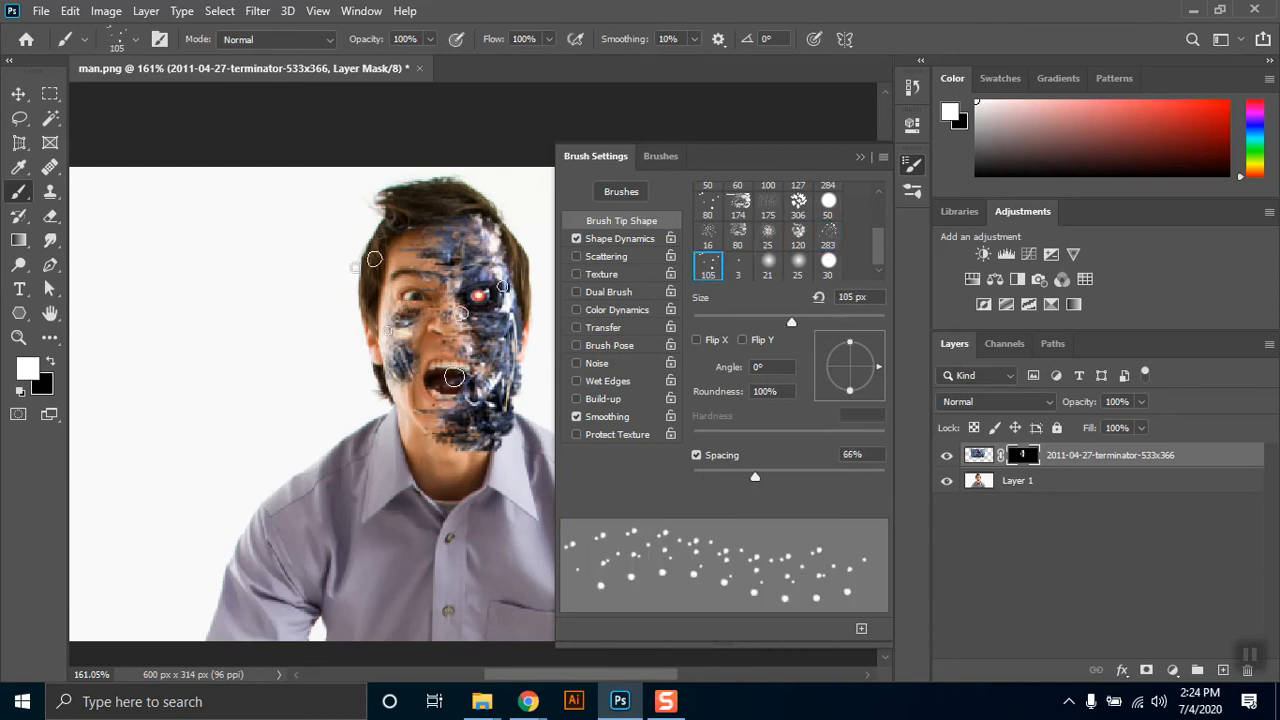
{"action": "right_click", "coordinate": [428, 318]}
{"action": "left_click", "coordinate": [555, 367]}
{"action": "left_click", "coordinate": [387, 275]}
{"action": "mouse_move", "coordinate": [415, 310]}
{"action": "left_mouse_down"}
{"action": "mouse_move", "coordinate": [420, 460]}
{"action": "mouse_move", "coordinate": [423, 448]}
{"action": "mouse_move", "coordinate": [395, 495]}
{"action": "mouse_move", "coordinate": [388, 480]}
{"action": "mouse_move", "coordinate": [323, 520]}
{"action": "mouse_move", "coordinate": [462, 507]}
{"action": "mouse_move", "coordinate": [438, 483]}
{"action": "mouse_move", "coordinate": [490, 510]}
{"action": "left_mouse_up"}
{"action": "left_click", "coordinate": [860, 157]}
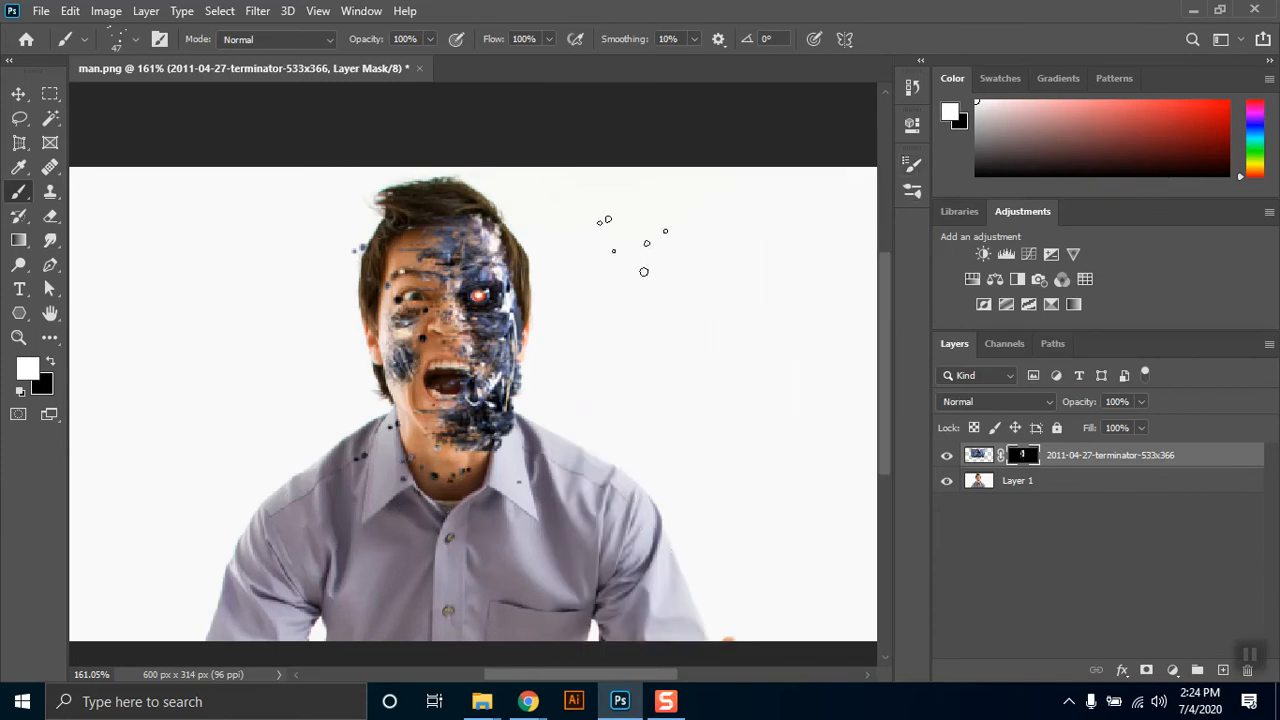
Paint white spatter on the mask across the neck, right shoulder and background beside the head to create dispersing robot particles.
{"action": "left_click", "coordinate": [516, 320]}
{"action": "mouse_move", "coordinate": [453, 468]}
{"action": "left_mouse_down"}
{"action": "mouse_move", "coordinate": [601, 429]}
{"action": "mouse_move", "coordinate": [600, 447]}
{"action": "mouse_move", "coordinate": [540, 400]}
{"action": "mouse_move", "coordinate": [666, 305]}
{"action": "mouse_move", "coordinate": [683, 271]}
{"action": "mouse_move", "coordinate": [527, 302]}
{"action": "mouse_move", "coordinate": [501, 270]}
{"action": "mouse_move", "coordinate": [617, 143]}
{"action": "mouse_move", "coordinate": [563, 137]}
{"action": "mouse_move", "coordinate": [472, 216]}
{"action": "mouse_move", "coordinate": [535, 212]}
{"action": "left_mouse_up"}
{"action": "mouse_move", "coordinate": [565, 400]}
{"action": "left_mouse_down"}
{"action": "mouse_move", "coordinate": [590, 366]}
{"action": "mouse_move", "coordinate": [596, 418]}
{"action": "left_mouse_up"}
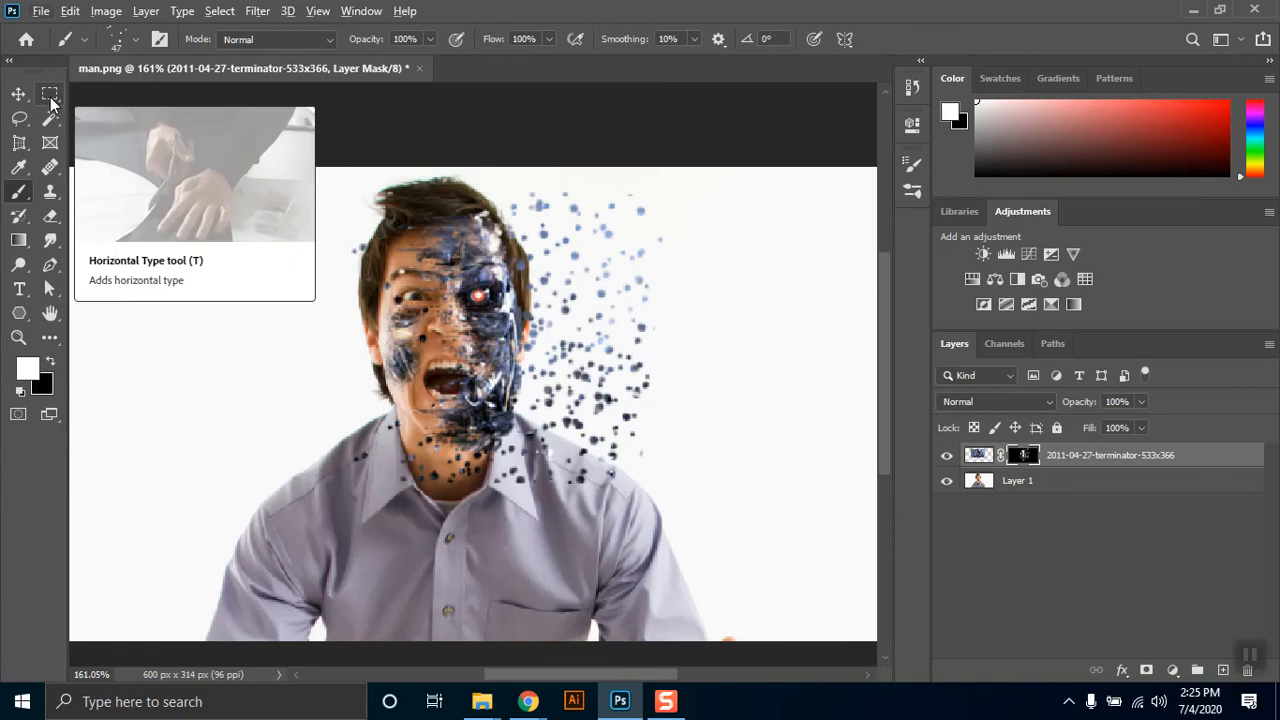
Fill the terminator layer's mask with the black background colour to clear all painted areas.
{"action": "key", "text": "ctrl+BackSpace"}
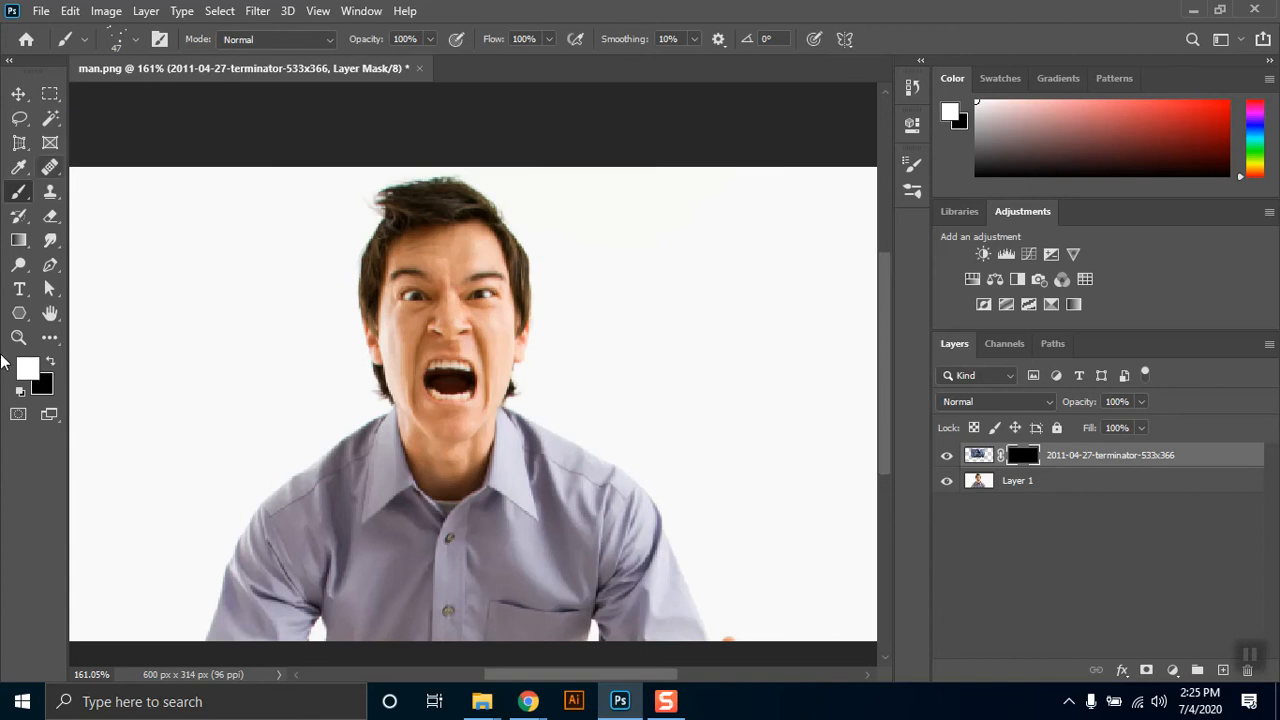
{"action": "left_click", "coordinate": [50, 93]}
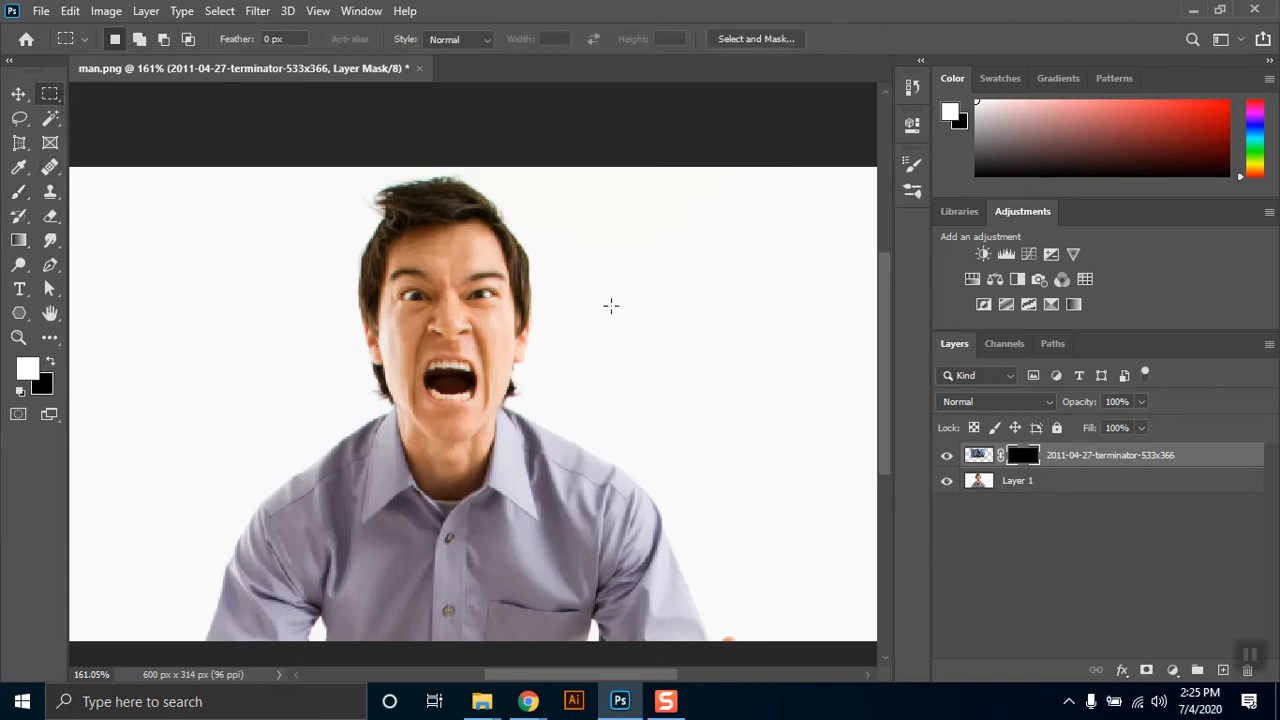
{"action": "left_click", "coordinate": [912, 164]}
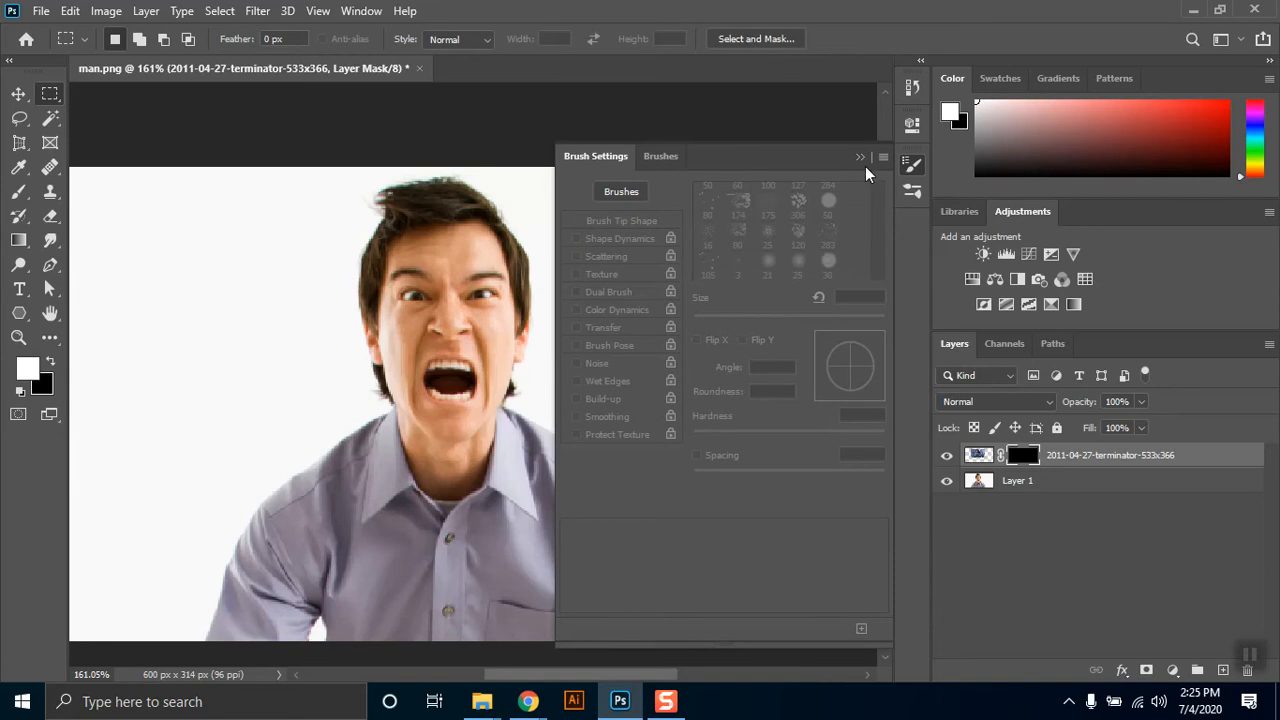
{"action": "left_click", "coordinate": [912, 164]}
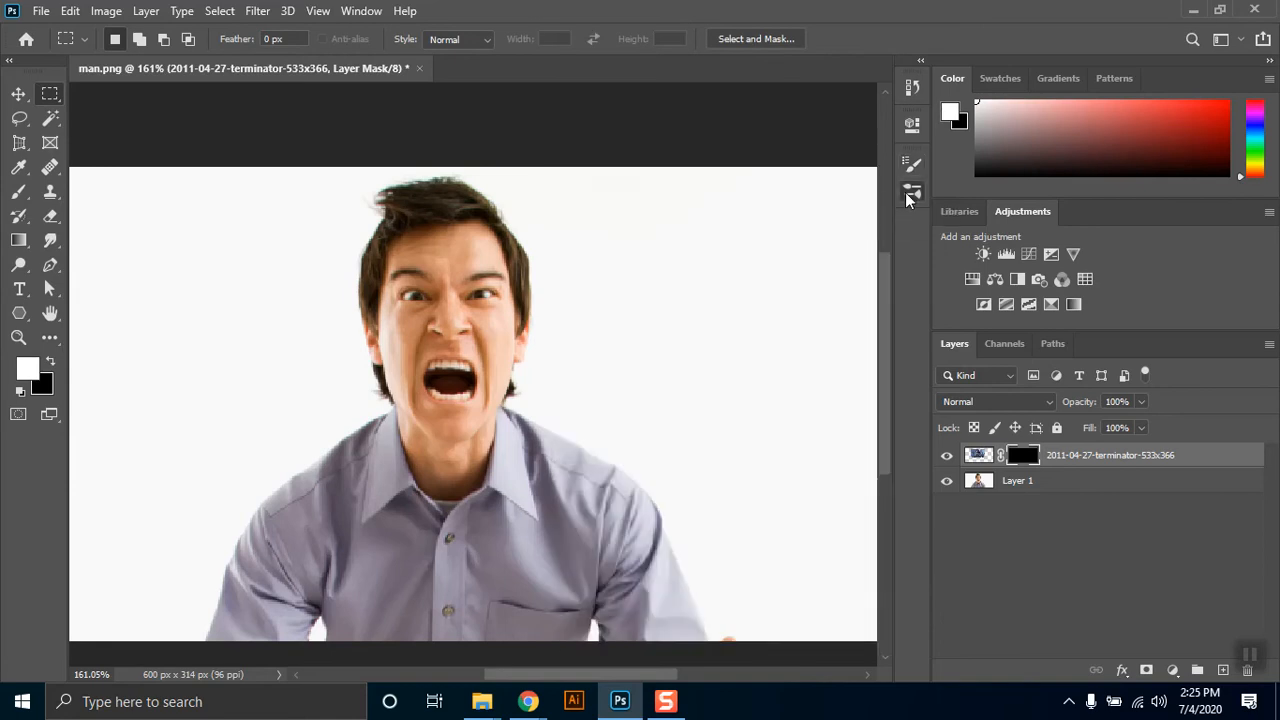
{"action": "left_click", "coordinate": [905, 192]}
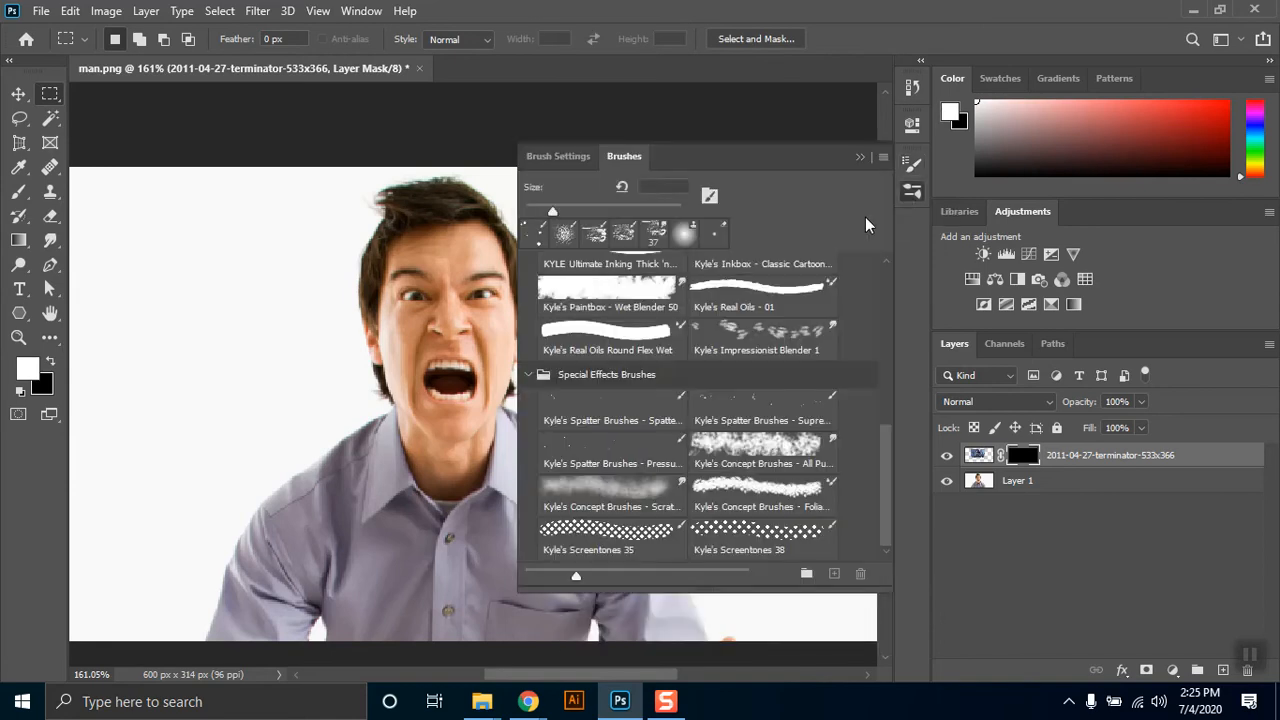
{"action": "left_click", "coordinate": [568, 158]}
{"action": "left_click", "coordinate": [630, 158]}
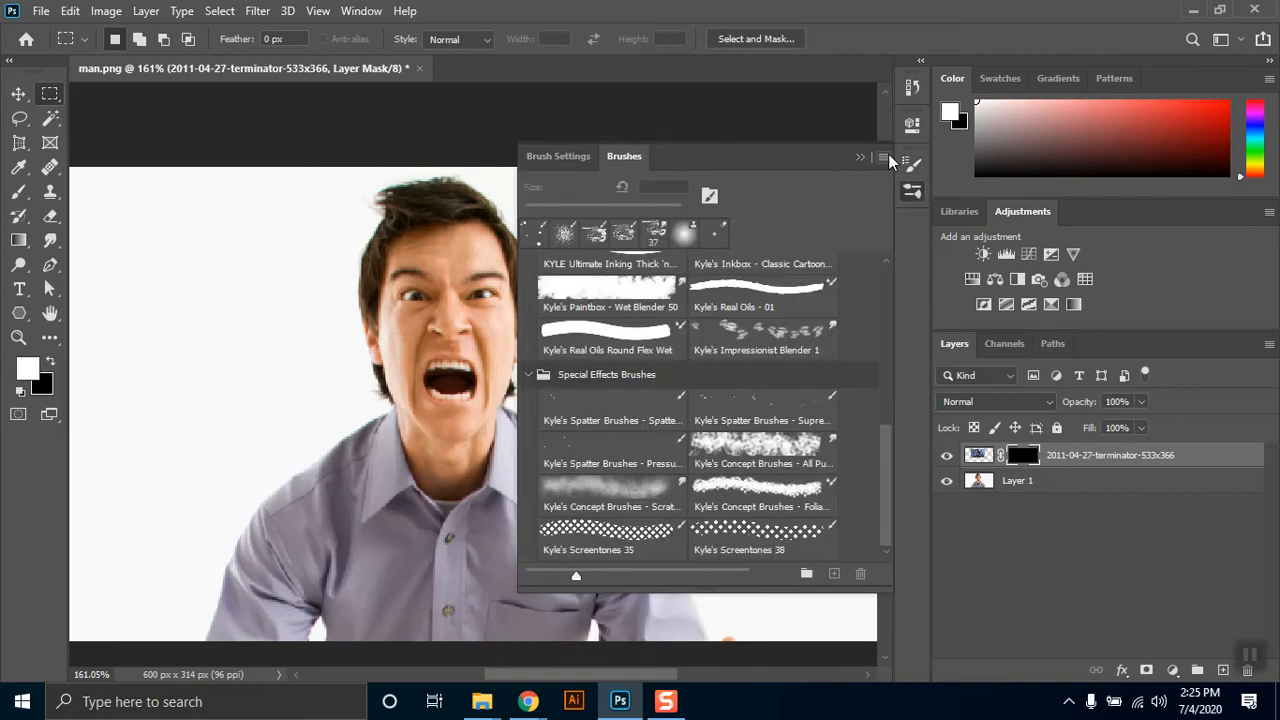
{"action": "left_click", "coordinate": [883, 157]}
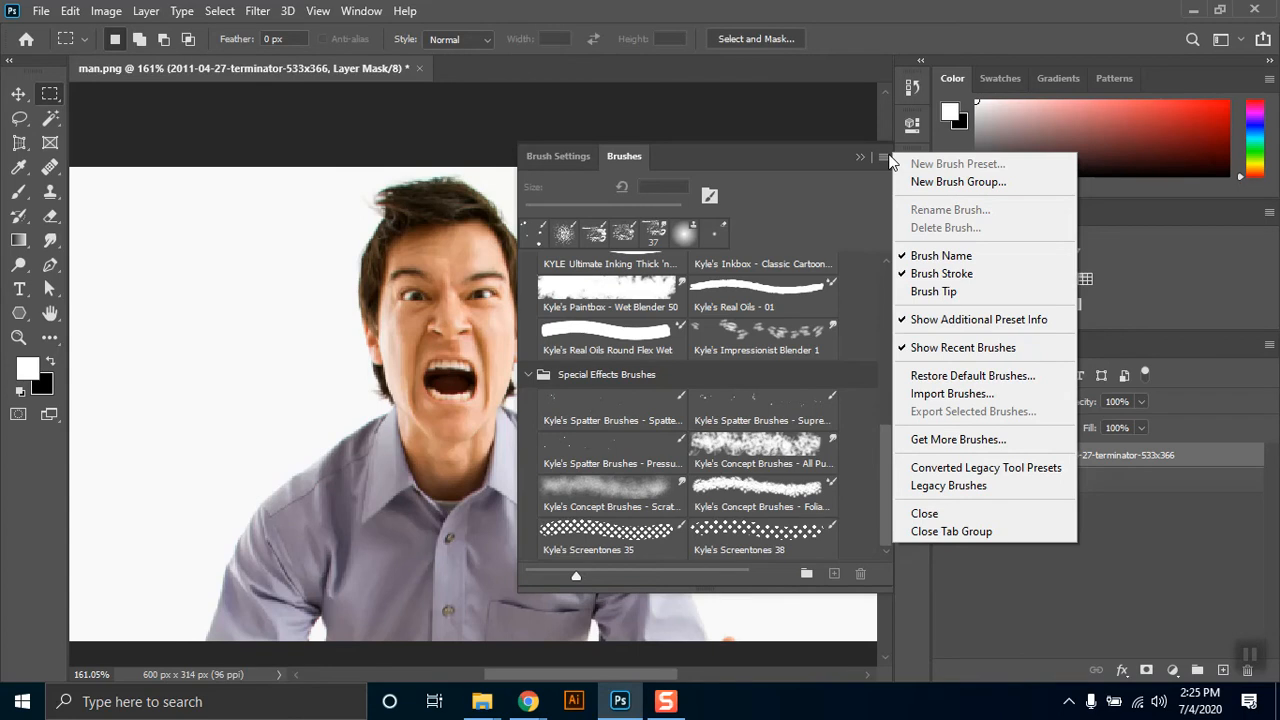
{"action": "left_click", "coordinate": [835, 159]}
{"action": "left_click", "coordinate": [914, 195]}
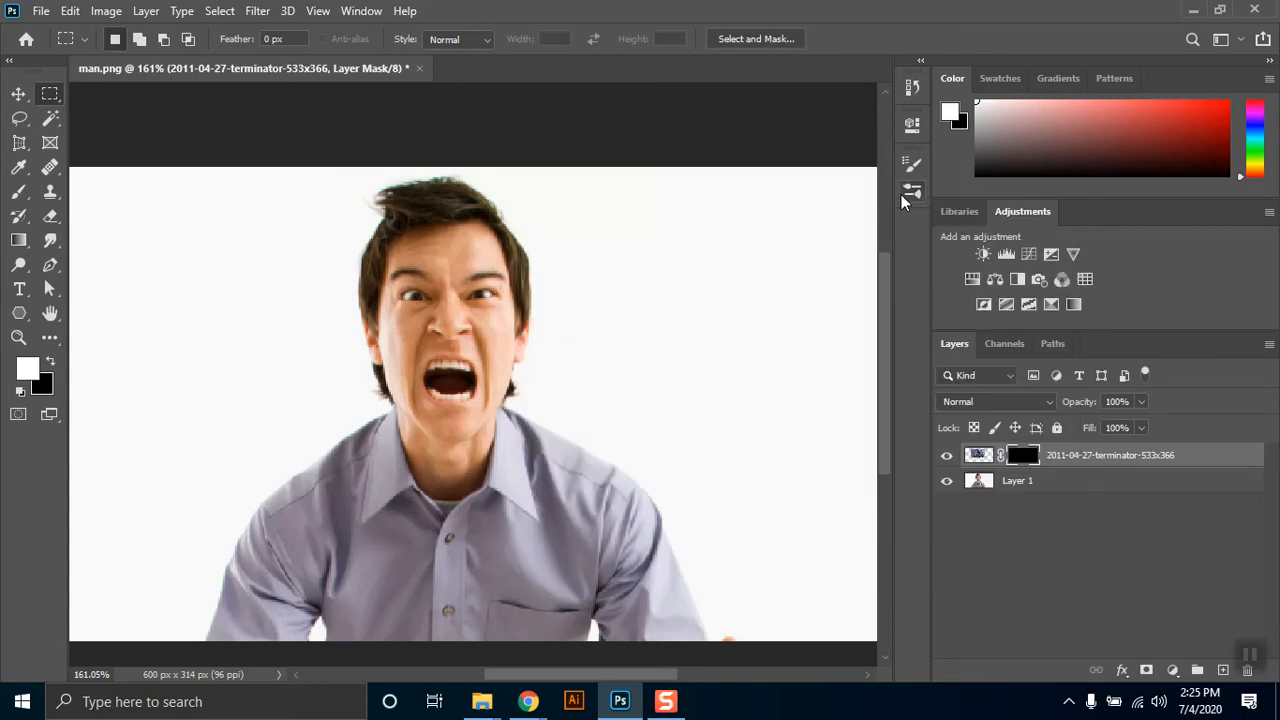
Display the brush presets list and look through its options for importing brushes.
{"action": "left_click", "coordinate": [361, 10]}
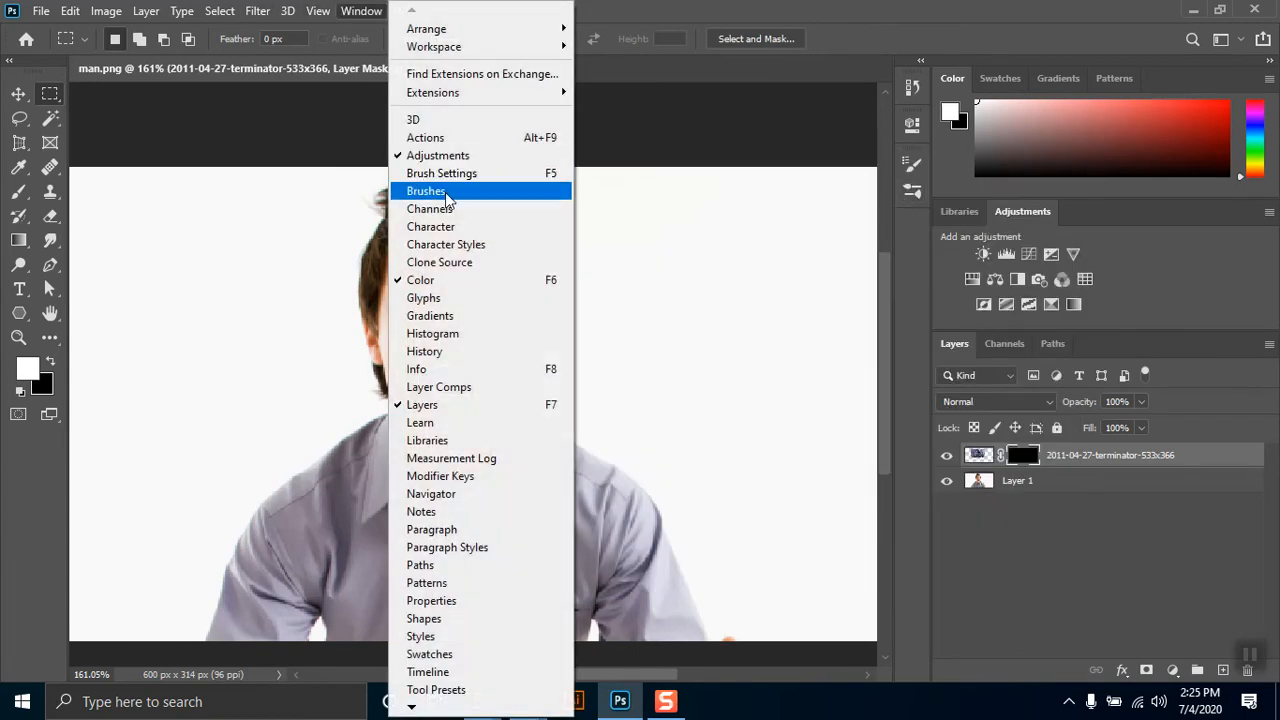
{"action": "left_click", "coordinate": [445, 191]}
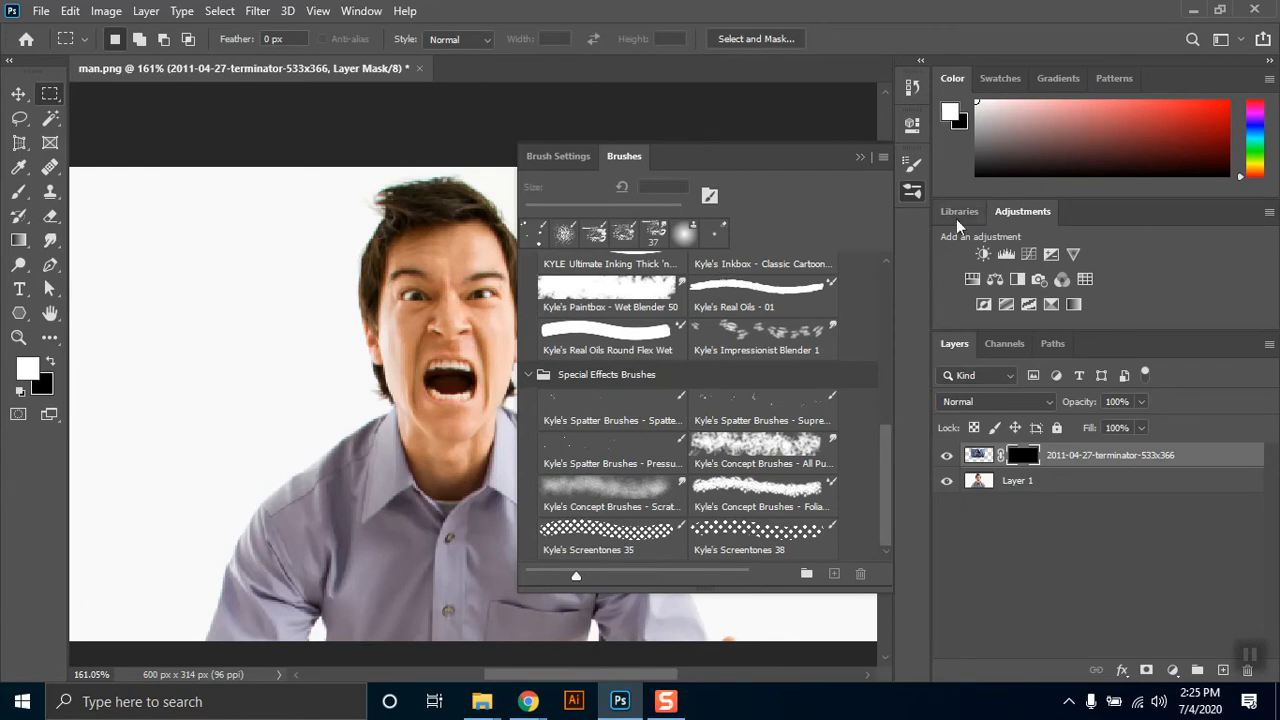
{"action": "left_click", "coordinate": [883, 159]}
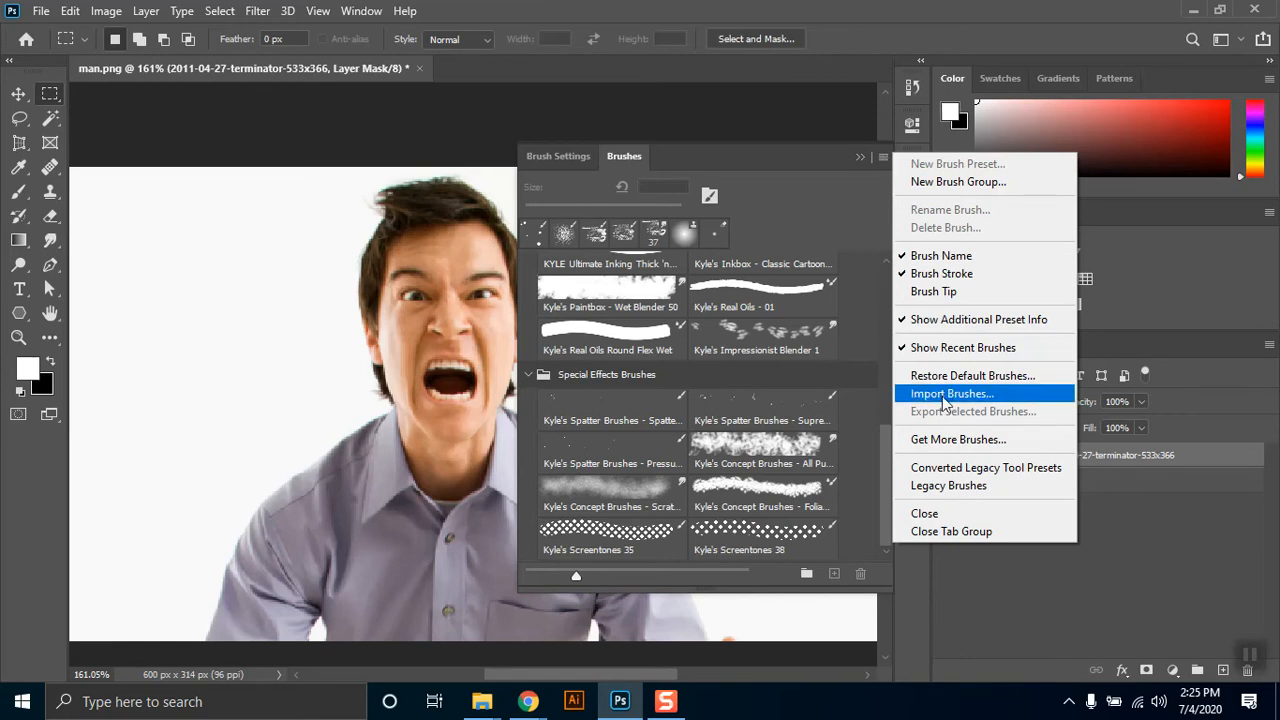
{"action": "left_click", "coordinate": [784, 174]}
Switch to File Explorer and locate the Imad_brushset file in the Photoshop Brushes folder inside Class 4.
{"action": "left_click", "coordinate": [478, 695]}
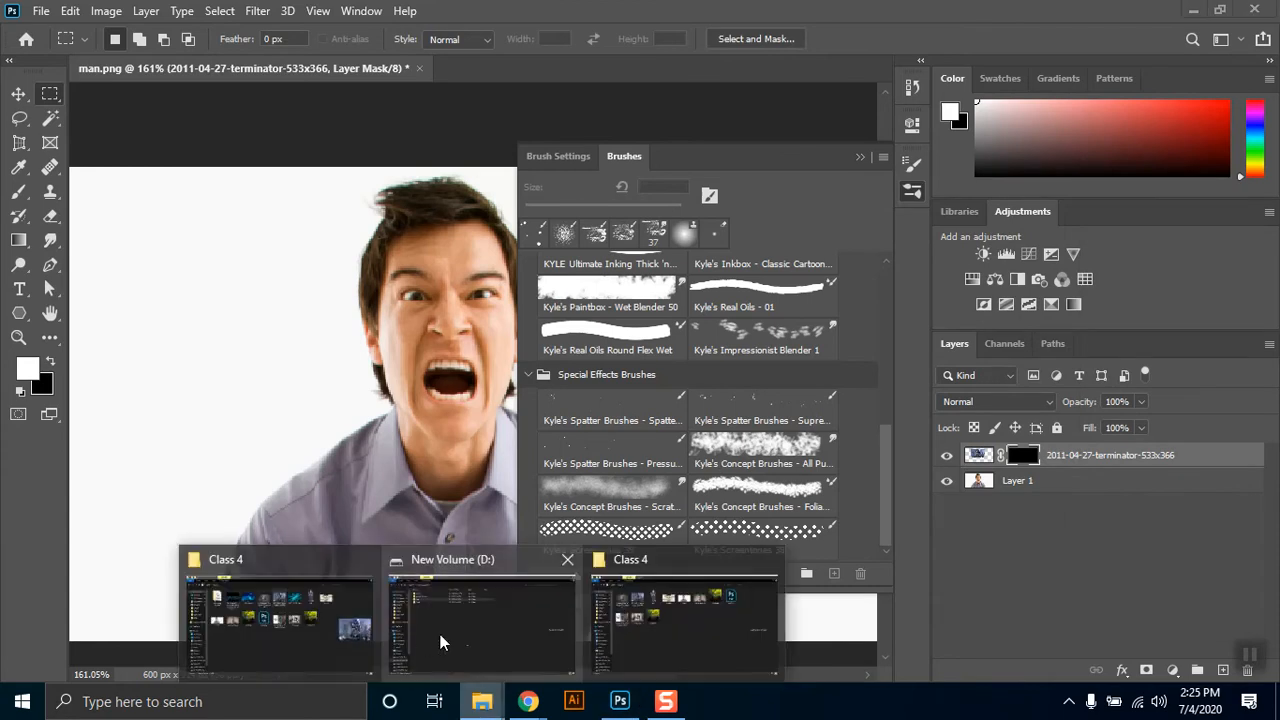
{"action": "left_click", "coordinate": [280, 615]}
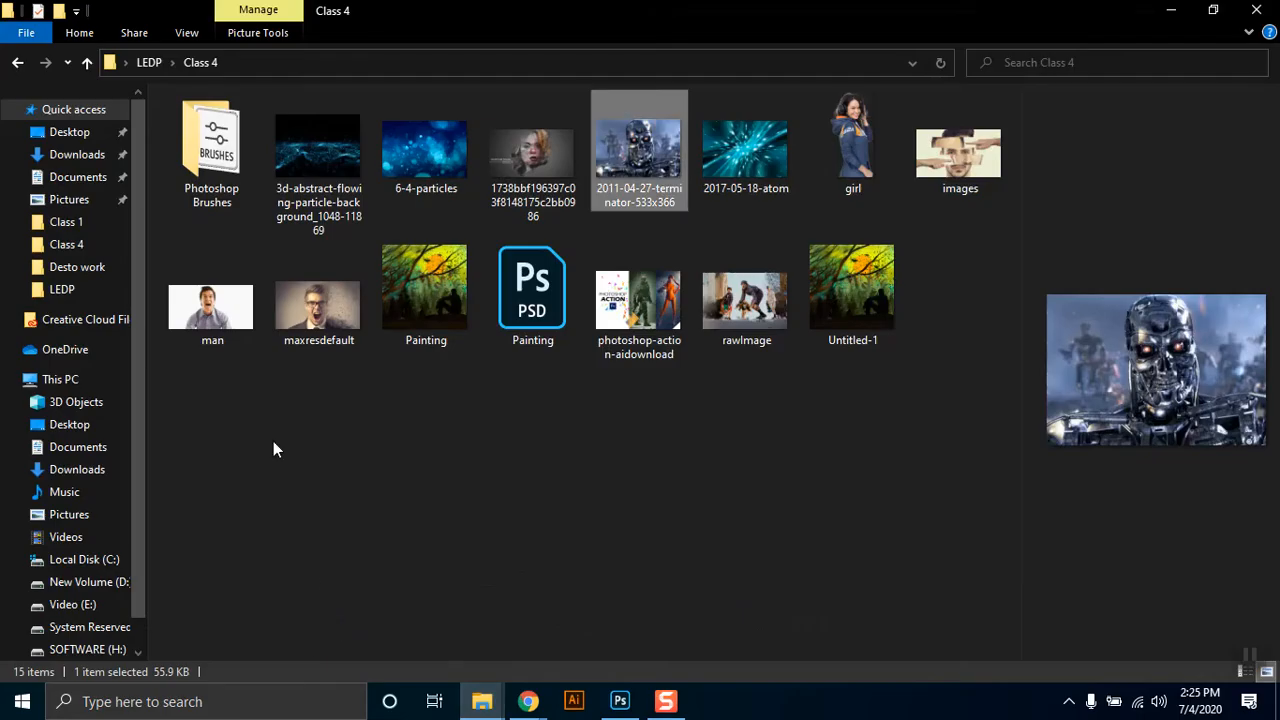
{"action": "double_click", "coordinate": [205, 177]}
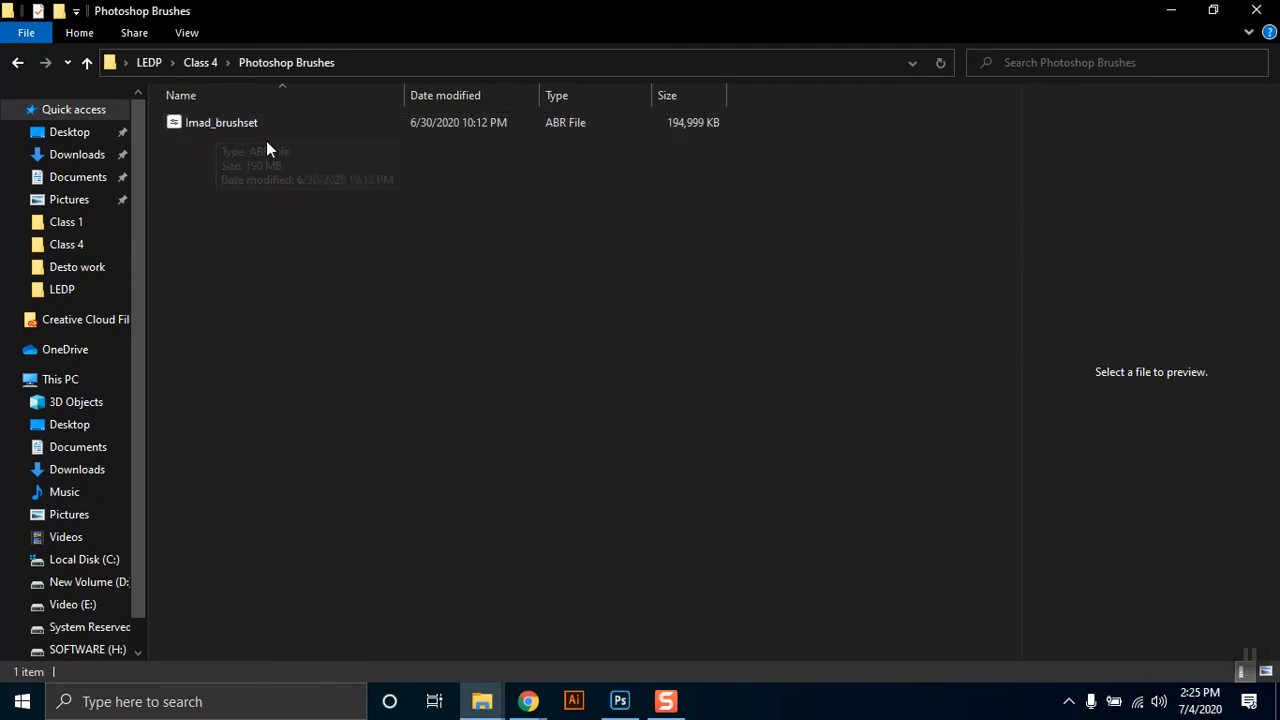
{"action": "left_click", "coordinate": [246, 126]}
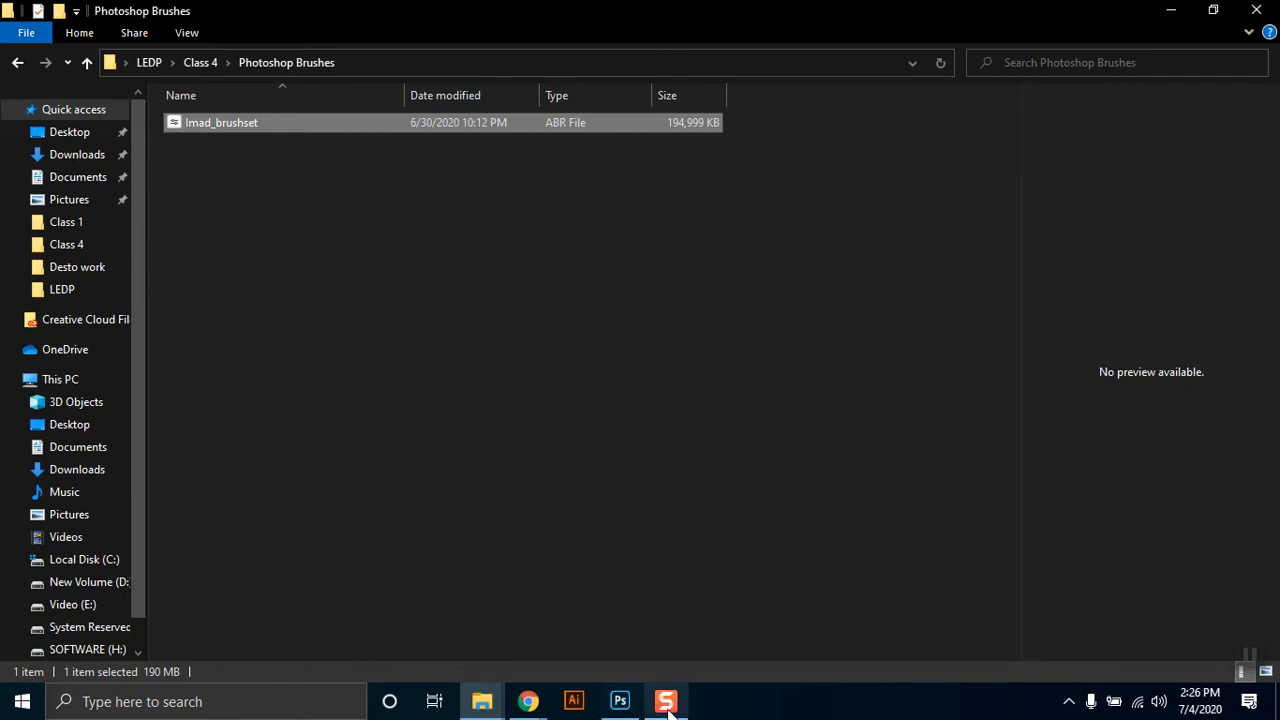
Switch back to Photoshop and import the Imad_brushset brushes from LEDP, Class 4, Photoshop Brushes.
{"action": "left_click", "coordinate": [612, 710]}
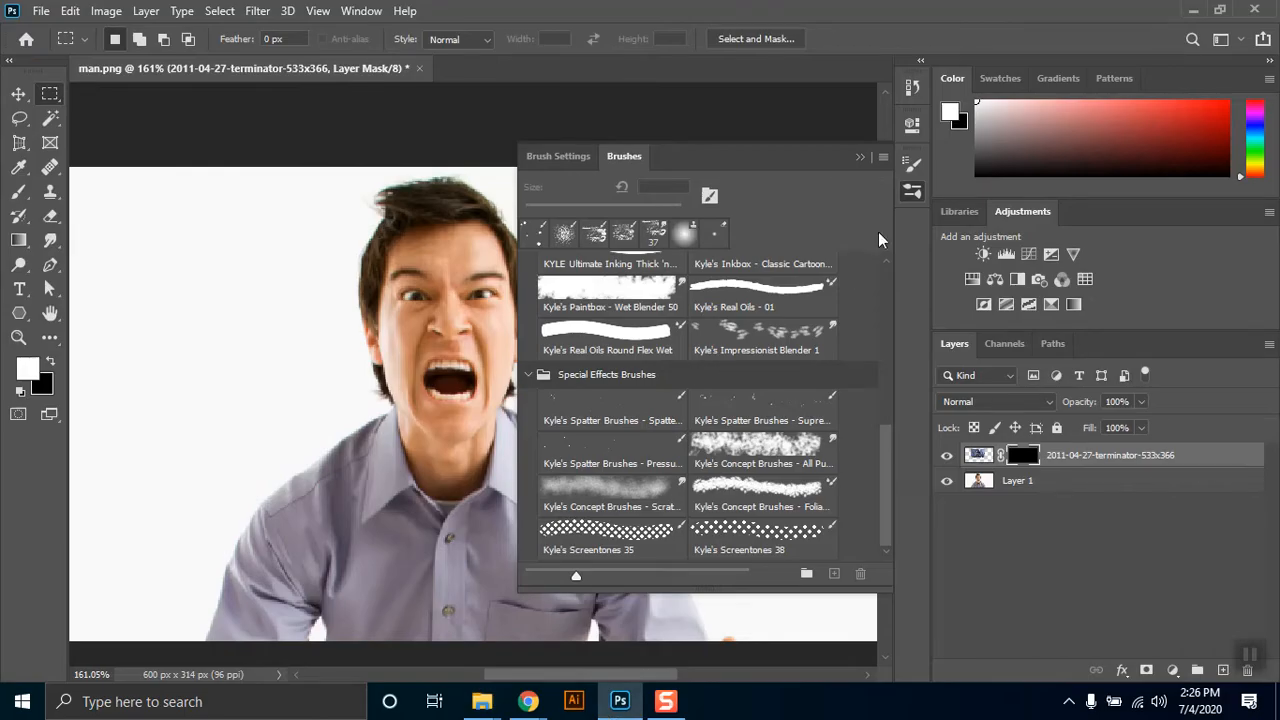
{"action": "left_click", "coordinate": [884, 158]}
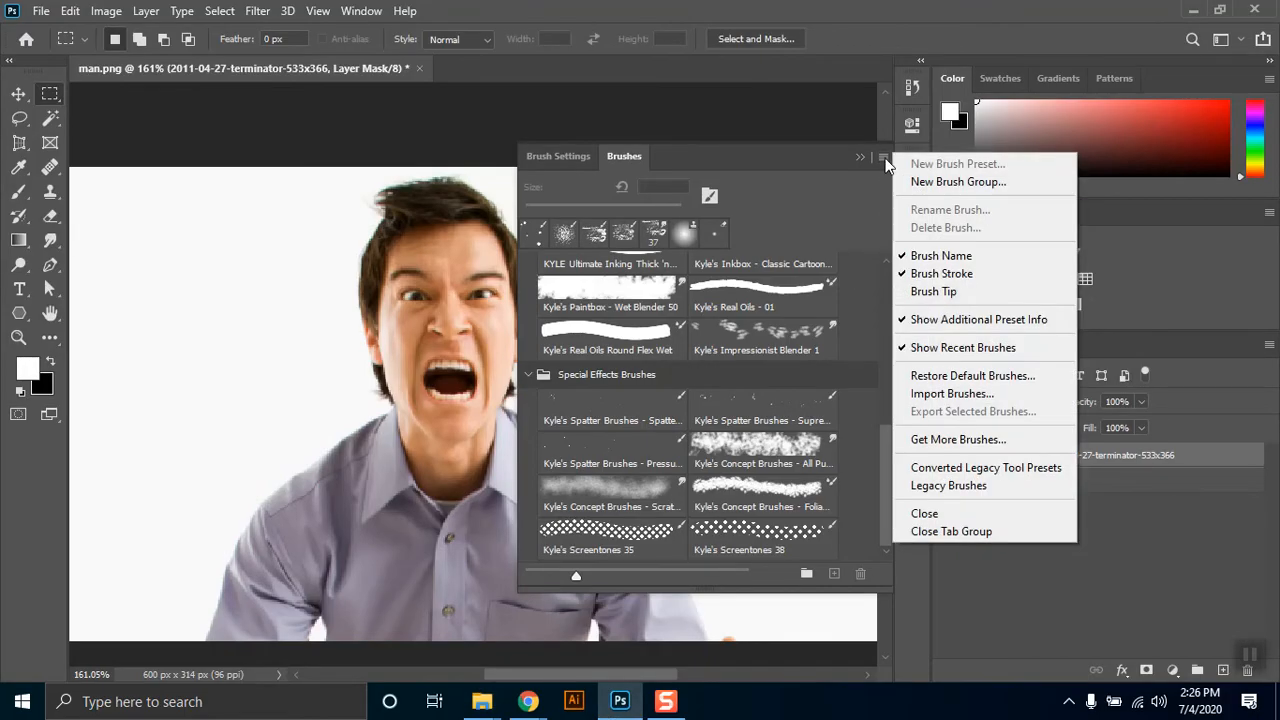
{"action": "left_click", "coordinate": [922, 394]}
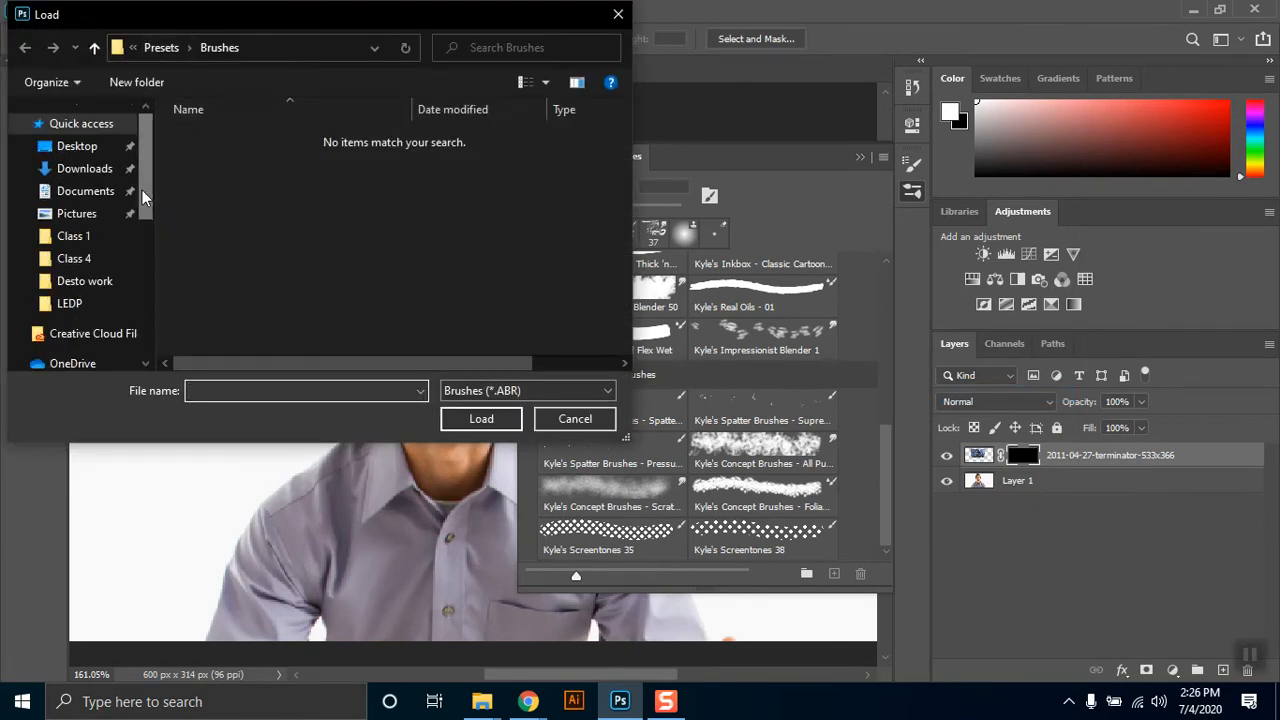
{"action": "scroll", "coordinate": [142, 190], "scroll_direction": "down", "scroll_amount": 1}
{"action": "left_click", "coordinate": [68, 244]}
{"action": "double_click", "coordinate": [200, 195]}
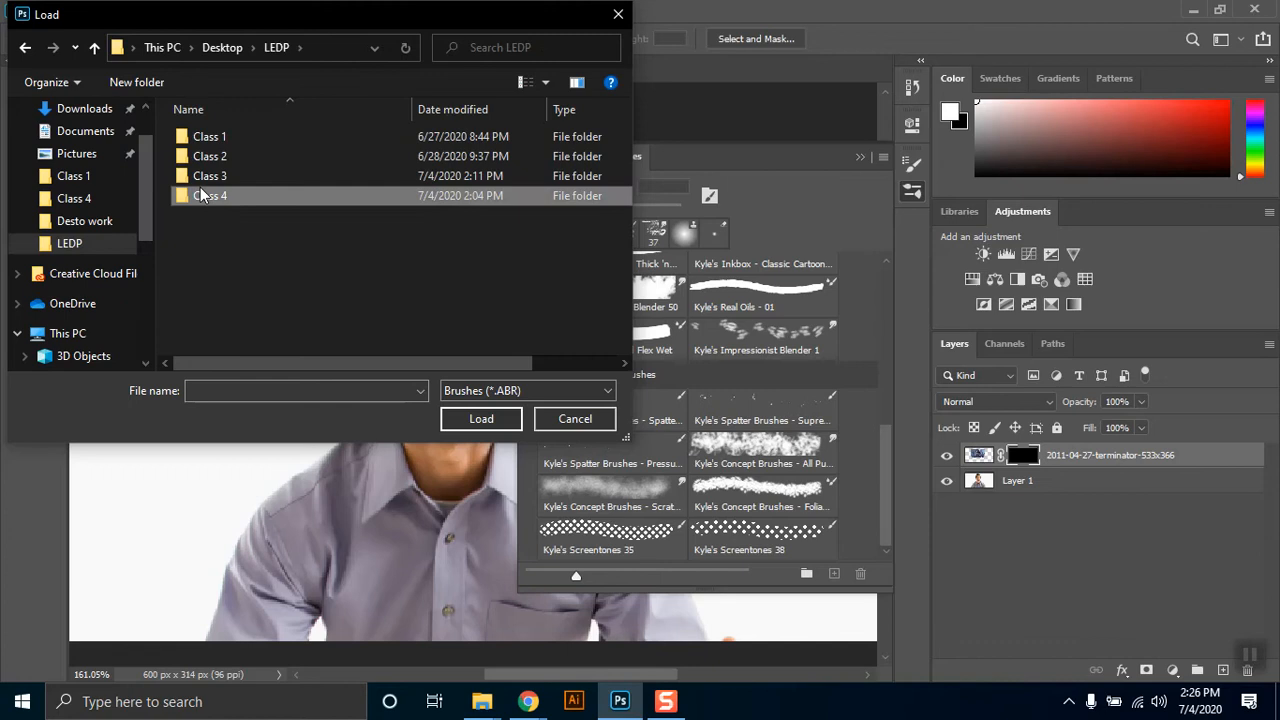
{"action": "double_click", "coordinate": [205, 175]}
{"action": "left_click", "coordinate": [238, 137]}
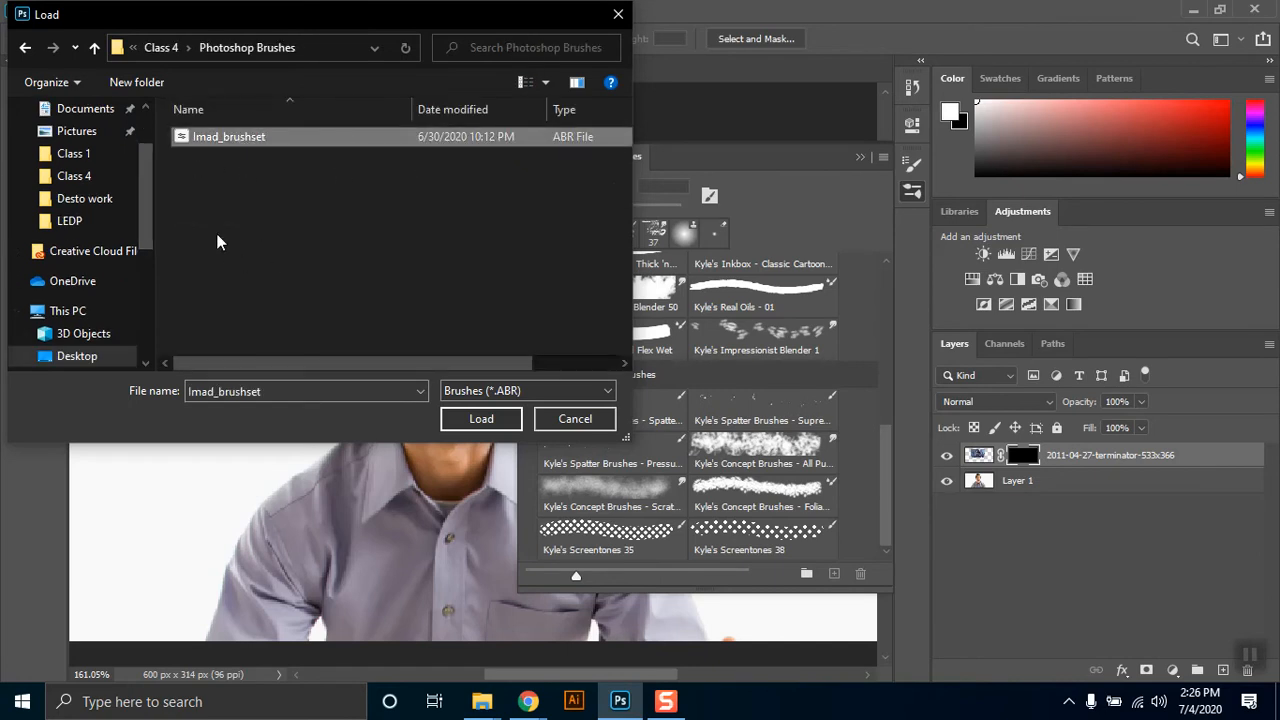
{"action": "left_click", "coordinate": [472, 420]}
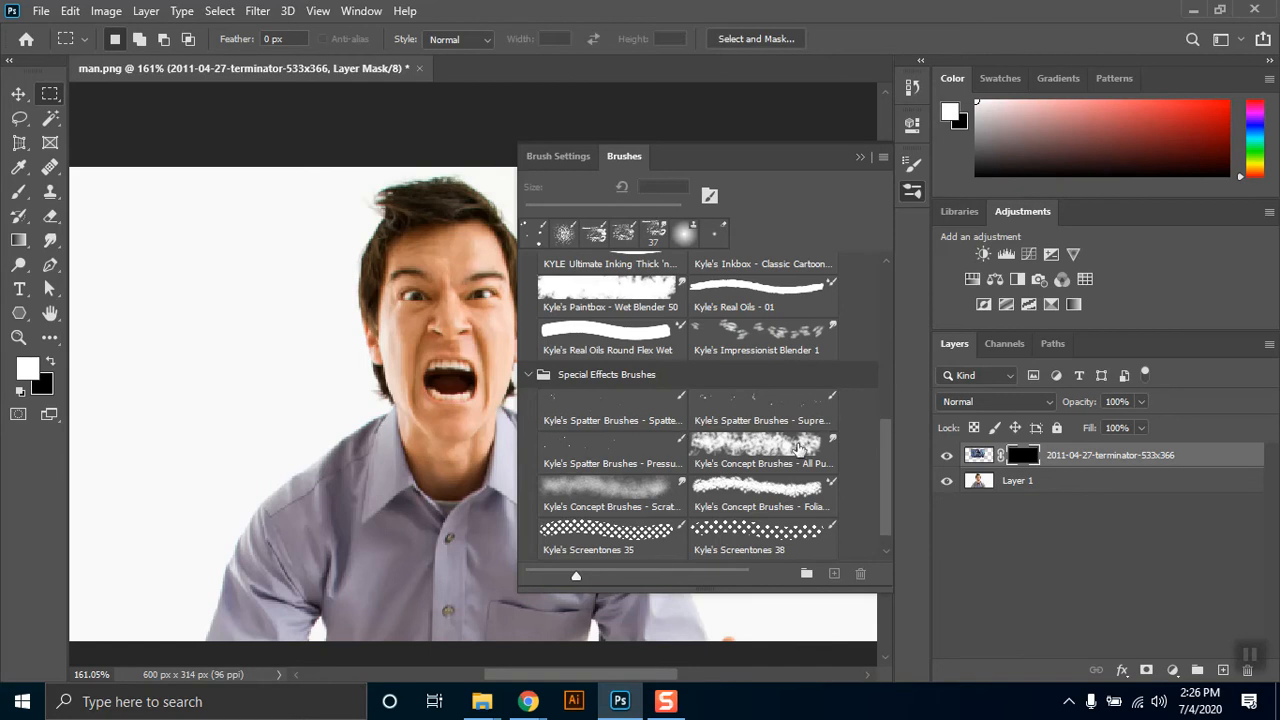
Collapse the General, Dry Media, Wet Media and Special Effects brush groups.
{"action": "scroll", "coordinate": [798, 449], "scroll_direction": "up", "scroll_amount": 2}
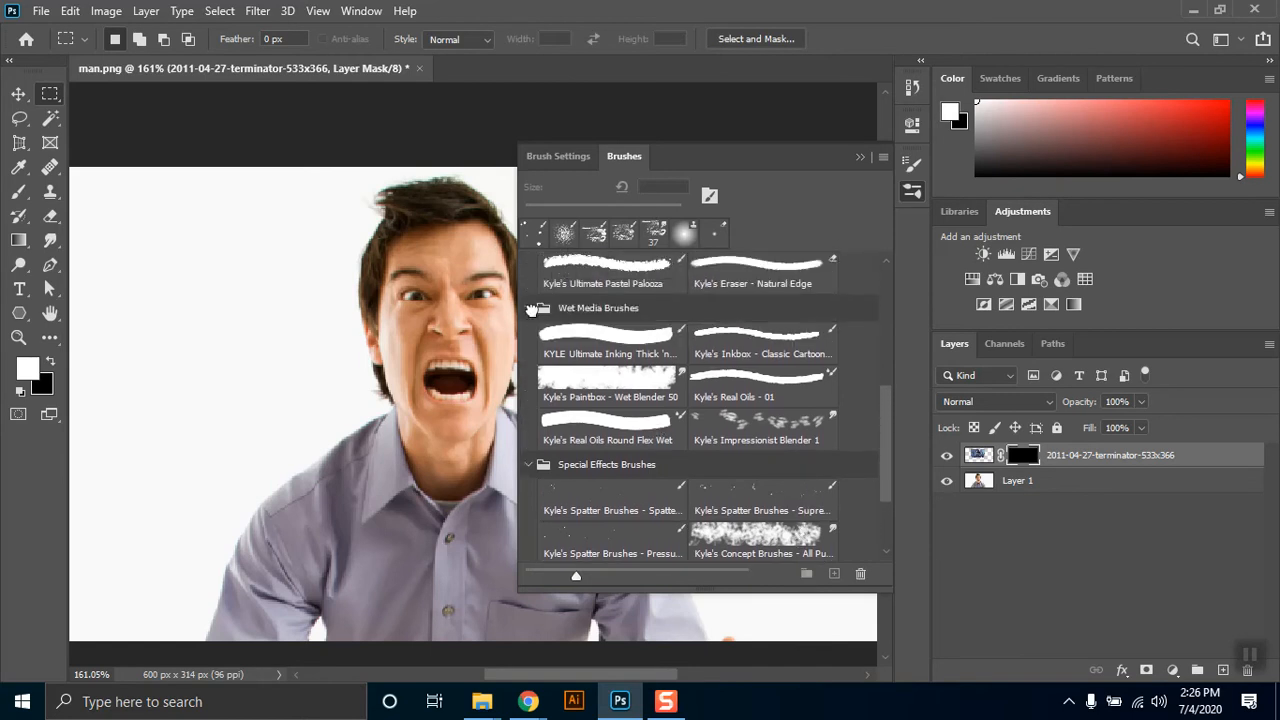
{"action": "left_click", "coordinate": [531, 309]}
{"action": "left_click", "coordinate": [529, 370]}
{"action": "left_click", "coordinate": [531, 333]}
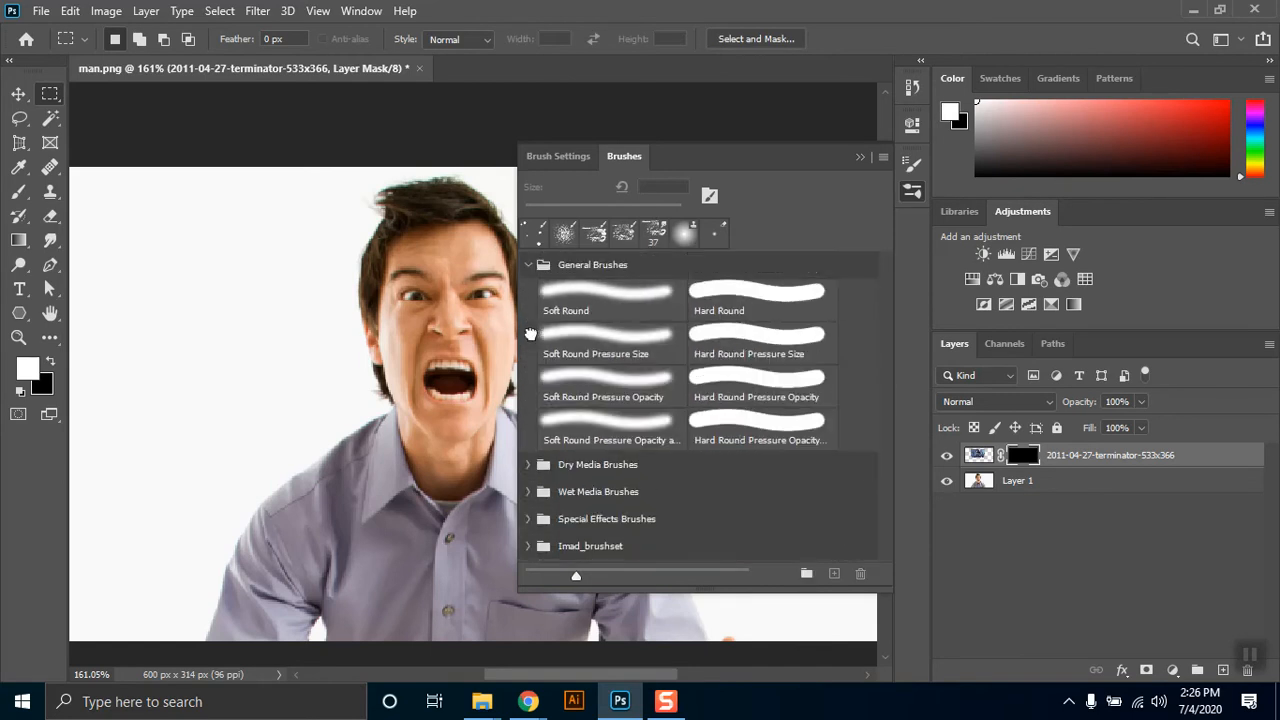
{"action": "left_click", "coordinate": [529, 265]}
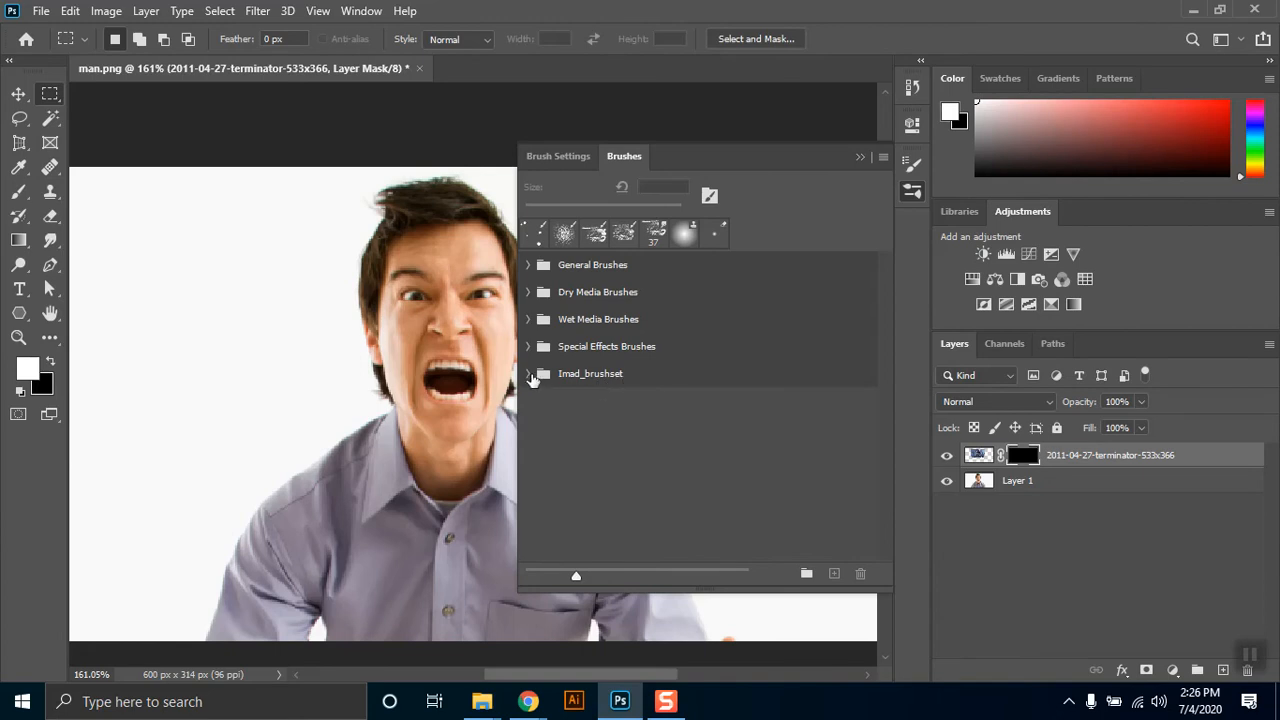
Expand the Imad_brushset group and choose its viagnuage1 7 brush.
{"action": "left_click", "coordinate": [647, 401]}
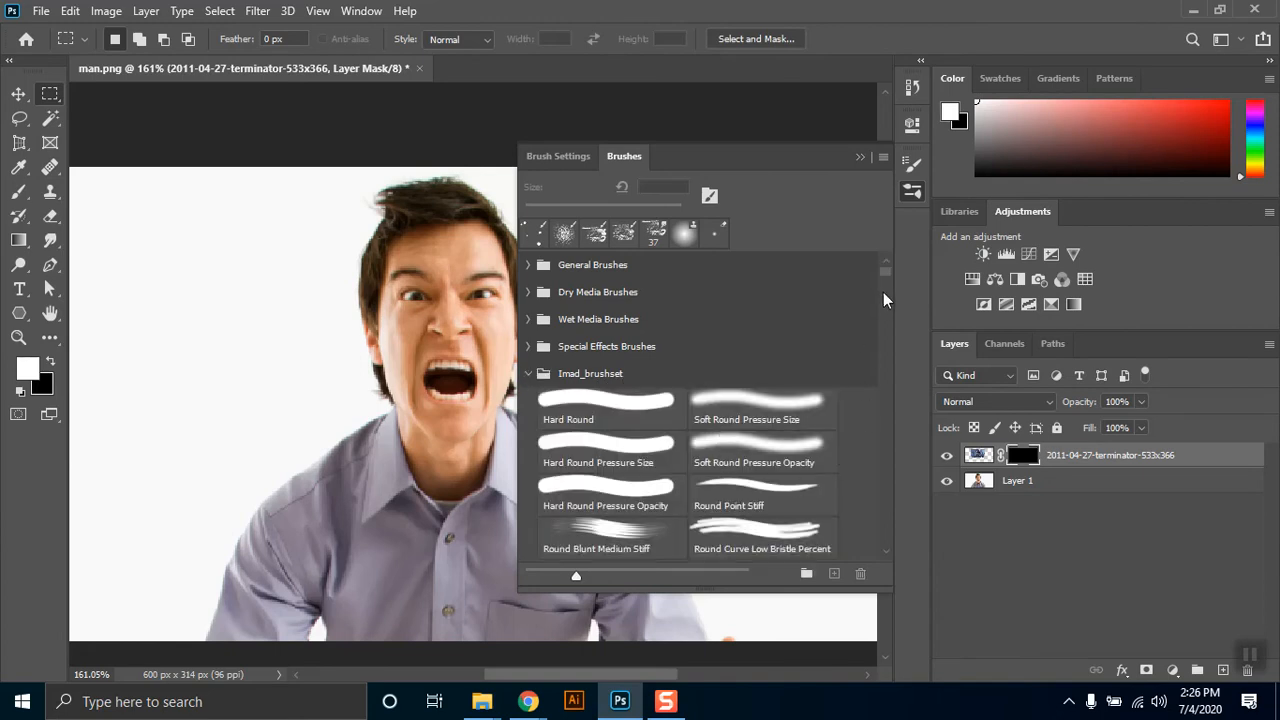
{"action": "scroll", "coordinate": [788, 401], "scroll_direction": "down", "scroll_amount": 4}
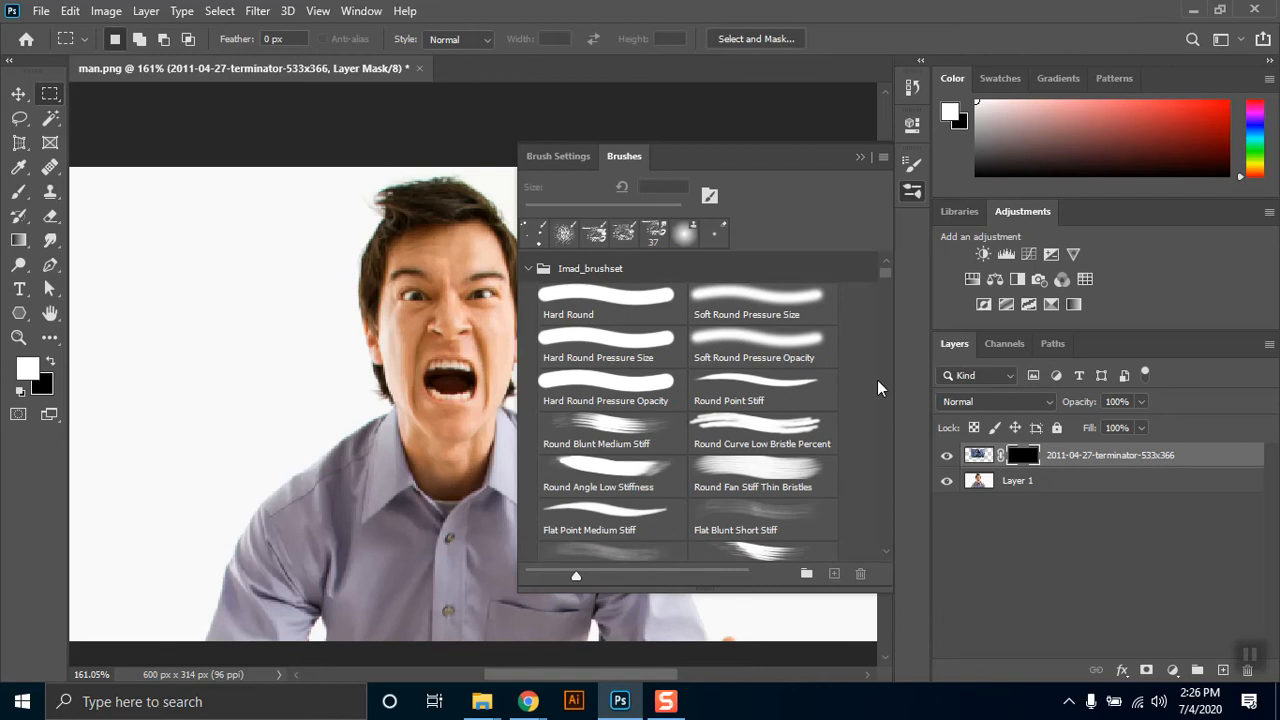
{"action": "mouse_move", "coordinate": [882, 272]}
{"action": "left_mouse_down"}
{"action": "mouse_move", "coordinate": [896, 411]}
{"action": "mouse_move", "coordinate": [917, 468]}
{"action": "mouse_move", "coordinate": [909, 546]}
{"action": "mouse_move", "coordinate": [884, 543]}
{"action": "mouse_move", "coordinate": [880, 513]}
{"action": "left_mouse_up"}
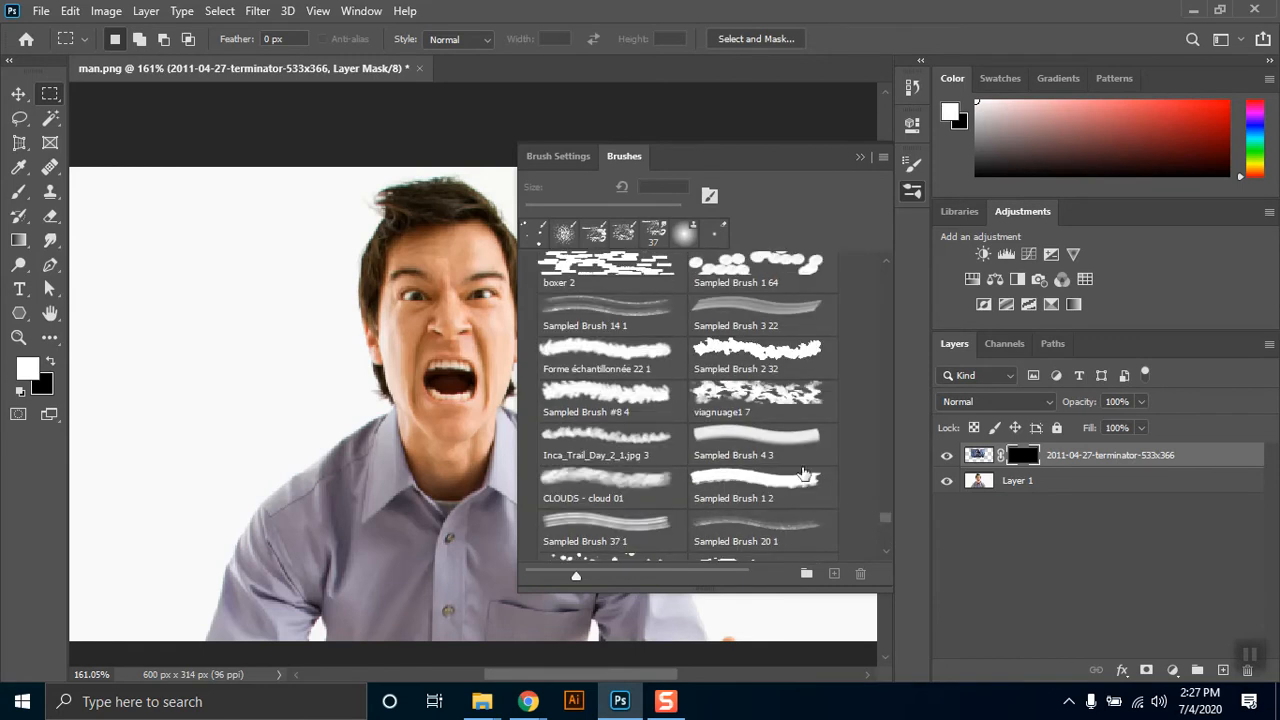
{"action": "left_click", "coordinate": [750, 393]}
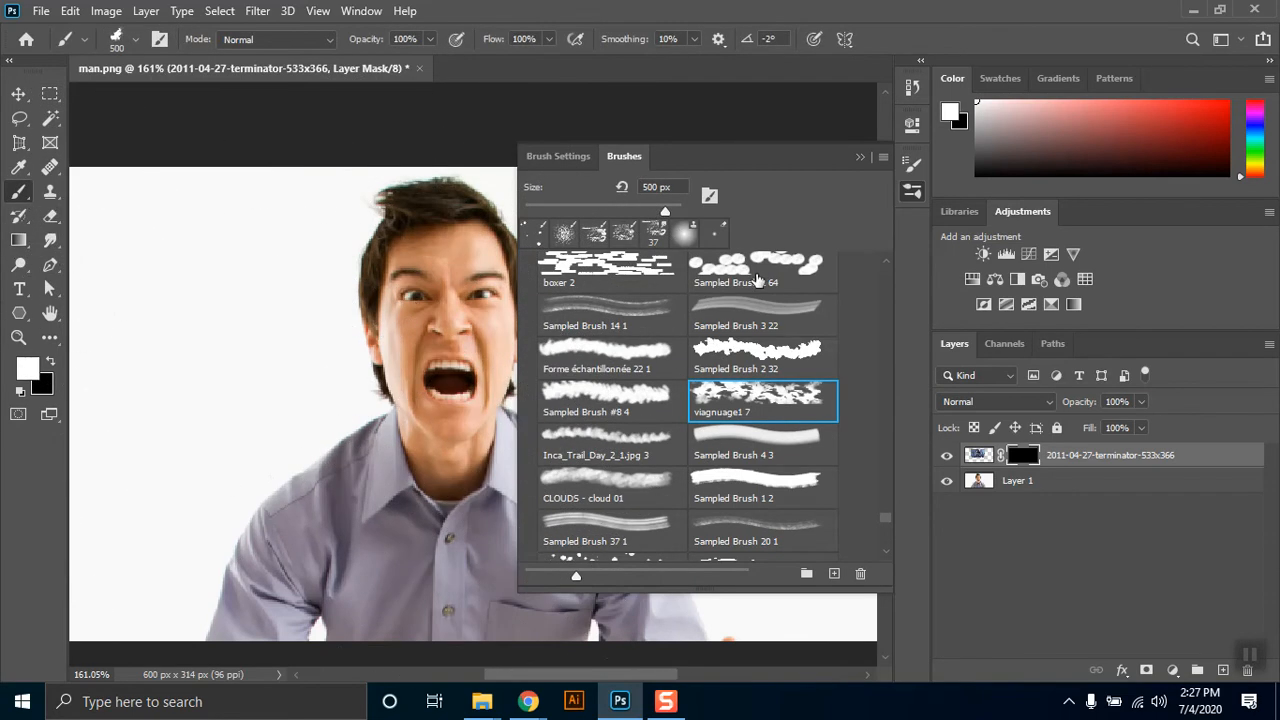
{"action": "left_click", "coordinate": [860, 160]}
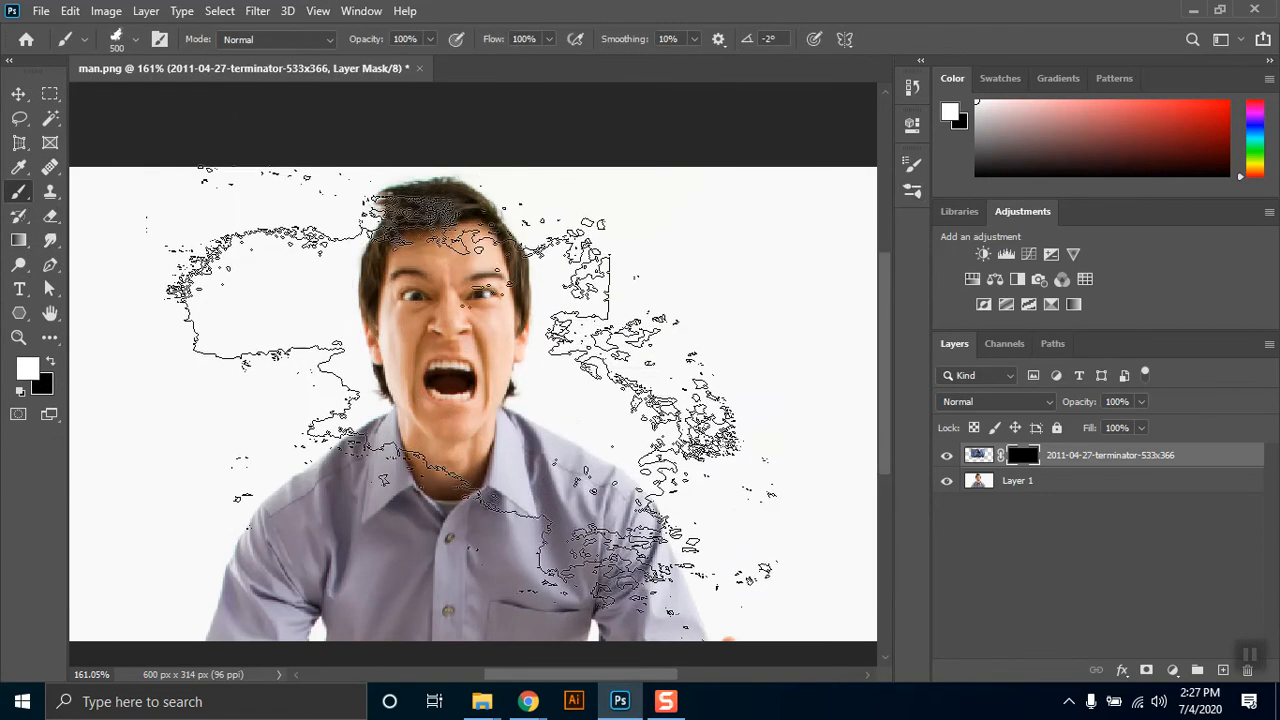
Set the brush size to 34 px and reveal a small patch of robot texture just below the man's eye on the right of the image.
{"action": "right_click", "coordinate": [482, 375]}
{"action": "left_click", "coordinate": [595, 414]}
{"action": "left_click", "coordinate": [602, 423]}
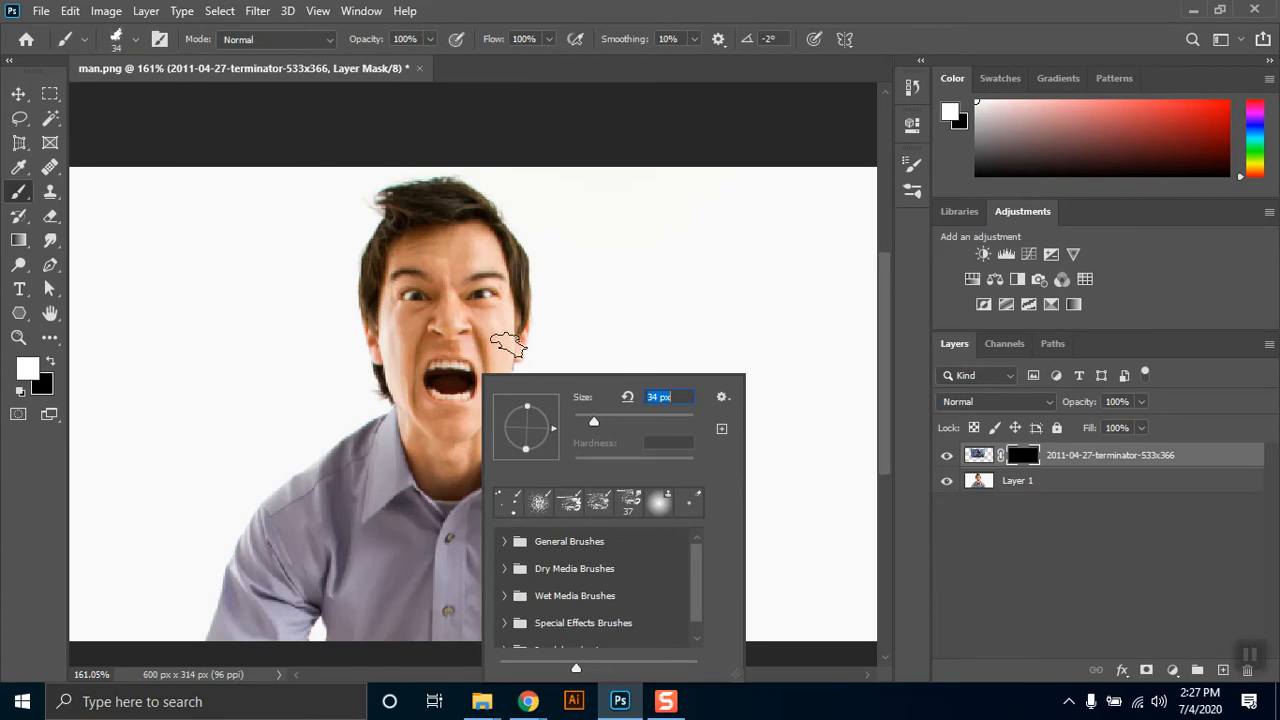
{"action": "left_click", "coordinate": [476, 307]}
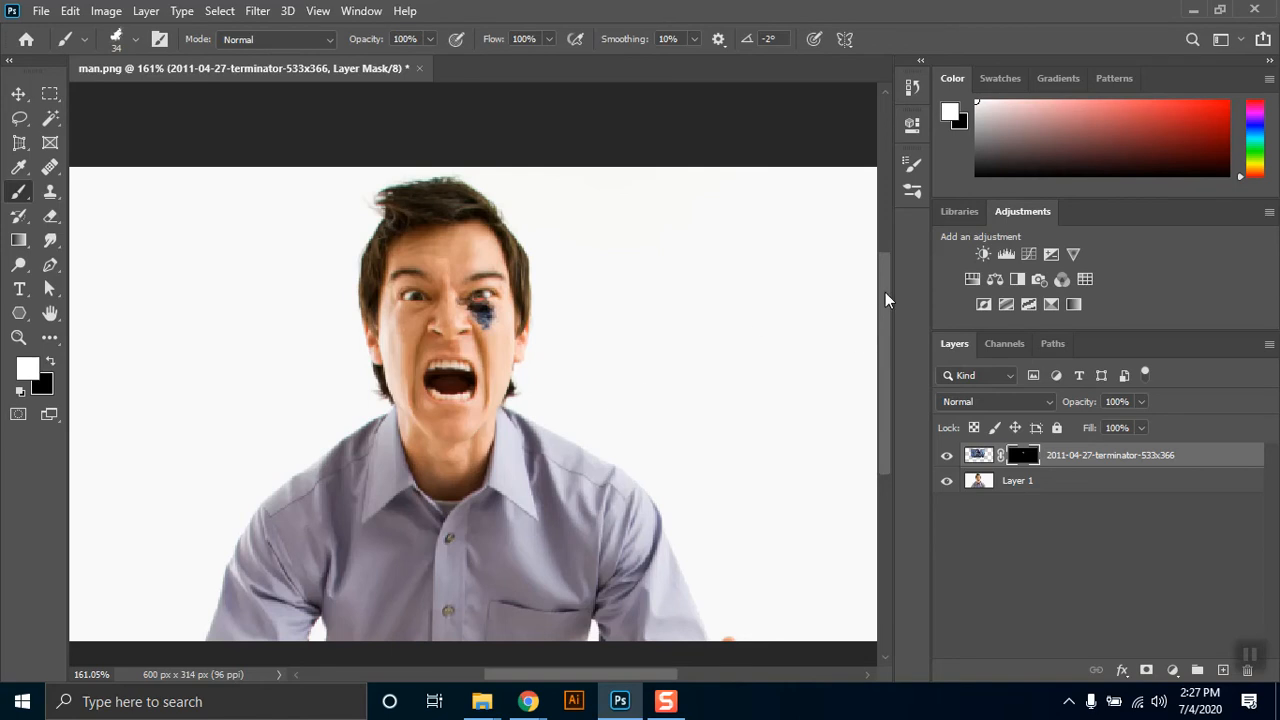
Try the Sampled Brush 1 37 brush from the imported set over the man's face.
{"action": "left_click", "coordinate": [911, 191]}
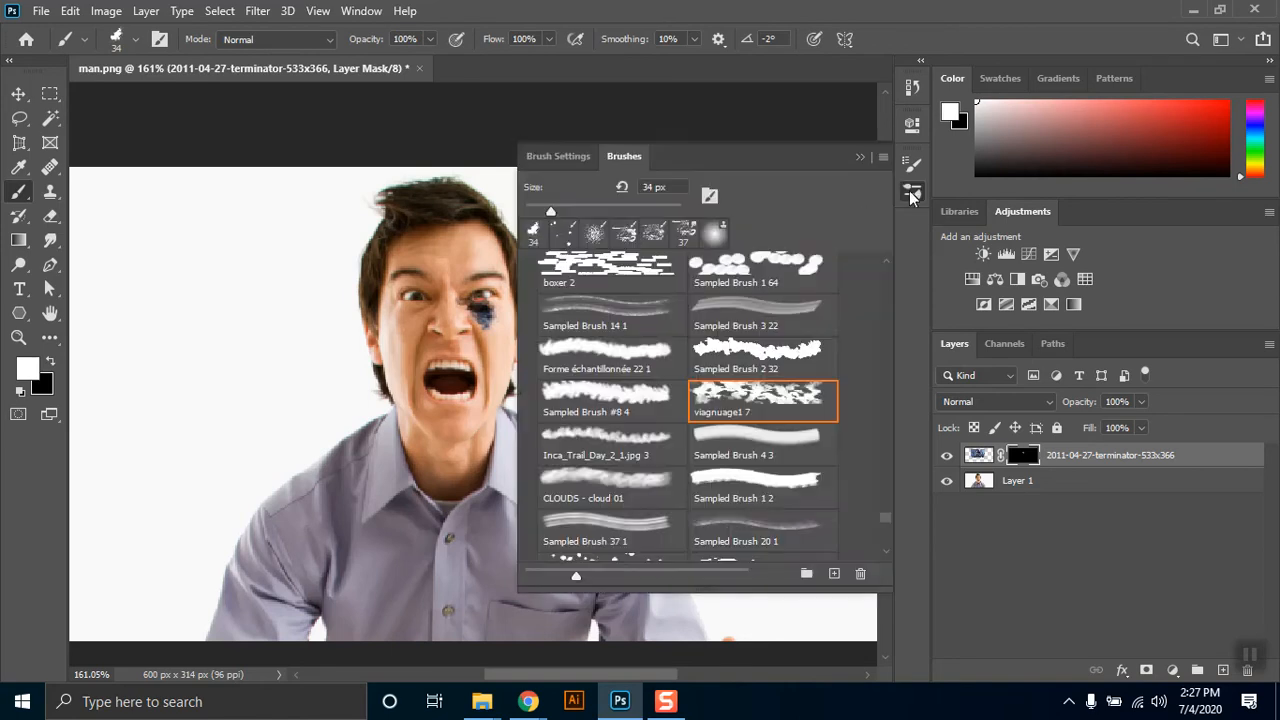
{"action": "scroll", "coordinate": [745, 467], "scroll_direction": "up", "scroll_amount": 5}
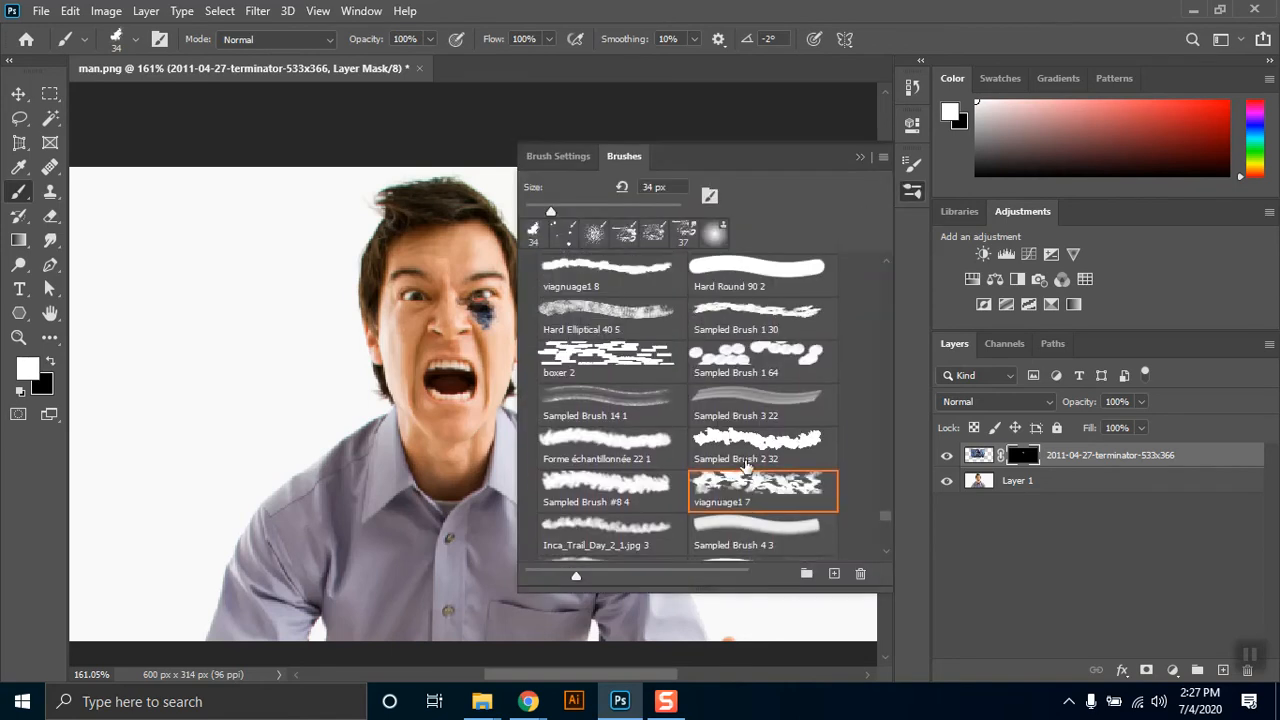
{"action": "left_click", "coordinate": [762, 365]}
{"action": "right_click", "coordinate": [465, 283]}
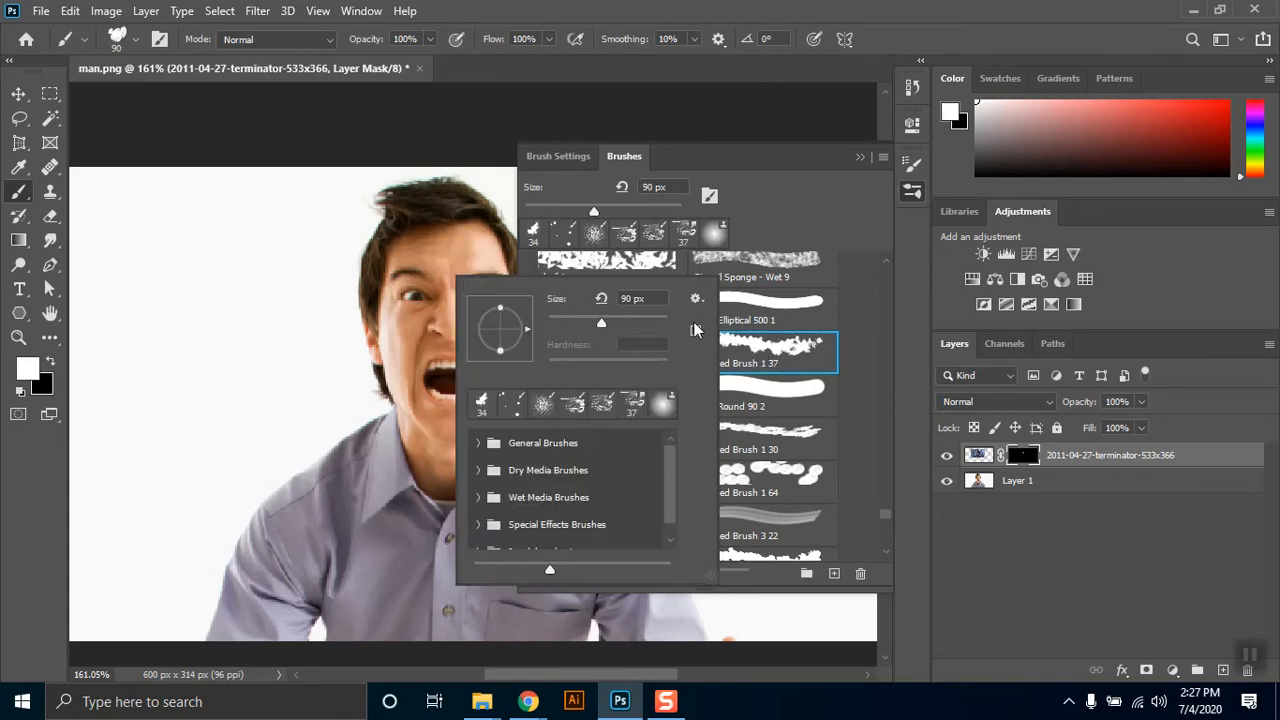
{"action": "left_click_drag", "start_coordinate": [798, 338], "coordinate": [716, 286]}
{"action": "scroll", "coordinate": [762, 364], "scroll_direction": "up", "scroll_amount": 3}
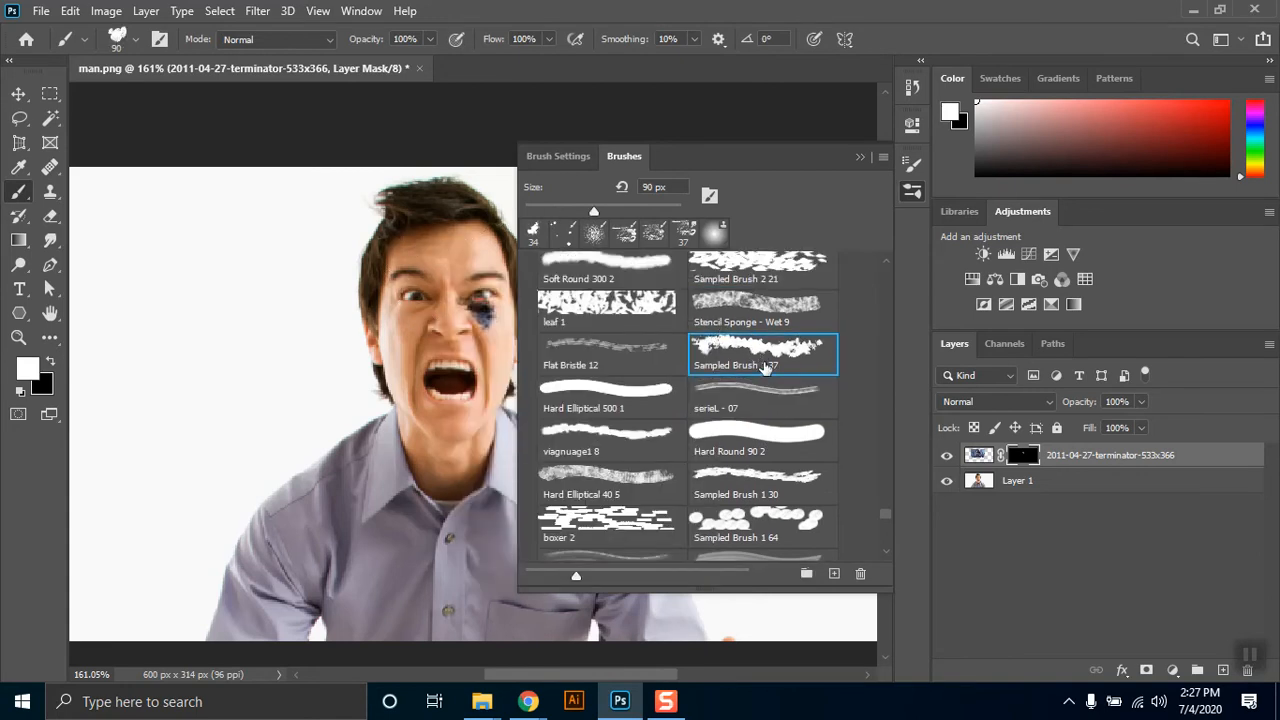
Try the Hard Round 86 1 and Sampled Brush #52 1 brushes from the imported set.
{"action": "scroll", "coordinate": [765, 370], "scroll_direction": "up", "scroll_amount": 4}
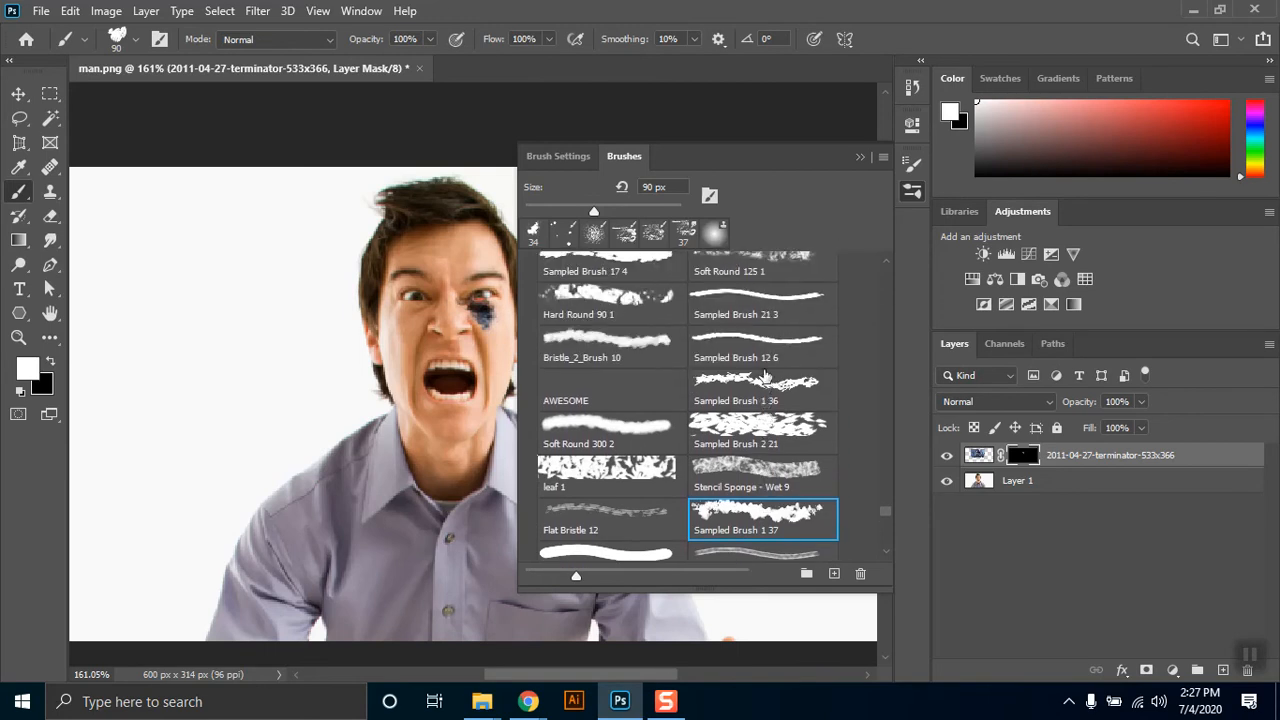
{"action": "scroll", "coordinate": [755, 436], "scroll_direction": "up", "scroll_amount": 2}
{"action": "left_click", "coordinate": [750, 350]}
{"action": "left_click", "coordinate": [763, 314]}
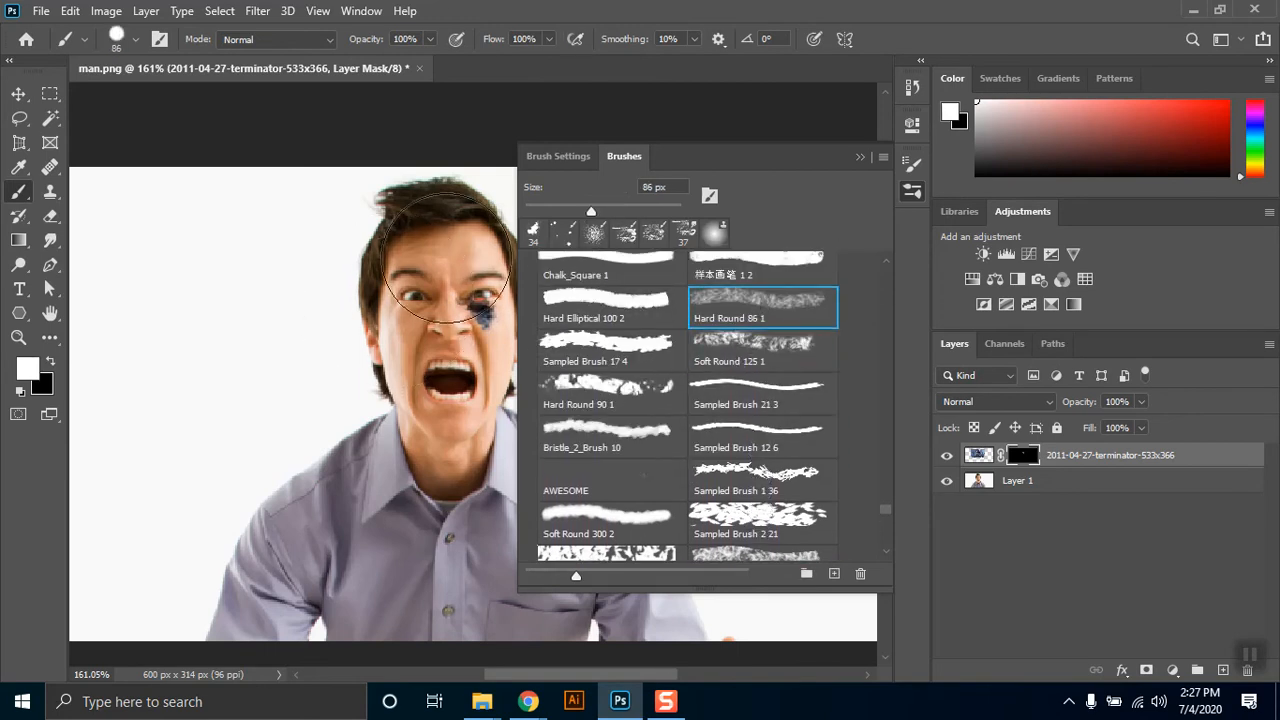
{"action": "scroll", "coordinate": [763, 318], "scroll_direction": "up", "scroll_amount": 4}
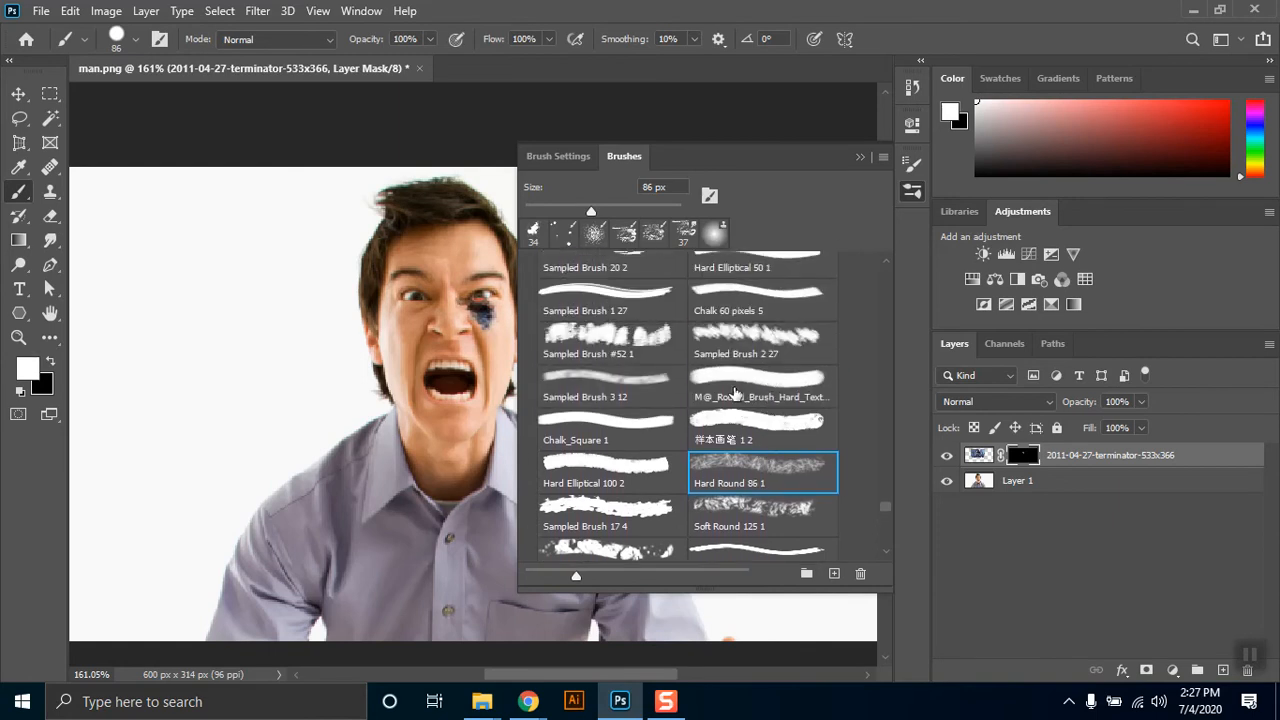
{"action": "left_click", "coordinate": [610, 333]}
{"action": "scroll", "coordinate": [675, 420], "scroll_direction": "up", "scroll_amount": 2}
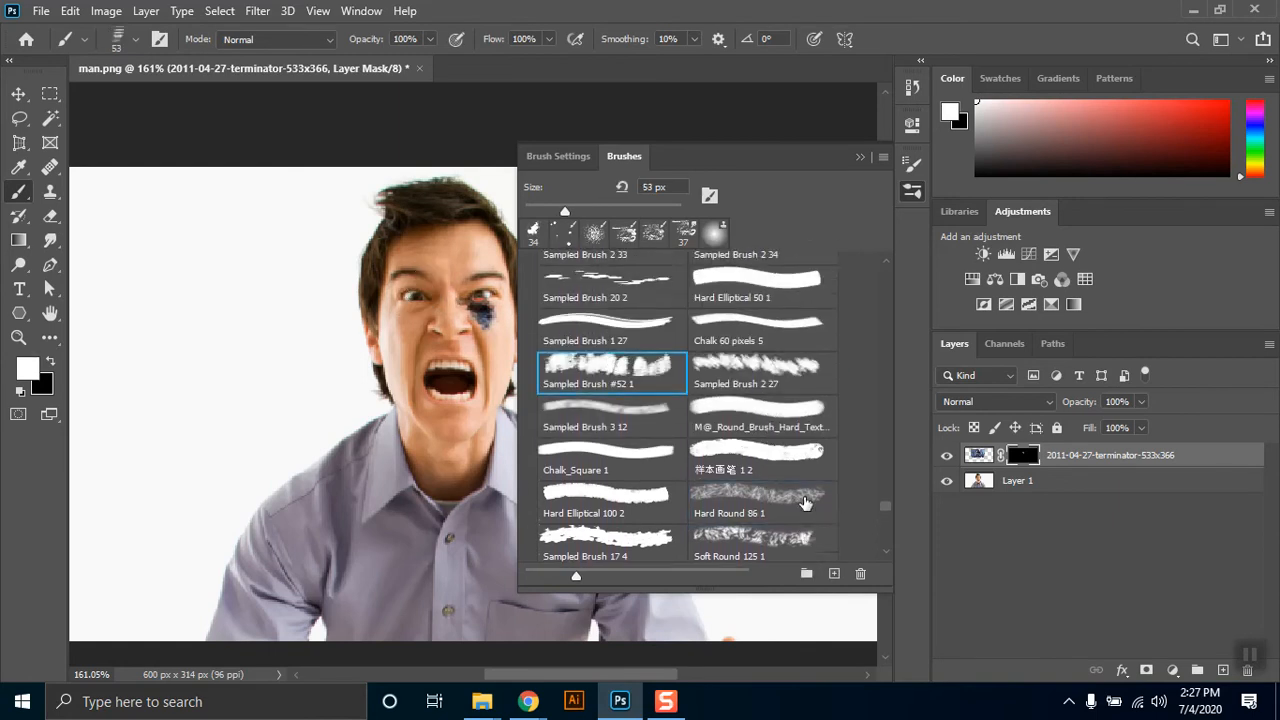
{"action": "scroll", "coordinate": [678, 427], "scroll_direction": "up", "scroll_amount": 3}
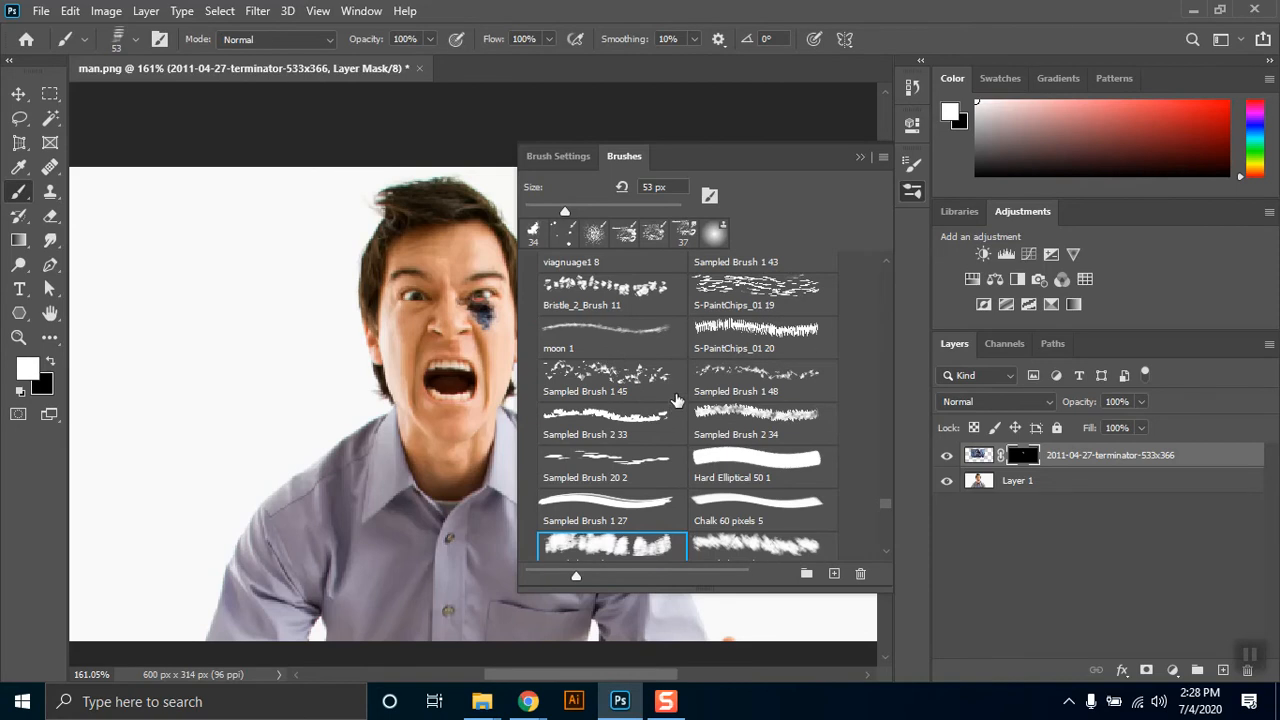
Choose the Sampled Brush 1 45 brush and set its size to 42 px.
{"action": "left_click", "coordinate": [648, 376]}
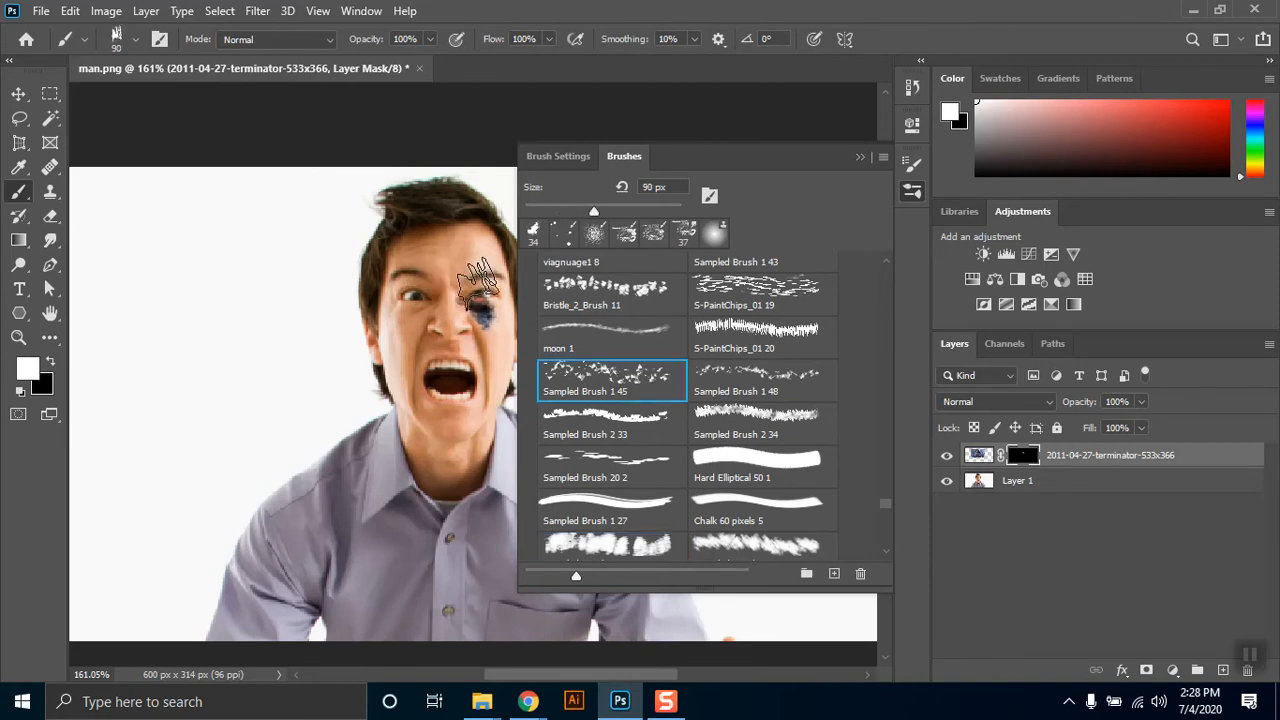
{"action": "right_click", "coordinate": [484, 283]}
{"action": "left_click", "coordinate": [486, 291]}
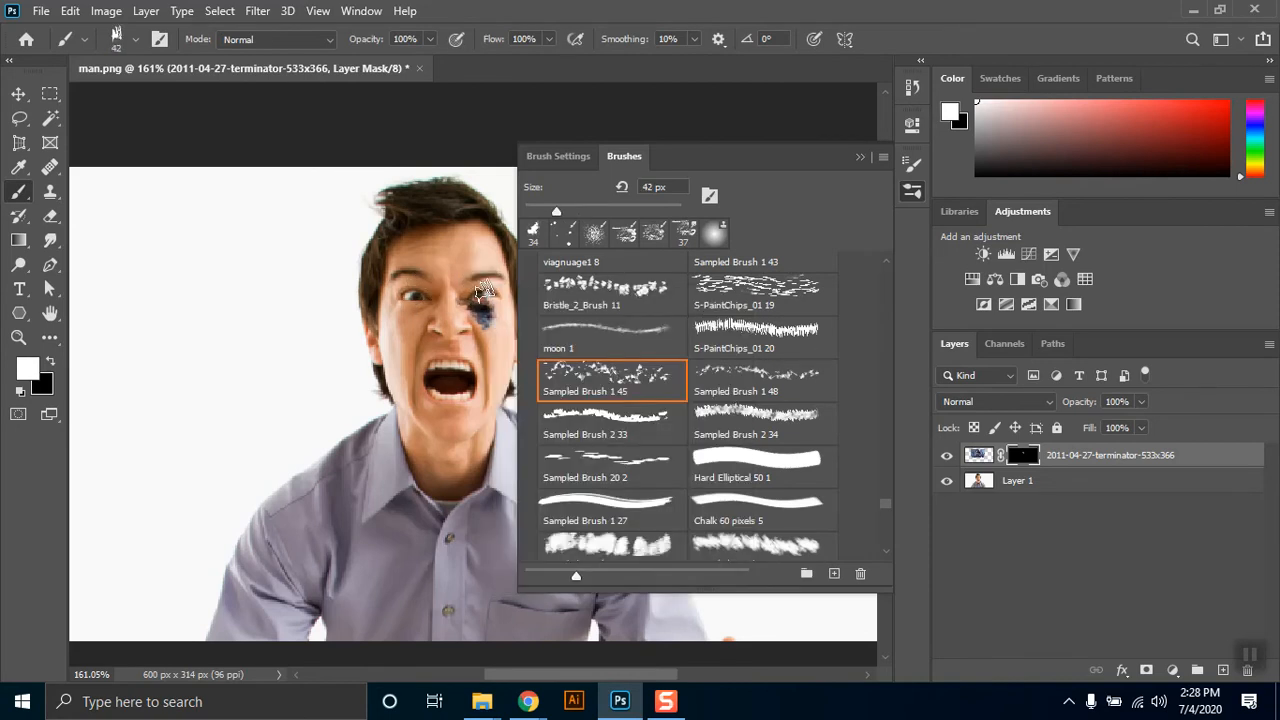
Reveal the robot texture around the eye on the right of the image and on the cheek below it, then close the brush list.
{"action": "left_click_drag", "start_coordinate": [483, 291], "coordinate": [486, 303]}
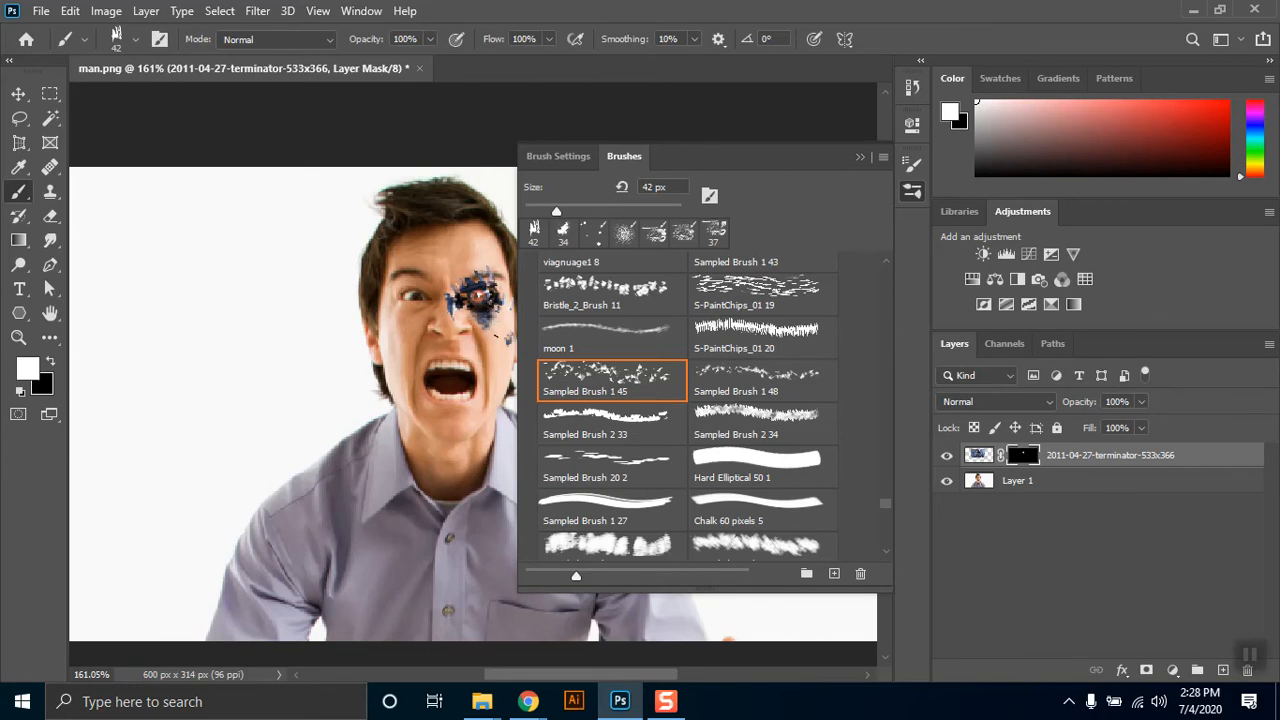
{"action": "left_click_drag", "start_coordinate": [502, 351], "coordinate": [494, 367]}
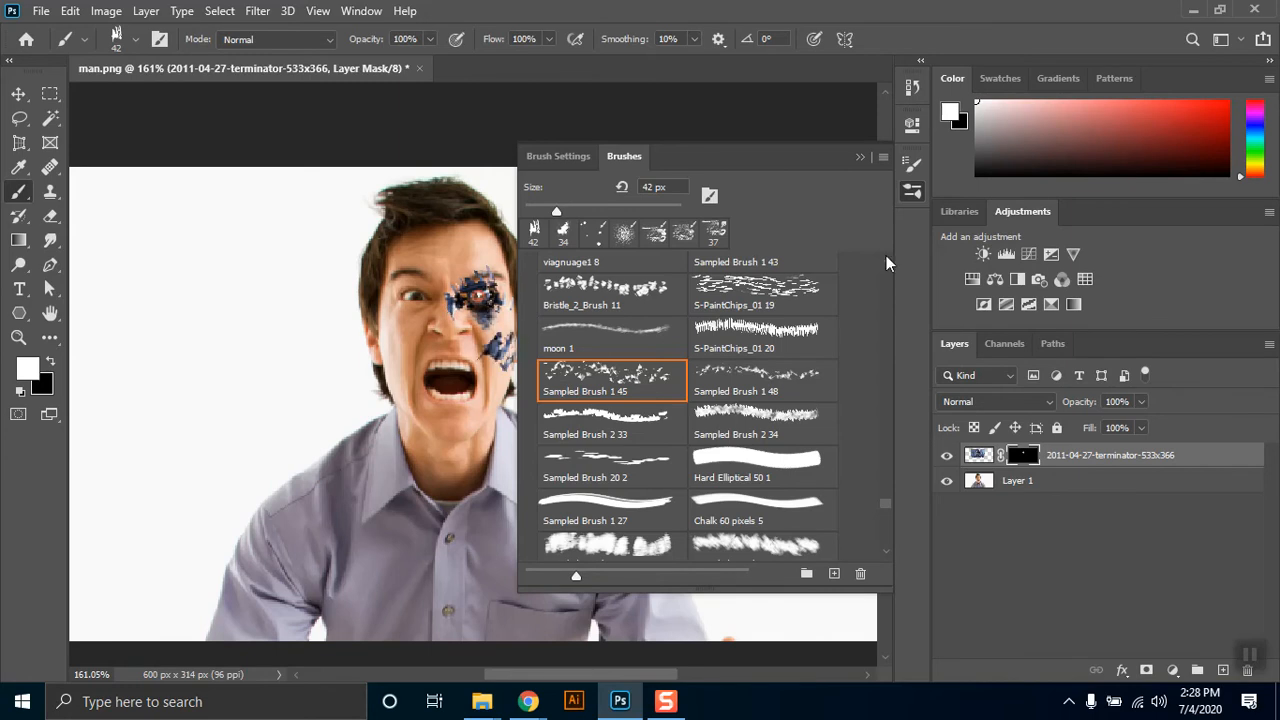
{"action": "left_click", "coordinate": [859, 159]}
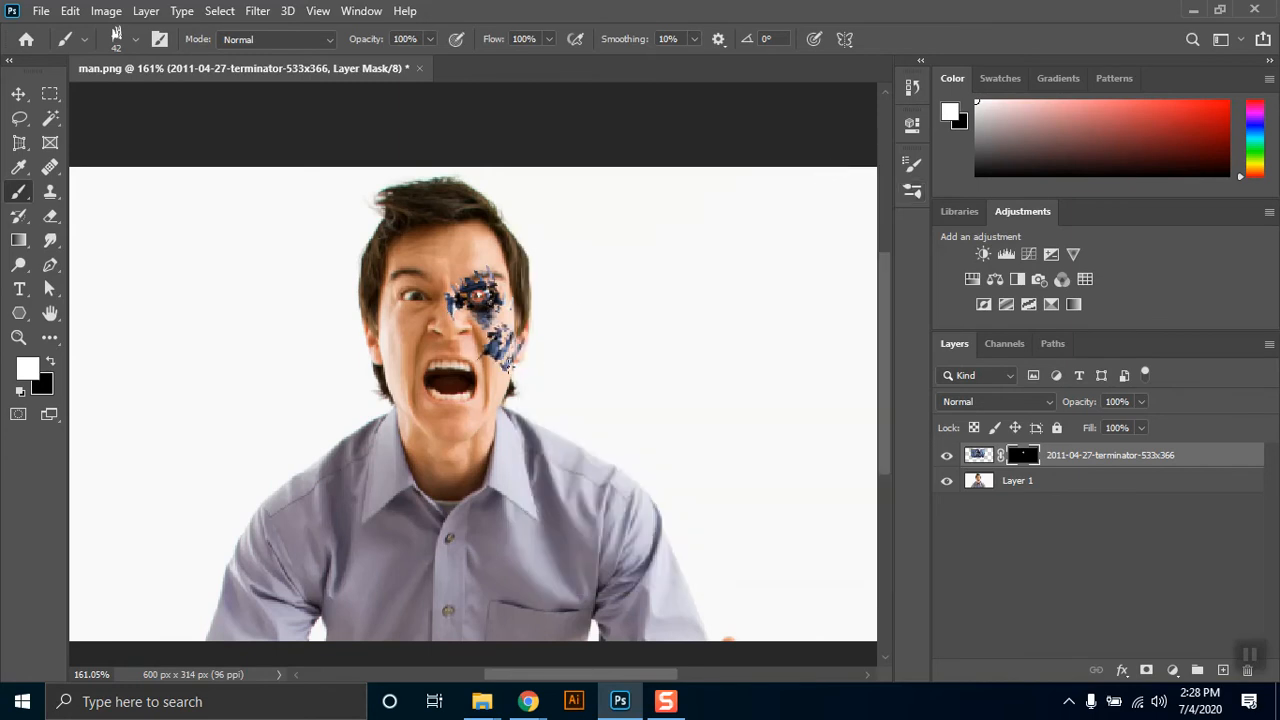
Extend the revealed robot texture along the right half of the face, from the hair past the mouth to the neck and beyond the head's outline.
{"action": "left_click", "coordinate": [500, 346]}
{"action": "left_click", "coordinate": [487, 346]}
{"action": "left_click", "coordinate": [487, 362]}
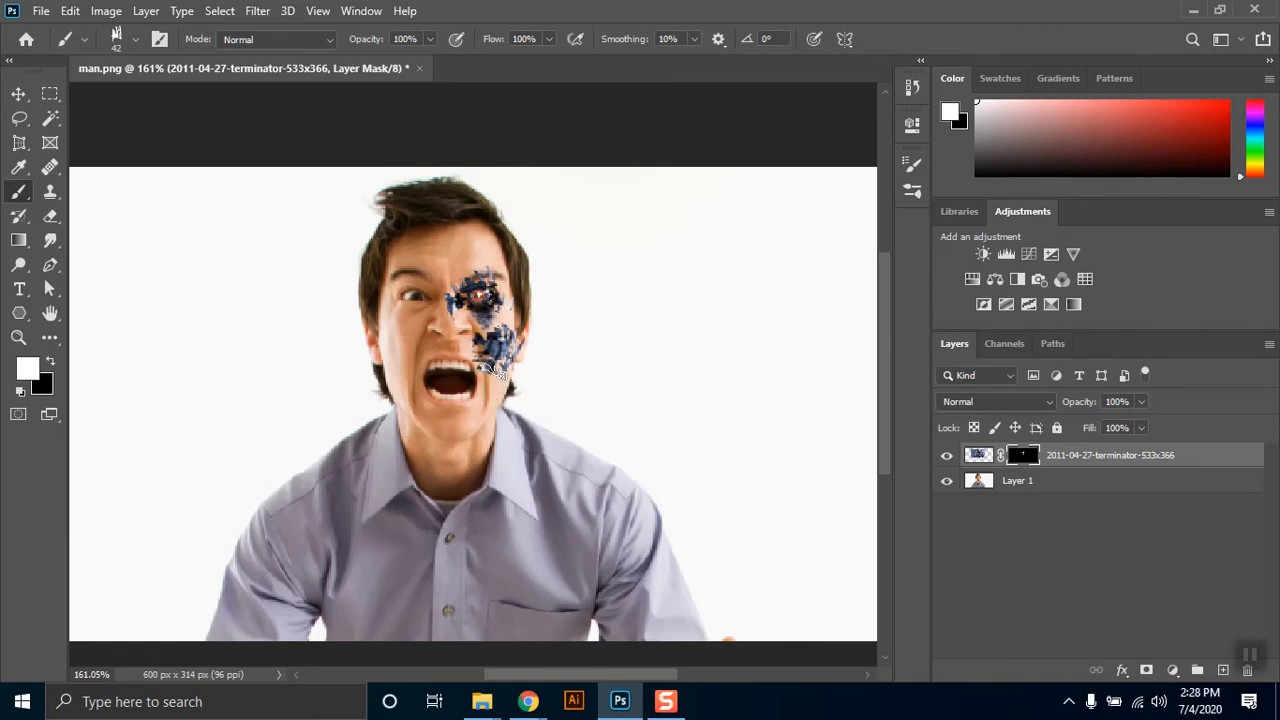
{"action": "left_click", "coordinate": [490, 380]}
{"action": "left_click", "coordinate": [474, 352]}
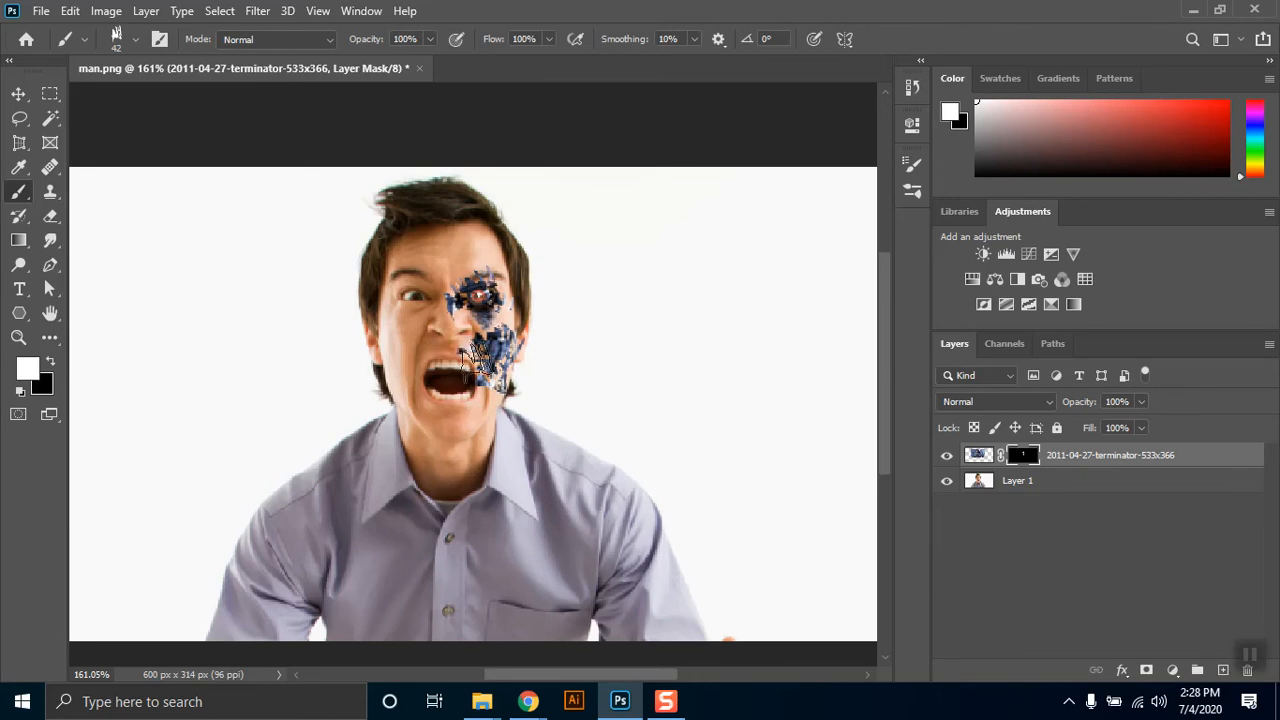
{"action": "left_click", "coordinate": [476, 356]}
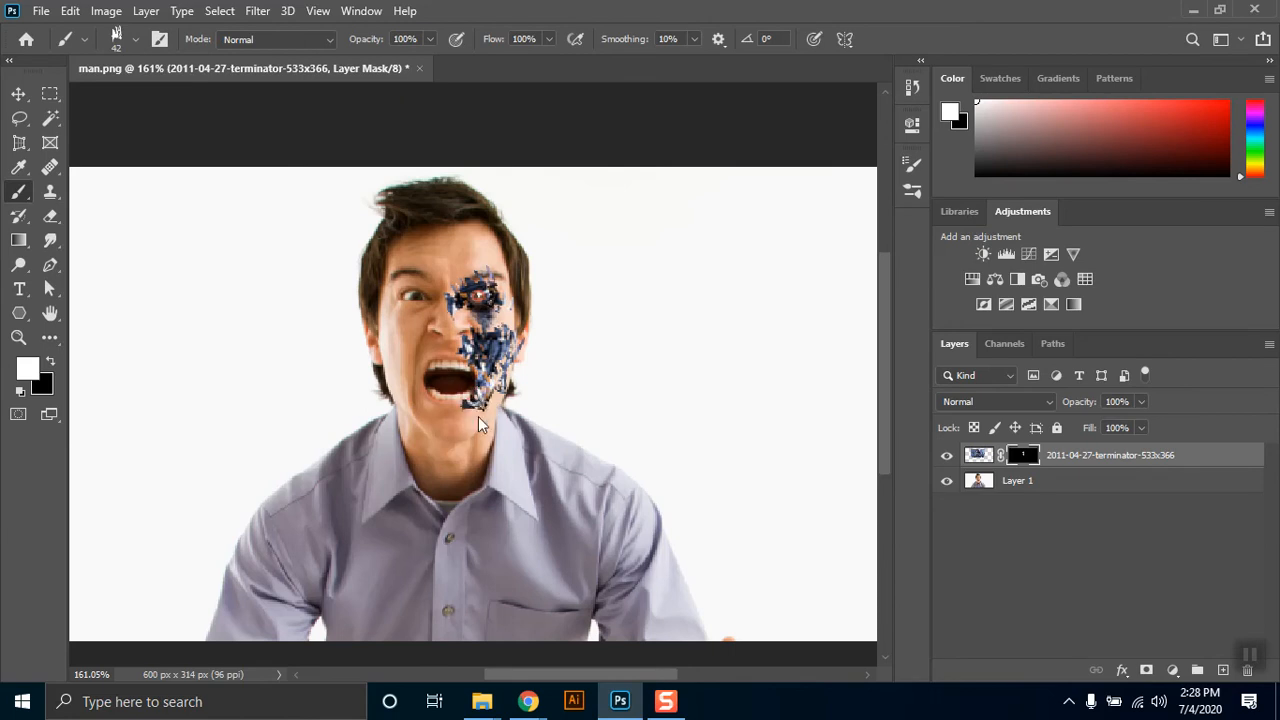
{"action": "mouse_move", "coordinate": [487, 395]}
{"action": "left_mouse_down"}
{"action": "mouse_move", "coordinate": [550, 282]}
{"action": "mouse_move", "coordinate": [542, 250]}
{"action": "mouse_move", "coordinate": [487, 250]}
{"action": "mouse_move", "coordinate": [505, 205]}
{"action": "left_mouse_up"}
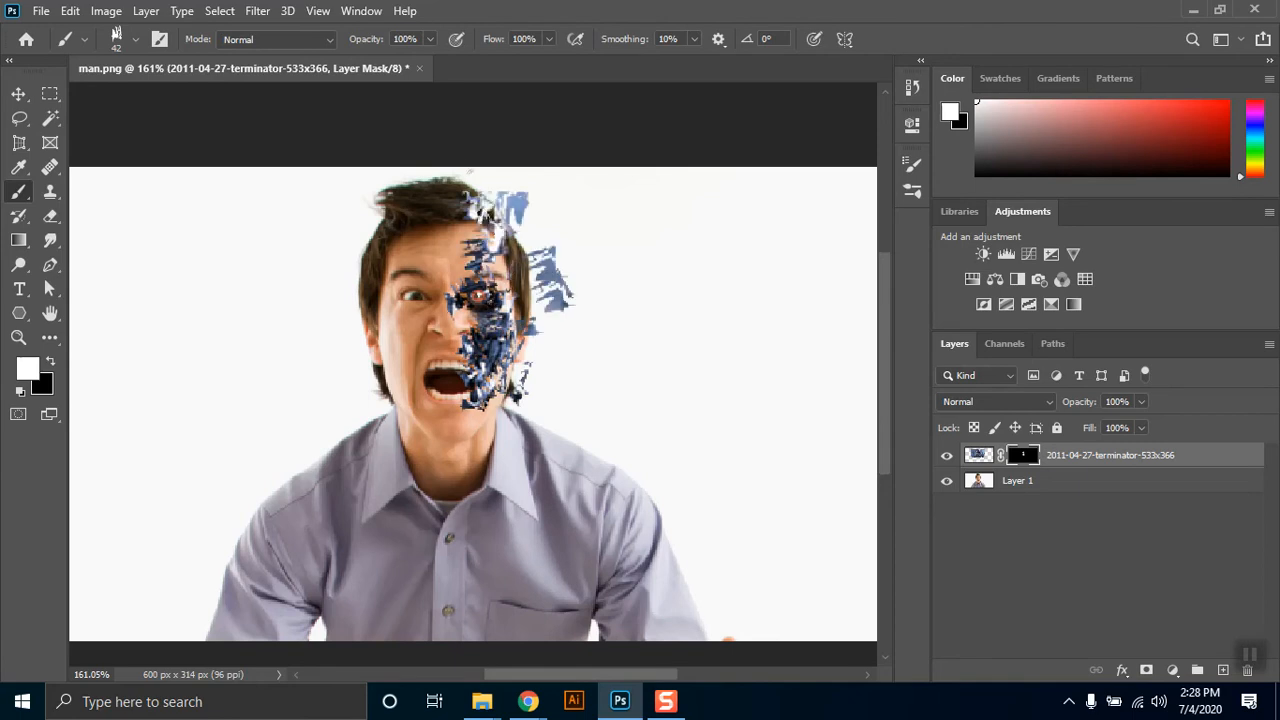
{"action": "mouse_move", "coordinate": [500, 265]}
{"action": "left_mouse_down"}
{"action": "mouse_move", "coordinate": [506, 250]}
{"action": "mouse_move", "coordinate": [565, 325]}
{"action": "mouse_move", "coordinate": [471, 446]}
{"action": "mouse_move", "coordinate": [446, 392]}
{"action": "mouse_move", "coordinate": [502, 415]}
{"action": "mouse_move", "coordinate": [479, 424]}
{"action": "left_mouse_up"}
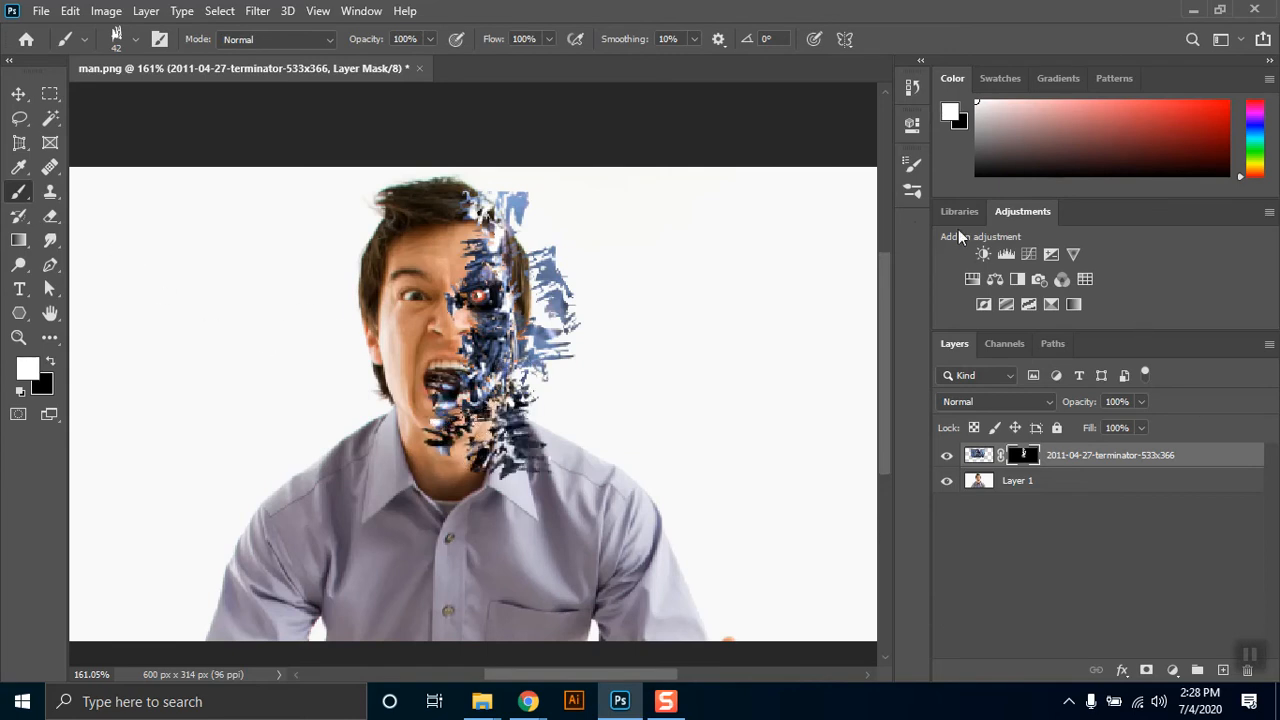
Choose the Bristle_2_Brush 11 brush at 90 px and close the brush list.
{"action": "left_click", "coordinate": [912, 193]}
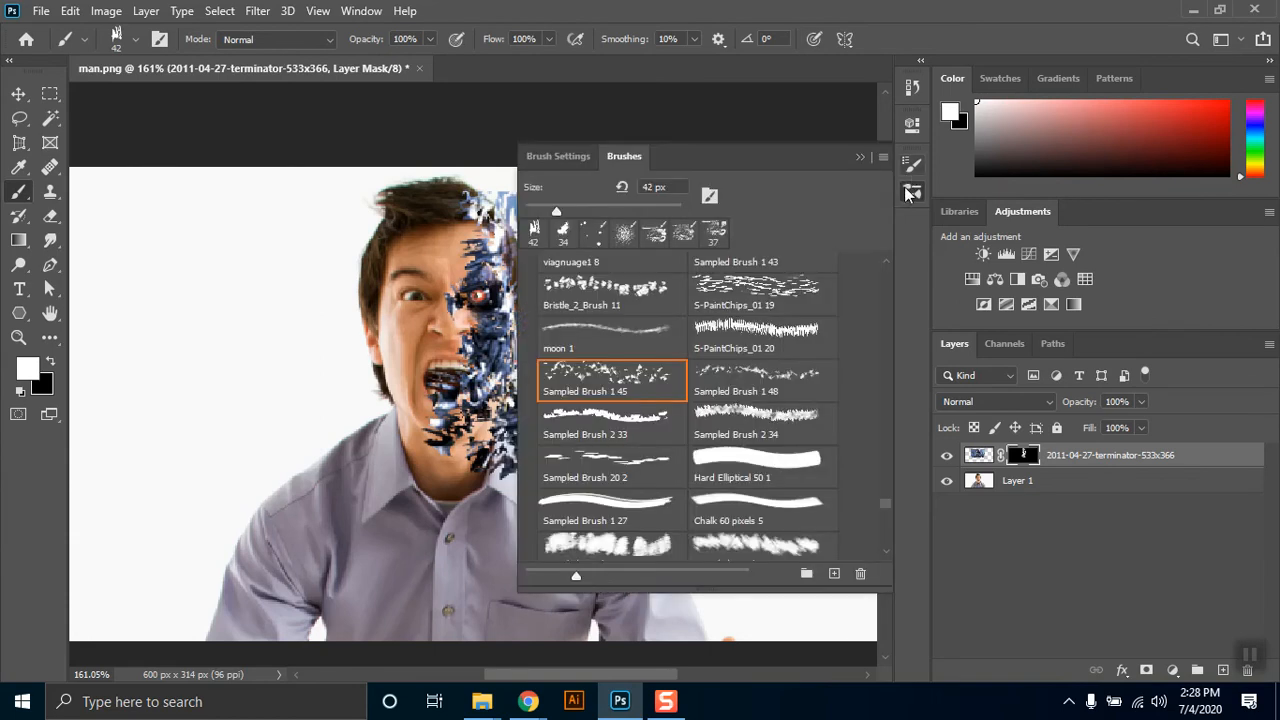
{"action": "scroll", "coordinate": [614, 342], "scroll_direction": "up", "scroll_amount": 2}
{"action": "left_click", "coordinate": [618, 334]}
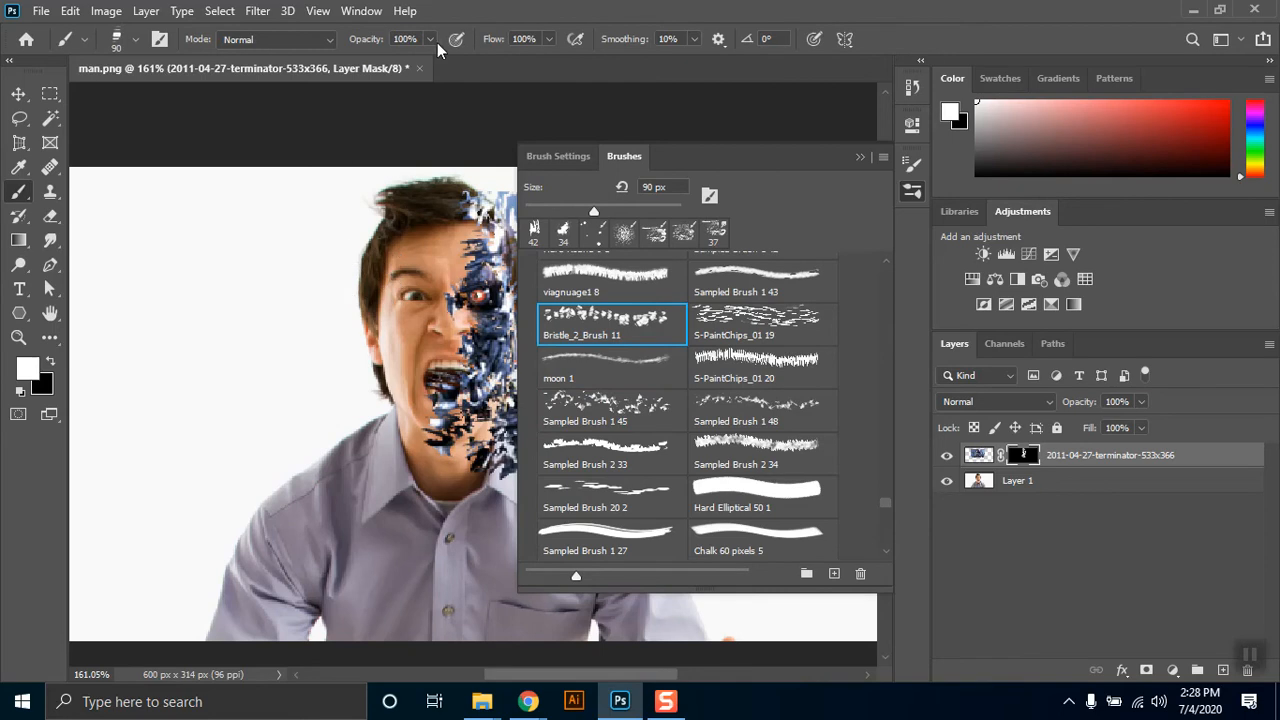
{"action": "left_click", "coordinate": [861, 158]}
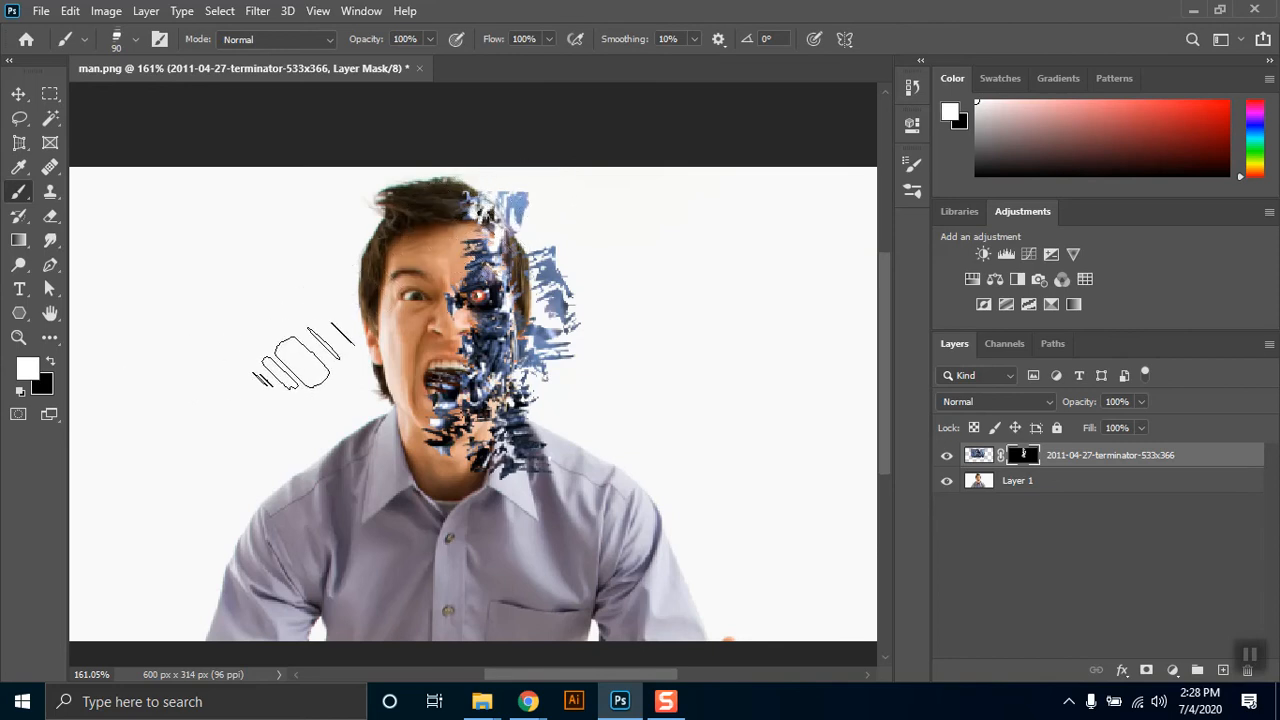
Make black the foreground color and roughly hide the robot texture over the mouth, chin and collar and outside the head.
{"action": "key", "text": "x"}
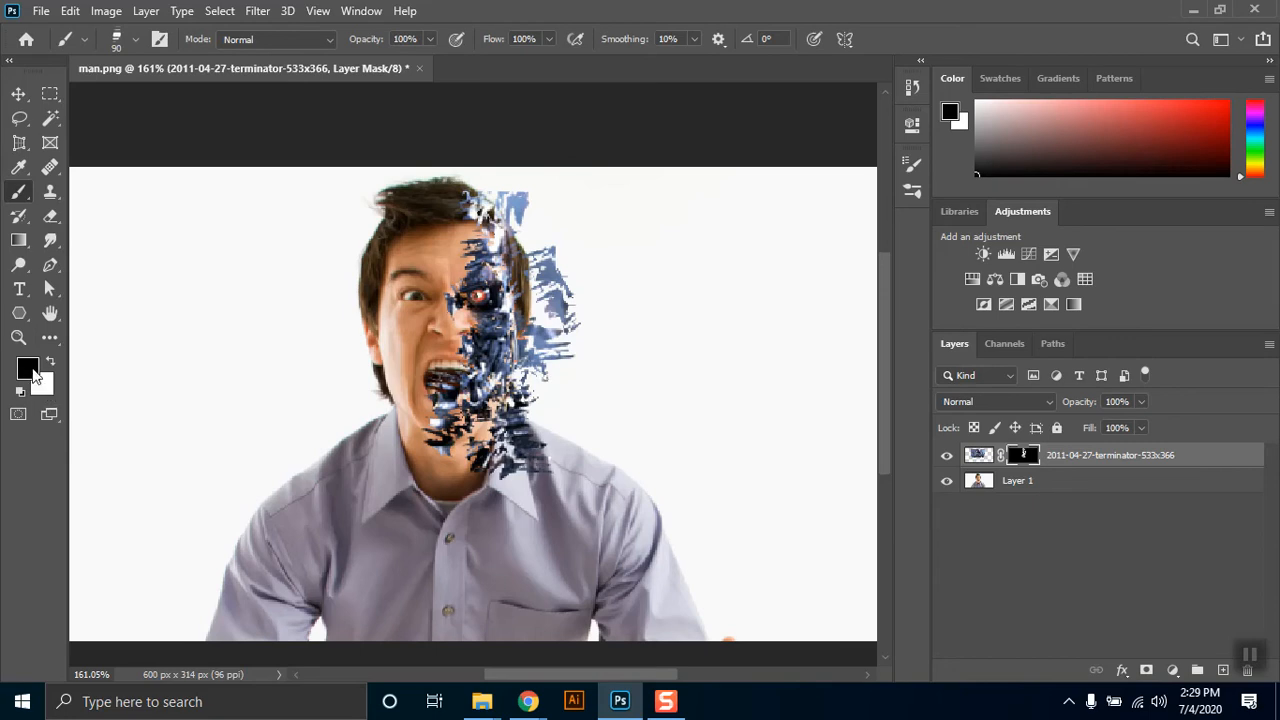
{"action": "key", "text": "x"}
{"action": "key", "text": "x"}
{"action": "key", "text": "x"}
{"action": "key", "text": "x"}
{"action": "key", "text": "x"}
{"action": "key", "text": "x"}
{"action": "mouse_move", "coordinate": [418, 420]}
{"action": "left_mouse_down"}
{"action": "mouse_move", "coordinate": [402, 380]}
{"action": "mouse_move", "coordinate": [440, 418]}
{"action": "mouse_move", "coordinate": [405, 385]}
{"action": "mouse_move", "coordinate": [430, 425]}
{"action": "mouse_move", "coordinate": [414, 390]}
{"action": "mouse_move", "coordinate": [440, 380]}
{"action": "mouse_move", "coordinate": [430, 415]}
{"action": "mouse_move", "coordinate": [450, 410]}
{"action": "mouse_move", "coordinate": [440, 440]}
{"action": "mouse_move", "coordinate": [460, 483]}
{"action": "mouse_move", "coordinate": [576, 436]}
{"action": "mouse_move", "coordinate": [505, 463]}
{"action": "mouse_move", "coordinate": [525, 441]}
{"action": "left_mouse_up"}
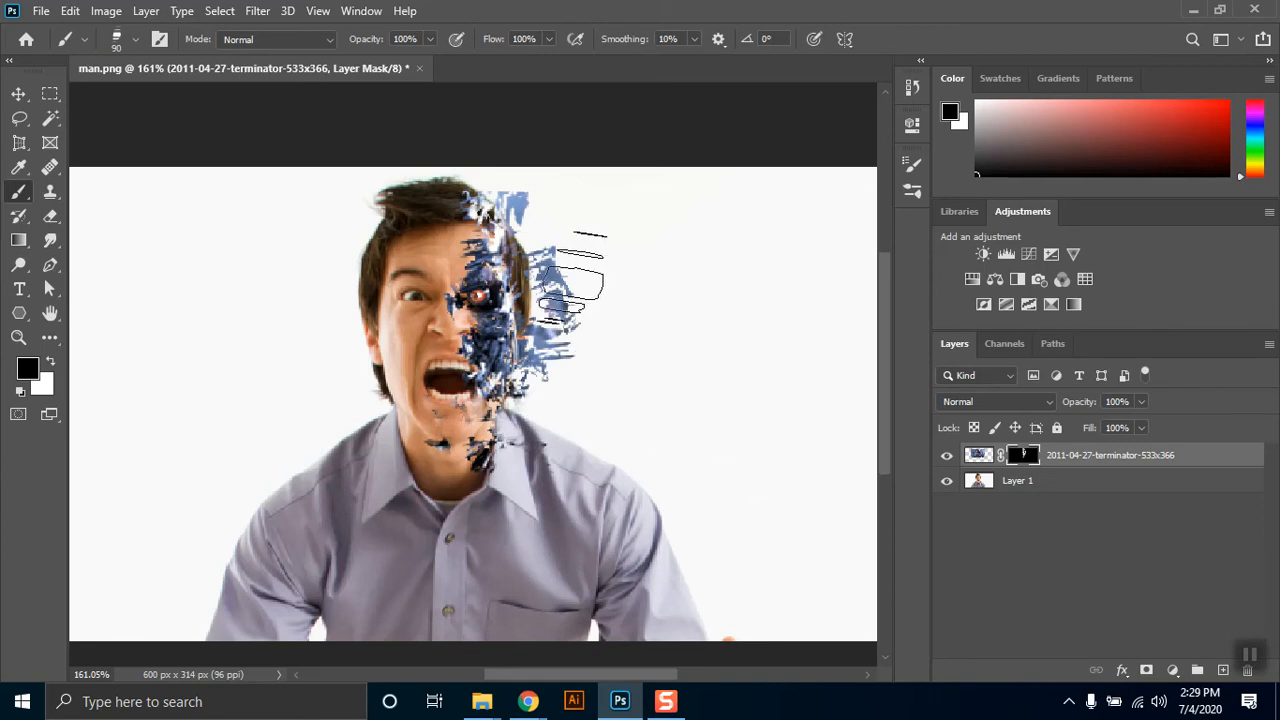
{"action": "mouse_move", "coordinate": [575, 245]}
{"action": "left_mouse_down"}
{"action": "mouse_move", "coordinate": [565, 325]}
{"action": "mouse_move", "coordinate": [540, 375]}
{"action": "mouse_move", "coordinate": [558, 360]}
{"action": "mouse_move", "coordinate": [563, 291]}
{"action": "mouse_move", "coordinate": [551, 205]}
{"action": "left_mouse_up"}
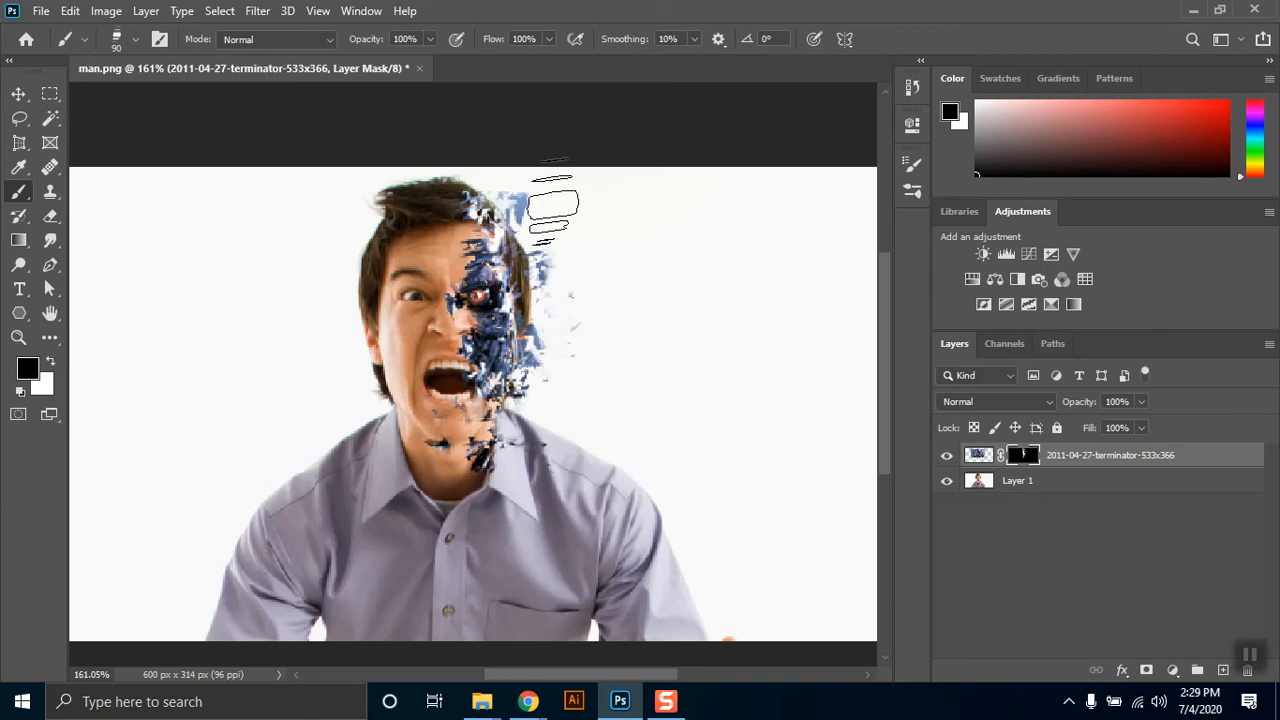
Choose the hard round 123 brush tip and set its size to 31 px.
{"action": "left_click", "coordinate": [912, 163]}
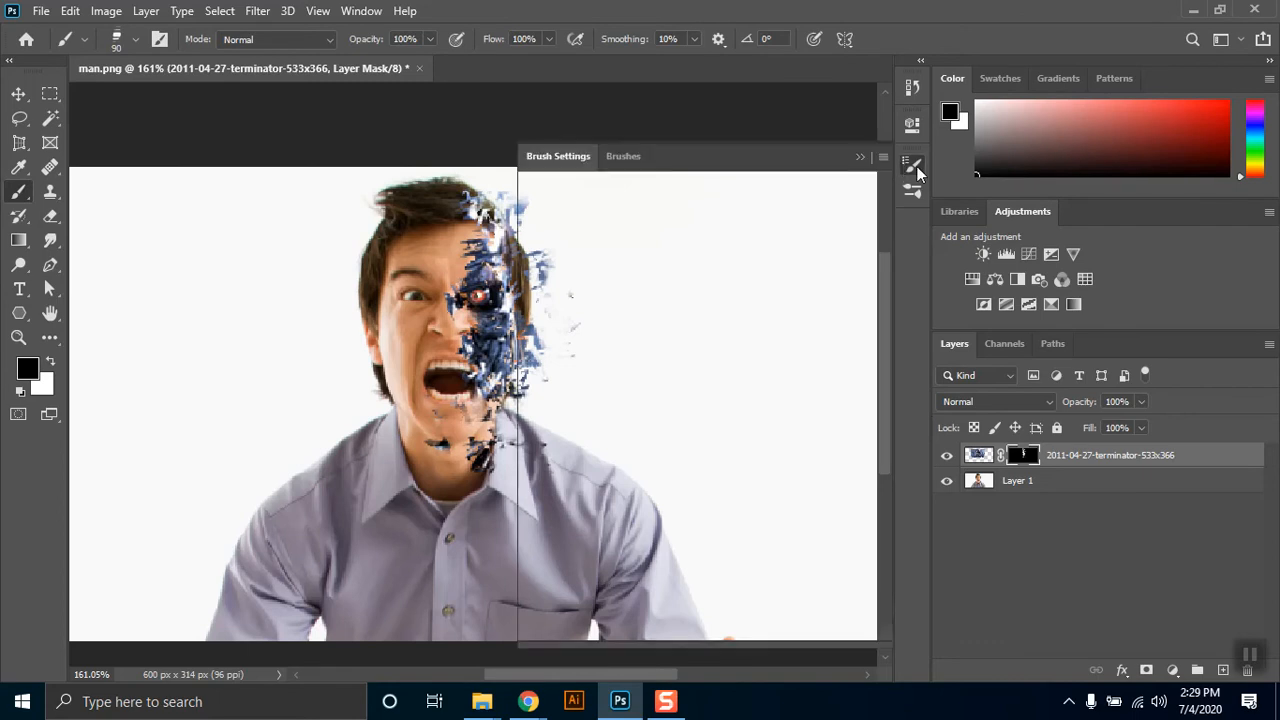
{"action": "scroll", "coordinate": [590, 285], "scroll_direction": "up", "scroll_amount": 1}
{"action": "scroll", "coordinate": [768, 262], "scroll_direction": "up", "scroll_amount": 2}
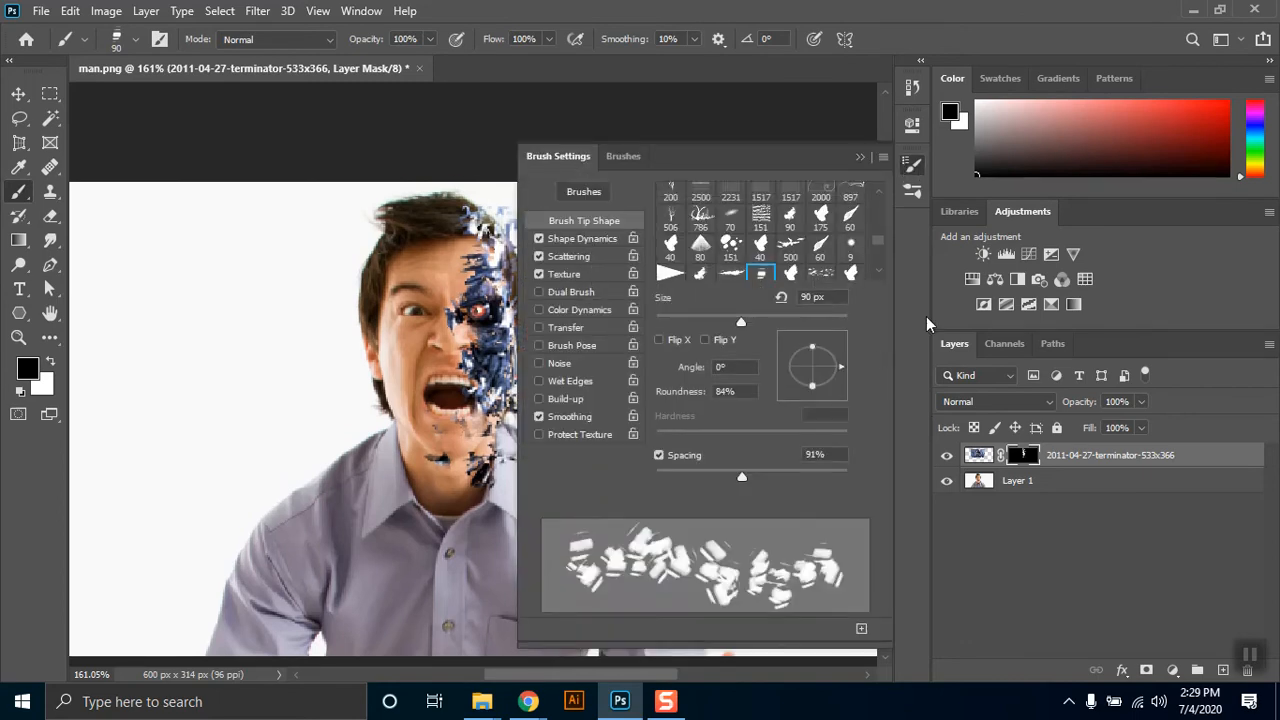
{"action": "left_click_drag", "start_coordinate": [878, 242], "coordinate": [877, 187]}
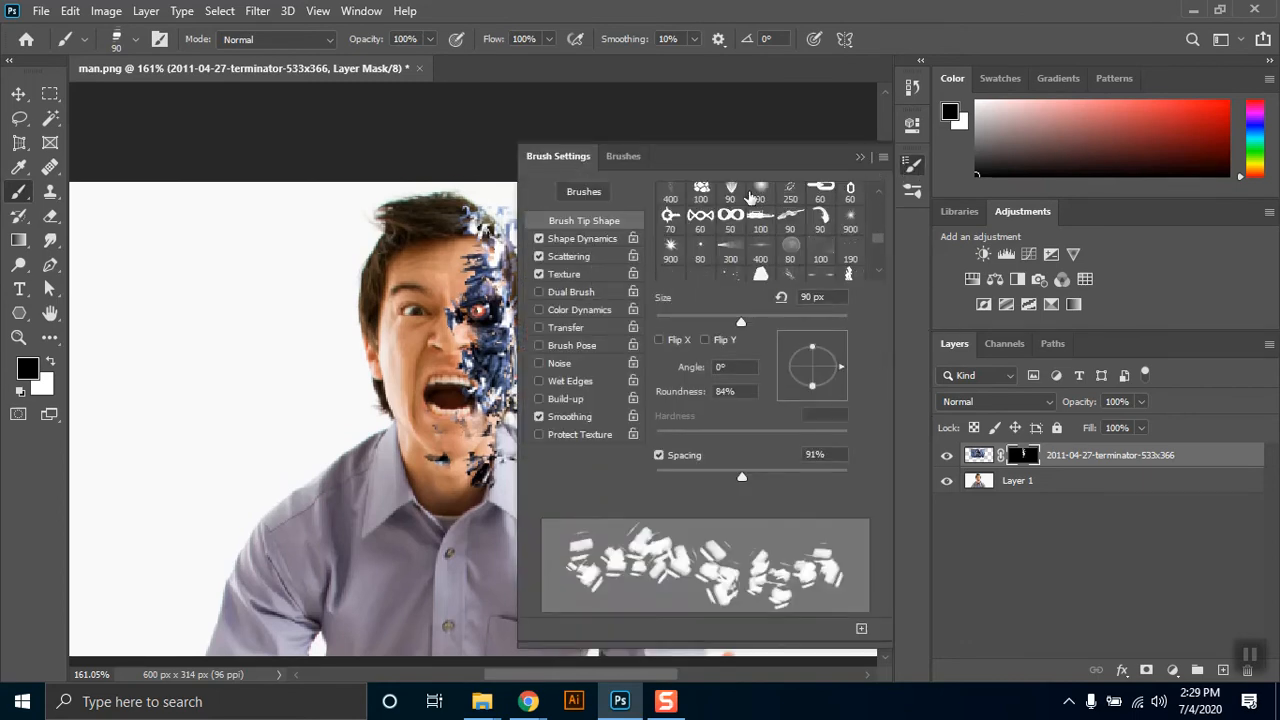
{"action": "left_click", "coordinate": [760, 190]}
{"action": "right_click", "coordinate": [206, 224]}
{"action": "left_click_drag", "start_coordinate": [366, 313], "coordinate": [489, 322]}
{"action": "left_click_drag", "start_coordinate": [359, 272], "coordinate": [324, 273]}
{"action": "left_click", "coordinate": [194, 177]}
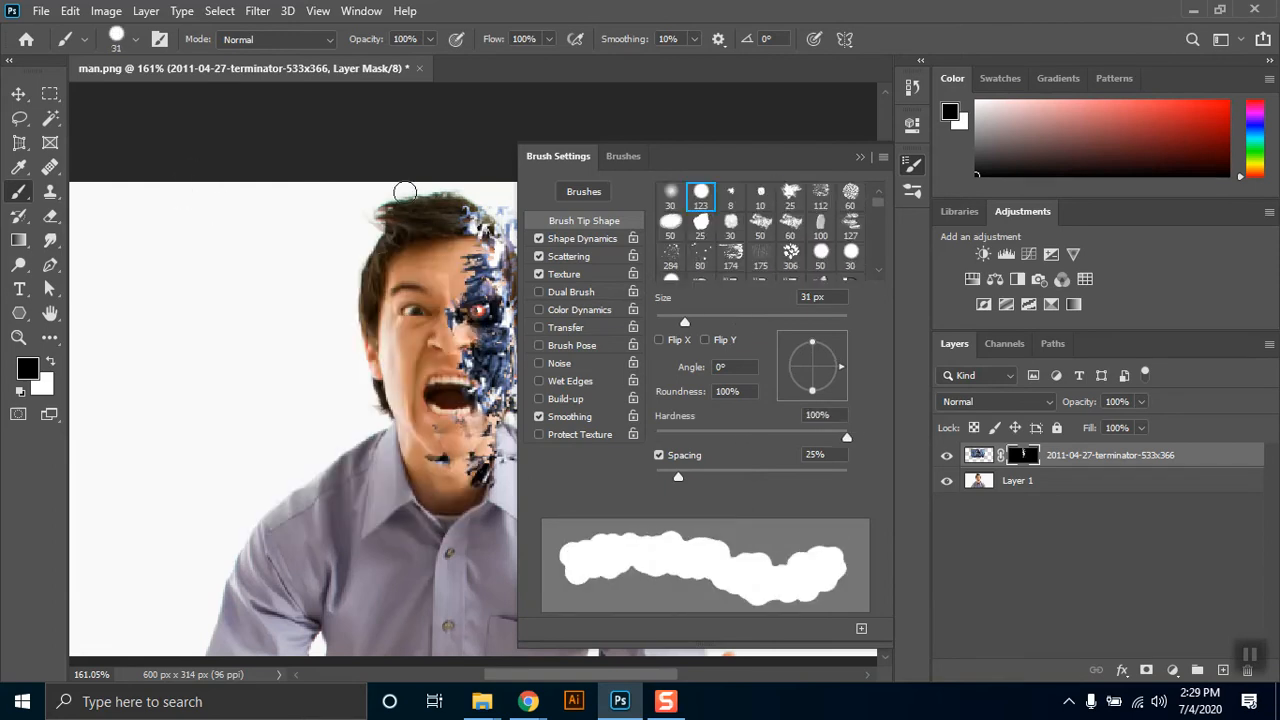
Use the soft round brush at 31 px and 0% hardness to hide leftover robot texture outside the head, around the chin and neck, and in the hair.
{"action": "left_click", "coordinate": [862, 157]}
{"action": "right_click", "coordinate": [535, 203]}
{"action": "left_click", "coordinate": [472, 195]}
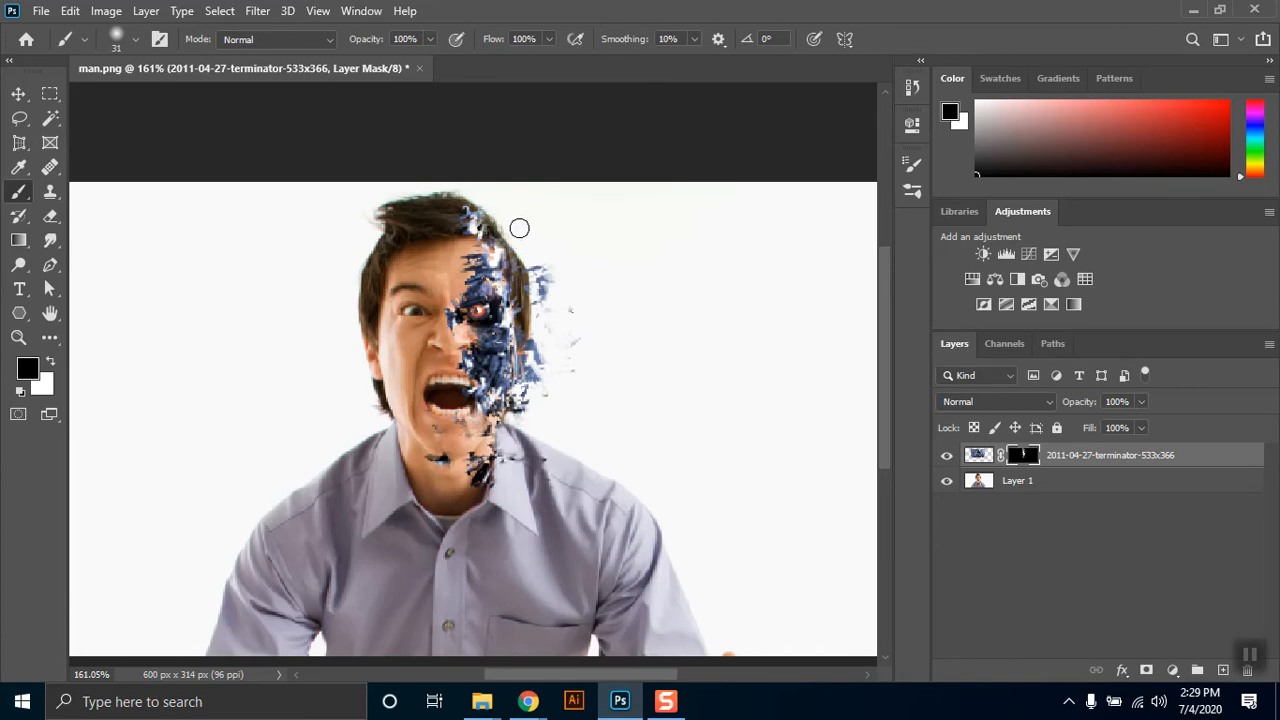
{"action": "right_click", "coordinate": [592, 266]}
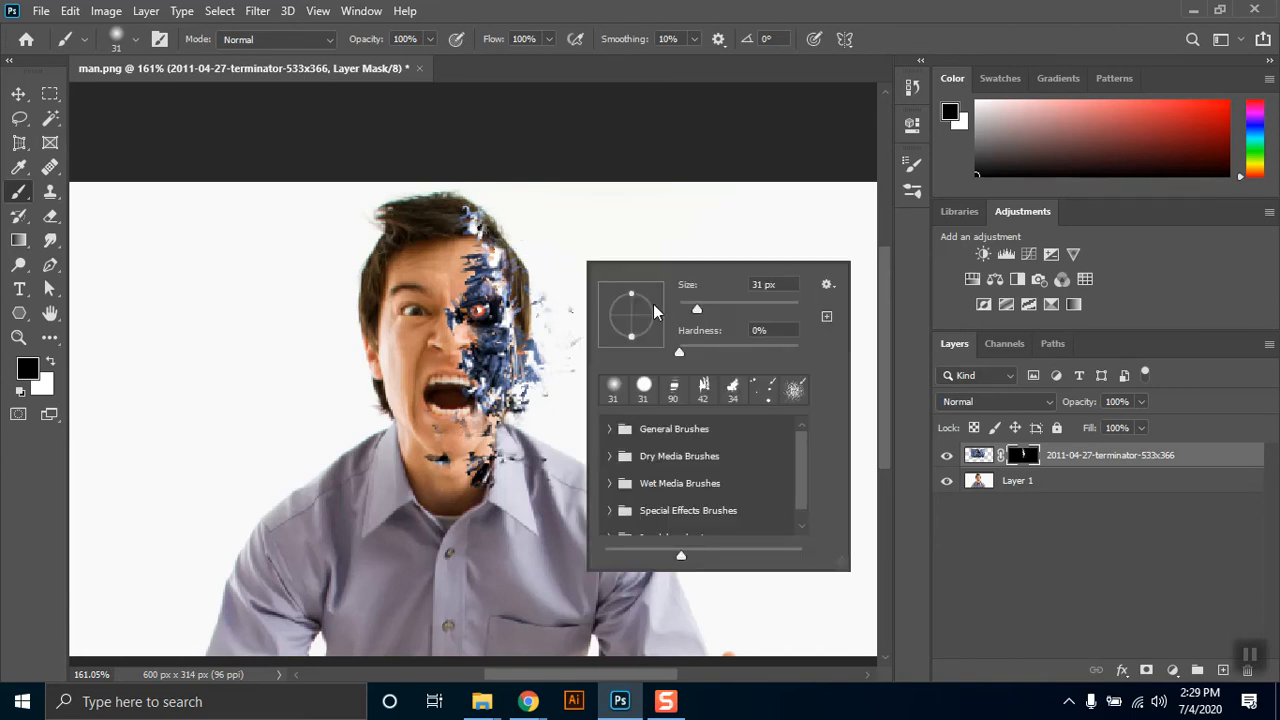
{"action": "left_click", "coordinate": [582, 281]}
{"action": "mouse_move", "coordinate": [575, 285]}
{"action": "left_mouse_down"}
{"action": "mouse_move", "coordinate": [569, 327]}
{"action": "mouse_move", "coordinate": [557, 277]}
{"action": "mouse_move", "coordinate": [561, 366]}
{"action": "mouse_move", "coordinate": [554, 337]}
{"action": "mouse_move", "coordinate": [546, 370]}
{"action": "mouse_move", "coordinate": [546, 335]}
{"action": "mouse_move", "coordinate": [550, 389]}
{"action": "mouse_move", "coordinate": [531, 400]}
{"action": "mouse_move", "coordinate": [501, 471]}
{"action": "mouse_move", "coordinate": [484, 479]}
{"action": "mouse_move", "coordinate": [483, 451]}
{"action": "mouse_move", "coordinate": [465, 477]}
{"action": "mouse_move", "coordinate": [422, 460]}
{"action": "mouse_move", "coordinate": [432, 483]}
{"action": "mouse_move", "coordinate": [412, 469]}
{"action": "mouse_move", "coordinate": [435, 470]}
{"action": "mouse_move", "coordinate": [413, 408]}
{"action": "left_mouse_up"}
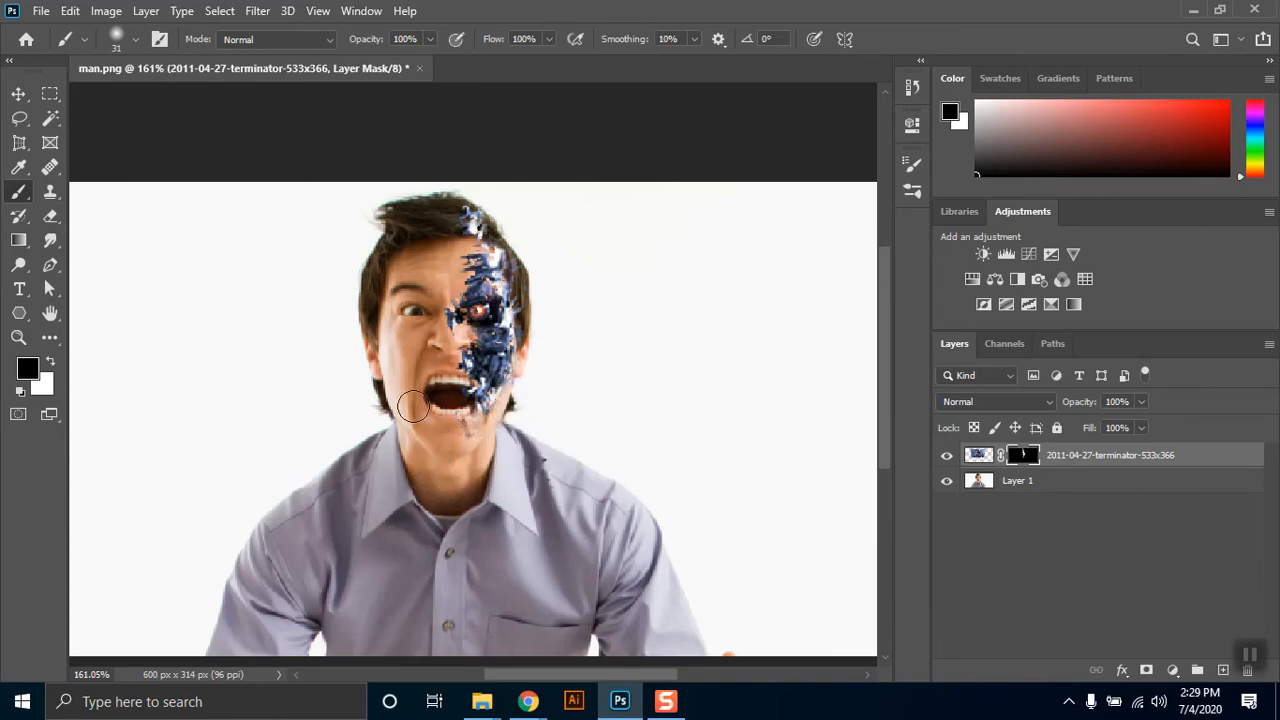
{"action": "left_click_drag", "start_coordinate": [482, 207], "coordinate": [488, 218]}
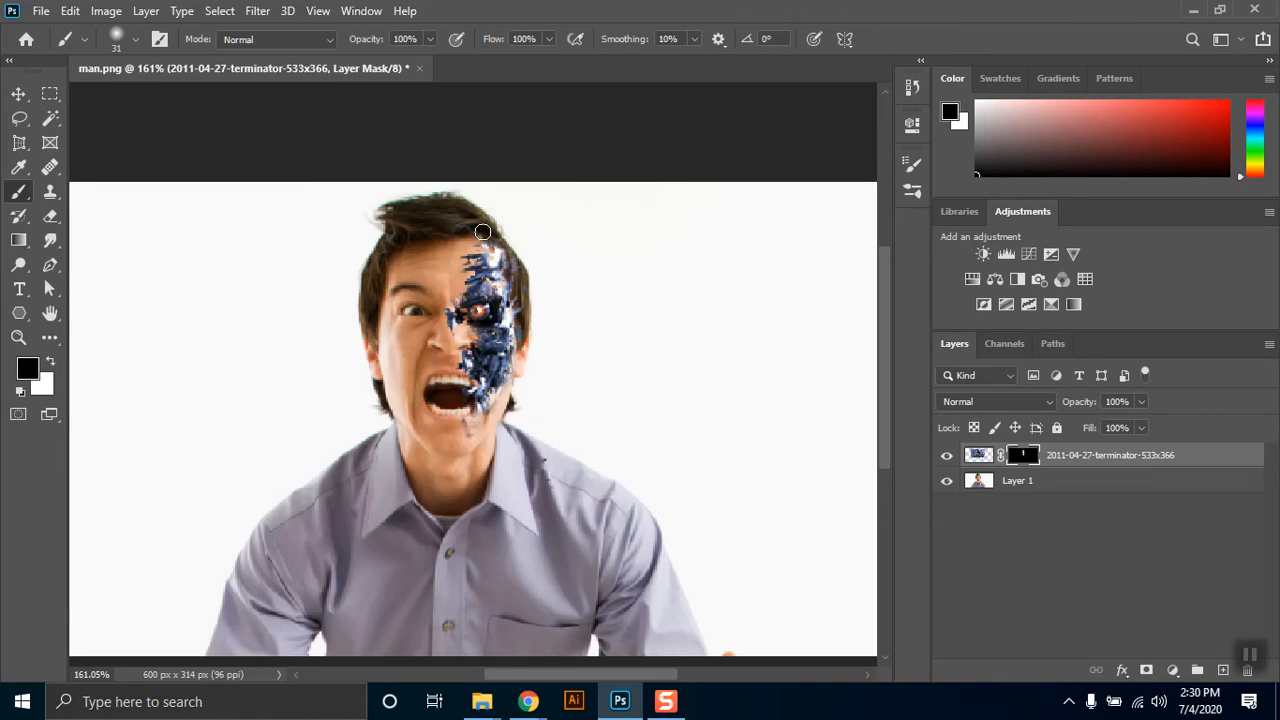
Switch to the hard round 31 px brush and hide the robot texture at the hairline above the robot eye.
{"action": "right_click", "coordinate": [566, 262]}
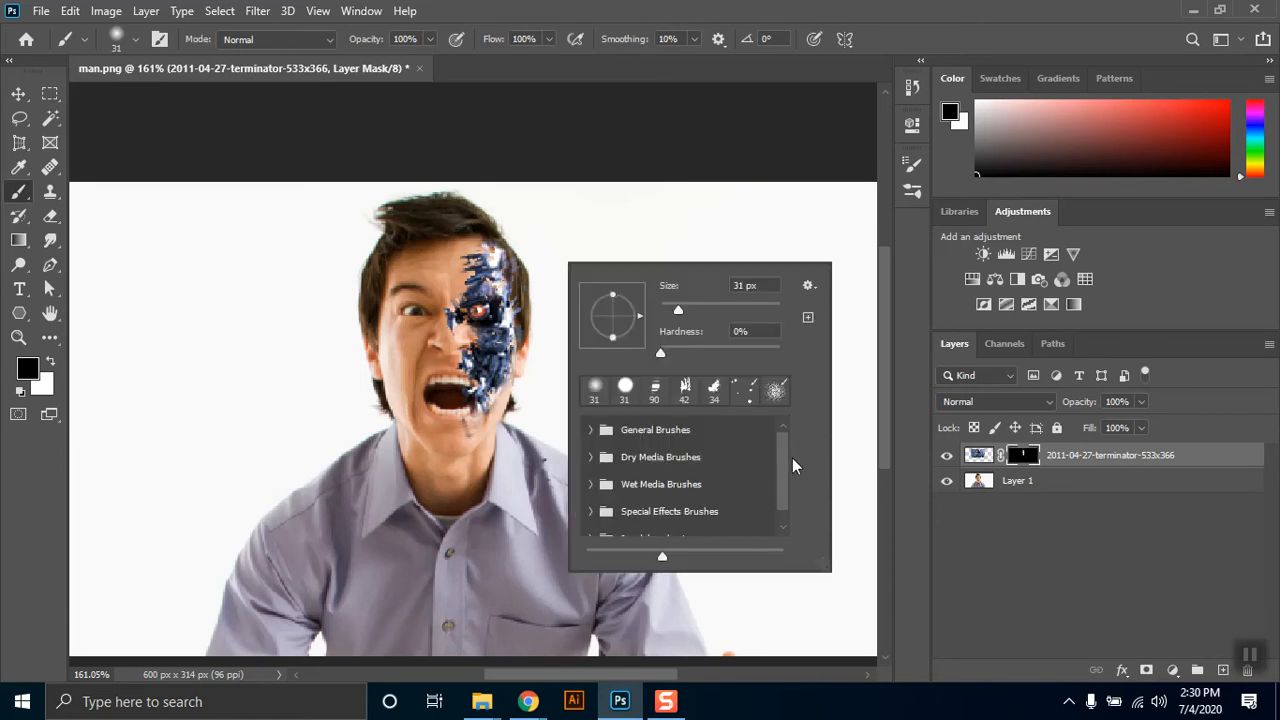
{"action": "left_click", "coordinate": [625, 387]}
{"action": "left_click_drag", "start_coordinate": [488, 238], "coordinate": [523, 249]}
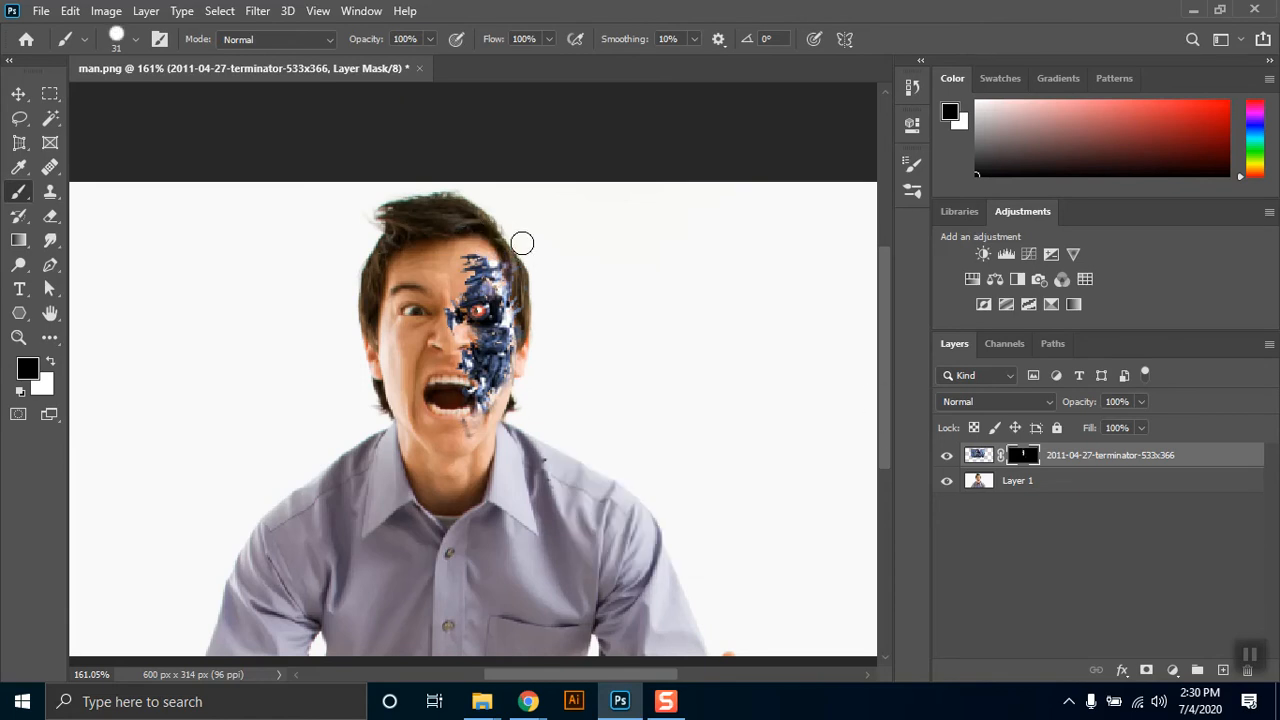
Undo the last hairline stroke and trace a closed Pen path along the robot face's outer edge, from jaw to hairline and around the outside.
{"action": "key", "text": "ctrl+z"}
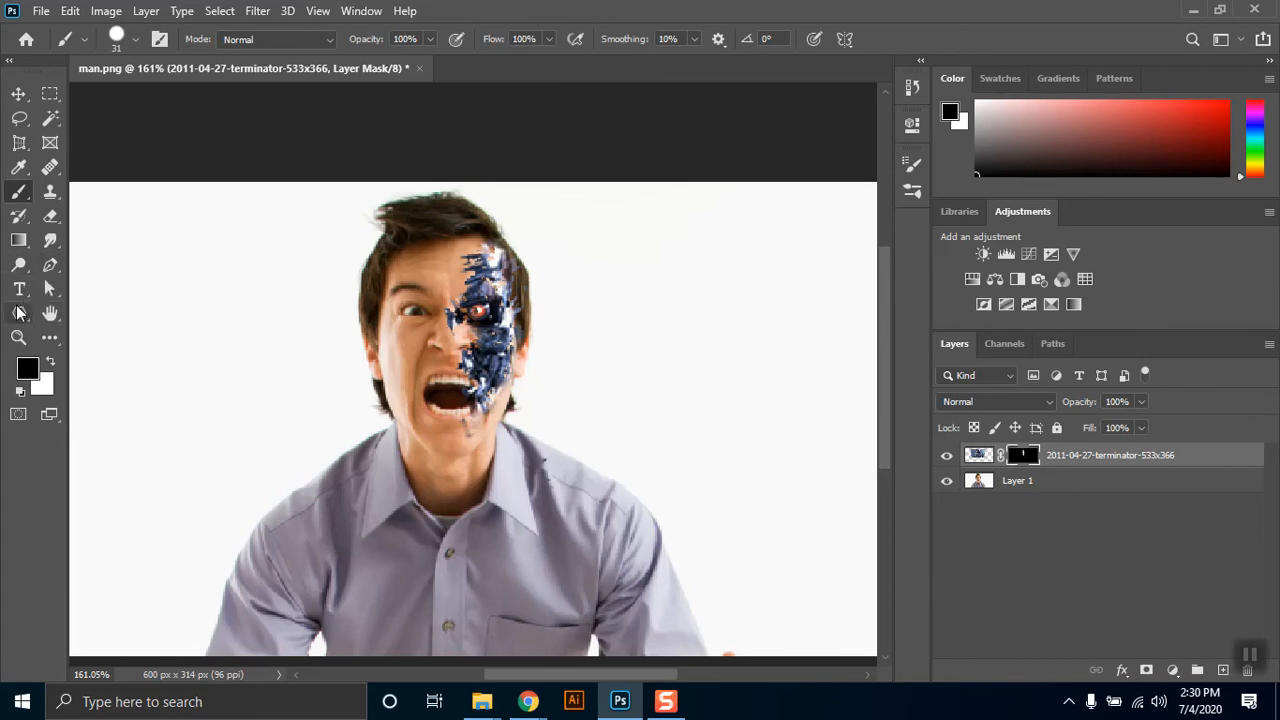
{"action": "scroll", "coordinate": [527, 407], "scroll_direction": "up", "scroll_amount": 2}
{"action": "left_click", "coordinate": [510, 397]}
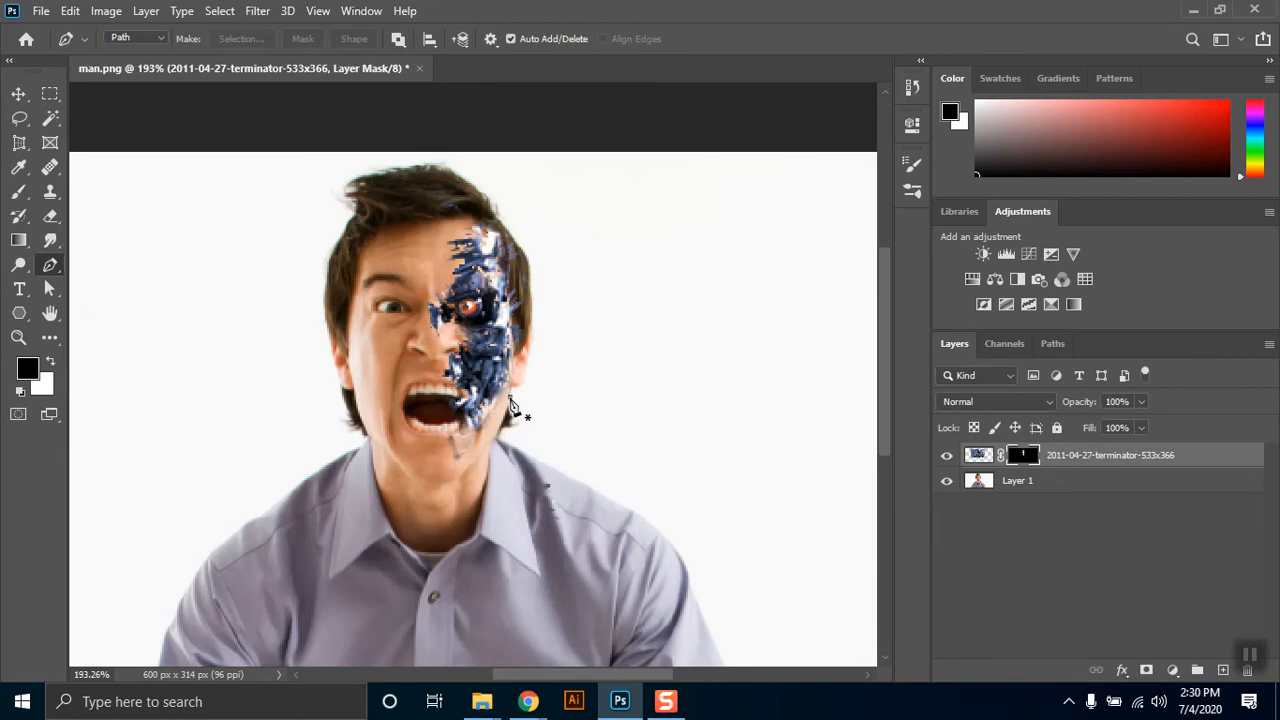
{"action": "left_click_drag", "start_coordinate": [499, 262], "coordinate": [482, 222]}
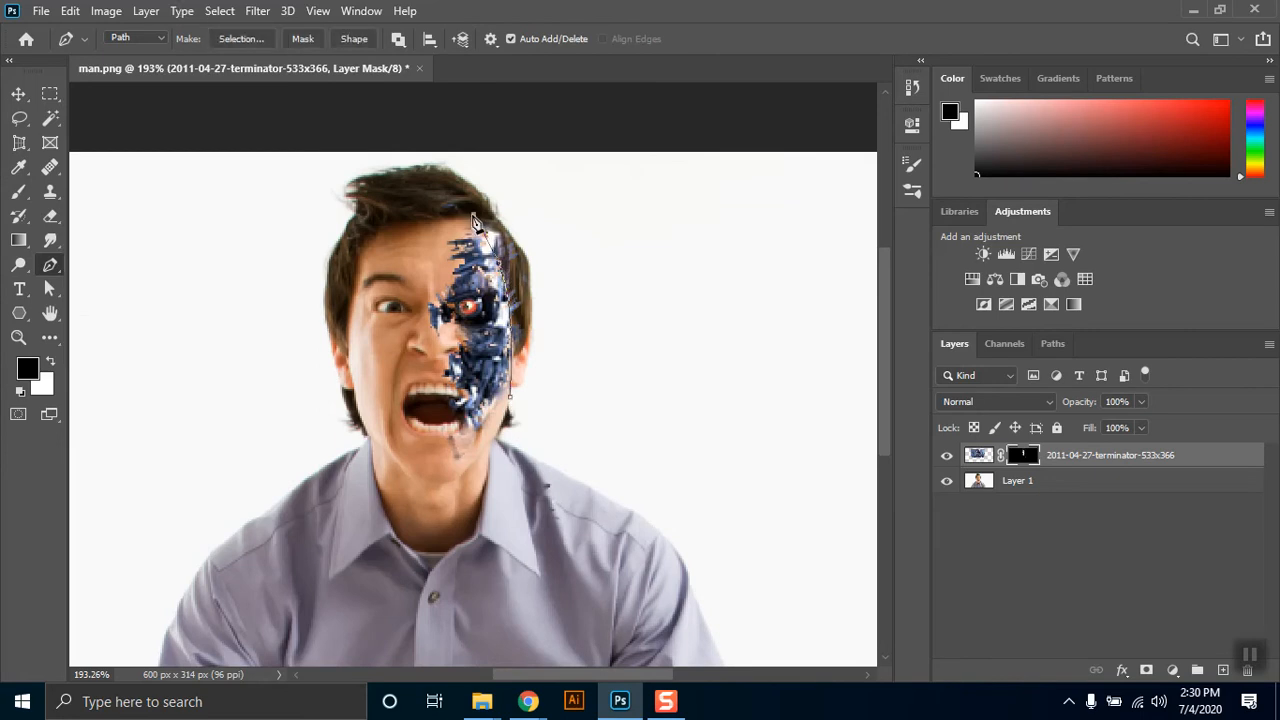
{"action": "left_click", "coordinate": [598, 373]}
{"action": "left_click", "coordinate": [527, 430]}
Turn the path into a selection, hide the robot texture inside it with black on the mask, and deselect.
{"action": "left_click", "coordinate": [241, 39]}
{"action": "left_click", "coordinate": [712, 165]}
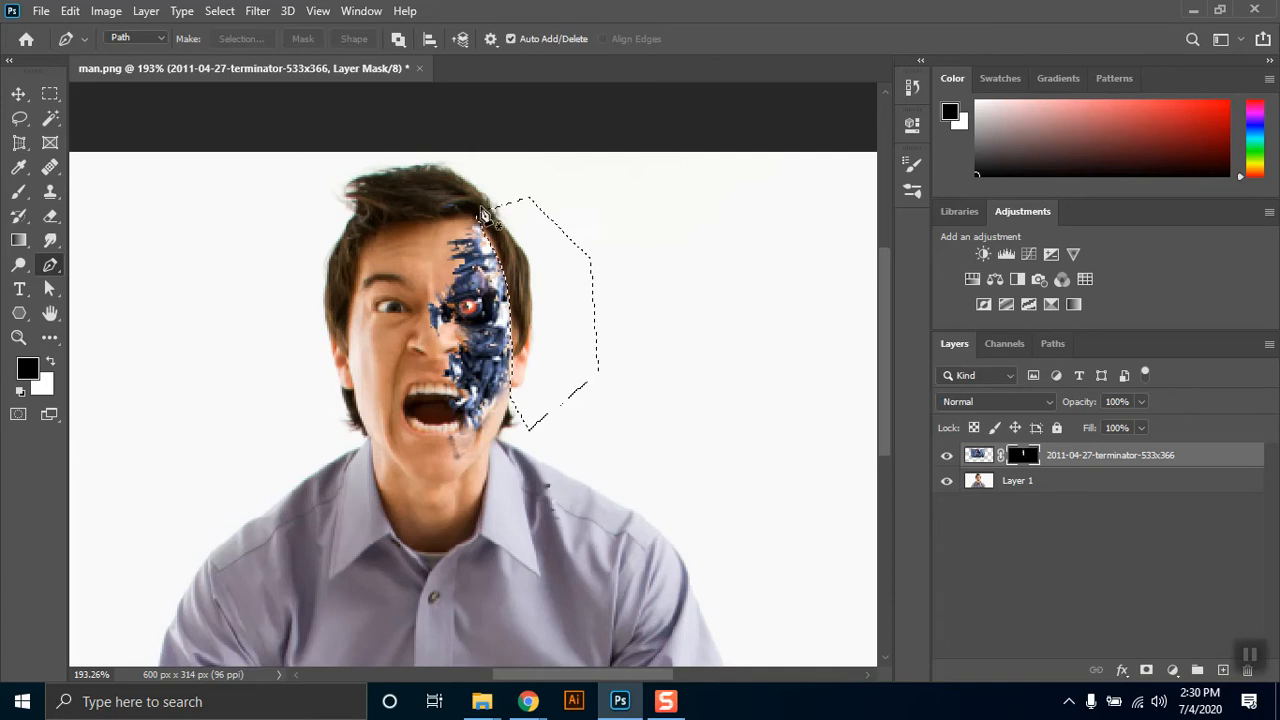
{"action": "left_click", "coordinate": [50, 93]}
{"action": "left_click", "coordinate": [270, 344]}
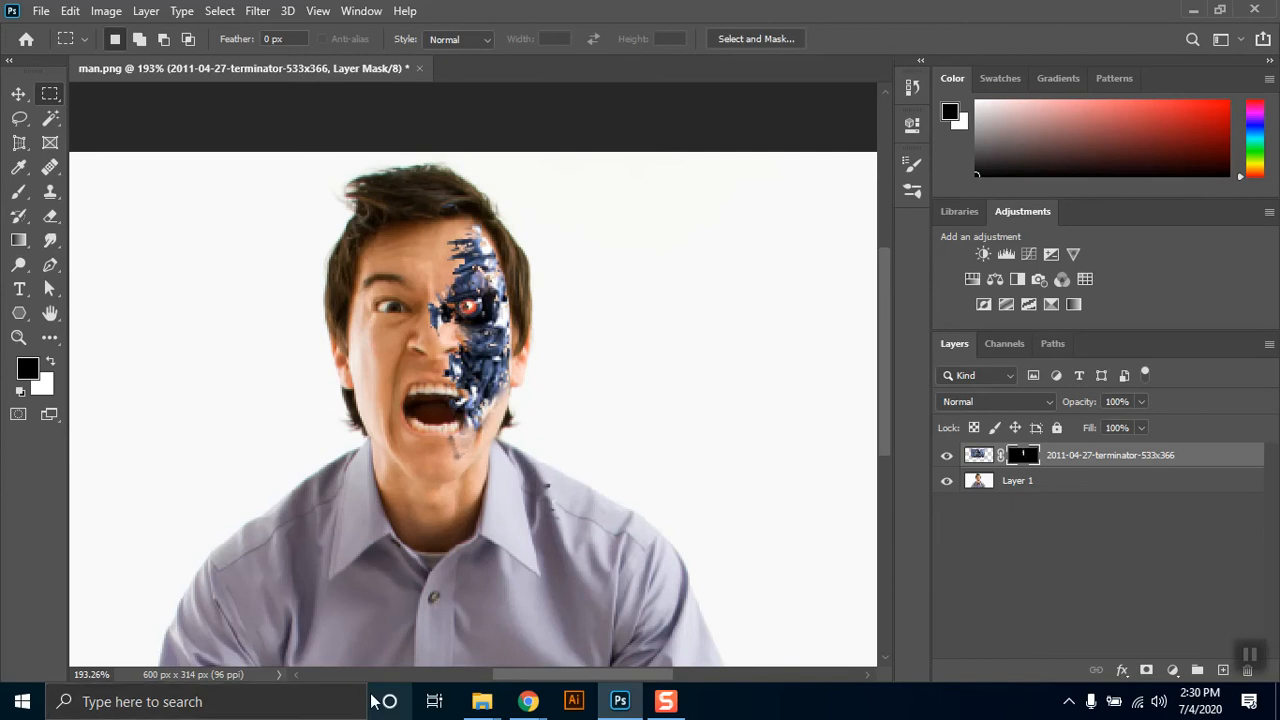
{"action": "key", "text": "ctrl+0"}
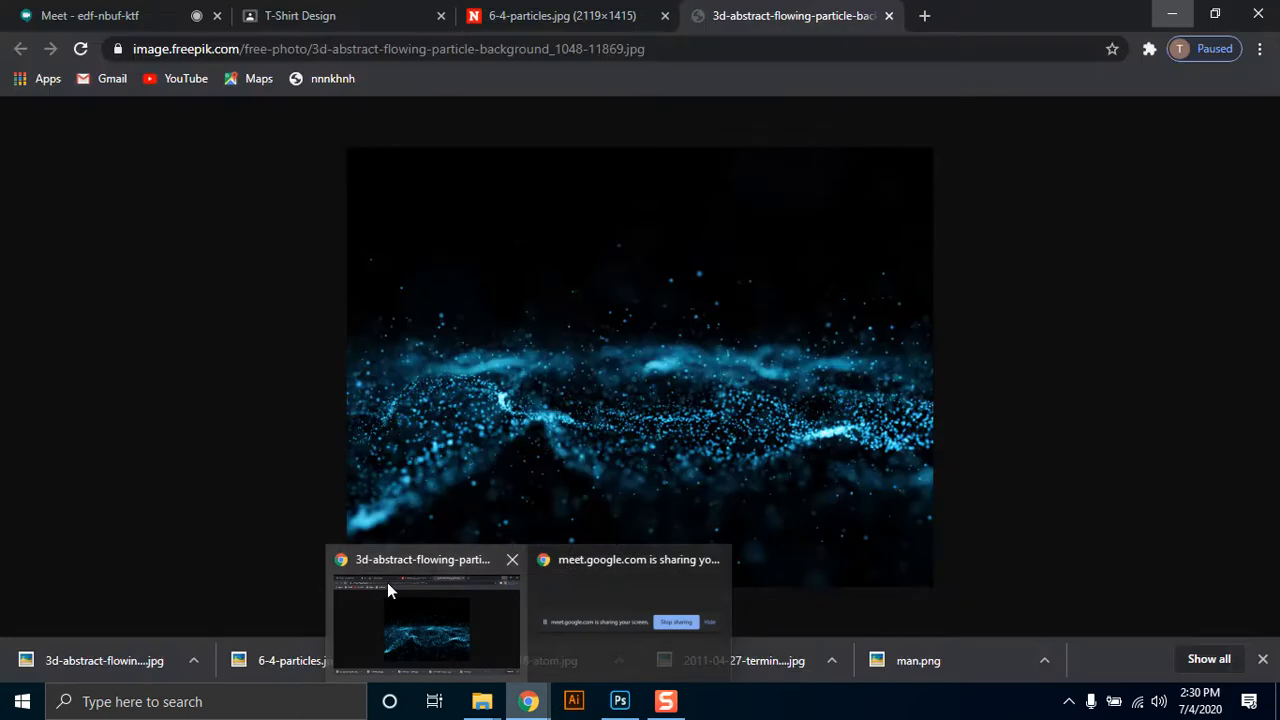
Switch to the Google Meet call in Chrome, mute and unmute the microphone twice, and return to Photoshop.
{"action": "left_click", "coordinate": [387, 582]}
{"action": "left_click", "coordinate": [100, 14]}
{"action": "mouse_move", "coordinate": [453, 524]}
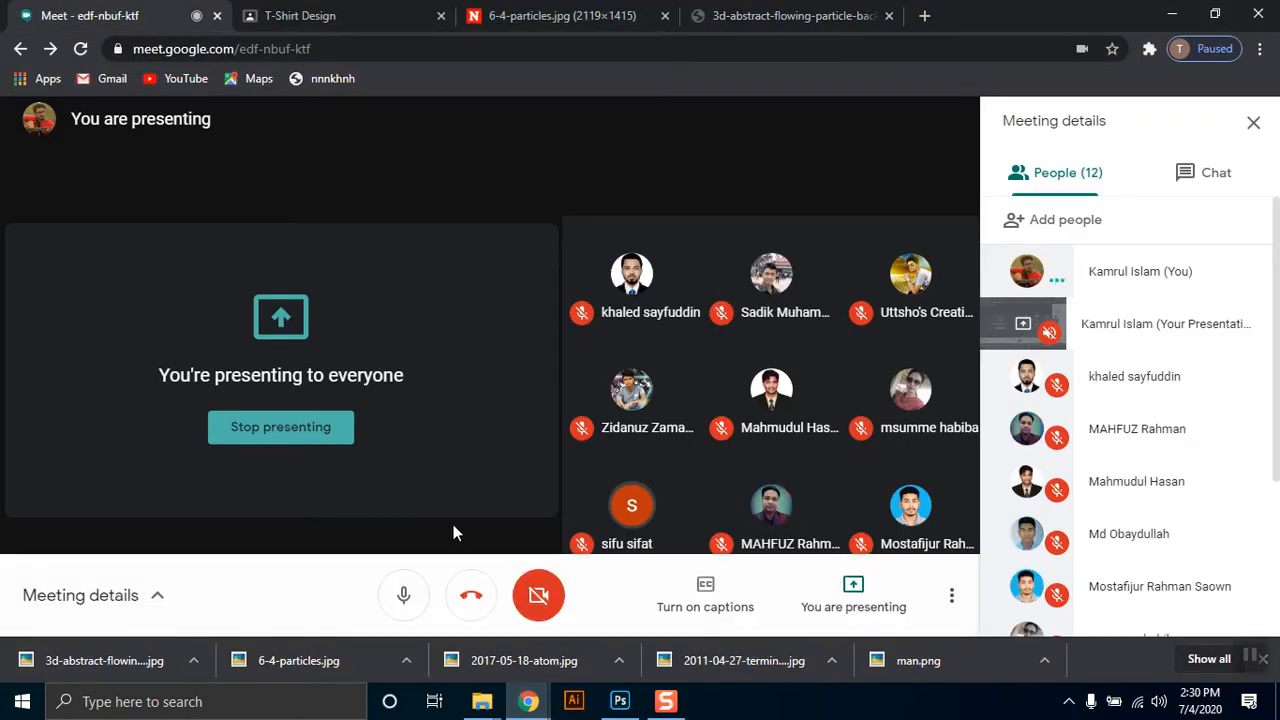
{"action": "left_click", "coordinate": [405, 598]}
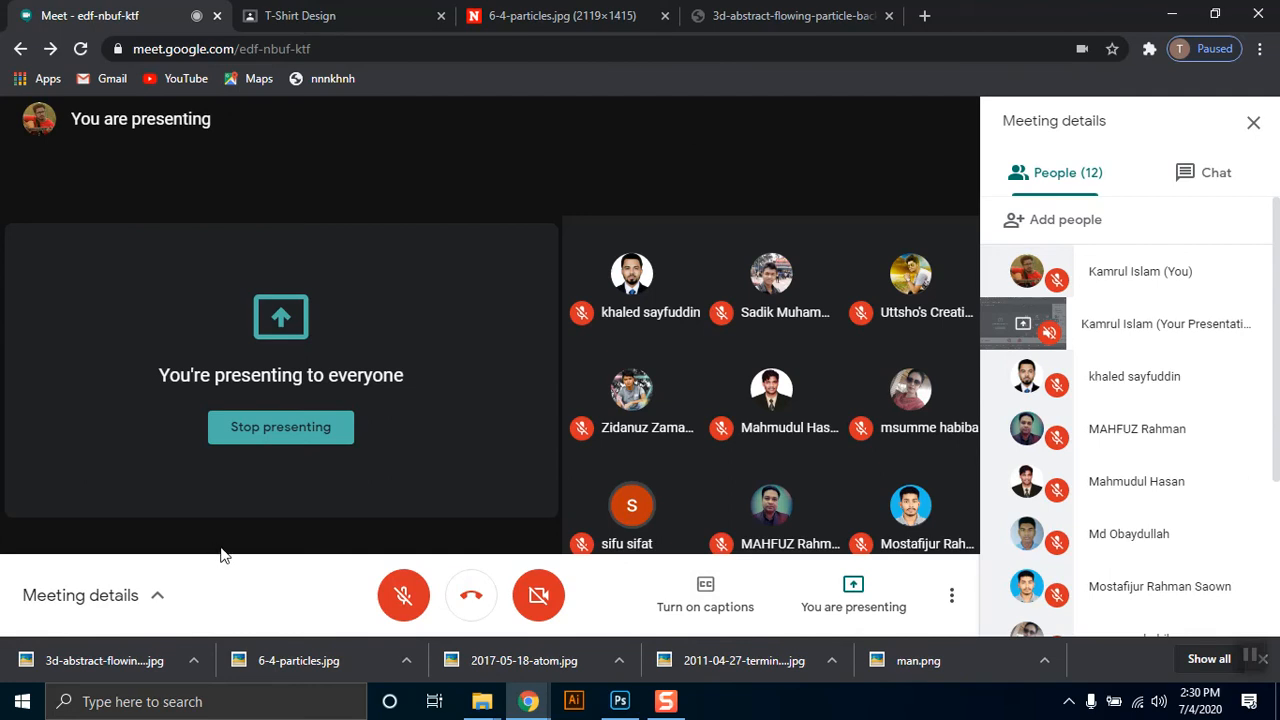
{"action": "left_click", "coordinate": [403, 595]}
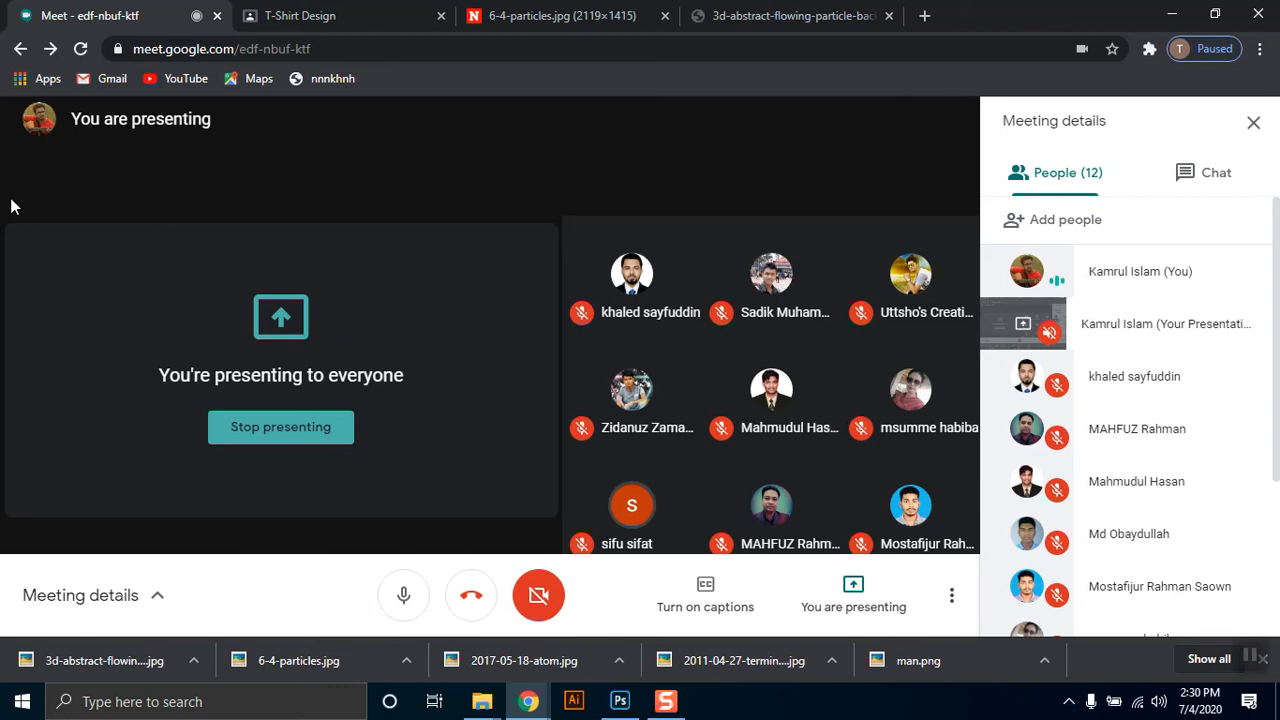
{"action": "left_click", "coordinate": [391, 595]}
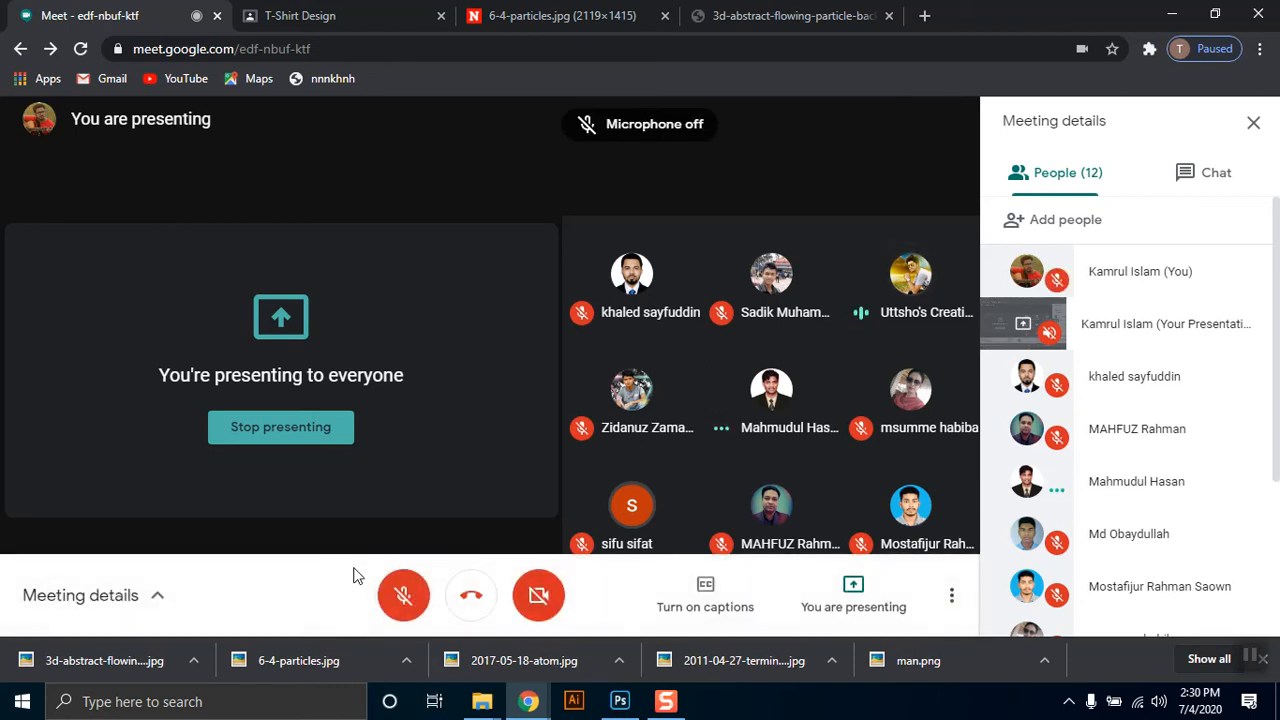
{"action": "left_click", "coordinate": [403, 595]}
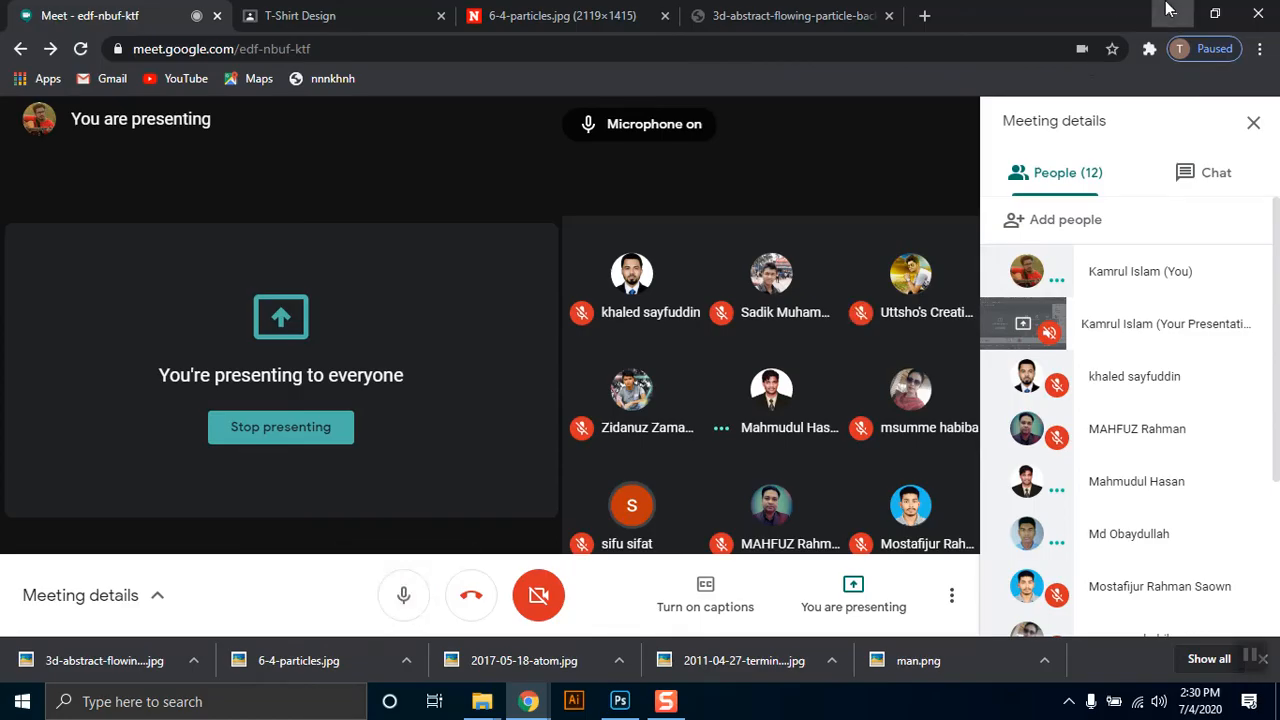
{"action": "left_click", "coordinate": [1168, 11]}
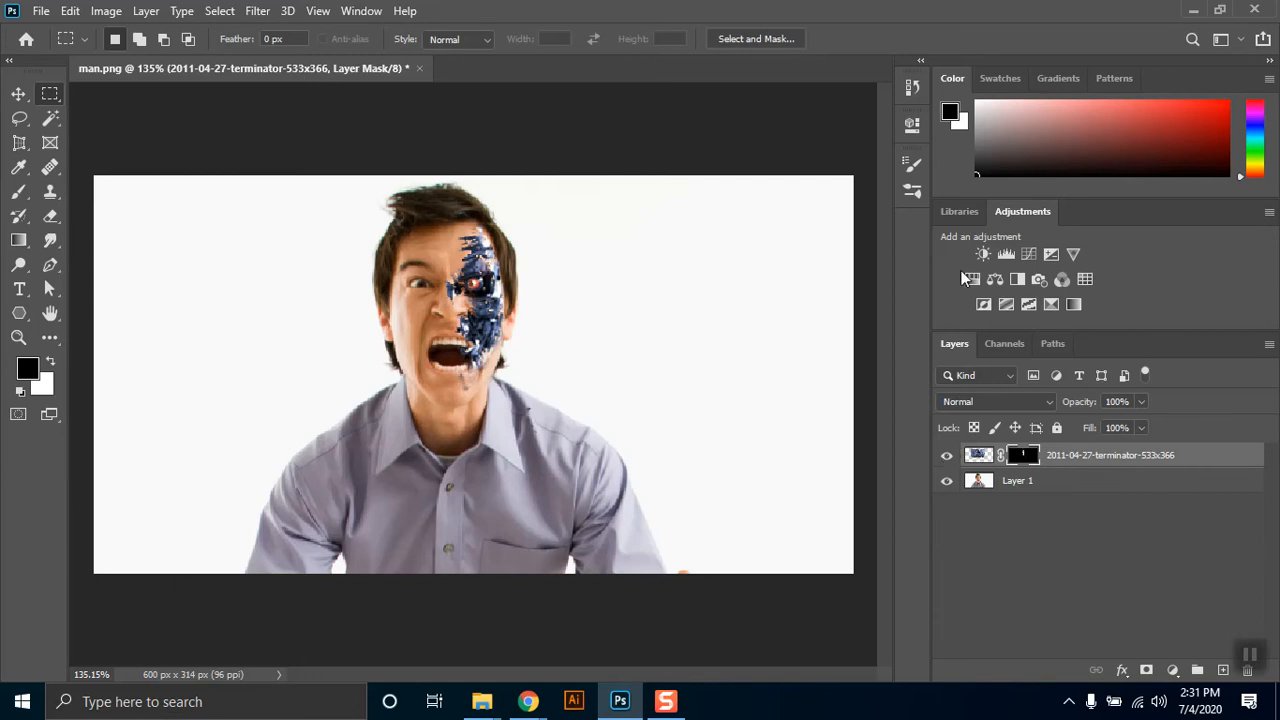
Duplicate the 2011-04-27-terminator-533x366 layer under its default copy name and delete the copy's layer mask.
{"action": "right_click", "coordinate": [1160, 455]}
{"action": "left_click", "coordinate": [1010, 115]}
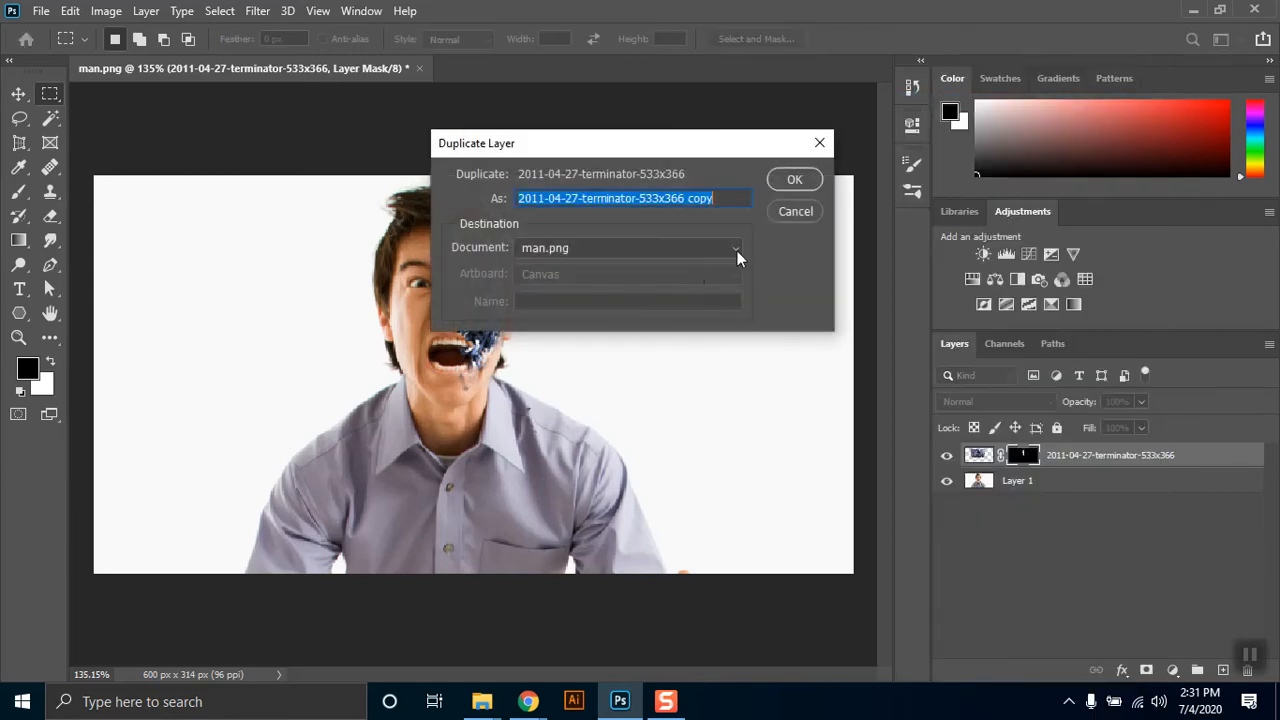
{"action": "left_click", "coordinate": [786, 182]}
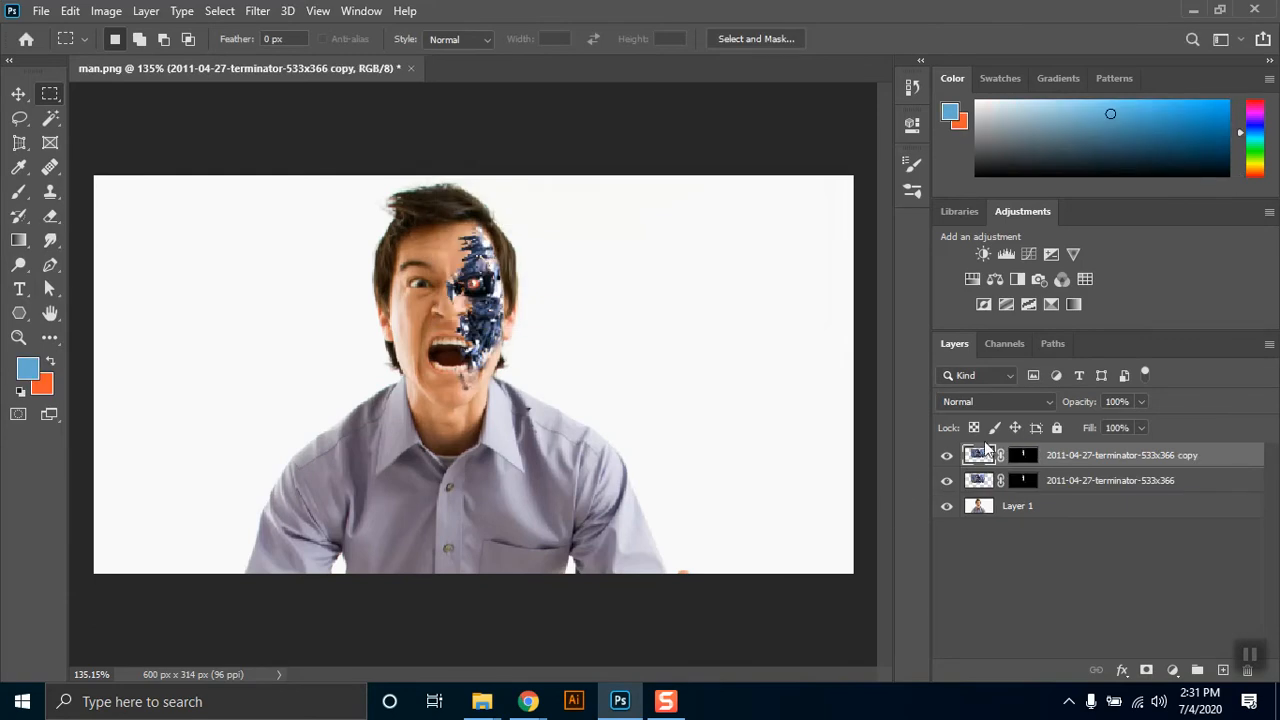
{"action": "left_click", "coordinate": [1024, 456]}
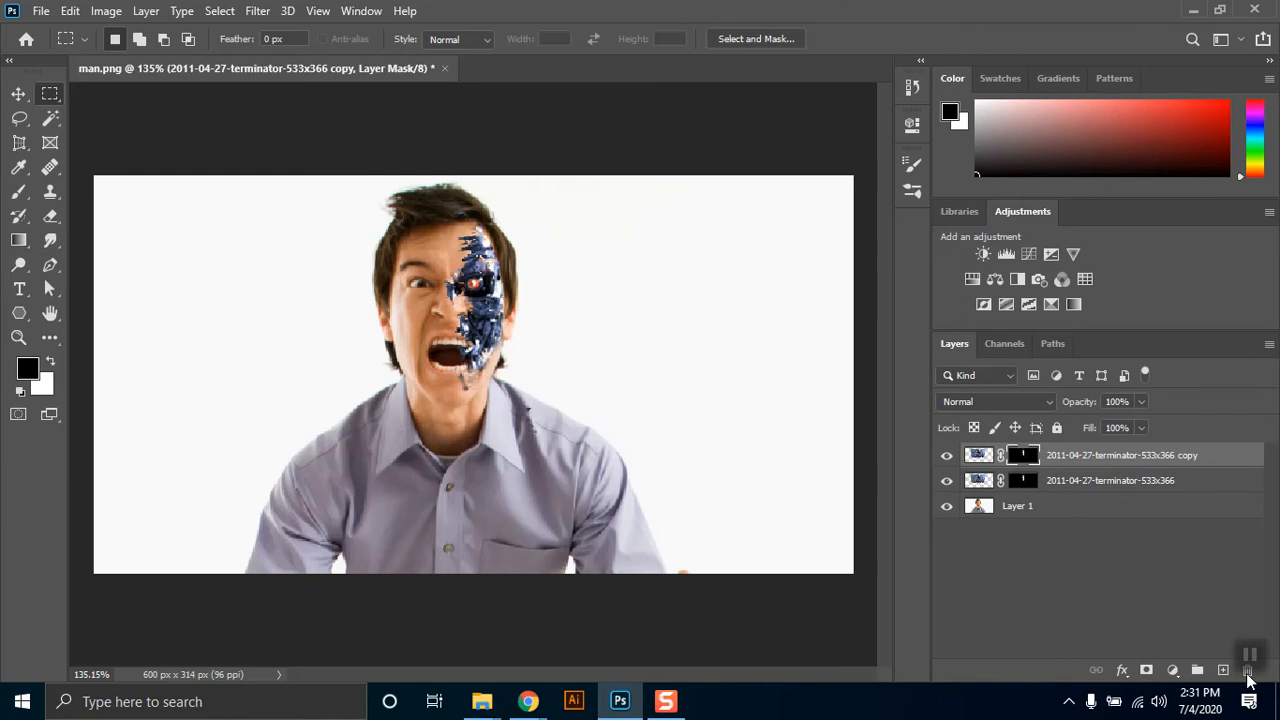
{"action": "right_click", "coordinate": [1012, 457]}
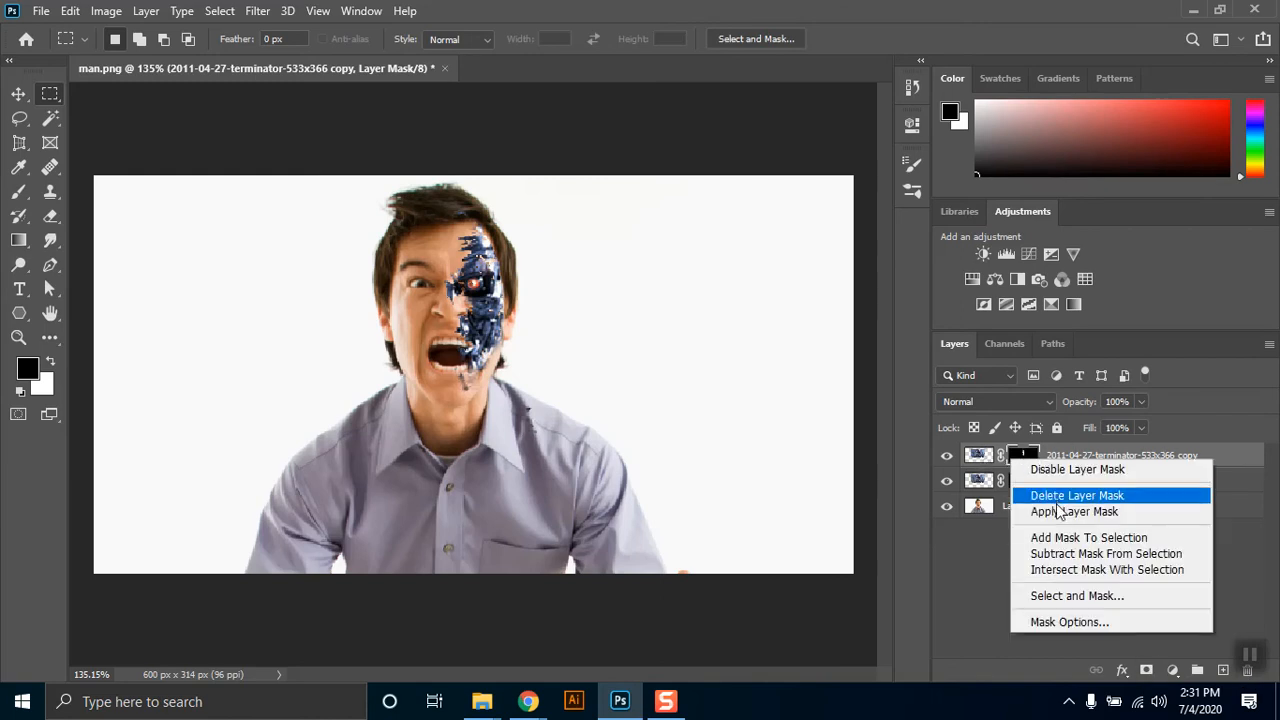
{"action": "left_click", "coordinate": [1058, 498]}
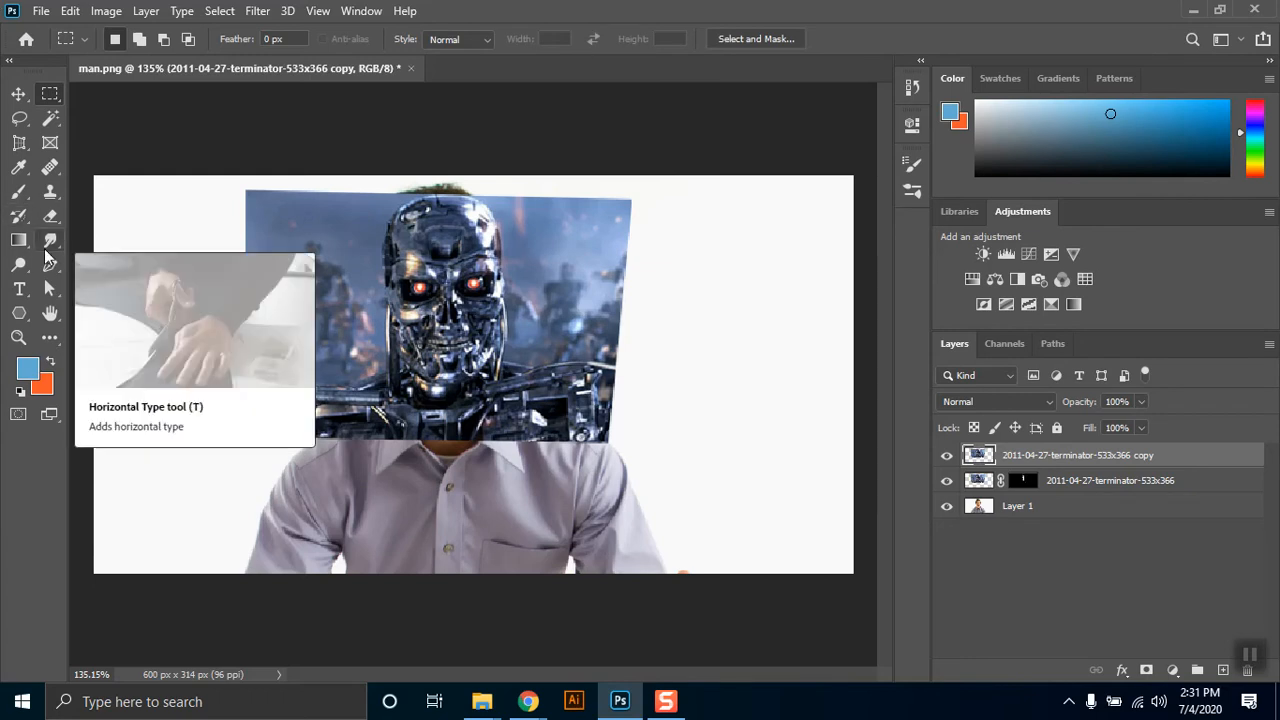
Smear the robot copy's face and background outward to the right with the Smudge tool, using a soft round 37 px brush at 24% strength.
{"action": "left_click", "coordinate": [50, 242]}
{"action": "right_click", "coordinate": [51, 242]}
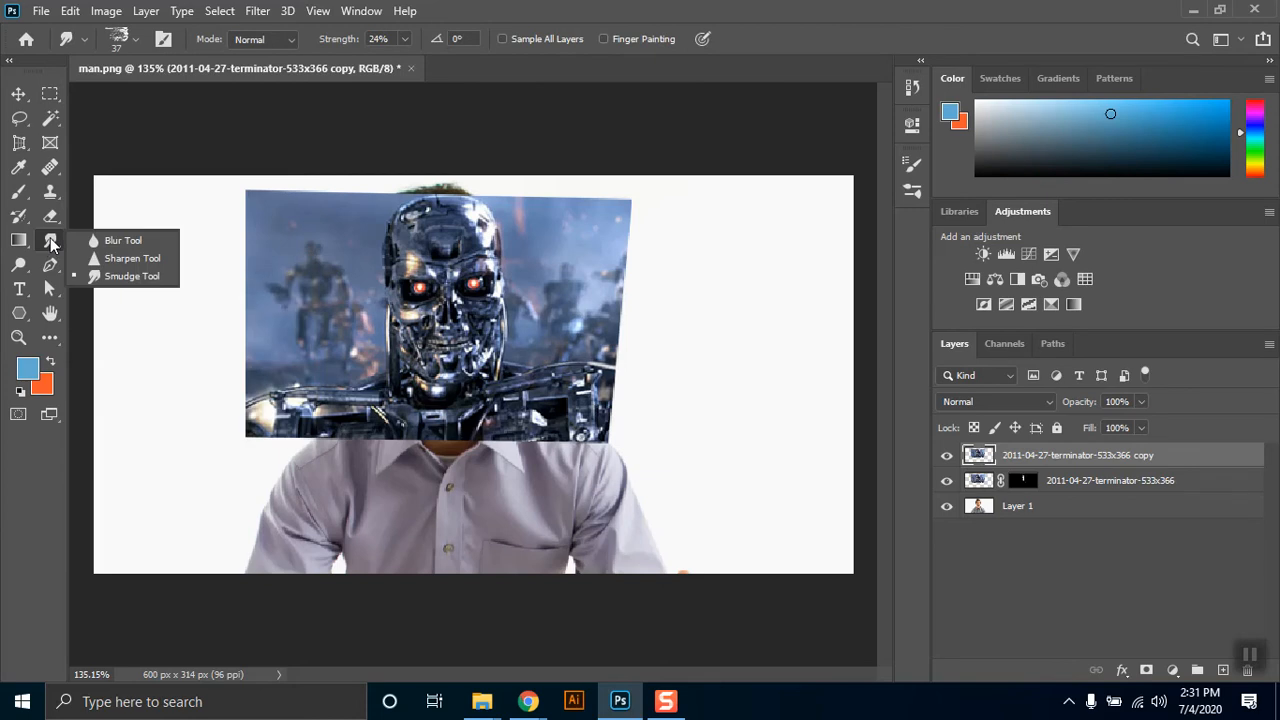
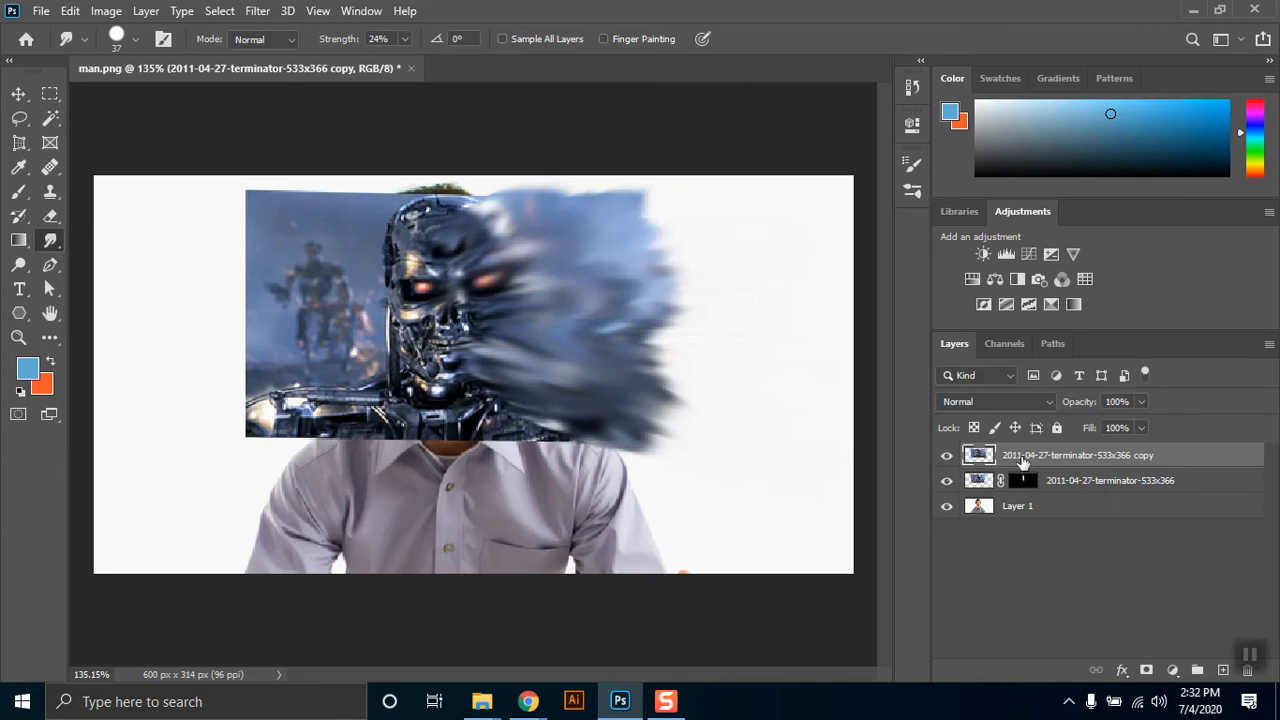
Add a white layer mask to the smudged copy and move that layer below the original terminator layer.
{"action": "left_click", "coordinate": [1146, 669]}
{"action": "left_click_drag", "start_coordinate": [1048, 460], "coordinate": [1101, 496]}
{"action": "left_click", "coordinate": [979, 481]}
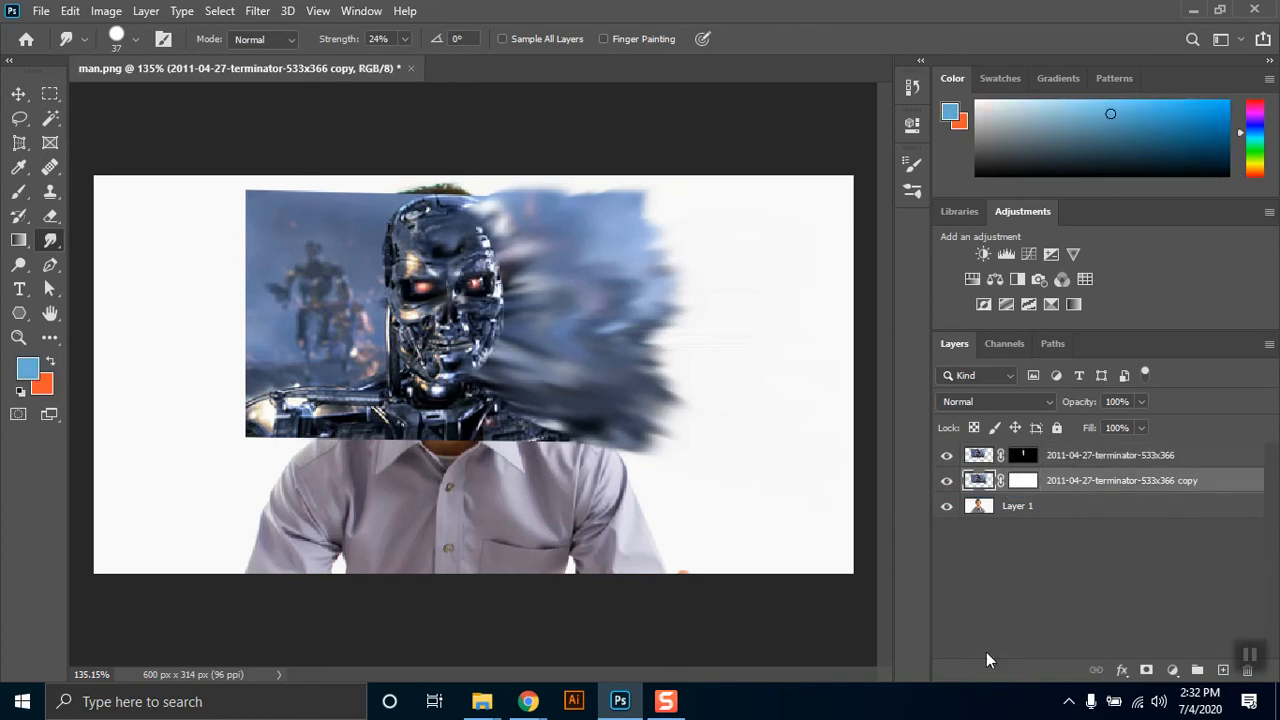
Invert the smudged copy's layer mask to black to hide the whole layer.
{"action": "left_click", "coordinate": [1021, 481]}
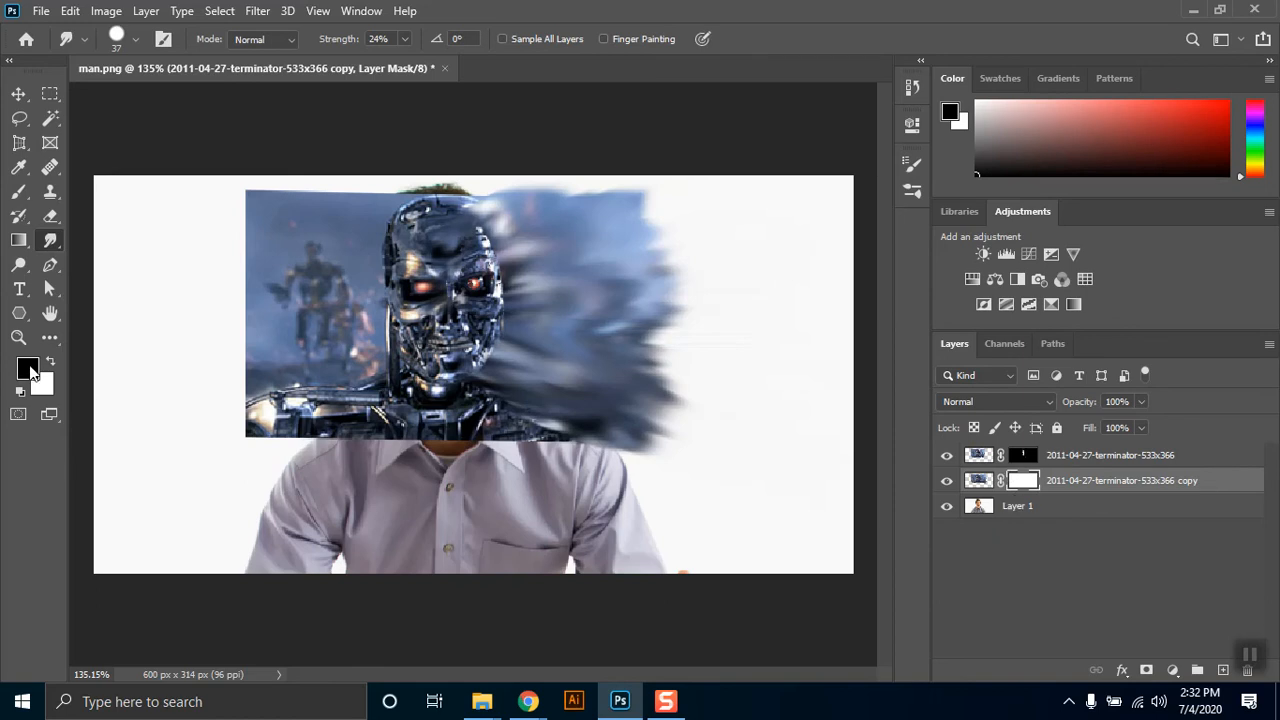
{"action": "key", "text": "ctrl+i"}
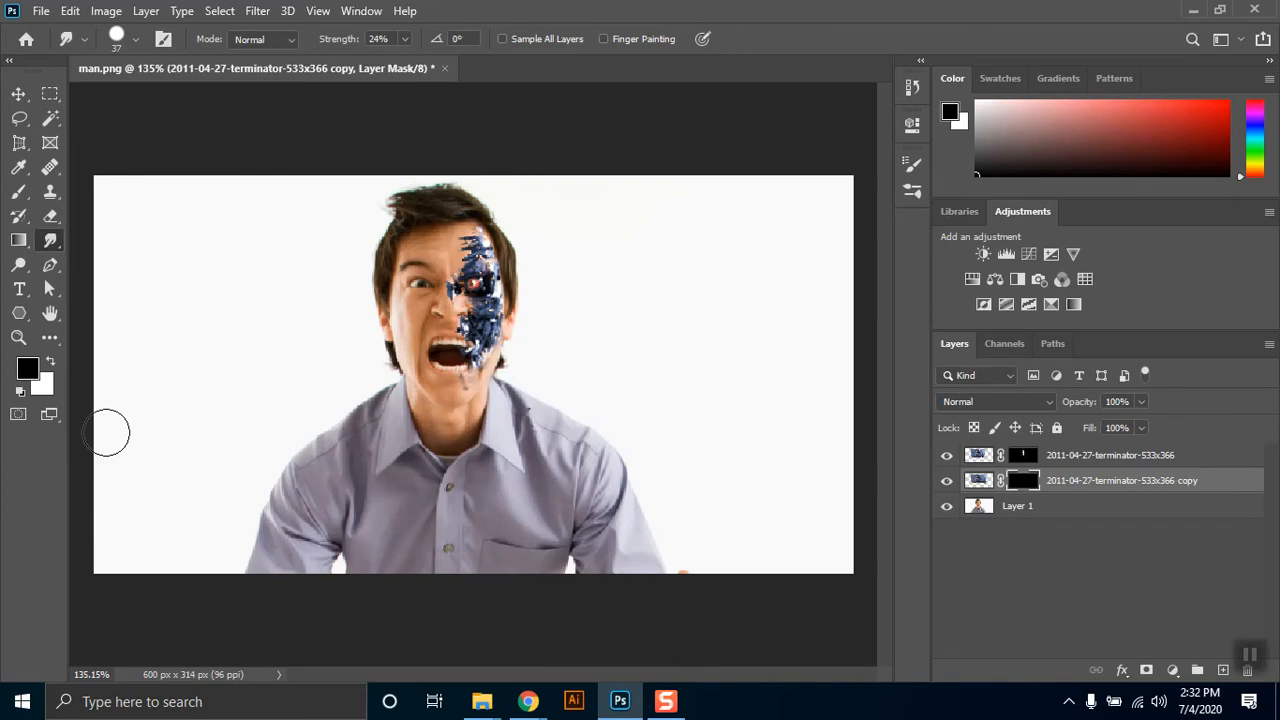
{"action": "key", "text": "ctrl+i"}
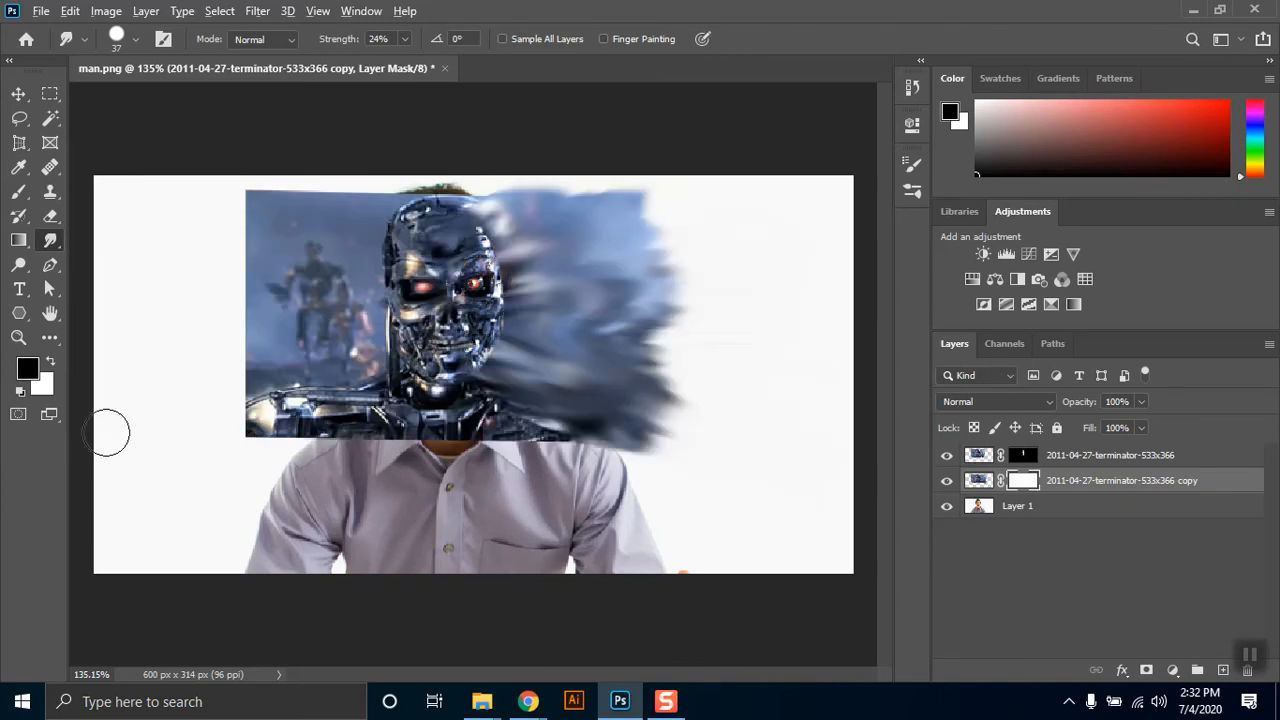
{"action": "key", "text": "ctrl+i"}
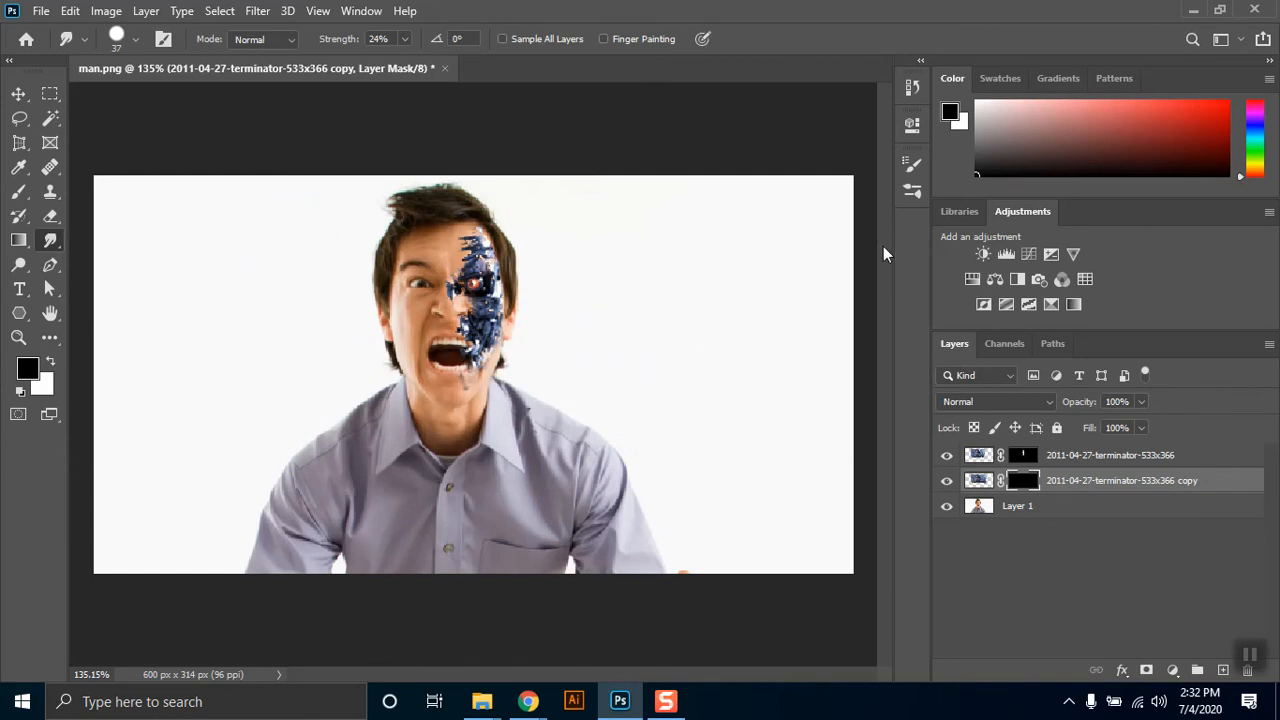
Choose the Stones3 brush from the Imad_brushset collection and set its size to 37 px.
{"action": "left_click", "coordinate": [916, 189]}
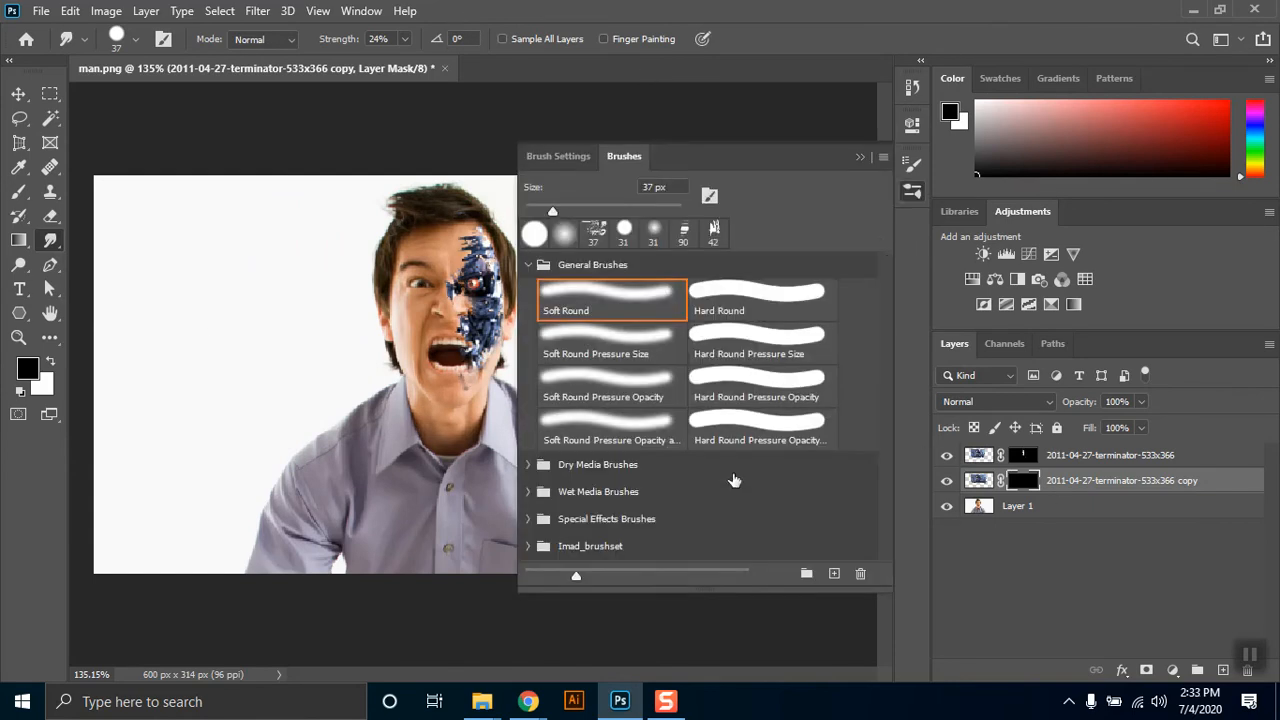
{"action": "left_click", "coordinate": [531, 524]}
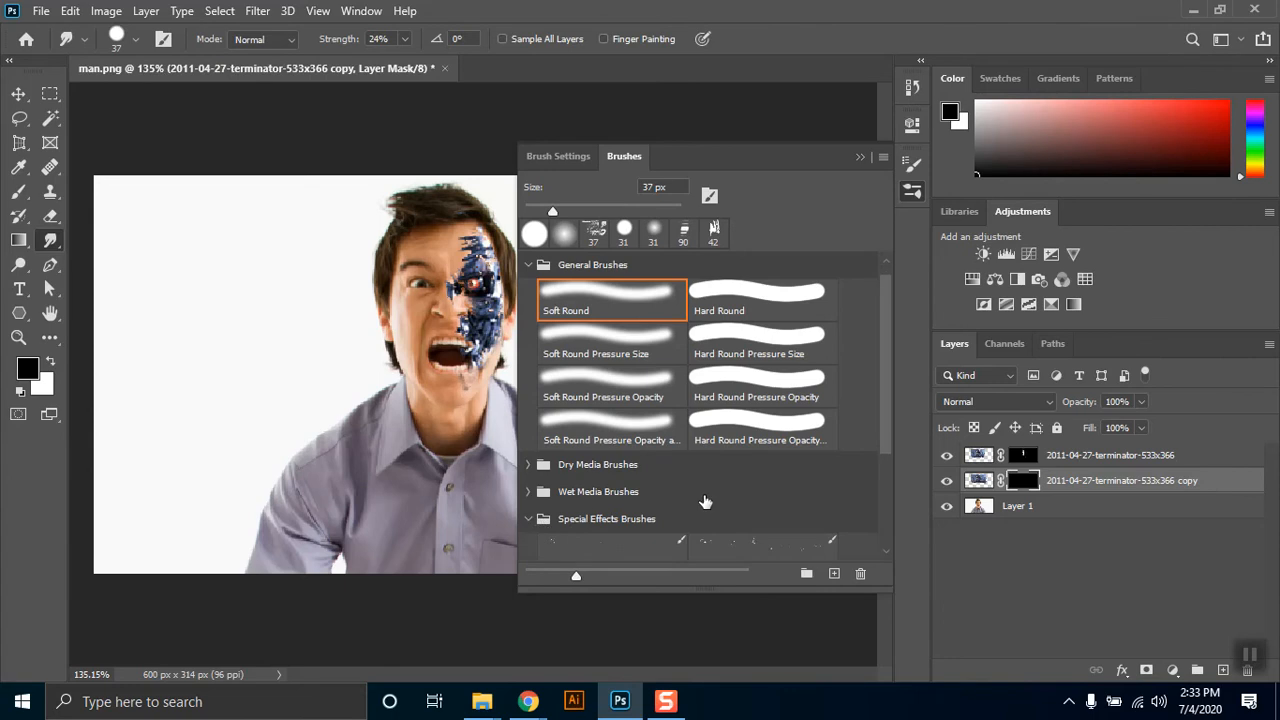
{"action": "scroll", "coordinate": [700, 495], "scroll_direction": "down", "scroll_amount": 3}
{"action": "left_click", "coordinate": [531, 389]}
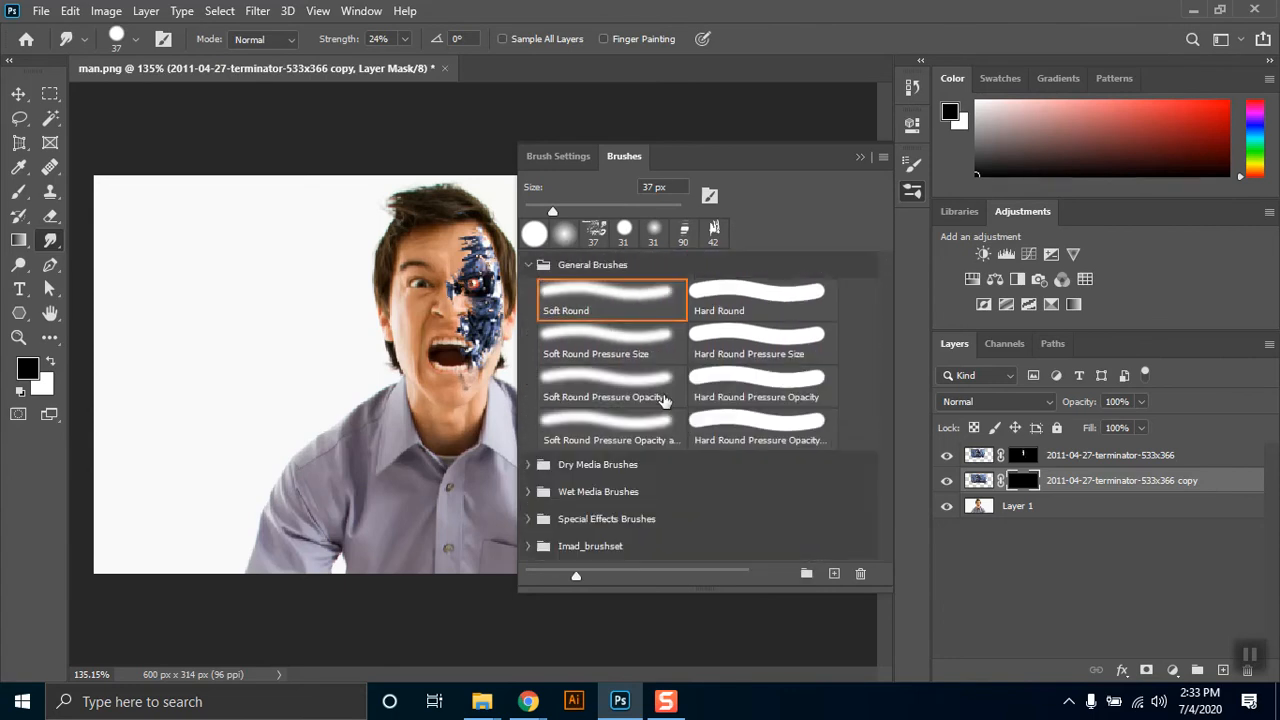
{"action": "left_click", "coordinate": [538, 546]}
{"action": "left_click_drag", "start_coordinate": [882, 269], "coordinate": [893, 335]}
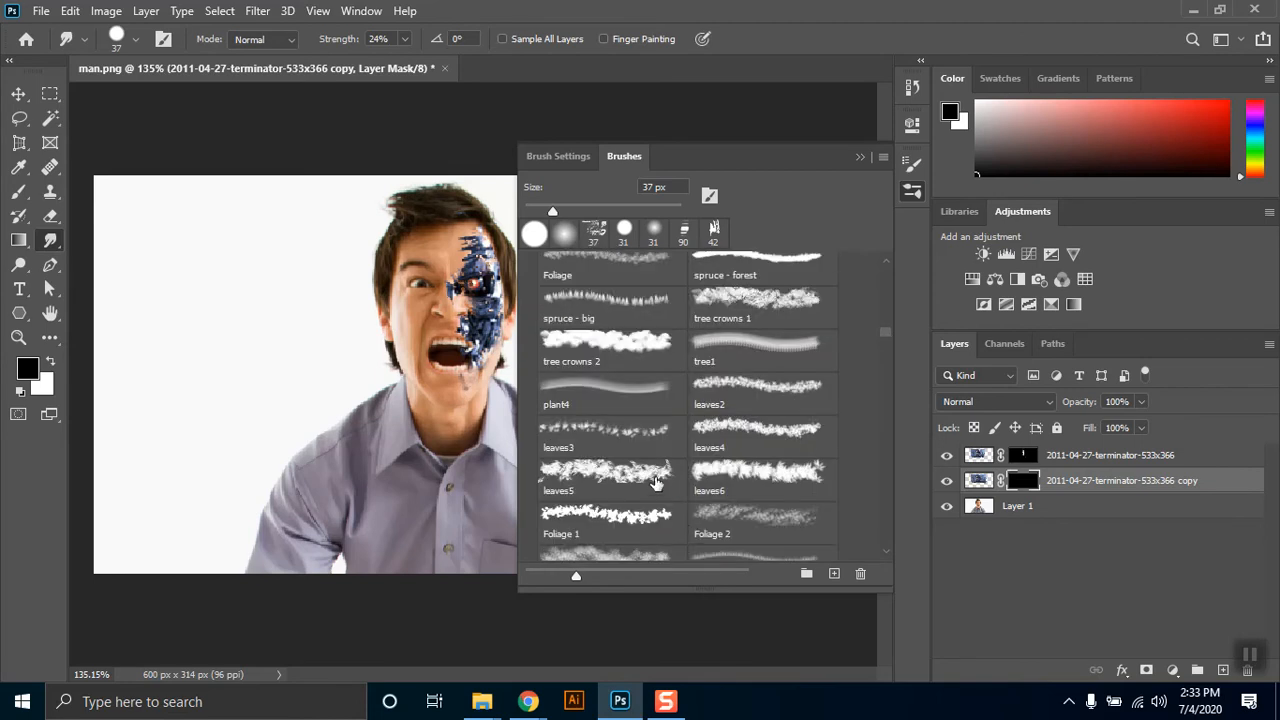
{"action": "scroll", "coordinate": [666, 497], "scroll_direction": "down", "scroll_amount": 1}
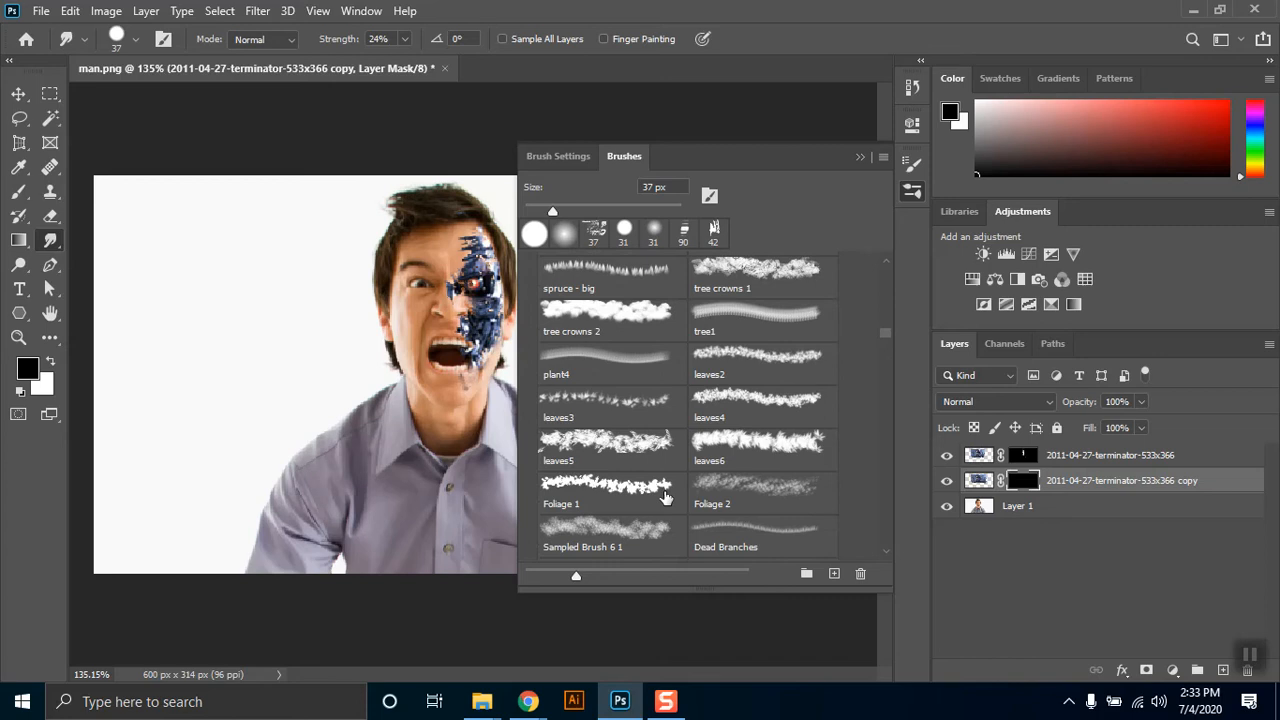
{"action": "scroll", "coordinate": [666, 497], "scroll_direction": "down", "scroll_amount": 5}
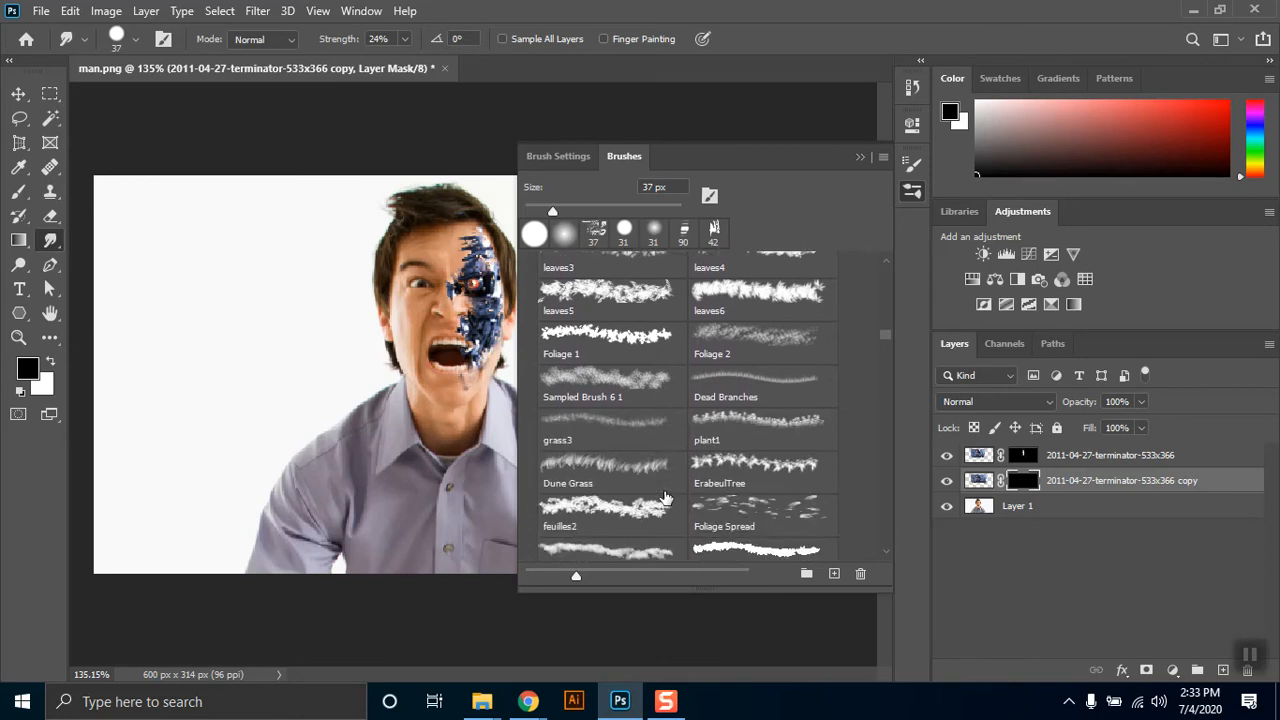
{"action": "scroll", "coordinate": [666, 497], "scroll_direction": "down", "scroll_amount": 4}
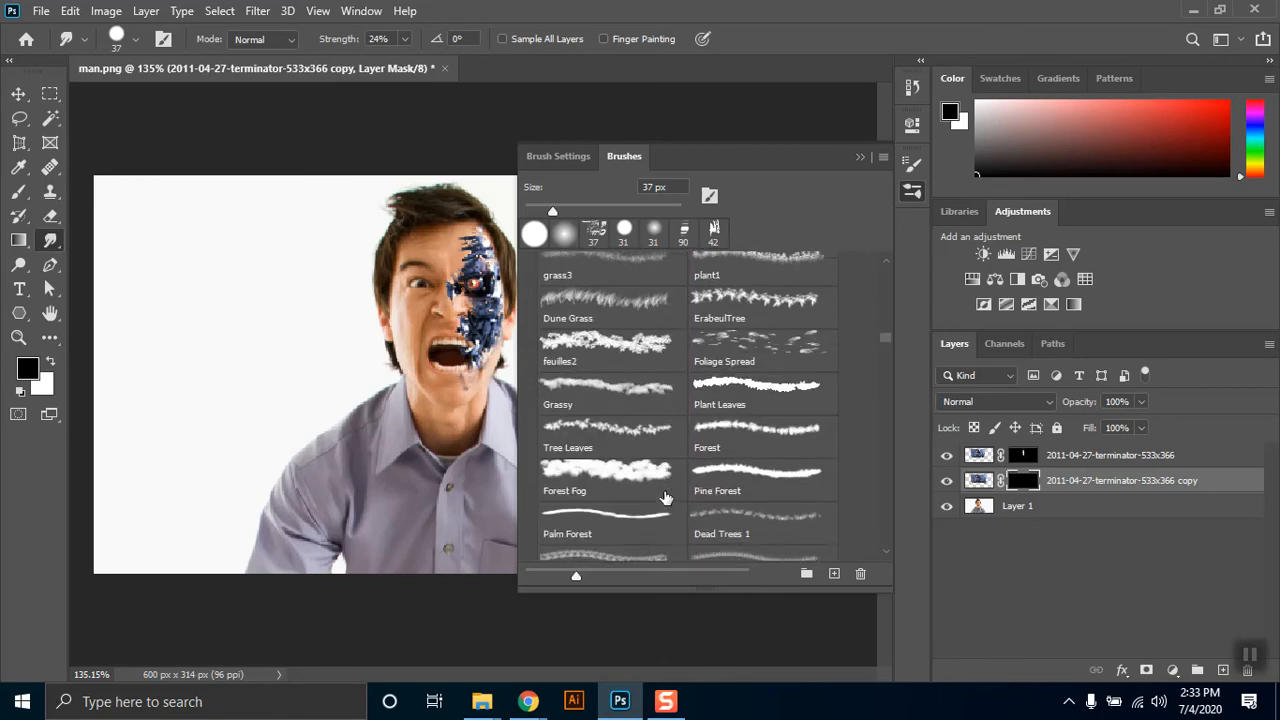
{"action": "scroll", "coordinate": [666, 497], "scroll_direction": "down", "scroll_amount": 2}
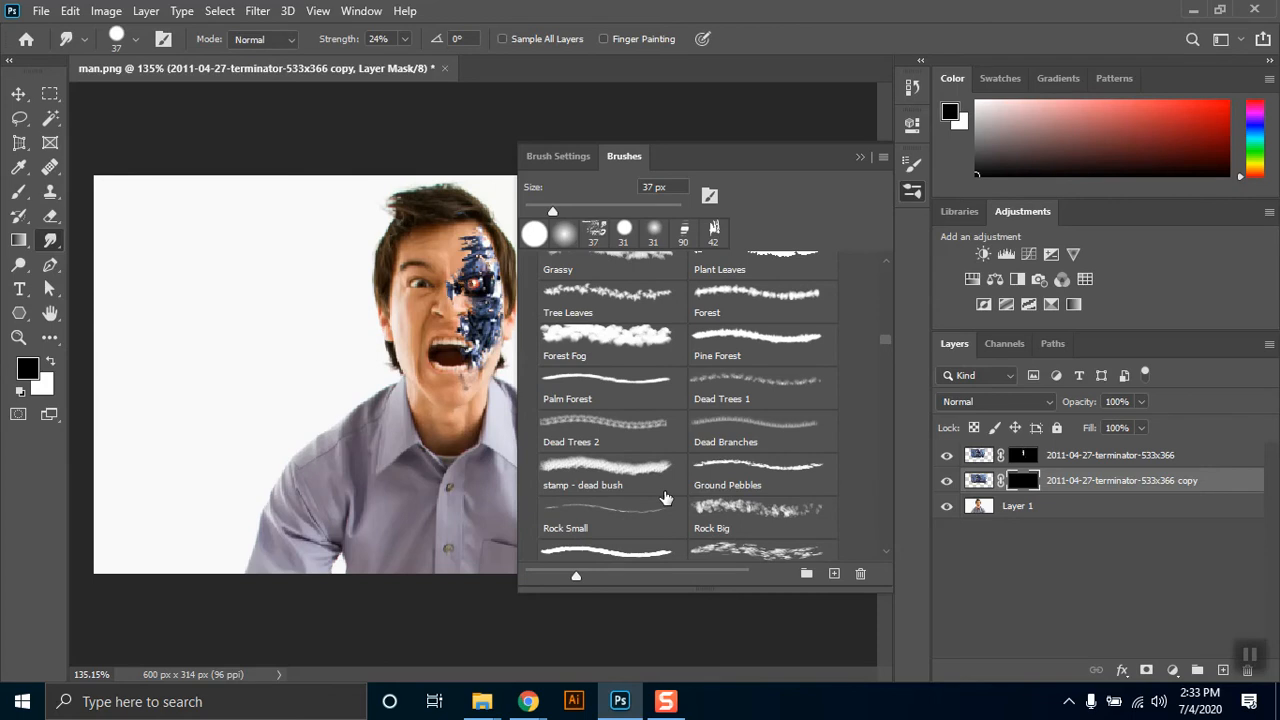
{"action": "scroll", "coordinate": [666, 497], "scroll_direction": "down", "scroll_amount": 1}
{"action": "scroll", "coordinate": [666, 497], "scroll_direction": "down", "scroll_amount": 1}
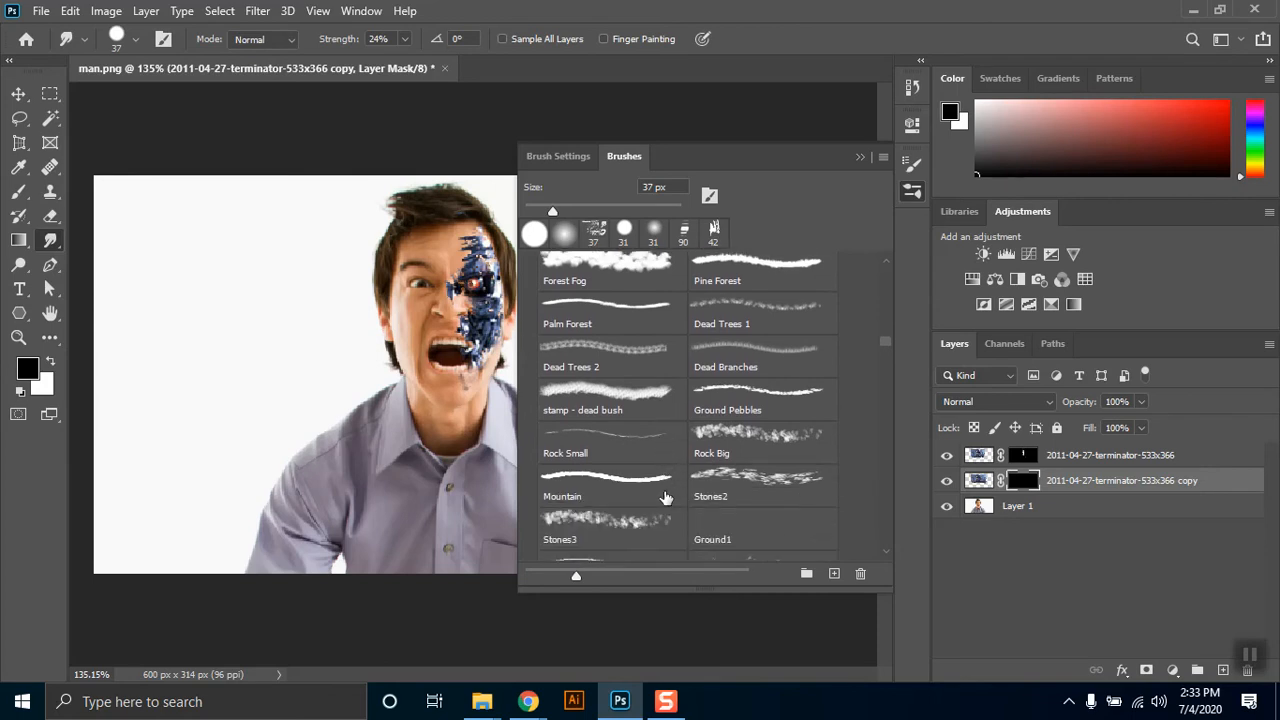
{"action": "left_click", "coordinate": [666, 497]}
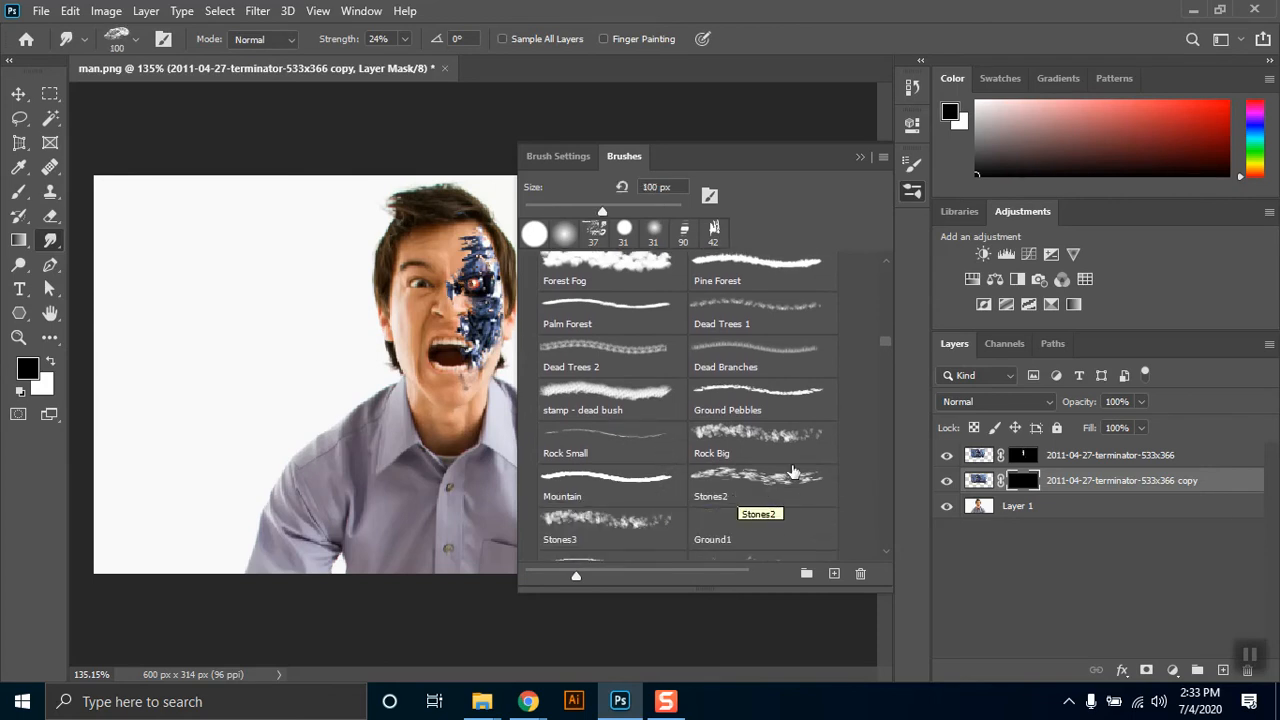
{"action": "left_click", "coordinate": [614, 524]}
{"action": "right_click", "coordinate": [336, 318]}
{"action": "left_click_drag", "start_coordinate": [445, 353], "coordinate": [436, 354]}
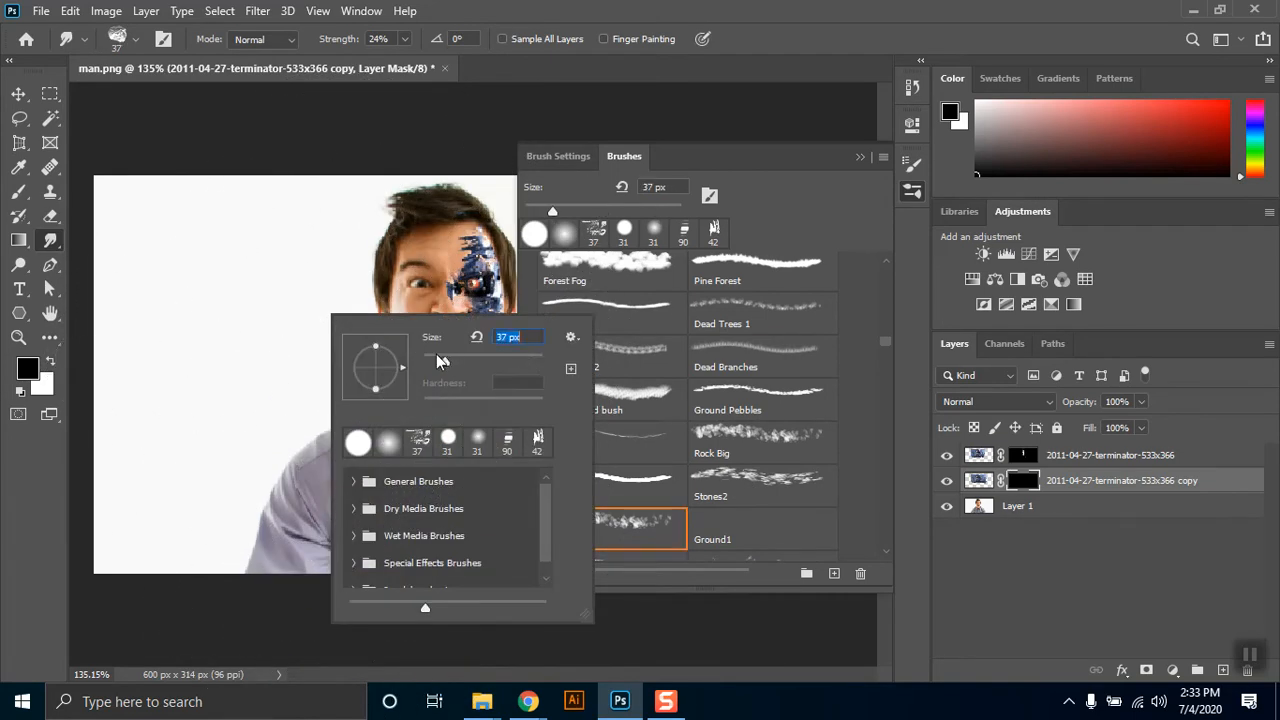
Make white the foreground colour and set the Stones3 brush size to 45 px.
{"action": "left_click", "coordinate": [860, 157]}
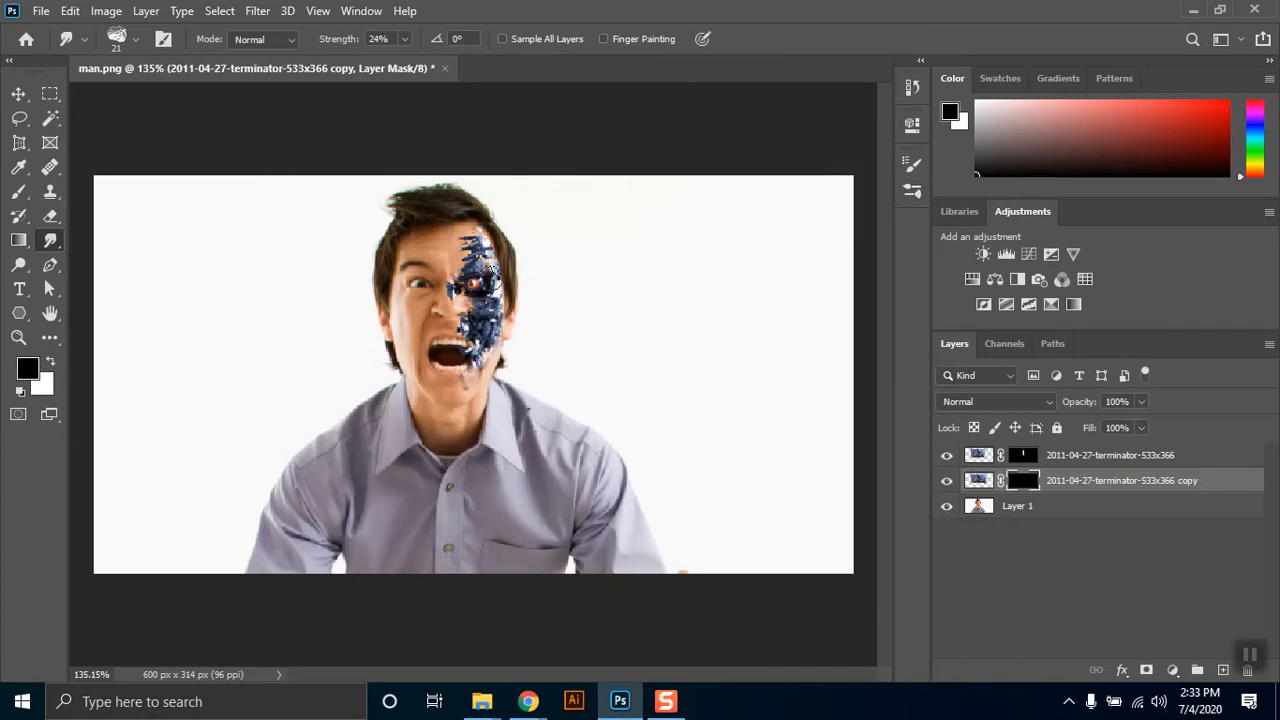
{"action": "key", "text": "x"}
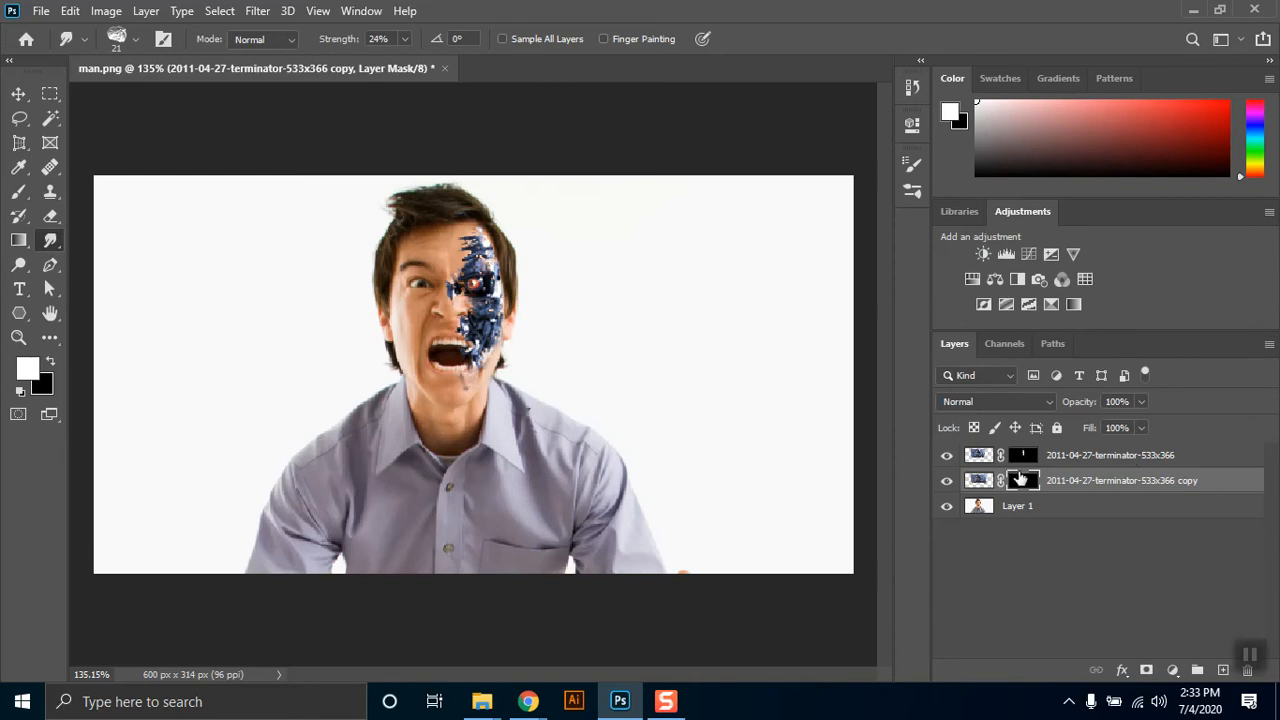
{"action": "right_click", "coordinate": [590, 268]}
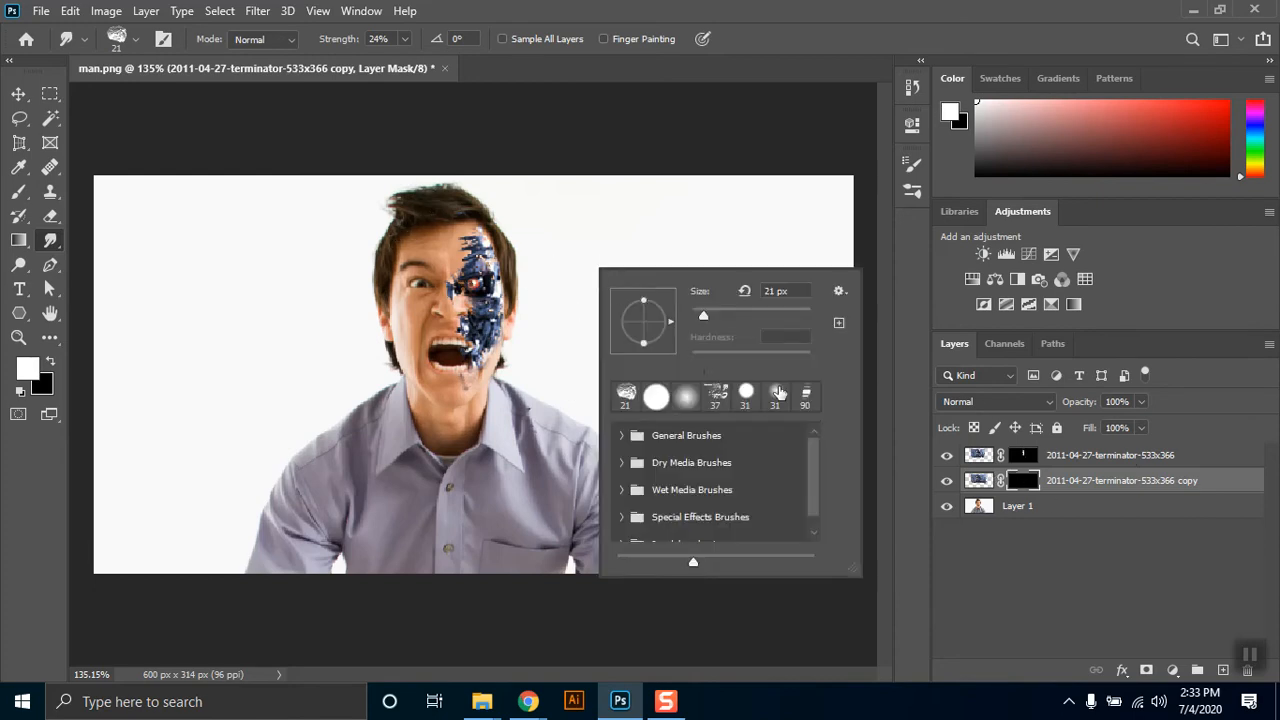
{"action": "left_click", "coordinate": [718, 310]}
{"action": "left_click", "coordinate": [510, 254]}
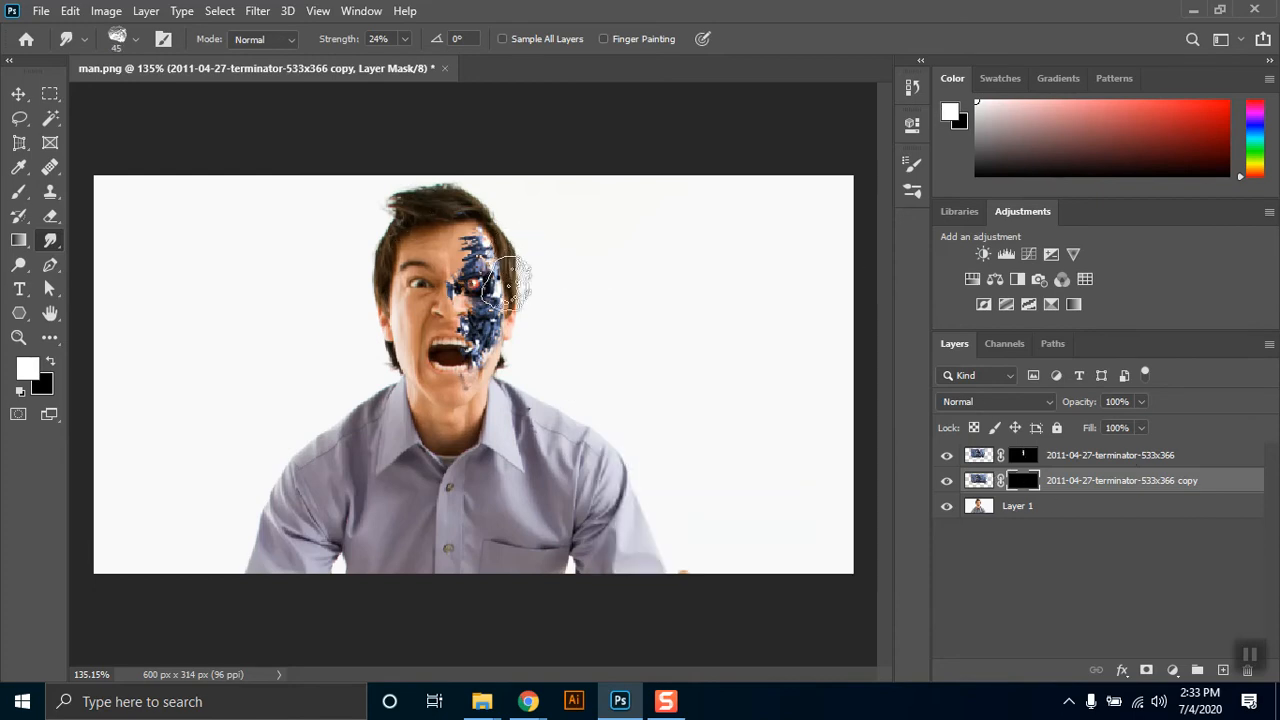
Choose the Mist brush for the Smudge tool and set its size to 92 px.
{"action": "right_click", "coordinate": [620, 280]}
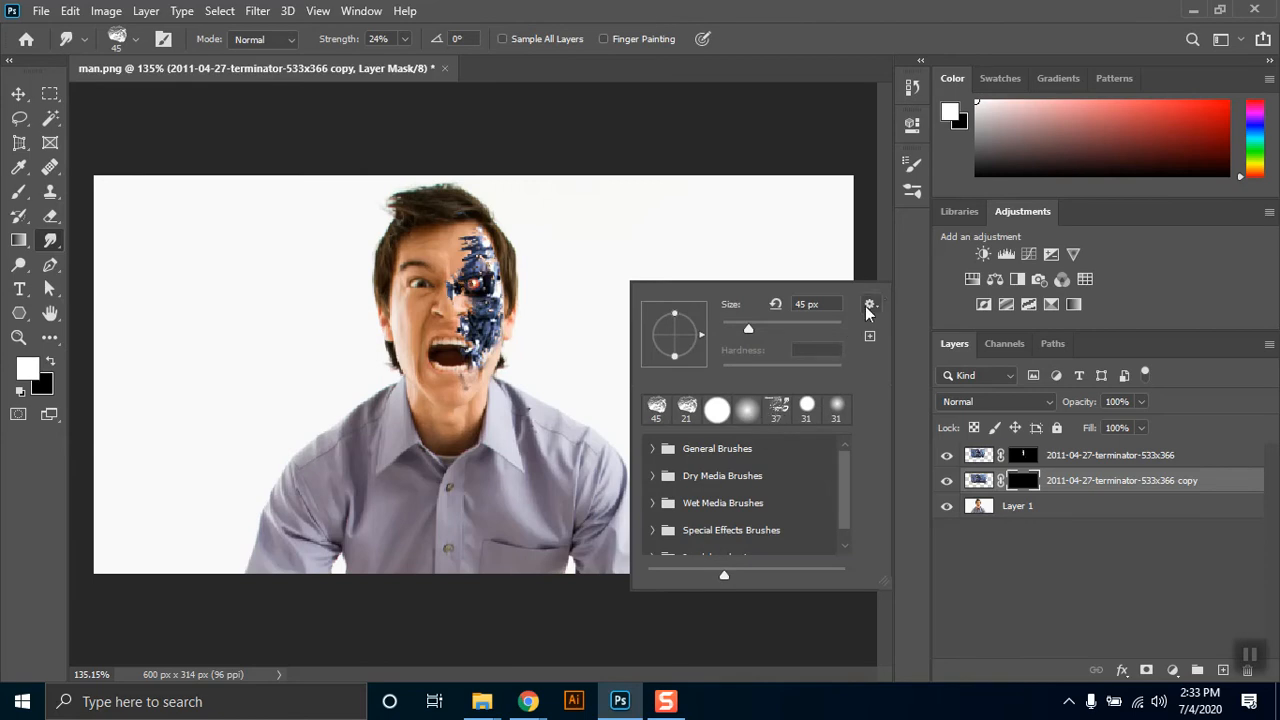
{"action": "left_click", "coordinate": [916, 197]}
{"action": "scroll", "coordinate": [775, 498], "scroll_direction": "down", "scroll_amount": 2}
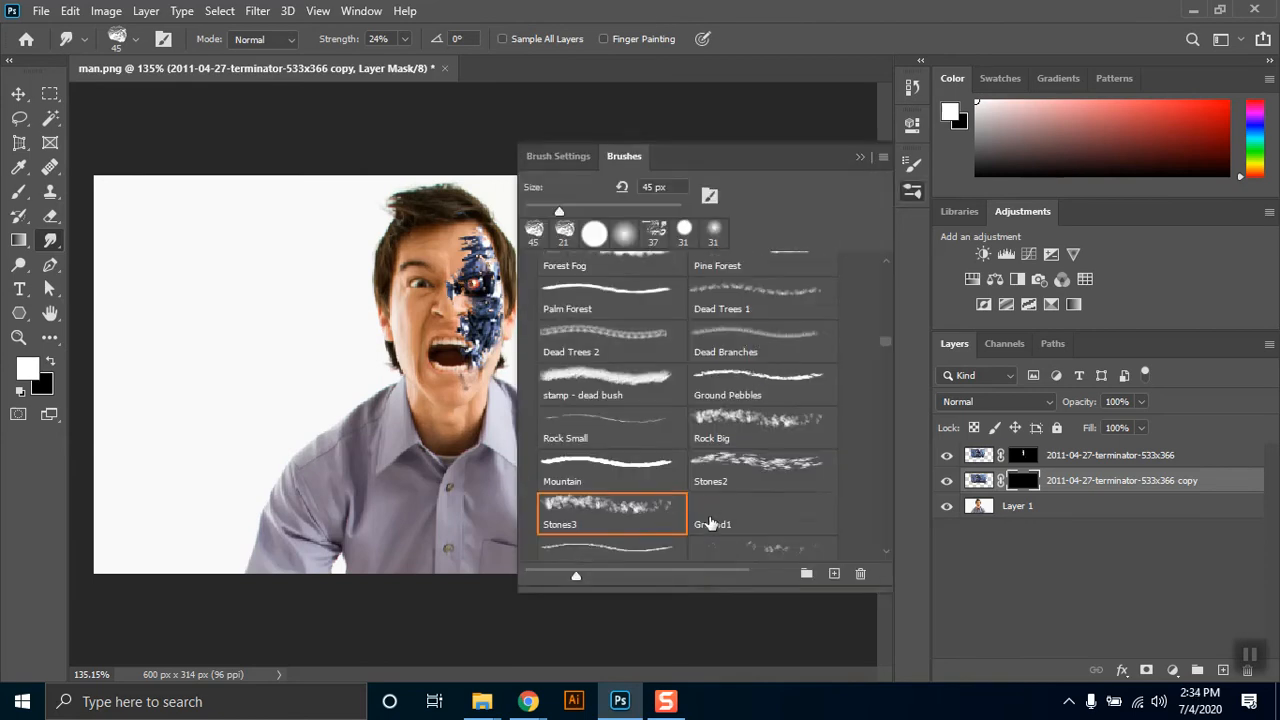
{"action": "scroll", "coordinate": [775, 498], "scroll_direction": "down", "scroll_amount": 5}
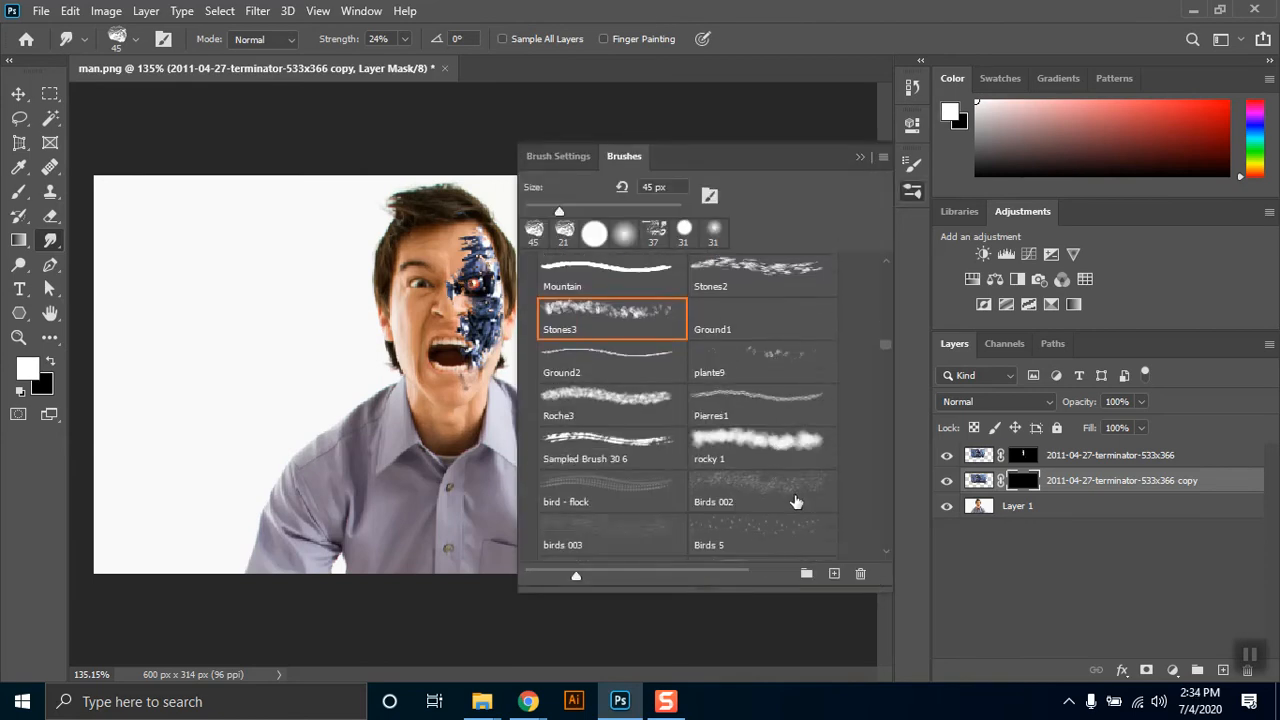
{"action": "scroll", "coordinate": [746, 471], "scroll_direction": "down", "scroll_amount": 1}
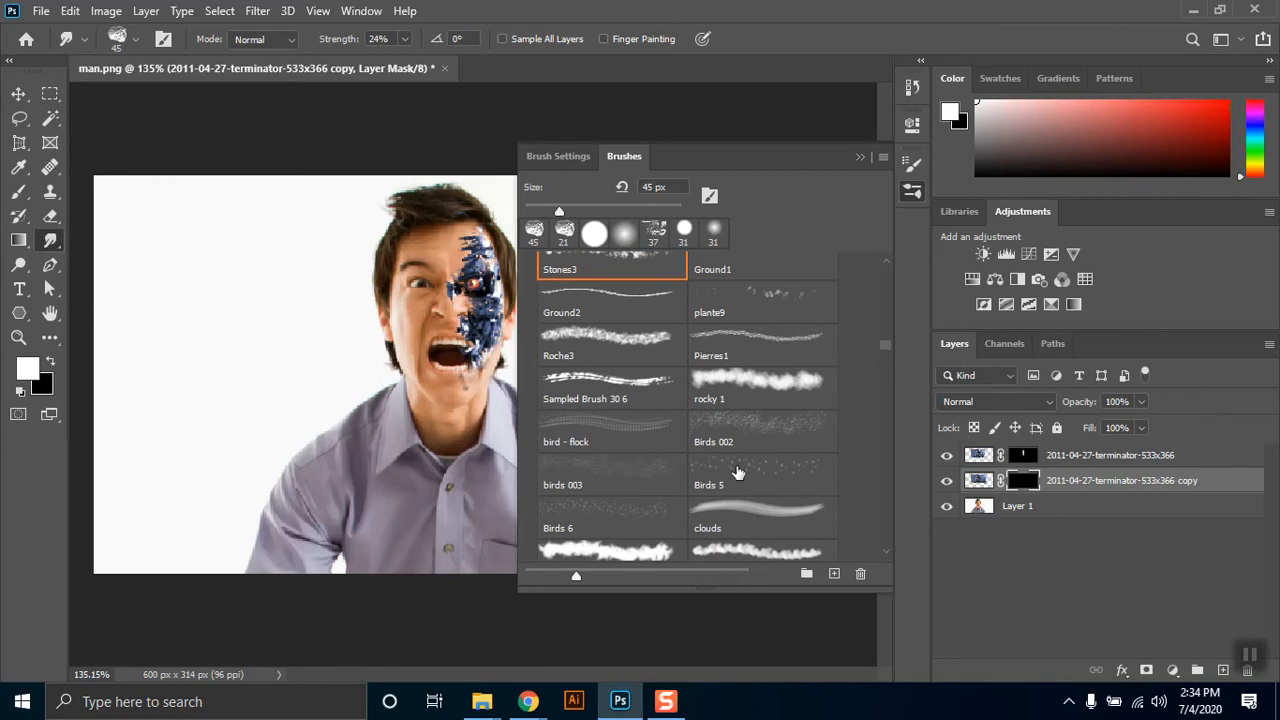
{"action": "scroll", "coordinate": [737, 471], "scroll_direction": "down", "scroll_amount": 3}
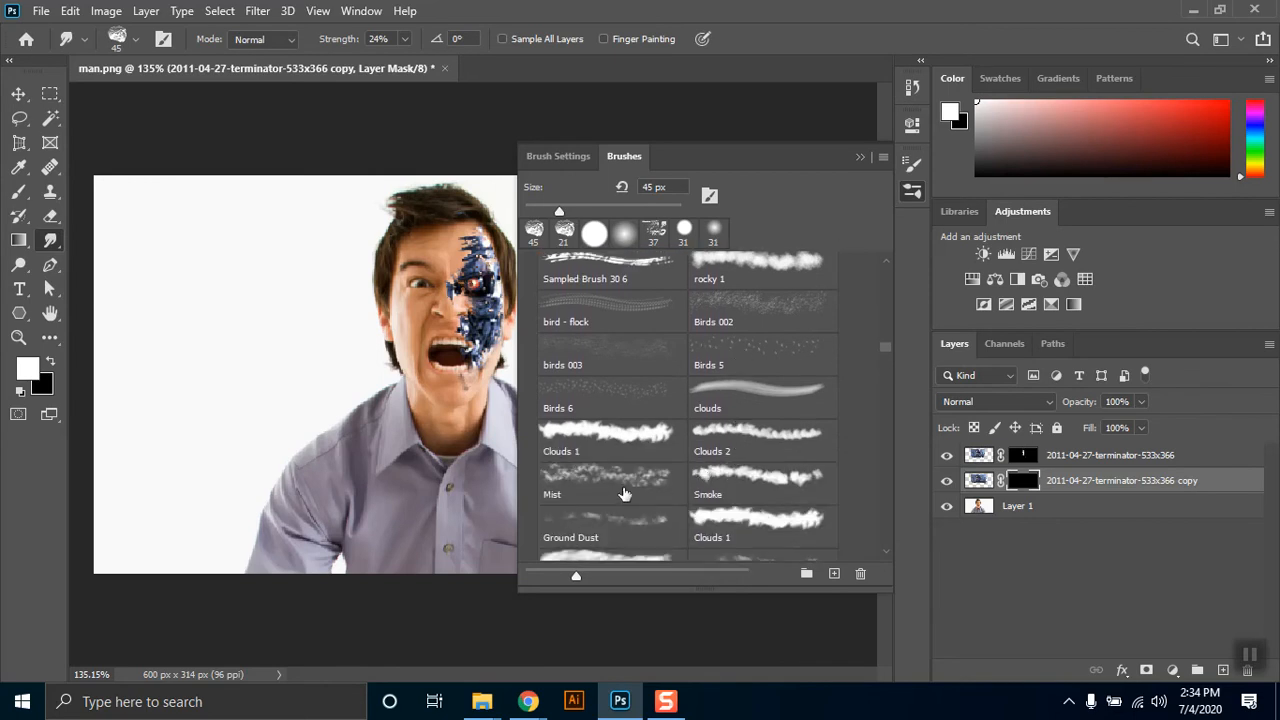
{"action": "left_click", "coordinate": [624, 494]}
{"action": "right_click", "coordinate": [451, 344]}
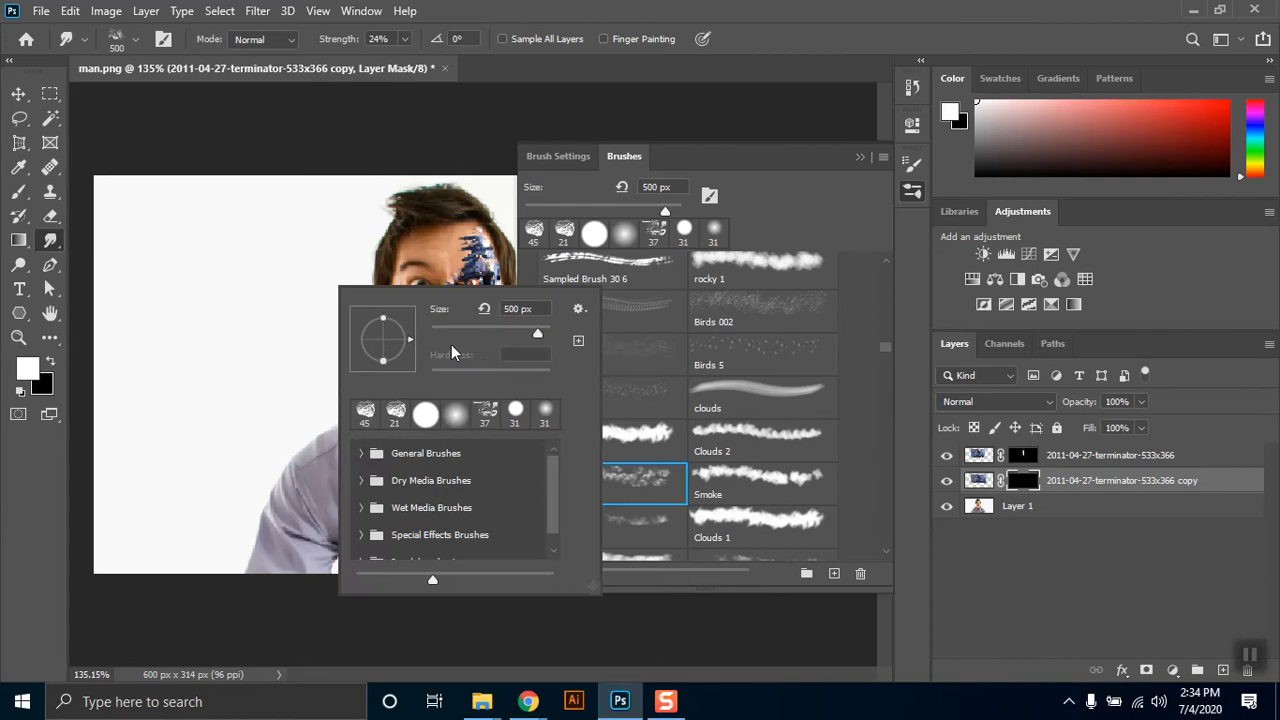
{"action": "left_click_drag", "start_coordinate": [452, 338], "coordinate": [485, 334]}
{"action": "left_click", "coordinate": [861, 158]}
{"action": "left_click", "coordinate": [861, 158]}
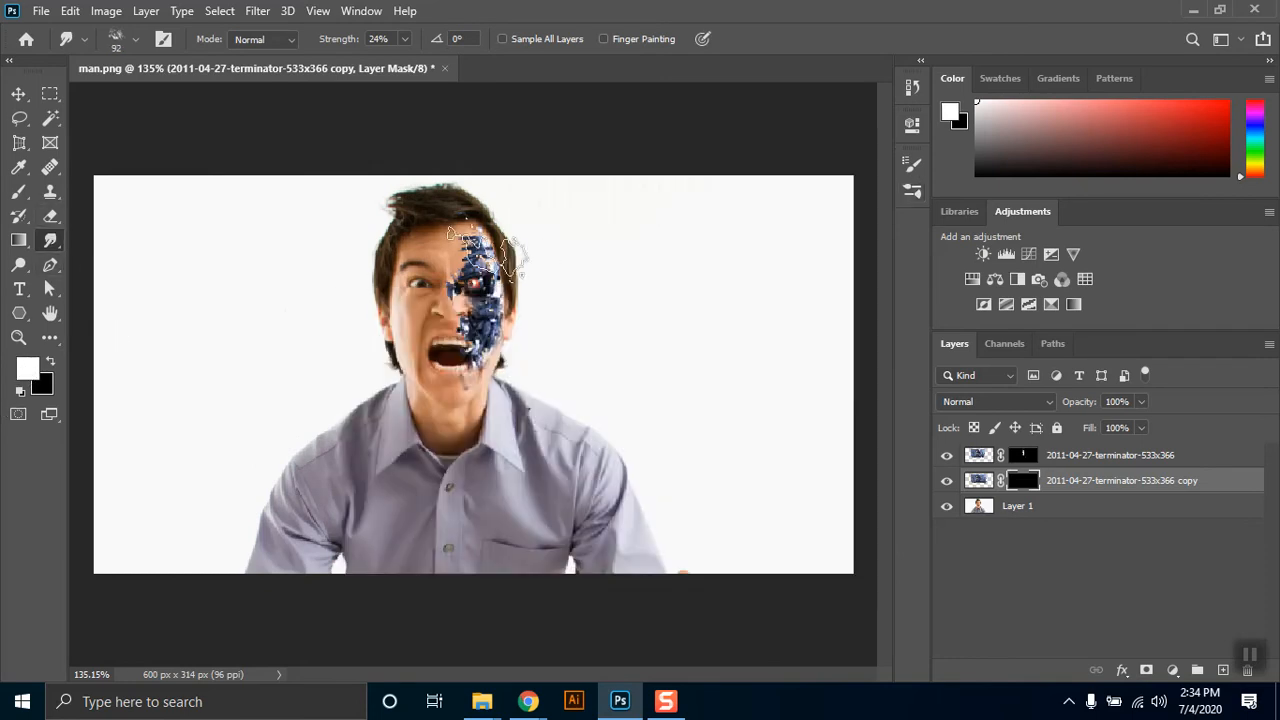
Switch to the Brush tool, choose the Mist brush and set its size to 47 px.
{"action": "left_click", "coordinate": [21, 192]}
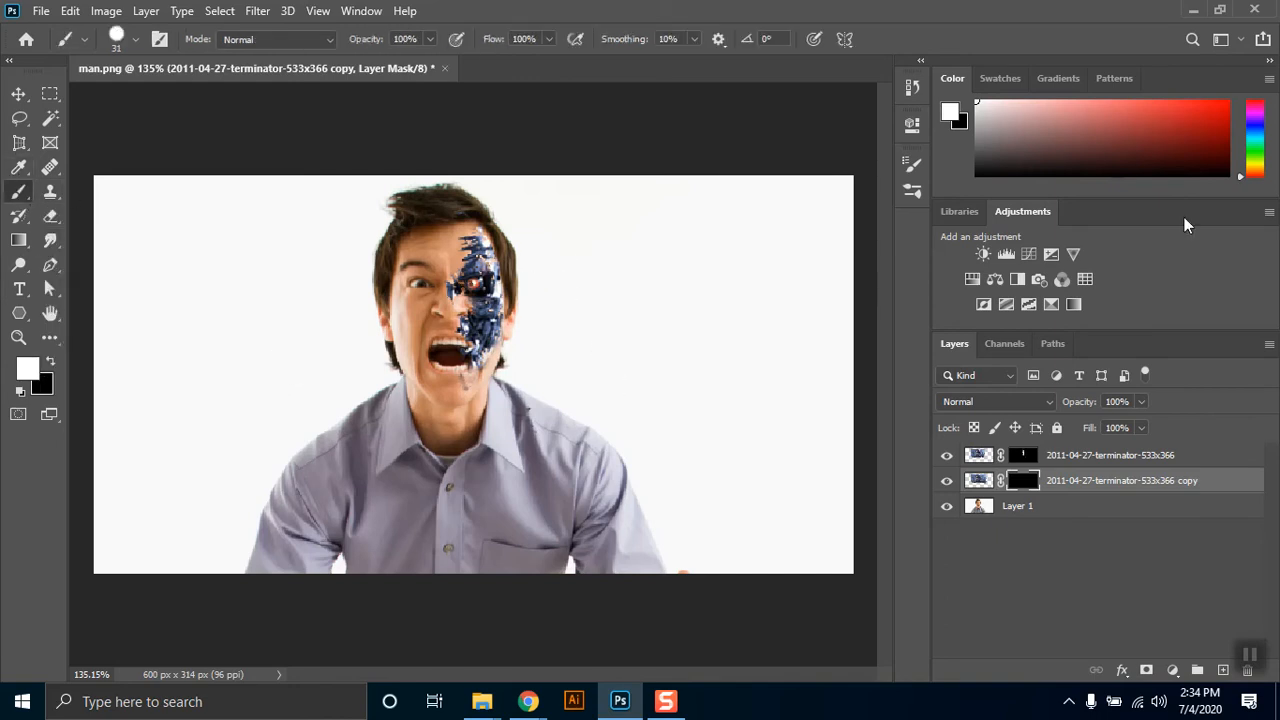
{"action": "left_click", "coordinate": [912, 189]}
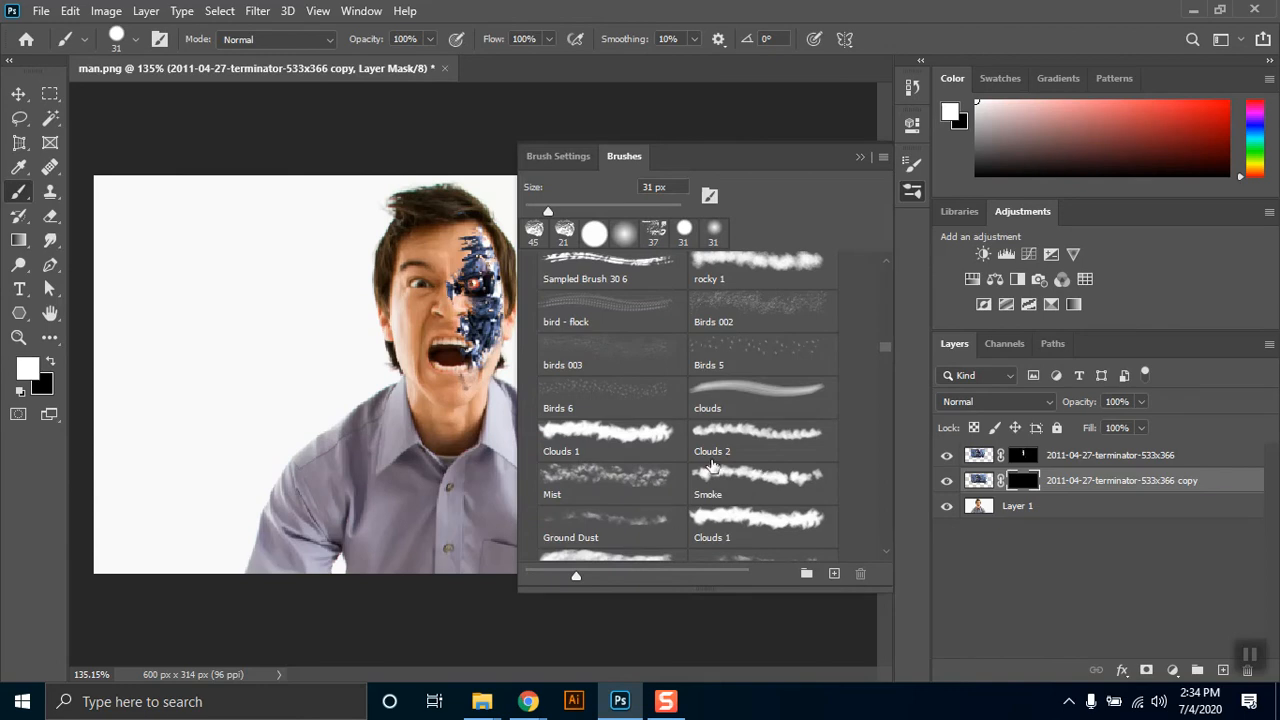
{"action": "left_click", "coordinate": [615, 432]}
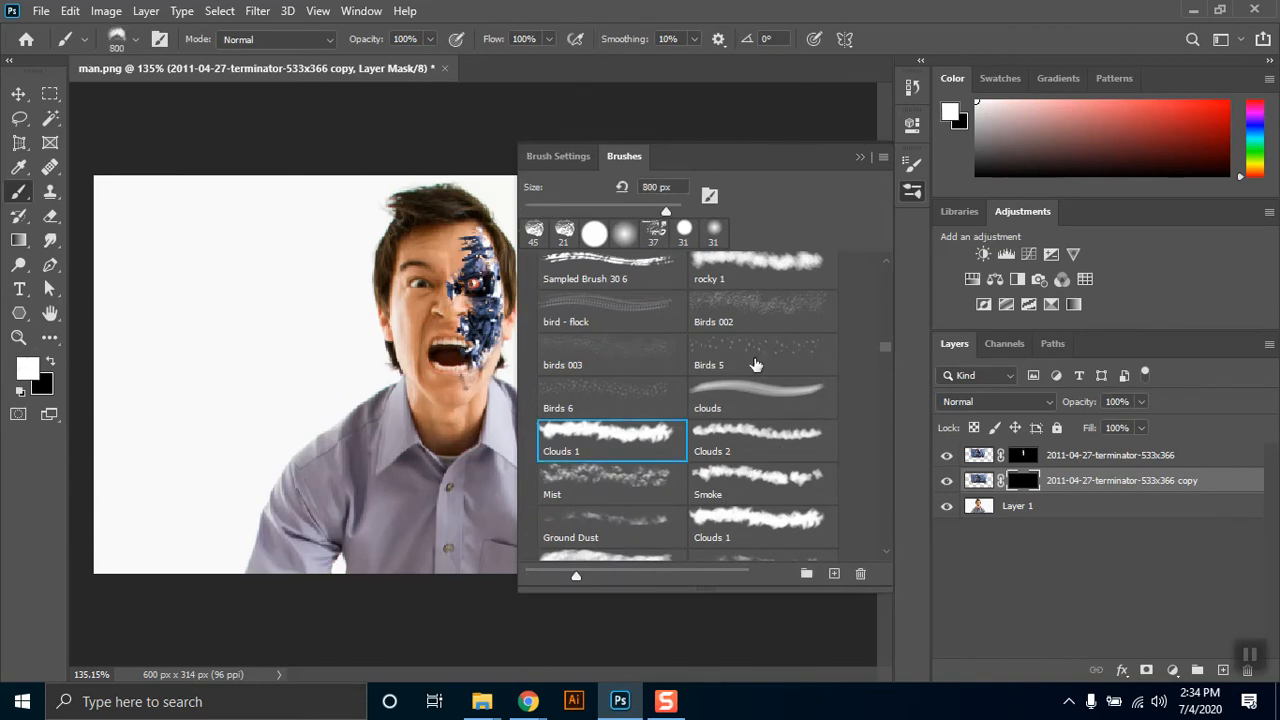
{"action": "scroll", "coordinate": [716, 437], "scroll_direction": "down", "scroll_amount": 1}
{"action": "left_click", "coordinate": [638, 448]}
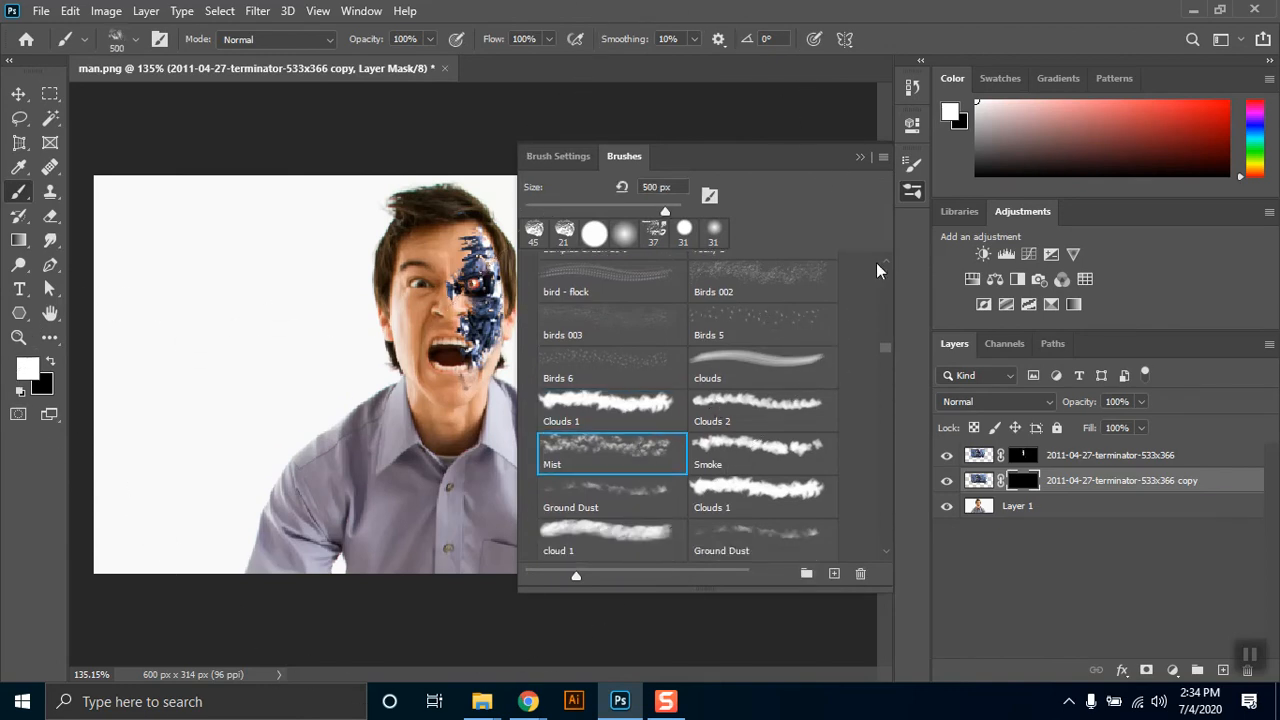
{"action": "left_click", "coordinate": [859, 156]}
{"action": "right_click", "coordinate": [578, 300]}
{"action": "left_click", "coordinate": [697, 342]}
Try white Mist brush dabs beside the robot half of the face on the smudged copy's mask, and return the mask to solid black.
{"action": "left_click", "coordinate": [522, 250]}
{"action": "left_click", "coordinate": [506, 233]}
{"action": "left_click", "coordinate": [507, 261]}
{"action": "left_click", "coordinate": [526, 277]}
{"action": "left_click", "coordinate": [529, 329]}
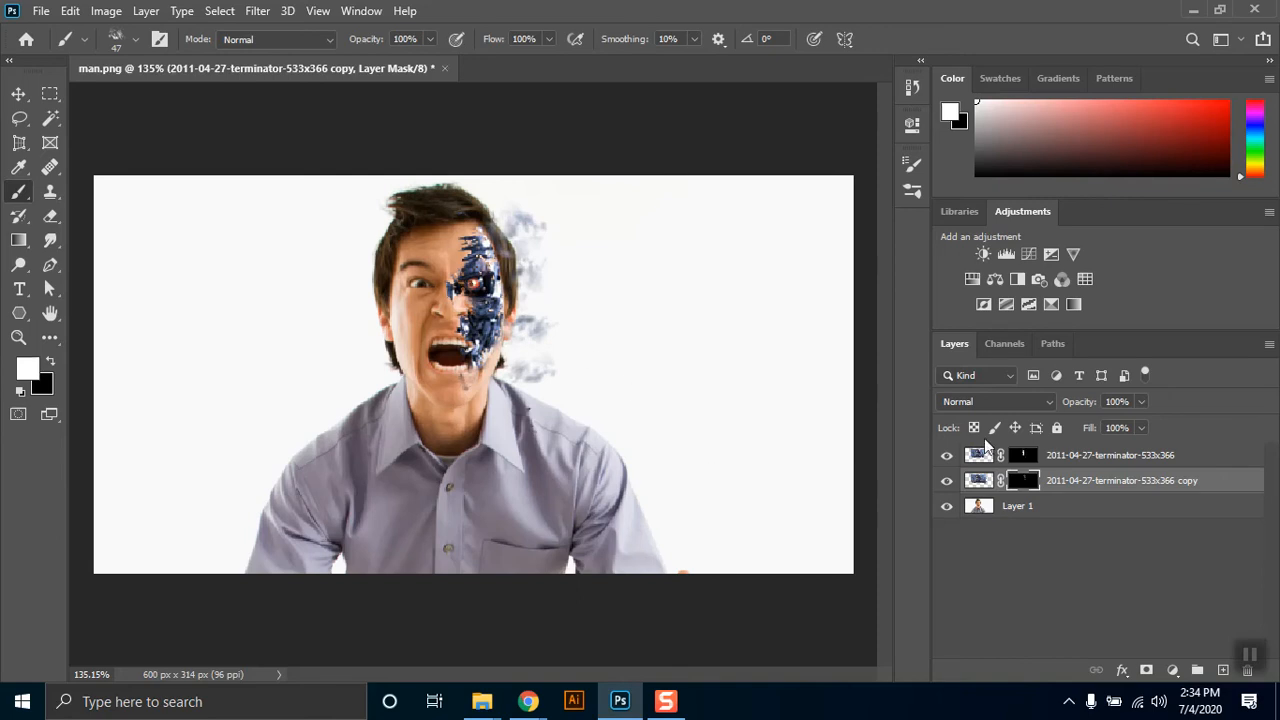
{"action": "key", "text": "ctrl+i"}
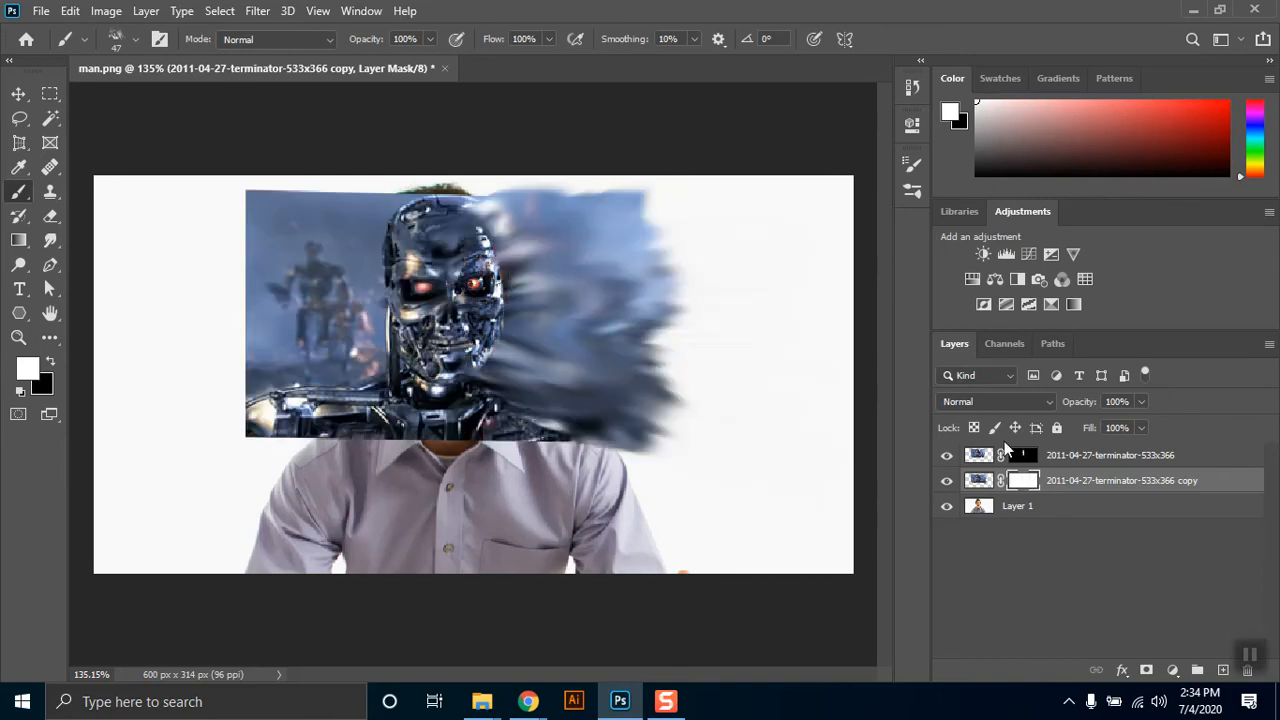
{"action": "key", "text": "ctrl+i"}
Choose the Weird 3 brush and set its size to 21 px.
{"action": "right_click", "coordinate": [402, 318]}
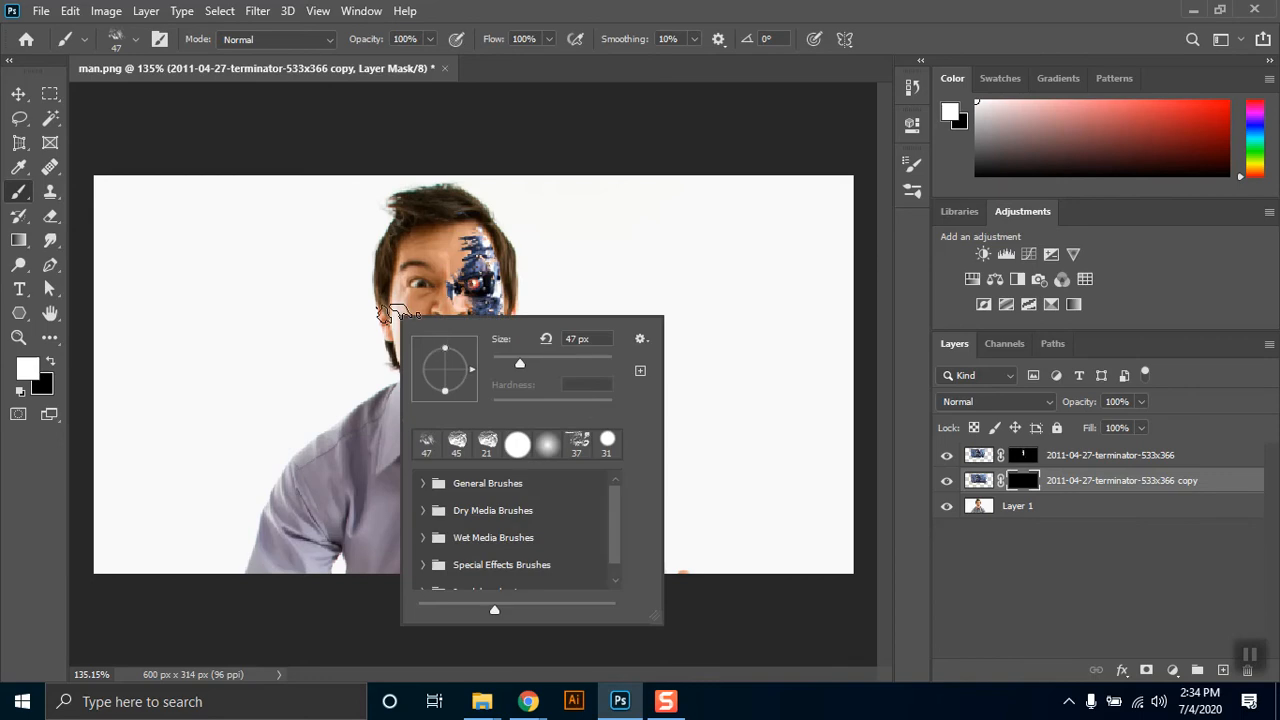
{"action": "right_click", "coordinate": [667, 238]}
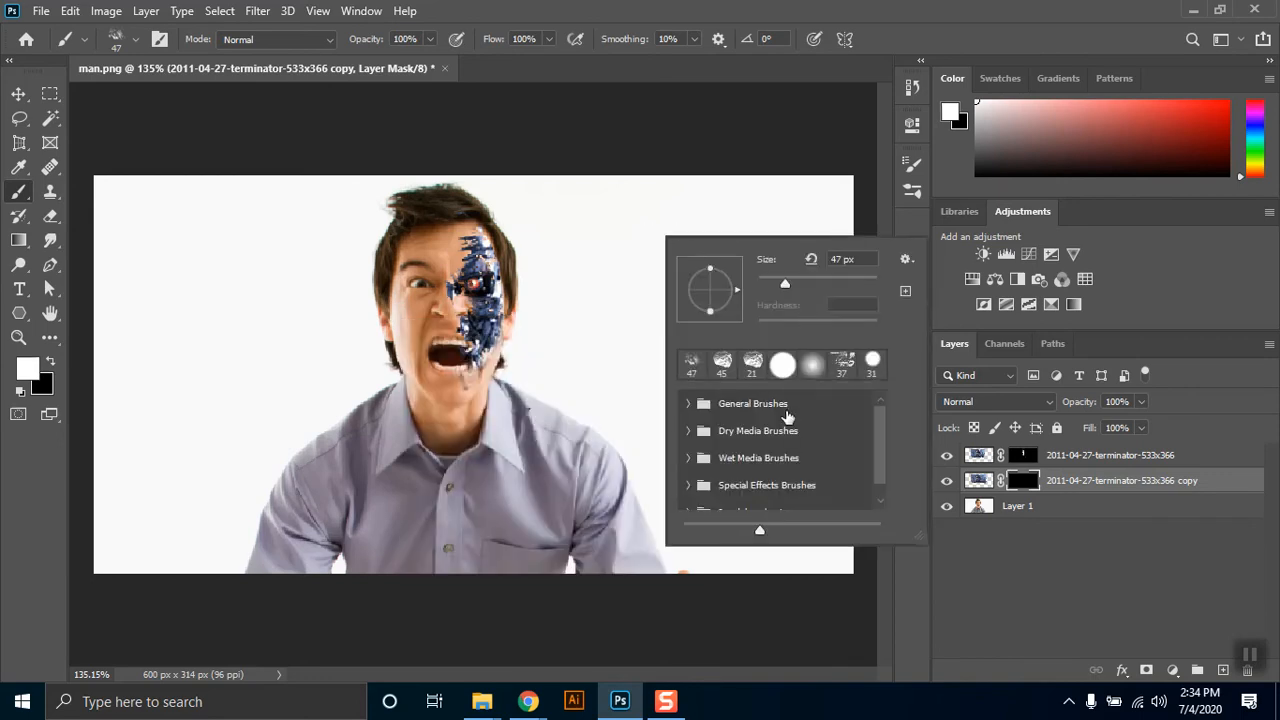
{"action": "left_click", "coordinate": [912, 190]}
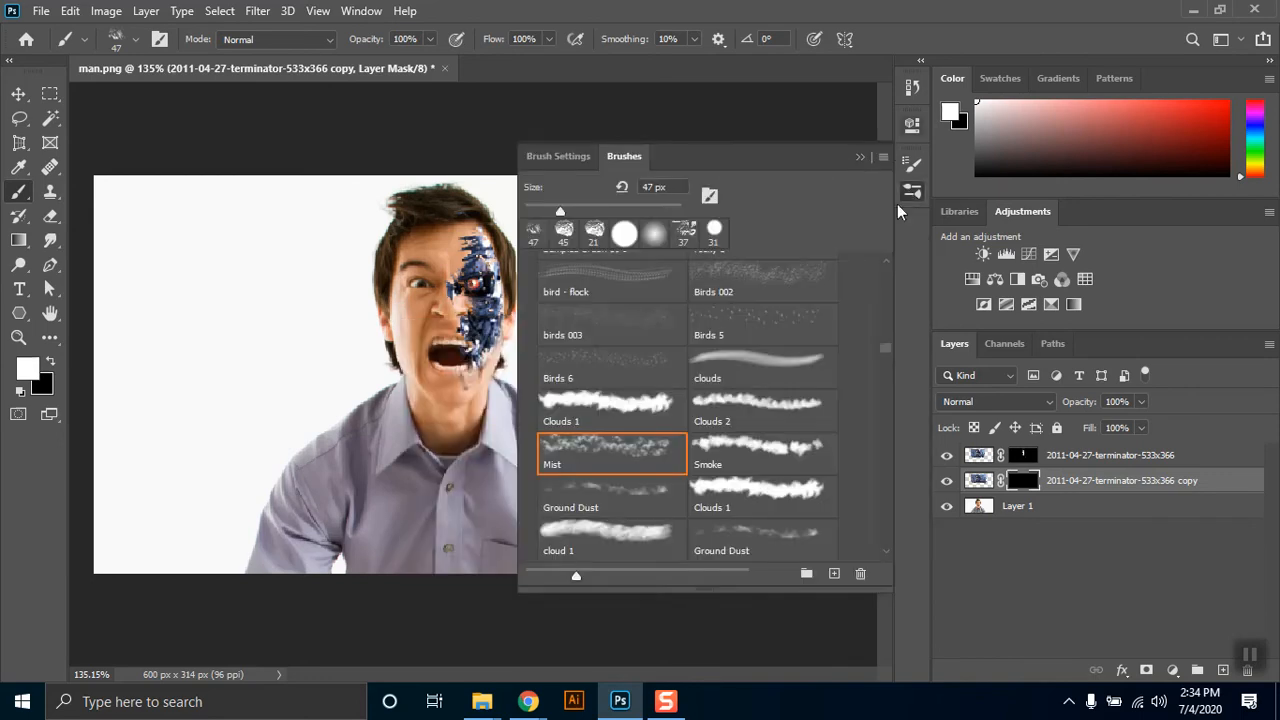
{"action": "left_click_drag", "start_coordinate": [887, 347], "coordinate": [887, 445]}
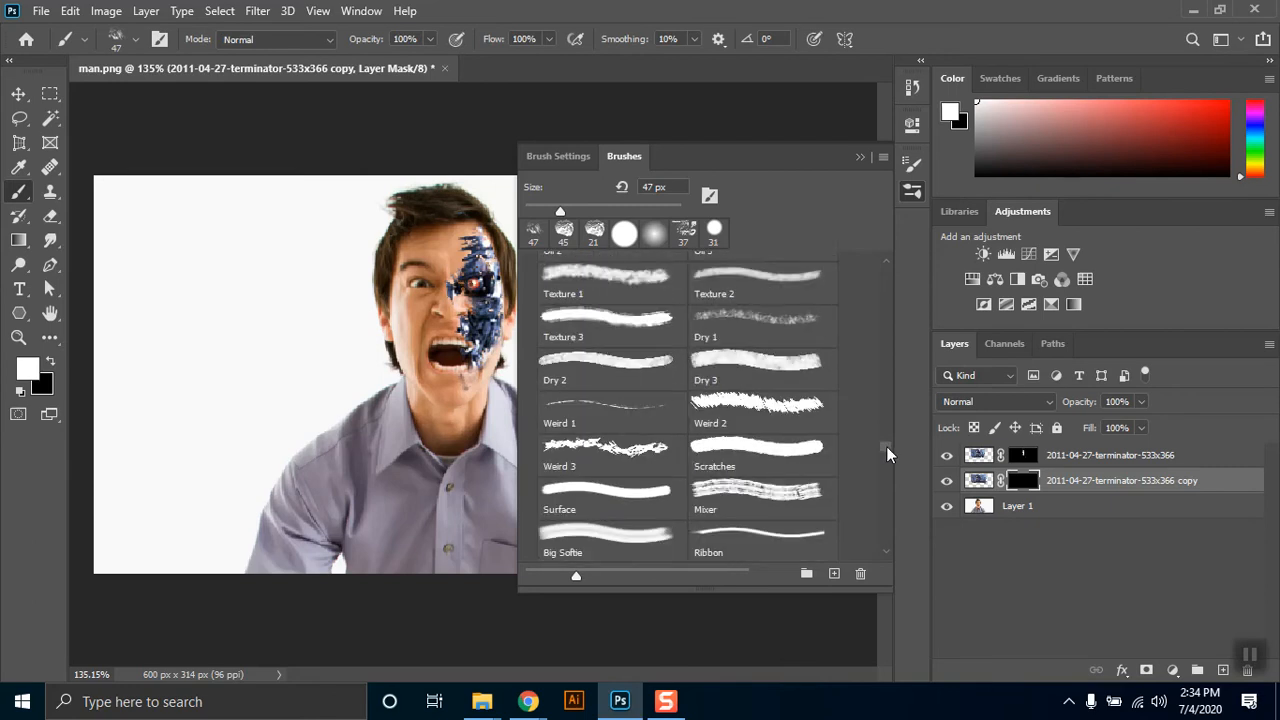
{"action": "left_click", "coordinate": [634, 457]}
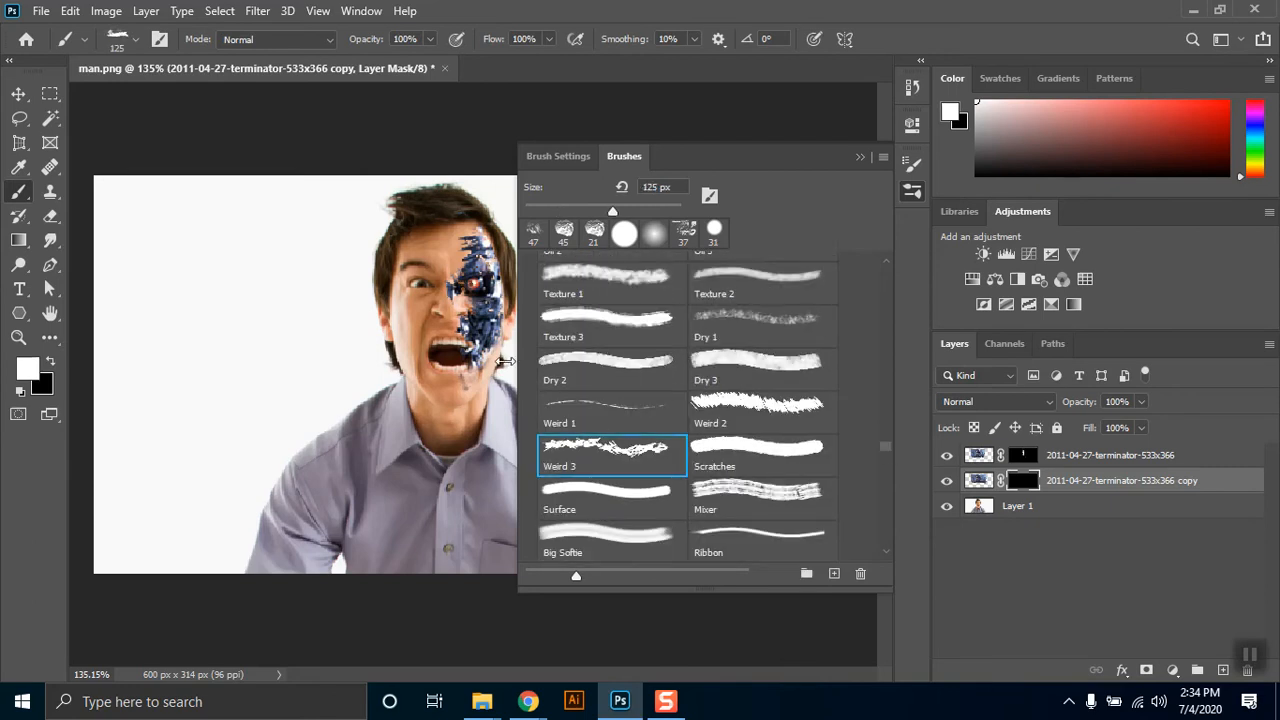
{"action": "left_click", "coordinate": [309, 278]}
{"action": "key", "text": "ctrl+z"}
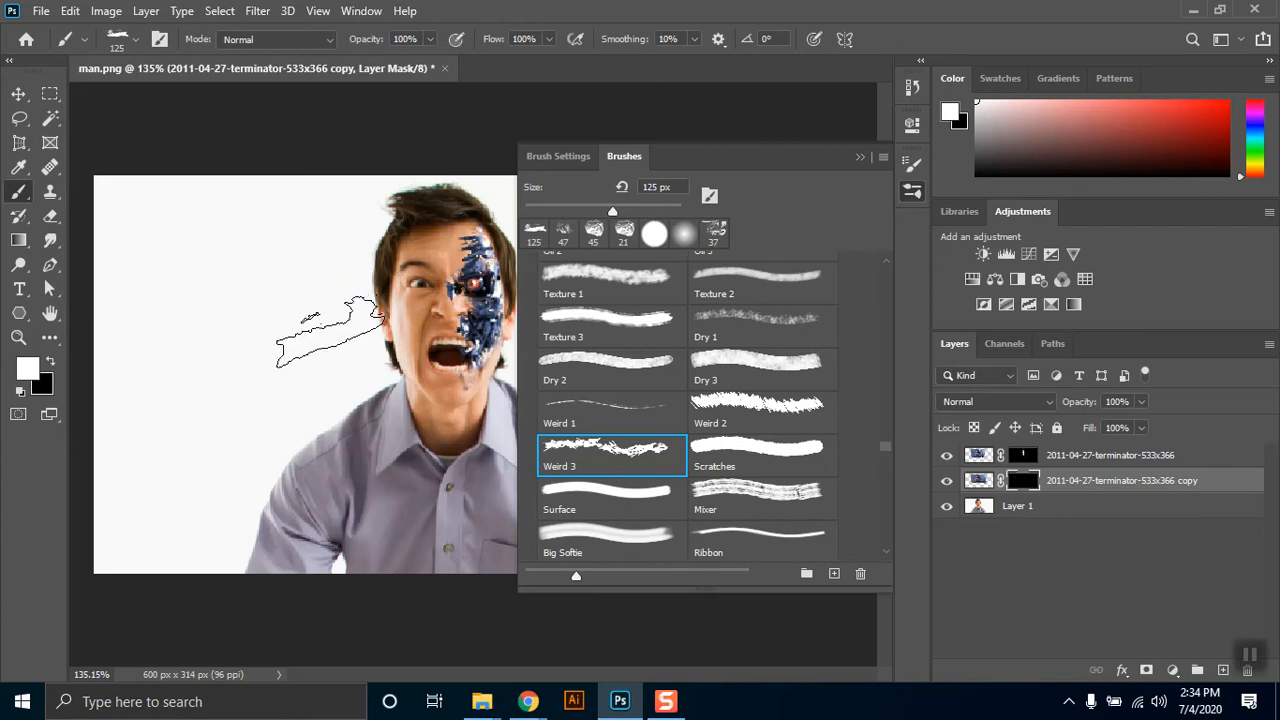
{"action": "right_click", "coordinate": [340, 330]}
{"action": "left_click", "coordinate": [443, 374]}
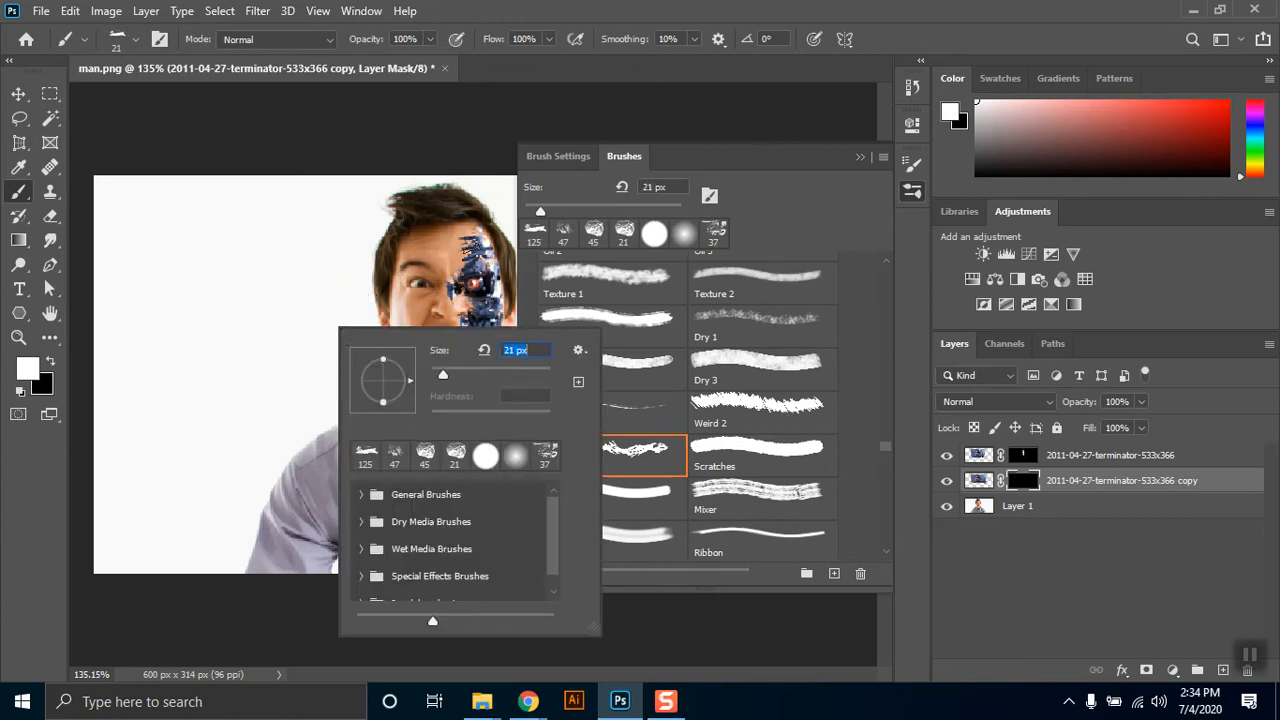
{"action": "left_click", "coordinate": [823, 160]}
{"action": "left_click", "coordinate": [860, 157]}
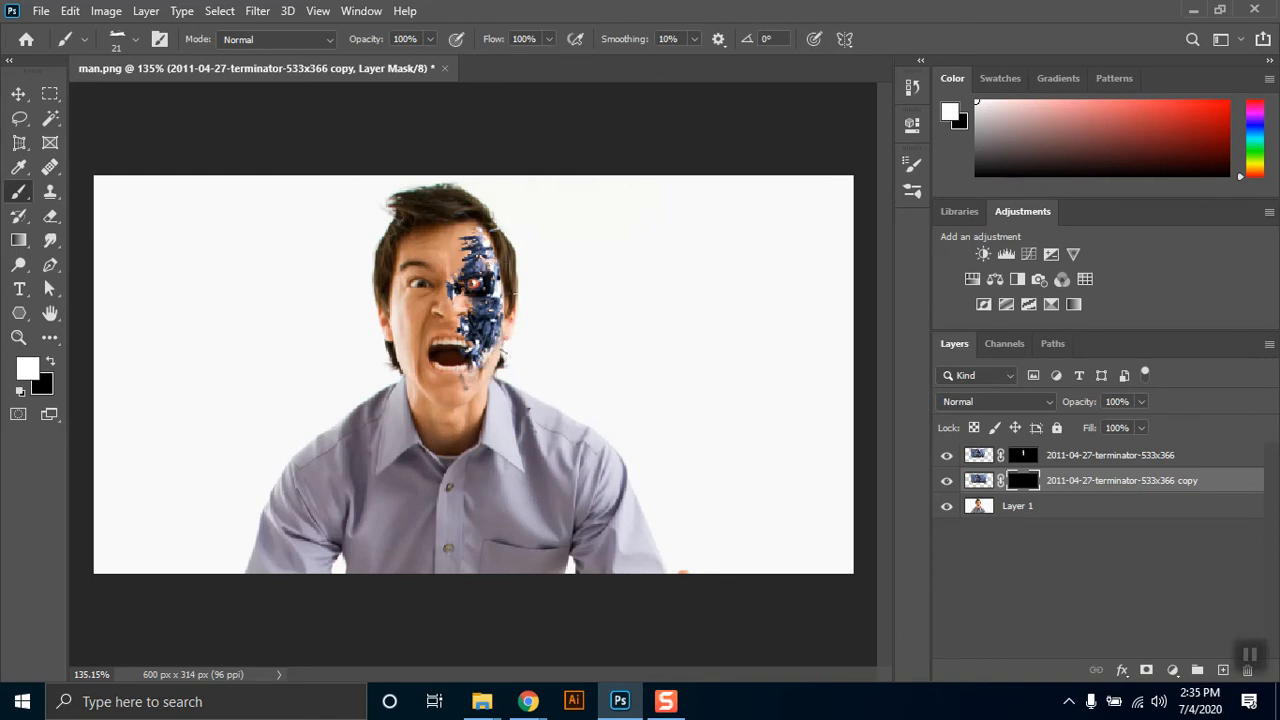
Enlarge the Weird 3 brush to 62 px and paint white shards on the copy's mask, scattering outward from the robot half of the face.
{"action": "mouse_move", "coordinate": [506, 237]}
{"action": "left_mouse_down"}
{"action": "mouse_move", "coordinate": [524, 306]}
{"action": "mouse_move", "coordinate": [514, 297]}
{"action": "left_mouse_up"}
{"action": "key", "text": "ctrl+z"}
{"action": "right_click", "coordinate": [557, 317]}
{"action": "left_click_drag", "start_coordinate": [669, 360], "coordinate": [692, 361]}
{"action": "left_click", "coordinate": [535, 244]}
{"action": "mouse_move", "coordinate": [556, 280]}
{"action": "left_mouse_down"}
{"action": "mouse_move", "coordinate": [516, 360]}
{"action": "mouse_move", "coordinate": [496, 345]}
{"action": "mouse_move", "coordinate": [616, 340]}
{"action": "mouse_move", "coordinate": [591, 330]}
{"action": "mouse_move", "coordinate": [581, 295]}
{"action": "mouse_move", "coordinate": [545, 272]}
{"action": "left_mouse_up"}
{"action": "left_click", "coordinate": [504, 219]}
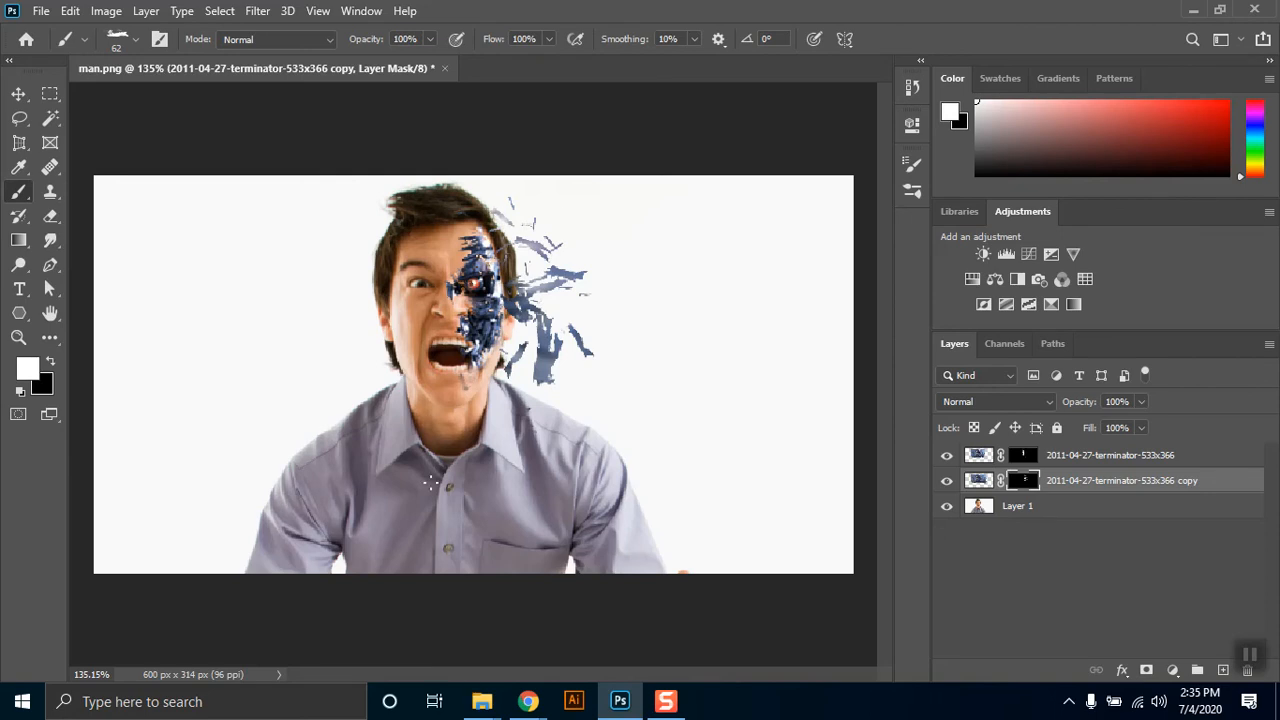
Break up the larger shards beside the face by painting black on the copy's mask with the 62 px Weird 3 brush.
{"action": "key", "text": "x"}
{"action": "left_click", "coordinate": [530, 294]}
{"action": "left_click", "coordinate": [541, 317]}
{"action": "left_click", "coordinate": [543, 352]}
{"action": "left_click", "coordinate": [543, 367]}
{"action": "left_click", "coordinate": [570, 274]}
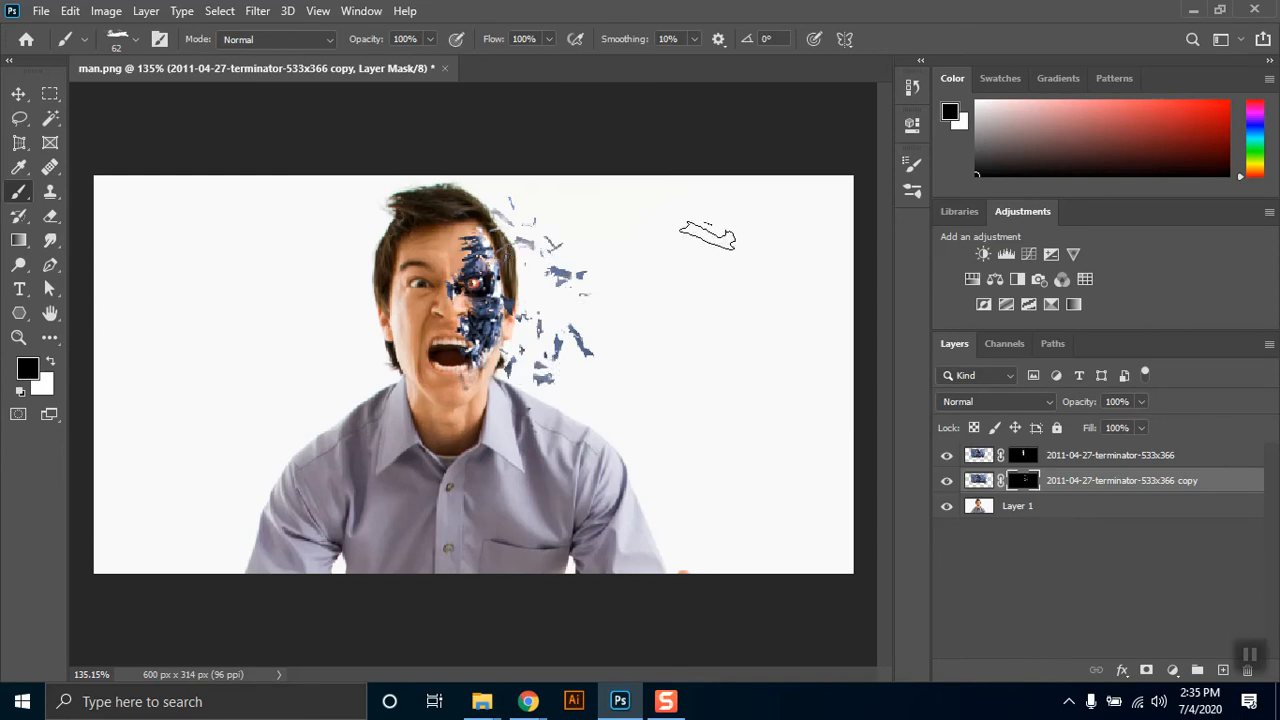
Choose the Speckles 2 brush at 108 px.
{"action": "left_click", "coordinate": [912, 164]}
{"action": "left_click", "coordinate": [624, 156]}
{"action": "scroll", "coordinate": [762, 458], "scroll_direction": "down", "scroll_amount": 1}
{"action": "scroll", "coordinate": [762, 458], "scroll_direction": "down", "scroll_amount": 4}
{"action": "scroll", "coordinate": [632, 459], "scroll_direction": "down", "scroll_amount": 1}
{"action": "left_click", "coordinate": [645, 445]}
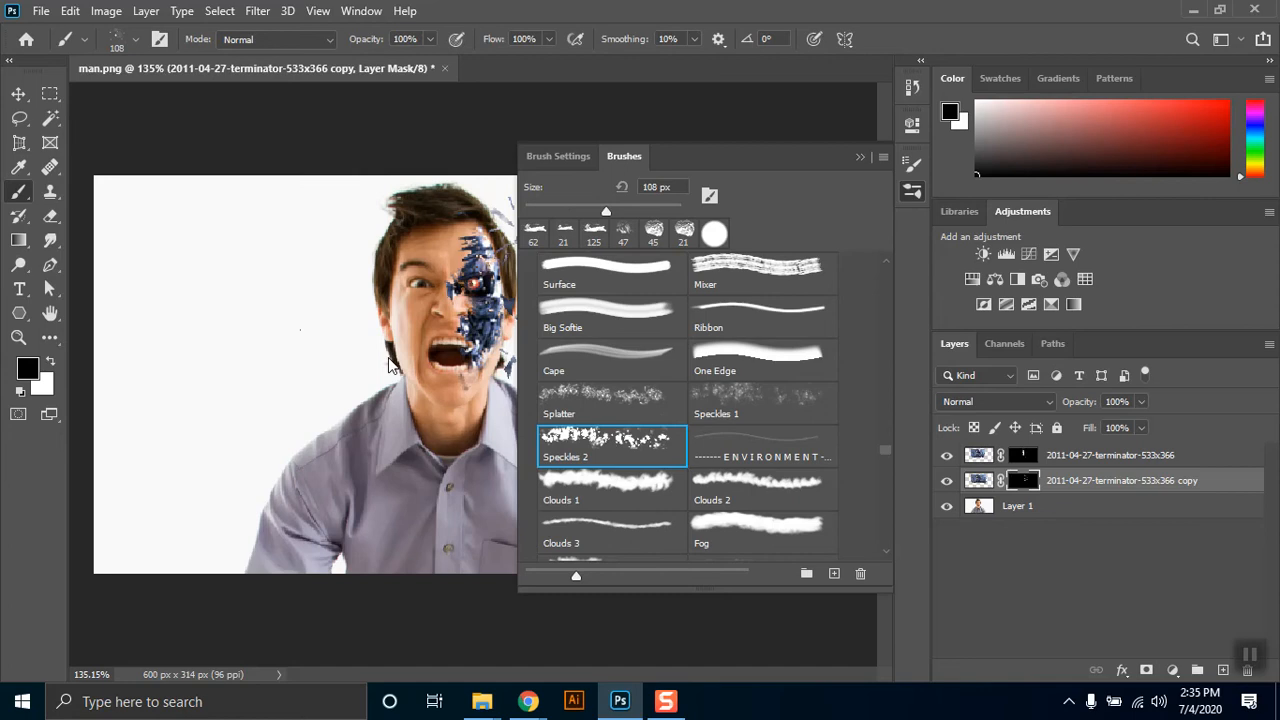
{"action": "left_click", "coordinate": [859, 160]}
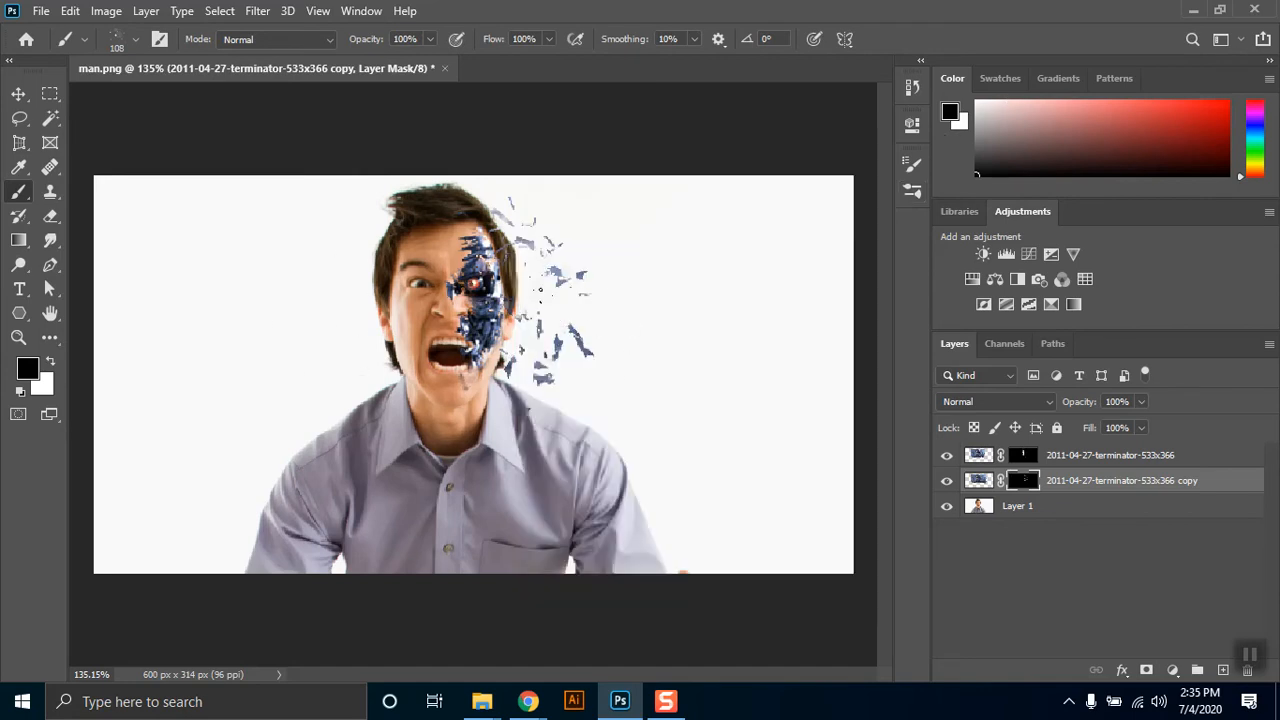
Paint white speckles on the copy's mask around the shards beside the face with the 108 px Speckles 2 brush.
{"action": "key", "text": "x"}
{"action": "key", "text": "x"}
{"action": "key", "text": "x"}
{"action": "left_click_drag", "start_coordinate": [533, 305], "coordinate": [528, 265]}
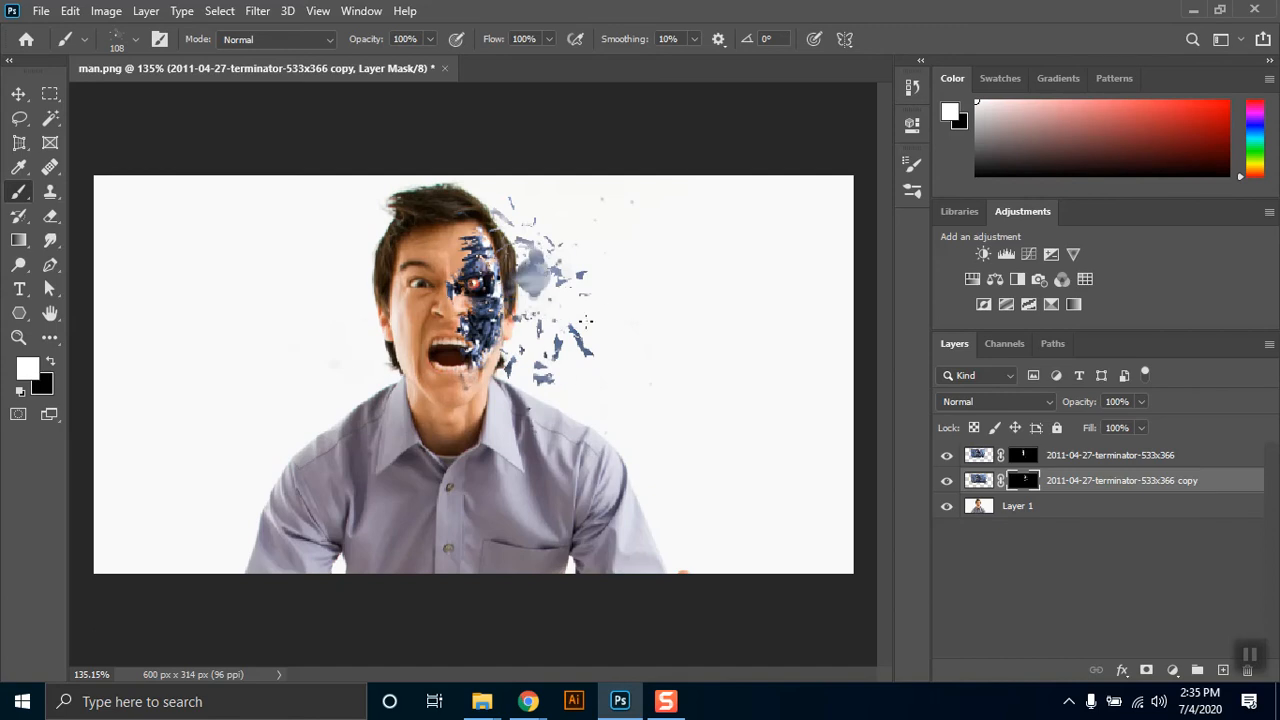
{"action": "left_click", "coordinate": [548, 319]}
Set the Speckles 2 brush to 18 px and paint dense white particle trails on the mask, spreading outward from the robot half of the face.
{"action": "right_click", "coordinate": [550, 320]}
{"action": "left_click", "coordinate": [792, 329]}
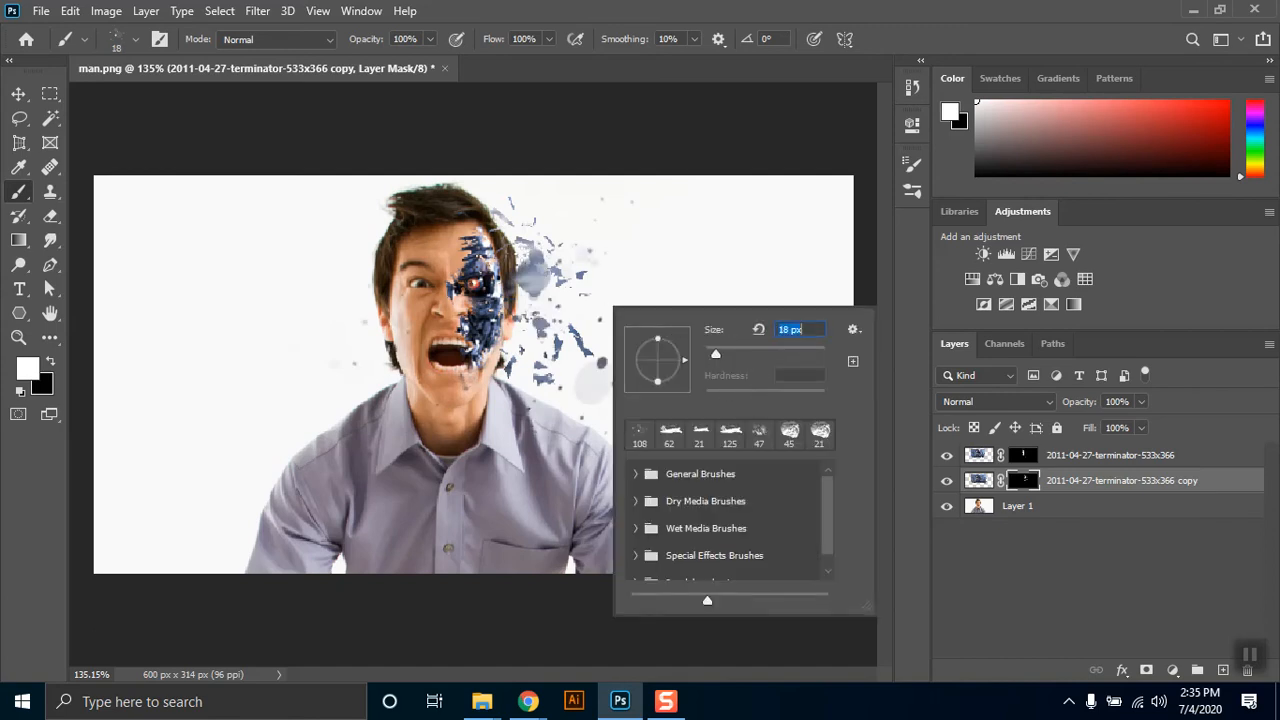
{"action": "type", "text": "18"}
{"action": "key", "text": "Return"}
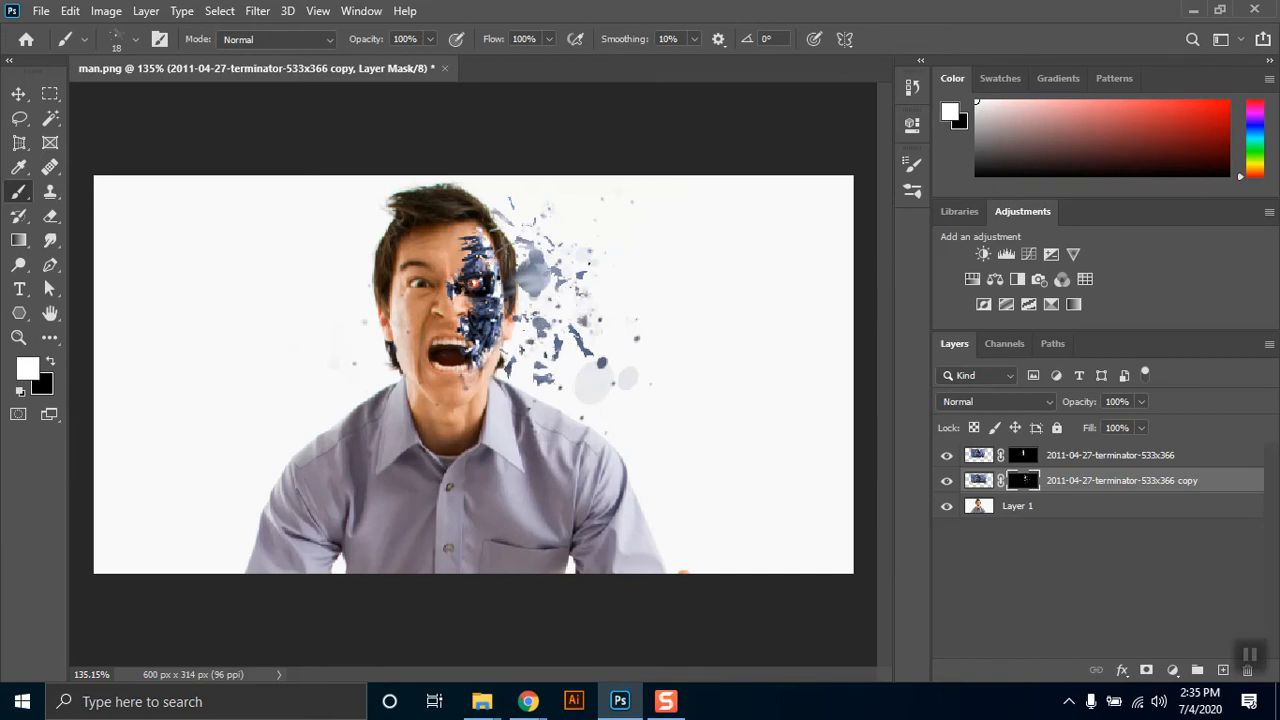
{"action": "left_click", "coordinate": [525, 237]}
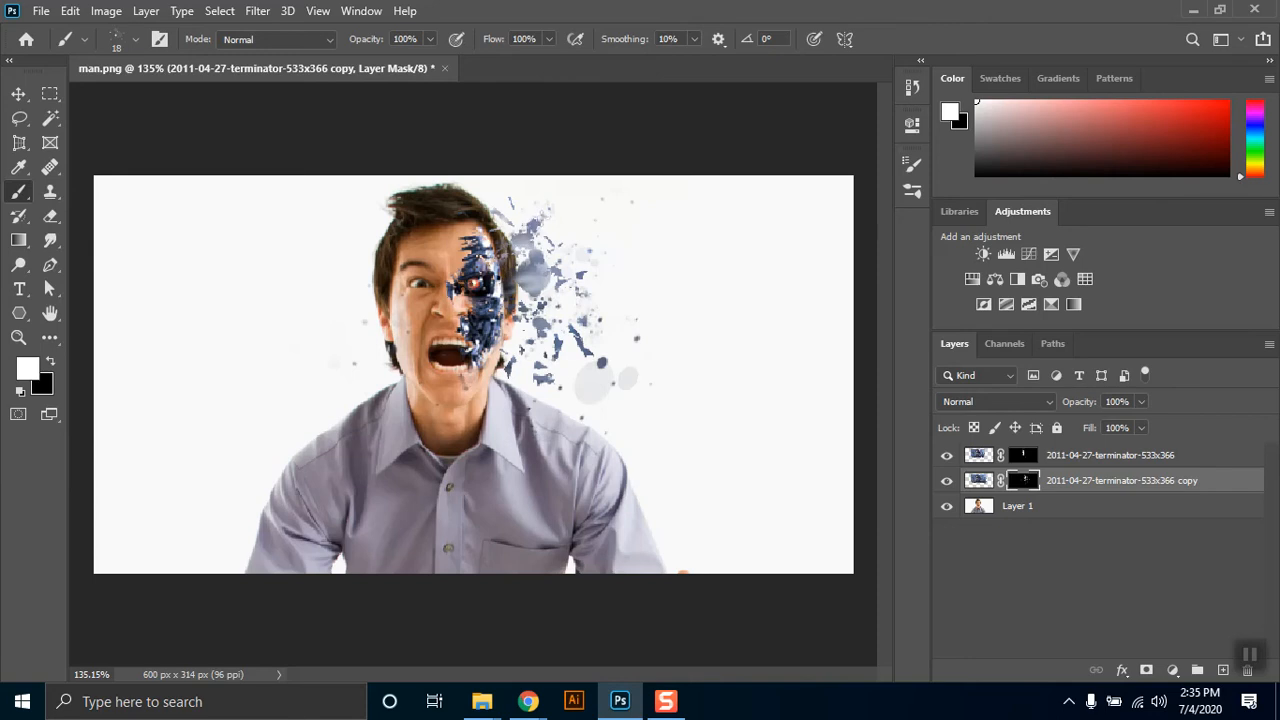
{"action": "mouse_move", "coordinate": [610, 371]}
{"action": "left_mouse_down"}
{"action": "mouse_move", "coordinate": [566, 388]}
{"action": "mouse_move", "coordinate": [506, 335]}
{"action": "mouse_move", "coordinate": [630, 364]}
{"action": "left_mouse_up"}
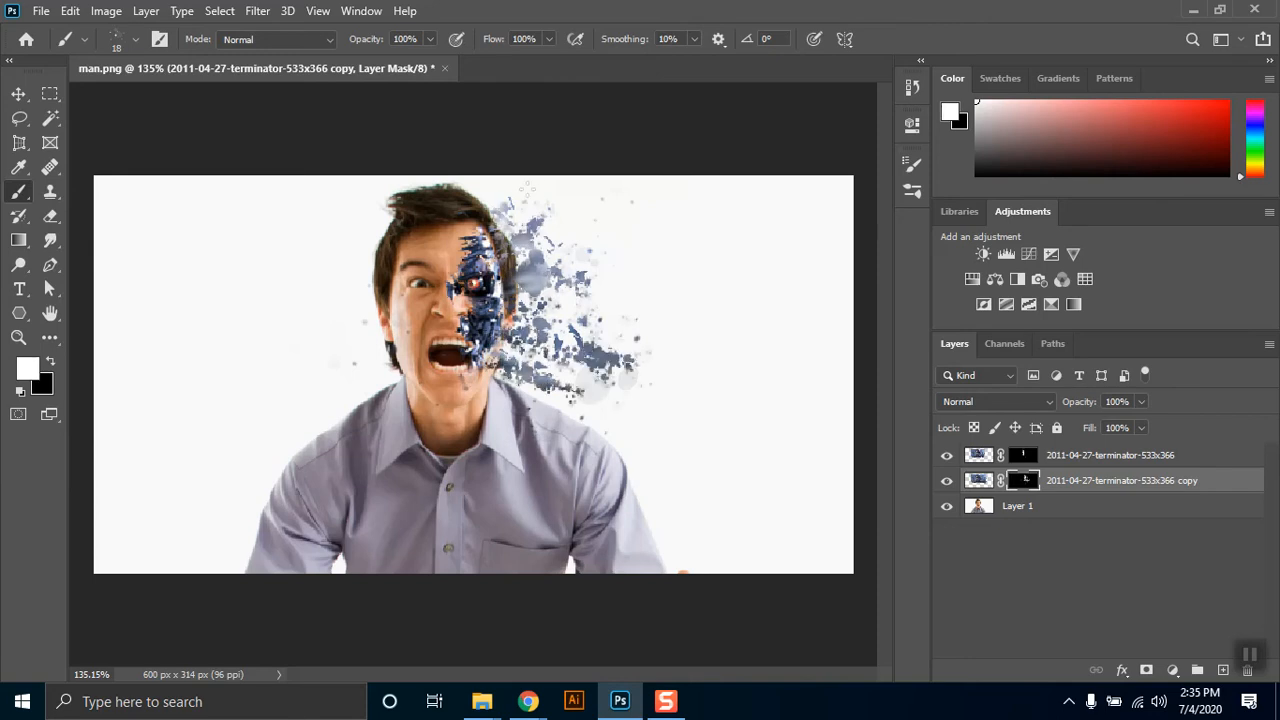
{"action": "left_click_drag", "start_coordinate": [545, 320], "coordinate": [648, 294]}
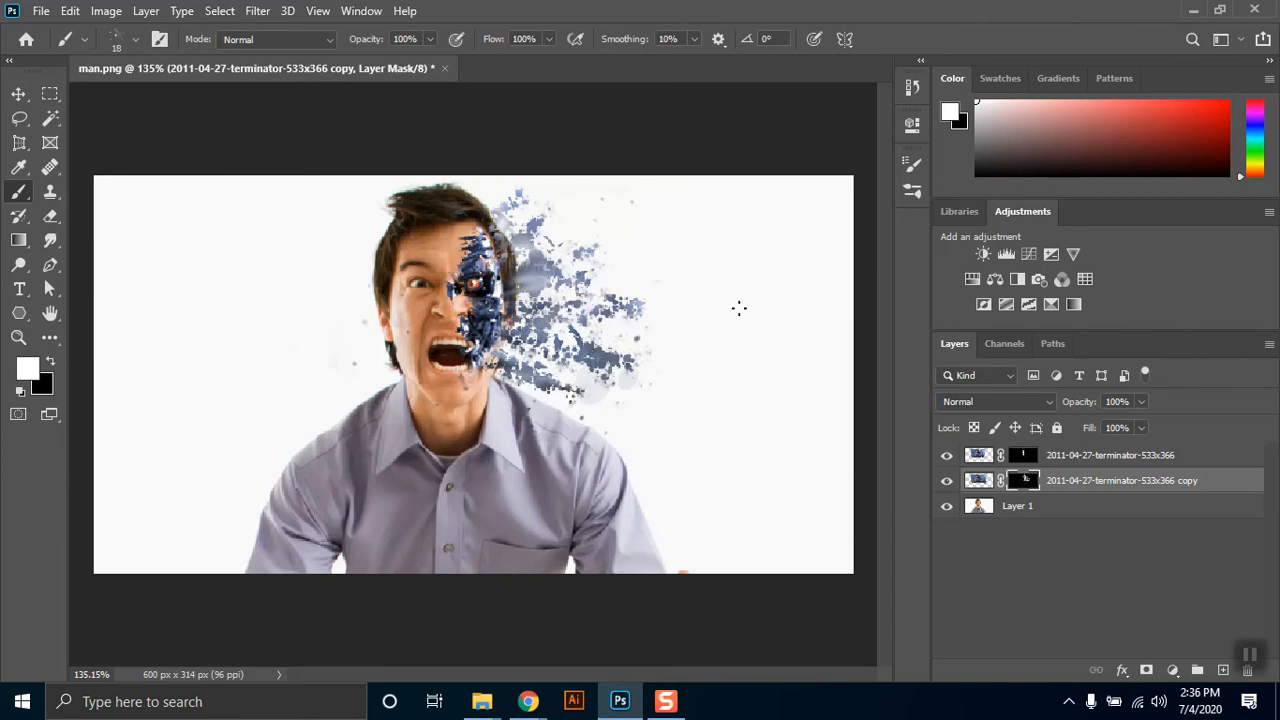
Thin out the particle trails beside the robot half by painting black on the copy's mask with the 18 px Speckles 2 brush.
{"action": "key", "text": "x"}
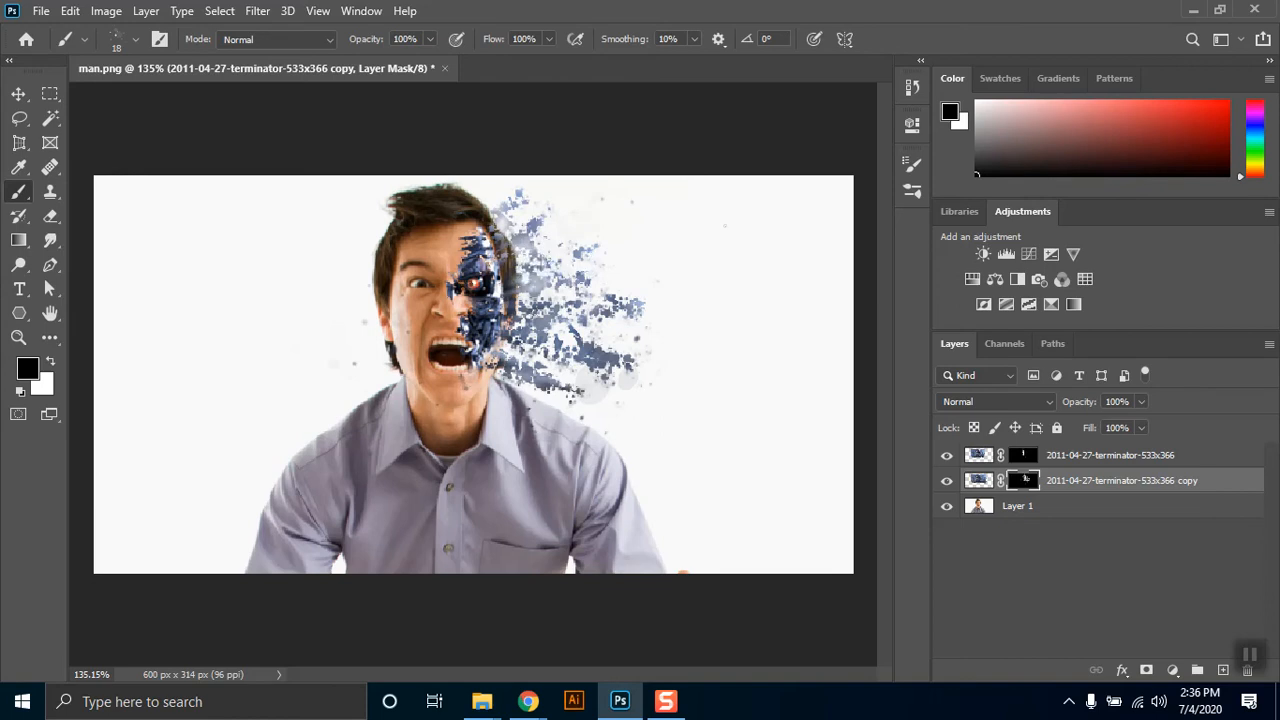
{"action": "left_click_drag", "start_coordinate": [532, 269], "coordinate": [577, 264]}
{"action": "mouse_move", "coordinate": [632, 338]}
{"action": "left_mouse_down"}
{"action": "mouse_move", "coordinate": [612, 372]}
{"action": "mouse_move", "coordinate": [598, 345]}
{"action": "mouse_move", "coordinate": [667, 341]}
{"action": "left_mouse_up"}
{"action": "left_click_drag", "start_coordinate": [518, 284], "coordinate": [598, 312]}
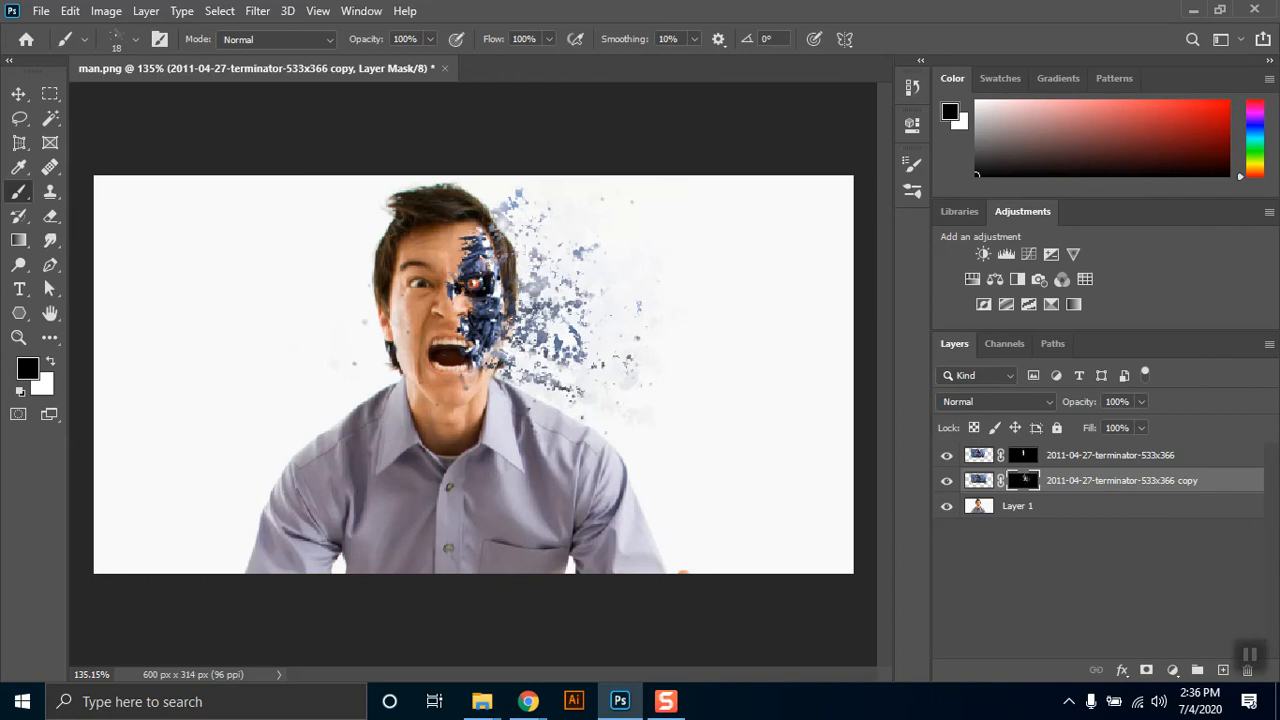
{"action": "left_click", "coordinate": [531, 291]}
Choose the Fog brush at 21 px and paint black on the copy's mask to fade the particles beside the robot half.
{"action": "left_click", "coordinate": [912, 163]}
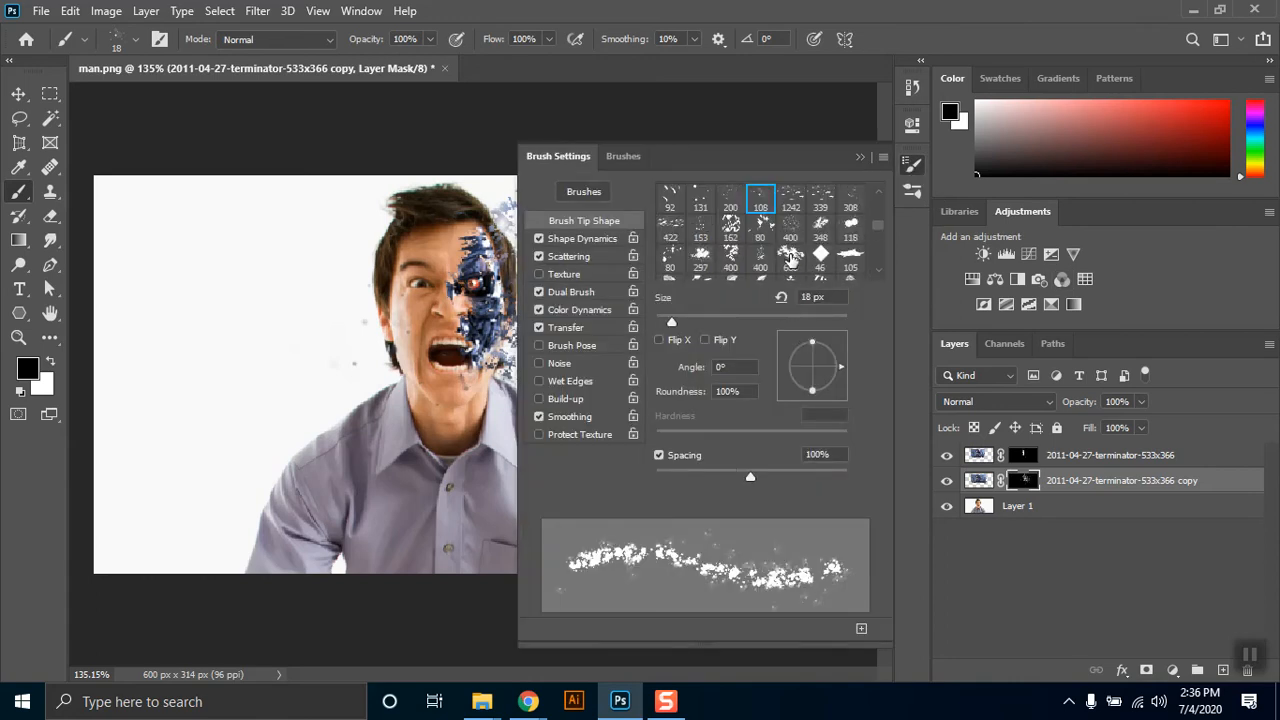
{"action": "scroll", "coordinate": [790, 257], "scroll_direction": "down", "scroll_amount": 1}
{"action": "left_click", "coordinate": [912, 190]}
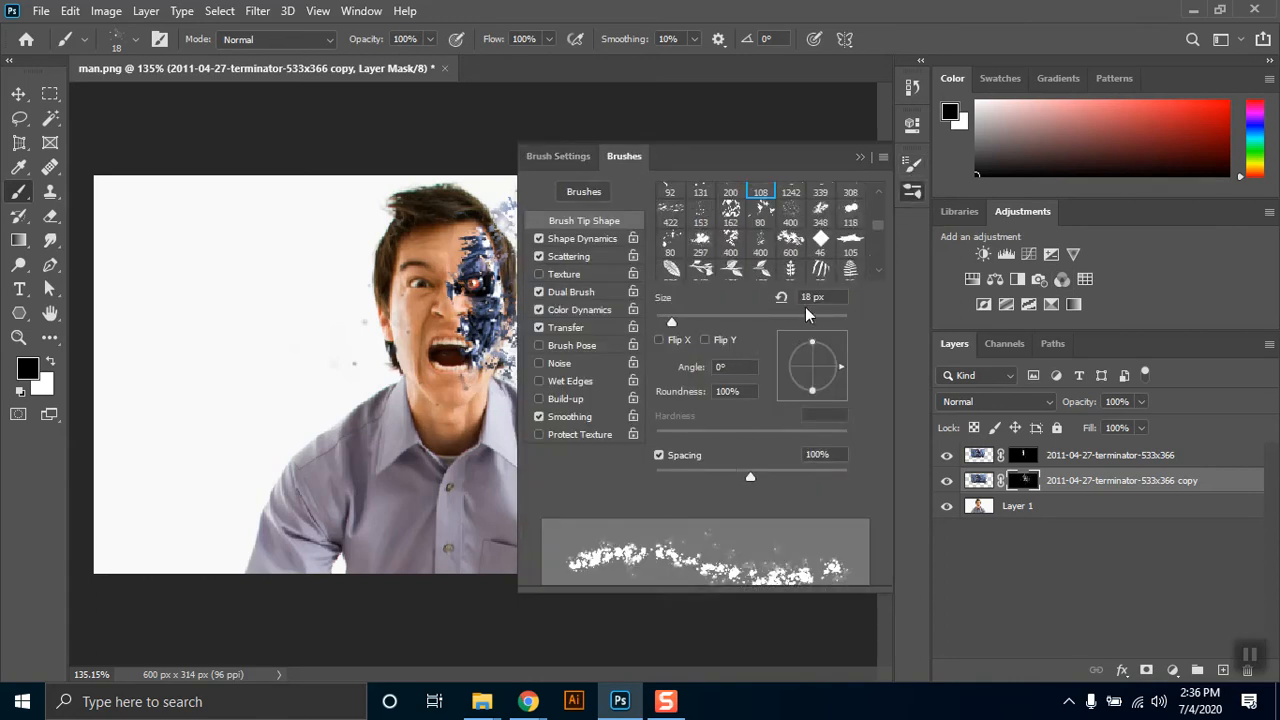
{"action": "scroll", "coordinate": [779, 452], "scroll_direction": "down", "scroll_amount": 2}
{"action": "scroll", "coordinate": [778, 452], "scroll_direction": "down", "scroll_amount": 2}
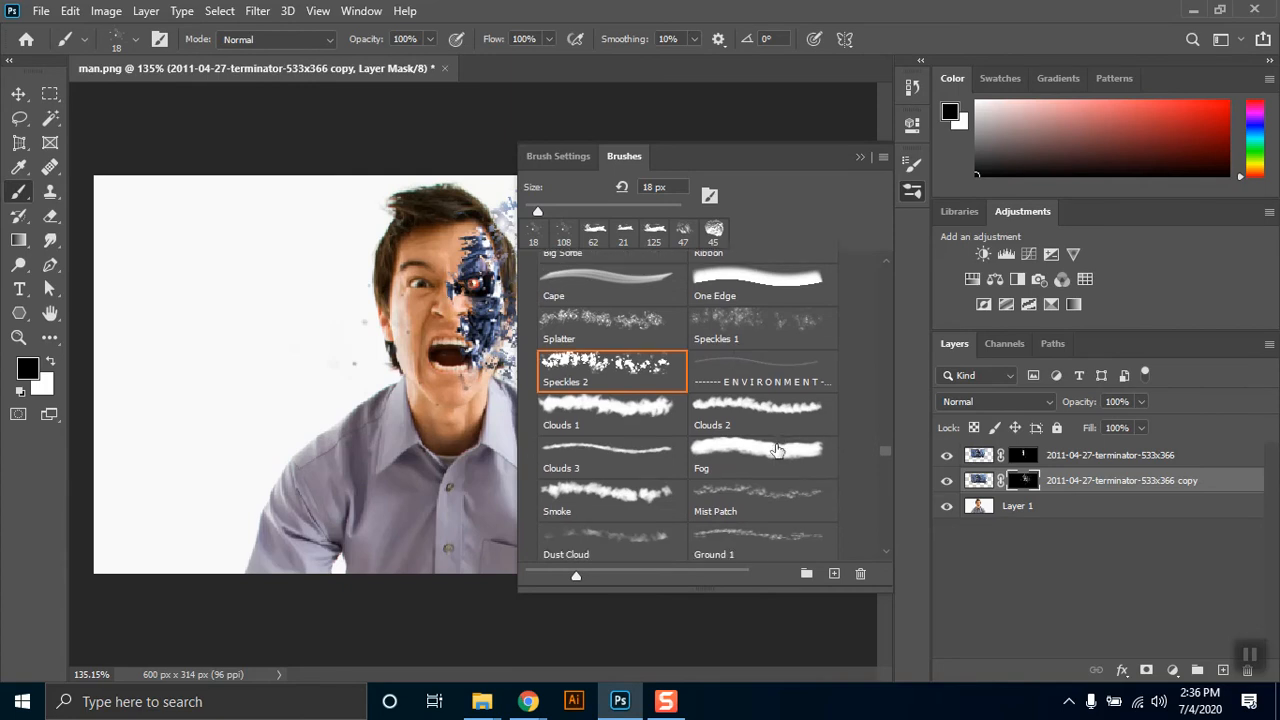
{"action": "left_click", "coordinate": [762, 407]}
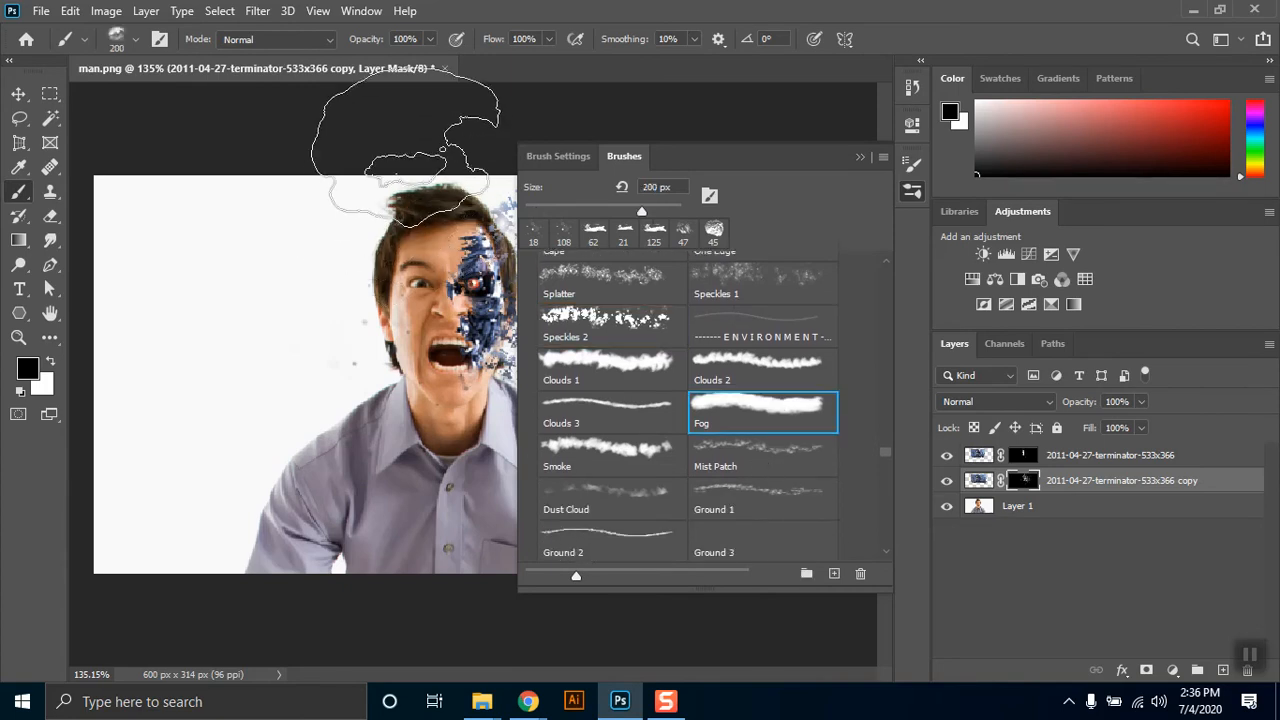
{"action": "left_click", "coordinate": [859, 158]}
{"action": "right_click", "coordinate": [557, 319]}
{"action": "left_click_drag", "start_coordinate": [672, 361], "coordinate": [662, 365]}
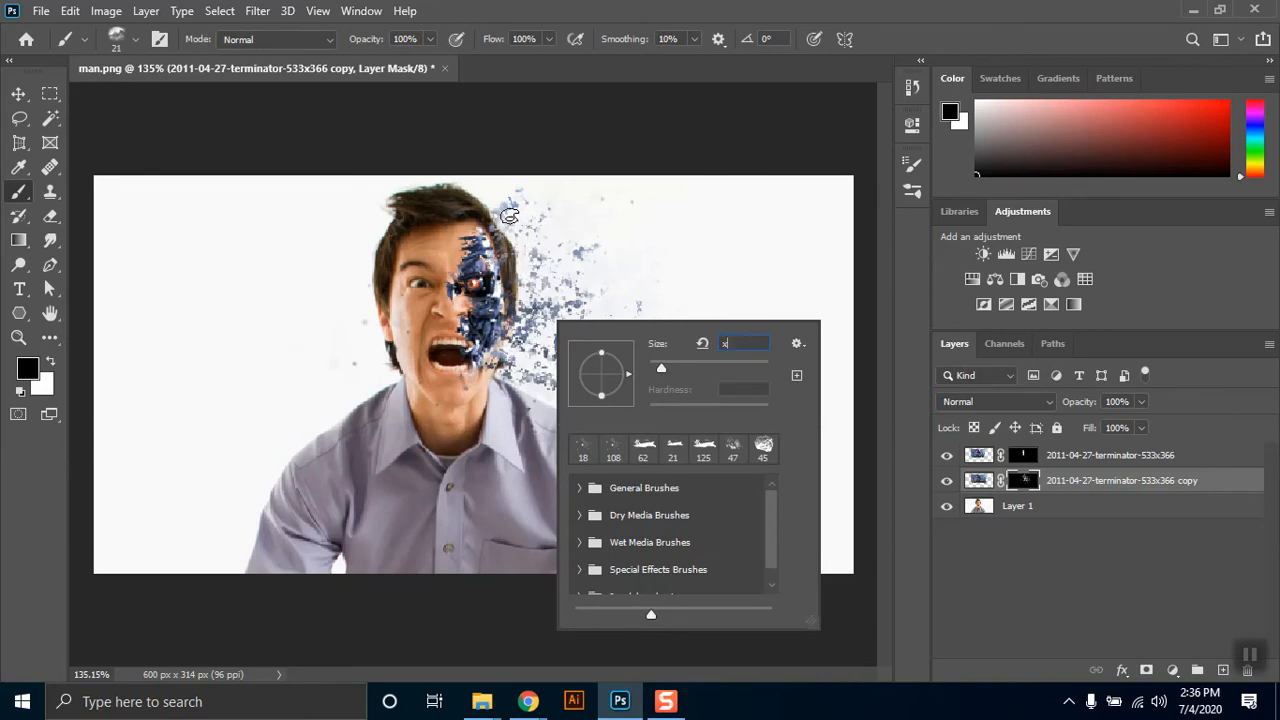
{"action": "key", "text": "x"}
{"action": "left_click", "coordinate": [630, 286]}
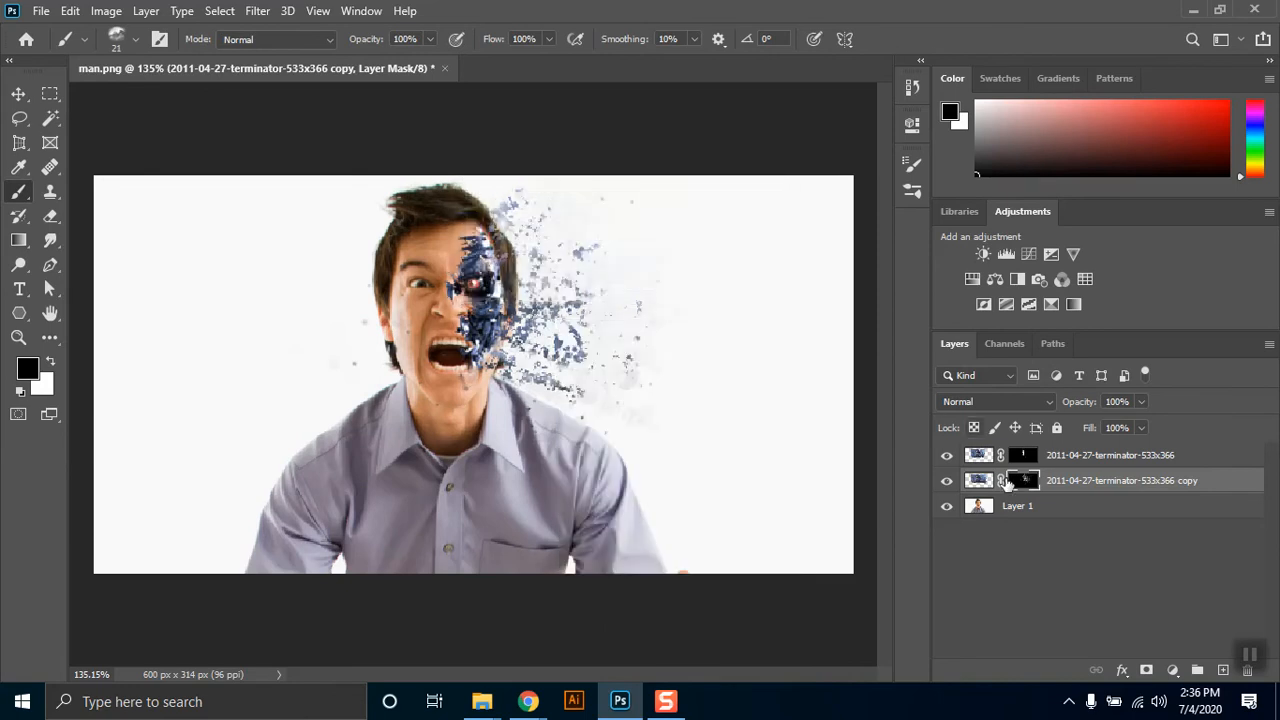
{"action": "left_click_drag", "start_coordinate": [531, 214], "coordinate": [576, 308]}
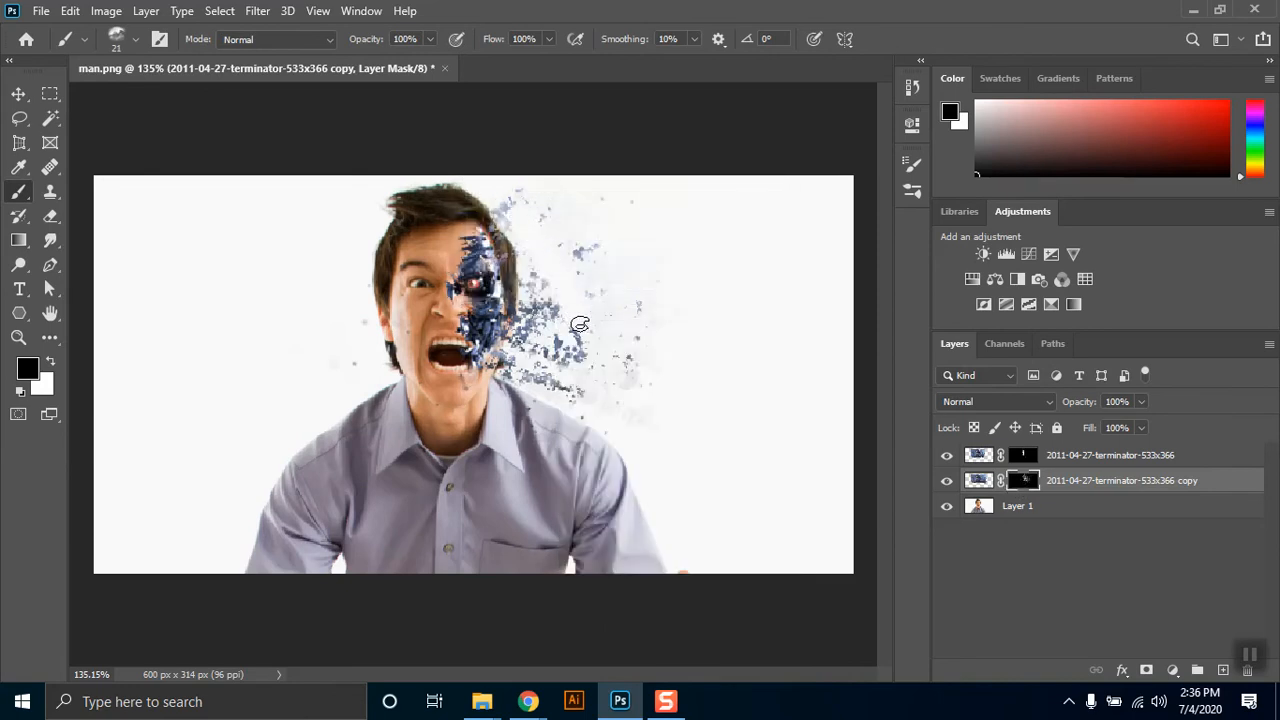
Set the brush size to 62 px and paint black on the terminator copy layer's mask to thin the fragments beside the face.
{"action": "right_click", "coordinate": [588, 273]}
{"action": "left_click_drag", "start_coordinate": [723, 317], "coordinate": [703, 316]}
{"action": "mouse_move", "coordinate": [525, 212]}
{"action": "left_mouse_down"}
{"action": "mouse_move", "coordinate": [585, 281]}
{"action": "mouse_move", "coordinate": [596, 282]}
{"action": "mouse_move", "coordinate": [600, 250]}
{"action": "mouse_move", "coordinate": [651, 338]}
{"action": "left_mouse_up"}
{"action": "left_click_drag", "start_coordinate": [515, 310], "coordinate": [574, 338]}
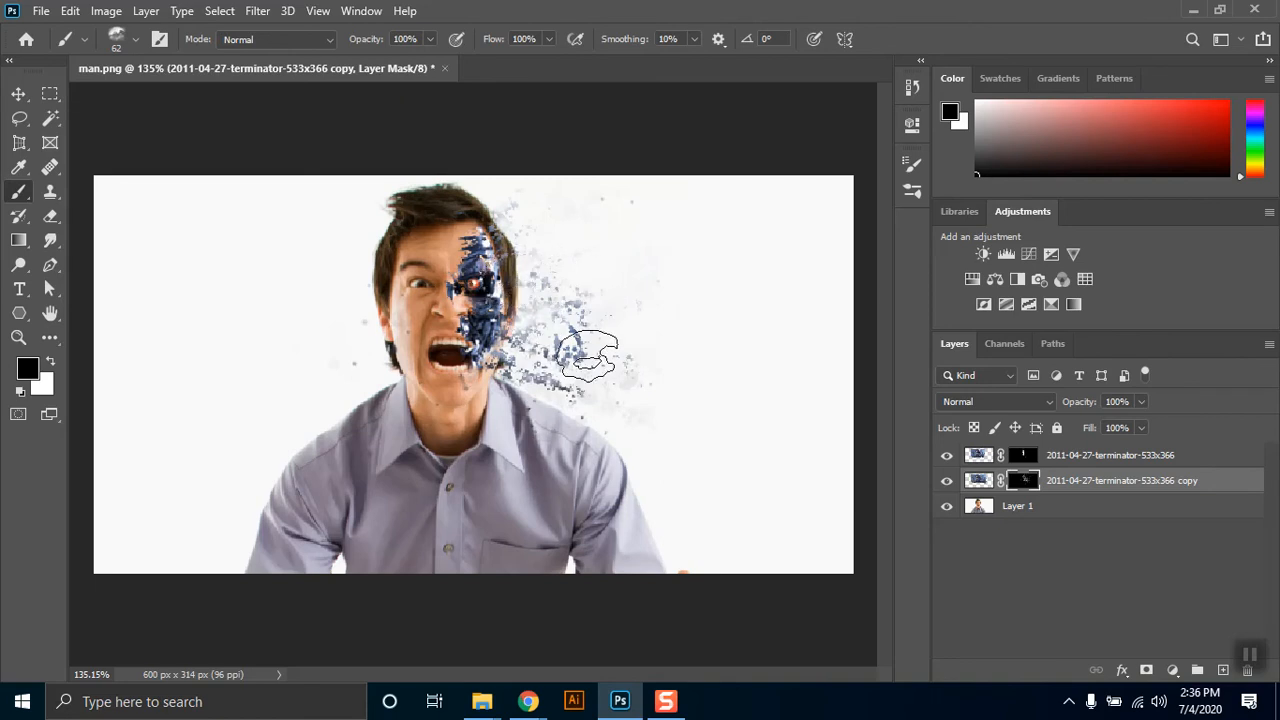
Paint white on the copy layer's mask beside the hair, try a 26 px stroke by the cheek, and undo that stroke.
{"action": "key", "text": "x"}
{"action": "left_click_drag", "start_coordinate": [515, 264], "coordinate": [509, 223]}
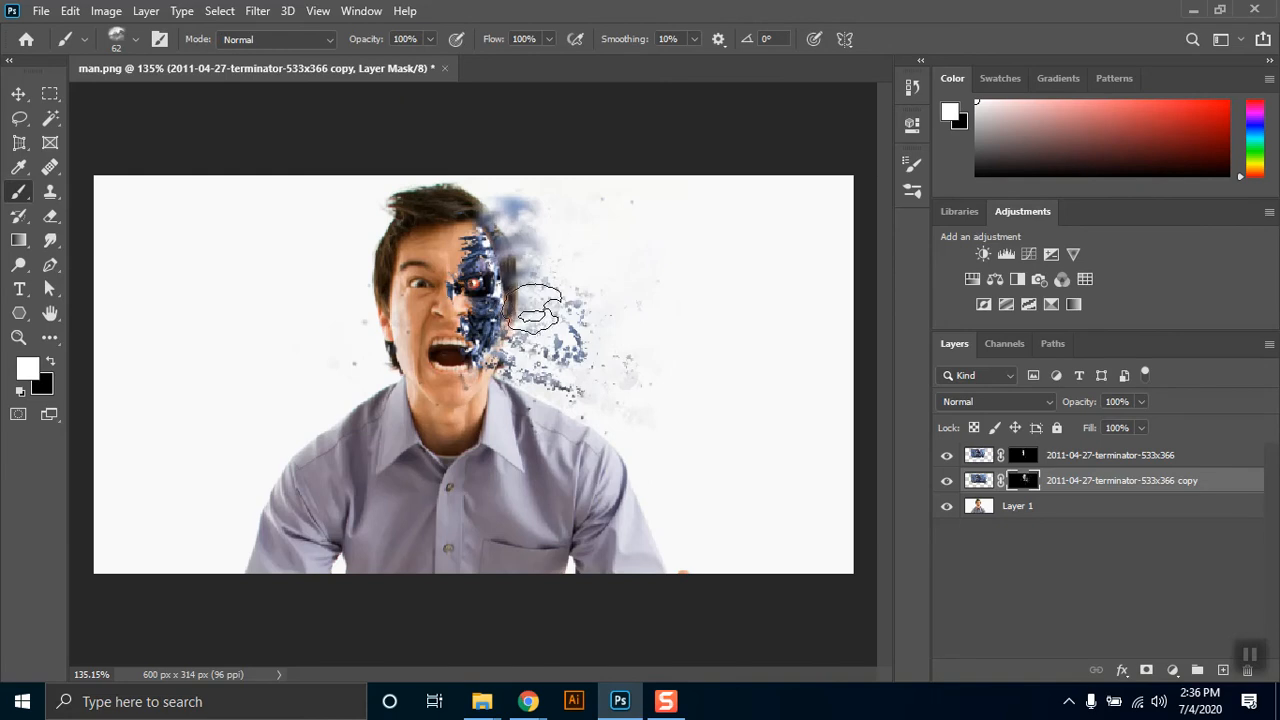
{"action": "right_click", "coordinate": [550, 318]}
{"action": "key", "text": "Return"}
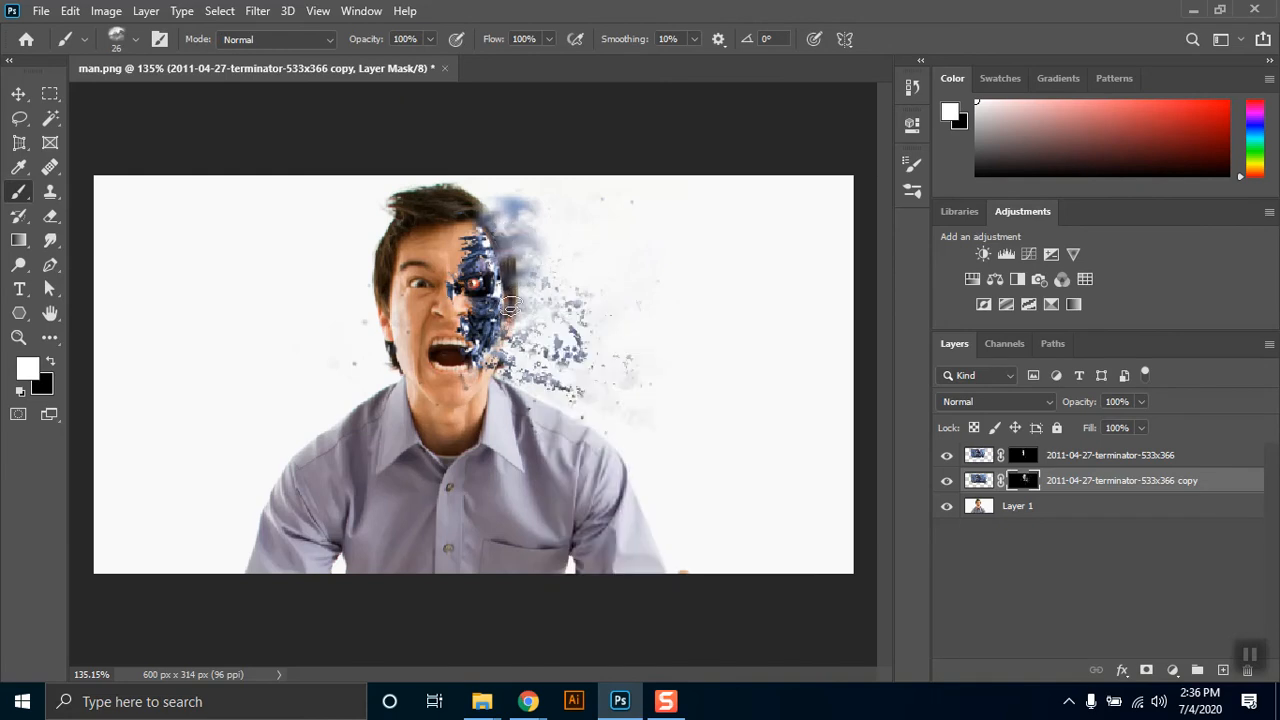
{"action": "left_click_drag", "start_coordinate": [502, 350], "coordinate": [581, 390]}
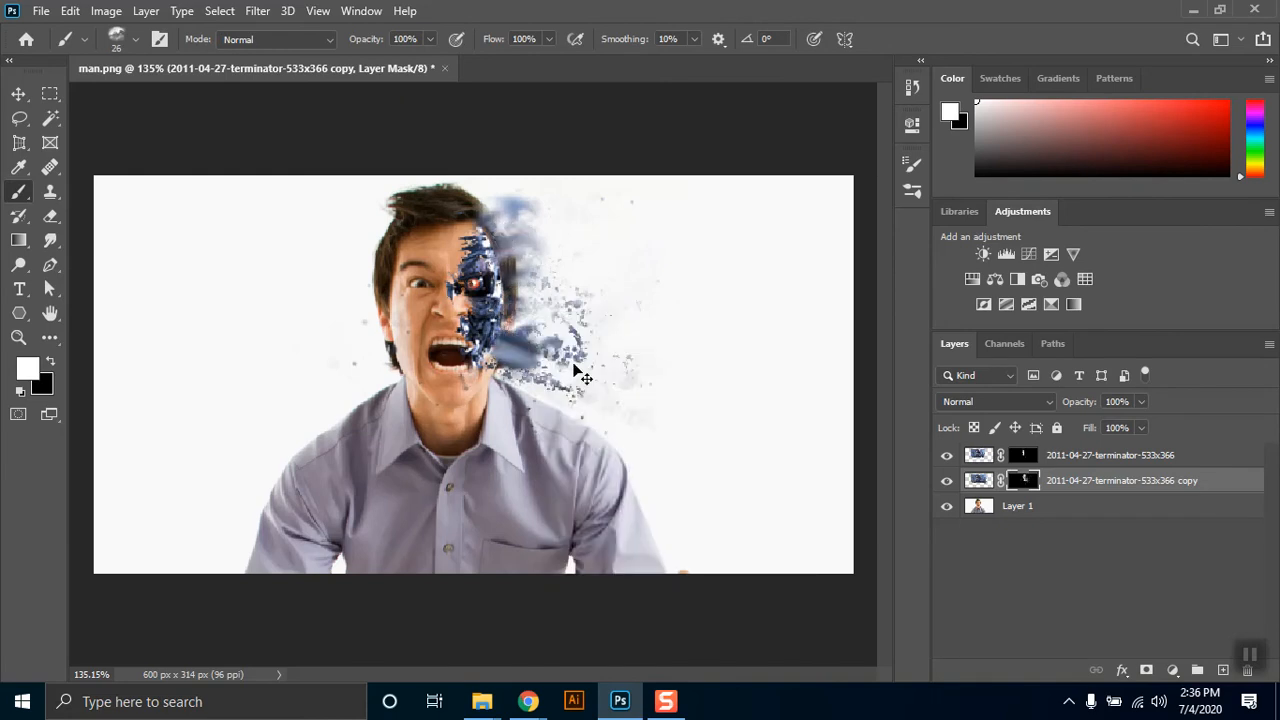
{"action": "key", "text": "ctrl+z"}
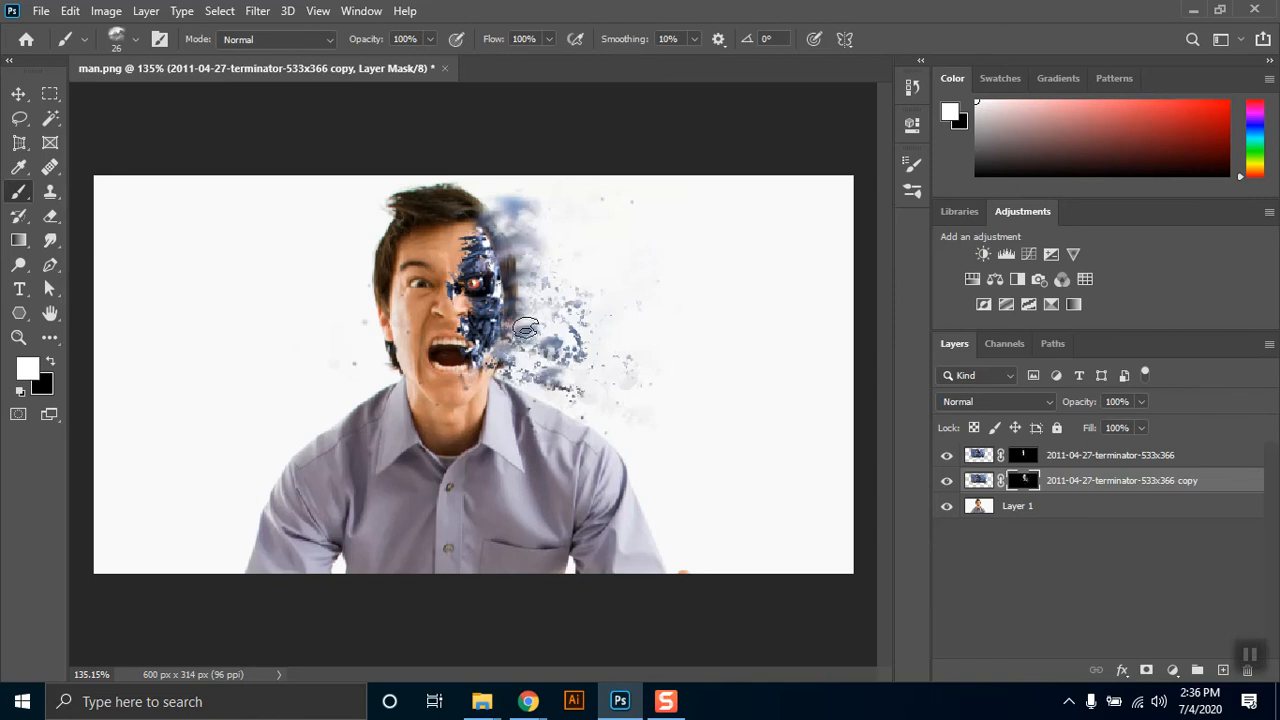
Paint black with a 108 px brush on the copy layer's mask to fade the outer haze and fragments beside the head.
{"action": "key", "text": "x"}
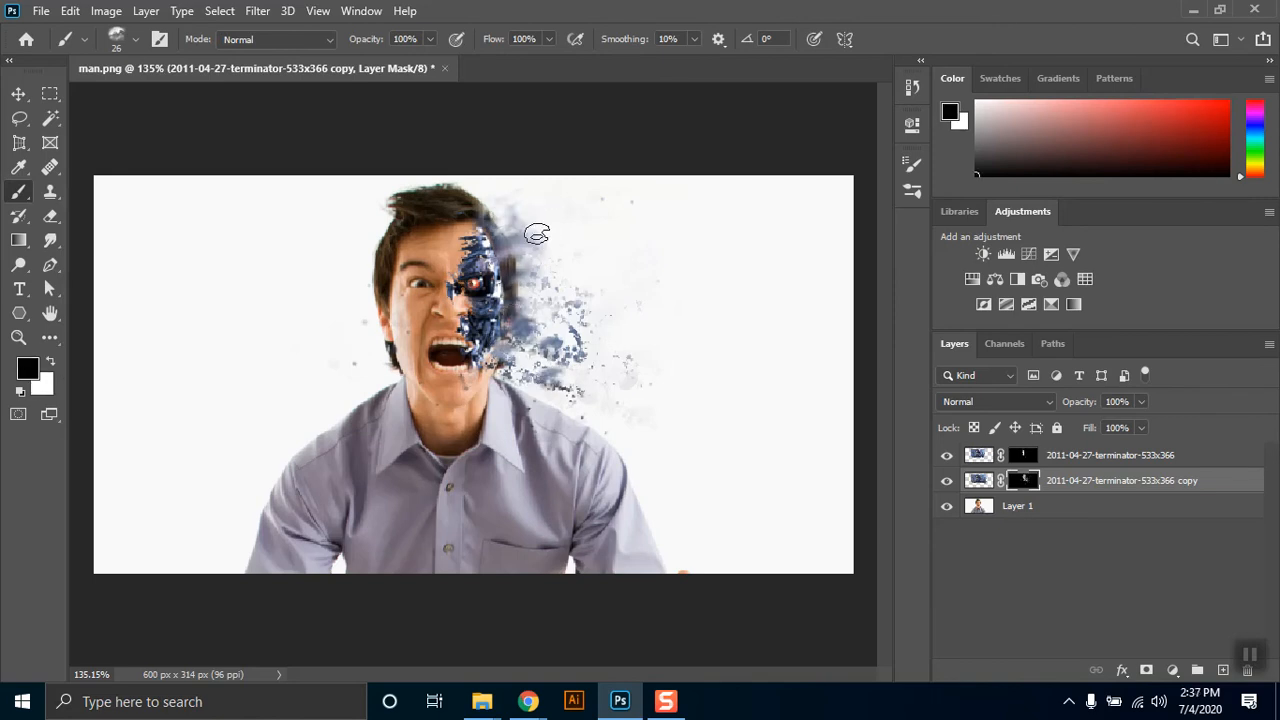
{"action": "right_click", "coordinate": [574, 266]}
{"action": "left_click", "coordinate": [737, 312]}
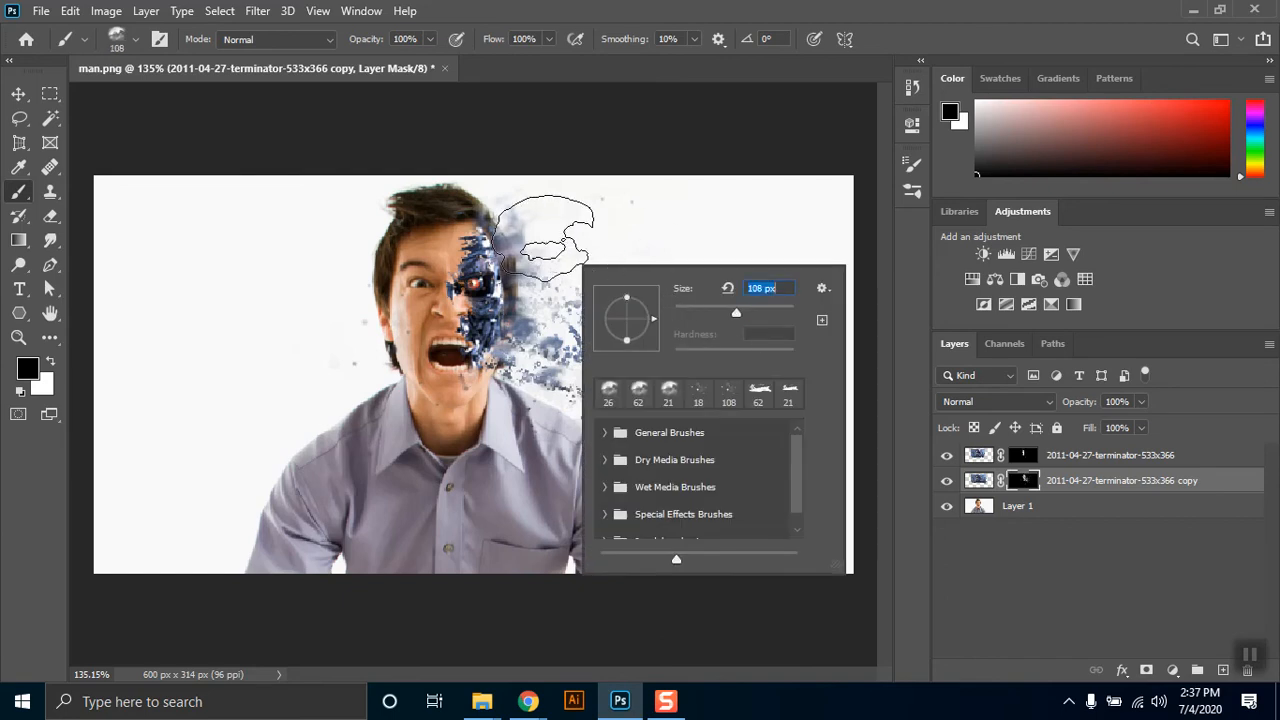
{"action": "left_click", "coordinate": [590, 242]}
{"action": "left_click", "coordinate": [642, 321]}
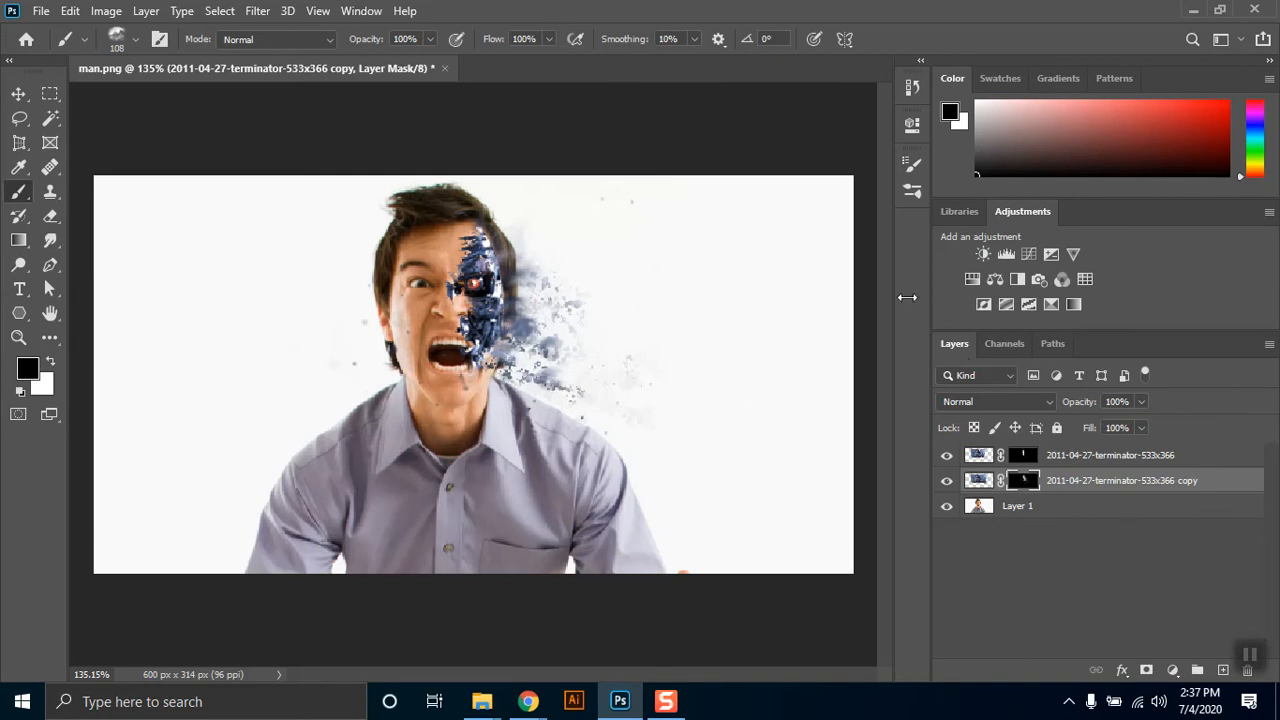
Look through the brush presets, trying Rock 3, Fish and Foliage 1, and choose the Scales brush.
{"action": "left_click", "coordinate": [913, 190]}
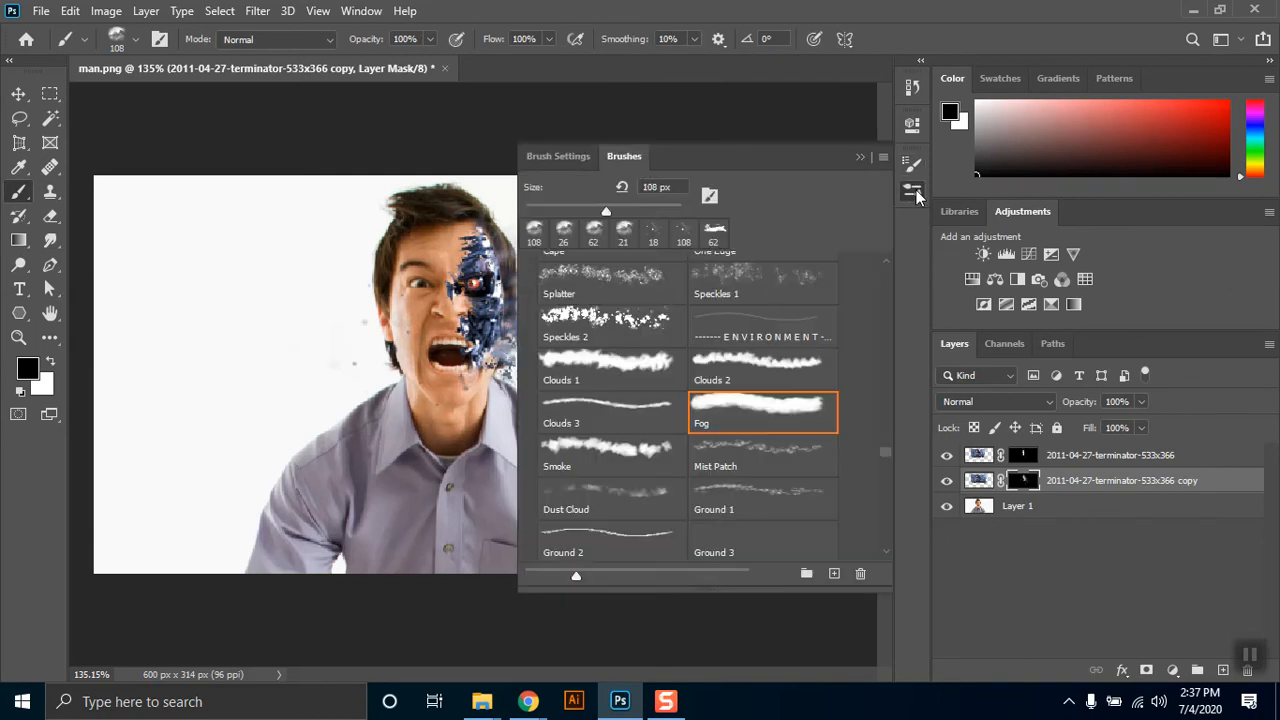
{"action": "scroll", "coordinate": [735, 532], "scroll_direction": "down", "scroll_amount": 3}
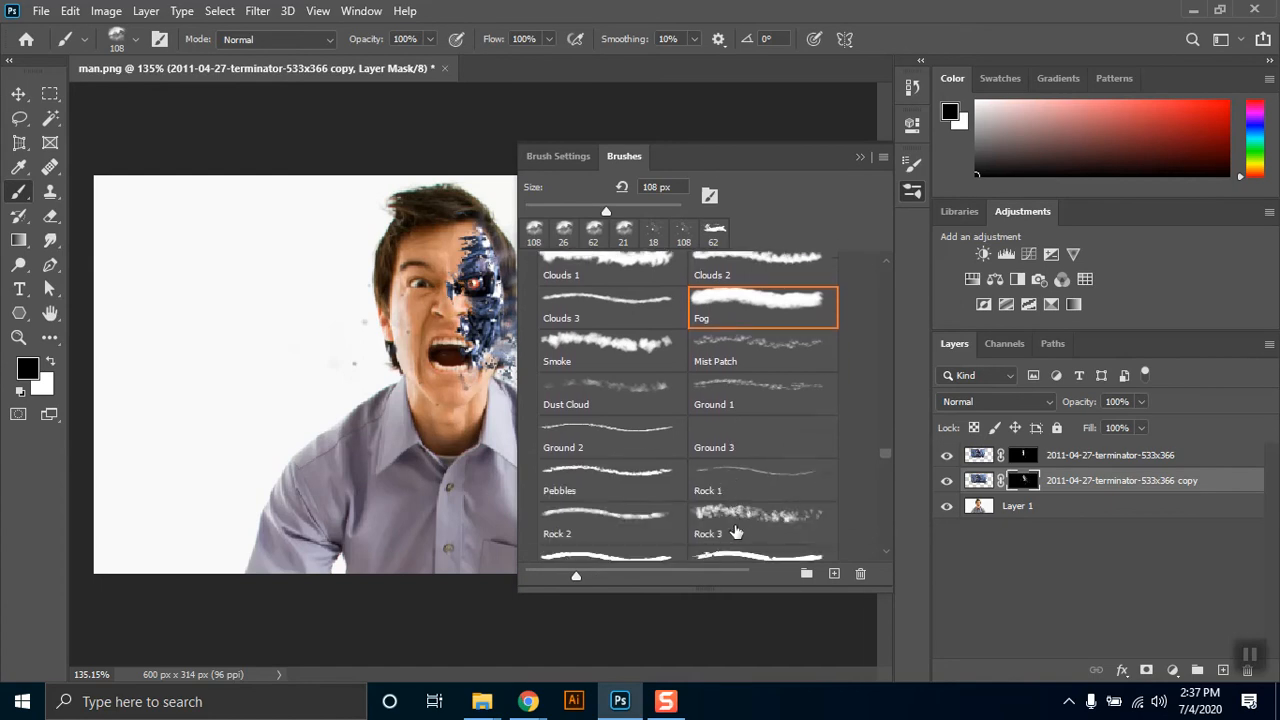
{"action": "left_click", "coordinate": [765, 482]}
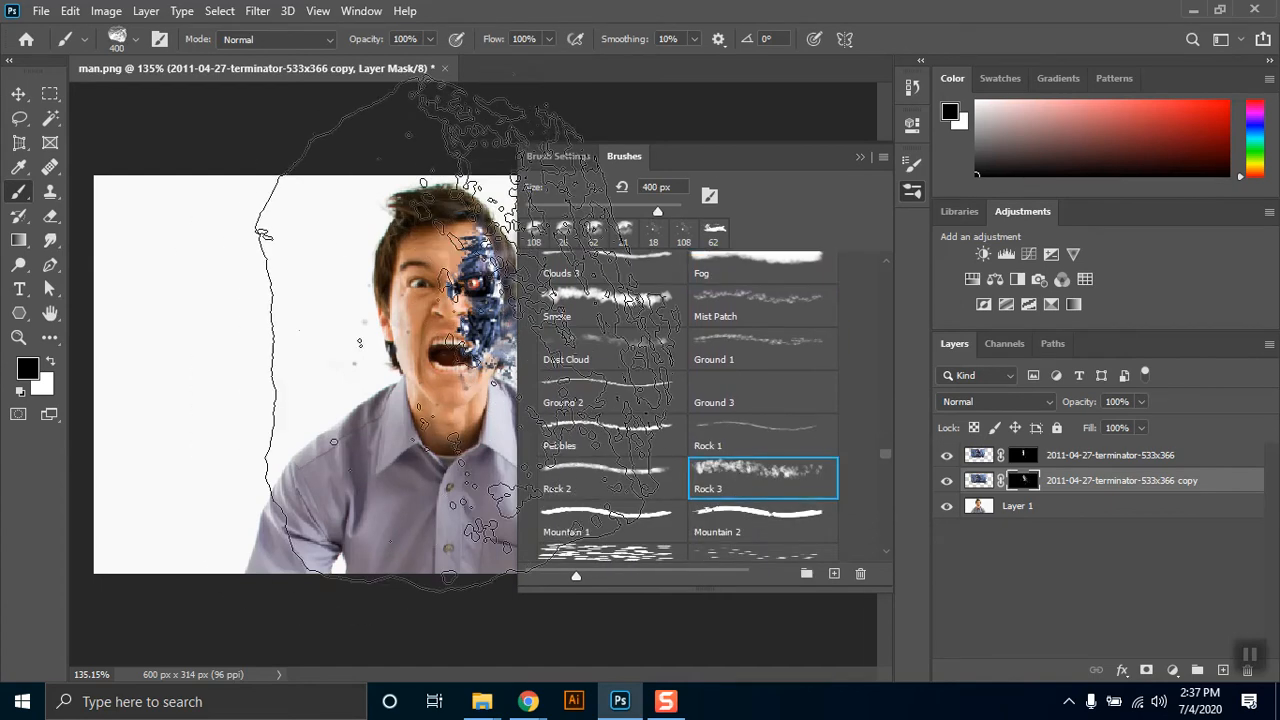
{"action": "scroll", "coordinate": [750, 455], "scroll_direction": "down", "scroll_amount": 5}
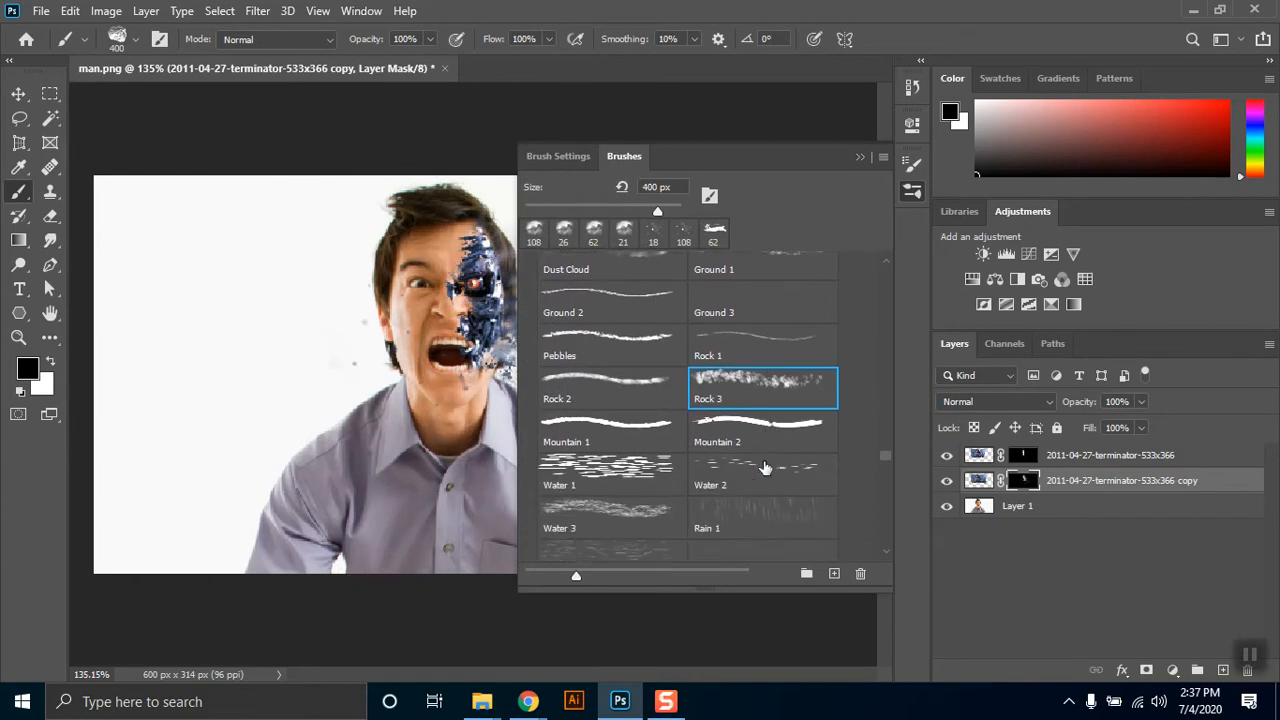
{"action": "scroll", "coordinate": [733, 441], "scroll_direction": "down", "scroll_amount": 2}
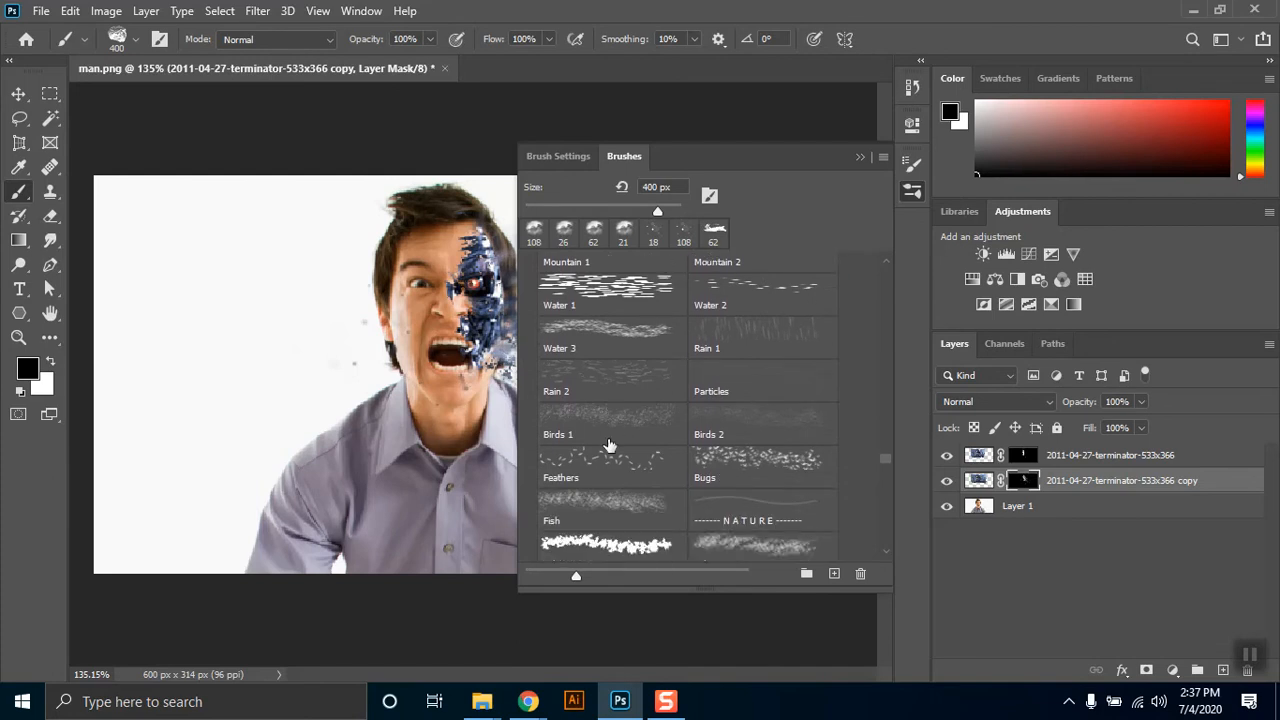
{"action": "left_click", "coordinate": [632, 455]}
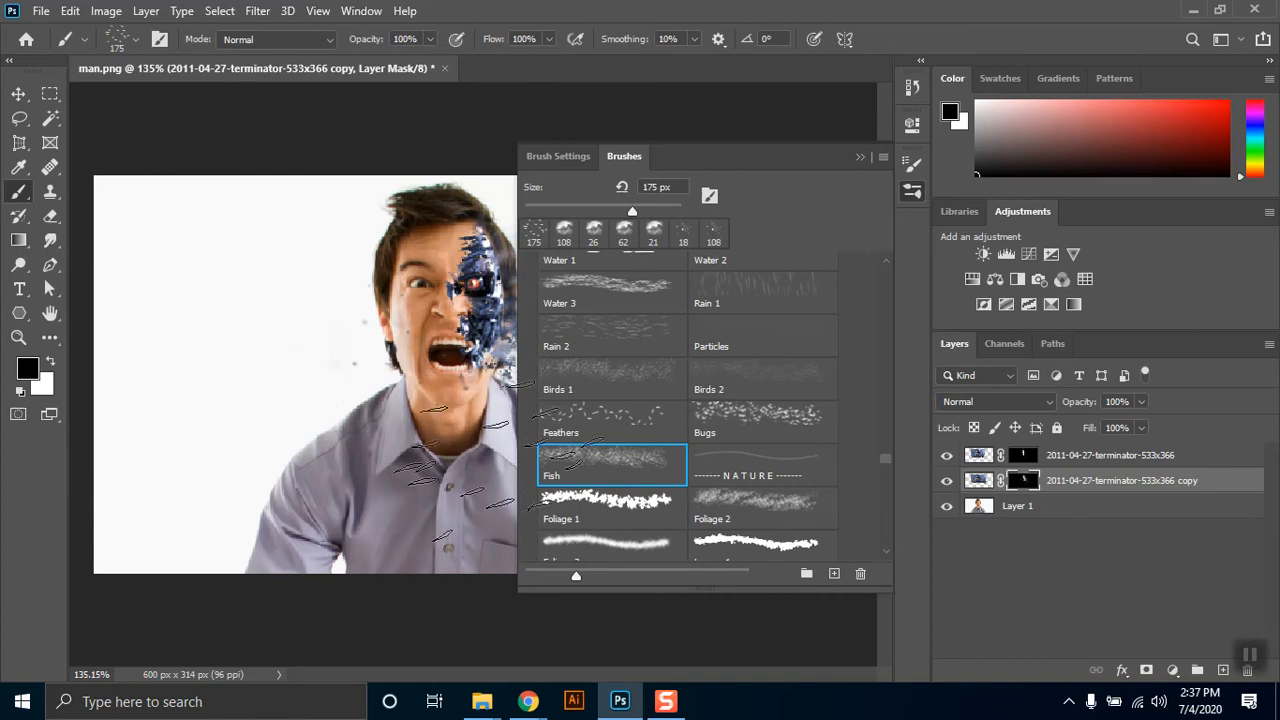
{"action": "left_click", "coordinate": [655, 505]}
{"action": "scroll", "coordinate": [657, 517], "scroll_direction": "down", "scroll_amount": 1}
{"action": "scroll", "coordinate": [657, 517], "scroll_direction": "down", "scroll_amount": 4}
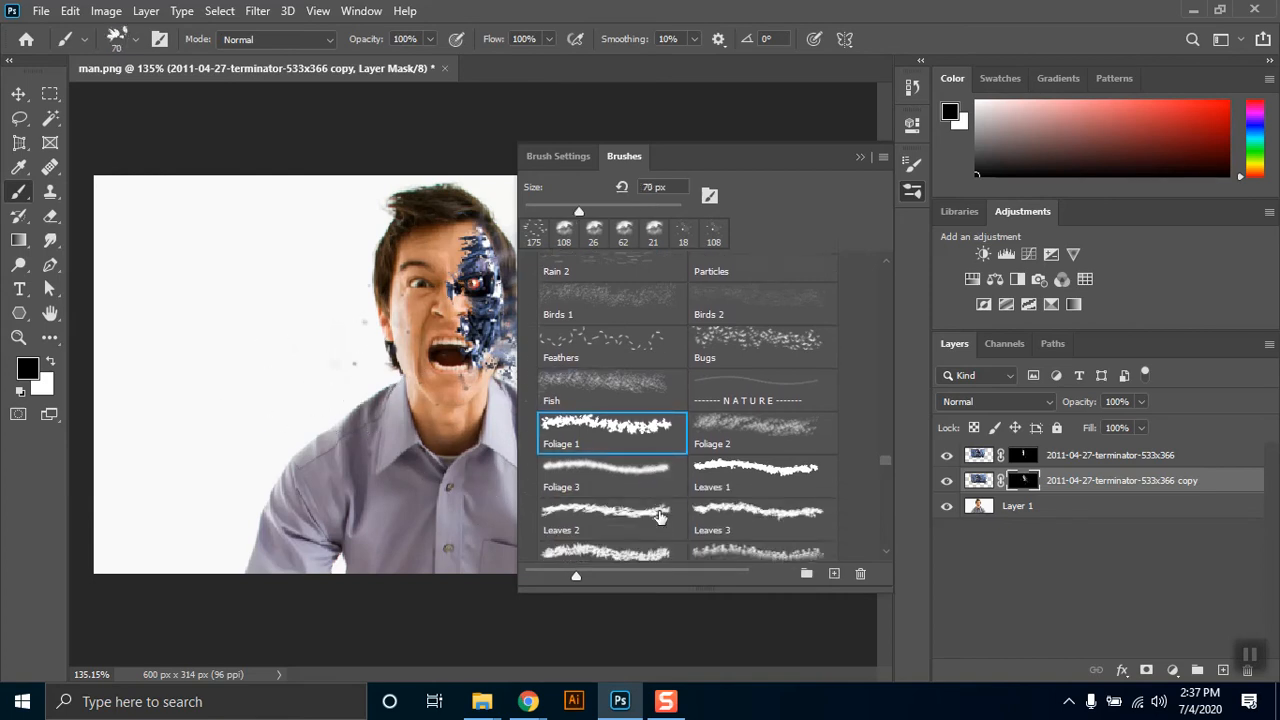
{"action": "scroll", "coordinate": [735, 497], "scroll_direction": "down", "scroll_amount": 5}
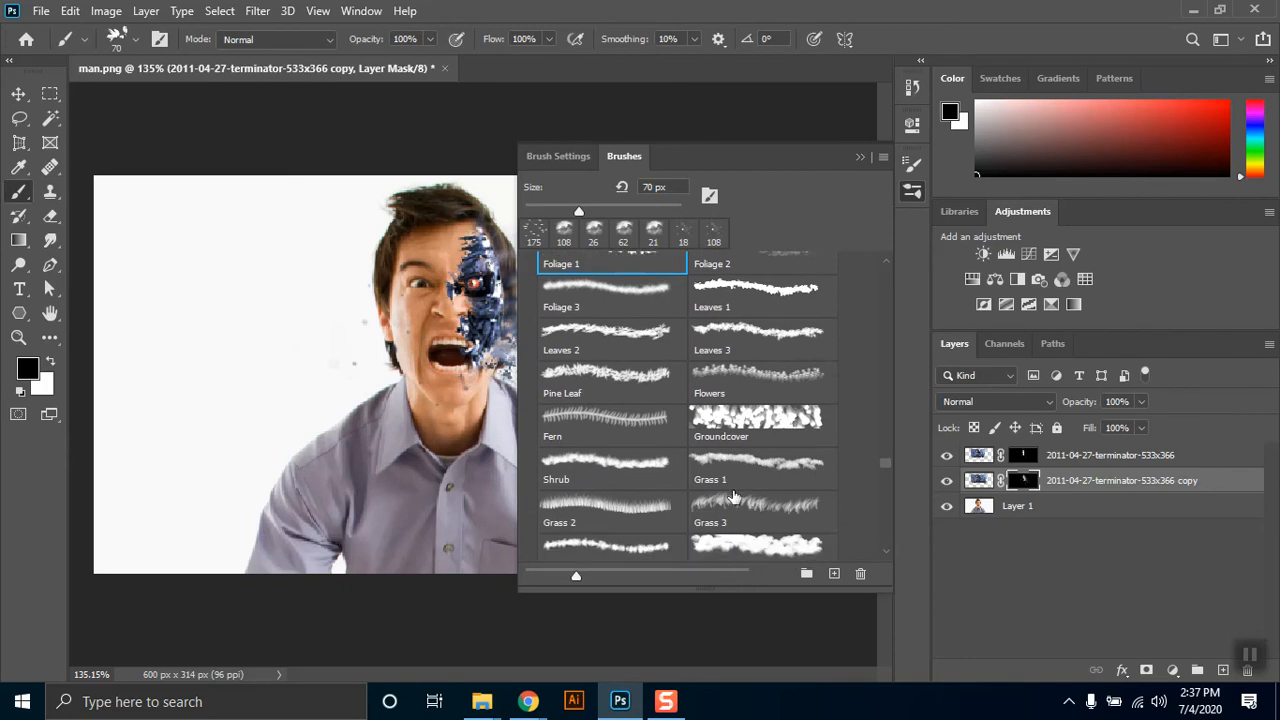
{"action": "scroll", "coordinate": [735, 497], "scroll_direction": "down", "scroll_amount": 4}
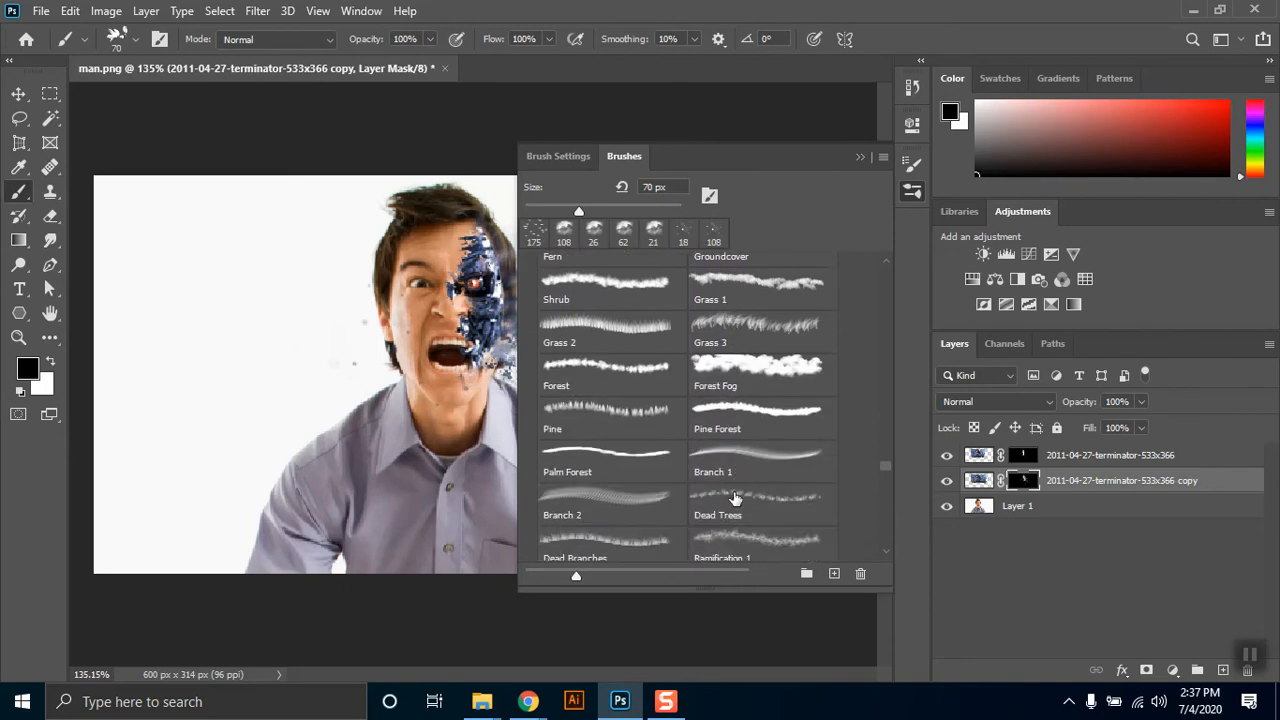
{"action": "left_click_drag", "start_coordinate": [887, 468], "coordinate": [886, 475]}
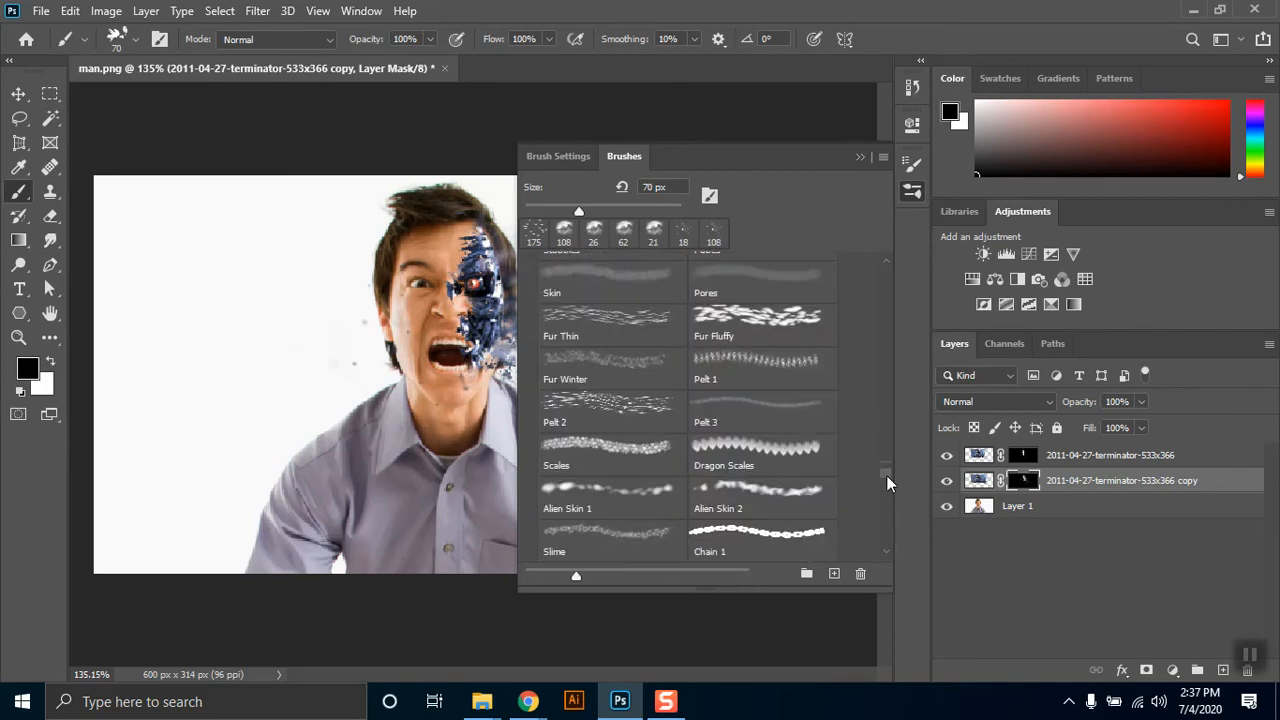
{"action": "scroll", "coordinate": [886, 475], "scroll_direction": "down", "scroll_amount": 1}
{"action": "left_click", "coordinate": [628, 388]}
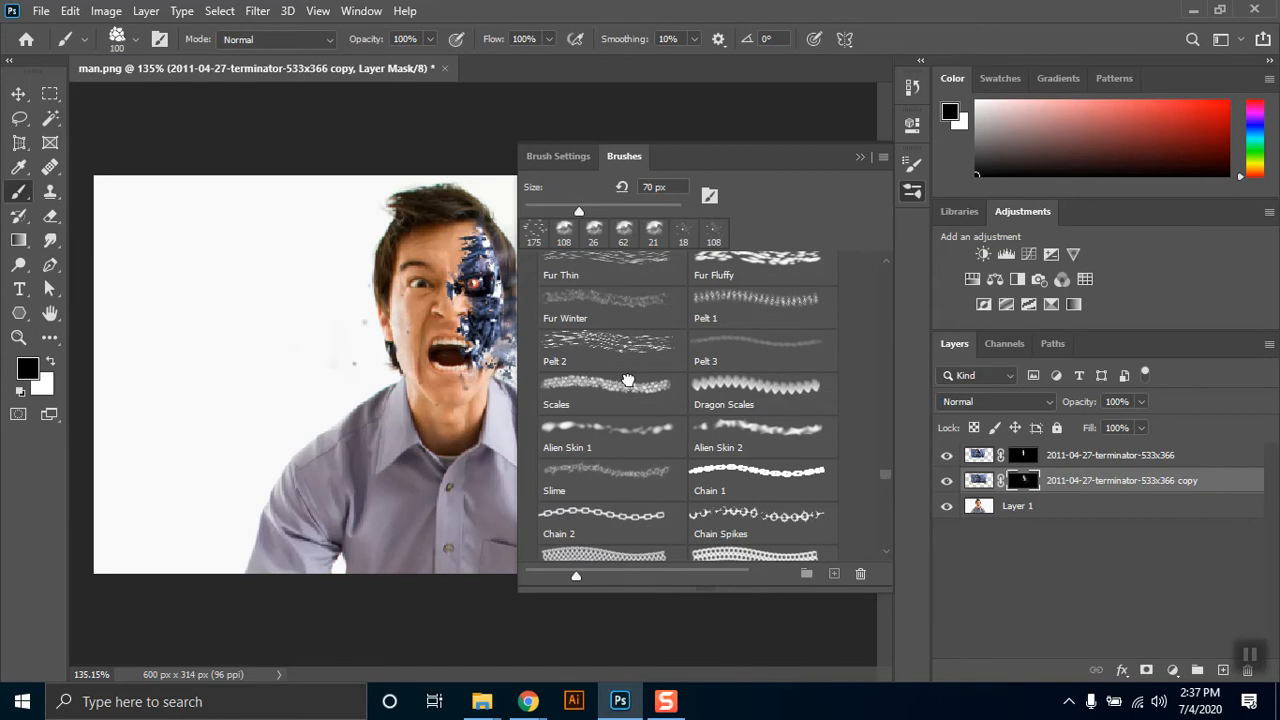
{"action": "left_click", "coordinate": [857, 159]}
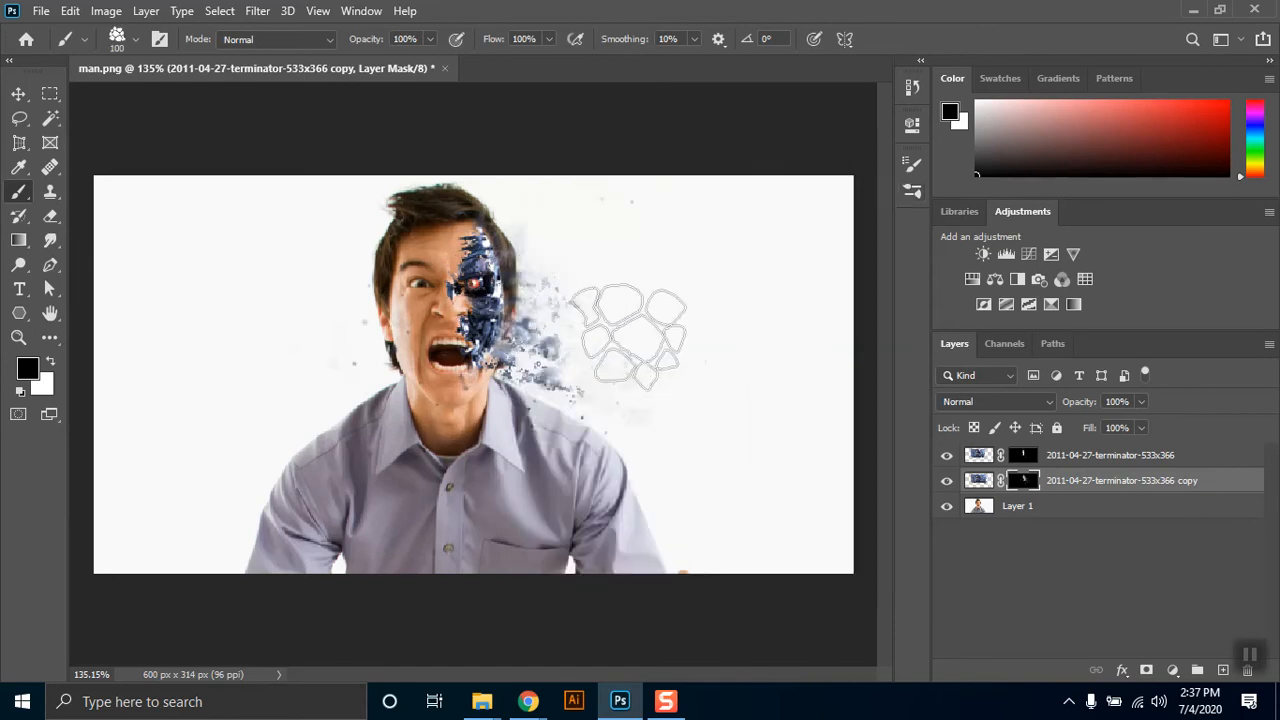
Paint white with the Scales brush at 28 px on the copy layer's mask to scatter more fragments beside the face.
{"action": "key", "text": "x"}
{"action": "right_click", "coordinate": [520, 320]}
{"action": "left_click", "coordinate": [520, 277]}
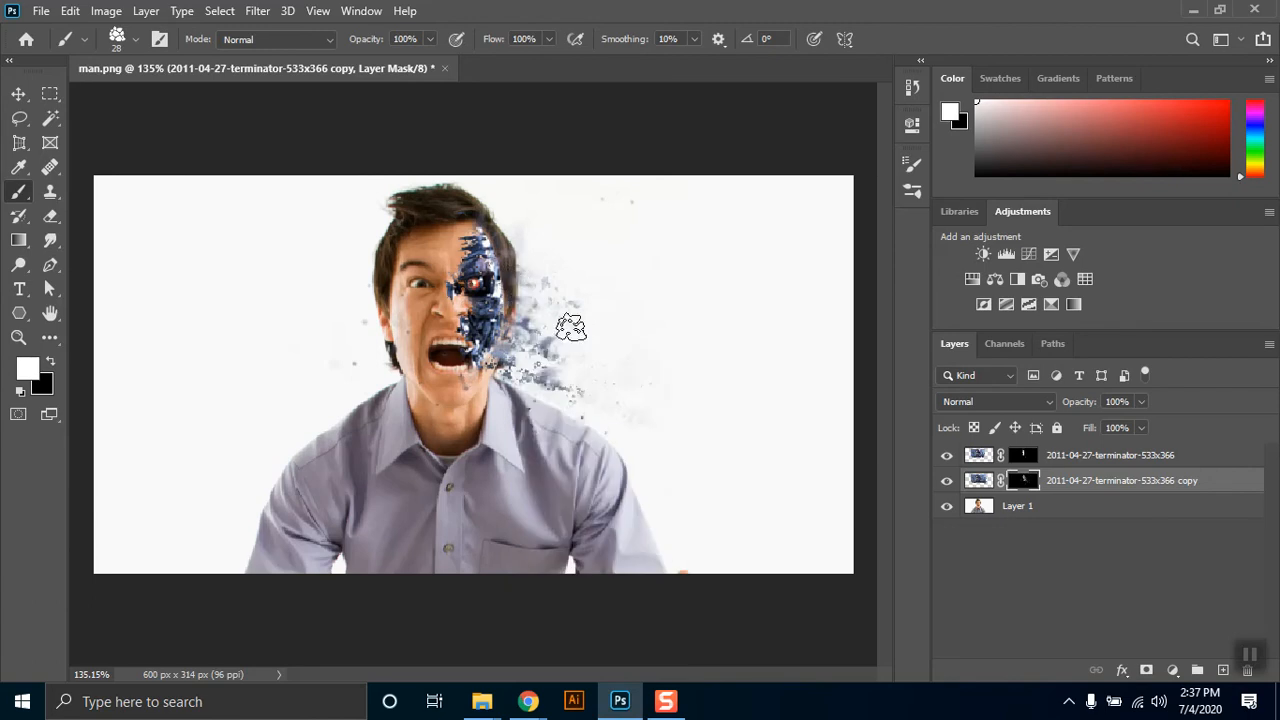
{"action": "left_click_drag", "start_coordinate": [540, 310], "coordinate": [606, 374]}
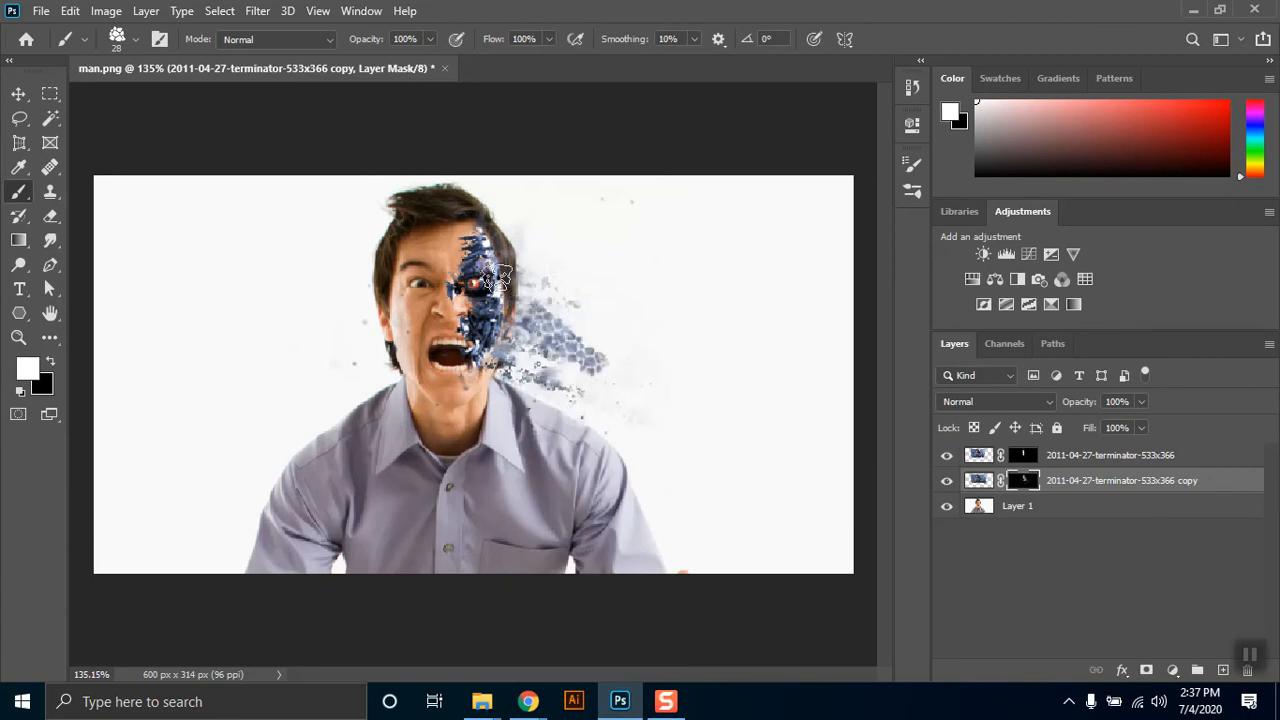
{"action": "key", "text": "ctrl+z"}
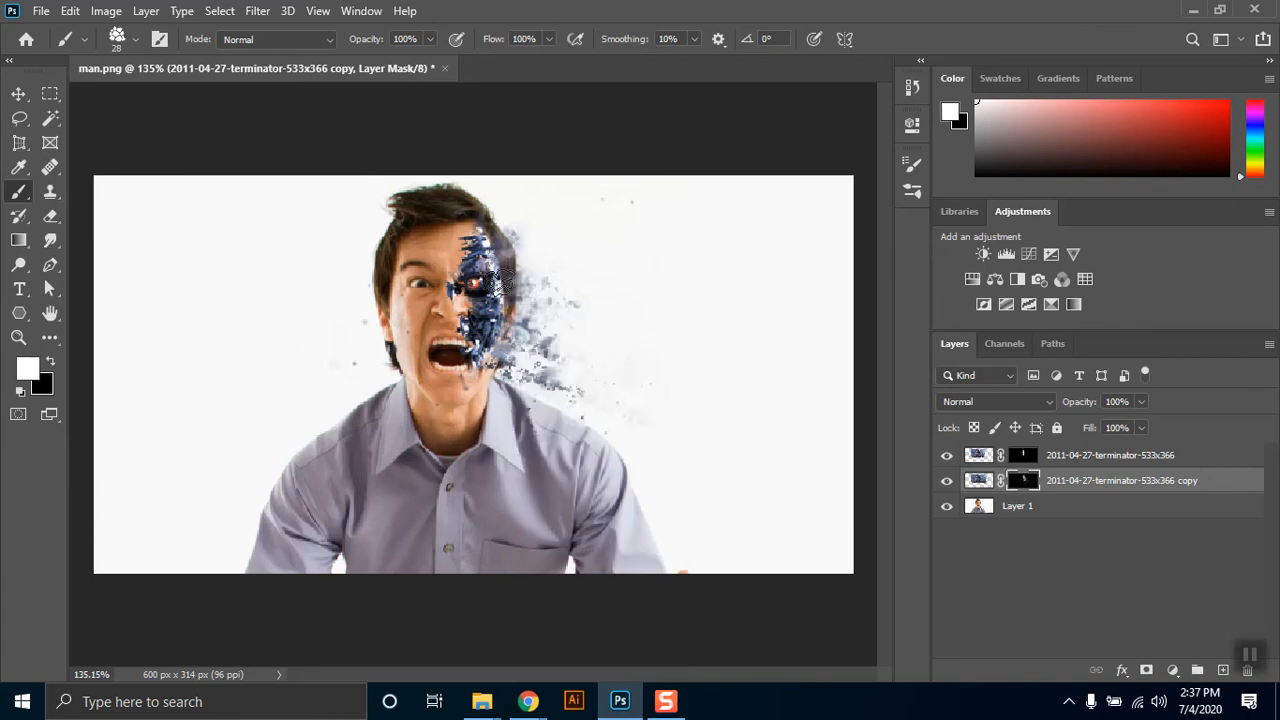
{"action": "right_click", "coordinate": [503, 302]}
{"action": "key", "text": "Escape"}
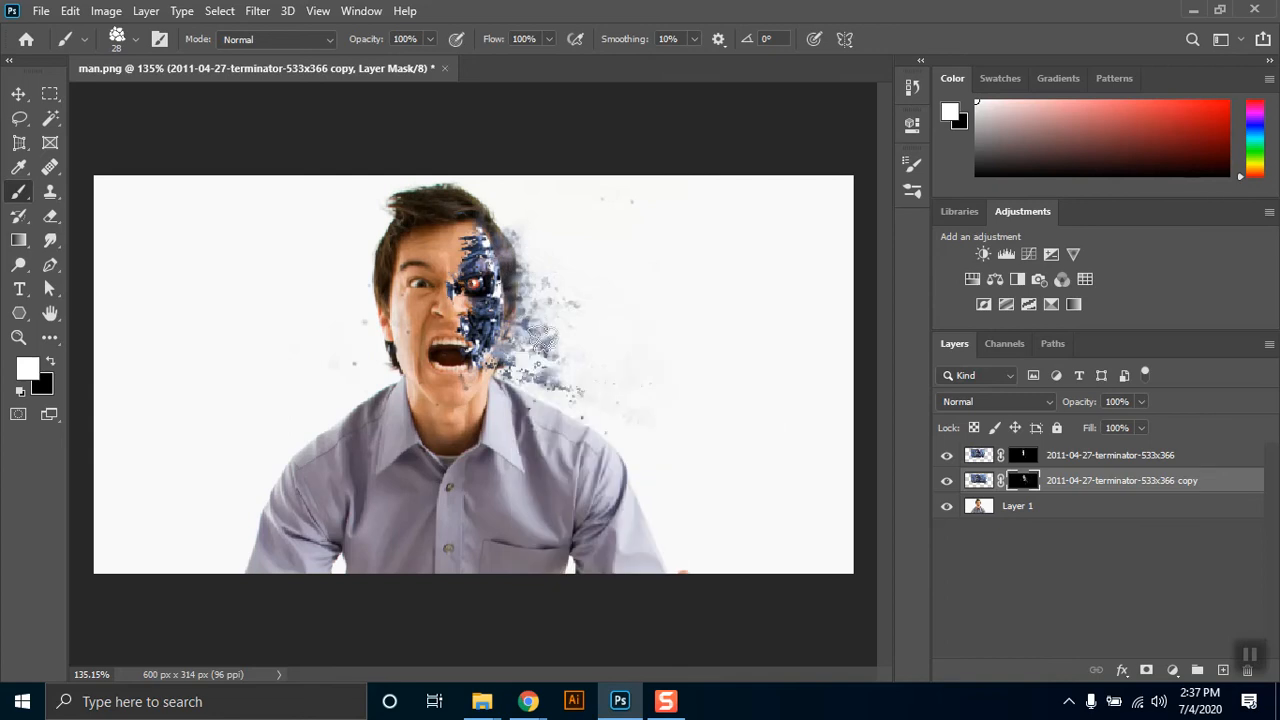
{"action": "left_click_drag", "start_coordinate": [582, 270], "coordinate": [571, 309]}
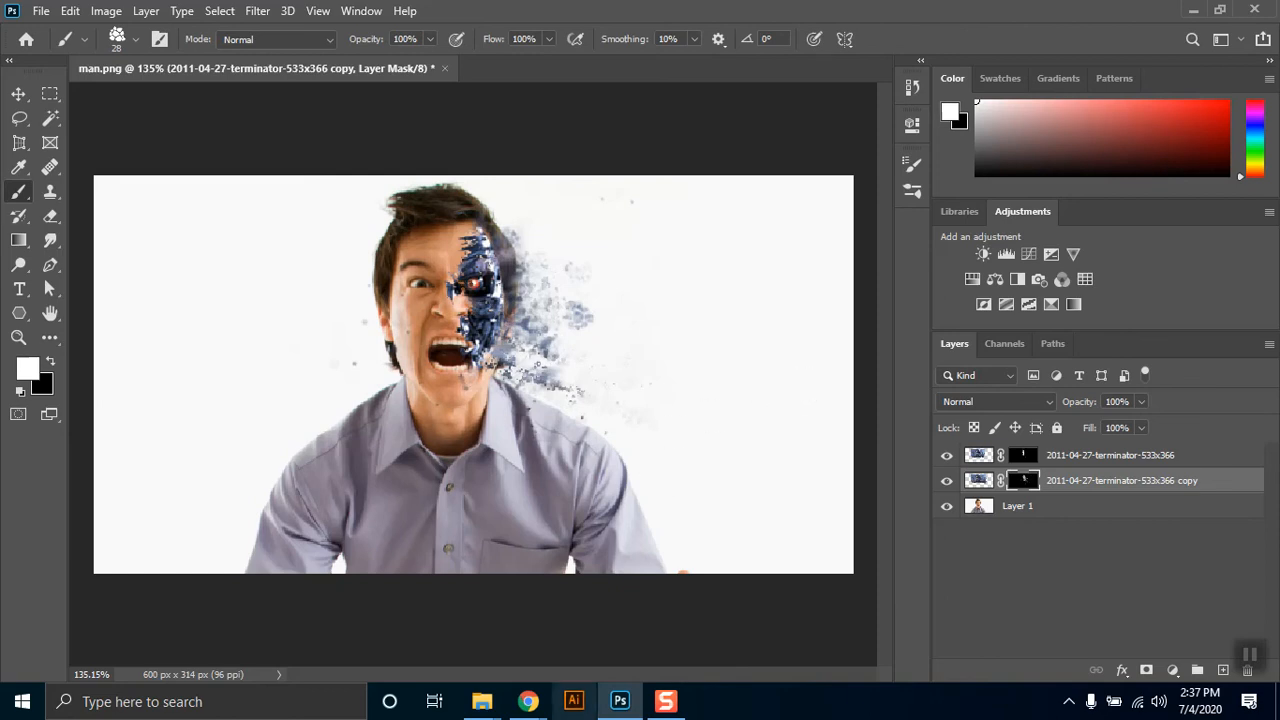
Place the 2017-05-18-atom image from the Class 4 folder into the man.png document.
{"action": "mouse_move", "coordinate": [484, 690]}
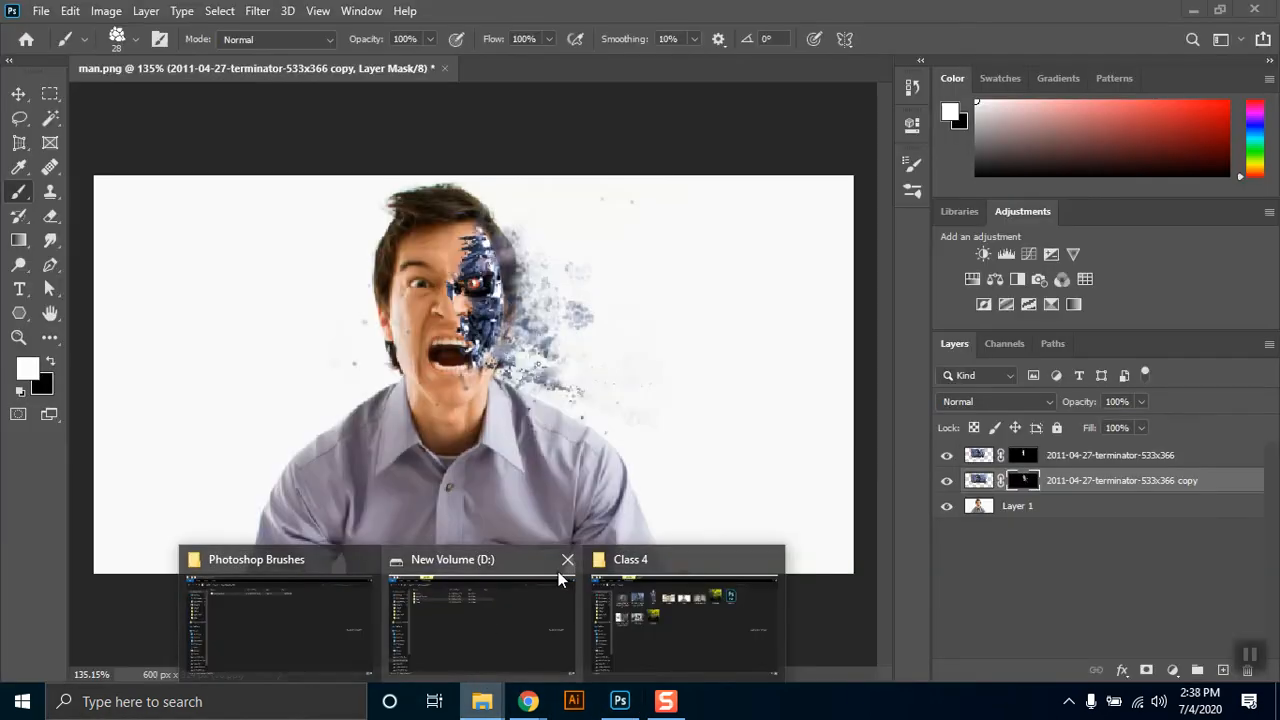
{"action": "left_click", "coordinate": [635, 636]}
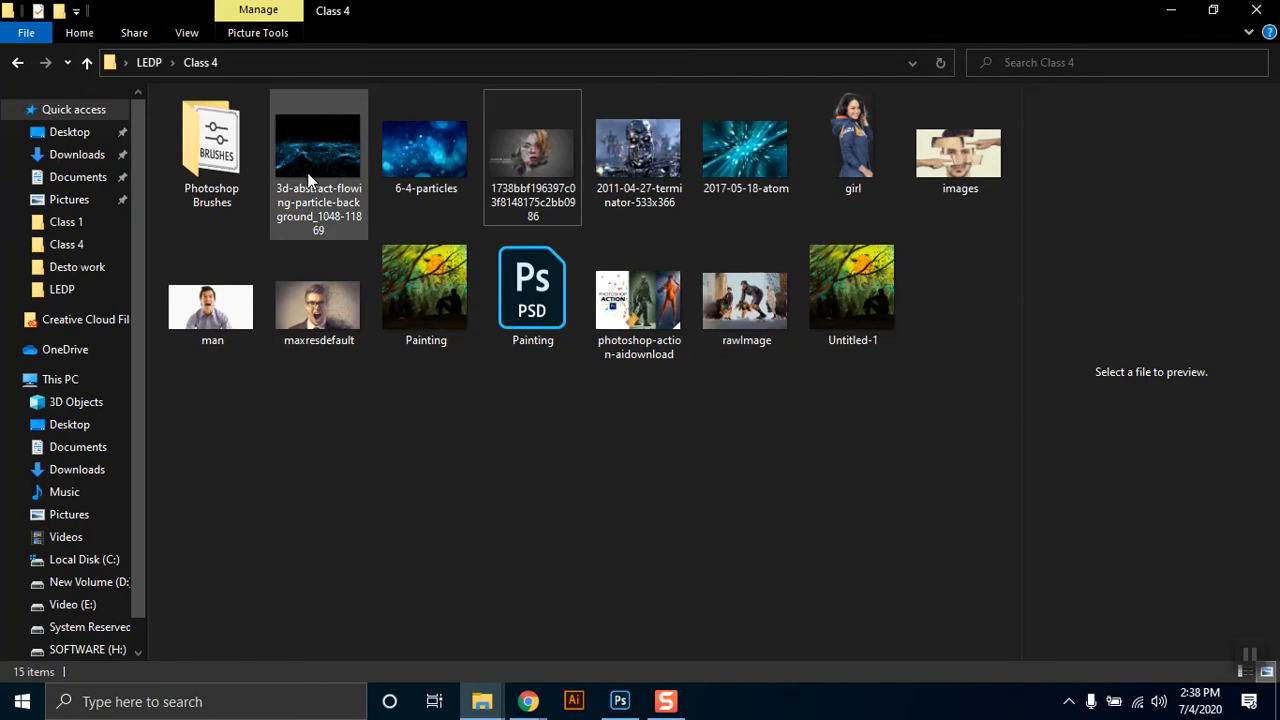
{"action": "left_click", "coordinate": [766, 171]}
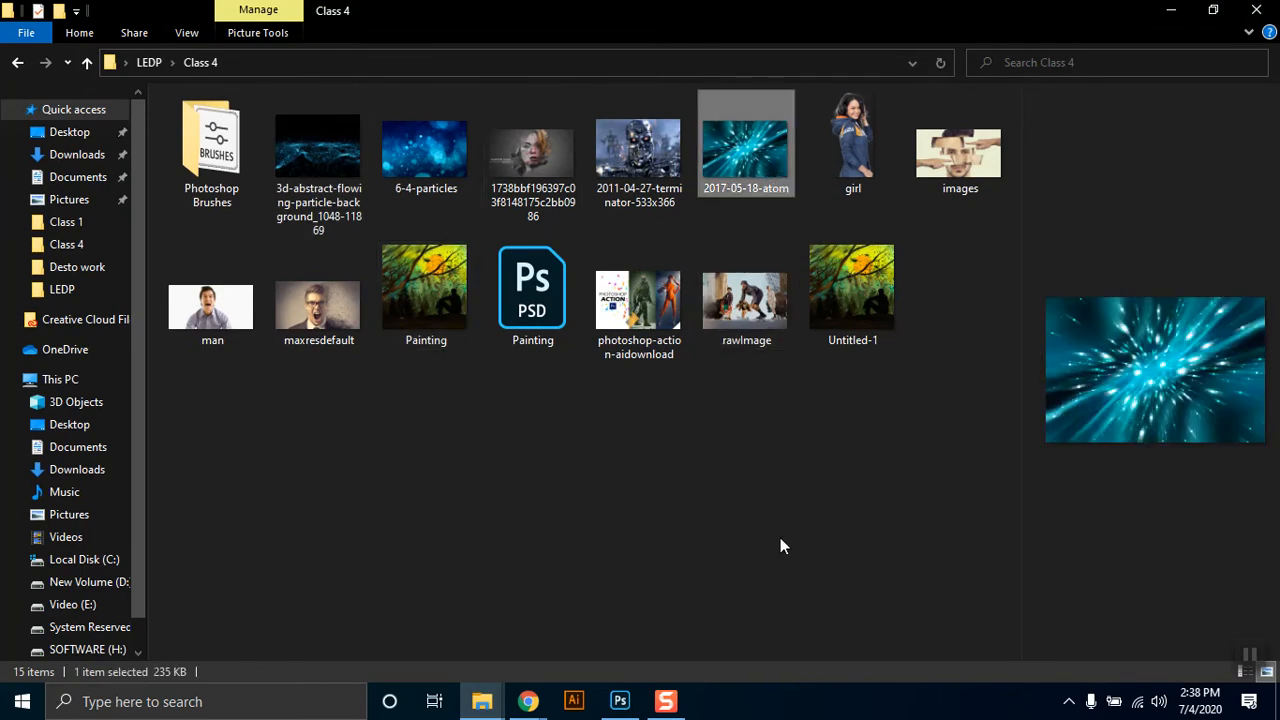
{"action": "mouse_move", "coordinate": [765, 190]}
{"action": "left_mouse_down"}
{"action": "mouse_move", "coordinate": [704, 311]}
{"action": "mouse_move", "coordinate": [569, 437]}
{"action": "mouse_move", "coordinate": [537, 538]}
{"action": "mouse_move", "coordinate": [565, 669]}
{"action": "mouse_move", "coordinate": [620, 685]}
{"action": "mouse_move", "coordinate": [622, 705]}
{"action": "mouse_move", "coordinate": [556, 425]}
{"action": "left_mouse_up"}
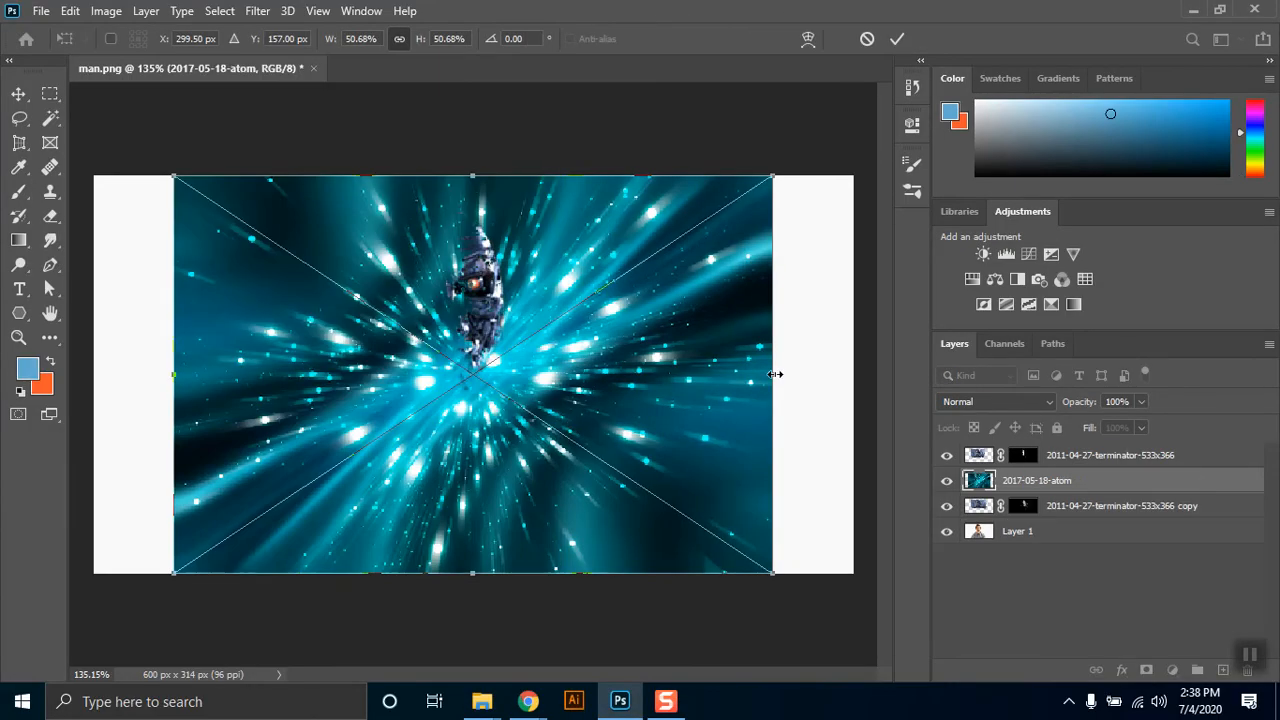
Enlarge the placed atom image to about 66.56% wide so it covers the full canvas, and commit the transform.
{"action": "left_click_drag", "start_coordinate": [774, 373], "coordinate": [816, 355]}
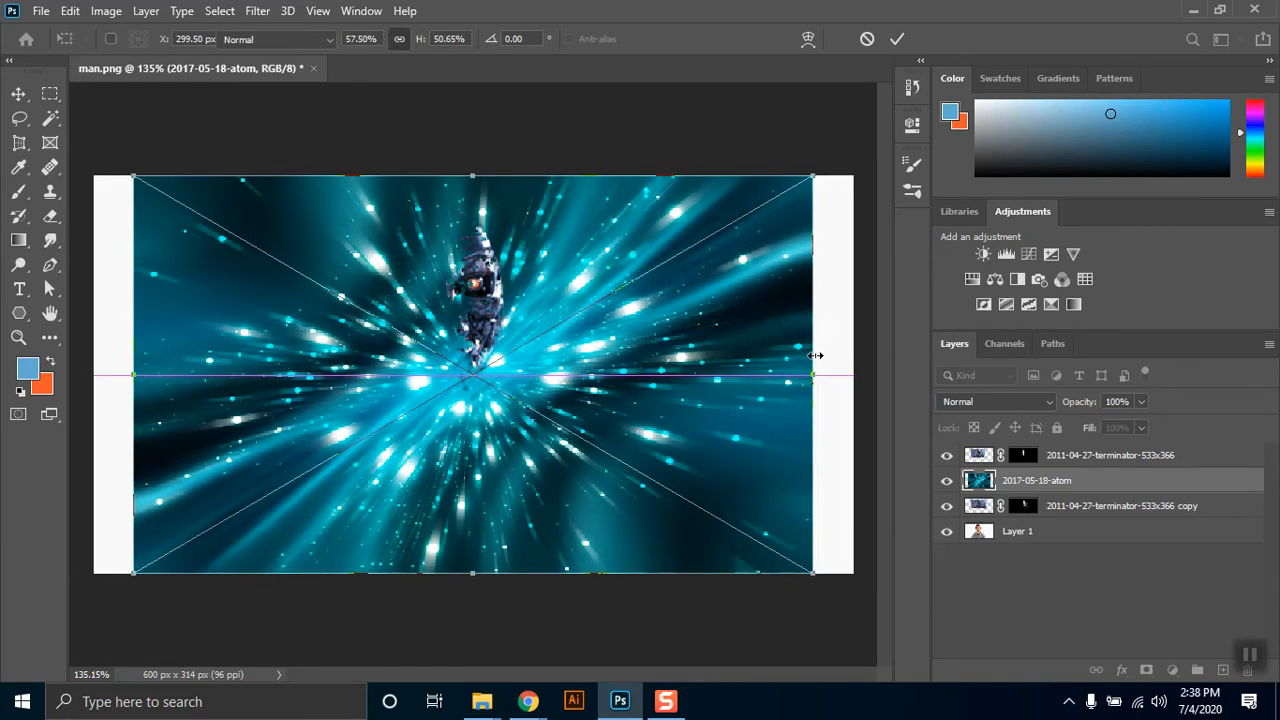
{"action": "key", "text": "Return"}
{"action": "key", "text": "b"}
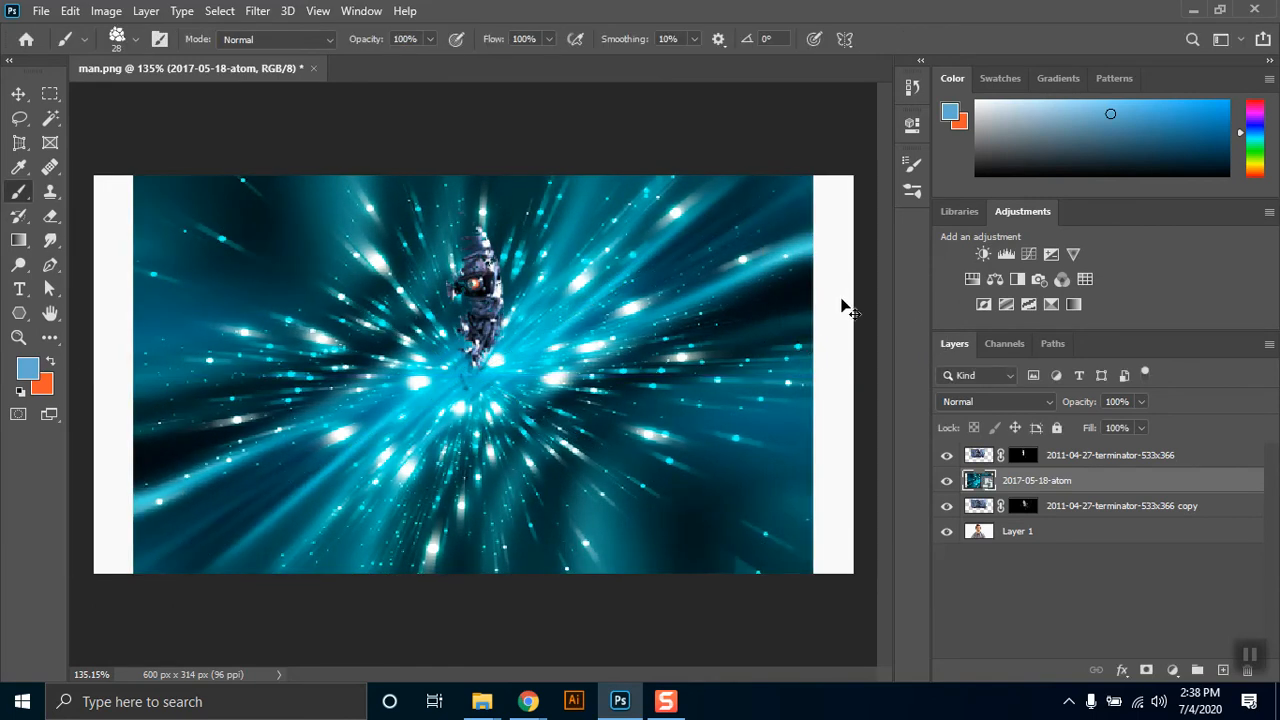
{"action": "key", "text": "ctrl+t"}
{"action": "left_click_drag", "start_coordinate": [816, 380], "coordinate": [868, 374]}
{"action": "key", "text": "Return"}
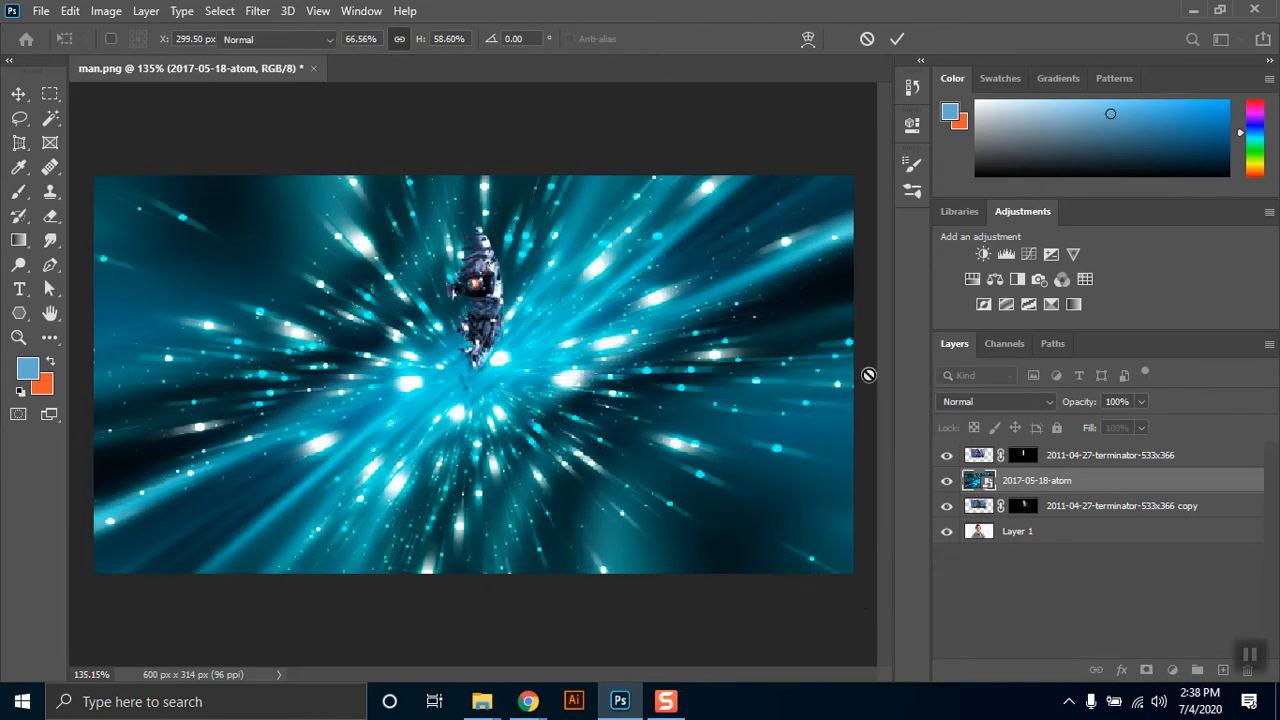
Move the 2017-05-18-atom layer beneath Layer 1, hide both terminator layers, and make Layer 1 active.
{"action": "key", "text": "b"}
{"action": "left_click_drag", "start_coordinate": [1024, 490], "coordinate": [982, 515]}
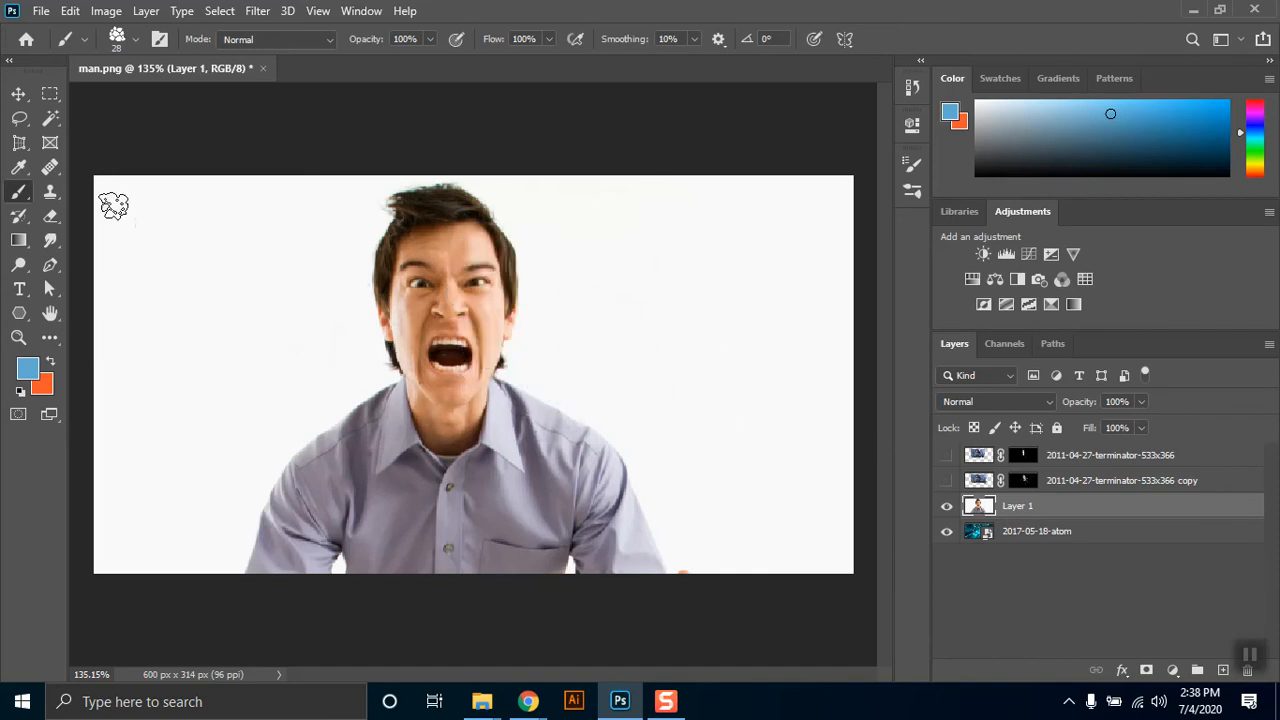
Select the white backdrop around the man on Layer 1 with the Magic Wand at tolerance 15.
{"action": "left_click", "coordinate": [50, 121]}
{"action": "left_click", "coordinate": [352, 323]}
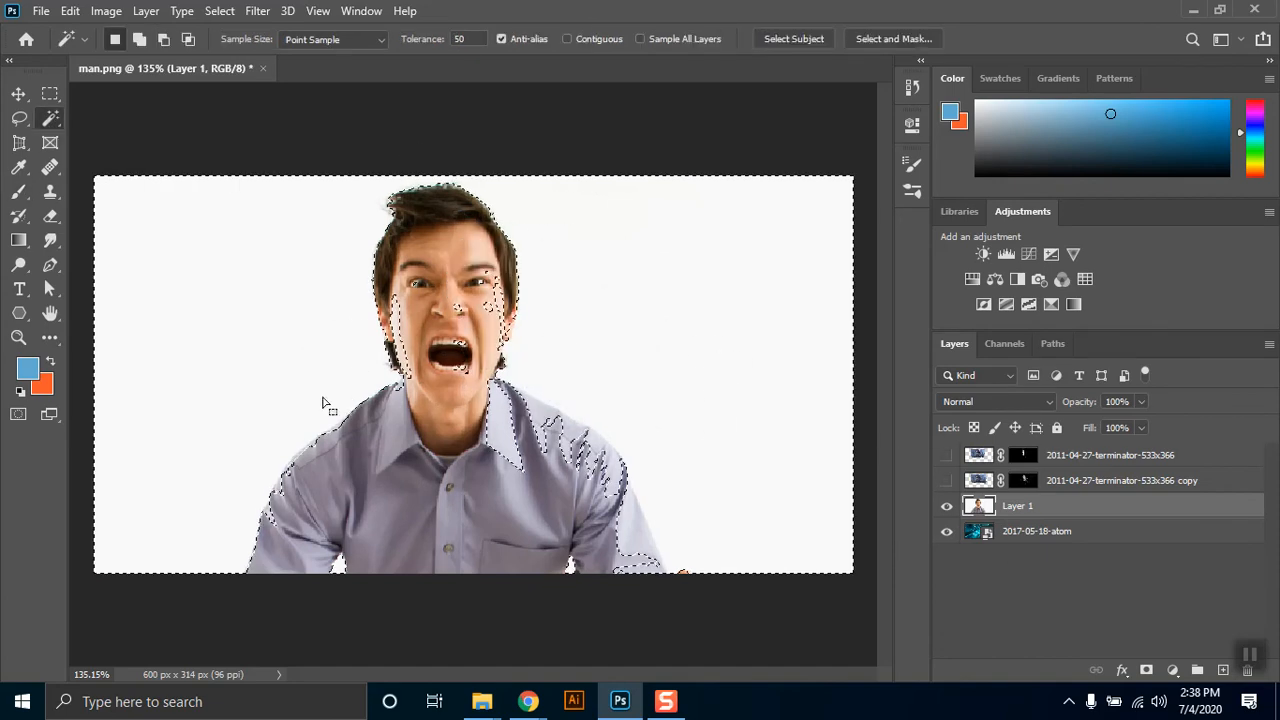
{"action": "double_click", "coordinate": [461, 39]}
{"action": "type", "text": "15"}
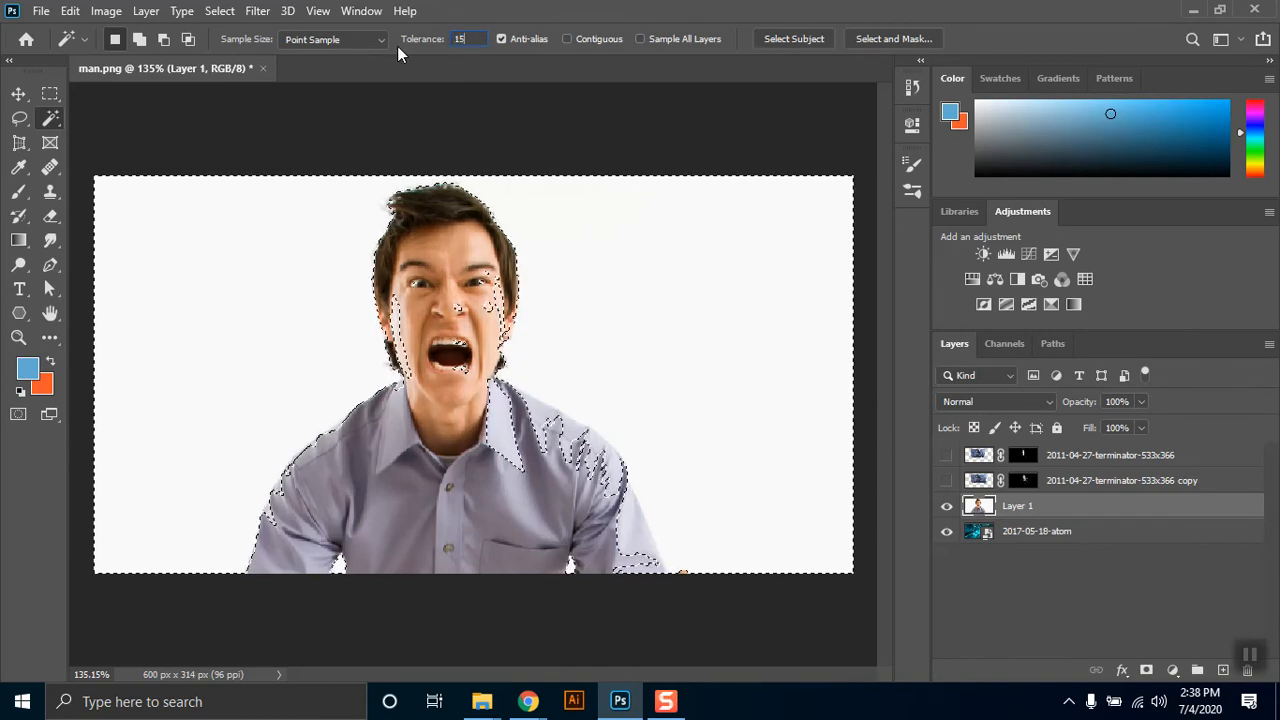
{"action": "left_click", "coordinate": [156, 313]}
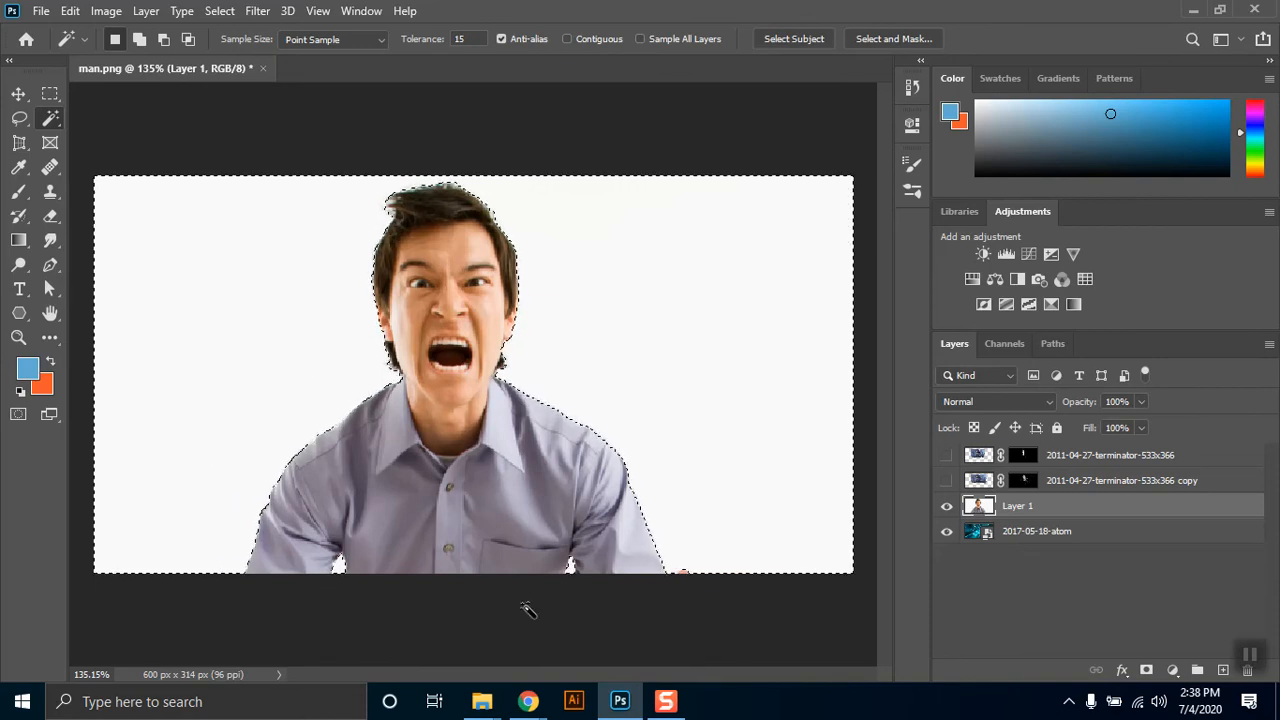
Invert the backdrop selection so the man is selected.
{"action": "right_click", "coordinate": [648, 310]}
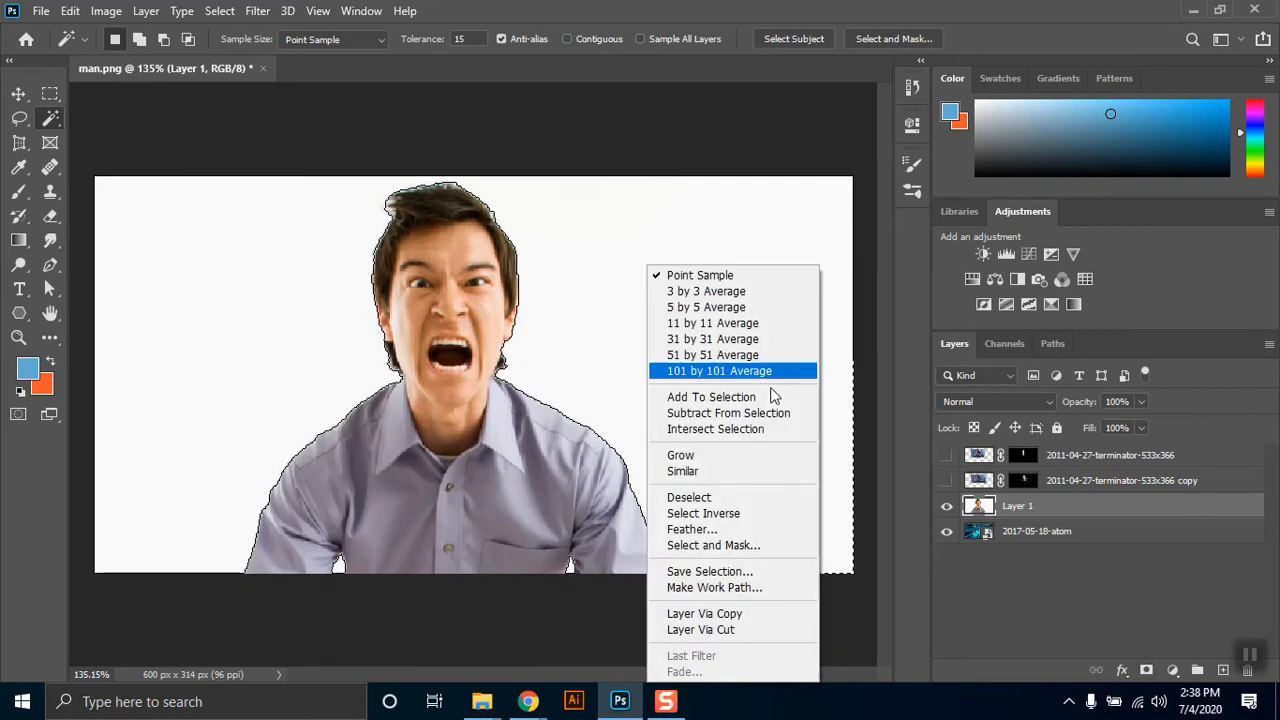
{"action": "left_click", "coordinate": [727, 530]}
{"action": "left_click", "coordinate": [721, 248]}
{"action": "right_click", "coordinate": [636, 248]}
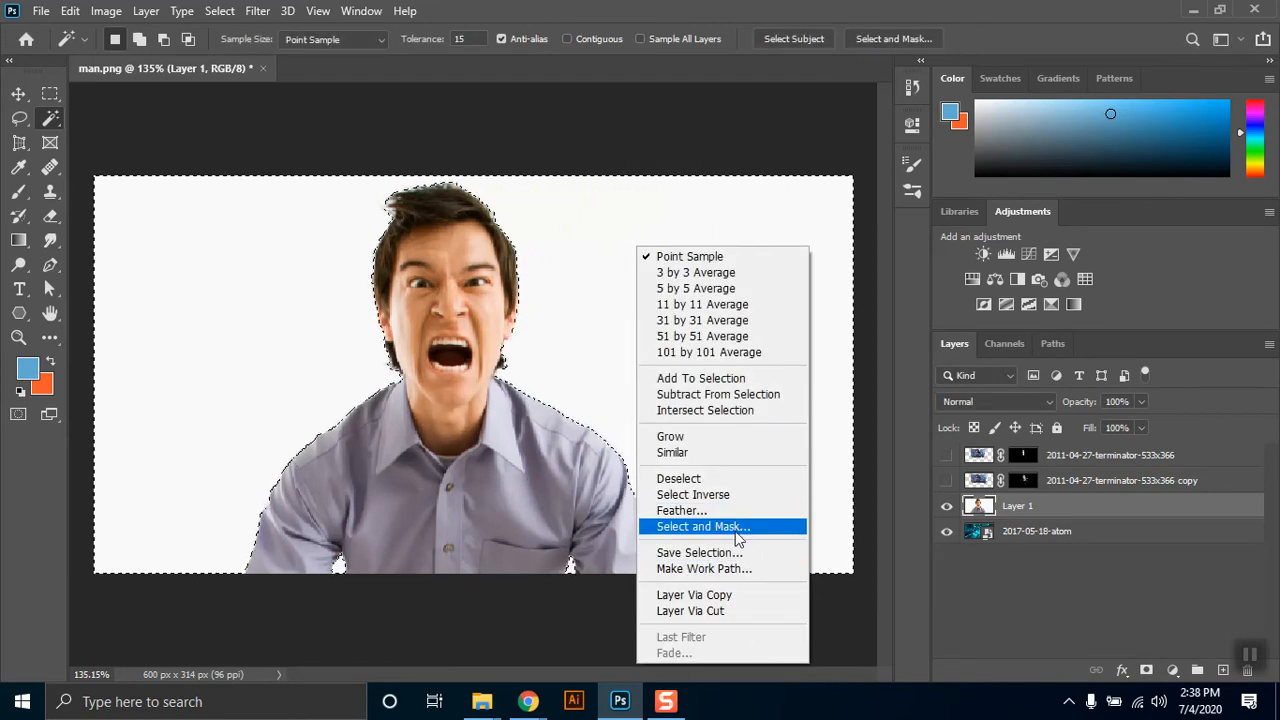
{"action": "left_click", "coordinate": [735, 494]}
Switch to the Google Meet window, admit the waiting participant, and return to Photoshop.
{"action": "mouse_move", "coordinate": [525, 700]}
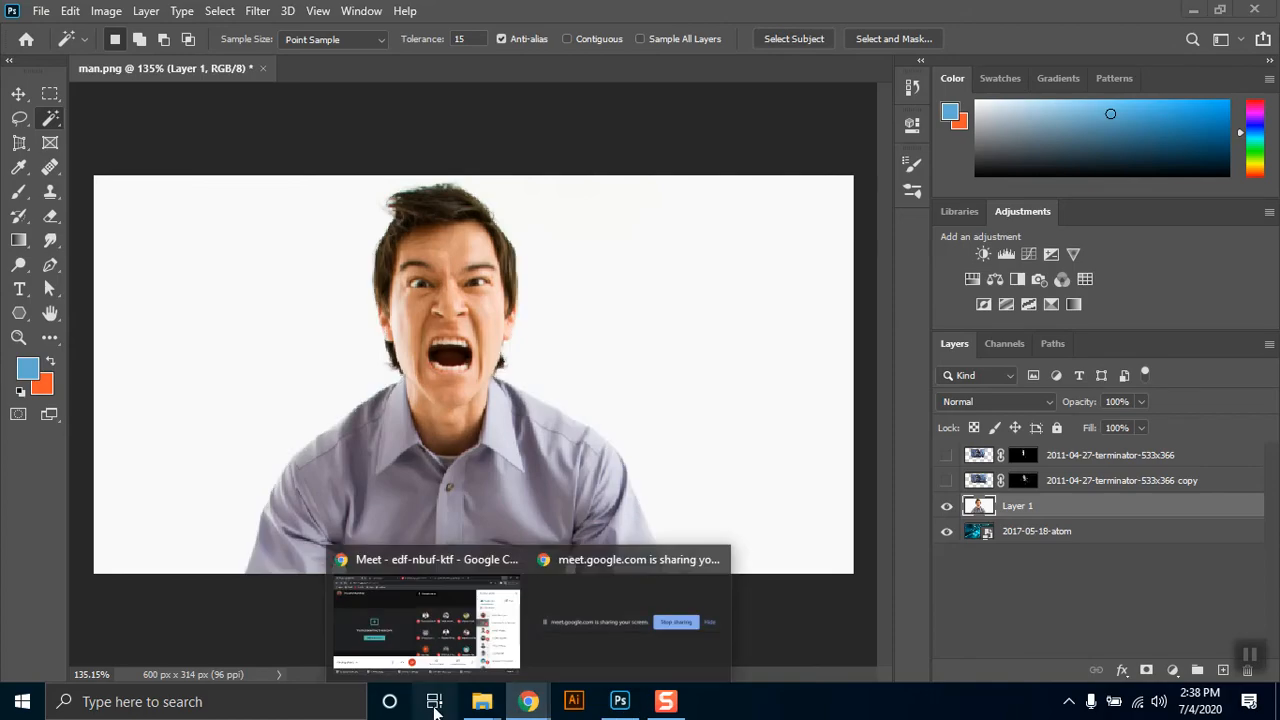
{"action": "left_click", "coordinate": [375, 615]}
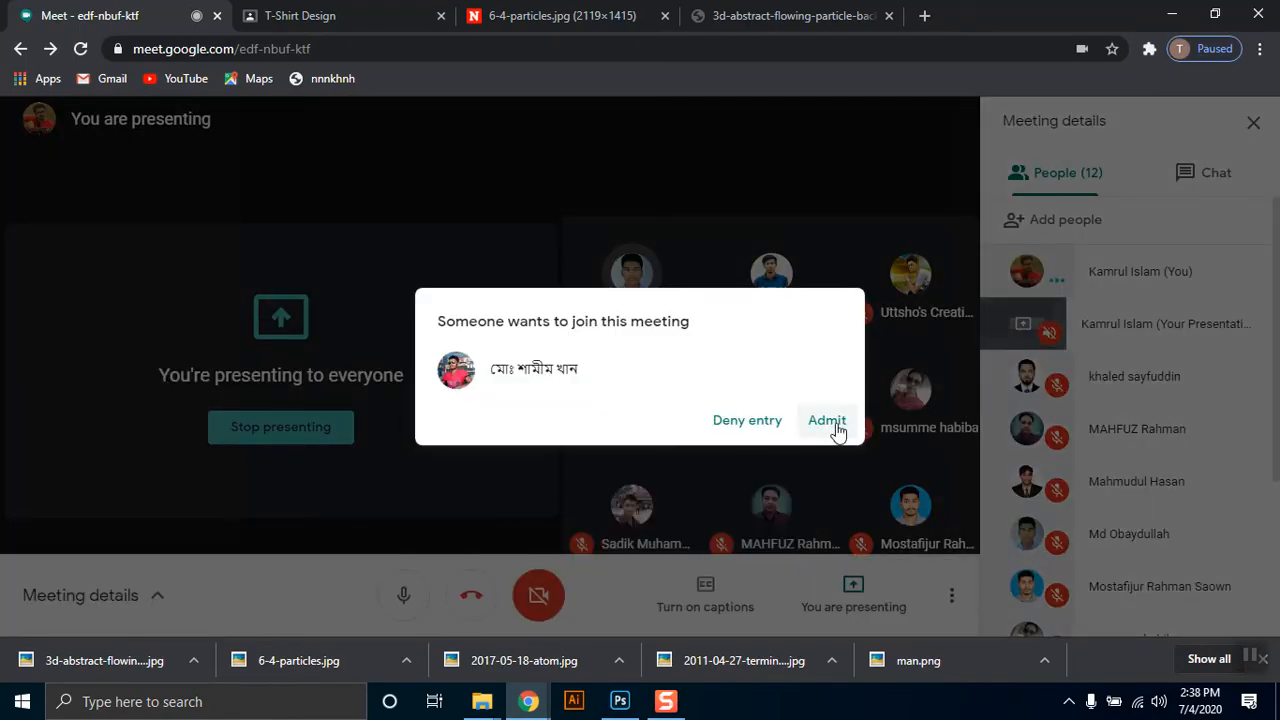
{"action": "left_click", "coordinate": [832, 426]}
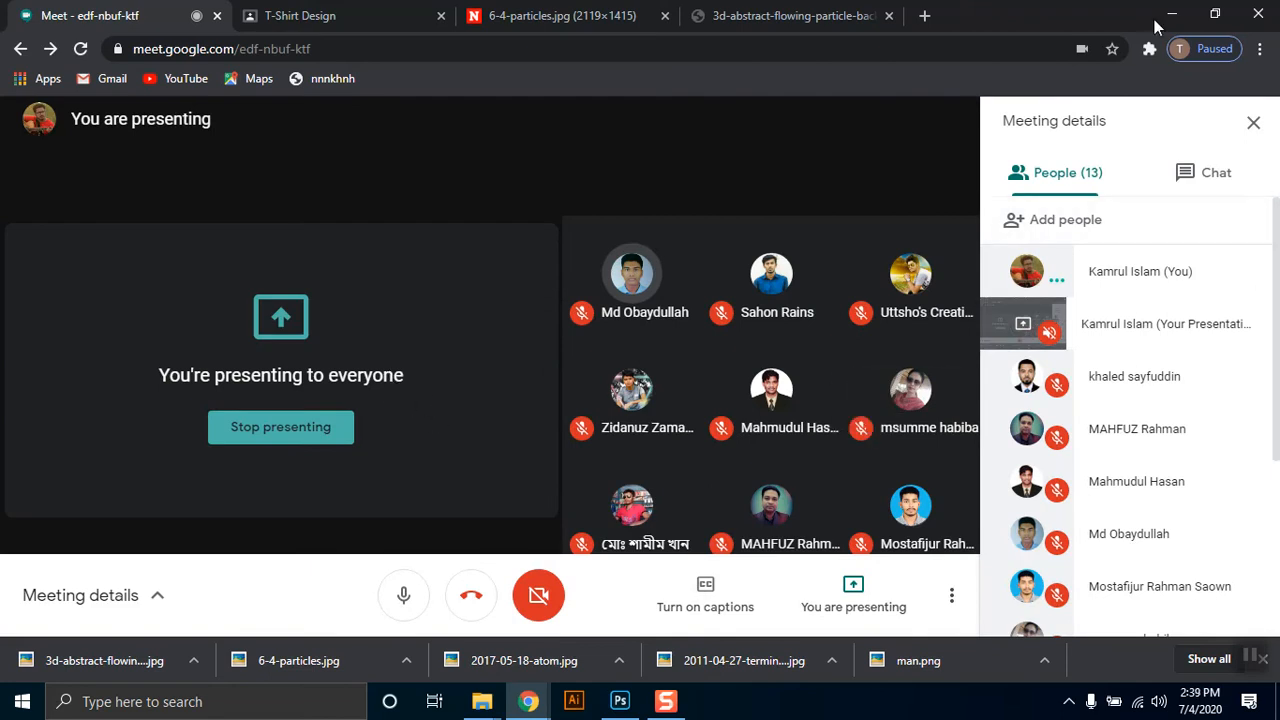
{"action": "left_click", "coordinate": [620, 701]}
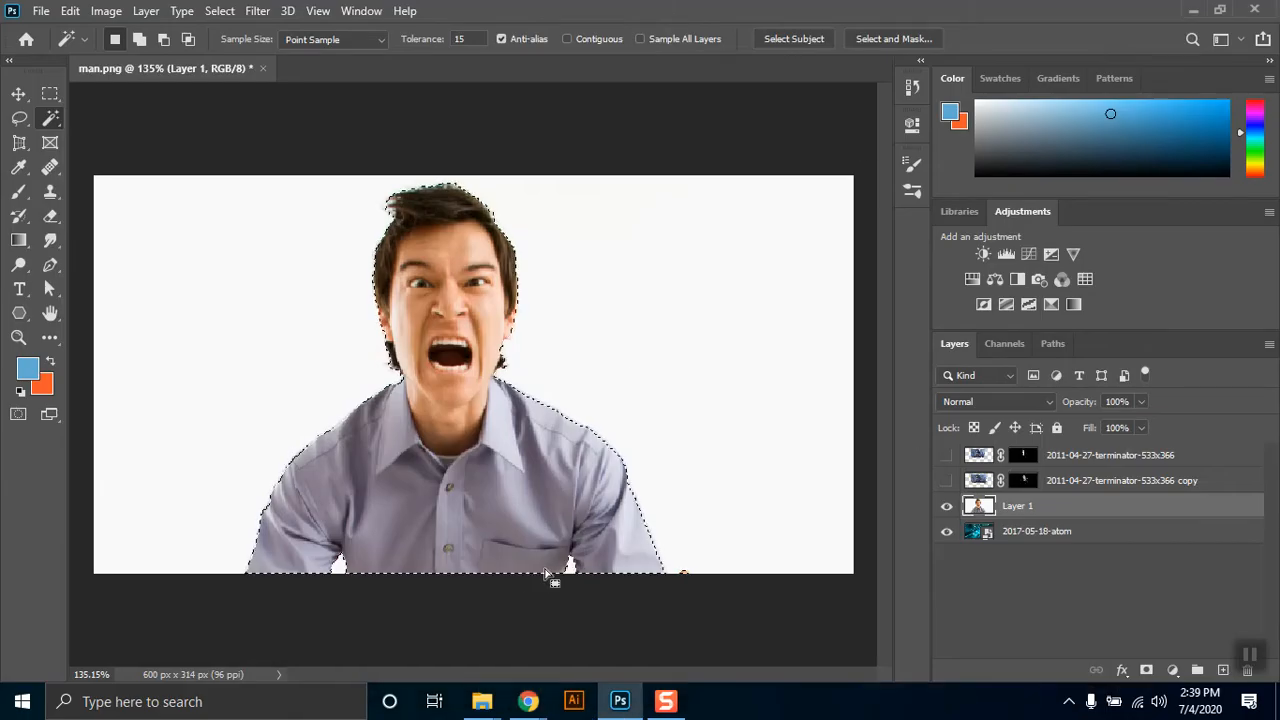
Add a layer mask to Layer 1 from the selection of the man and switch to the Rectangular Marquee tool.
{"action": "left_click", "coordinate": [1146, 670]}
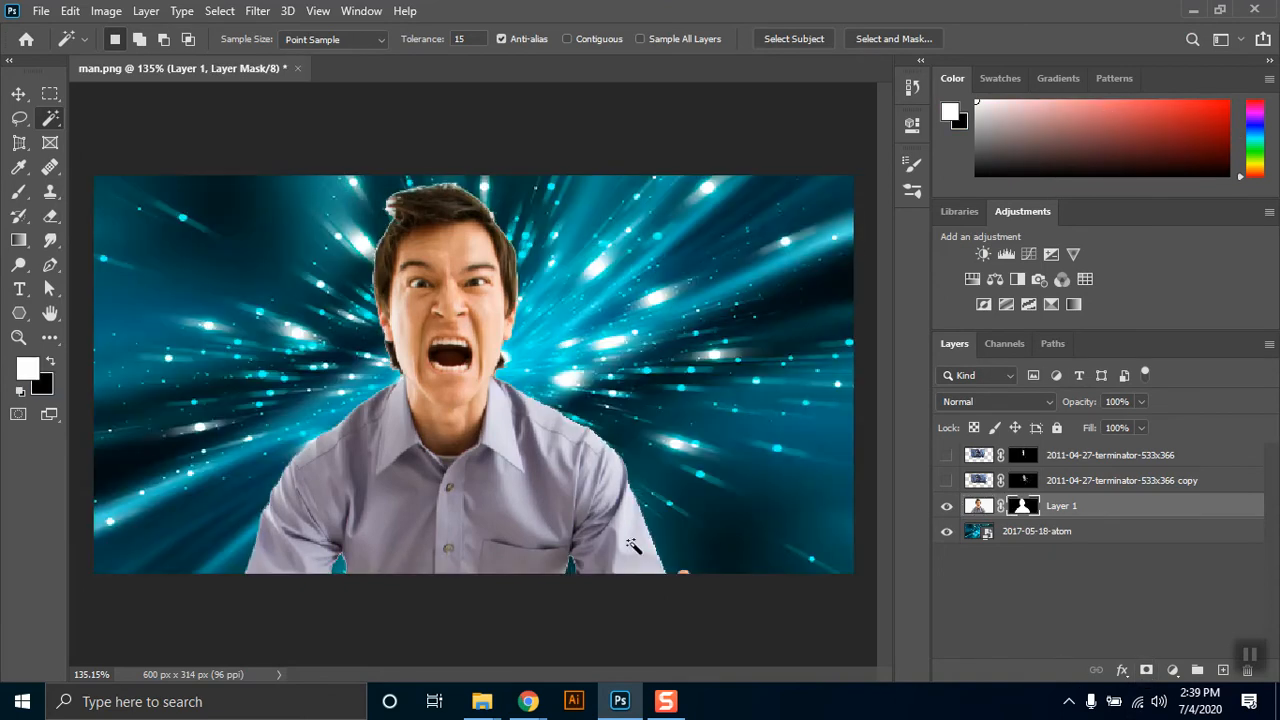
{"action": "left_click", "coordinate": [48, 95]}
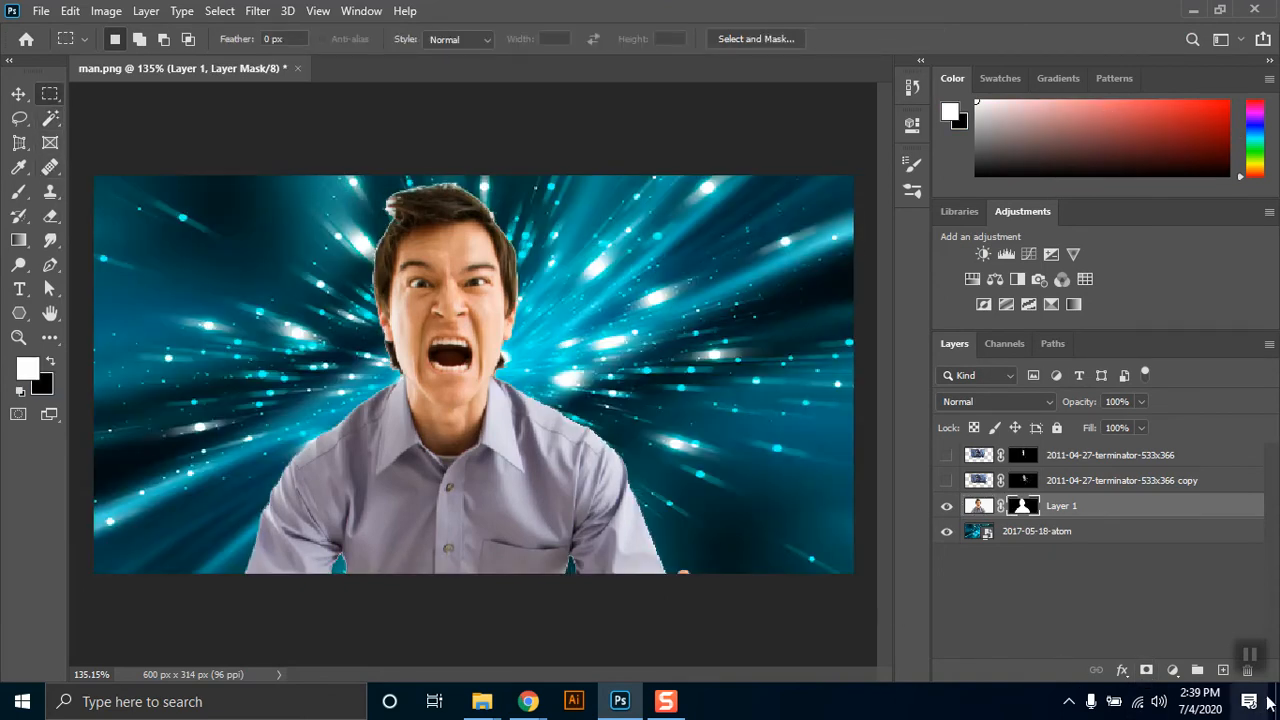
Move the 2017-05-18-atom layer above Layer 1 and mask it with the inverse of Layer 1's mask.
{"action": "left_click_drag", "start_coordinate": [977, 527], "coordinate": [974, 494]}
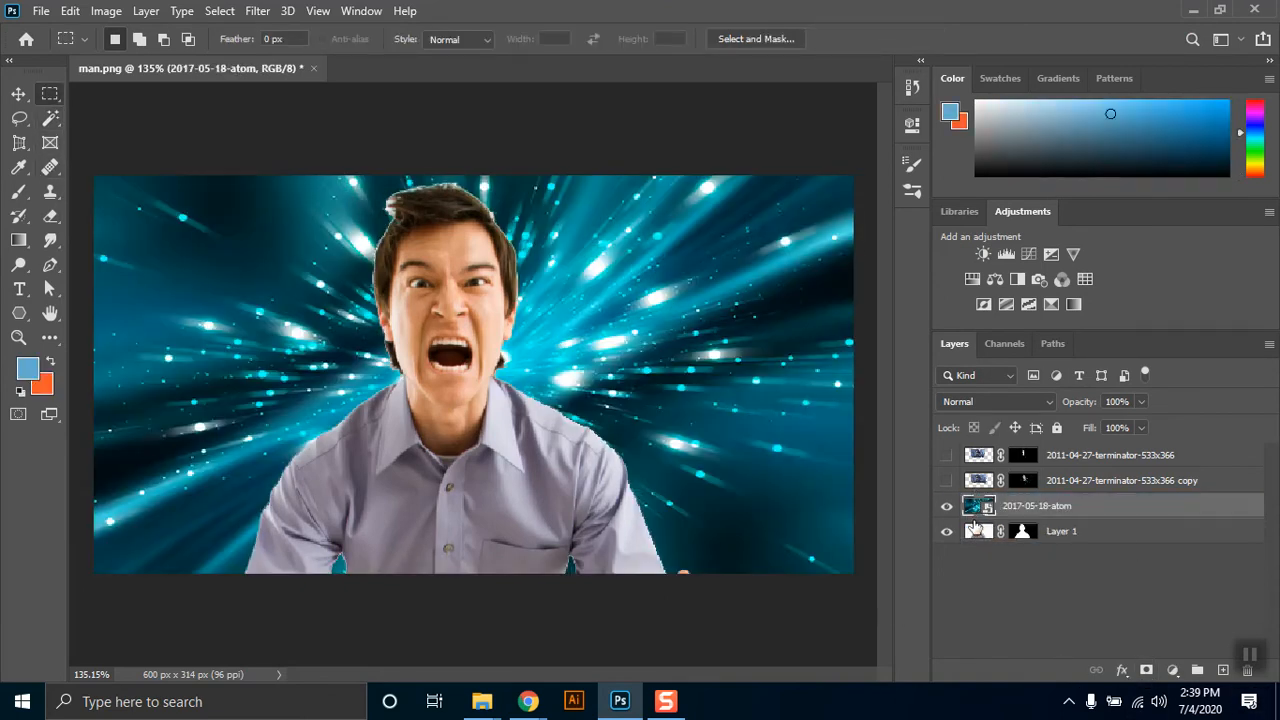
{"action": "left_click", "coordinate": [1022, 534], "text": "ctrl"}
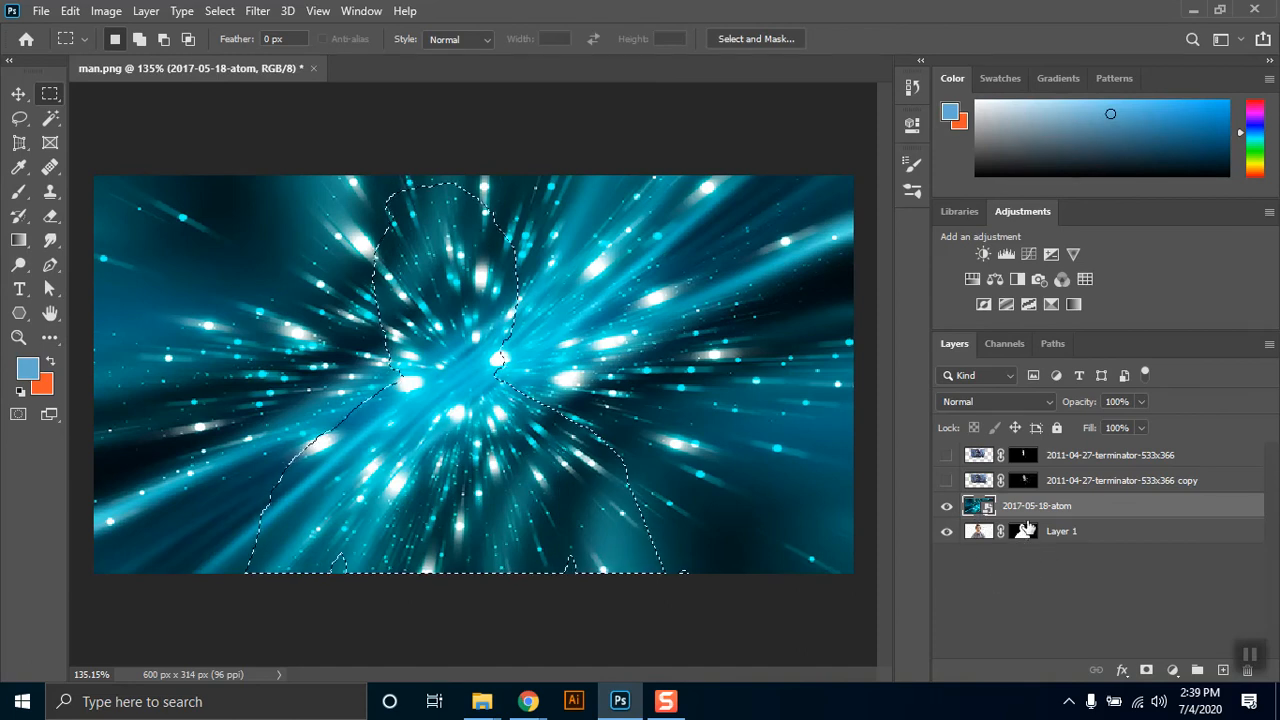
{"action": "left_click", "coordinate": [1146, 670]}
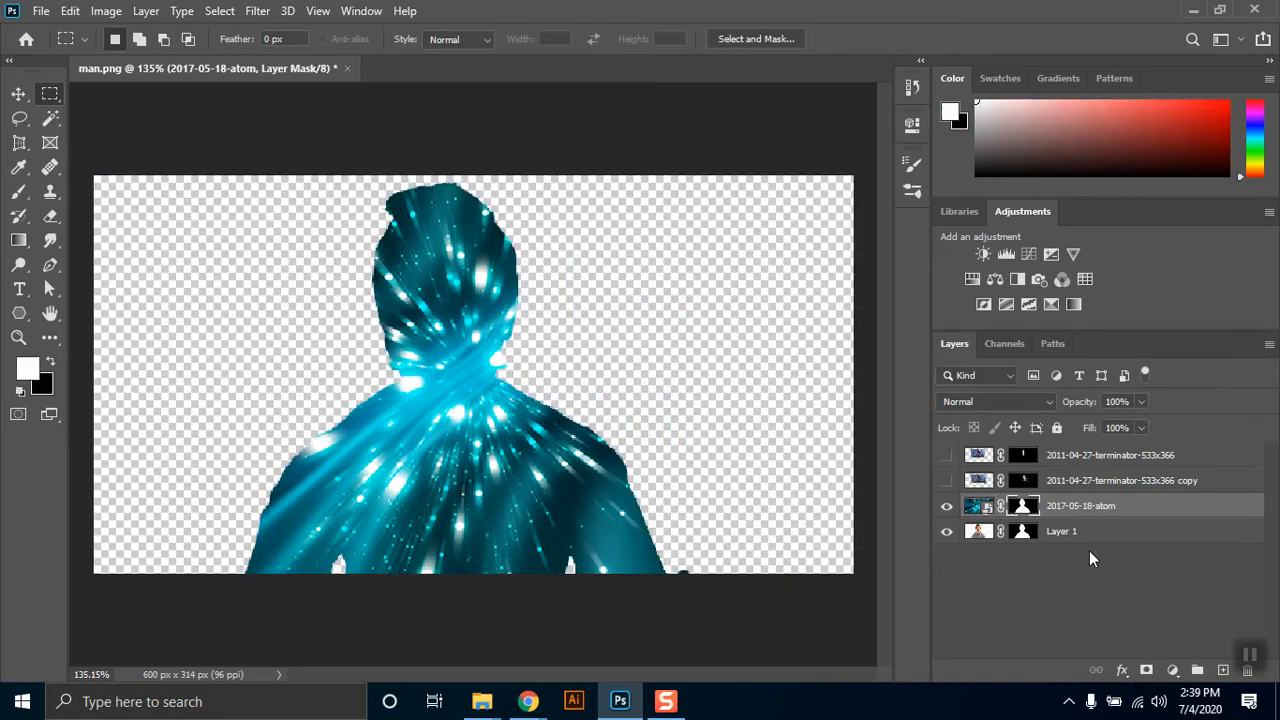
{"action": "key", "text": "ctrl+i"}
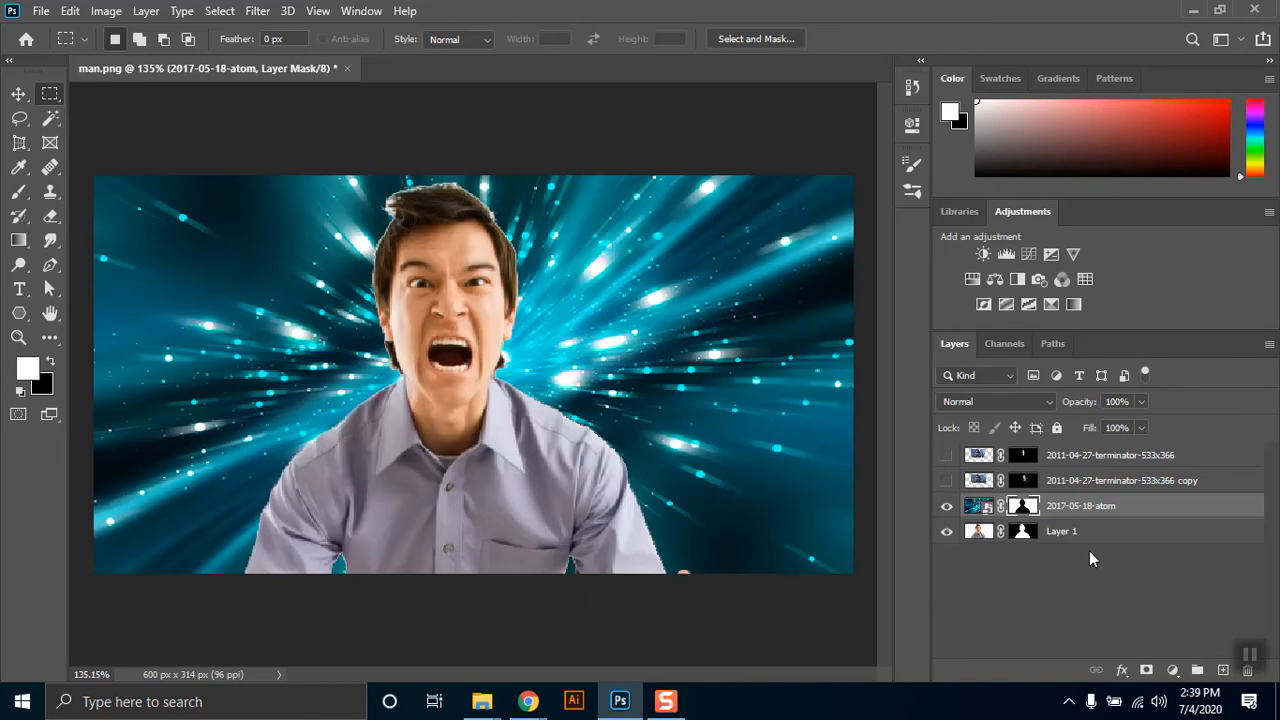
Show both terminator layers and lower the 2017-05-18-atom layer's opacity to 36%.
{"action": "left_click_drag", "start_coordinate": [938, 483], "coordinate": [945, 438]}
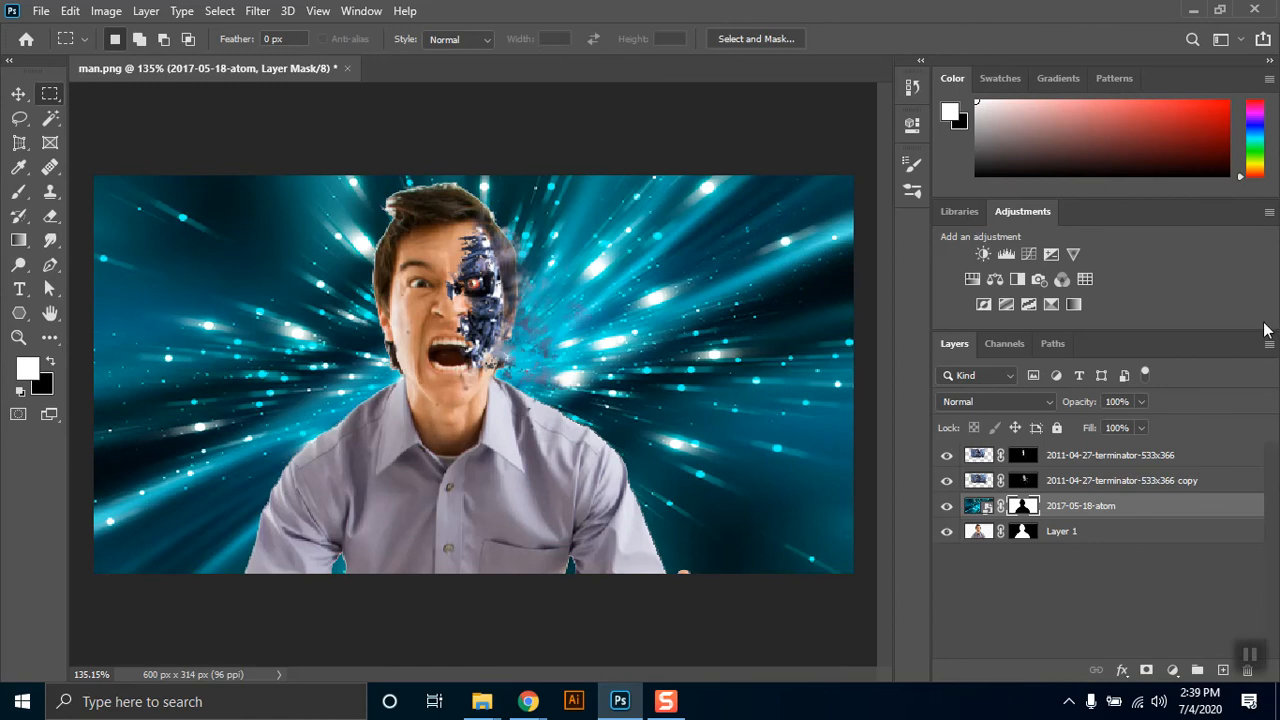
{"action": "left_click", "coordinate": [1141, 401]}
{"action": "left_click", "coordinate": [1083, 424]}
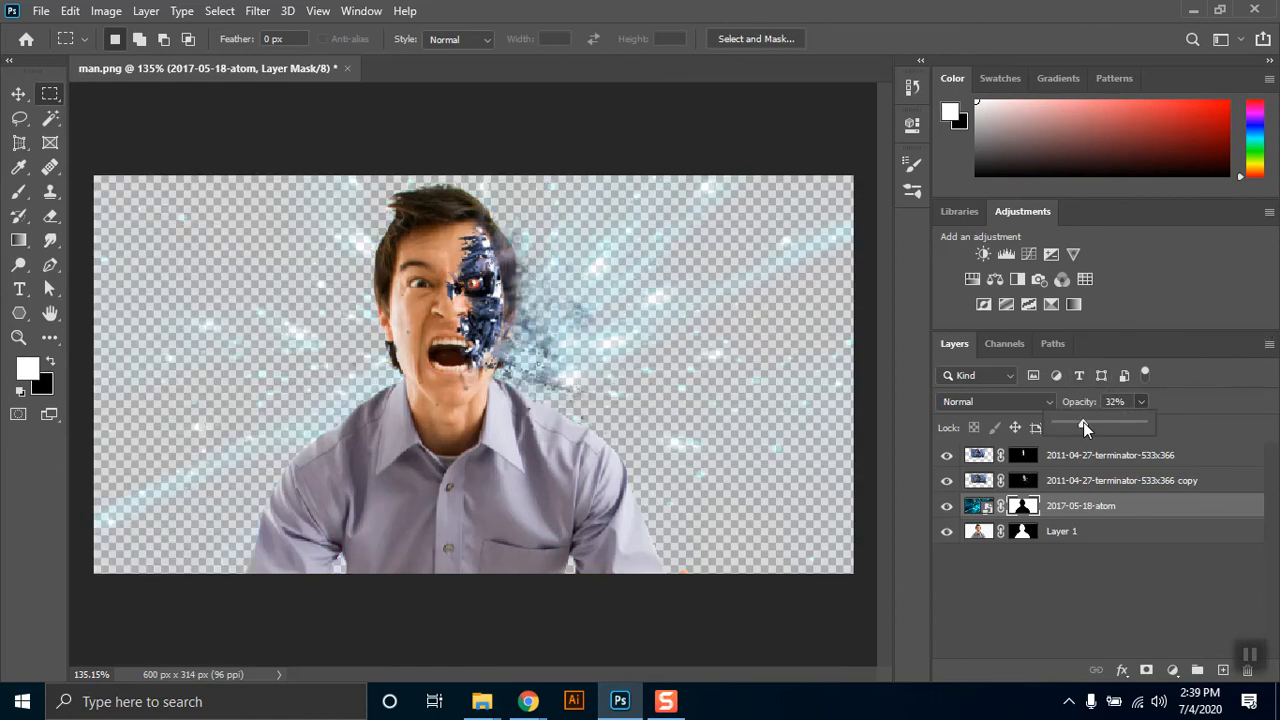
{"action": "left_click_drag", "start_coordinate": [1090, 421], "coordinate": [1095, 421]}
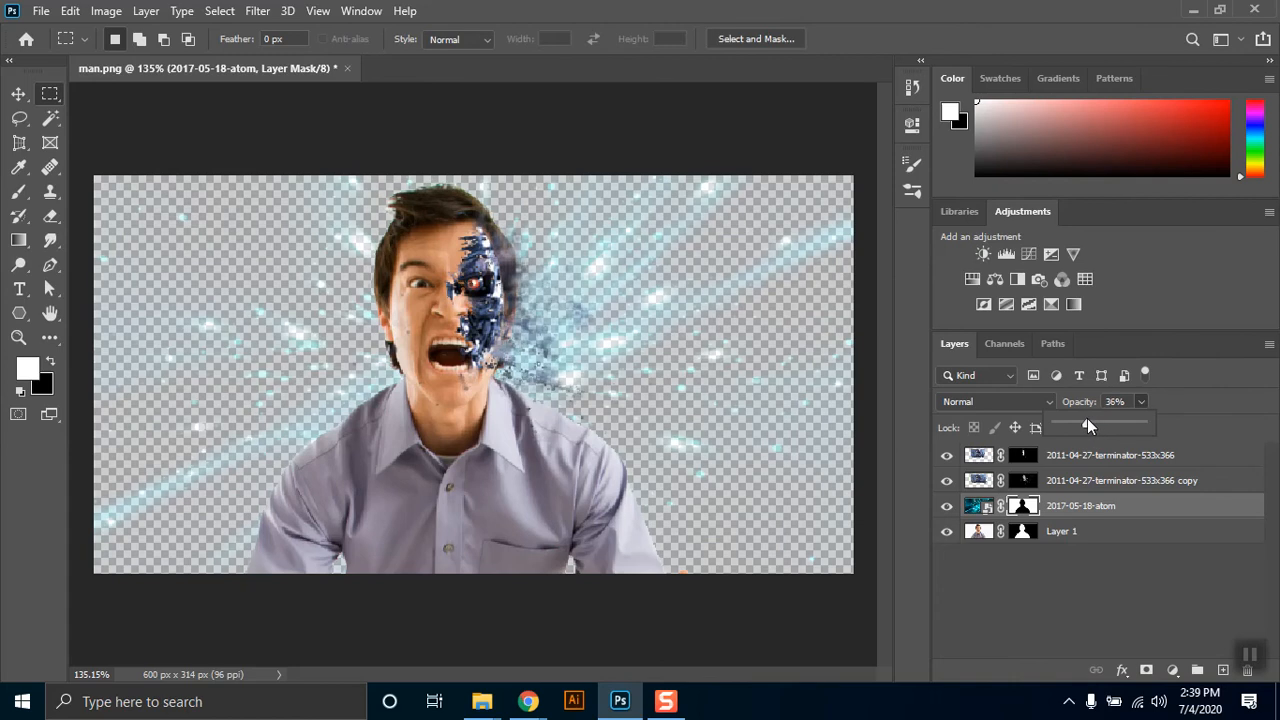
Add a new layer at the bottom of the layer stack and fill it with the blue foreground colour.
{"action": "left_click", "coordinate": [1222, 670]}
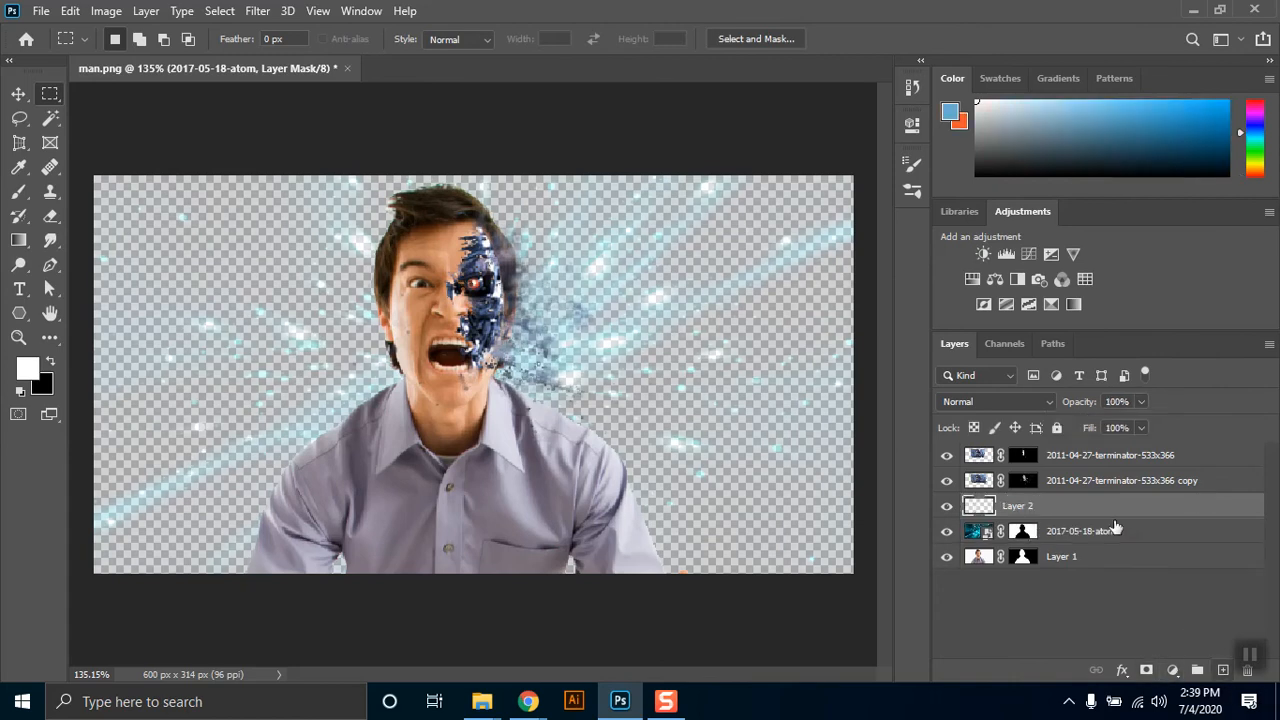
{"action": "left_click_drag", "start_coordinate": [1053, 505], "coordinate": [1075, 603]}
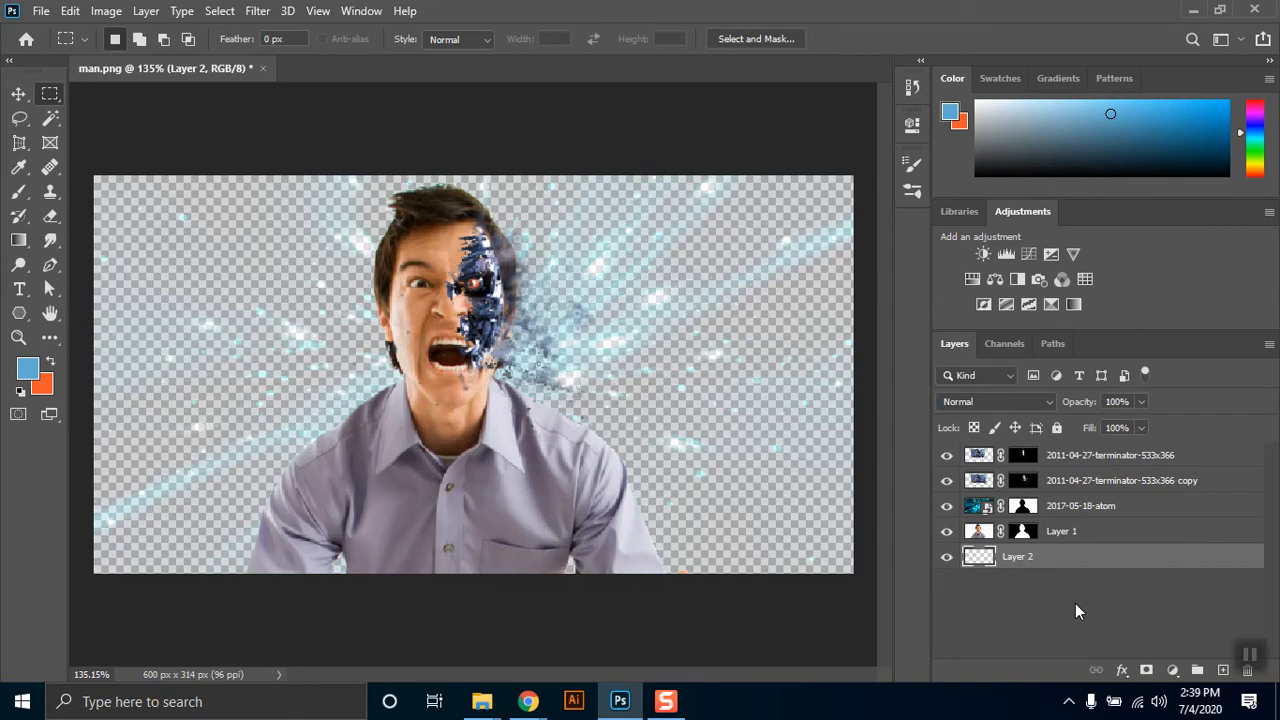
{"action": "key", "text": "ctrl+BackSpace"}
{"action": "key", "text": "alt+BackSpace"}
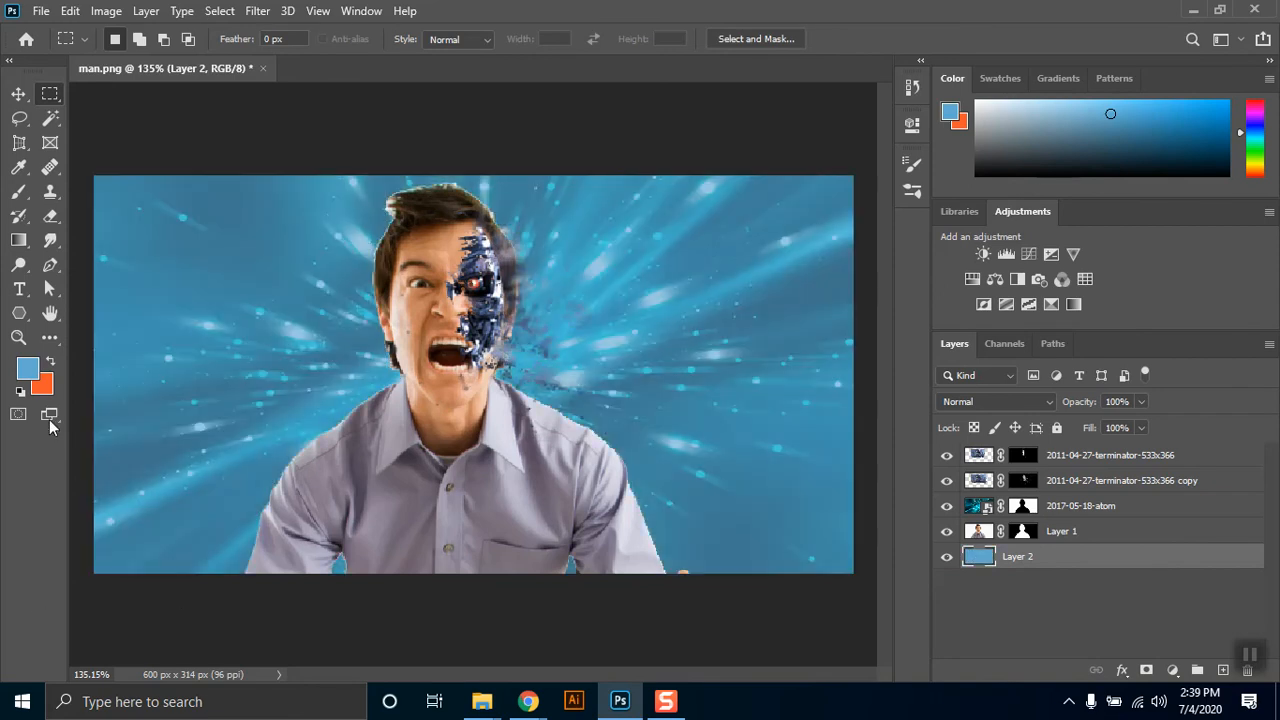
Fill Layer 2 with a darker blue foreground colour and compare the backdrop by toggling the atom and fill layers' visibility.
{"action": "left_click", "coordinate": [27, 369]}
{"action": "left_click", "coordinate": [870, 274]}
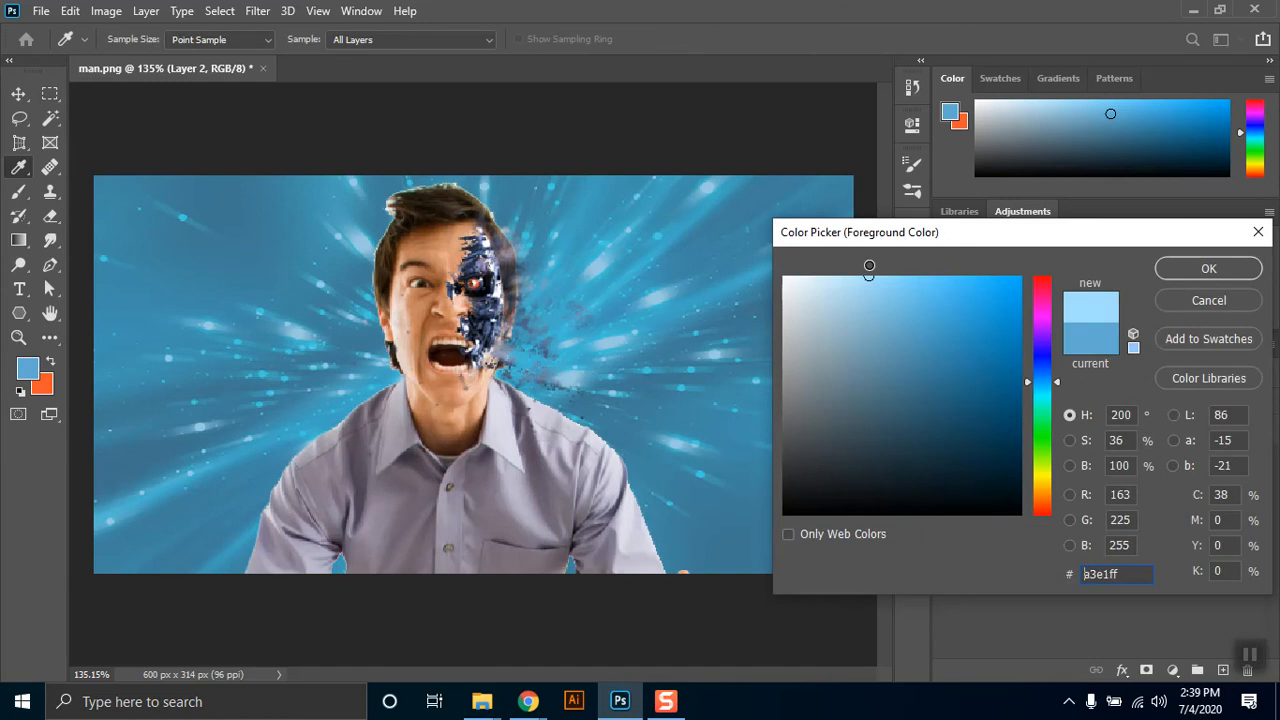
{"action": "mouse_move", "coordinate": [903, 271]}
{"action": "left_mouse_down"}
{"action": "mouse_move", "coordinate": [1016, 371]}
{"action": "mouse_move", "coordinate": [1022, 466]}
{"action": "mouse_move", "coordinate": [1022, 434]}
{"action": "mouse_move", "coordinate": [1045, 408]}
{"action": "left_mouse_up"}
{"action": "left_click", "coordinate": [1196, 268]}
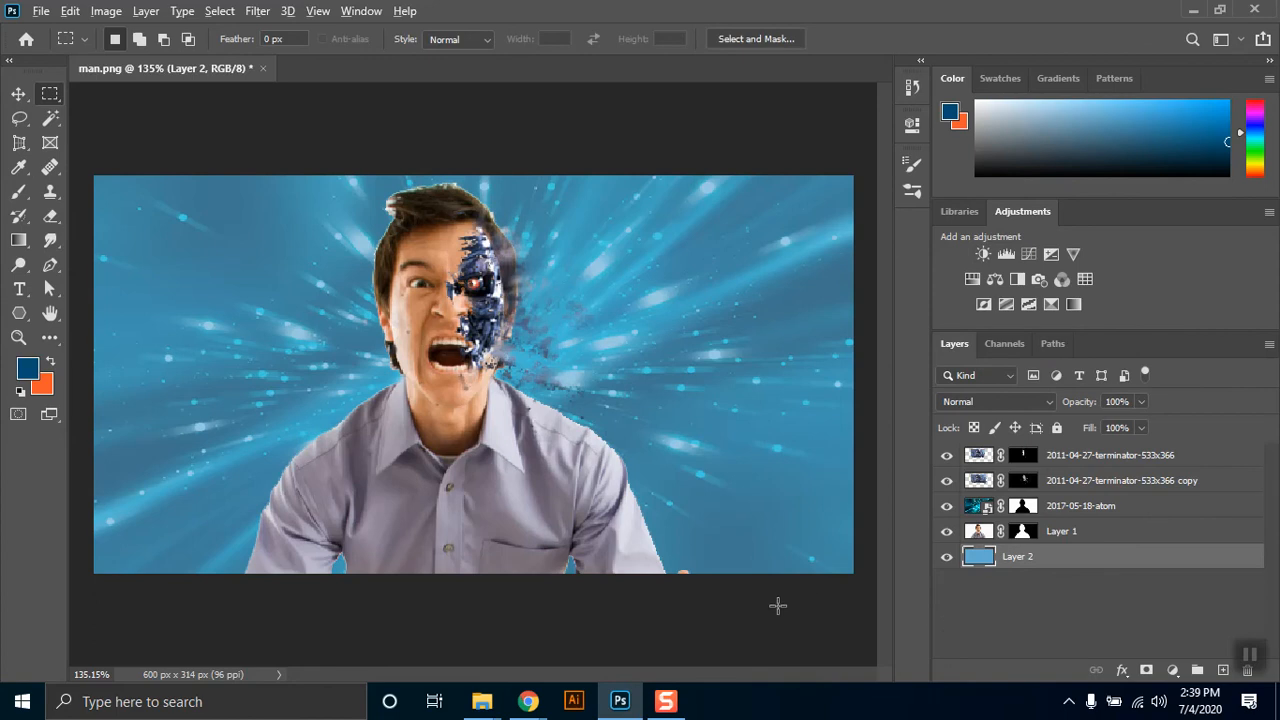
{"action": "key", "text": "alt+BackSpace"}
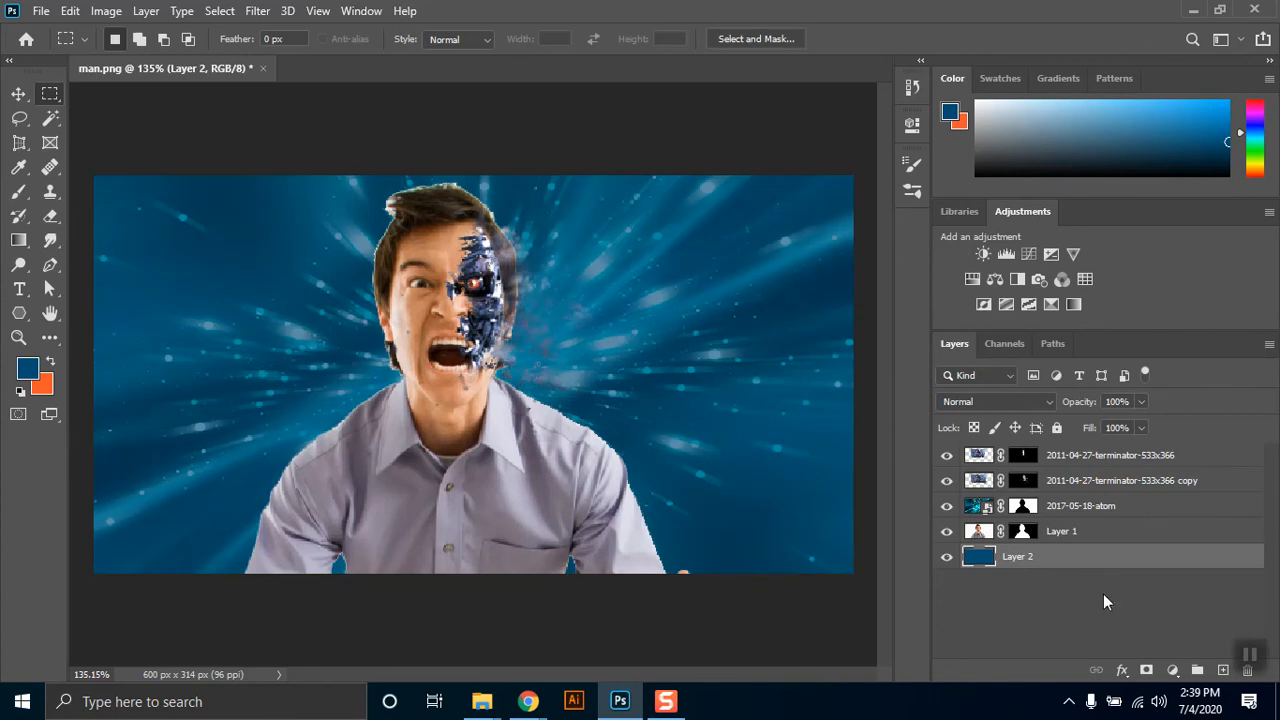
{"action": "left_click", "coordinate": [944, 506]}
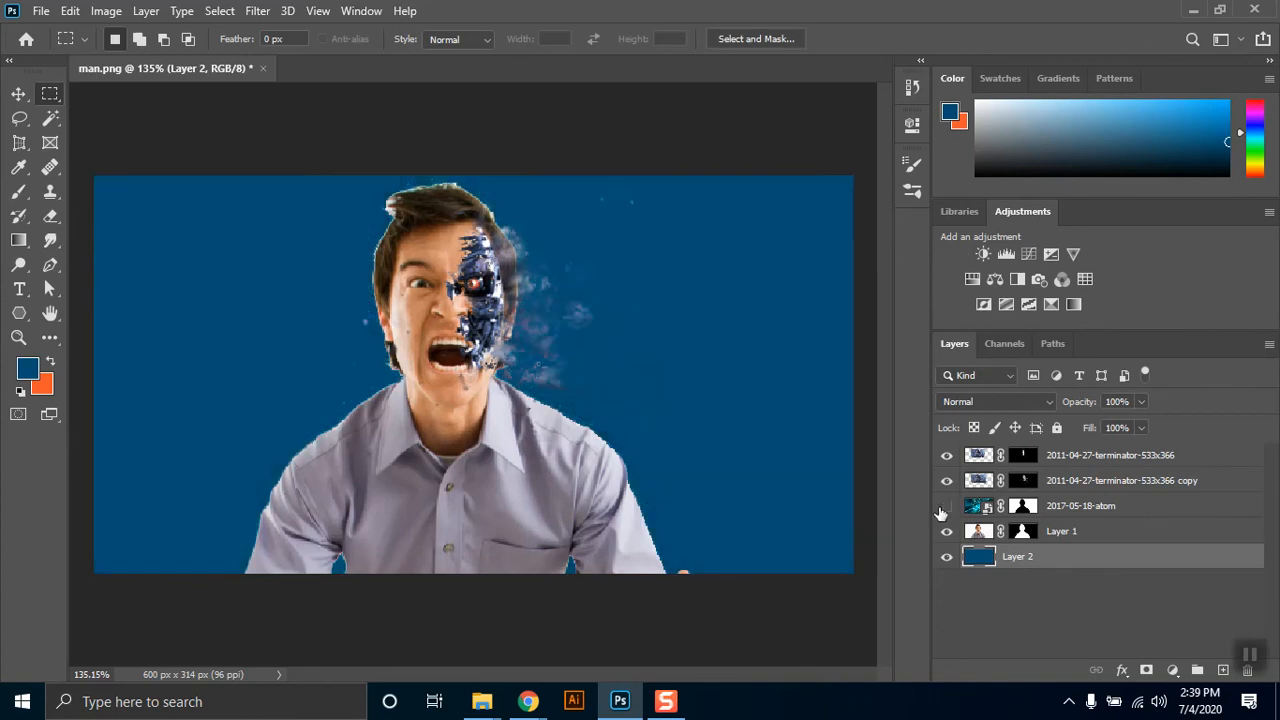
{"action": "left_click", "coordinate": [945, 559]}
{"action": "left_click", "coordinate": [945, 559]}
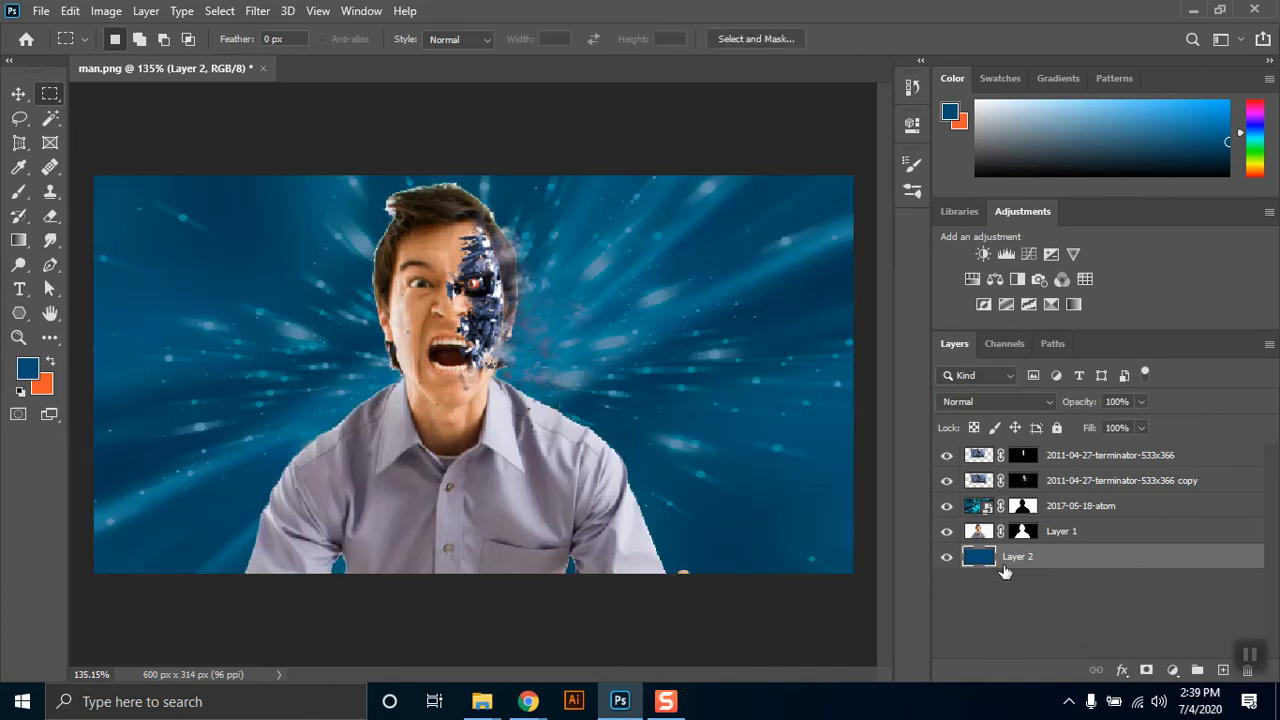
Set the foreground colour to near-black navy #00081a and fill Layer 2 with it.
{"action": "left_click", "coordinate": [27, 367]}
{"action": "left_click_drag", "start_coordinate": [1003, 451], "coordinate": [1020, 491]}
{"action": "left_click_drag", "start_coordinate": [1060, 405], "coordinate": [1057, 372]}
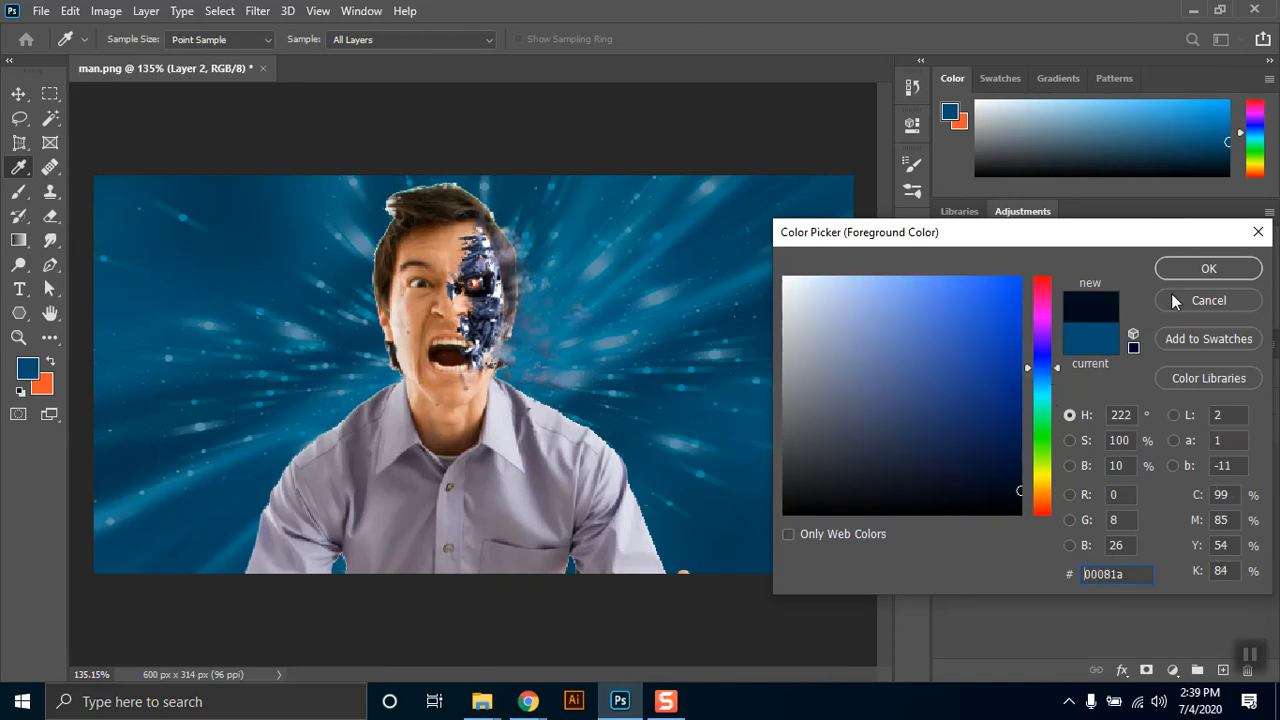
{"action": "left_click", "coordinate": [1186, 268]}
{"action": "key", "text": "alt+BackSpace"}
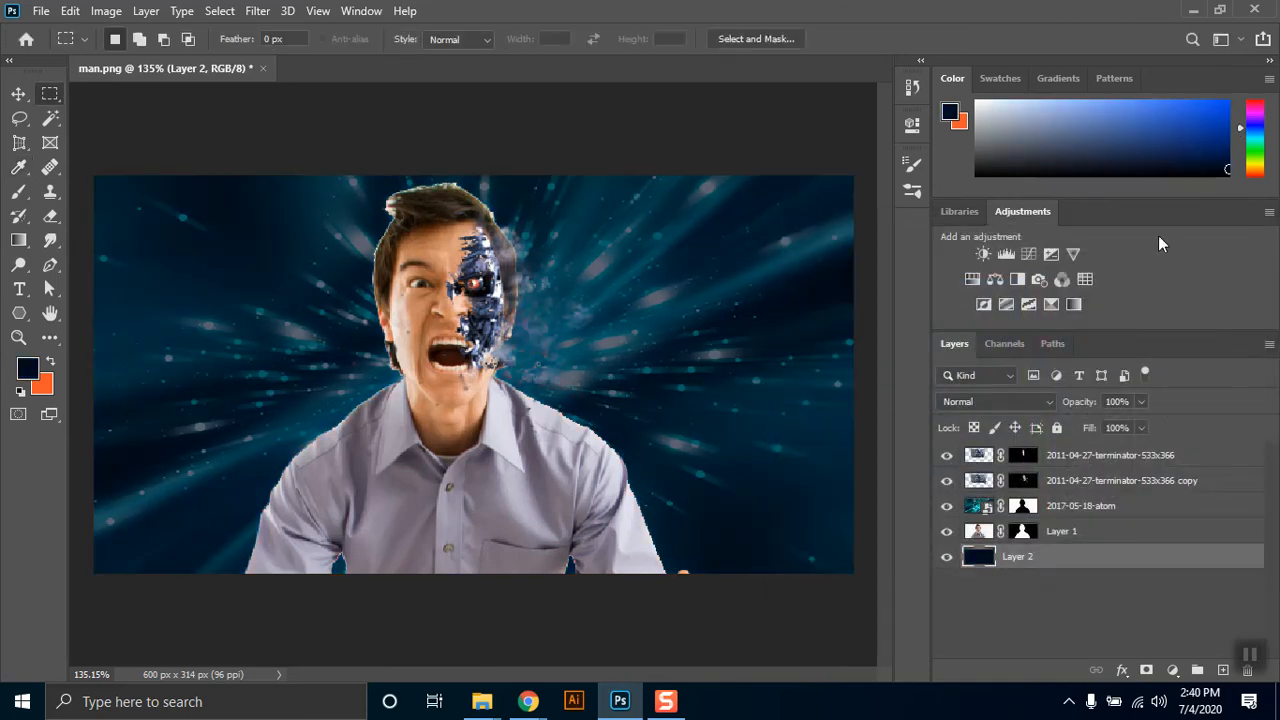
Lower the 2017-05-18-atom layer's opacity to 30%.
{"action": "left_click", "coordinate": [940, 510]}
{"action": "left_click", "coordinate": [942, 510]}
{"action": "left_click", "coordinate": [1101, 508]}
{"action": "key", "text": "3"}
{"action": "key", "text": "6"}
{"action": "left_click", "coordinate": [1139, 401]}
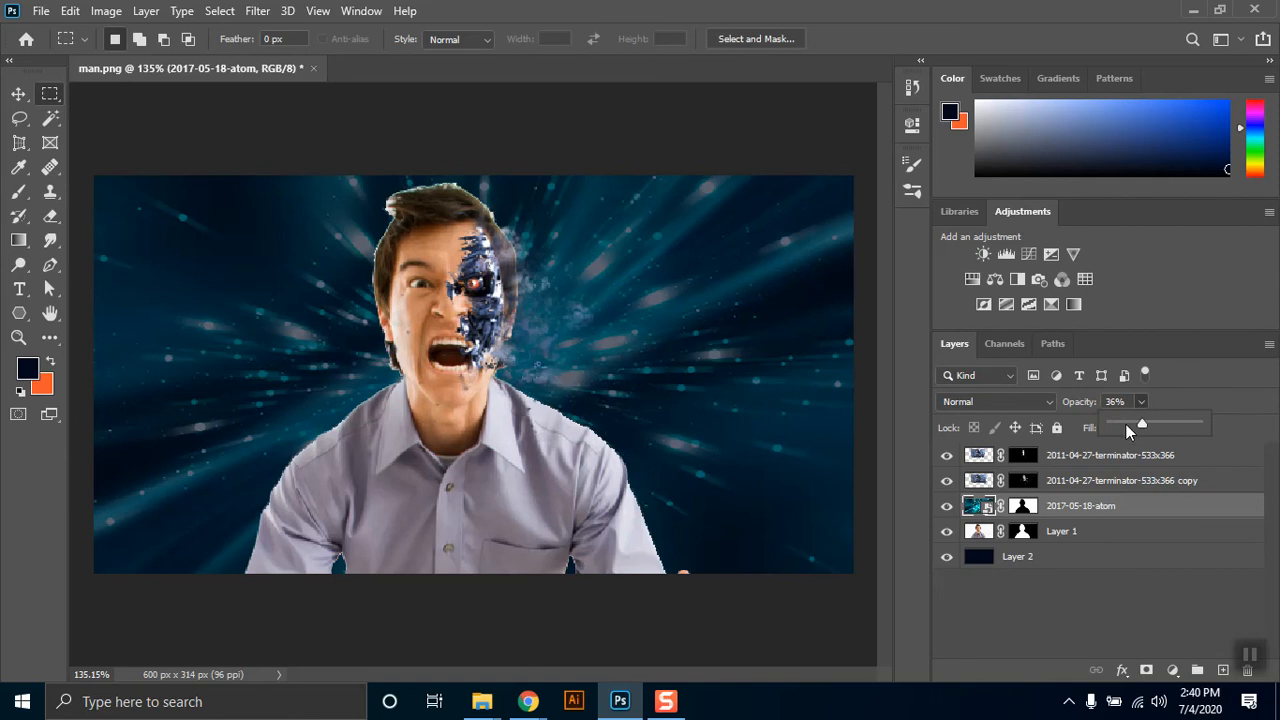
{"action": "left_click", "coordinate": [1129, 423]}
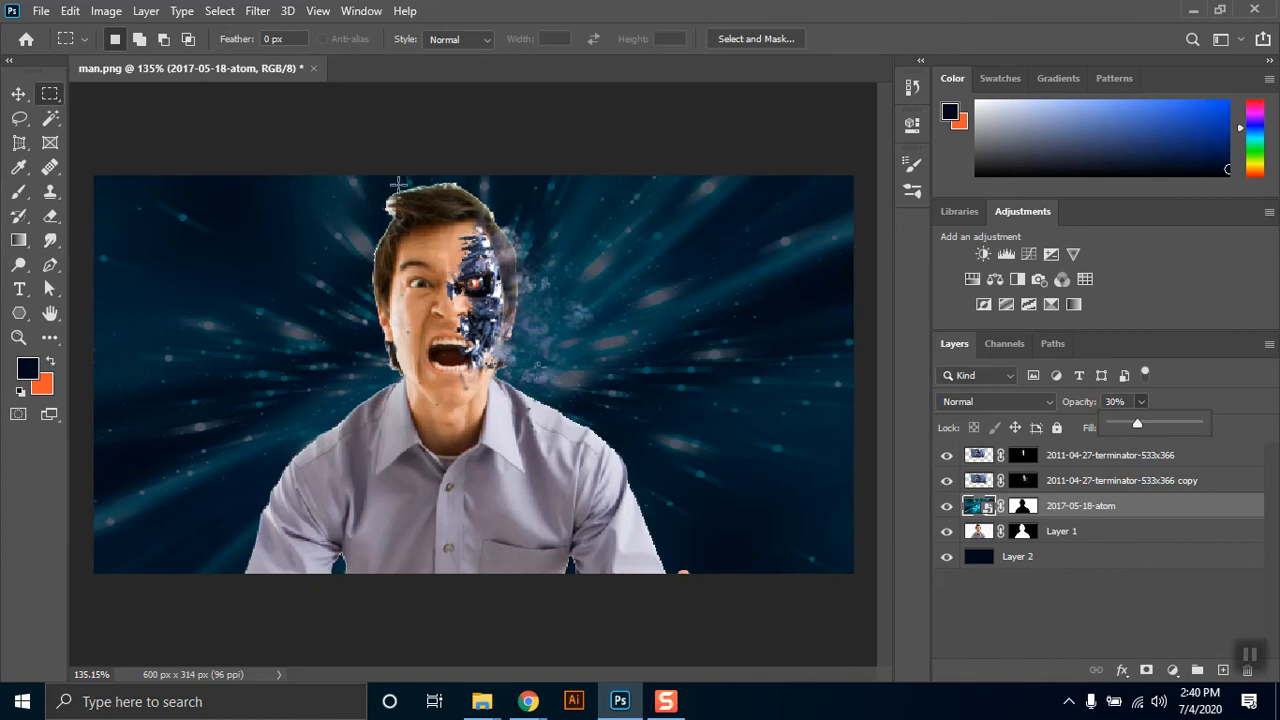
Paint black on Layer 1's mask with the 28 px brush to remove the light fringe around the man's hair and head.
{"action": "left_click", "coordinate": [1023, 531]}
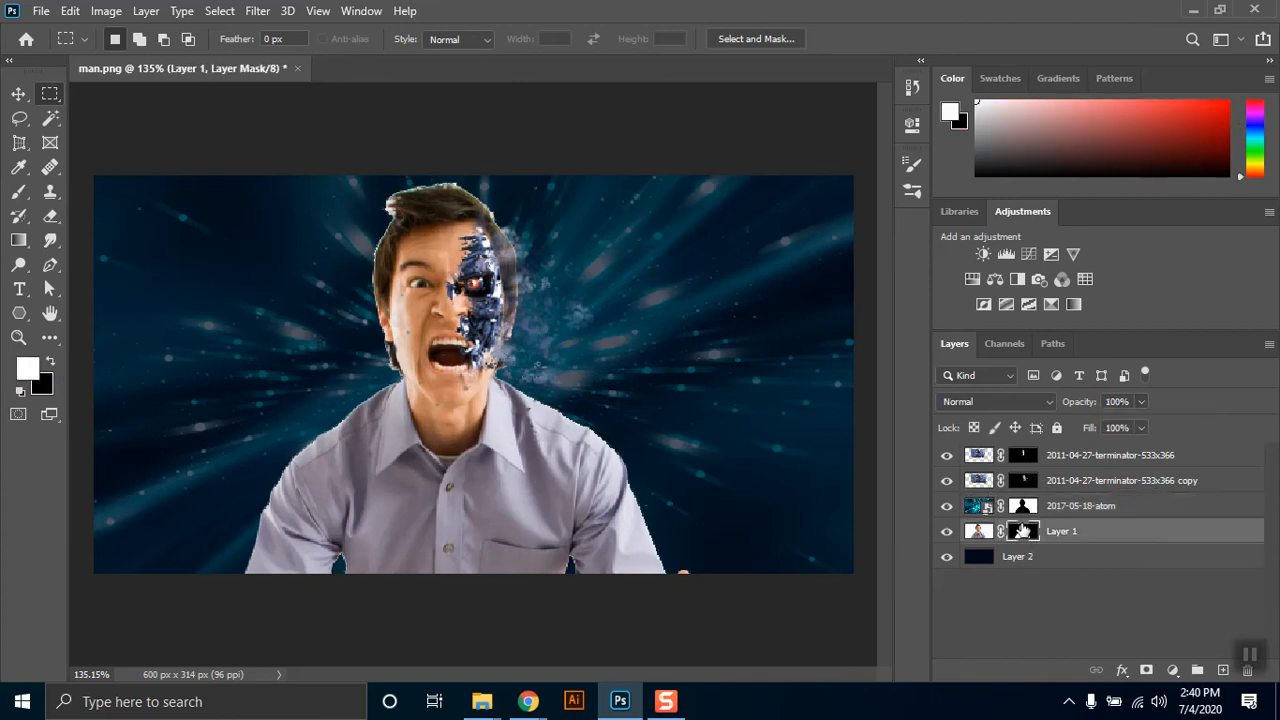
{"action": "left_click", "coordinate": [19, 191]}
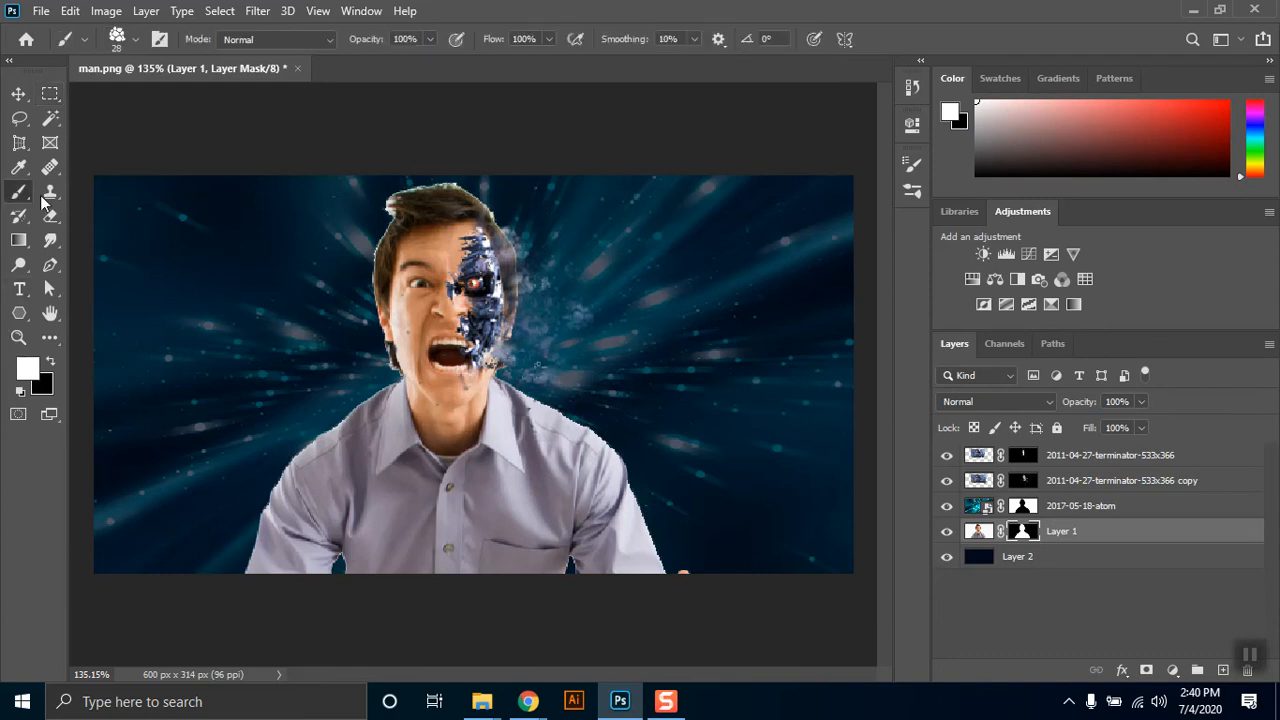
{"action": "mouse_move", "coordinate": [371, 186]}
{"action": "left_mouse_down"}
{"action": "mouse_move", "coordinate": [360, 205]}
{"action": "mouse_move", "coordinate": [380, 200]}
{"action": "mouse_move", "coordinate": [363, 203]}
{"action": "mouse_move", "coordinate": [375, 210]}
{"action": "mouse_move", "coordinate": [347, 213]}
{"action": "mouse_move", "coordinate": [380, 206]}
{"action": "mouse_move", "coordinate": [380, 217]}
{"action": "mouse_move", "coordinate": [379, 199]}
{"action": "left_mouse_up"}
{"action": "key", "text": "x"}
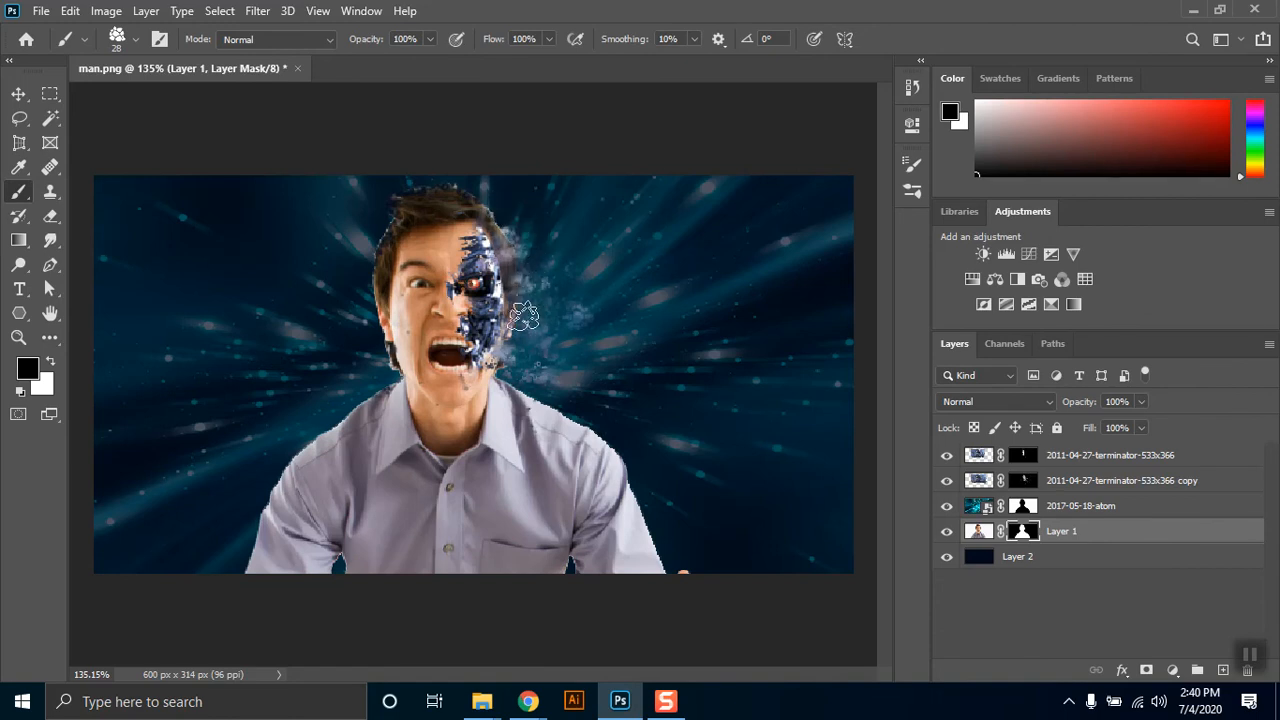
{"action": "key", "text": "c"}
{"action": "left_click", "coordinate": [468, 530]}
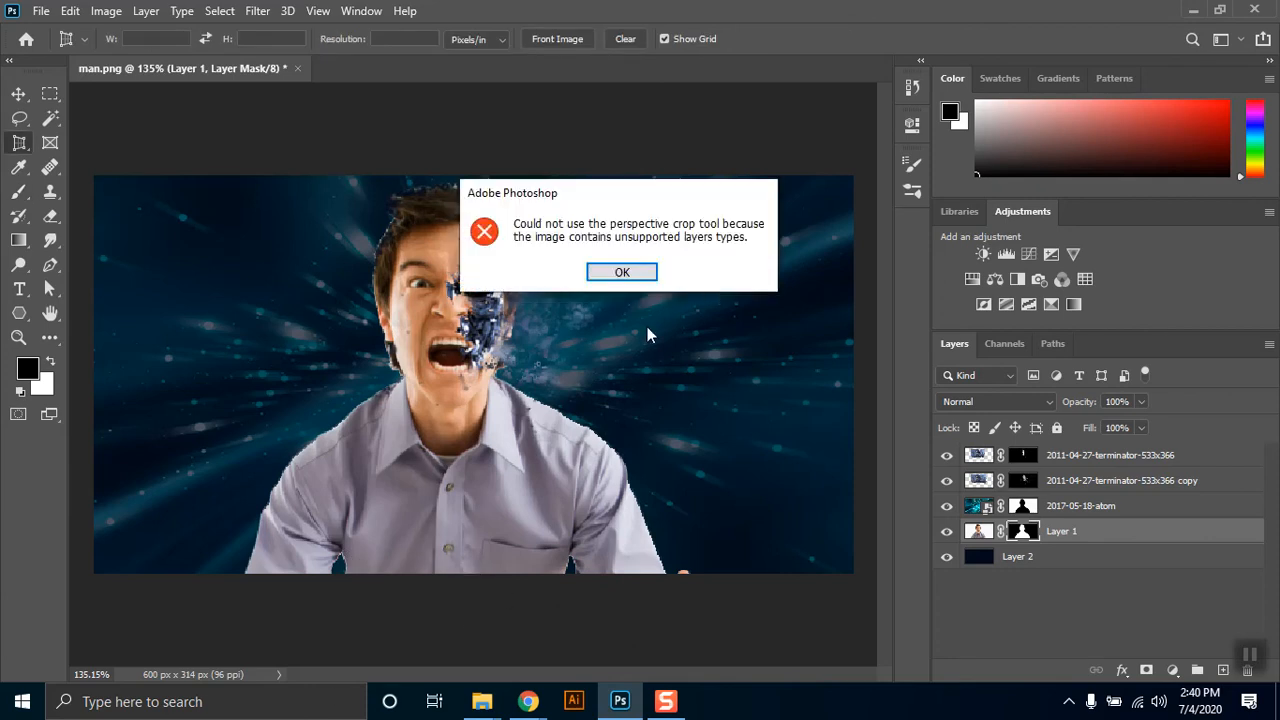
{"action": "left_click", "coordinate": [617, 275]}
Deselect all layers.
{"action": "left_click", "coordinate": [1111, 587]}
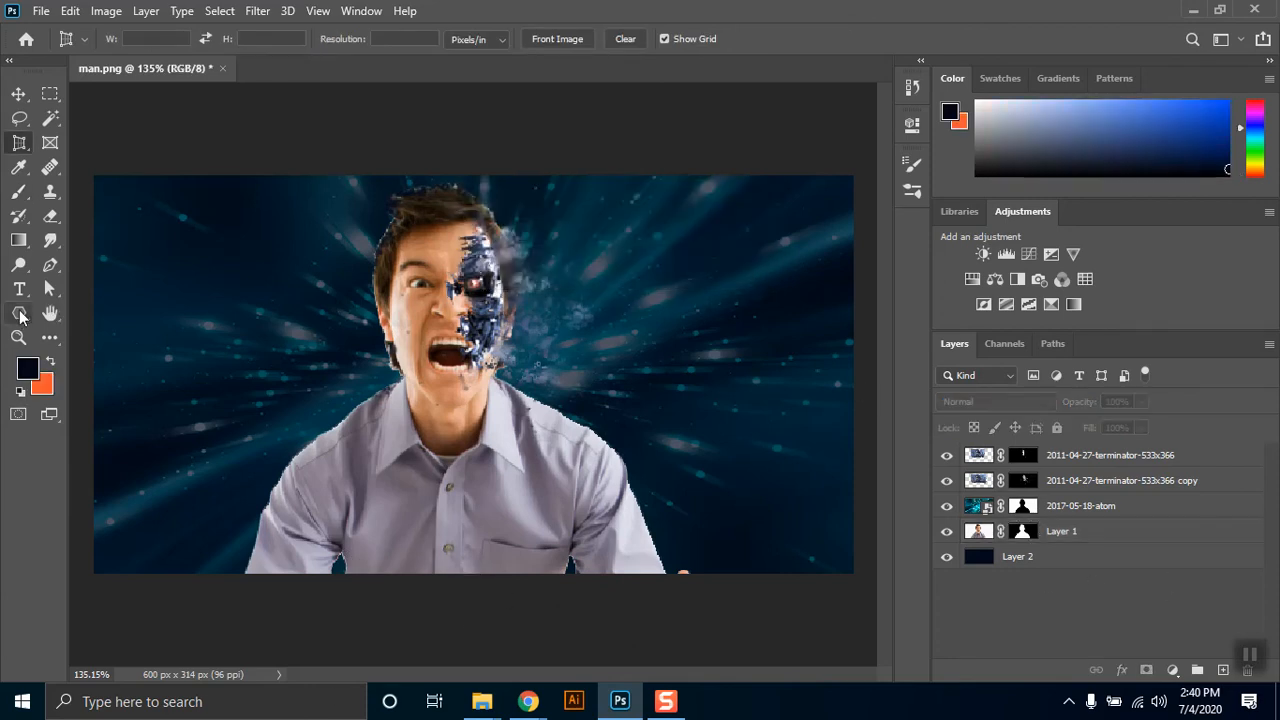
Crop the image to about 382 × 212 px around the man's head and shoulders.
{"action": "left_click", "coordinate": [21, 150]}
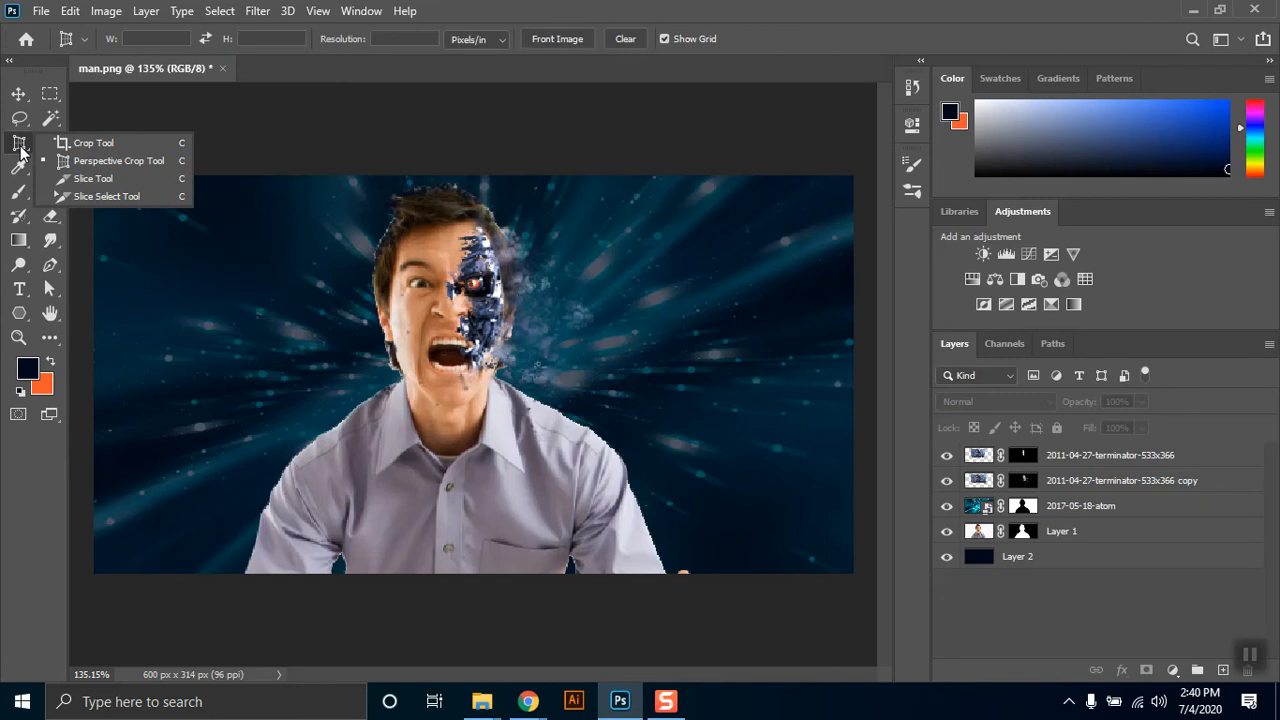
{"action": "left_click", "coordinate": [128, 145]}
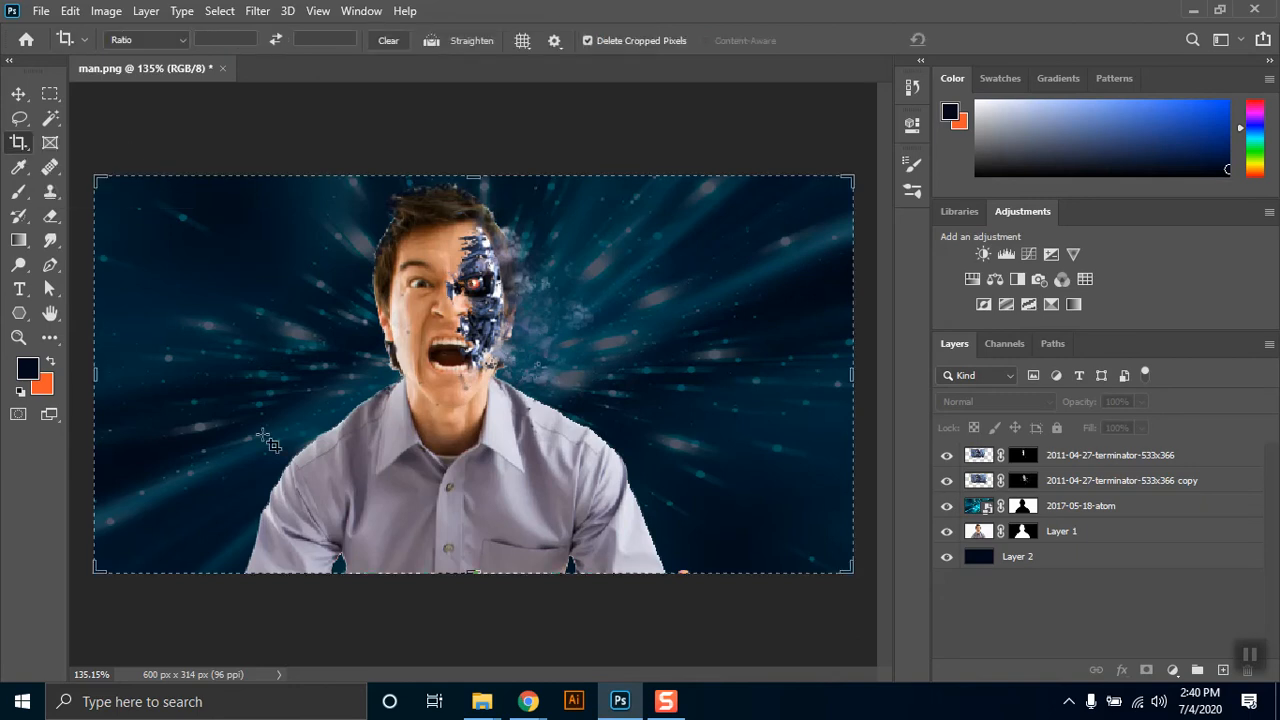
{"action": "left_click_drag", "start_coordinate": [473, 576], "coordinate": [477, 508]}
{"action": "mouse_move", "coordinate": [852, 375]}
{"action": "left_mouse_down"}
{"action": "mouse_move", "coordinate": [723, 391]}
{"action": "mouse_move", "coordinate": [713, 378]}
{"action": "mouse_move", "coordinate": [715, 401]}
{"action": "left_mouse_up"}
{"action": "key", "text": "Return"}
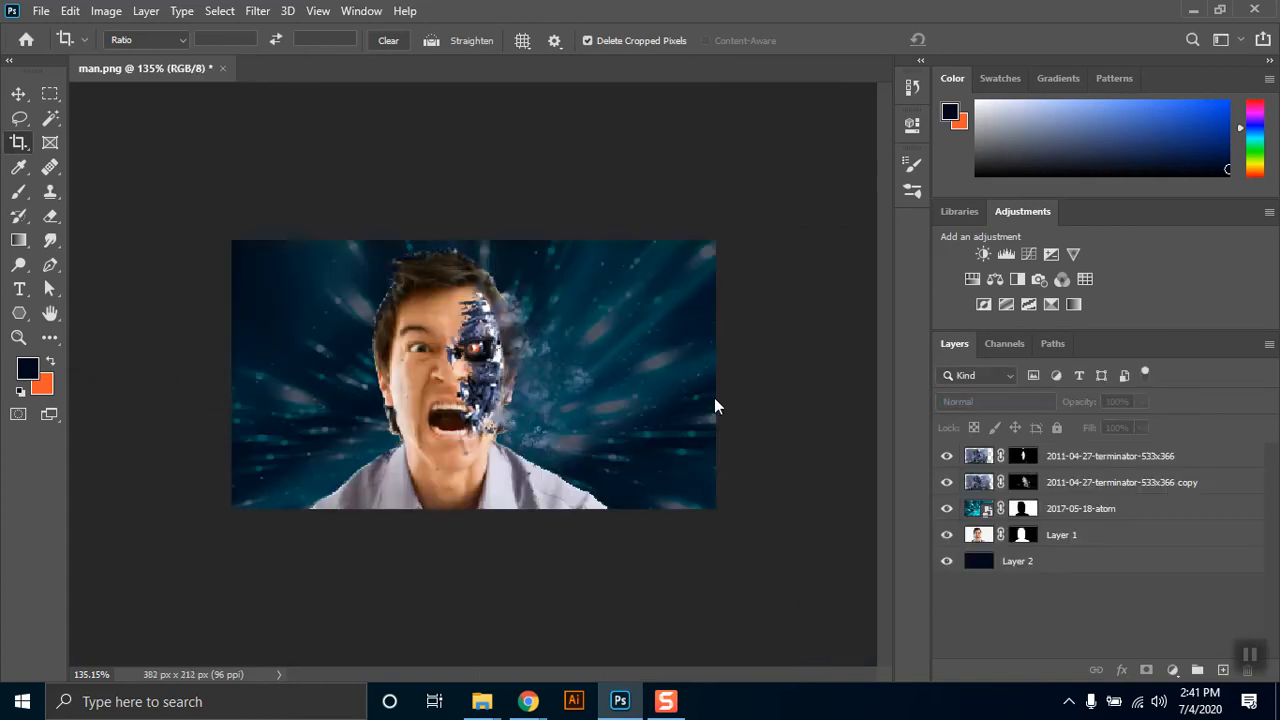
Make Layer 1's mask active and choose the Soft Round Right Hand Pose brush at 28 px.
{"action": "left_click", "coordinate": [48, 93]}
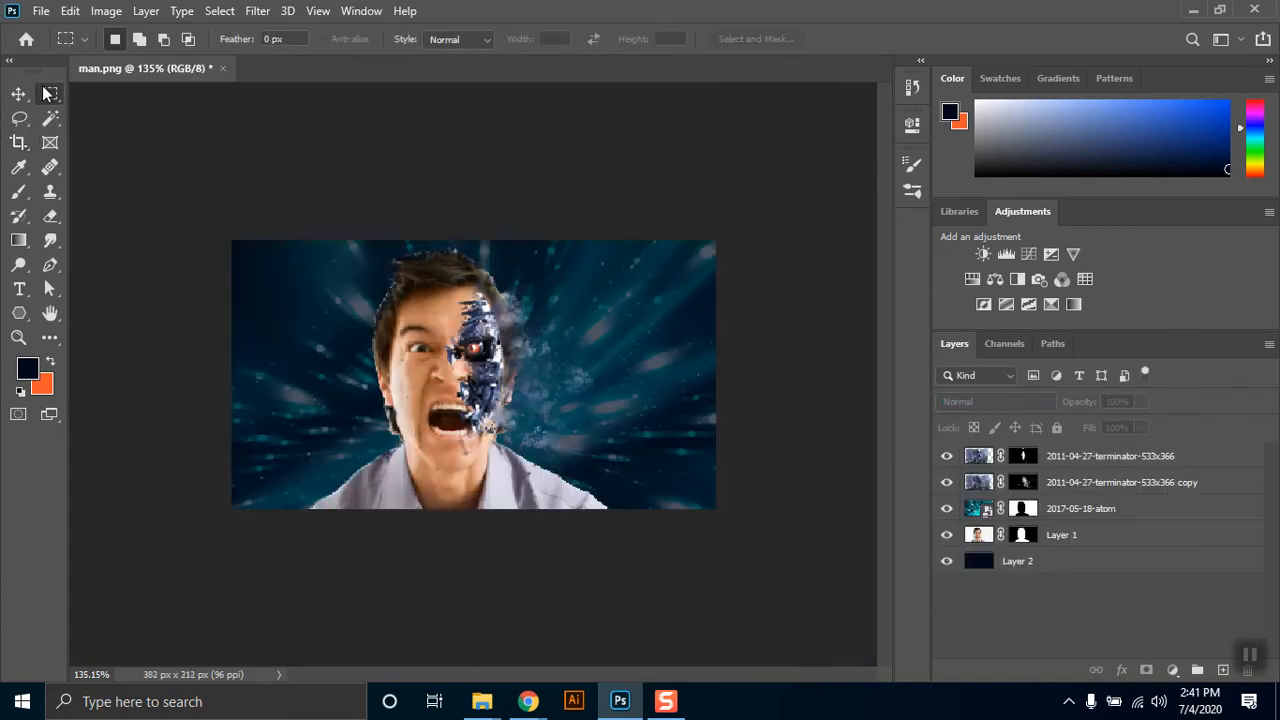
{"action": "left_click", "coordinate": [1021, 536]}
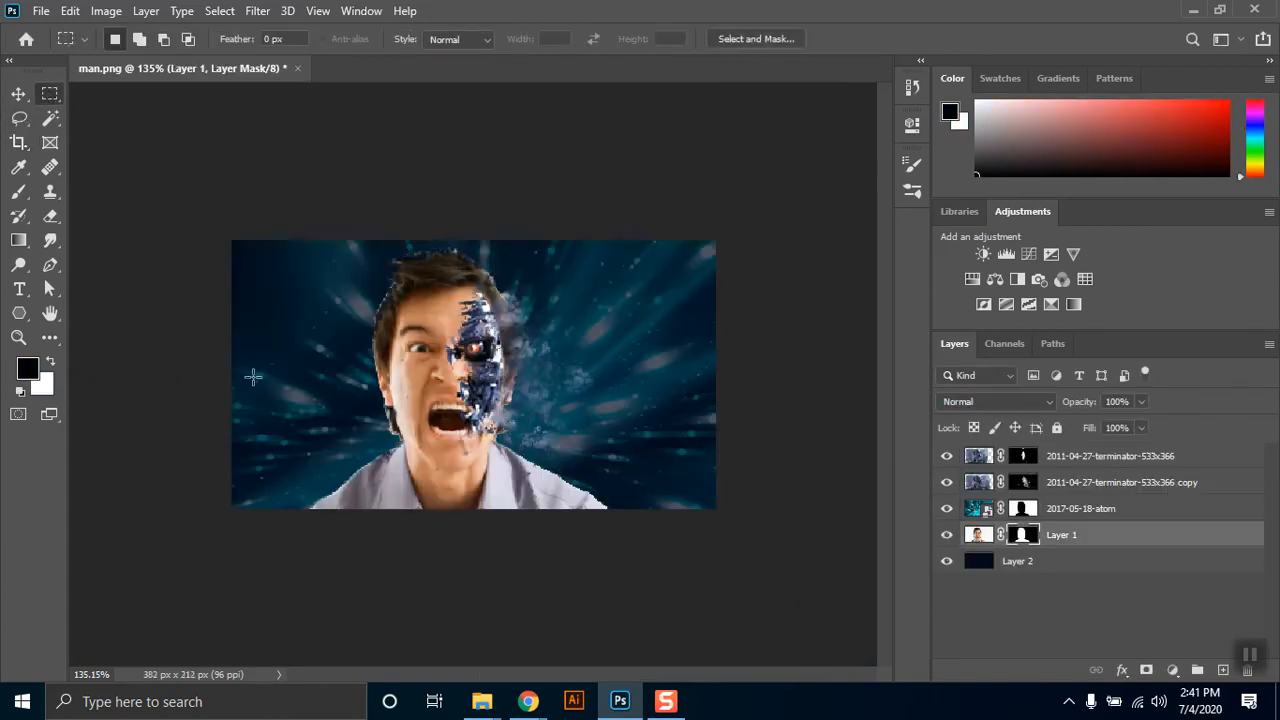
{"action": "left_click", "coordinate": [18, 192]}
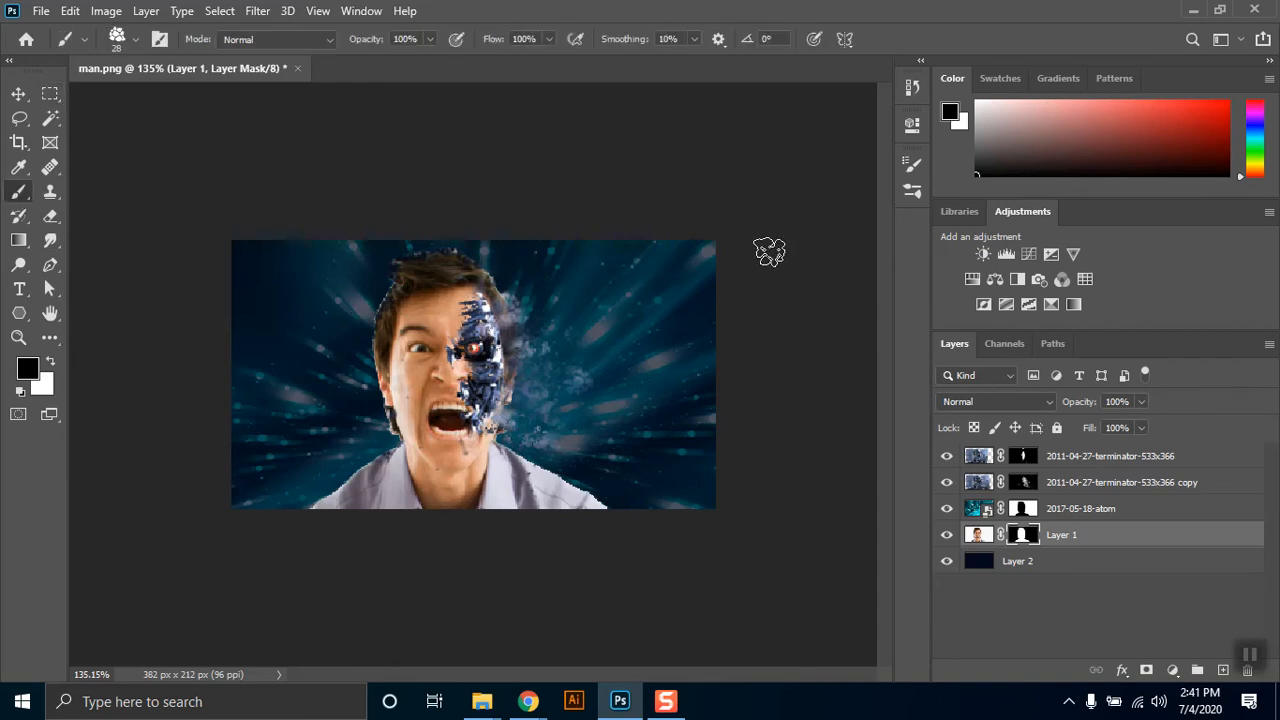
{"action": "left_click", "coordinate": [912, 168]}
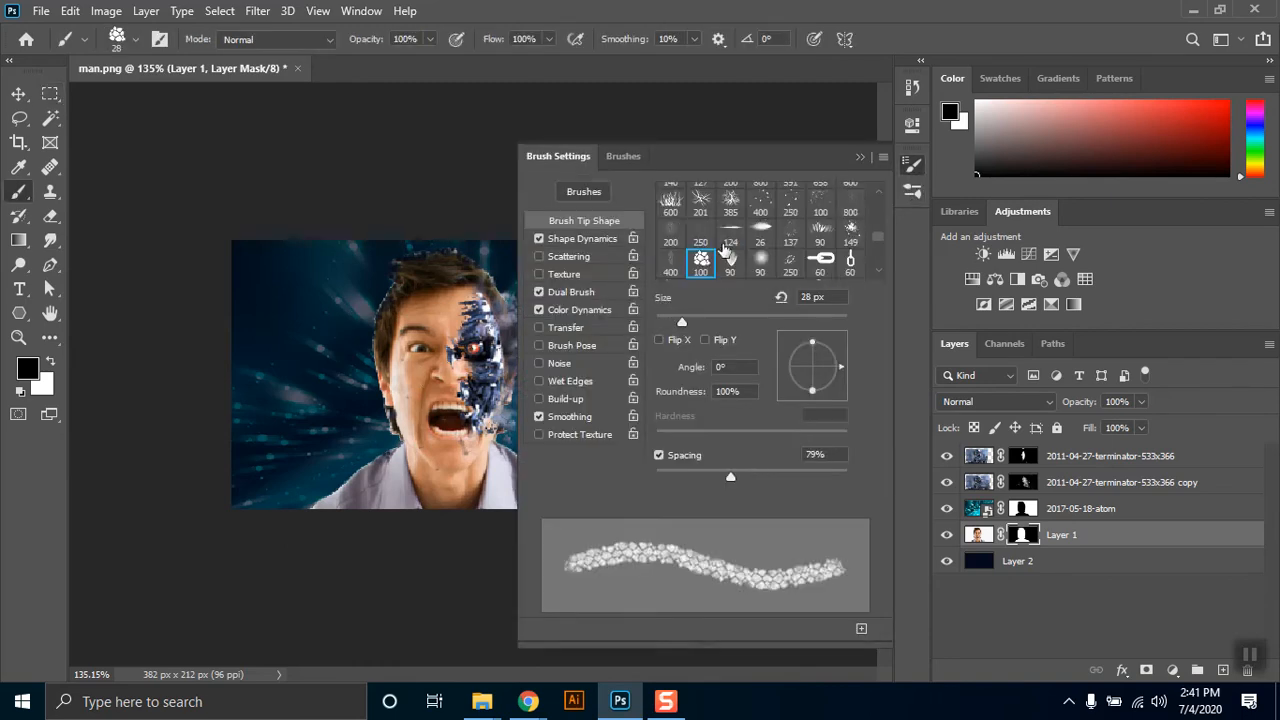
{"action": "scroll", "coordinate": [726, 250], "scroll_direction": "down", "scroll_amount": 3}
{"action": "scroll", "coordinate": [790, 246], "scroll_direction": "down", "scroll_amount": 3}
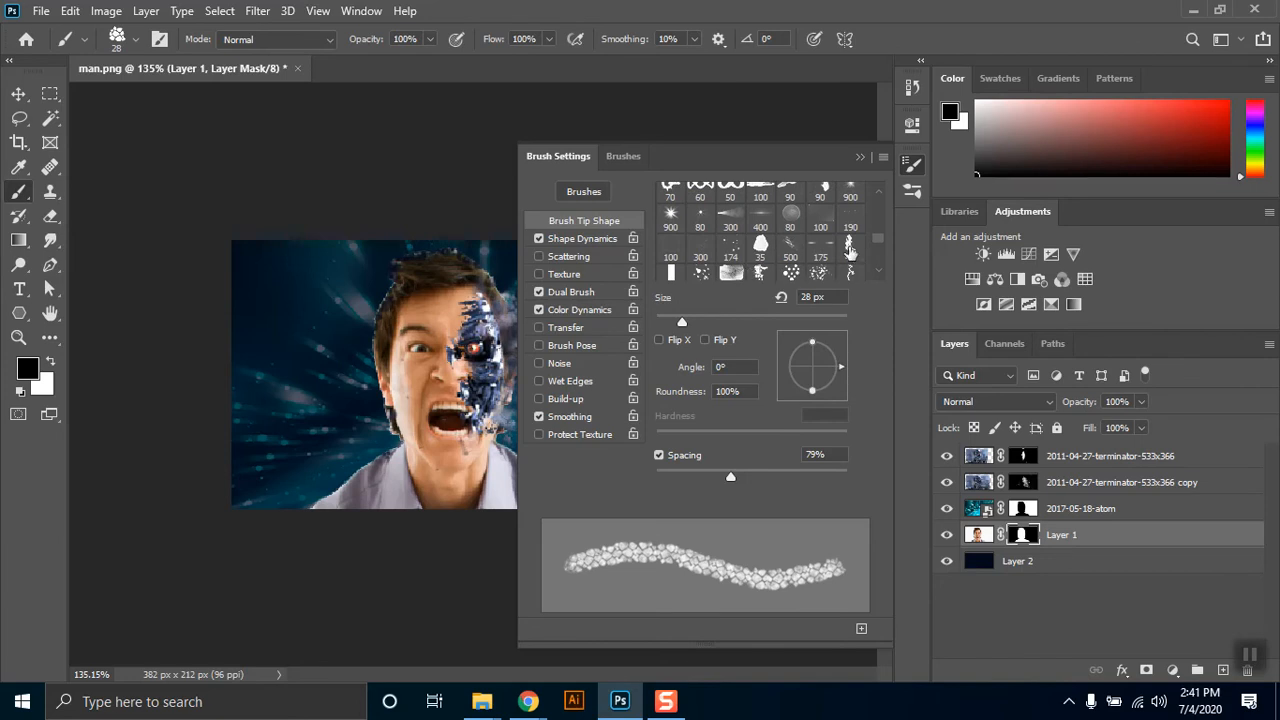
{"action": "left_click", "coordinate": [912, 188]}
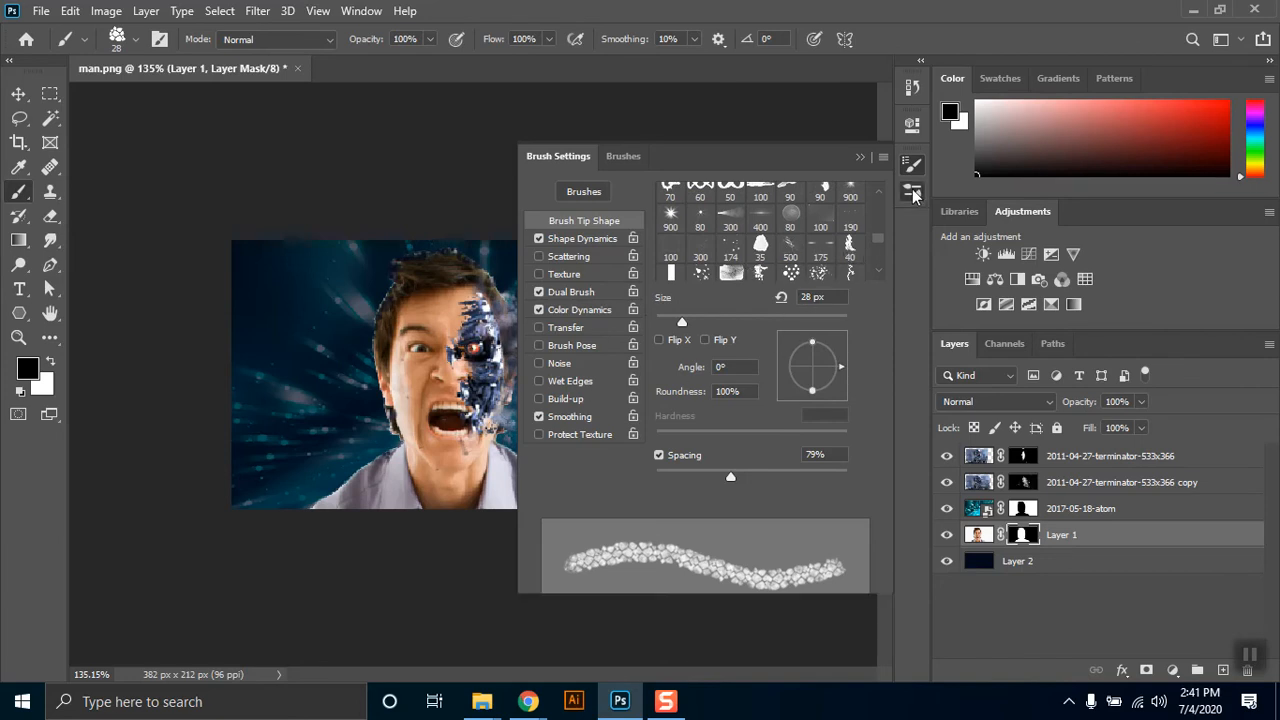
{"action": "left_click_drag", "start_coordinate": [886, 477], "coordinate": [873, 239]}
{"action": "left_click_drag", "start_coordinate": [887, 451], "coordinate": [882, 243]}
{"action": "left_click_drag", "start_coordinate": [885, 291], "coordinate": [885, 242]}
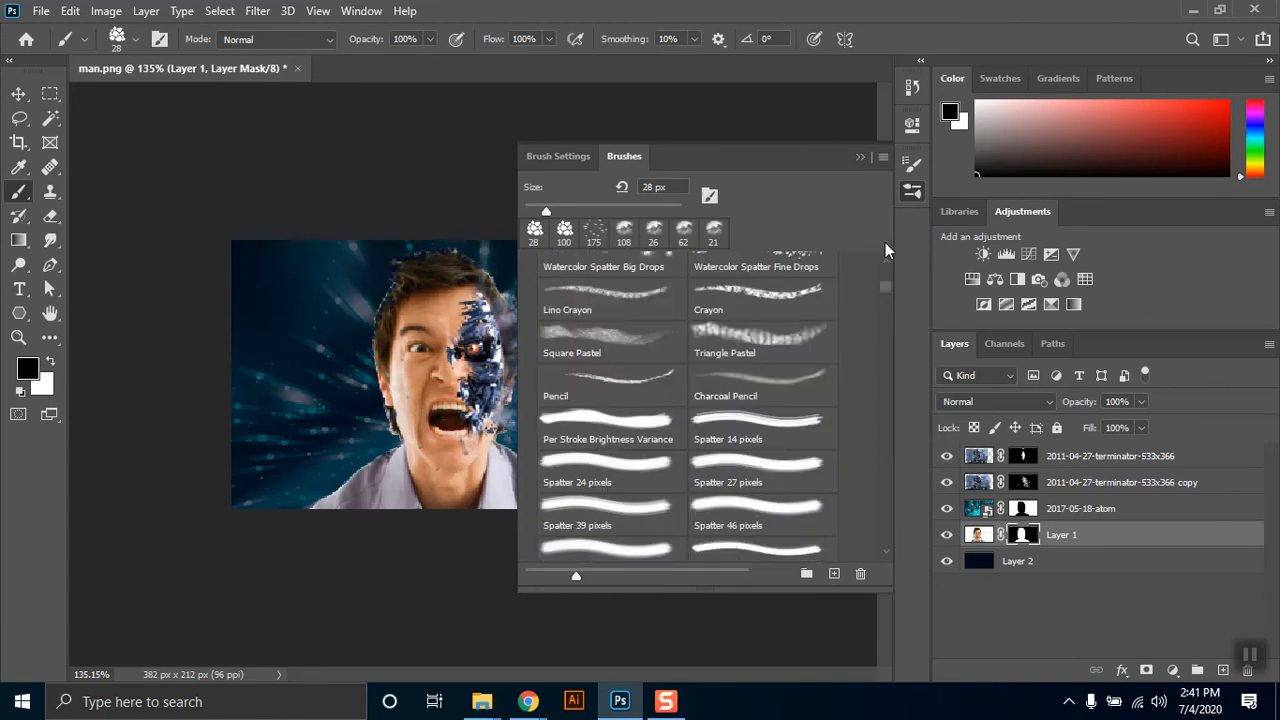
{"action": "left_click_drag", "start_coordinate": [884, 286], "coordinate": [879, 253]}
{"action": "left_click", "coordinate": [619, 272]}
{"action": "left_click", "coordinate": [632, 329]}
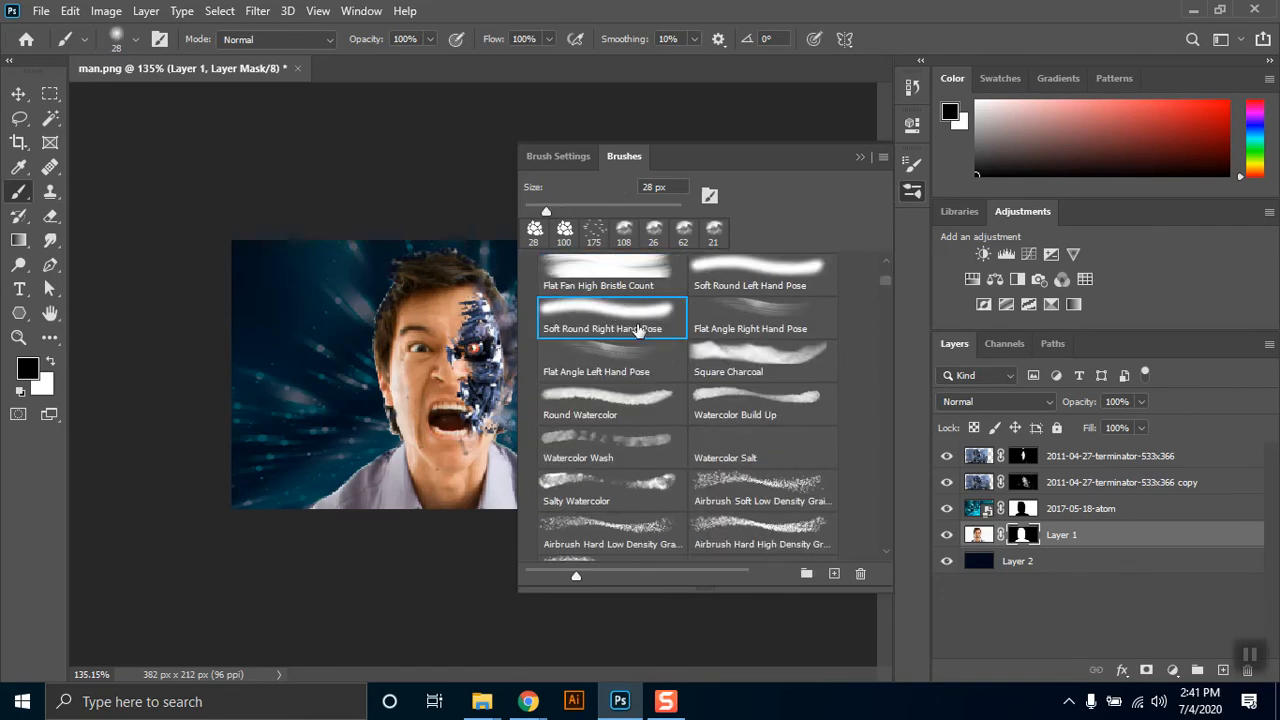
Paint black on Layer 1's mask along both sides of the man's head to soften the jagged outline.
{"action": "mouse_move", "coordinate": [367, 286]}
{"action": "left_mouse_down"}
{"action": "mouse_move", "coordinate": [349, 371]}
{"action": "mouse_move", "coordinate": [377, 433]}
{"action": "mouse_move", "coordinate": [372, 416]}
{"action": "left_mouse_up"}
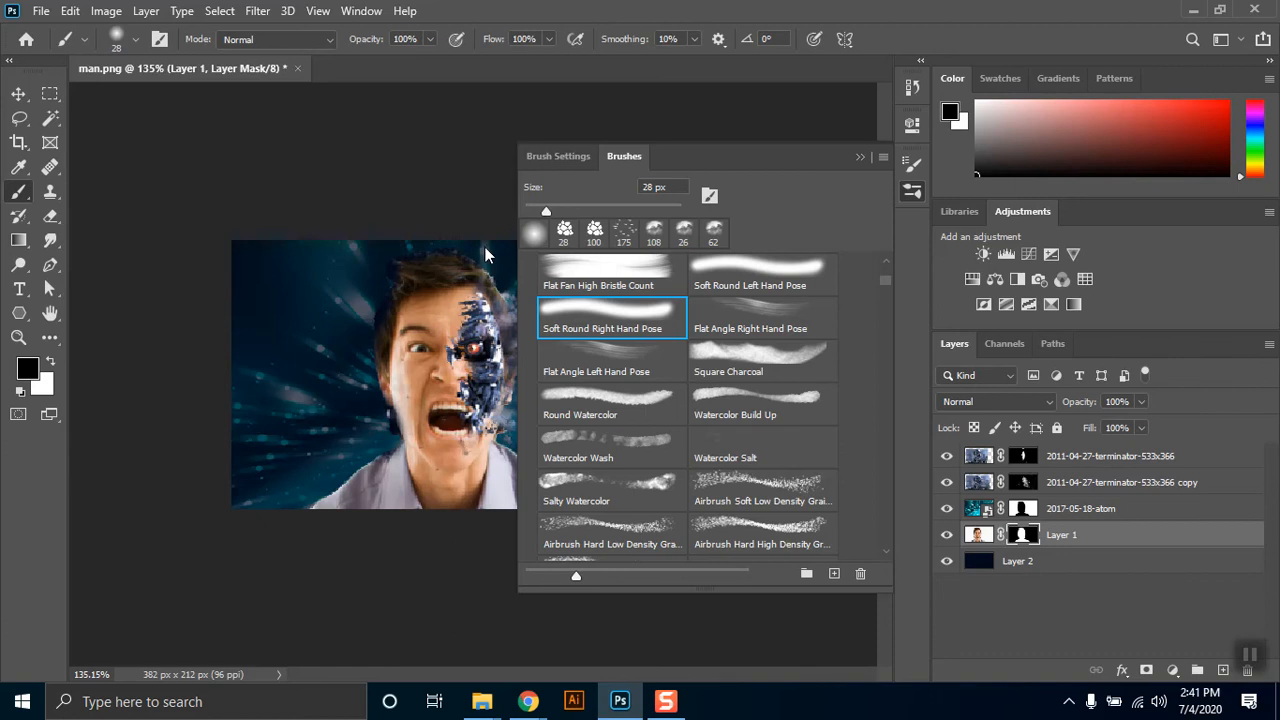
{"action": "left_click", "coordinate": [860, 157]}
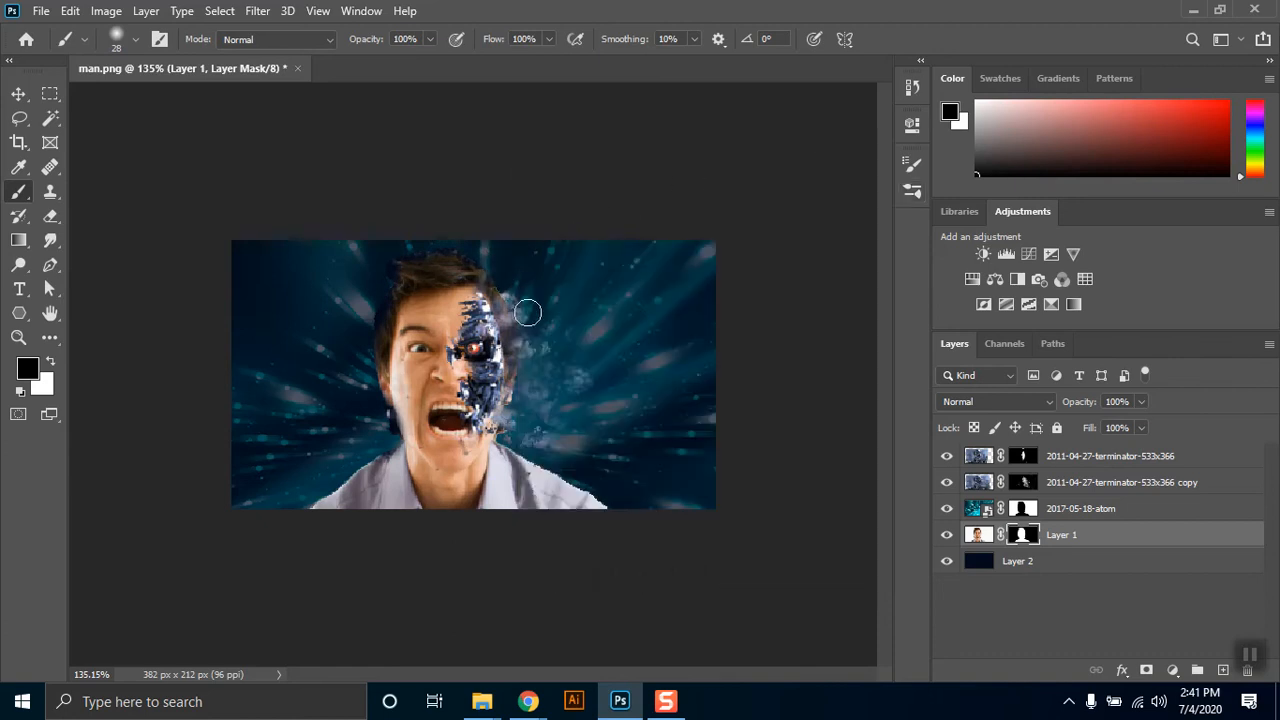
{"action": "left_click_drag", "start_coordinate": [531, 378], "coordinate": [535, 443]}
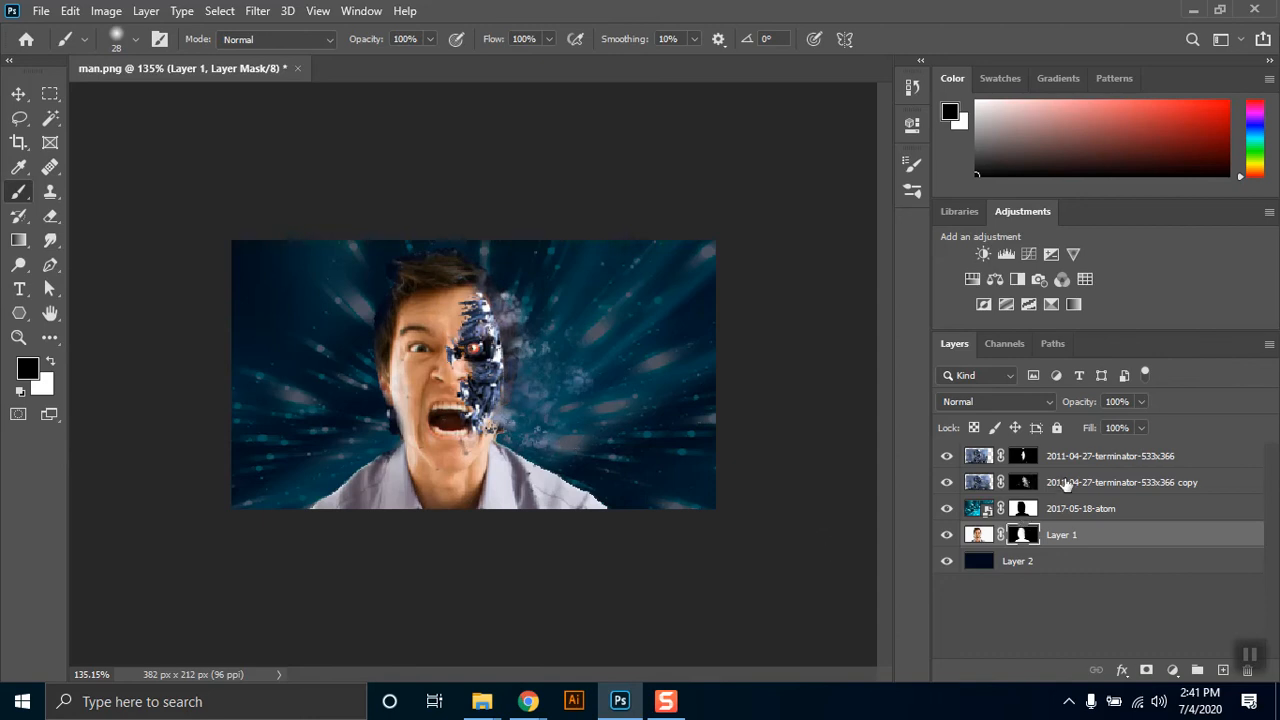
Set the blend mode of the 2011-04-27-terminator-533x366 layer to Multiply.
{"action": "left_click", "coordinate": [1110, 458]}
{"action": "left_click", "coordinate": [1035, 401]}
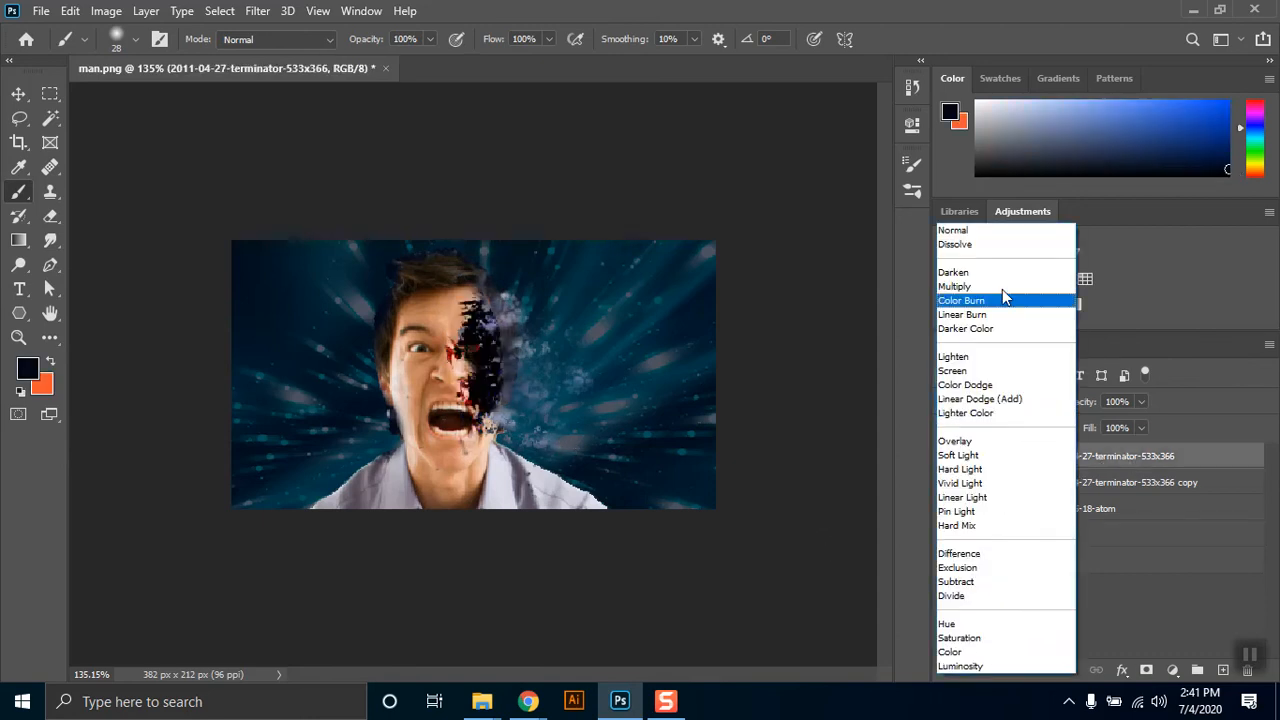
{"action": "left_click", "coordinate": [955, 286]}
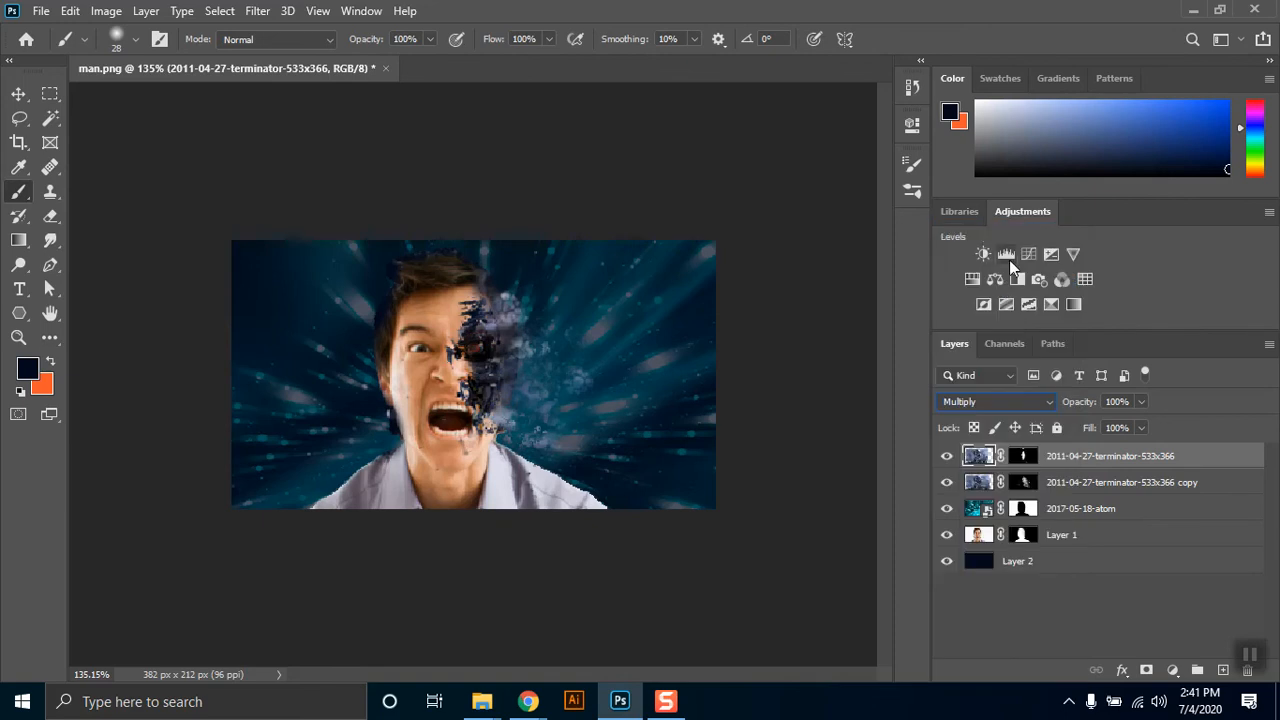
Set the terminator copy layer's blend mode to Overlay and compare the face with the upper terminator layer hidden and shown.
{"action": "left_click", "coordinate": [1107, 488]}
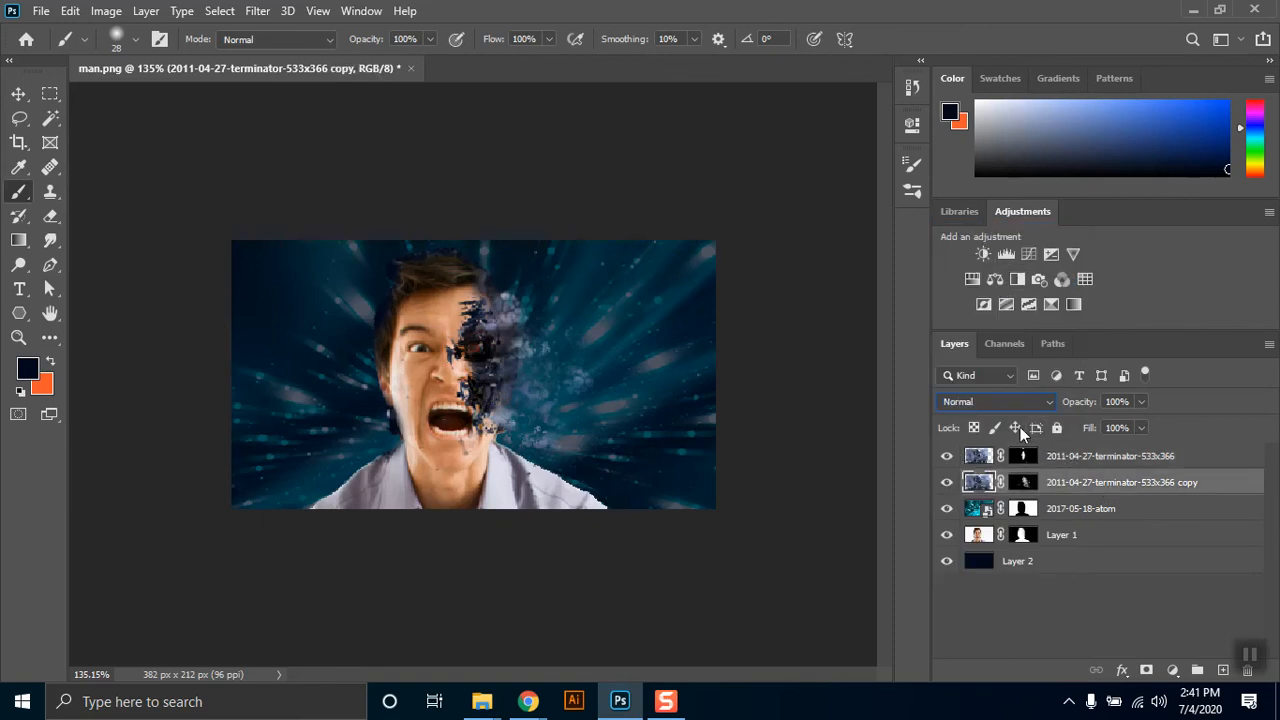
{"action": "left_click", "coordinate": [1000, 401]}
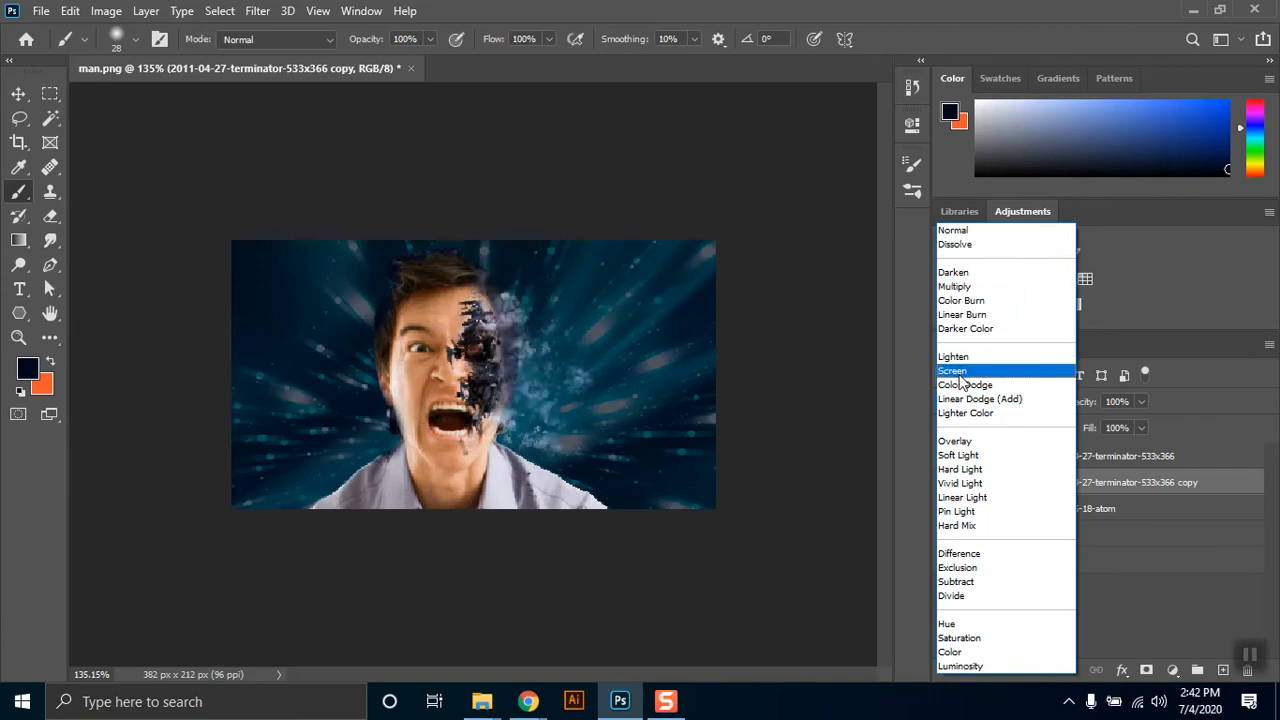
{"action": "left_click", "coordinate": [955, 441]}
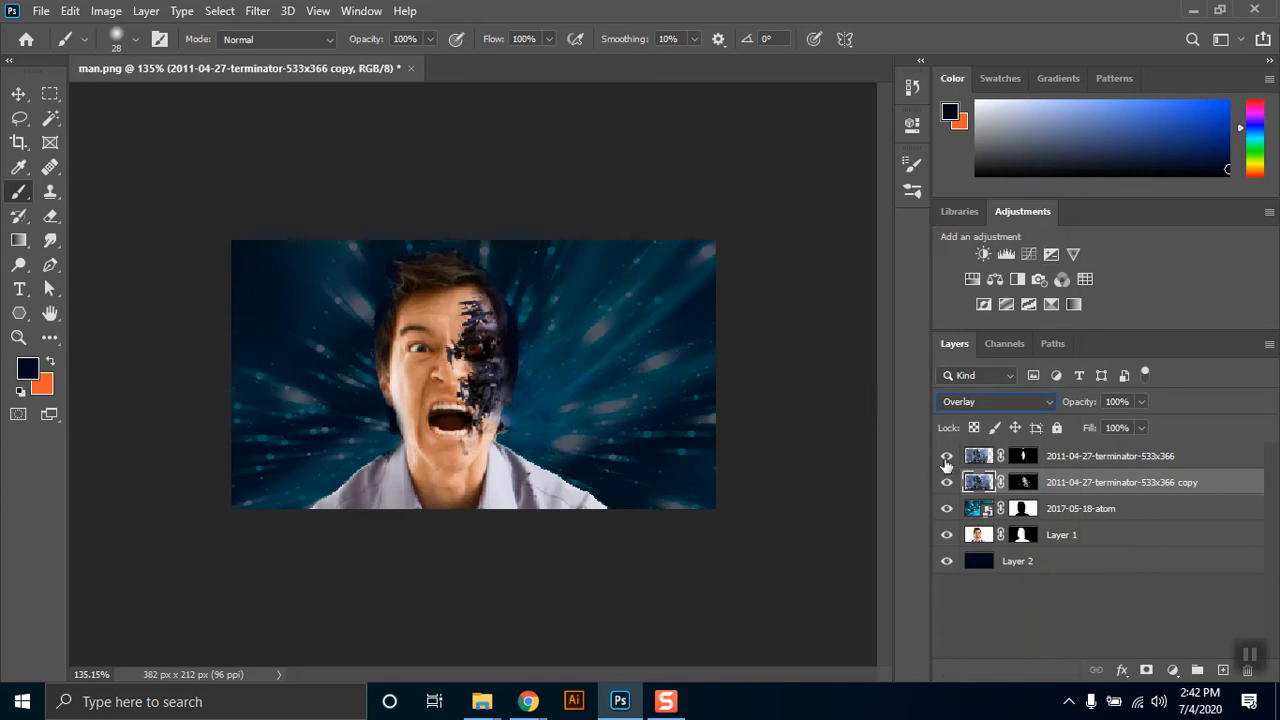
{"action": "left_click", "coordinate": [946, 458]}
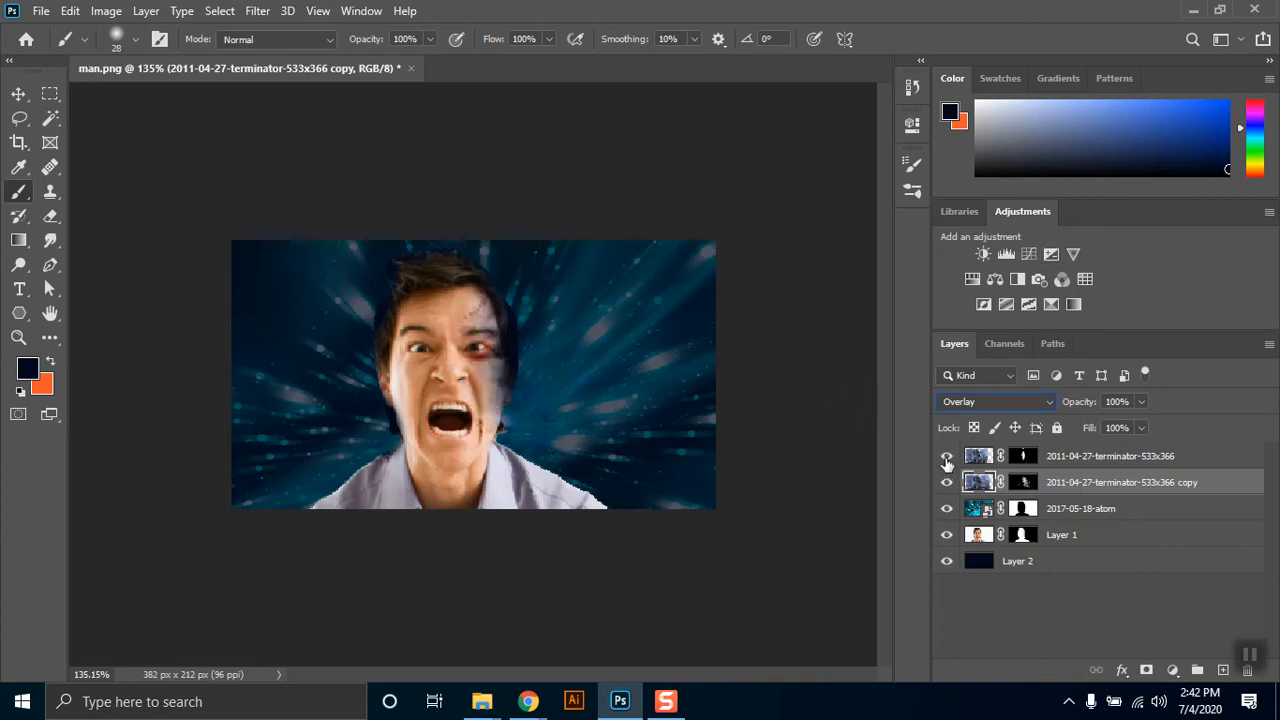
{"action": "left_click", "coordinate": [946, 458]}
{"action": "left_click", "coordinate": [946, 457]}
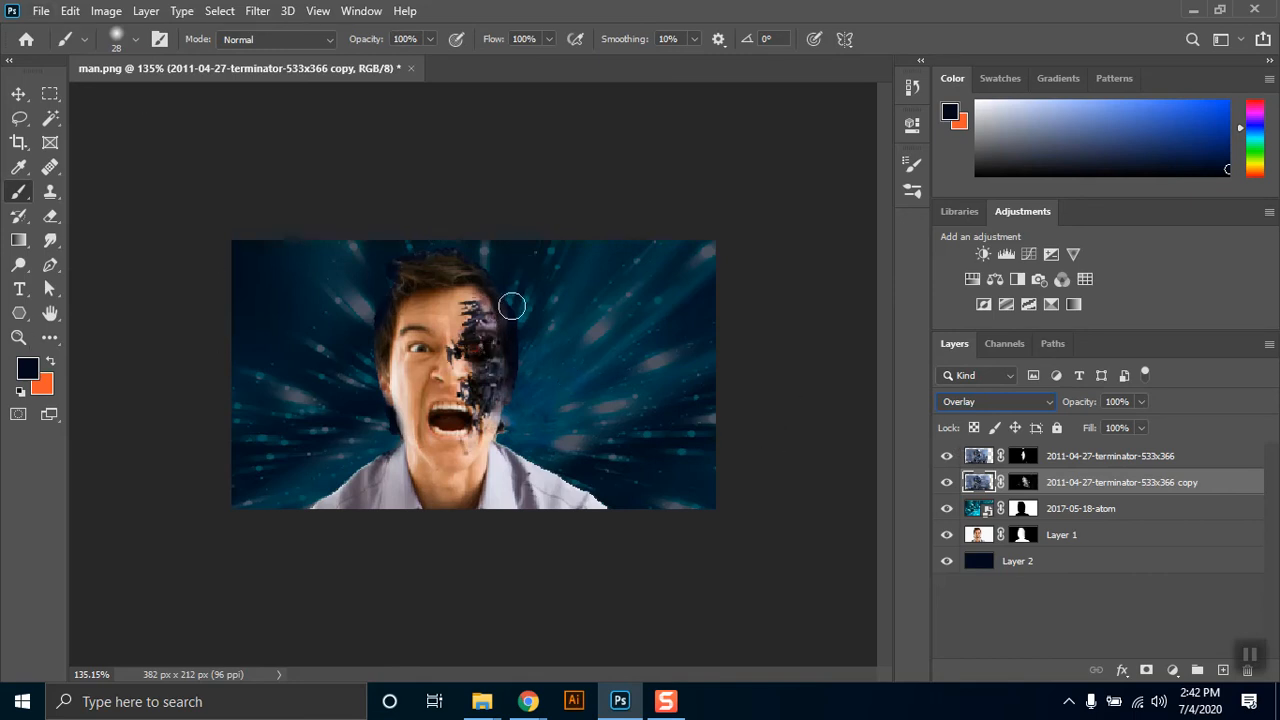
Paint white on the upper terminator layer's mask to reveal more robotic forehead, eye and cheek, and switch the foreground back to black.
{"action": "left_click", "coordinate": [18, 94]}
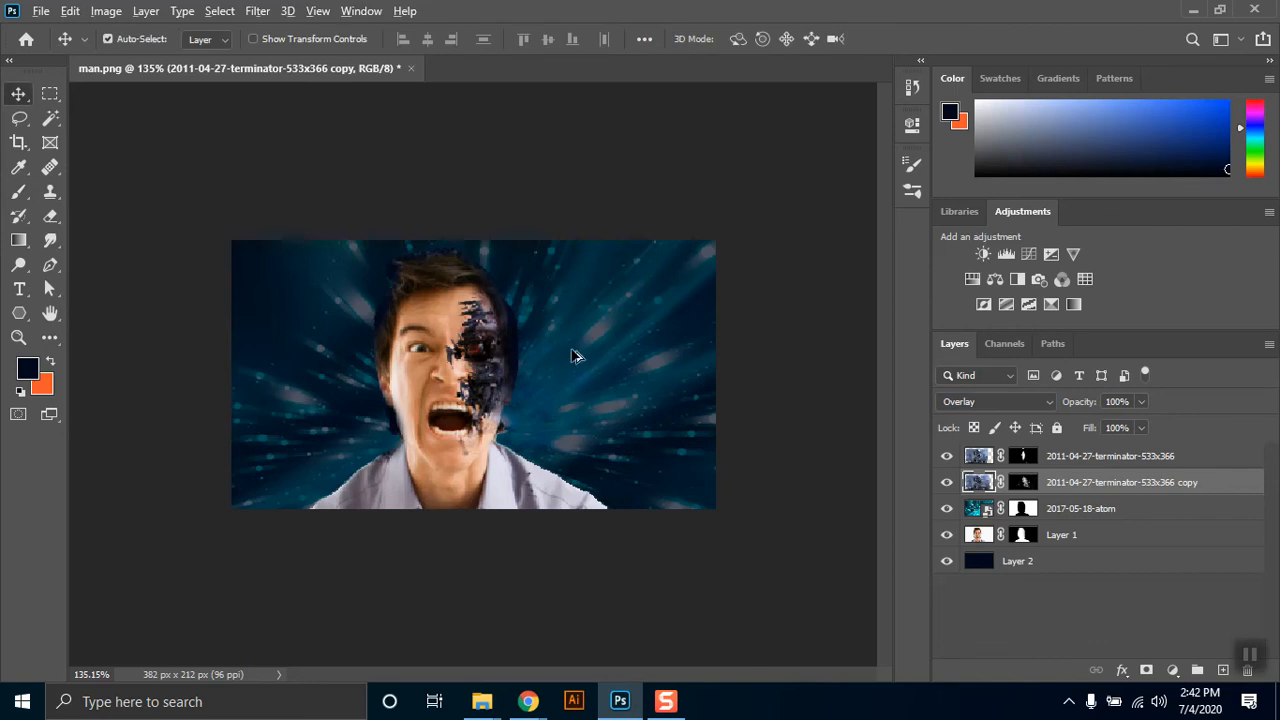
{"action": "scroll", "coordinate": [594, 374], "scroll_direction": "up", "scroll_amount": 4}
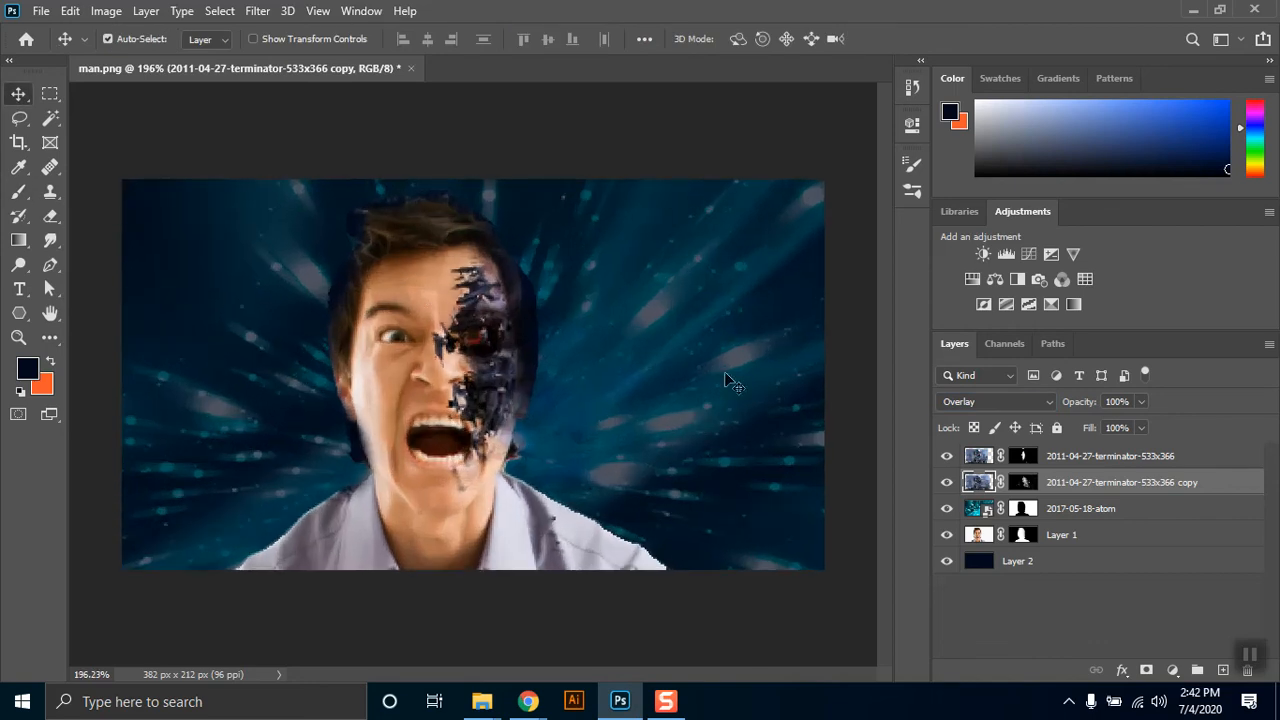
{"action": "left_click", "coordinate": [18, 191]}
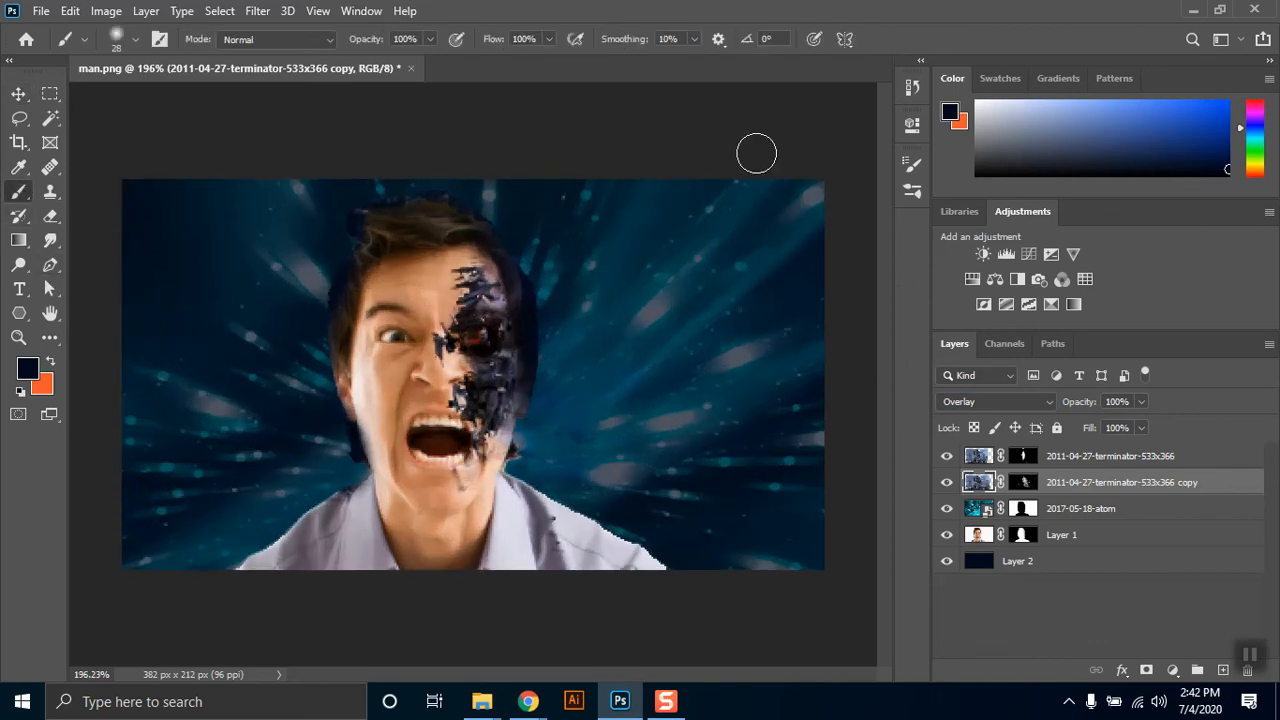
{"action": "left_click_drag", "start_coordinate": [470, 274], "coordinate": [492, 298]}
{"action": "left_click", "coordinate": [1015, 485]}
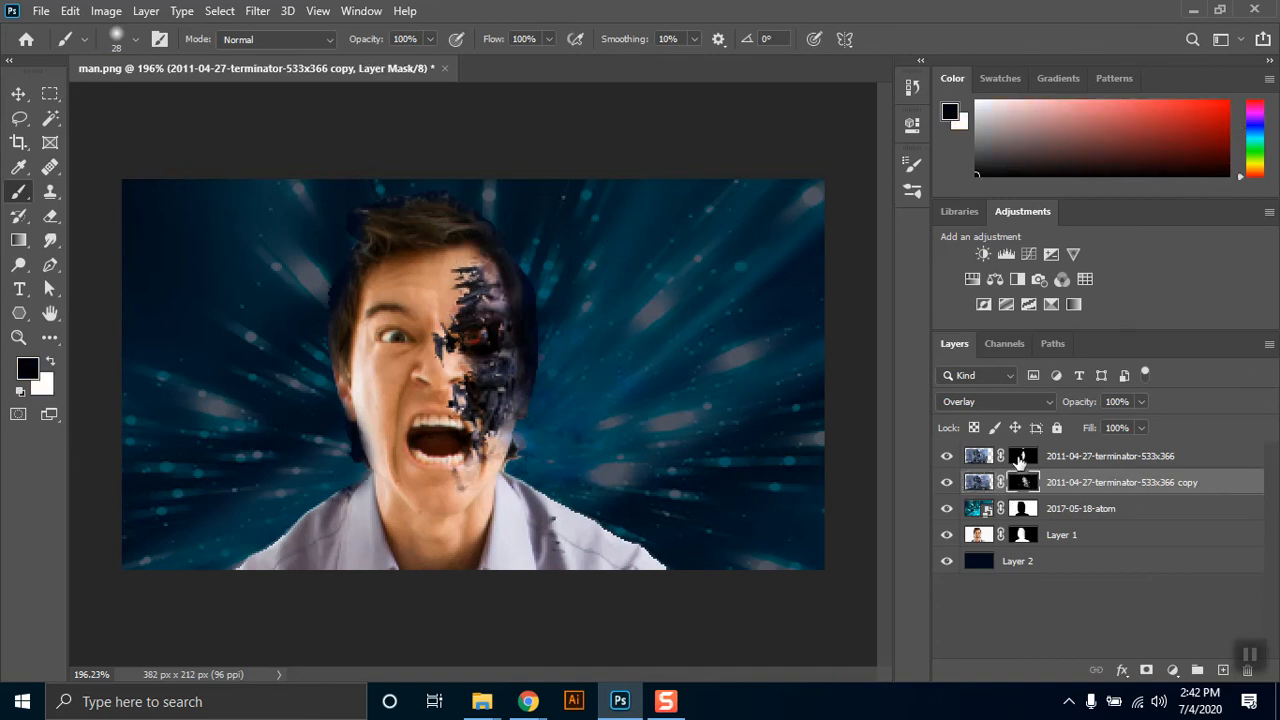
{"action": "left_click", "coordinate": [1020, 458]}
{"action": "left_click", "coordinate": [945, 456]}
{"action": "left_click", "coordinate": [945, 456]}
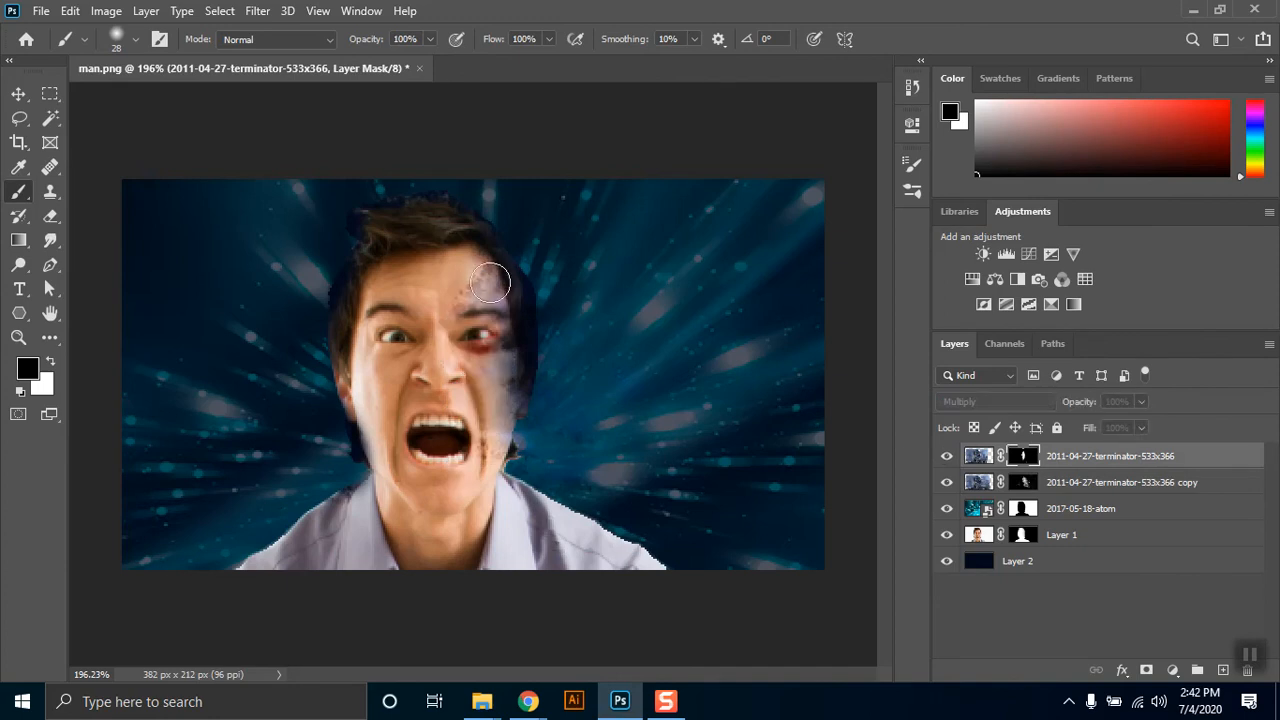
{"action": "mouse_move", "coordinate": [476, 270]}
{"action": "left_mouse_down"}
{"action": "mouse_move", "coordinate": [484, 286]}
{"action": "mouse_move", "coordinate": [473, 282]}
{"action": "mouse_move", "coordinate": [509, 286]}
{"action": "mouse_move", "coordinate": [445, 282]}
{"action": "mouse_move", "coordinate": [485, 300]}
{"action": "mouse_move", "coordinate": [462, 303]}
{"action": "mouse_move", "coordinate": [457, 288]}
{"action": "mouse_move", "coordinate": [456, 322]}
{"action": "mouse_move", "coordinate": [449, 307]}
{"action": "mouse_move", "coordinate": [412, 305]}
{"action": "mouse_move", "coordinate": [455, 324]}
{"action": "left_mouse_up"}
{"action": "key", "text": "x"}
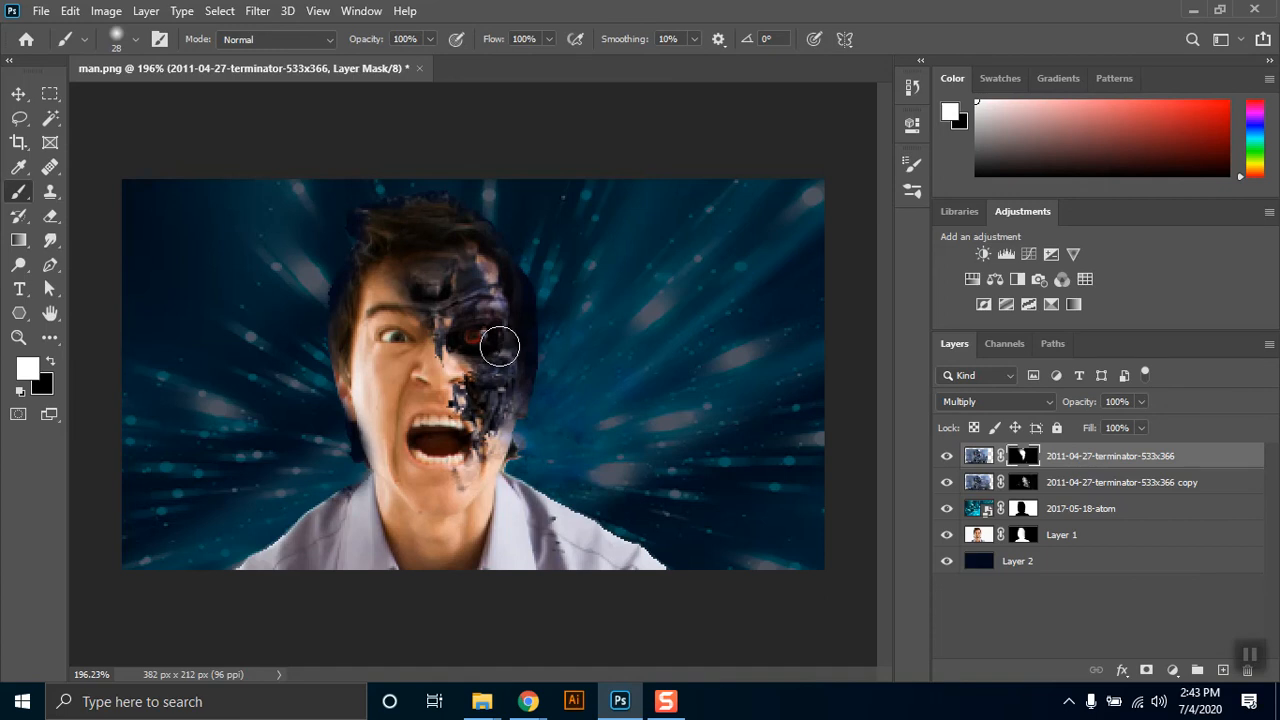
{"action": "left_click_drag", "start_coordinate": [493, 353], "coordinate": [501, 418]}
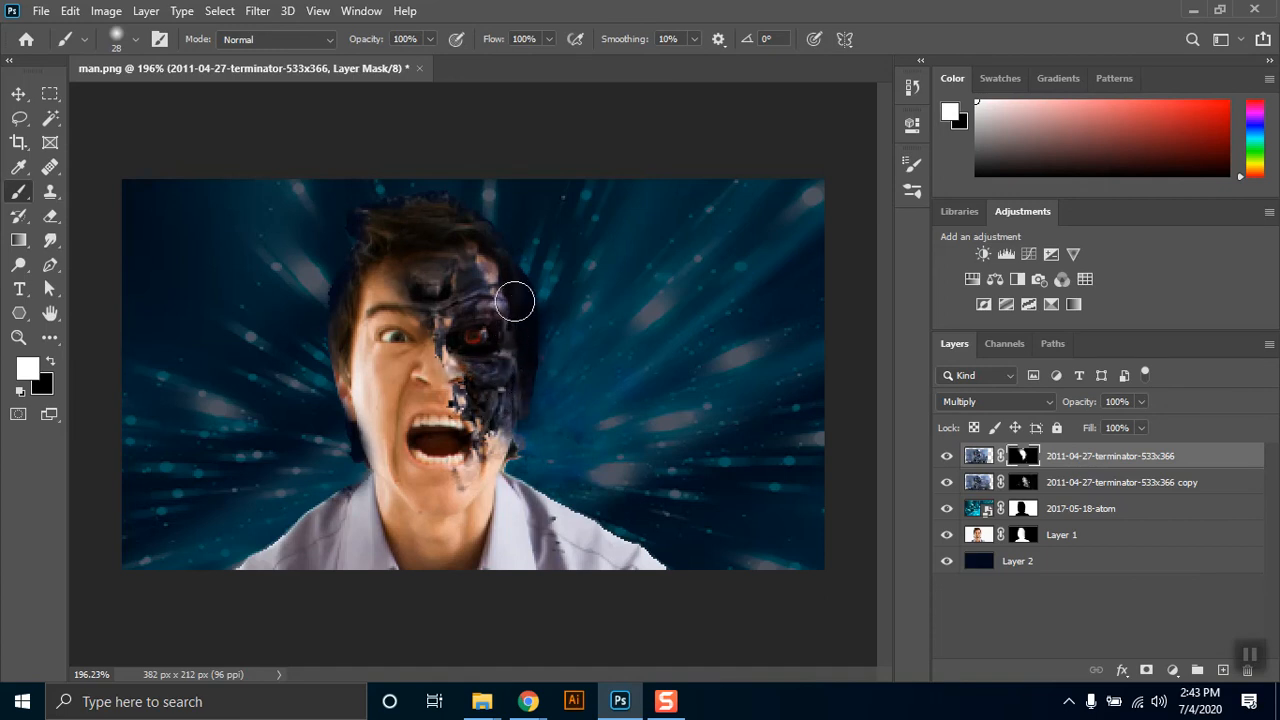
{"action": "key", "text": "x"}
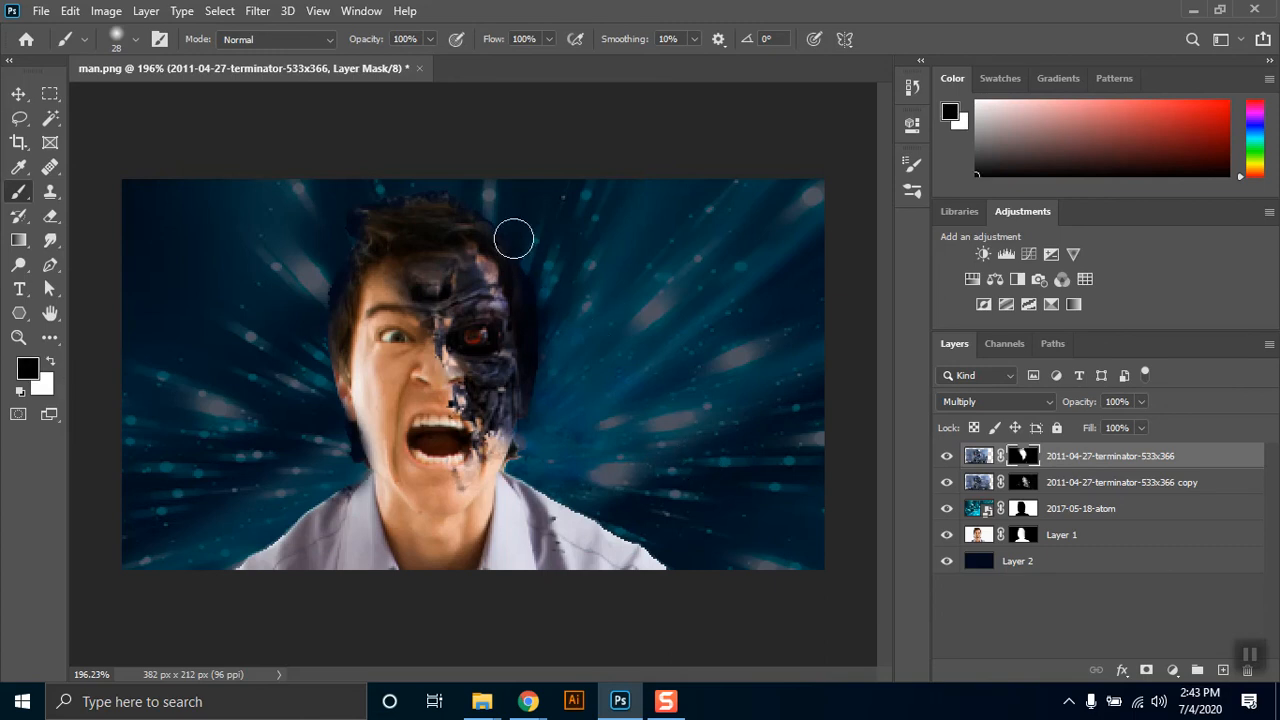
{"action": "mouse_move", "coordinate": [563, 315]}
{"action": "left_mouse_down"}
{"action": "mouse_move", "coordinate": [551, 445]}
{"action": "mouse_move", "coordinate": [560, 386]}
{"action": "left_mouse_up"}
{"action": "key", "text": "ctrl+z"}
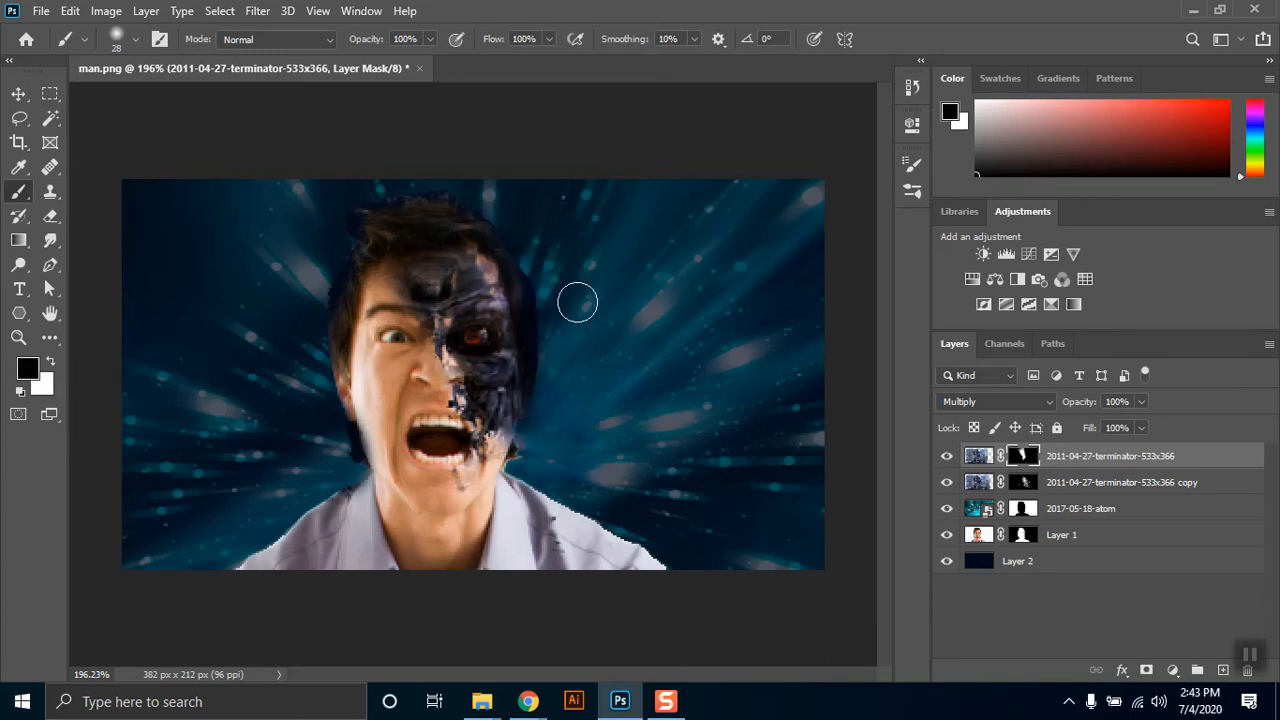
{"action": "key", "text": "ctrl+z"}
Paint black on the upper terminator layer's mask with the Square Charcoal and 50 px Watercolor Build Up brushes to blend the robotic edge into the skin.
{"action": "left_click", "coordinate": [912, 194]}
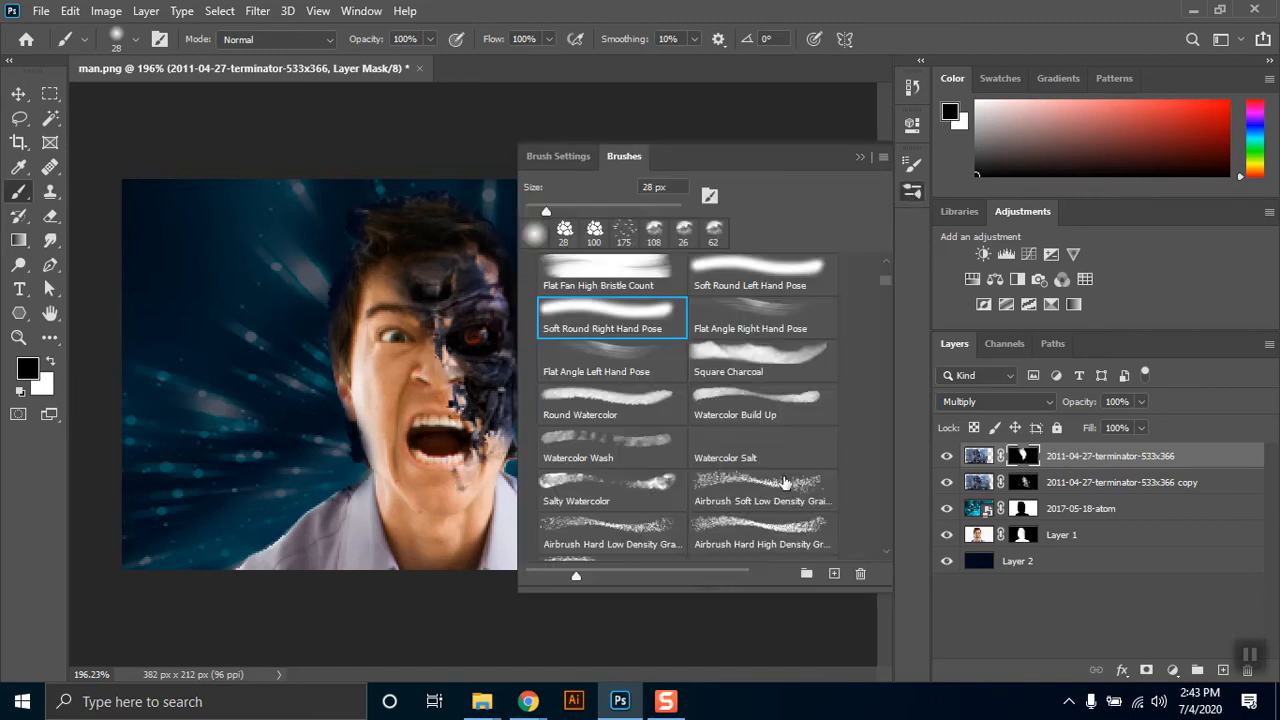
{"action": "left_click", "coordinate": [790, 365]}
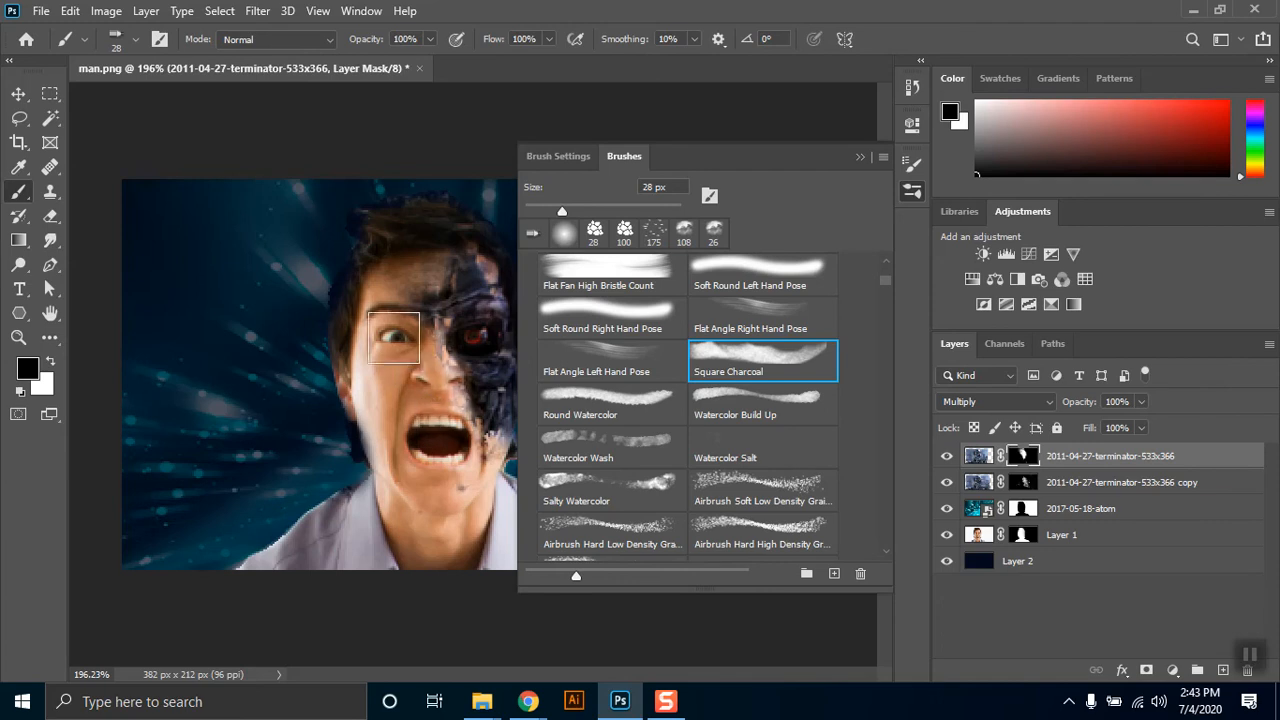
{"action": "left_click", "coordinate": [700, 400]}
{"action": "mouse_move", "coordinate": [451, 288]}
{"action": "left_mouse_down"}
{"action": "mouse_move", "coordinate": [391, 300]}
{"action": "mouse_move", "coordinate": [429, 260]}
{"action": "mouse_move", "coordinate": [391, 263]}
{"action": "mouse_move", "coordinate": [348, 223]}
{"action": "mouse_move", "coordinate": [395, 225]}
{"action": "left_mouse_up"}
{"action": "left_click", "coordinate": [862, 157]}
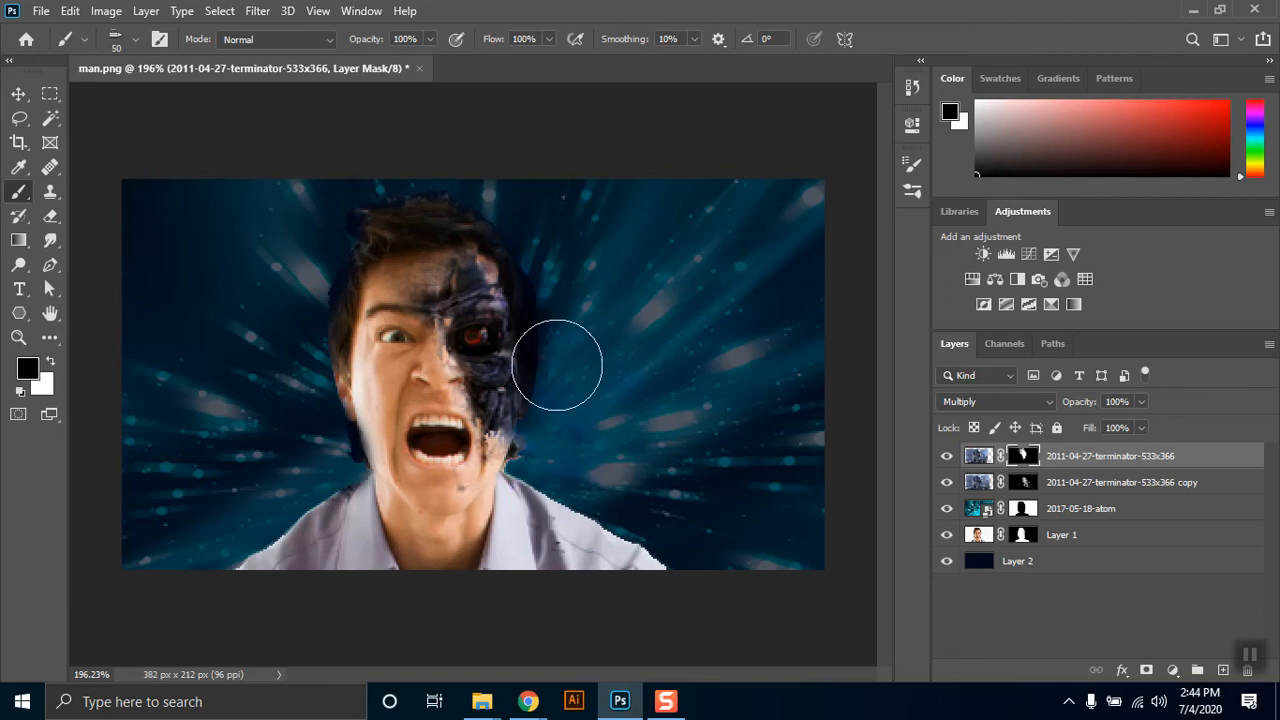
{"action": "mouse_move", "coordinate": [485, 325]}
{"action": "left_mouse_down"}
{"action": "mouse_move", "coordinate": [500, 335]}
{"action": "mouse_move", "coordinate": [482, 413]}
{"action": "left_mouse_up"}
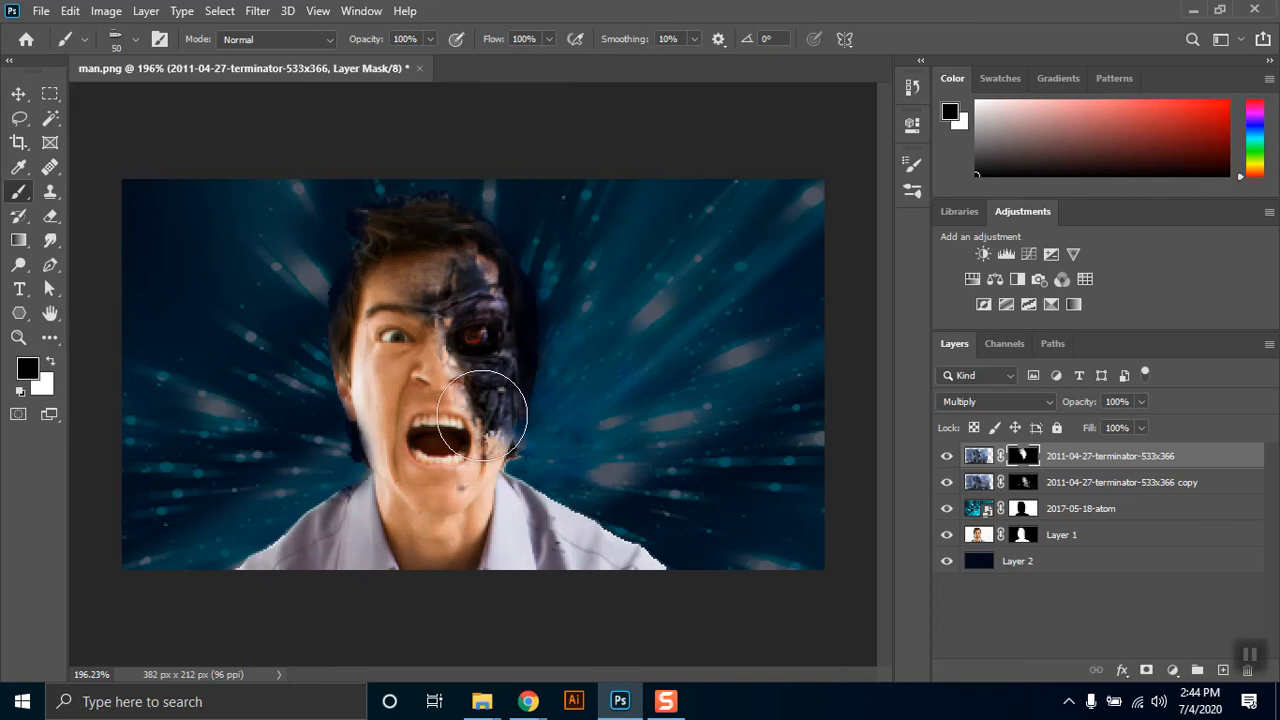
{"action": "key", "text": "ctrl+1"}
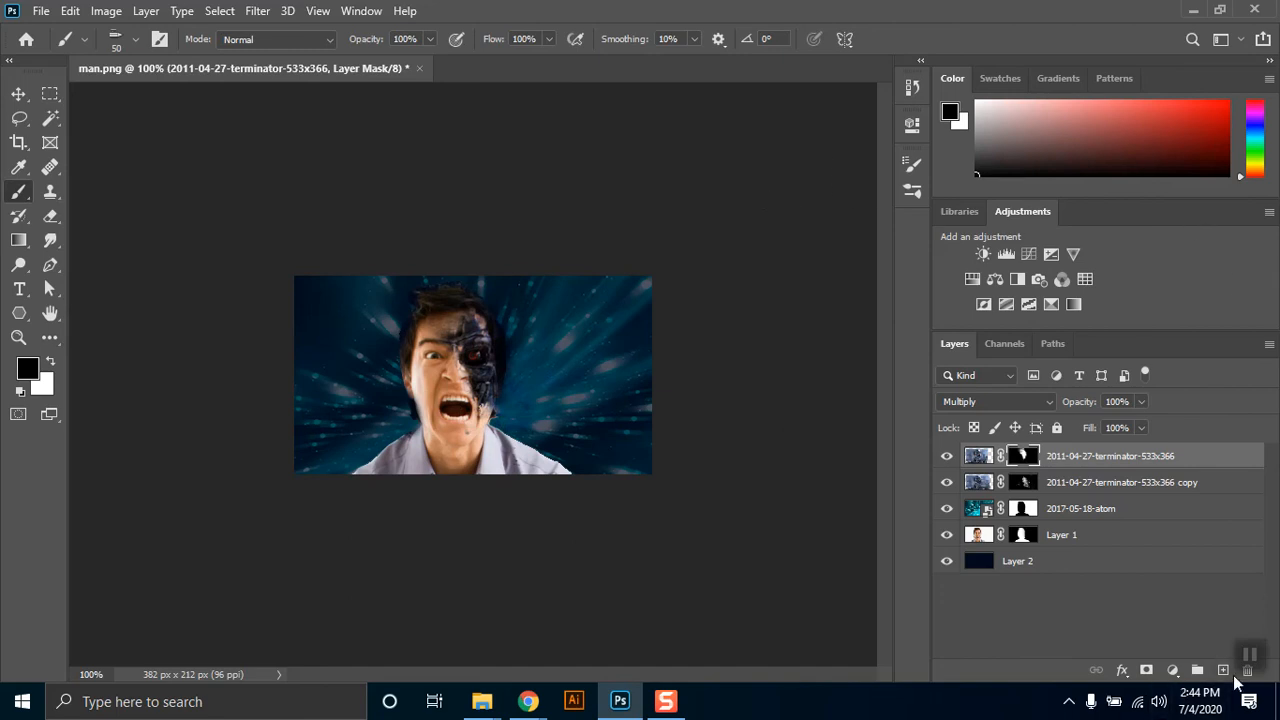
Add a new layer above the terminator layers and change the background colour to a bright orange, ffa200.
{"action": "left_click", "coordinate": [1222, 670]}
{"action": "left_click", "coordinate": [1240, 135]}
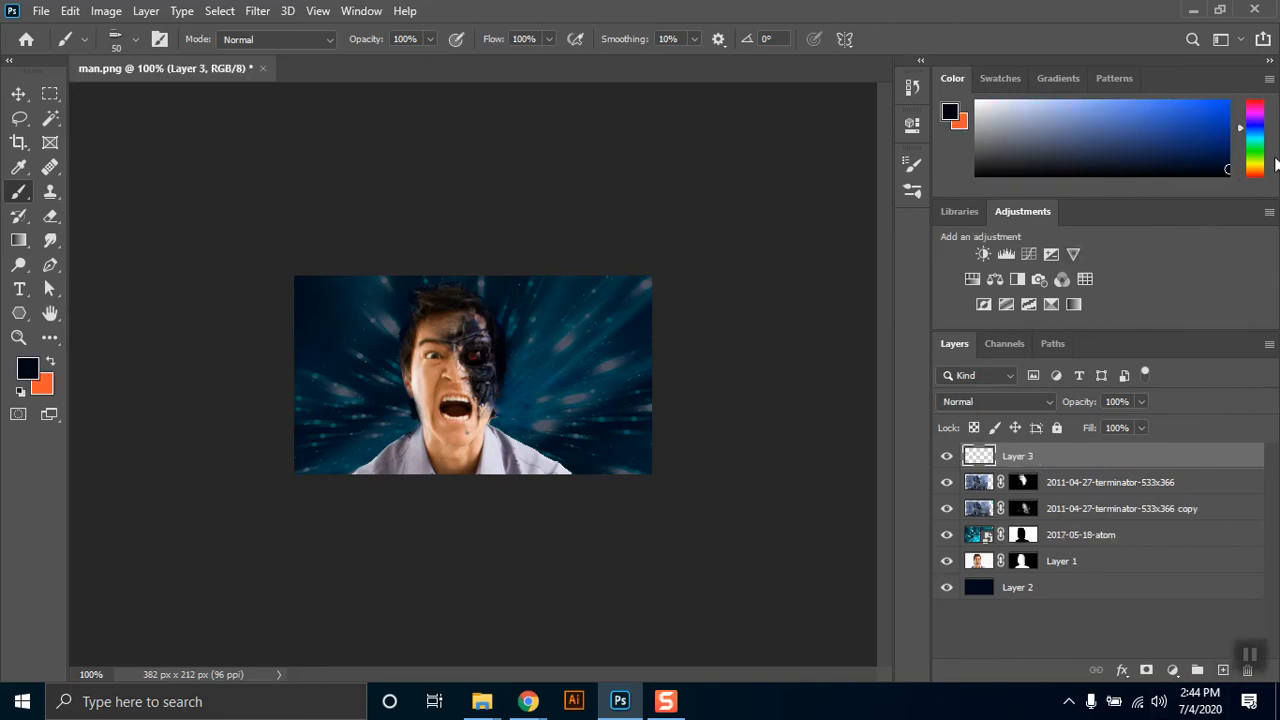
{"action": "left_click", "coordinate": [1254, 161]}
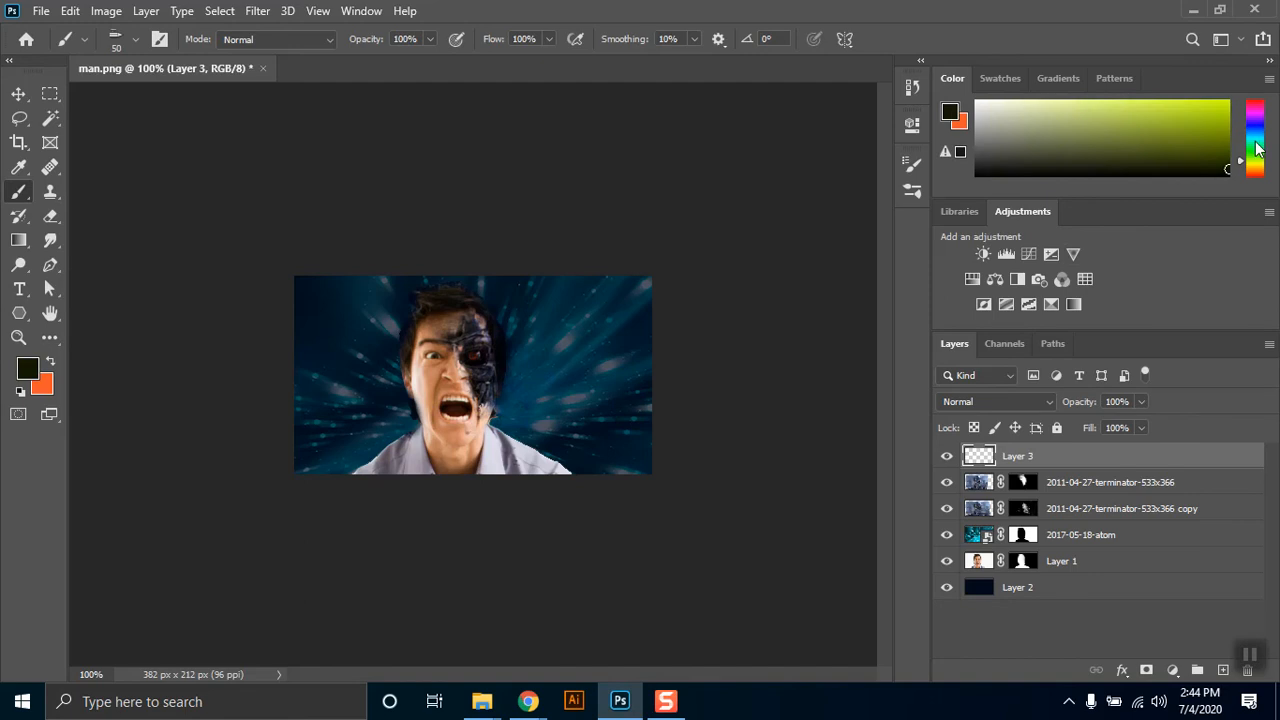
{"action": "left_click", "coordinate": [963, 126]}
{"action": "left_click", "coordinate": [1113, 101]}
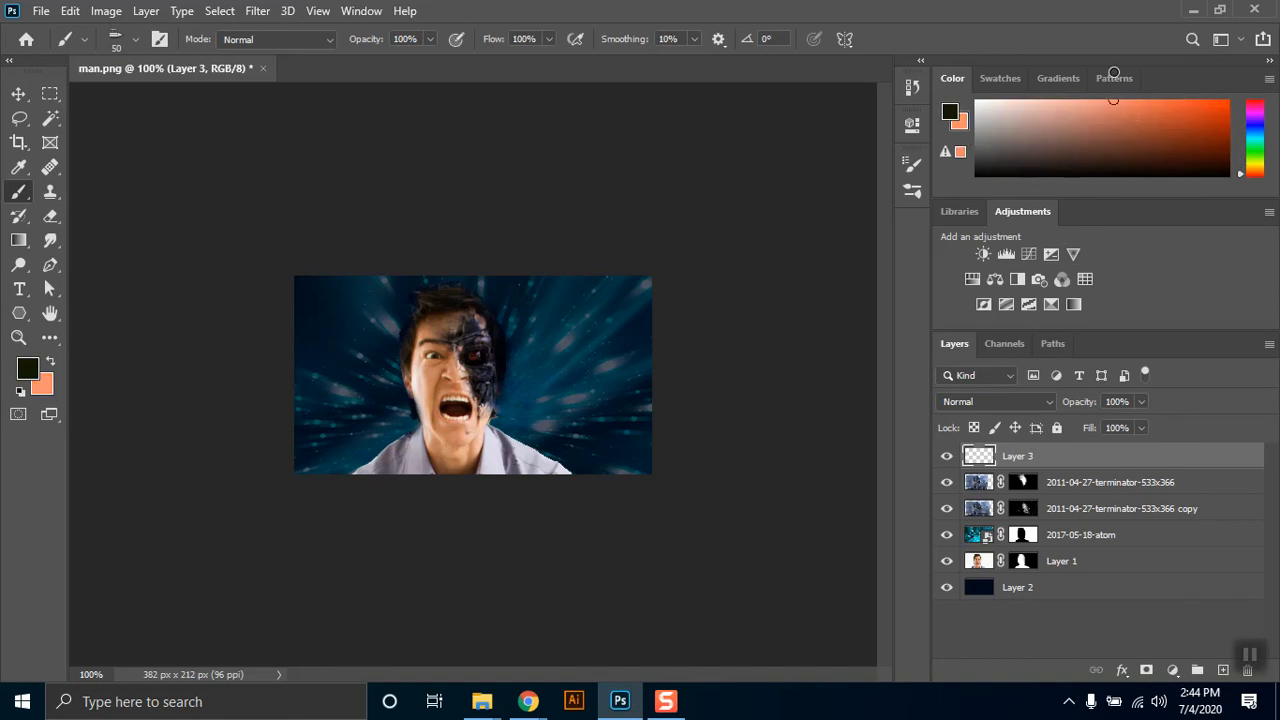
{"action": "left_click", "coordinate": [1253, 170]}
{"action": "left_click_drag", "start_coordinate": [1251, 165], "coordinate": [1251, 169]}
{"action": "left_click_drag", "start_coordinate": [1177, 114], "coordinate": [1189, 93]}
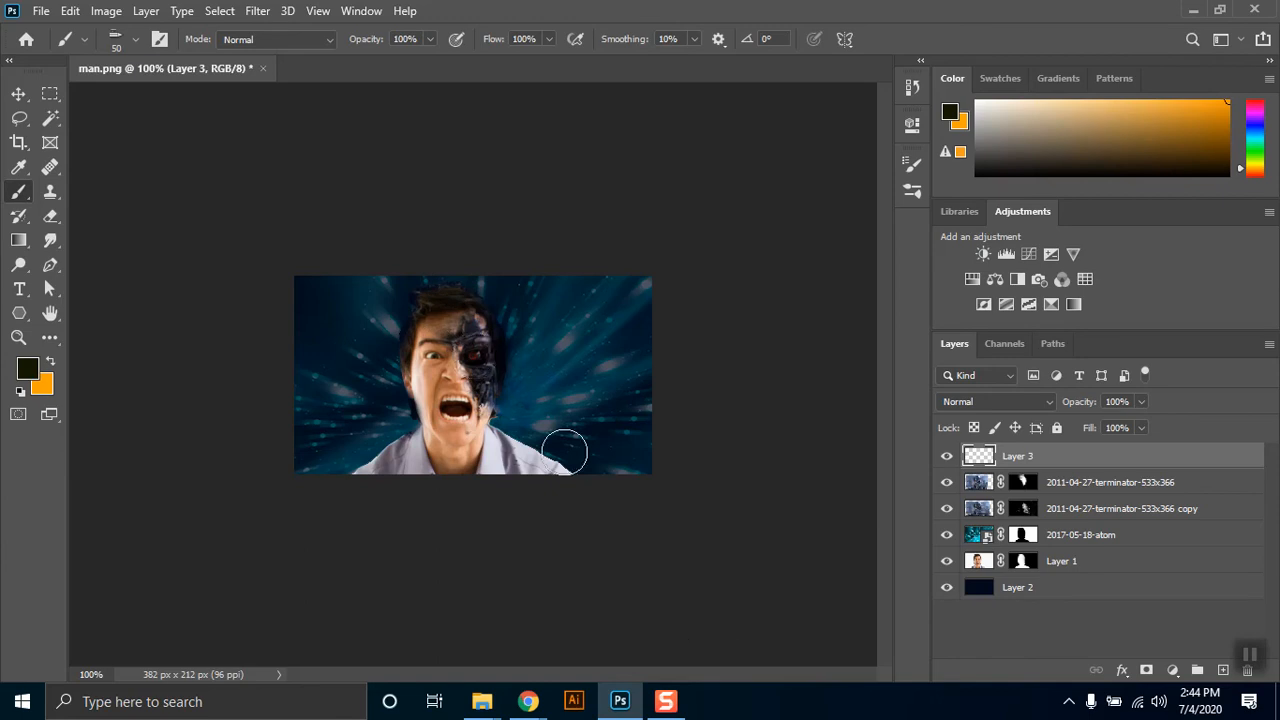
Choose the Soft Round brush from General Brushes at 50 px and swap the colours so orange is the foreground.
{"action": "left_click", "coordinate": [913, 191]}
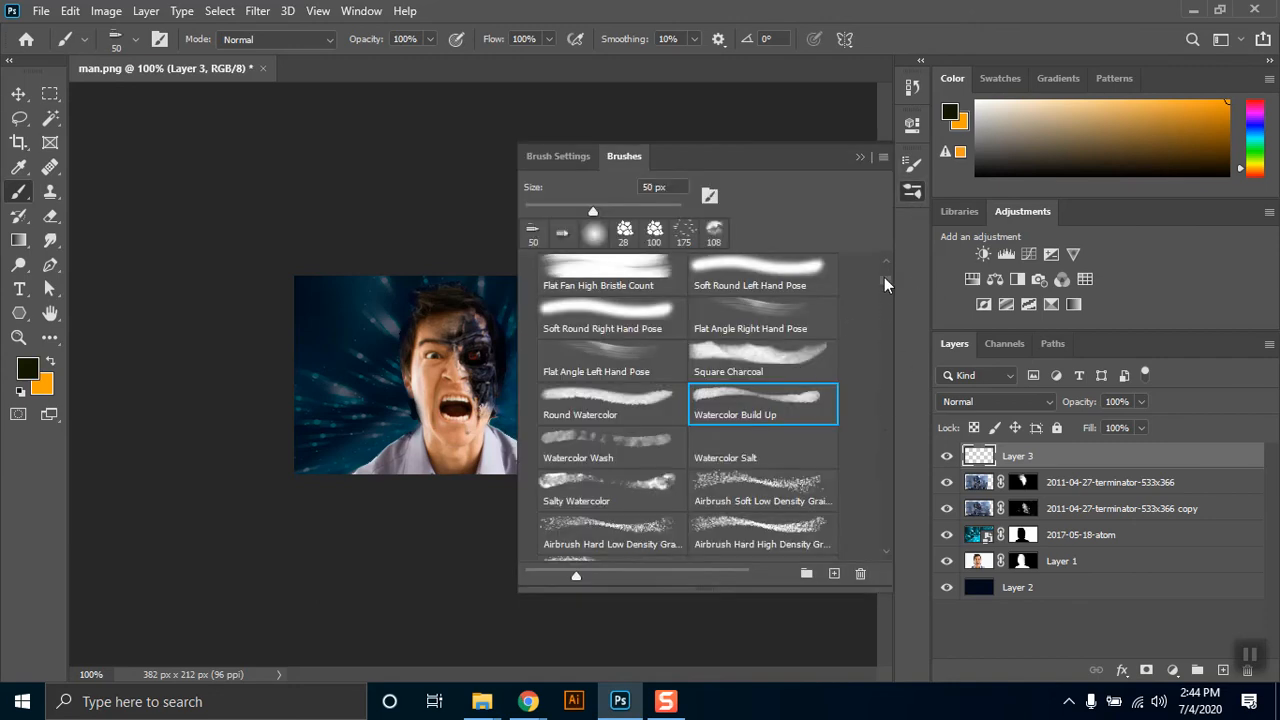
{"action": "scroll", "coordinate": [884, 270], "scroll_direction": "up", "scroll_amount": 3}
{"action": "scroll", "coordinate": [886, 278], "scroll_direction": "up", "scroll_amount": 3}
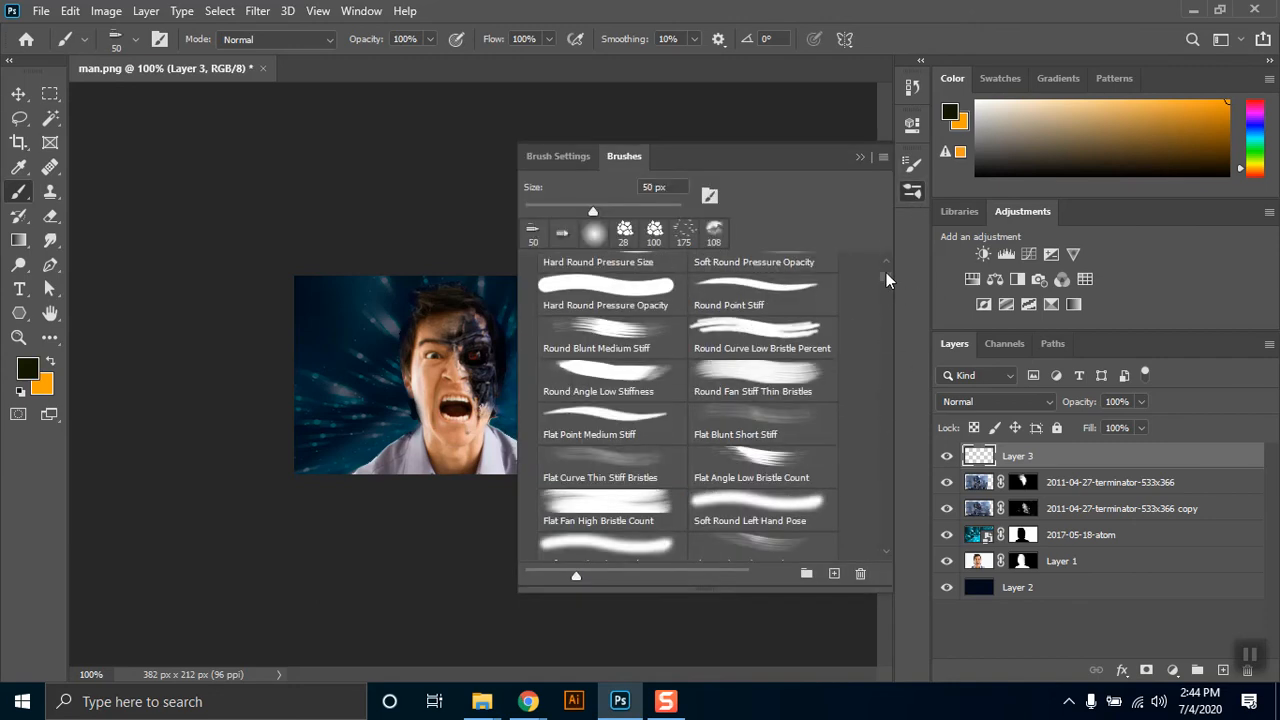
{"action": "scroll", "coordinate": [886, 258], "scroll_direction": "up", "scroll_amount": 5}
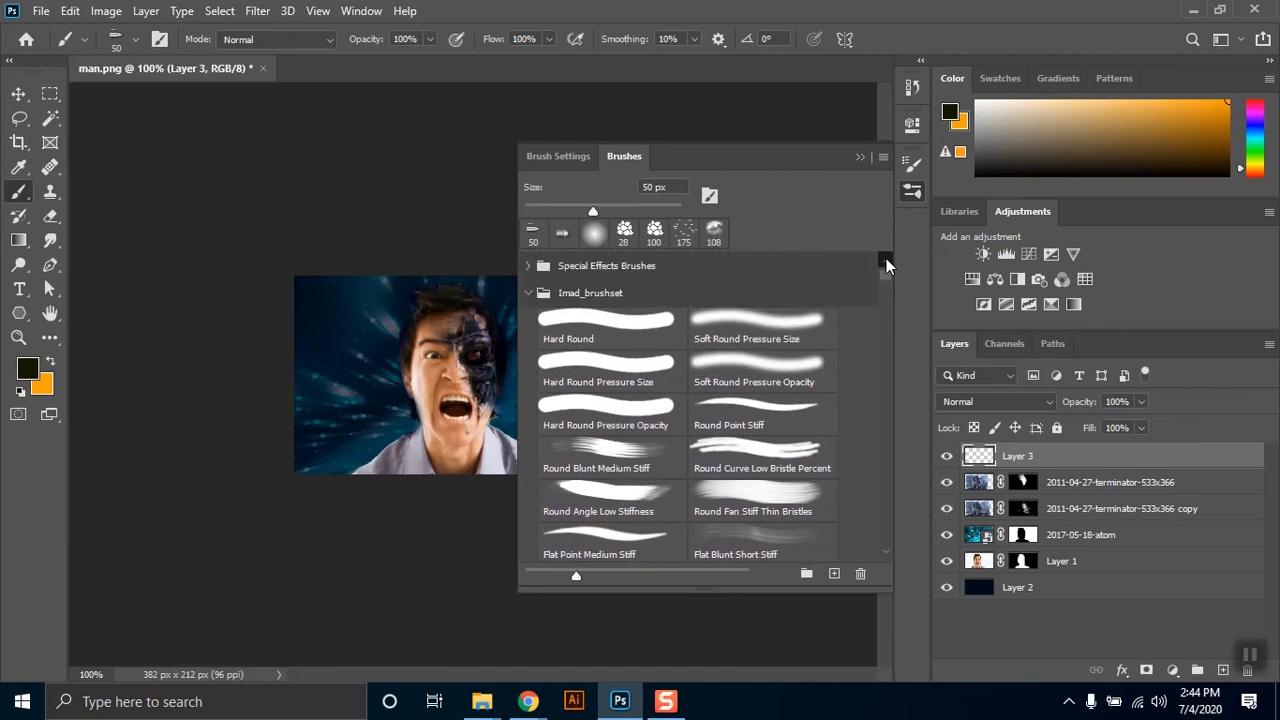
{"action": "scroll", "coordinate": [886, 280], "scroll_direction": "up", "scroll_amount": 2}
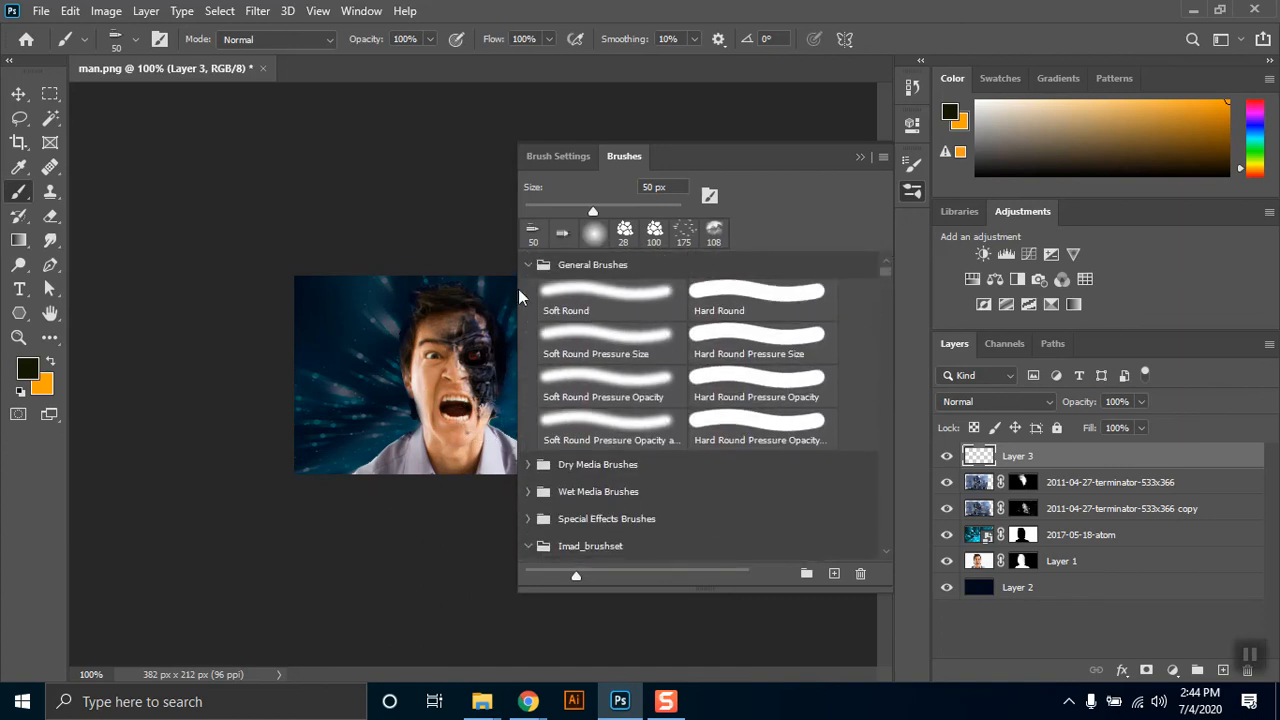
{"action": "left_click", "coordinate": [595, 298]}
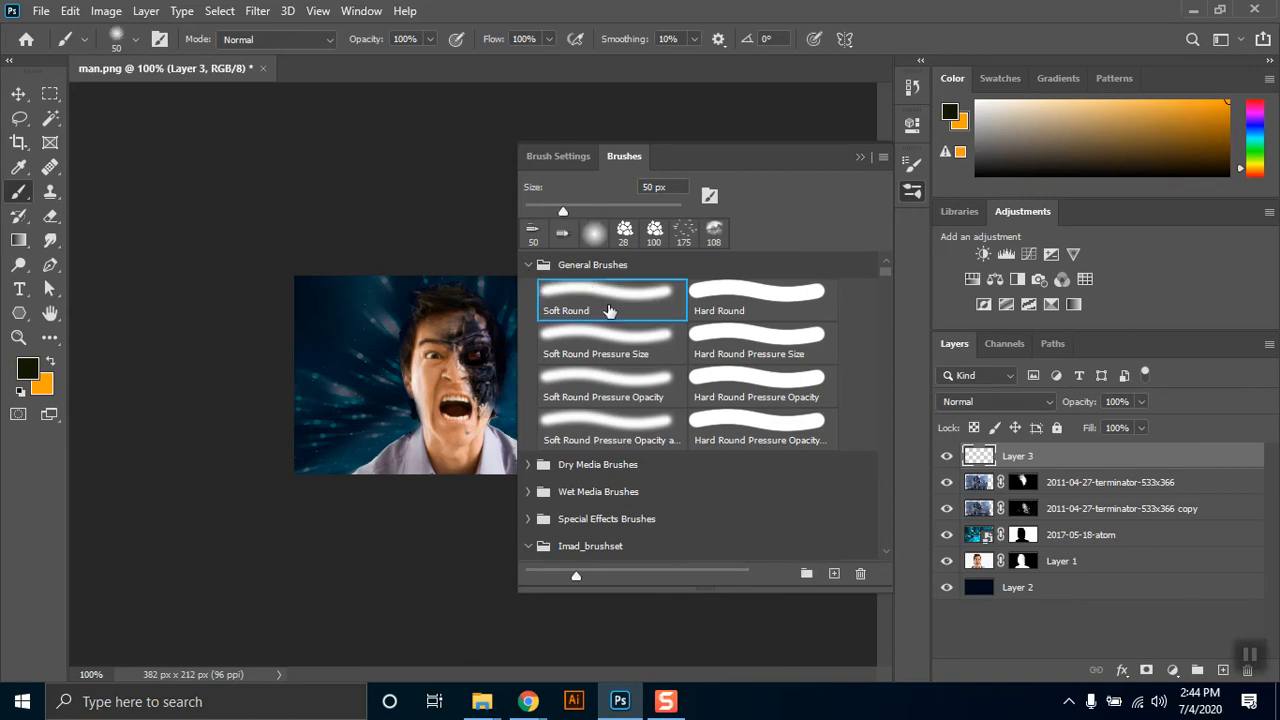
{"action": "left_click", "coordinate": [860, 157]}
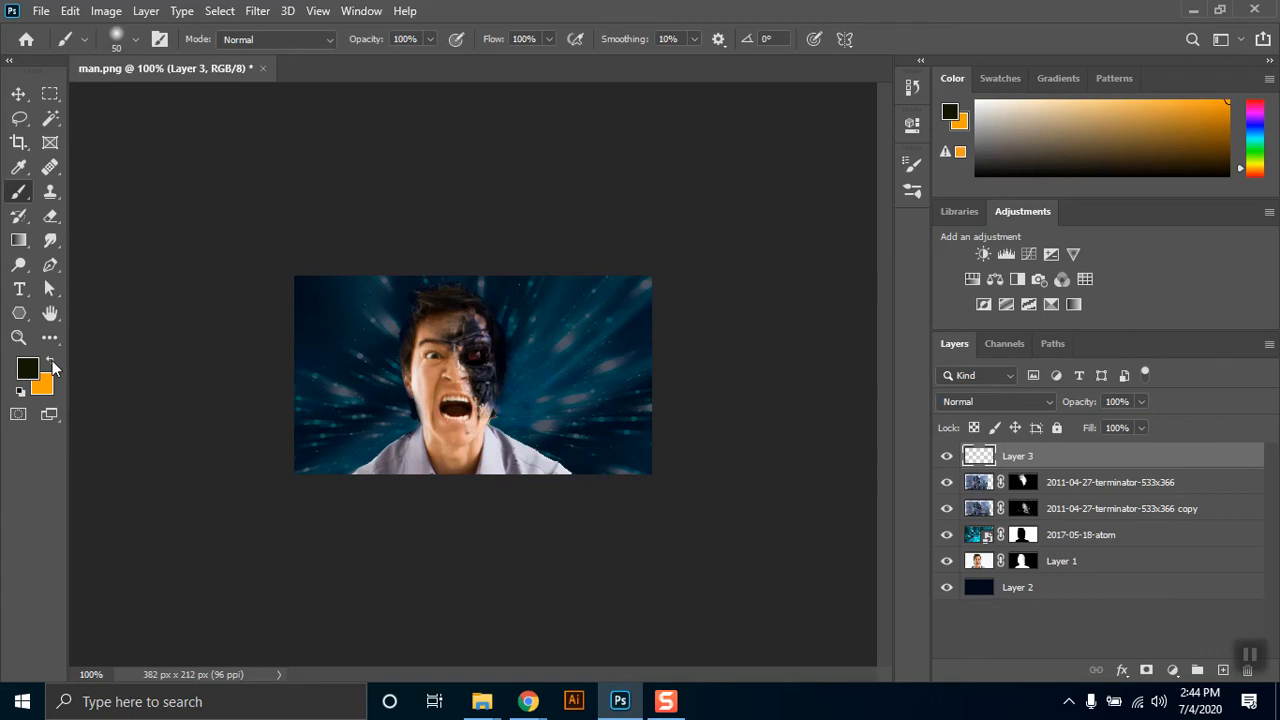
{"action": "left_click", "coordinate": [51, 363]}
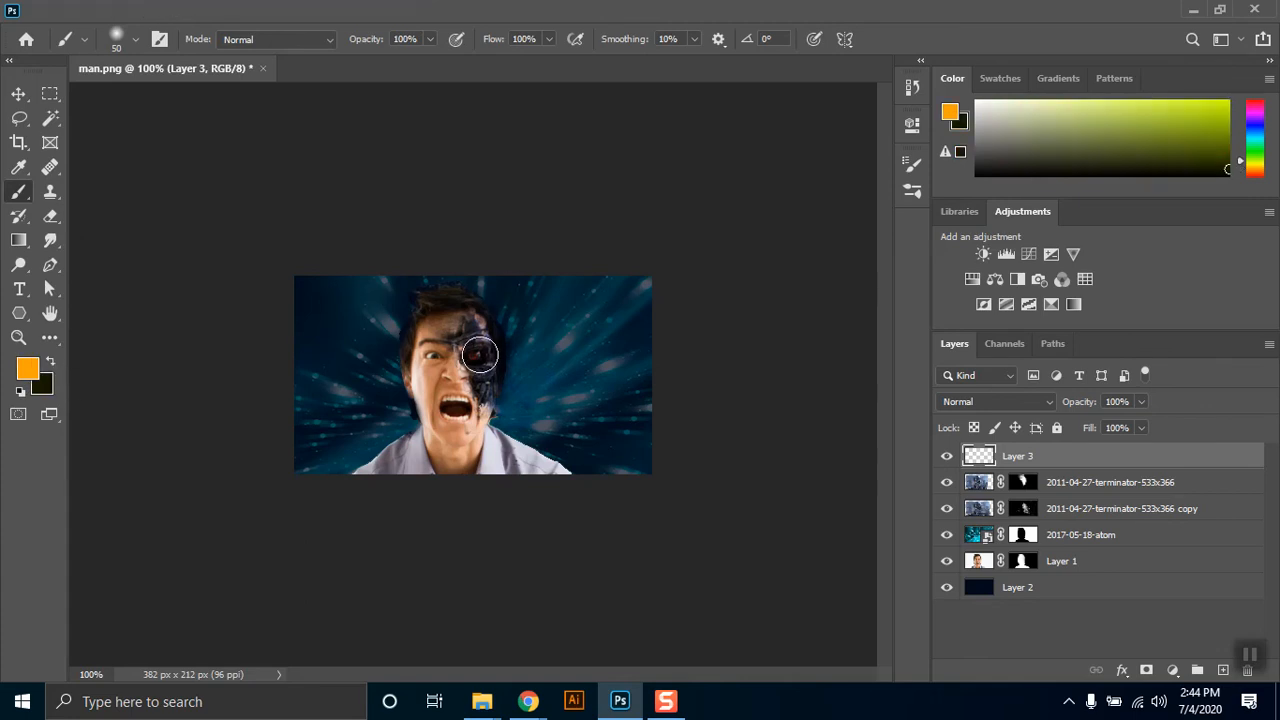
Try a soft orange dab over the robotic eye and undo it.
{"action": "scroll", "coordinate": [480, 350], "scroll_direction": "up", "scroll_amount": 2}
{"action": "scroll", "coordinate": [490, 346], "scroll_direction": "up", "scroll_amount": 1}
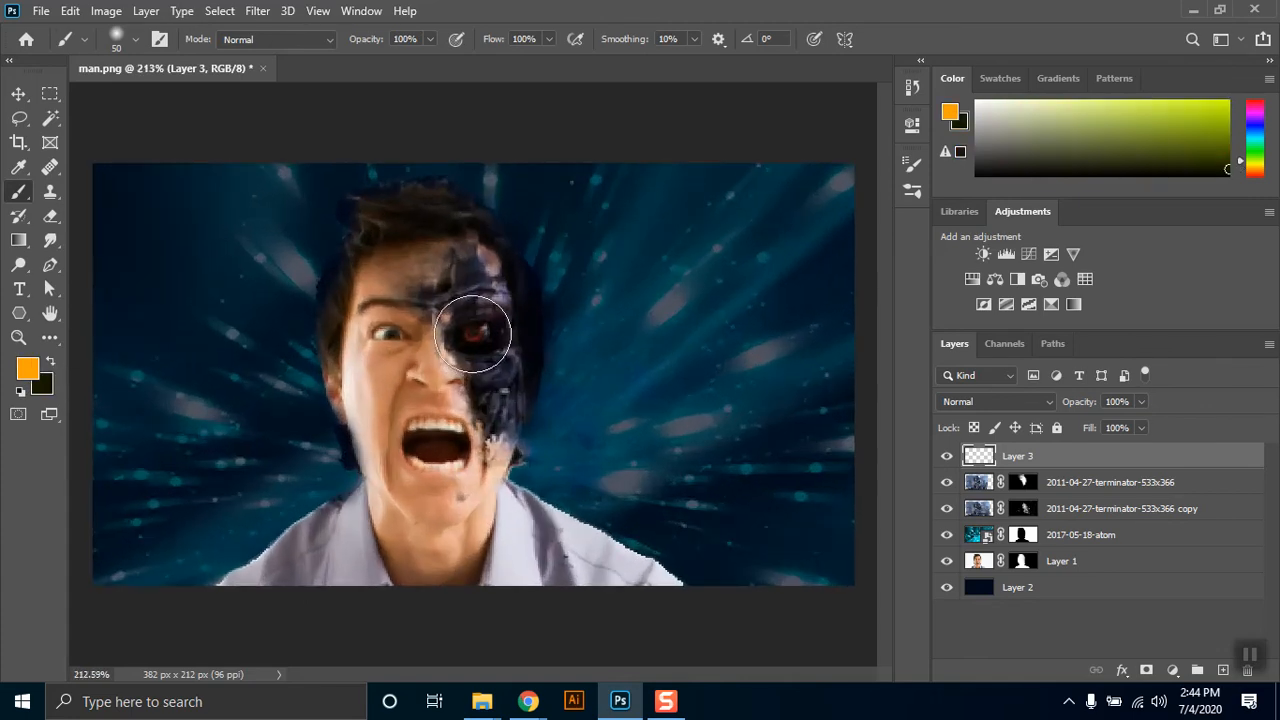
{"action": "left_click", "coordinate": [477, 334]}
{"action": "key", "text": "ctrl+z"}
Change the foreground colour to the red-orange ff2a00.
{"action": "left_click", "coordinate": [30, 373]}
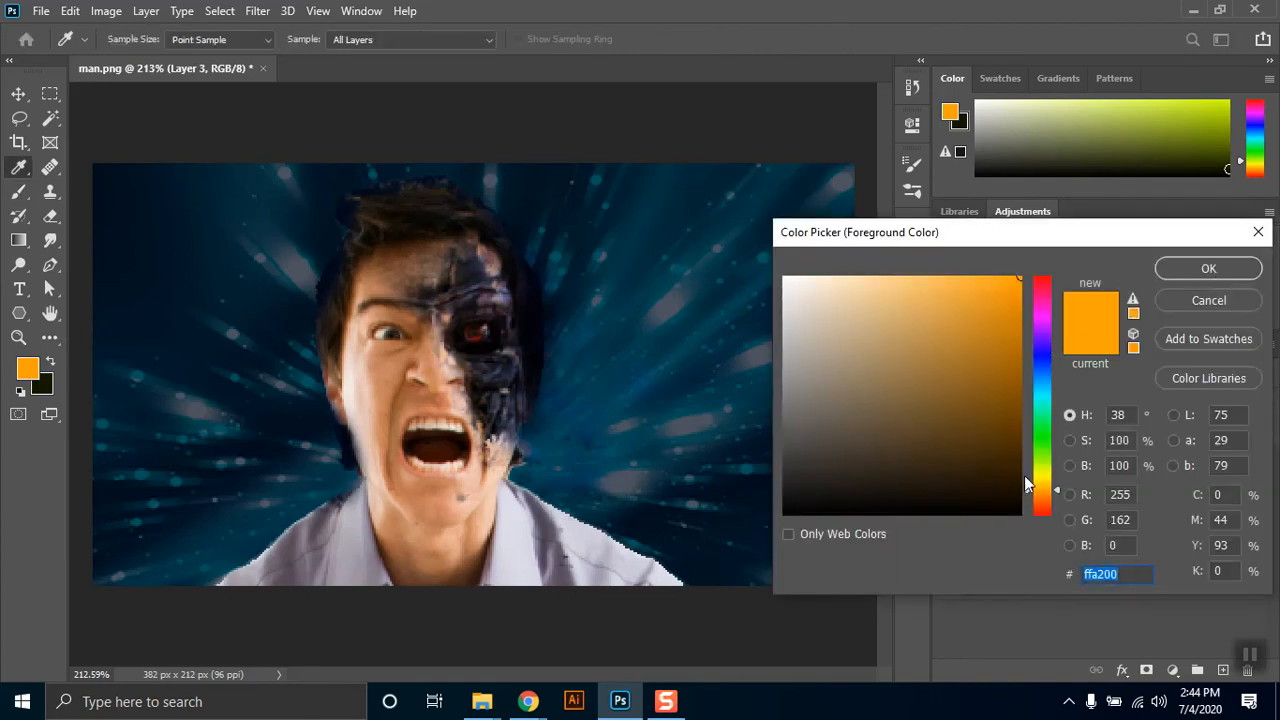
{"action": "left_click_drag", "start_coordinate": [1039, 498], "coordinate": [1048, 497]}
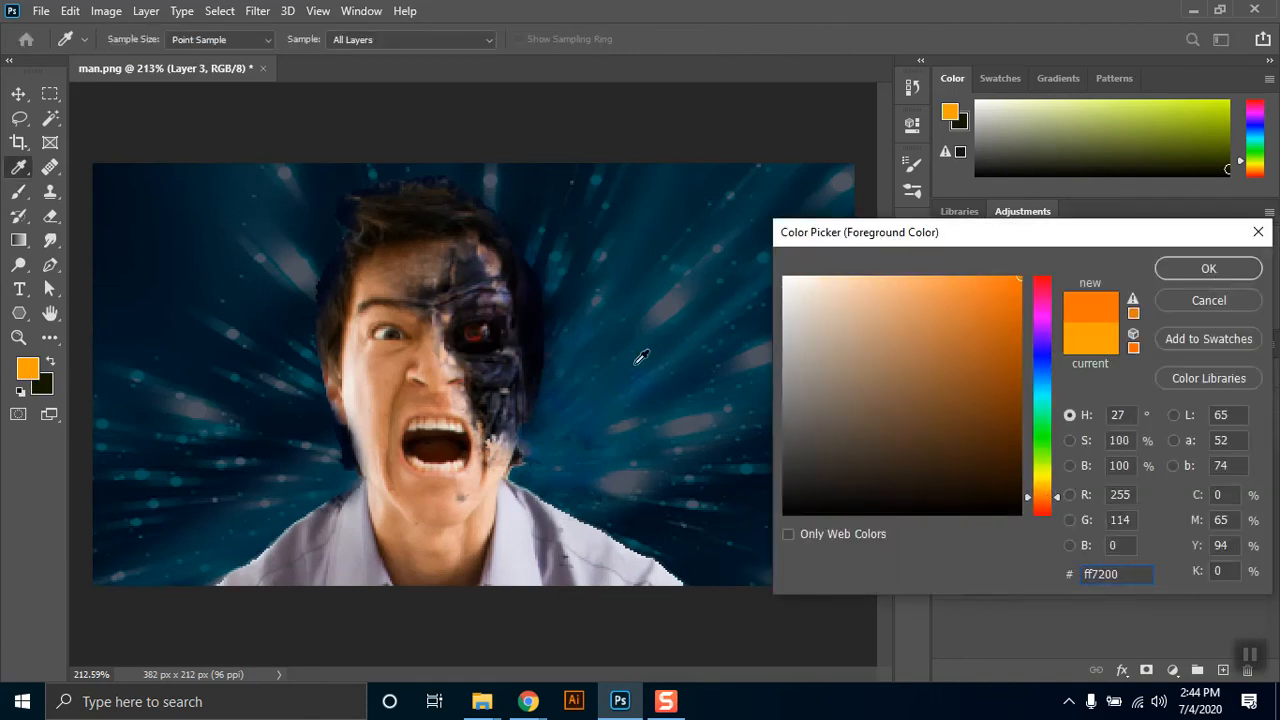
{"action": "left_click", "coordinate": [1041, 507]}
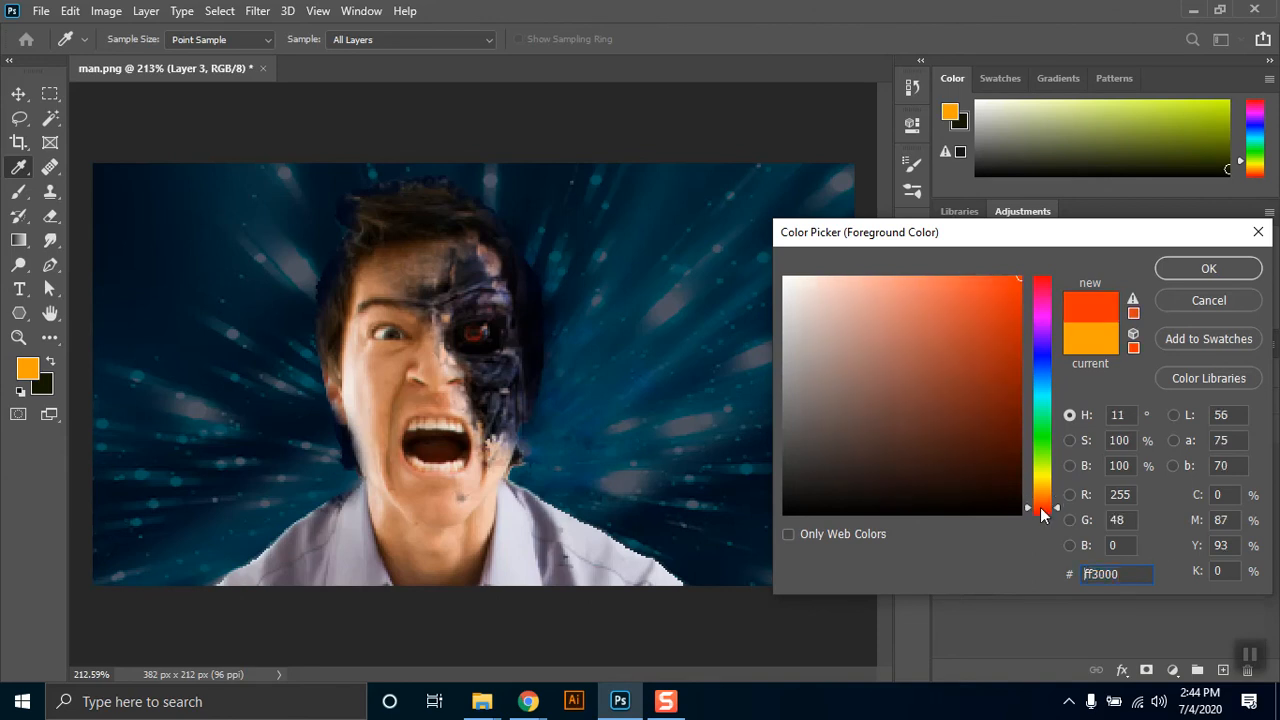
{"action": "left_click_drag", "start_coordinate": [1047, 510], "coordinate": [1047, 510]}
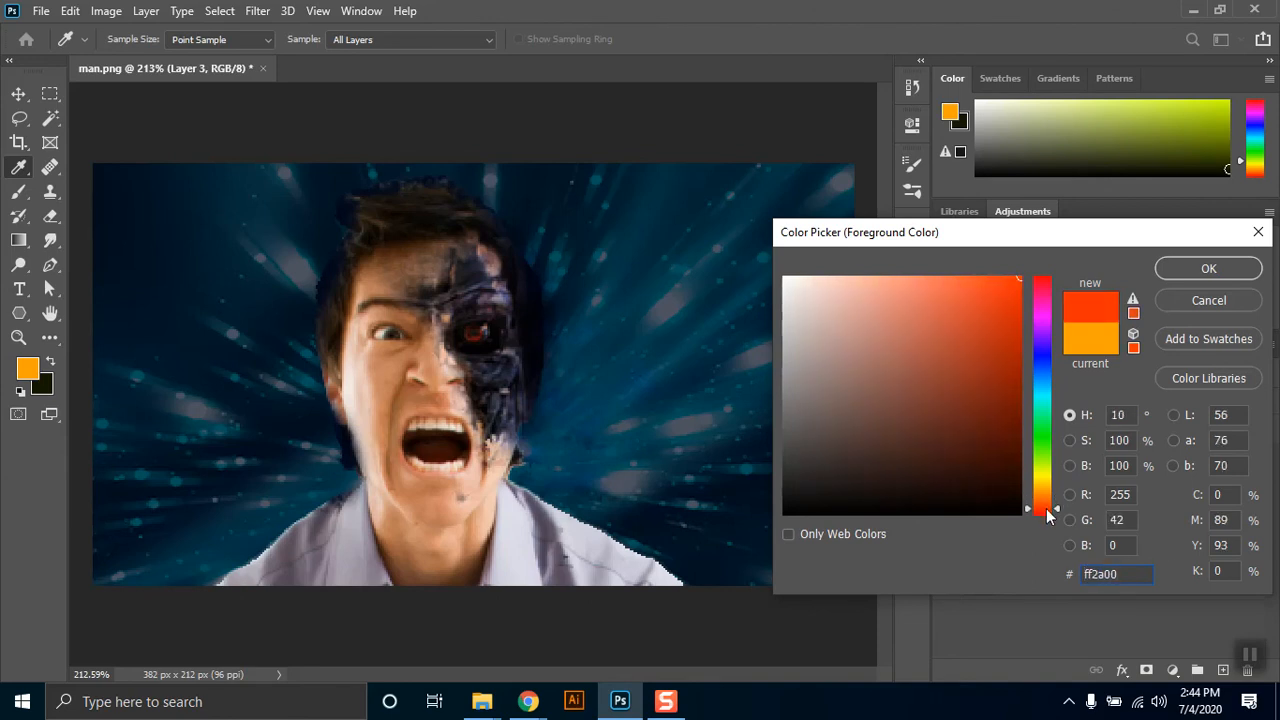
{"action": "left_click", "coordinate": [1185, 268]}
Test a 50 px red-orange dab on the robotic eye, undo it, and paint the glow with the brush enlarged to 72 px.
{"action": "left_click", "coordinate": [475, 340]}
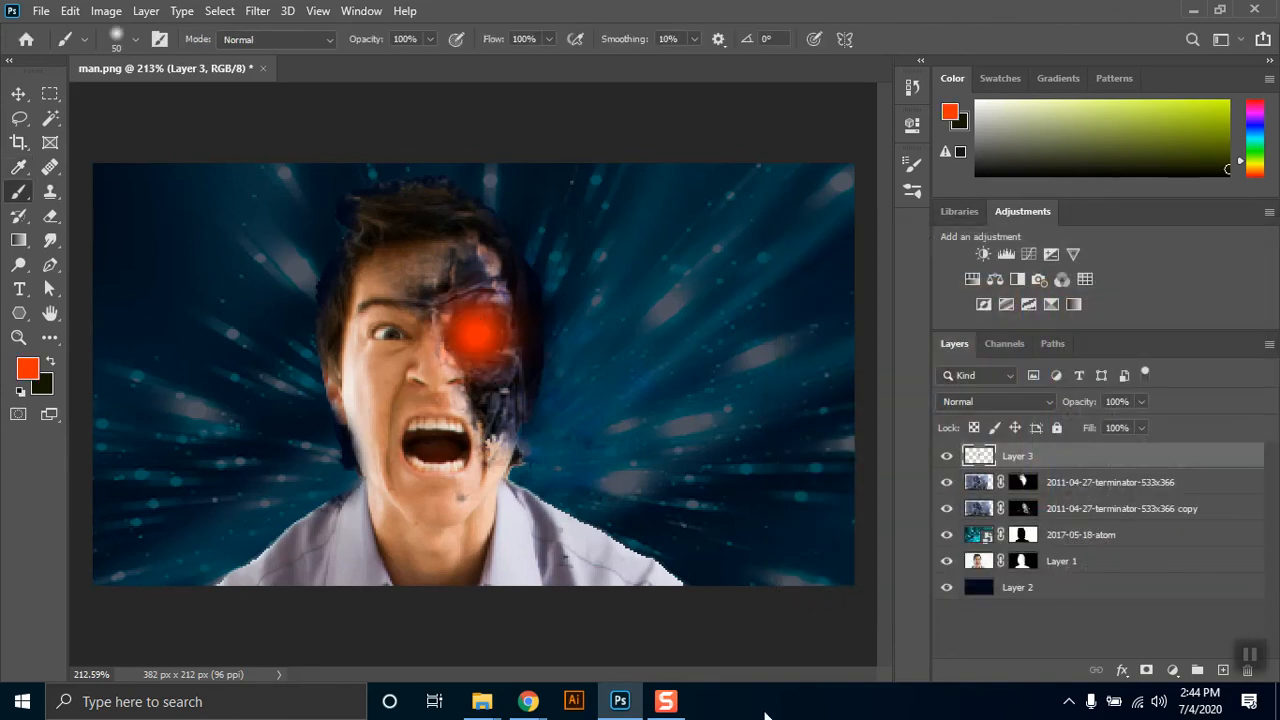
{"action": "key", "text": "ctrl+z"}
{"action": "right_click", "coordinate": [480, 335]}
{"action": "left_click_drag", "start_coordinate": [606, 381], "coordinate": [620, 379]}
{"action": "left_click", "coordinate": [478, 330]}
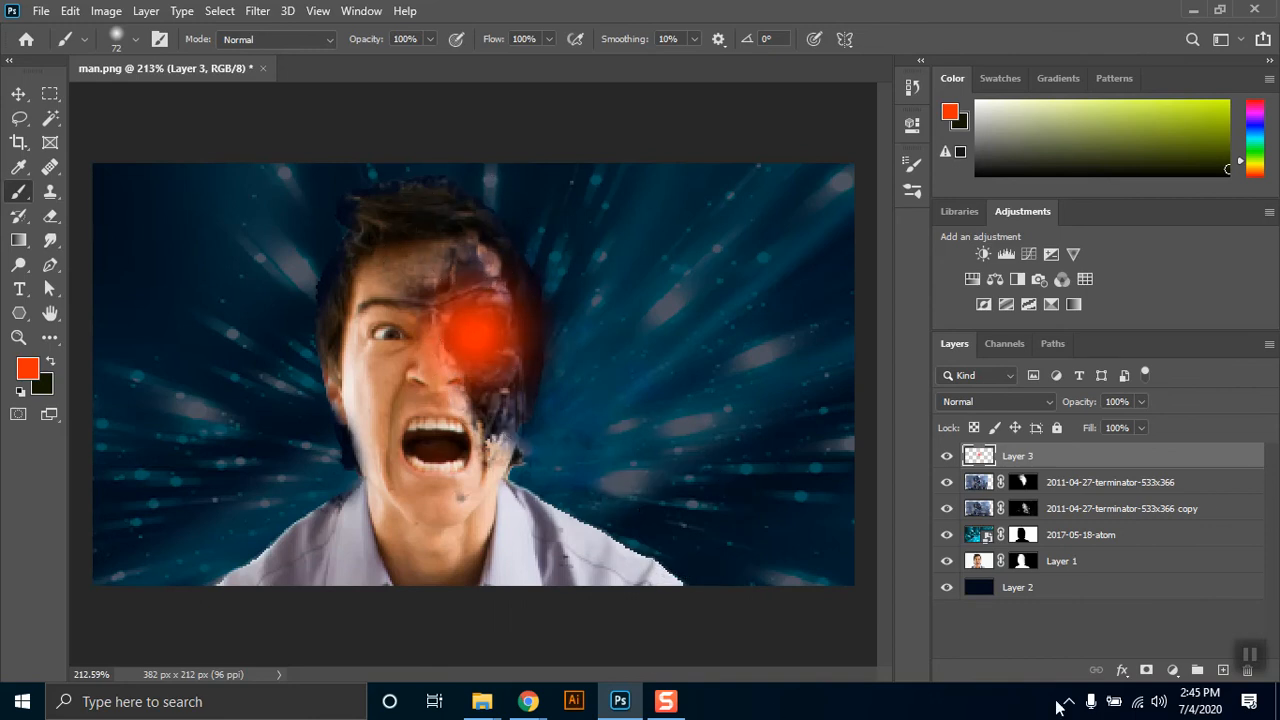
Set the red glow layer's blend mode to Screen, compare it hidden and shown, and lower its opacity to 74%.
{"action": "left_click", "coordinate": [1026, 400]}
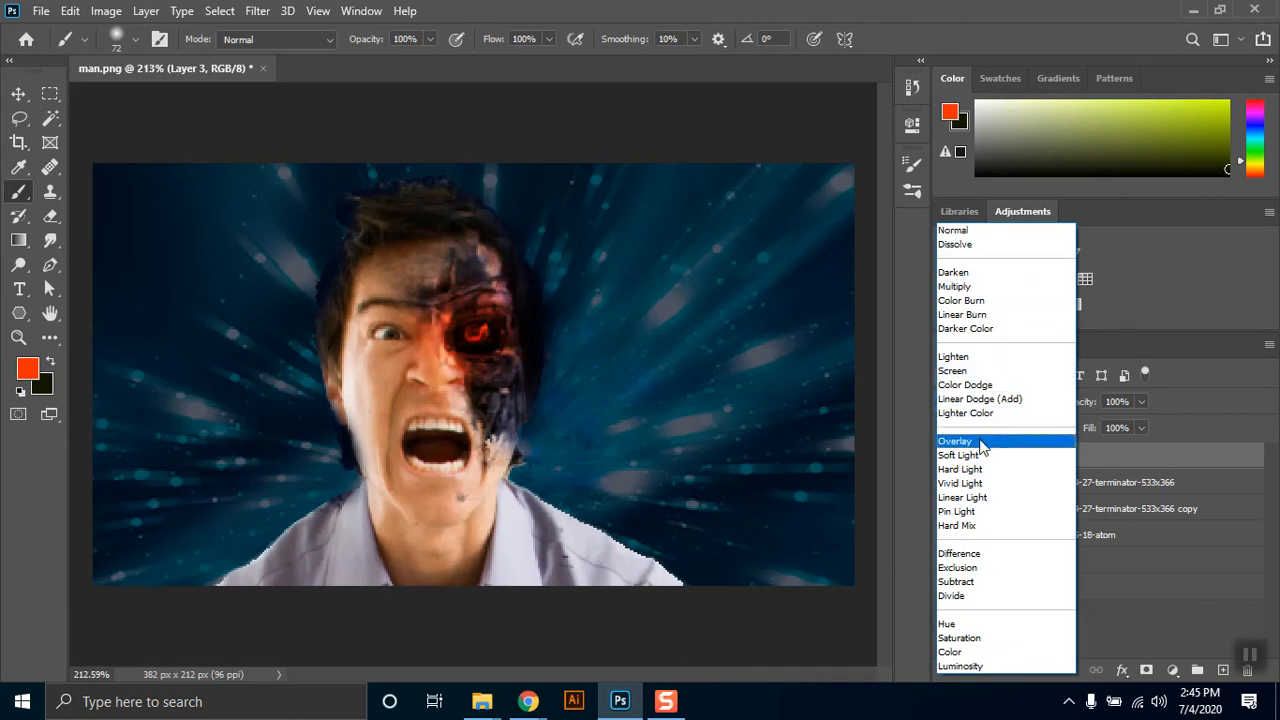
{"action": "left_click", "coordinate": [985, 372]}
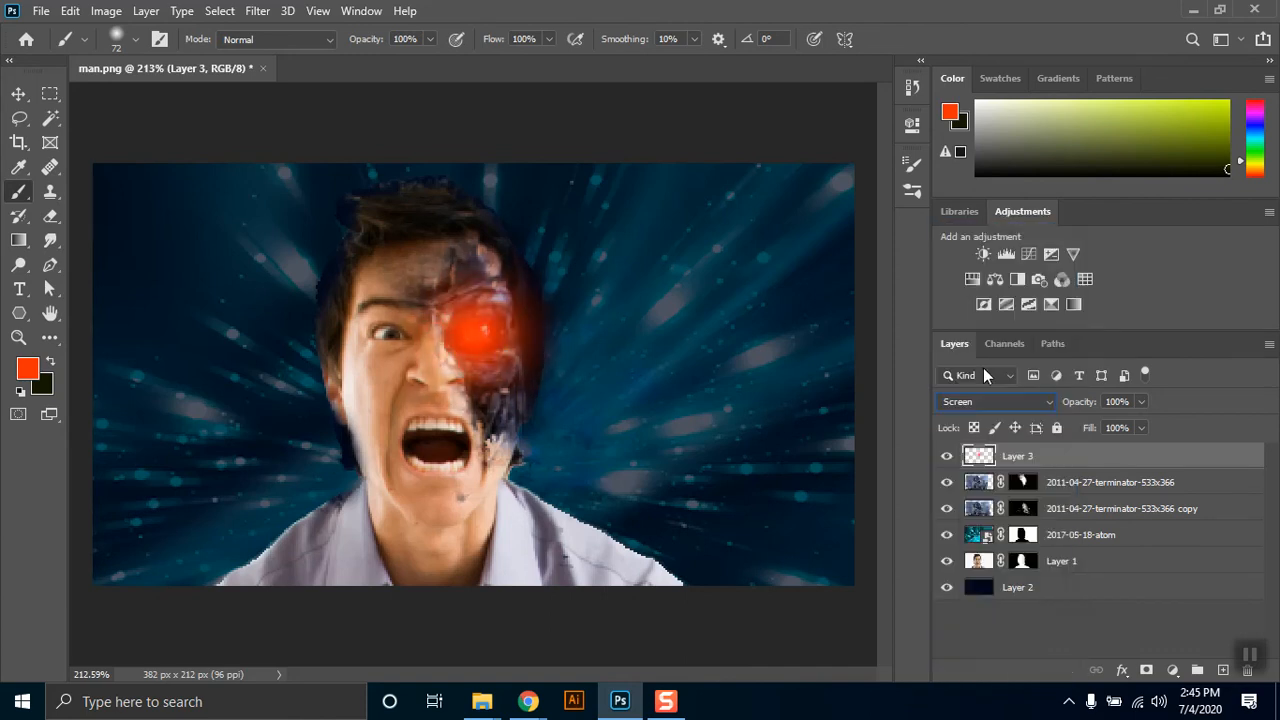
{"action": "left_click", "coordinate": [945, 458]}
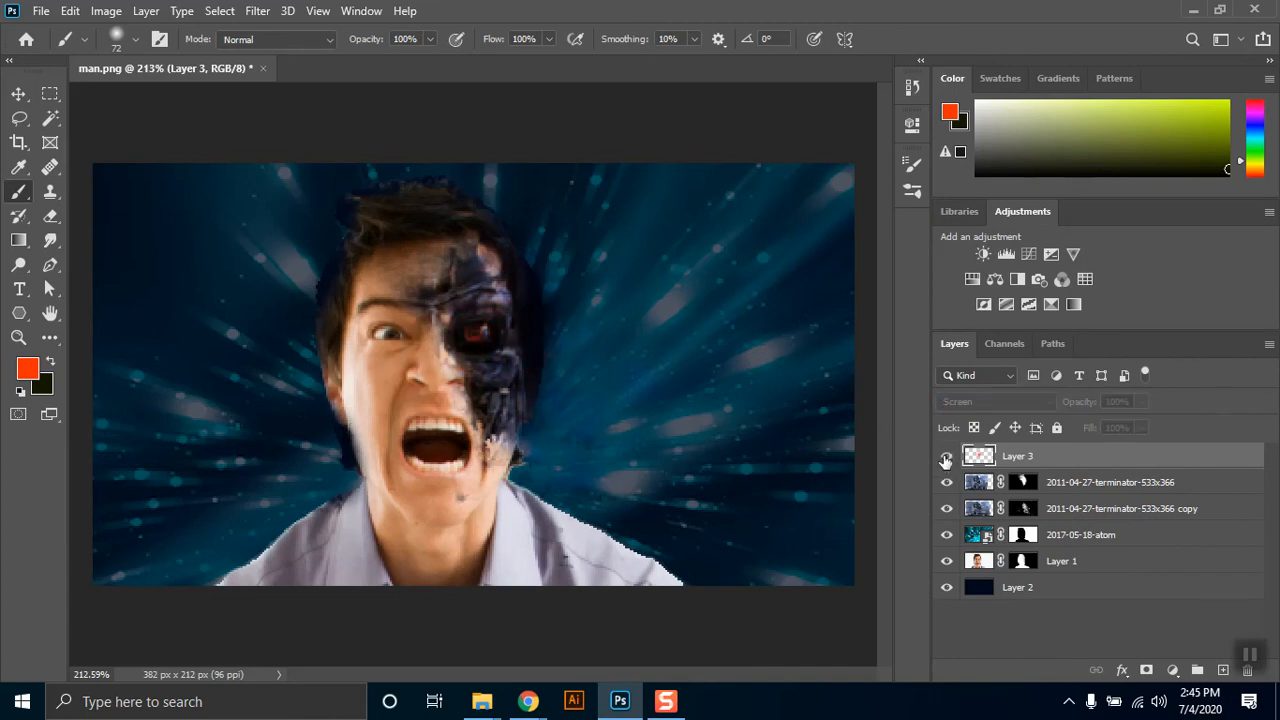
{"action": "left_click", "coordinate": [945, 458]}
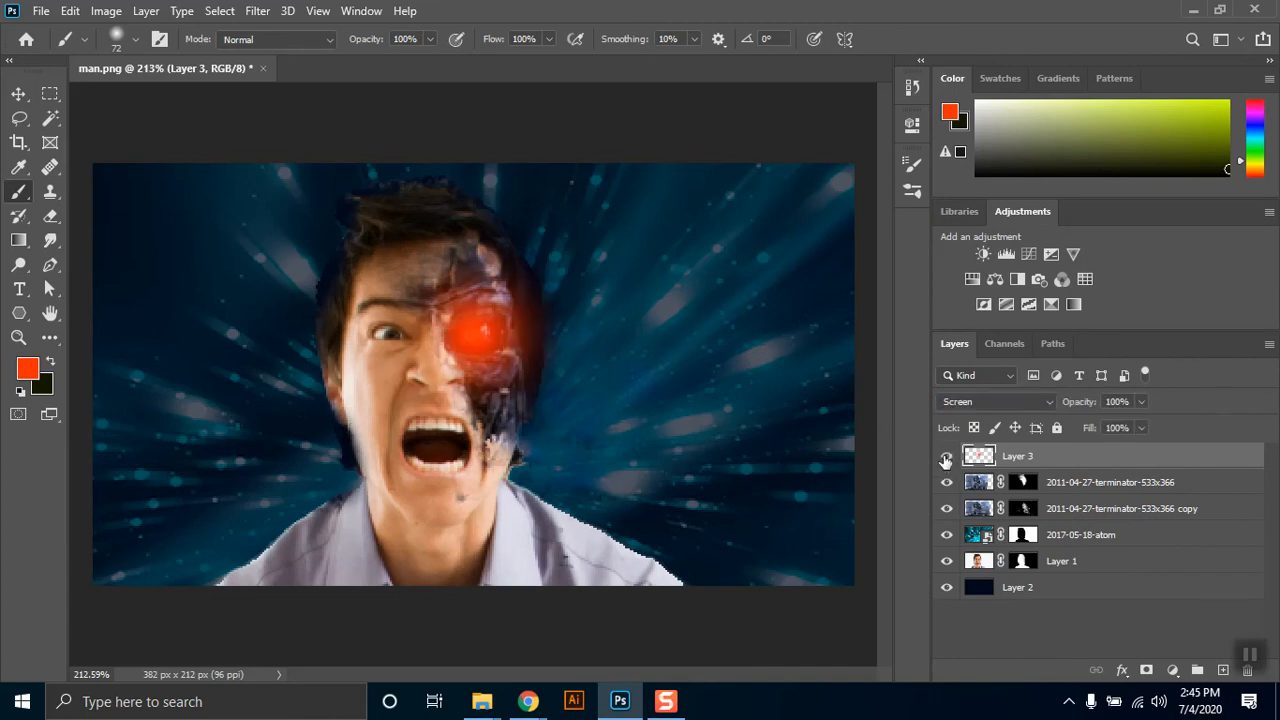
{"action": "left_click", "coordinate": [1141, 404]}
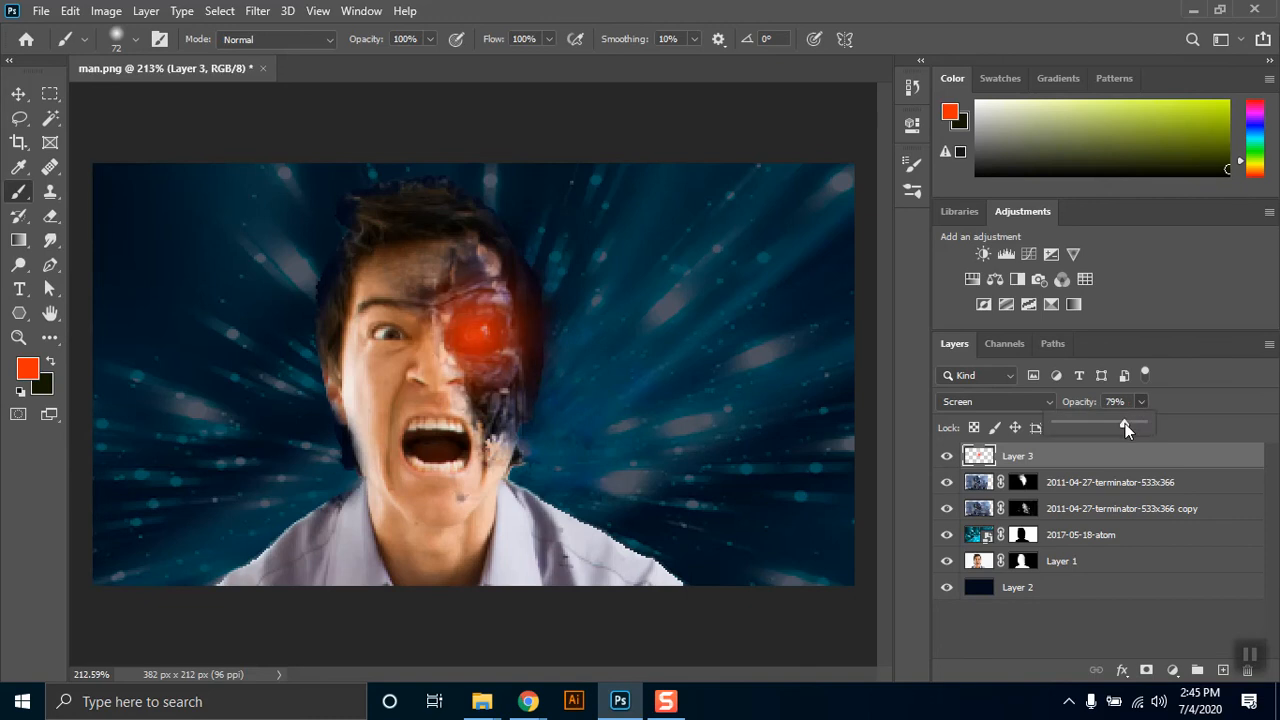
{"action": "scroll", "coordinate": [515, 343], "scroll_direction": "down", "scroll_amount": 2}
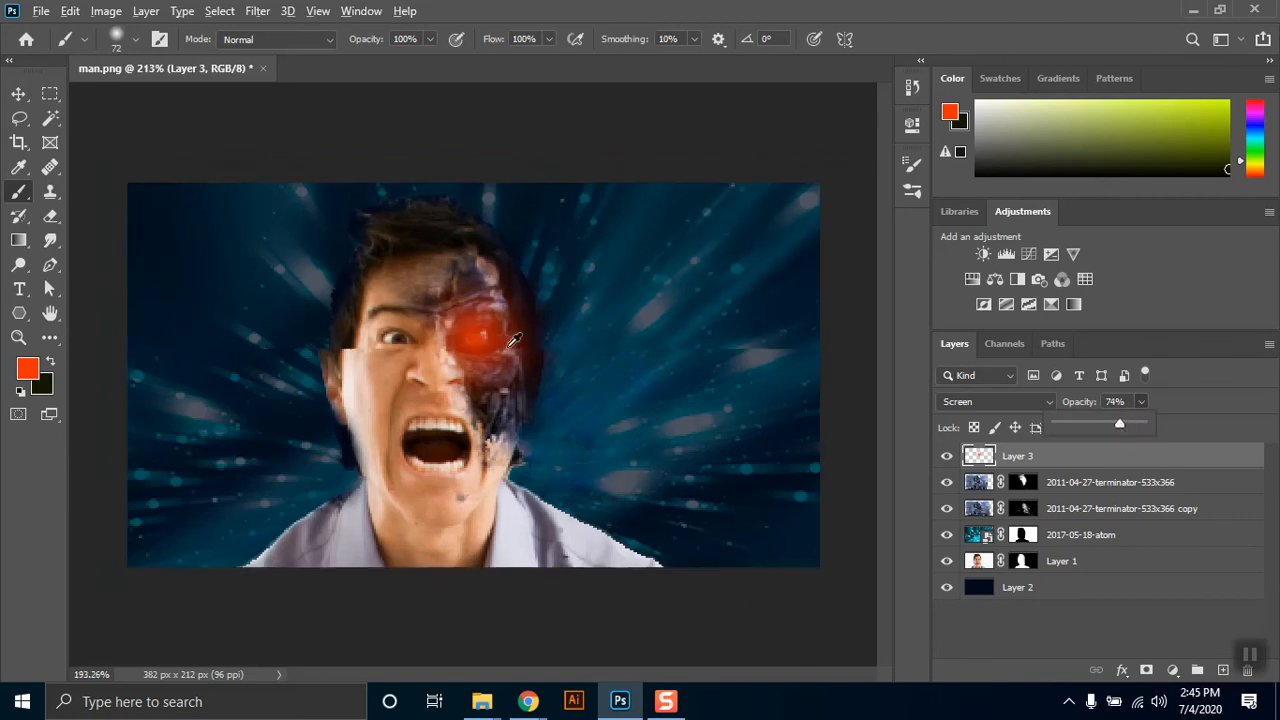
{"action": "scroll", "coordinate": [497, 410], "scroll_direction": "down", "scroll_amount": 1}
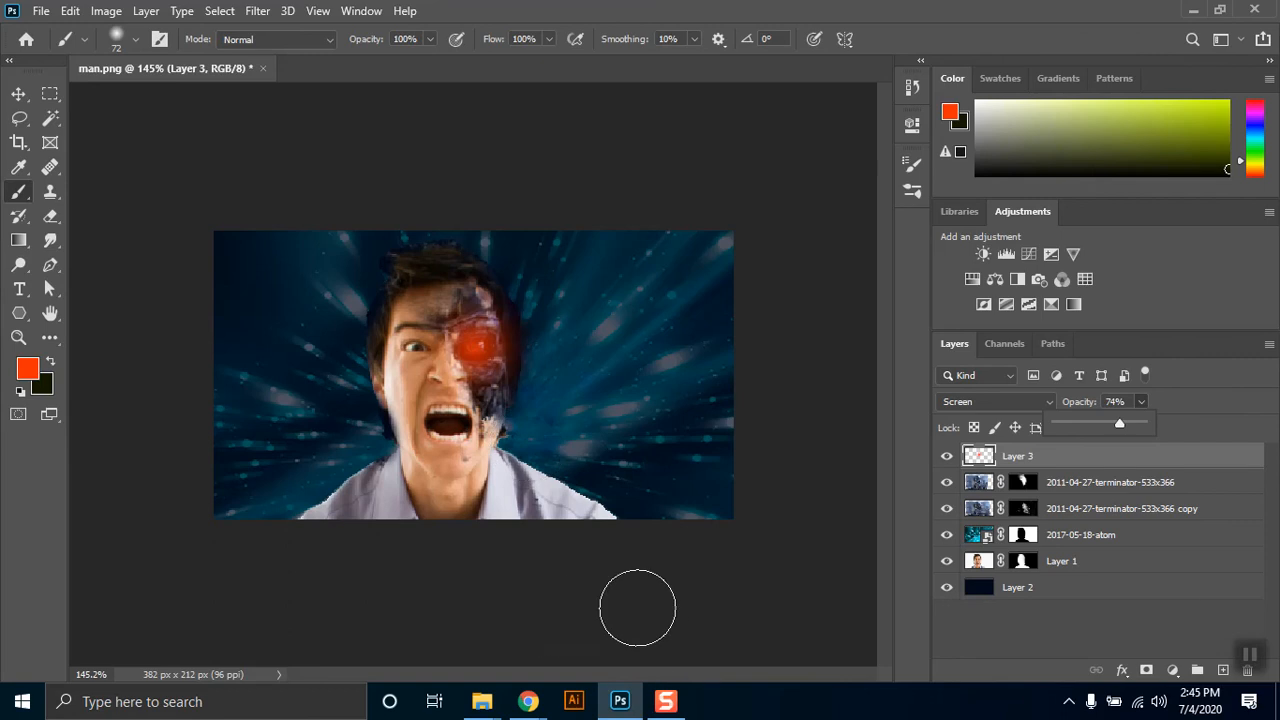
Place the 3d-abstract-flowing-particle-background_1048-11869 image from the Class 4 folder in File Explorer into the portrait document.
{"action": "mouse_move", "coordinate": [485, 710]}
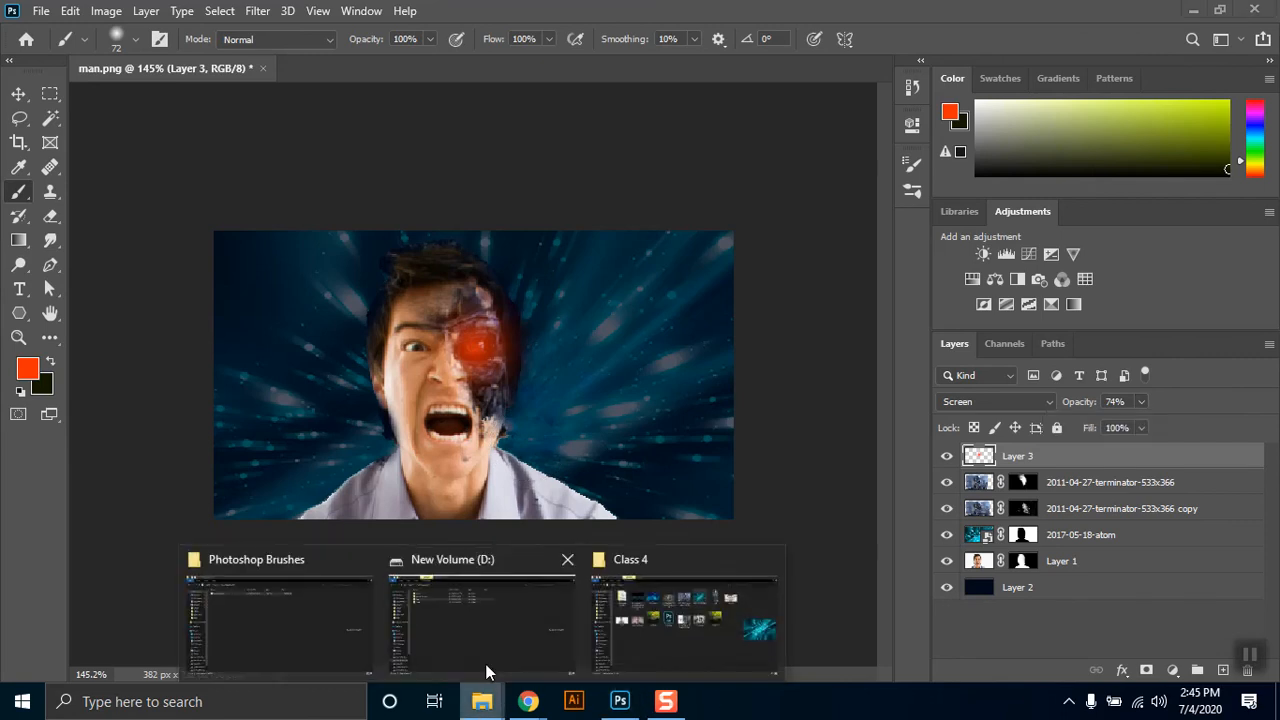
{"action": "left_click", "coordinate": [687, 652]}
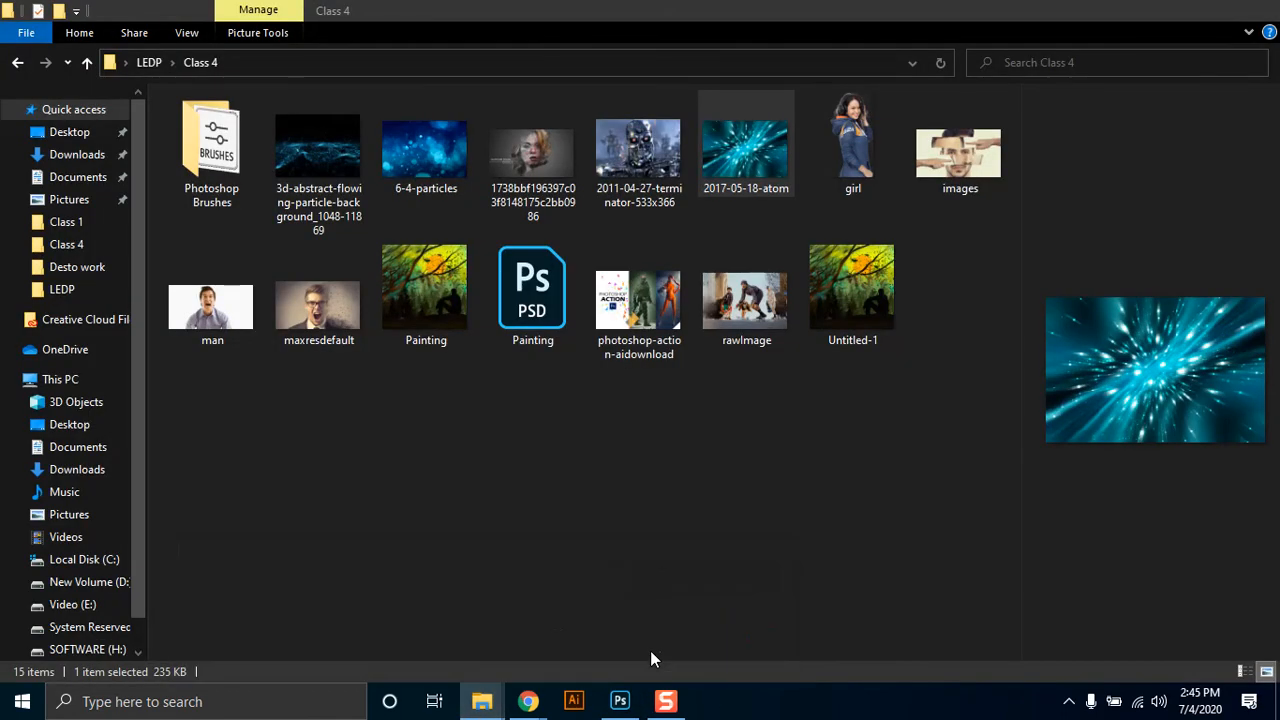
{"action": "left_click", "coordinate": [670, 497]}
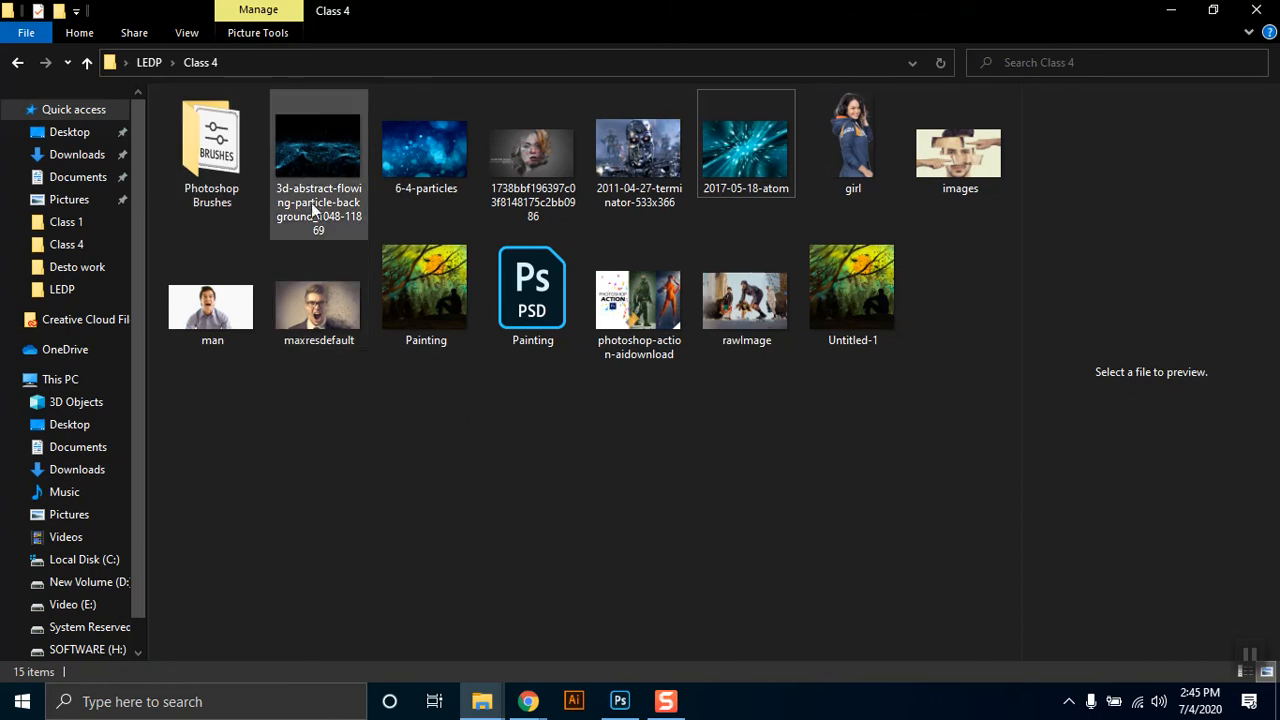
{"action": "left_click_drag", "start_coordinate": [322, 165], "coordinate": [437, 395]}
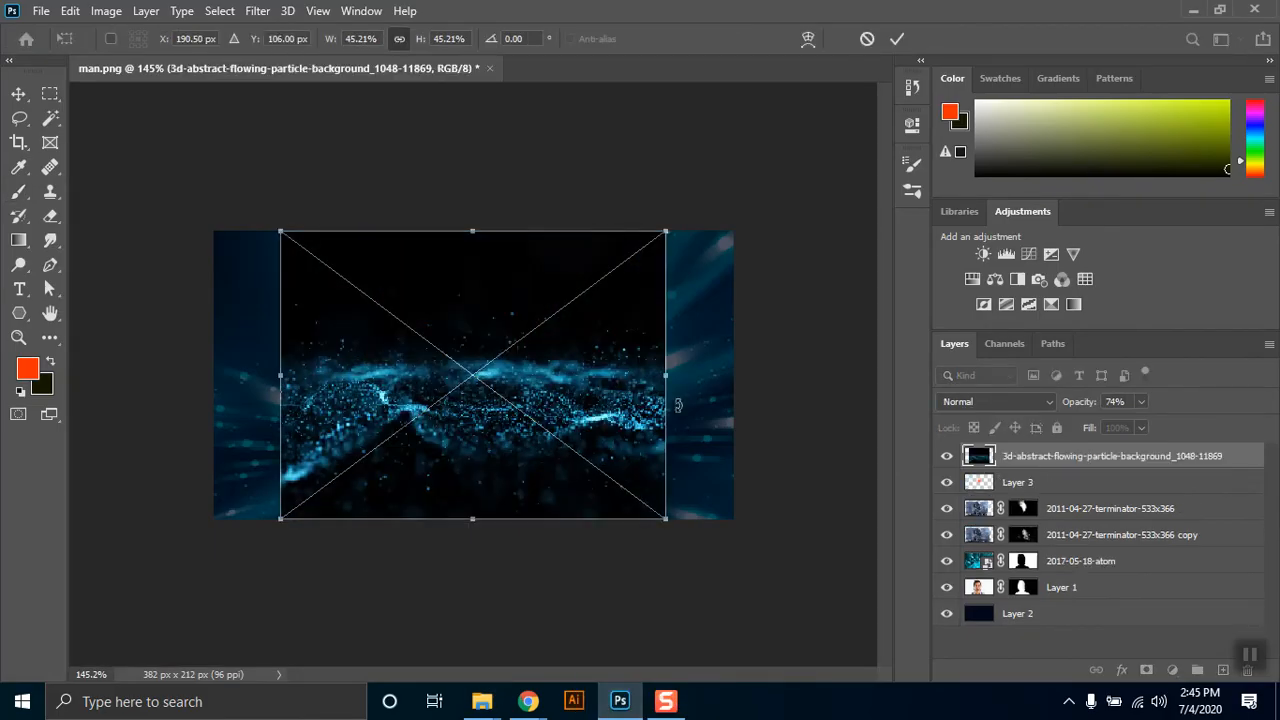
Stretch the placed particle image to about 70.32% width and 51.95% height so it covers the canvas, and commit the placement.
{"action": "left_click_drag", "start_coordinate": [666, 381], "coordinate": [734, 378]}
{"action": "left_click_drag", "start_coordinate": [476, 232], "coordinate": [474, 191]}
{"action": "left_click_drag", "start_coordinate": [474, 189], "coordinate": [474, 189]}
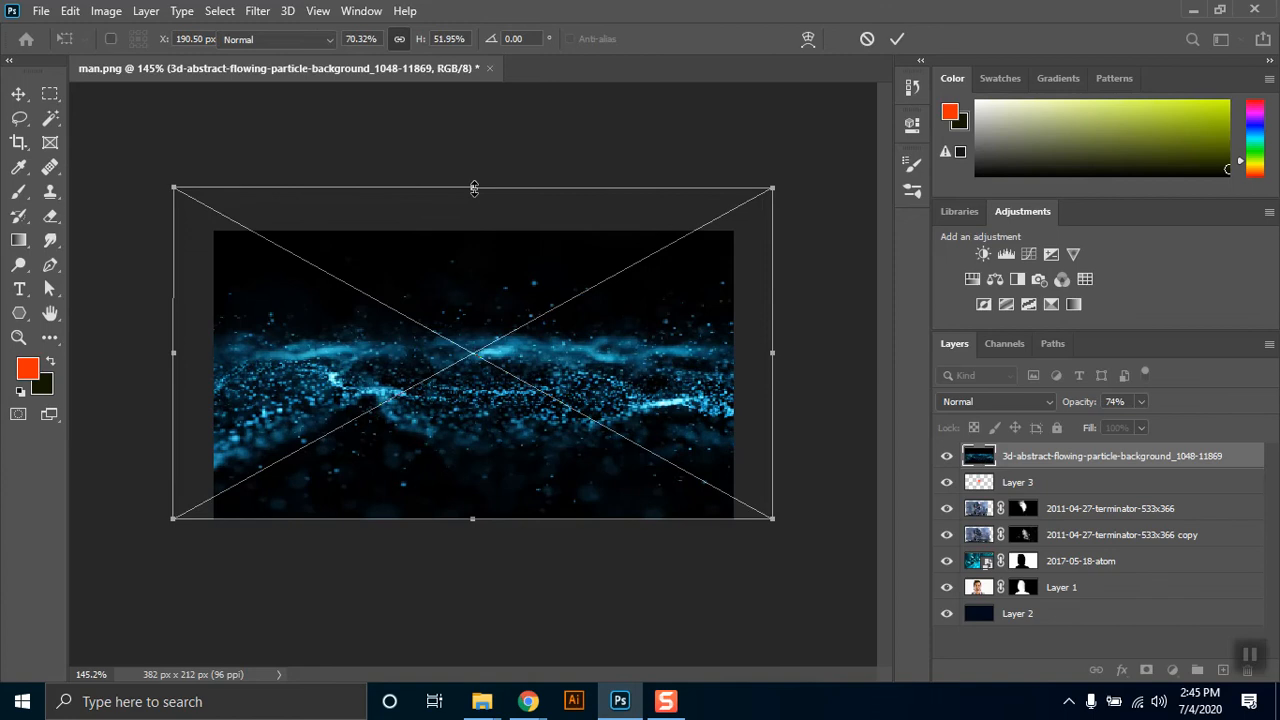
{"action": "key", "text": "Return"}
{"action": "key", "text": "b"}
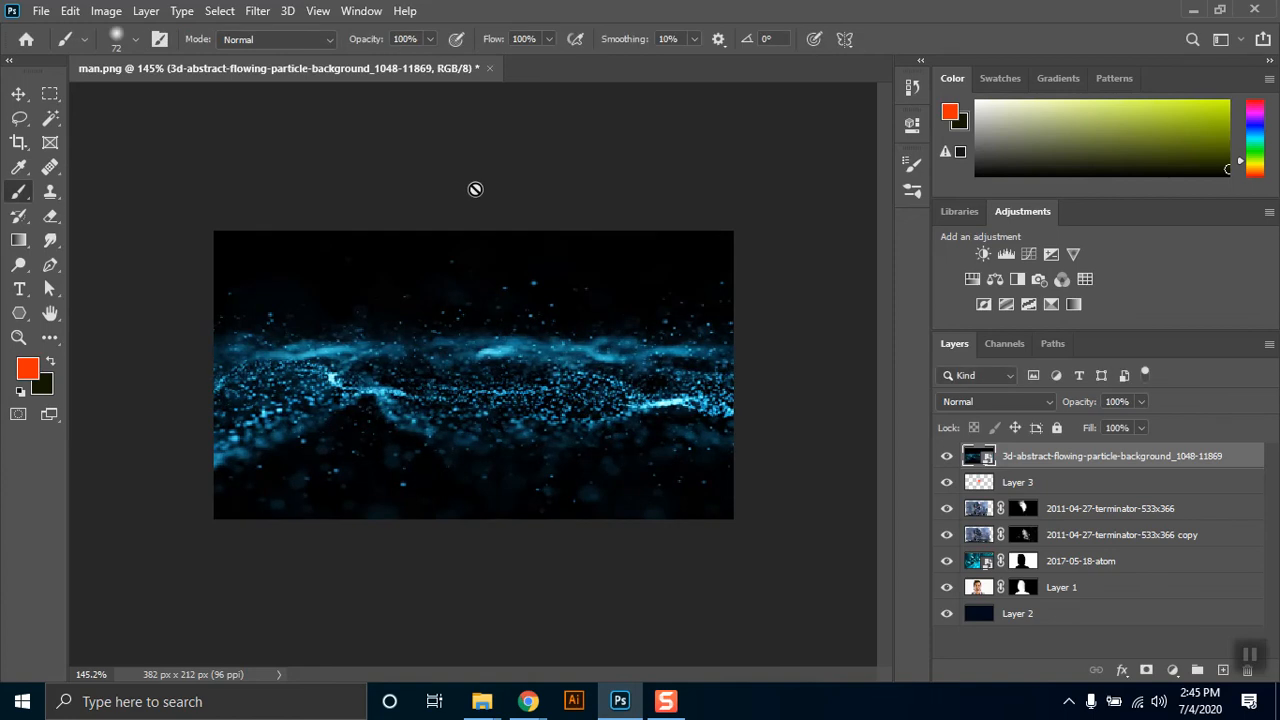
Set the particle layer's blend mode to Screen and move it directly above the navy Layer 2, hiding it to compare.
{"action": "left_click", "coordinate": [1004, 400]}
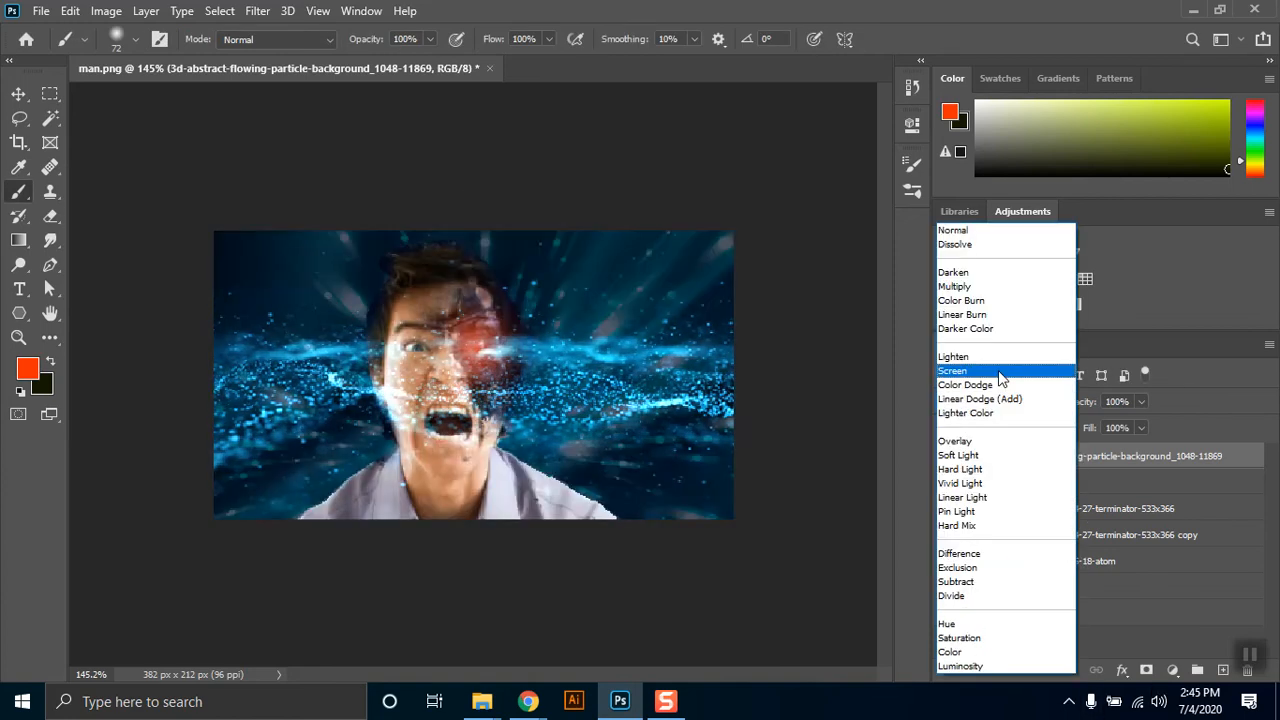
{"action": "left_click", "coordinate": [1000, 372]}
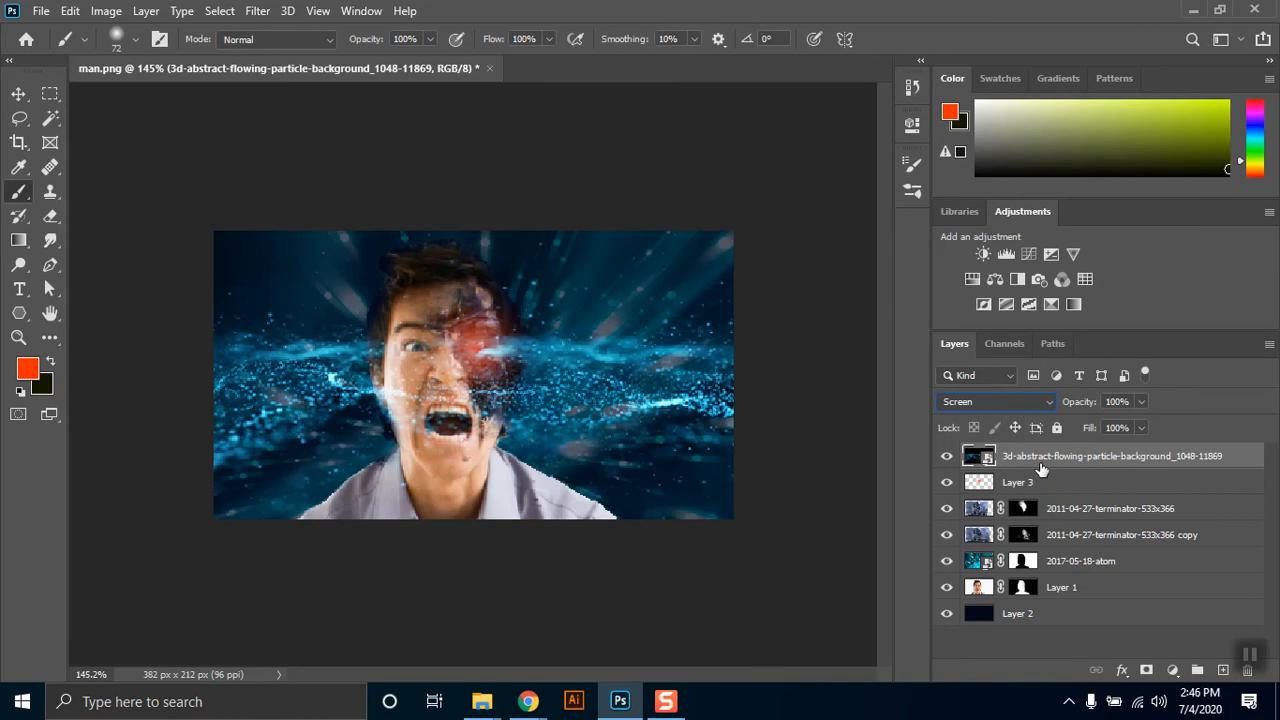
{"action": "left_click_drag", "start_coordinate": [1066, 468], "coordinate": [1028, 600]}
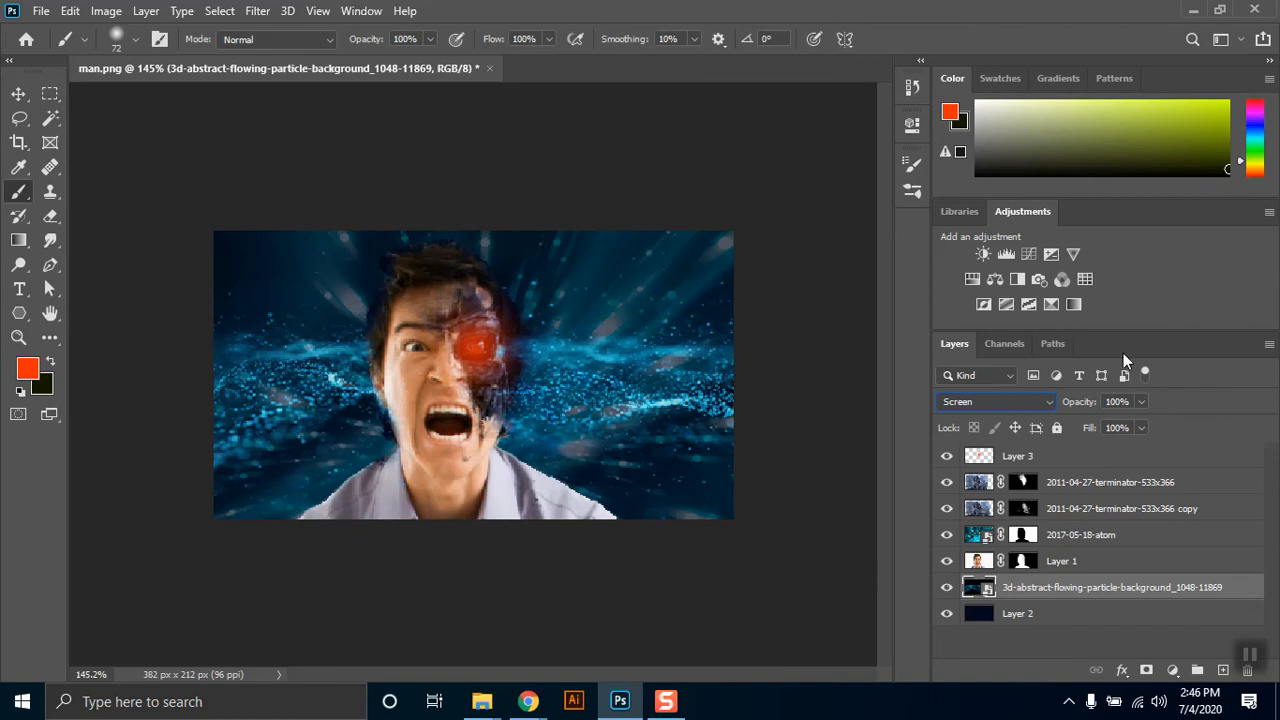
{"action": "left_click", "coordinate": [946, 590]}
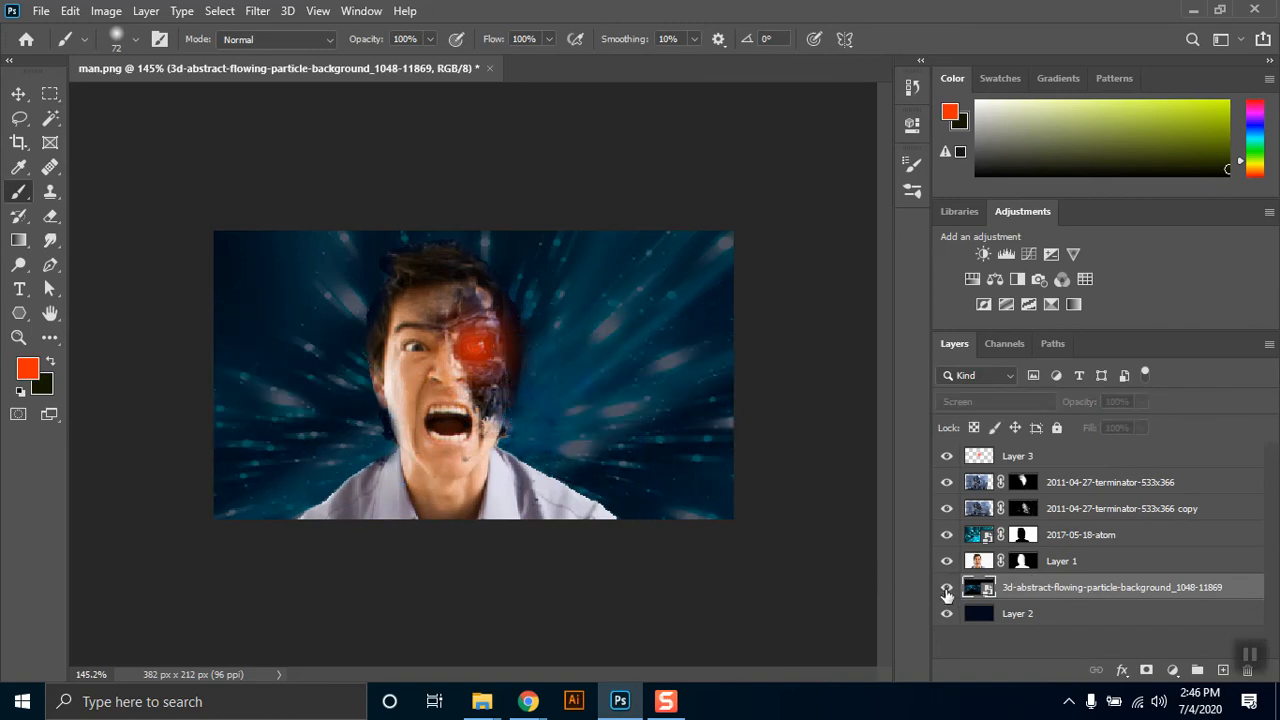
Compare the composite with the 3d-abstract-flowing-particle-background layer shown and hidden.
{"action": "left_click", "coordinate": [946, 590]}
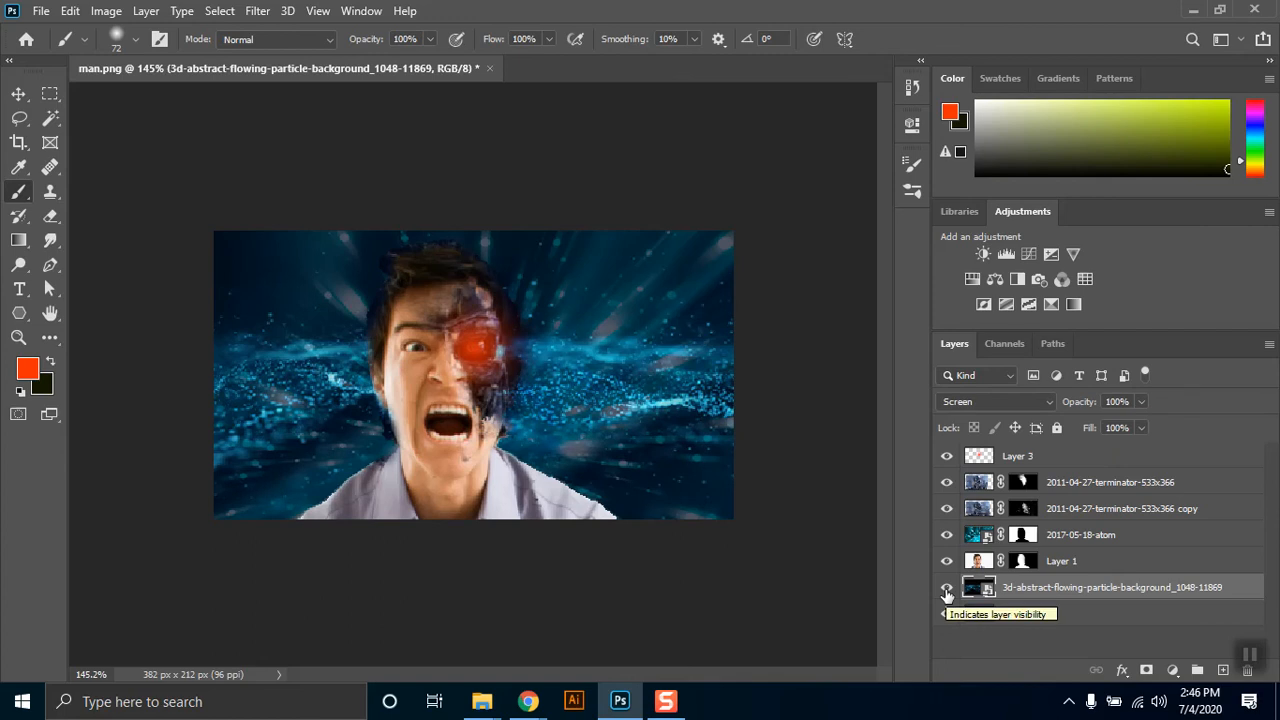
{"action": "left_click", "coordinate": [946, 588]}
{"action": "left_click", "coordinate": [946, 588]}
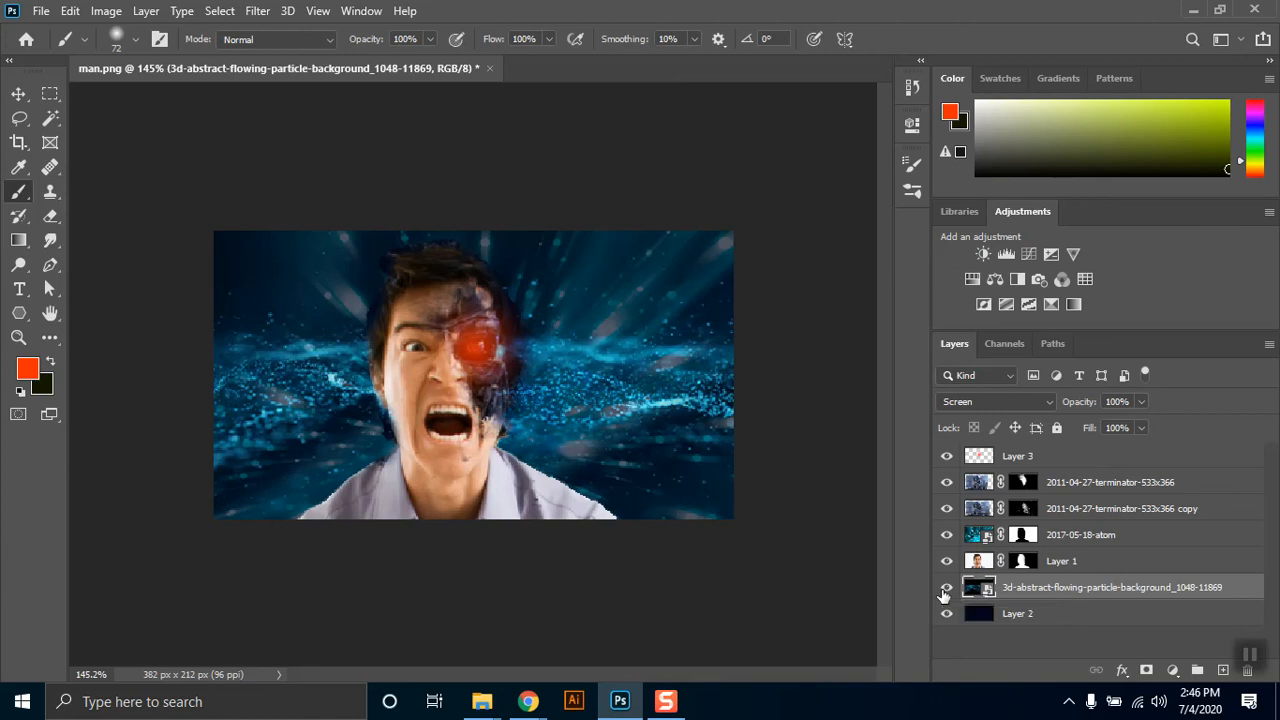
{"action": "left_click", "coordinate": [946, 589]}
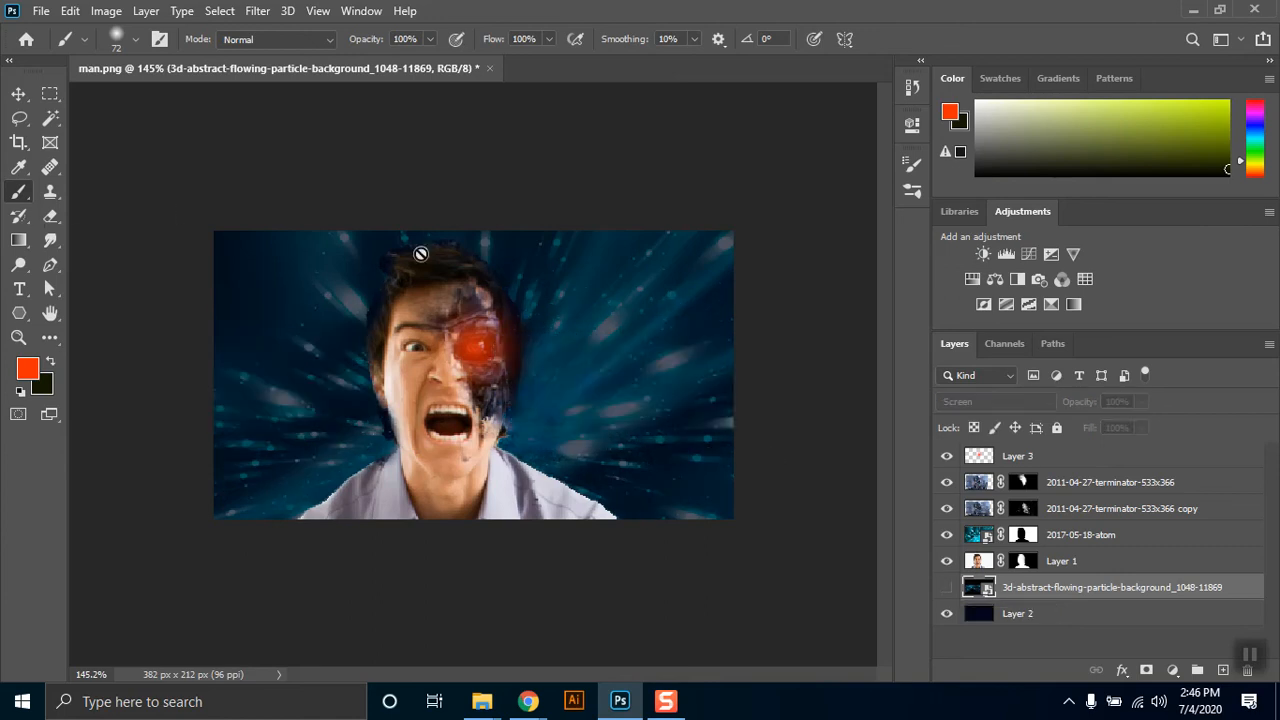
Activate the Move tool and look through the available brush presets, closing the brush list when done.
{"action": "left_click", "coordinate": [22, 92]}
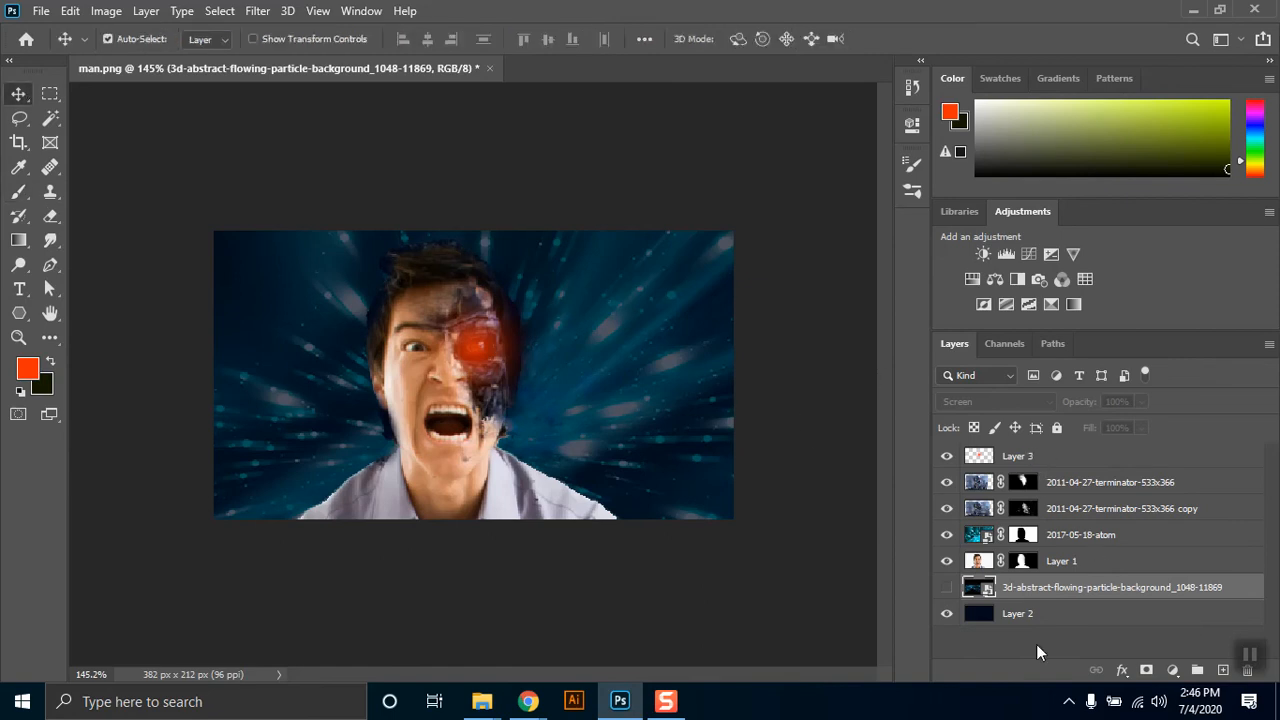
{"action": "left_click", "coordinate": [912, 194]}
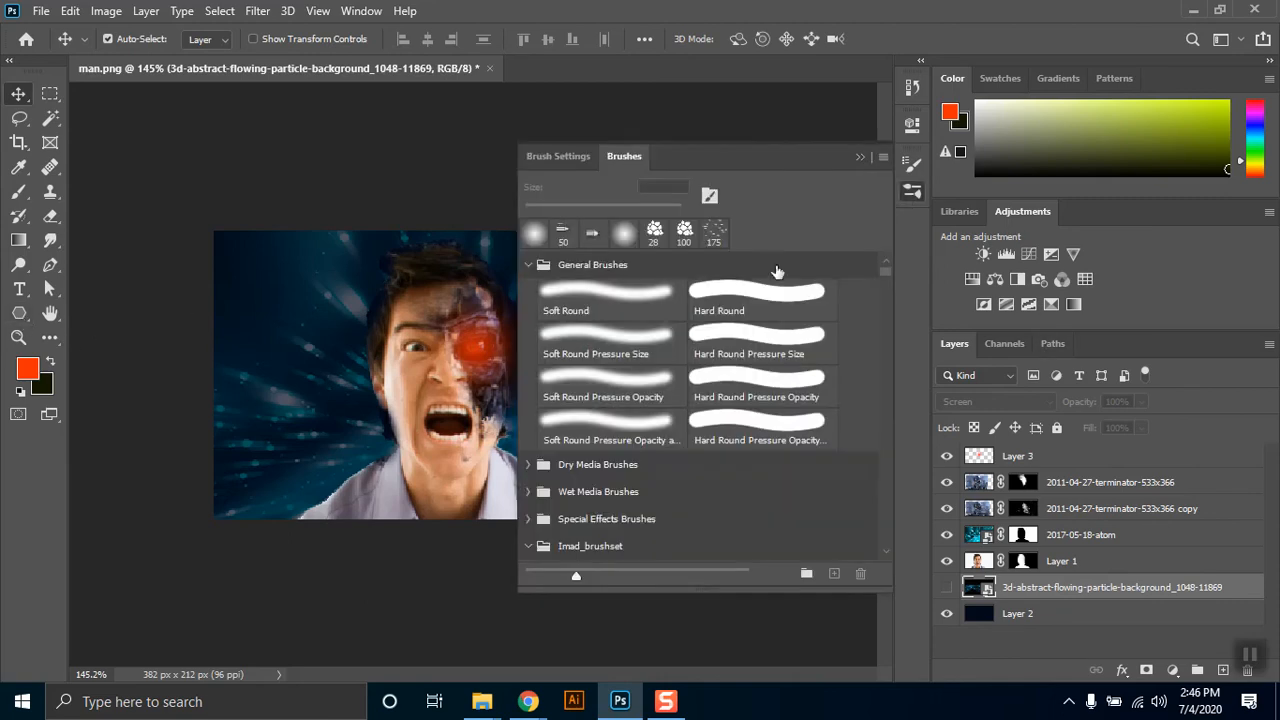
{"action": "left_click", "coordinate": [860, 160]}
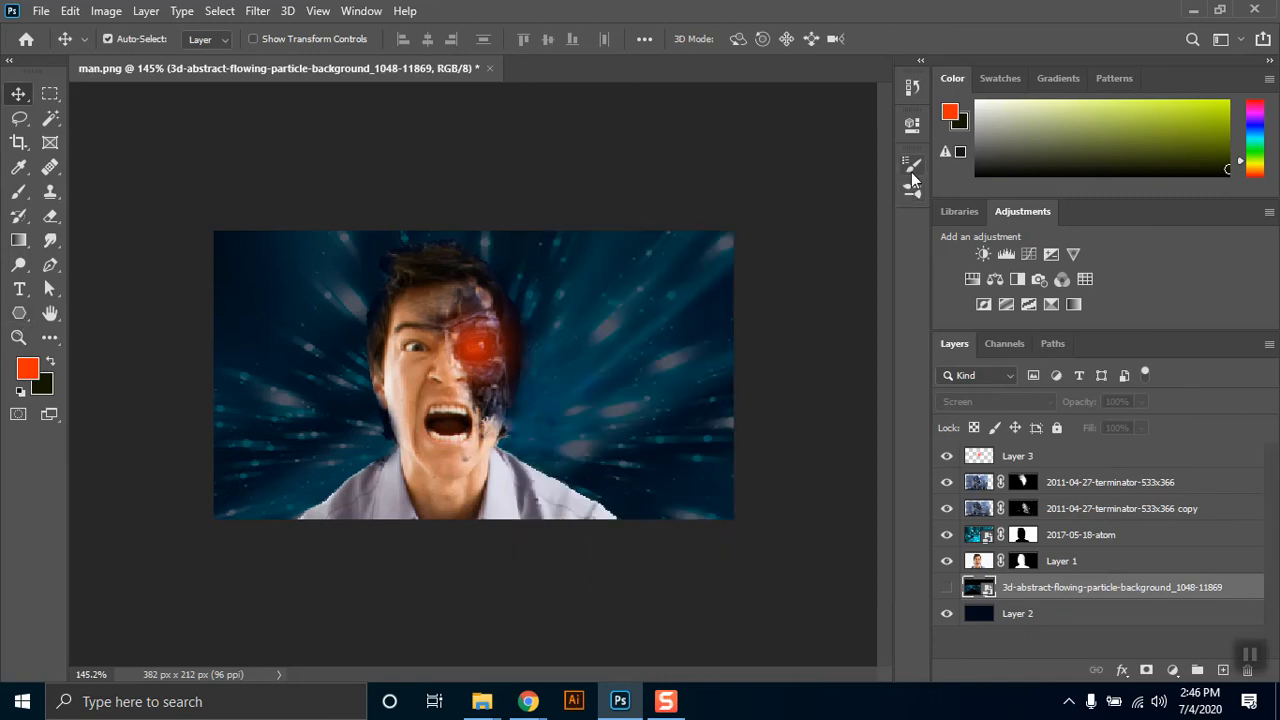
{"action": "left_click", "coordinate": [912, 188]}
{"action": "scroll", "coordinate": [889, 375], "scroll_direction": "down", "scroll_amount": 15}
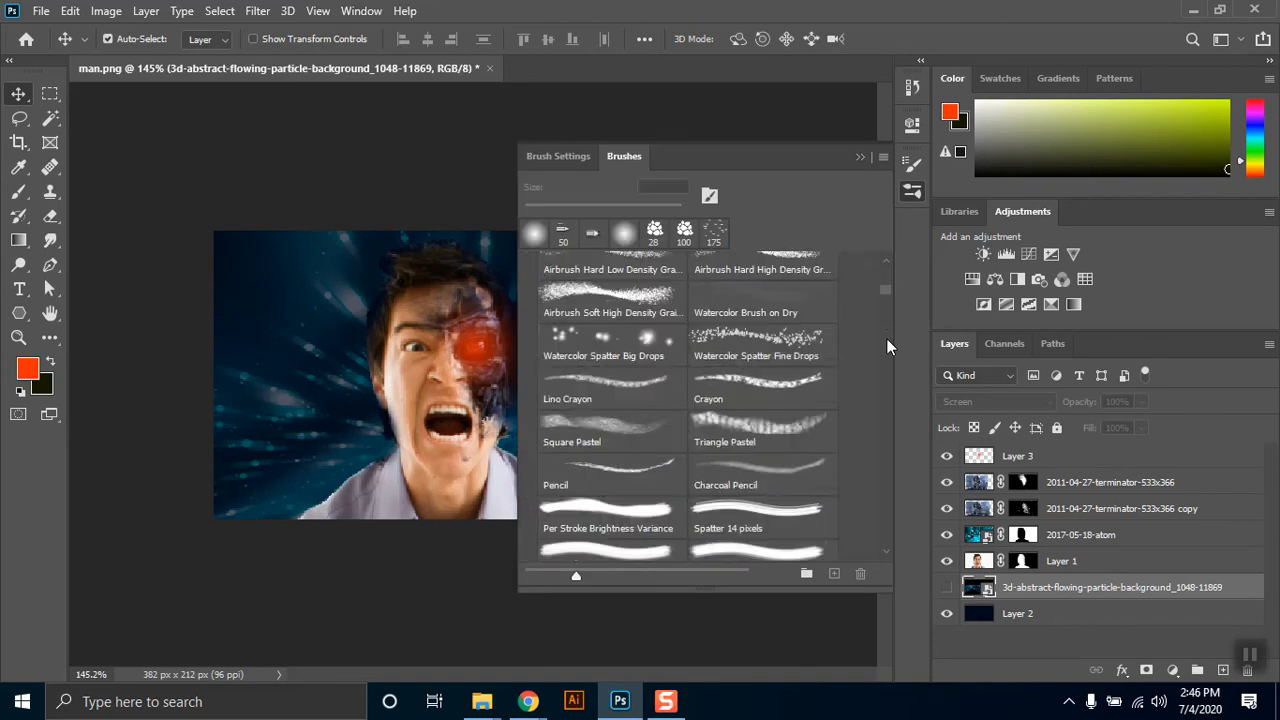
{"action": "left_click", "coordinate": [860, 160]}
Show the particle background layer again and save the composite on the computer as Photoshop file Prac 1 in the Class 4 folder.
{"action": "left_click", "coordinate": [945, 587]}
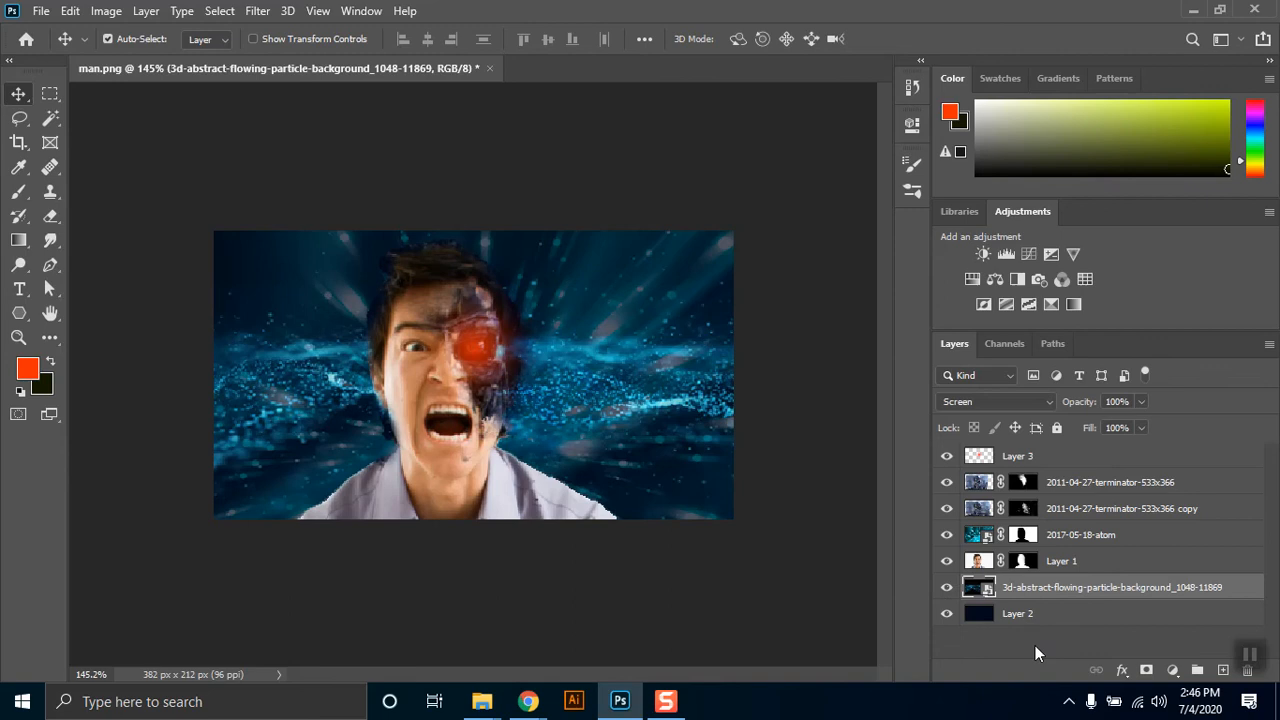
{"action": "key", "text": "ctrl+minus"}
{"action": "key", "text": "ctrl+minus"}
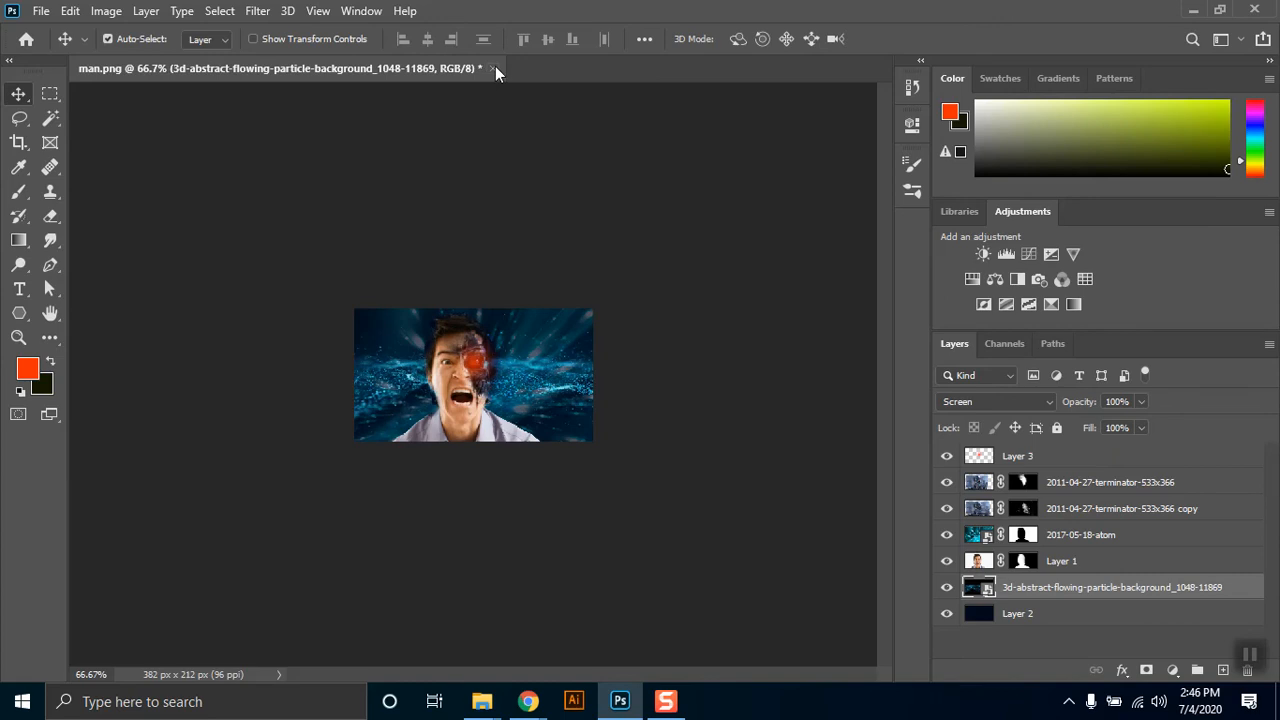
{"action": "left_click", "coordinate": [41, 11]}
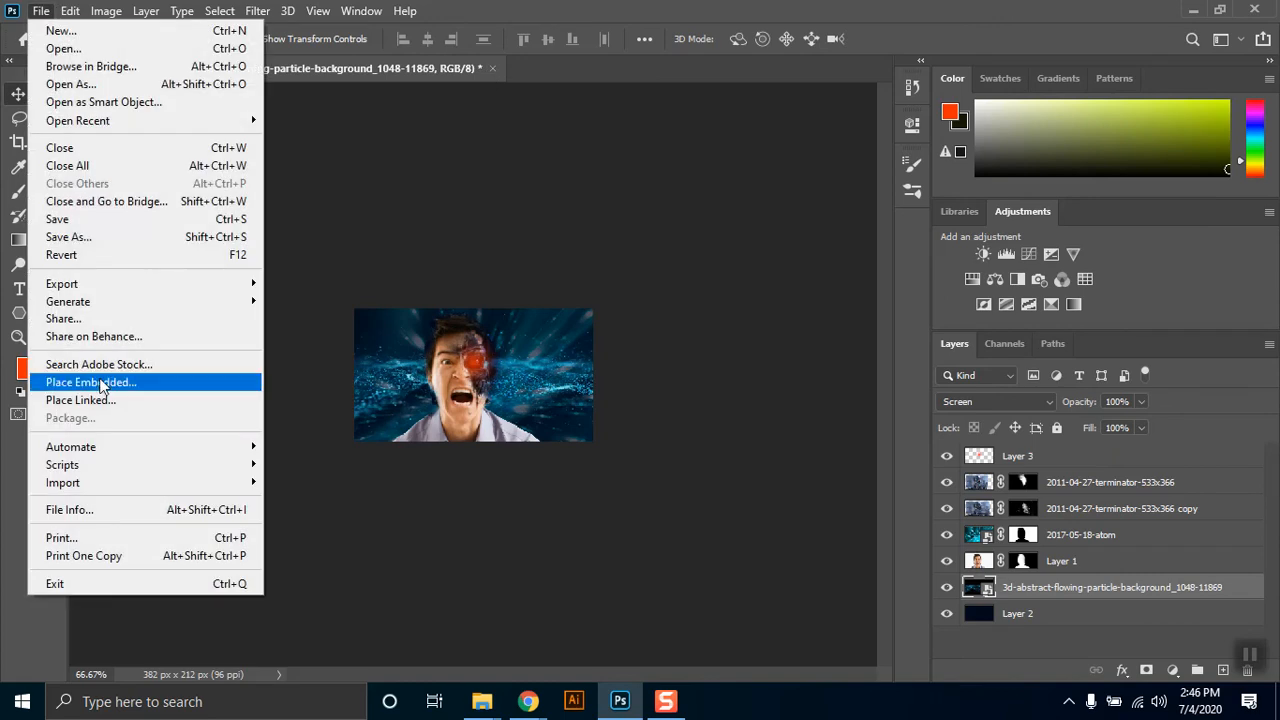
{"action": "left_click", "coordinate": [100, 238]}
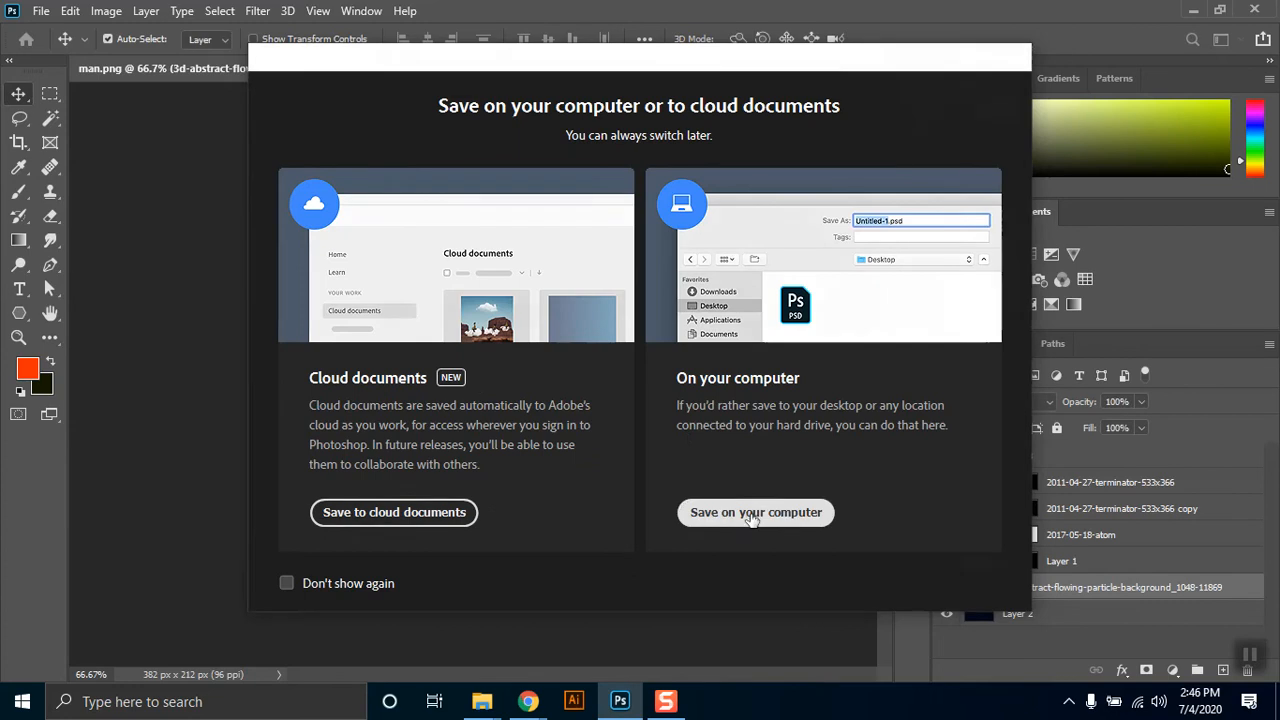
{"action": "left_click", "coordinate": [740, 513]}
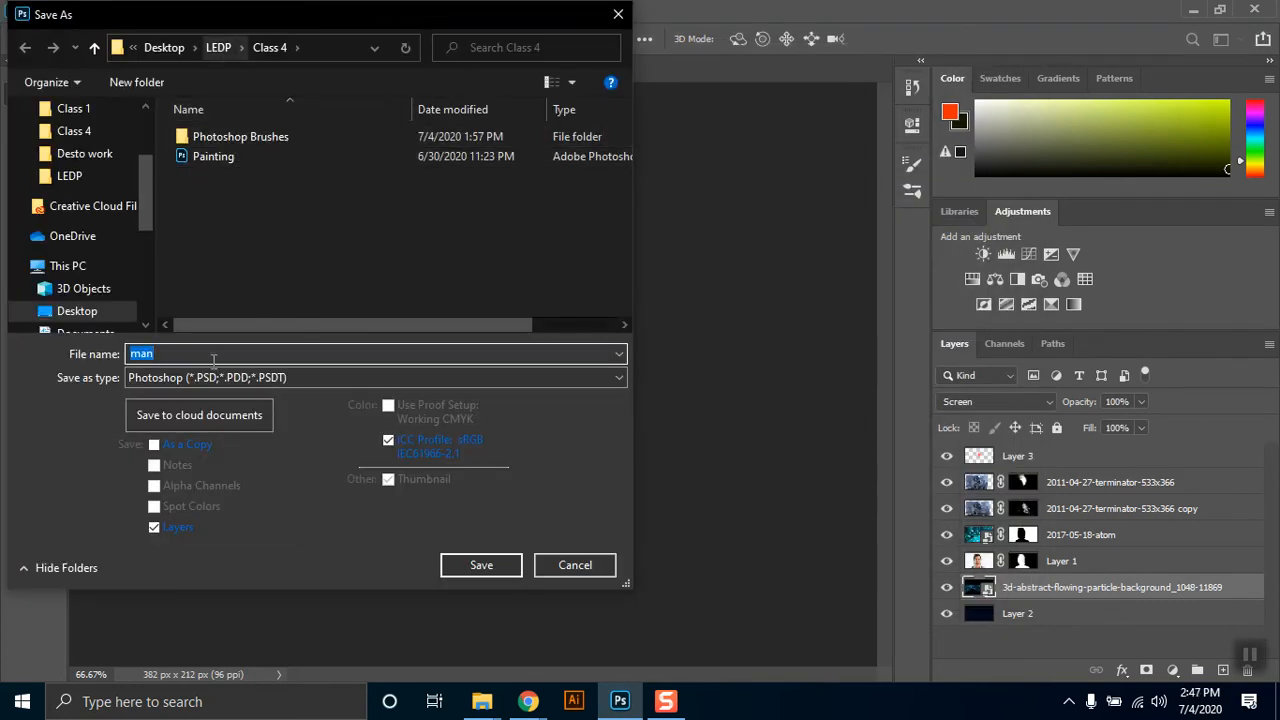
{"action": "type", "text": "Prac 1"}
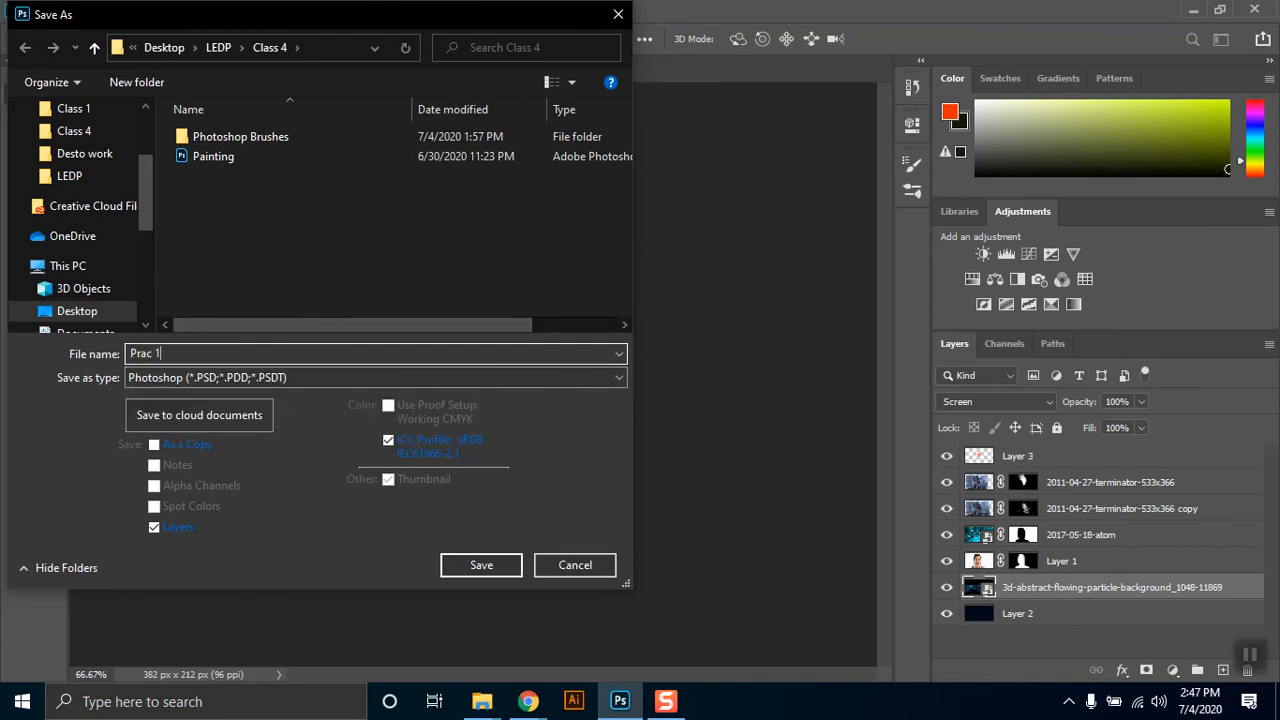
{"action": "key", "text": "Return"}
{"action": "left_click", "coordinate": [848, 184]}
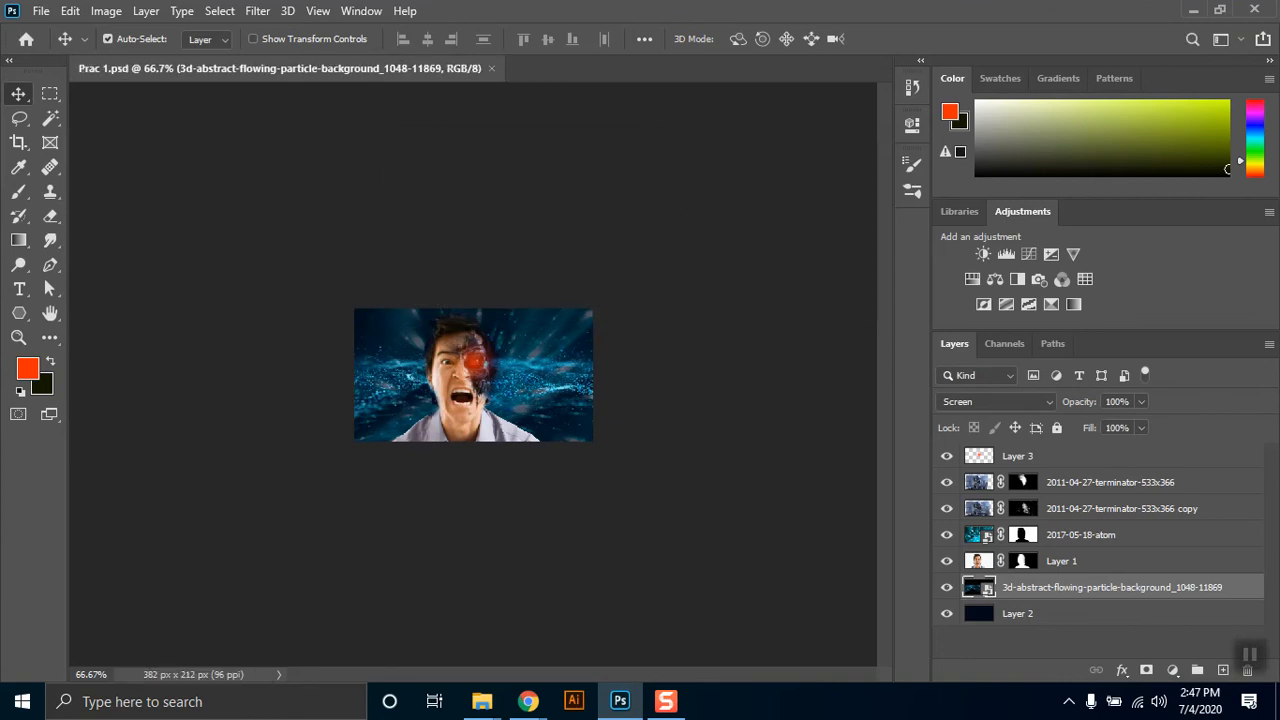
Check the Class 4 folder in File Explorer, switch to the Google Meet call in Chrome, and mute the unmuted participant for everyone.
{"action": "left_click", "coordinate": [484, 702]}
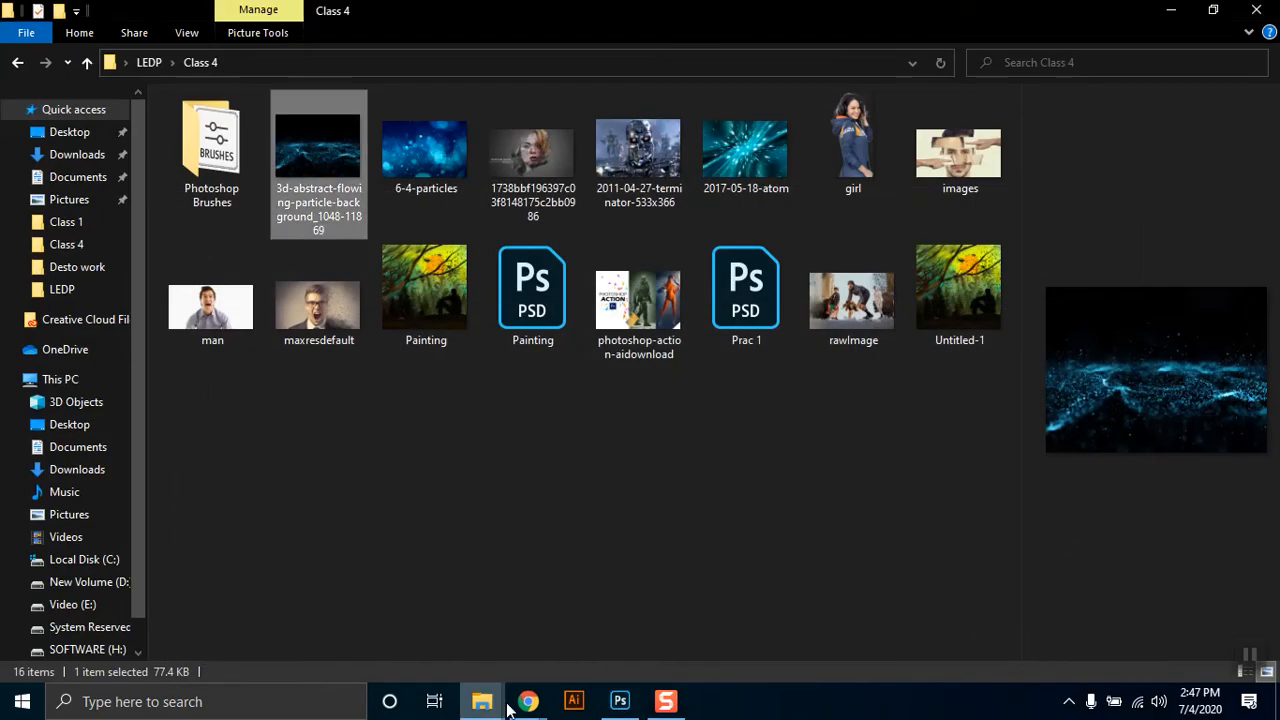
{"action": "mouse_move", "coordinate": [510, 705]}
{"action": "left_click", "coordinate": [512, 648]}
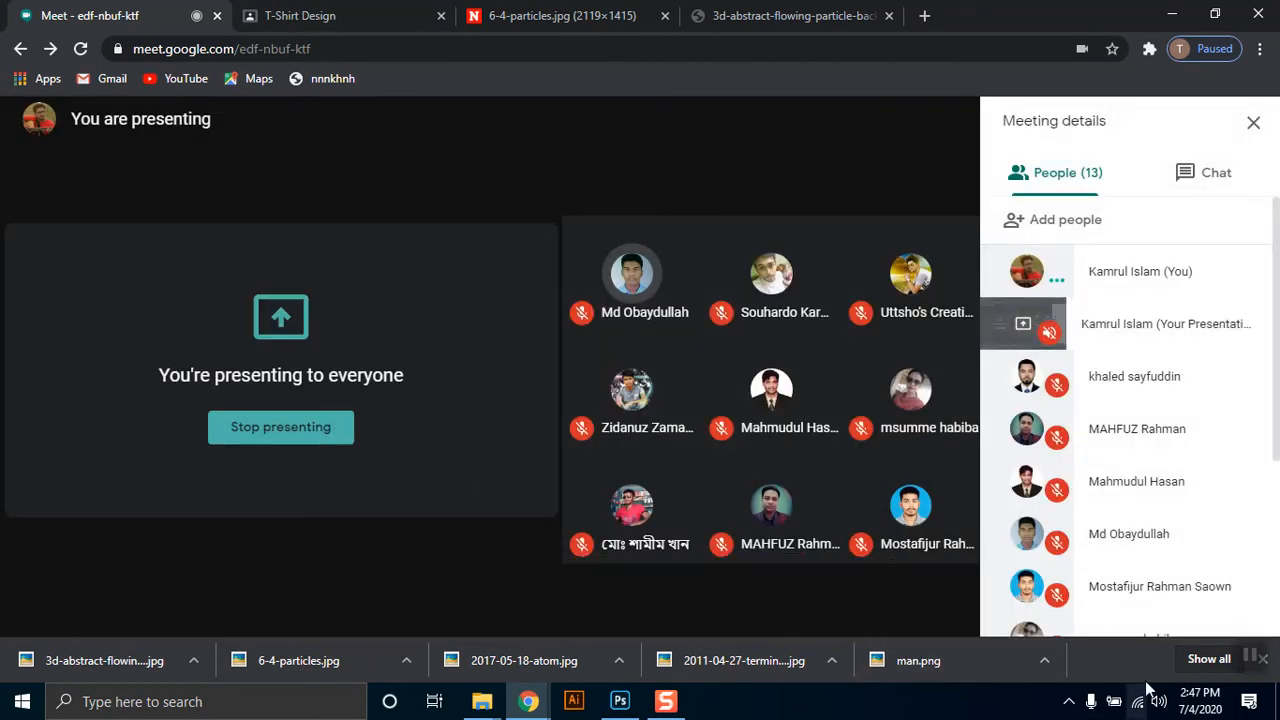
{"action": "left_click", "coordinate": [1249, 657]}
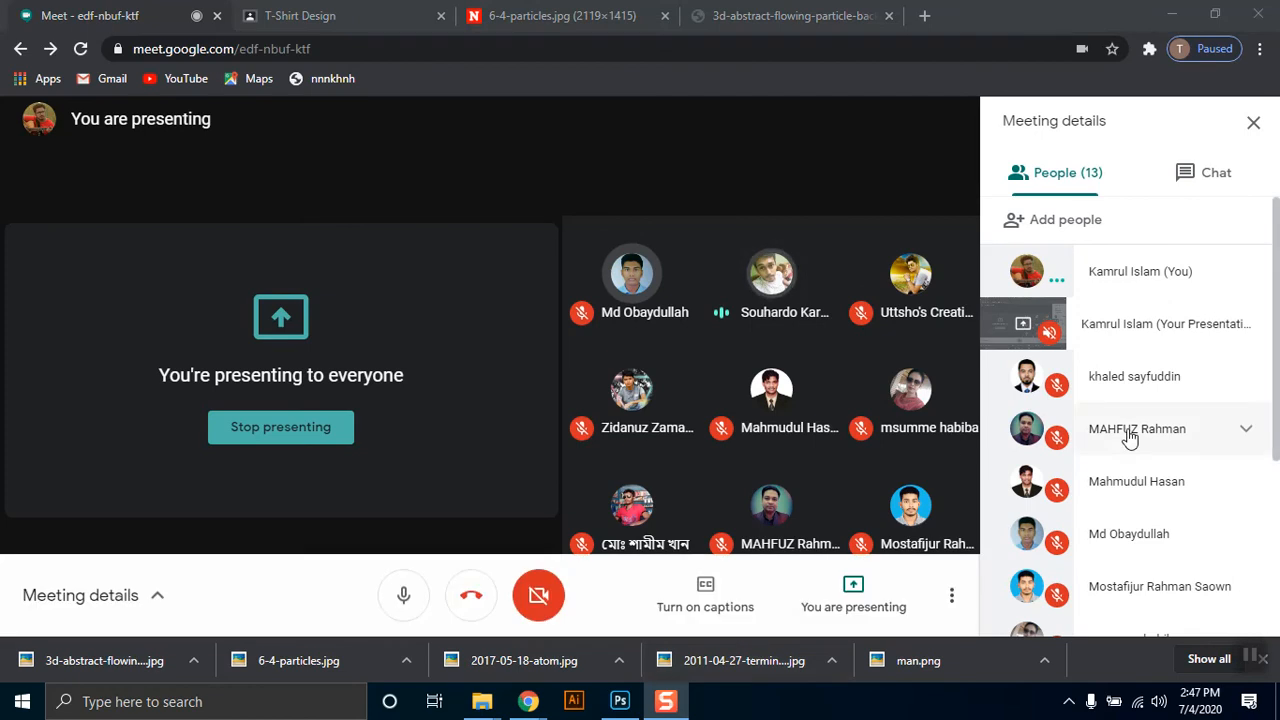
{"action": "scroll", "coordinate": [1128, 438], "scroll_direction": "down", "scroll_amount": 3}
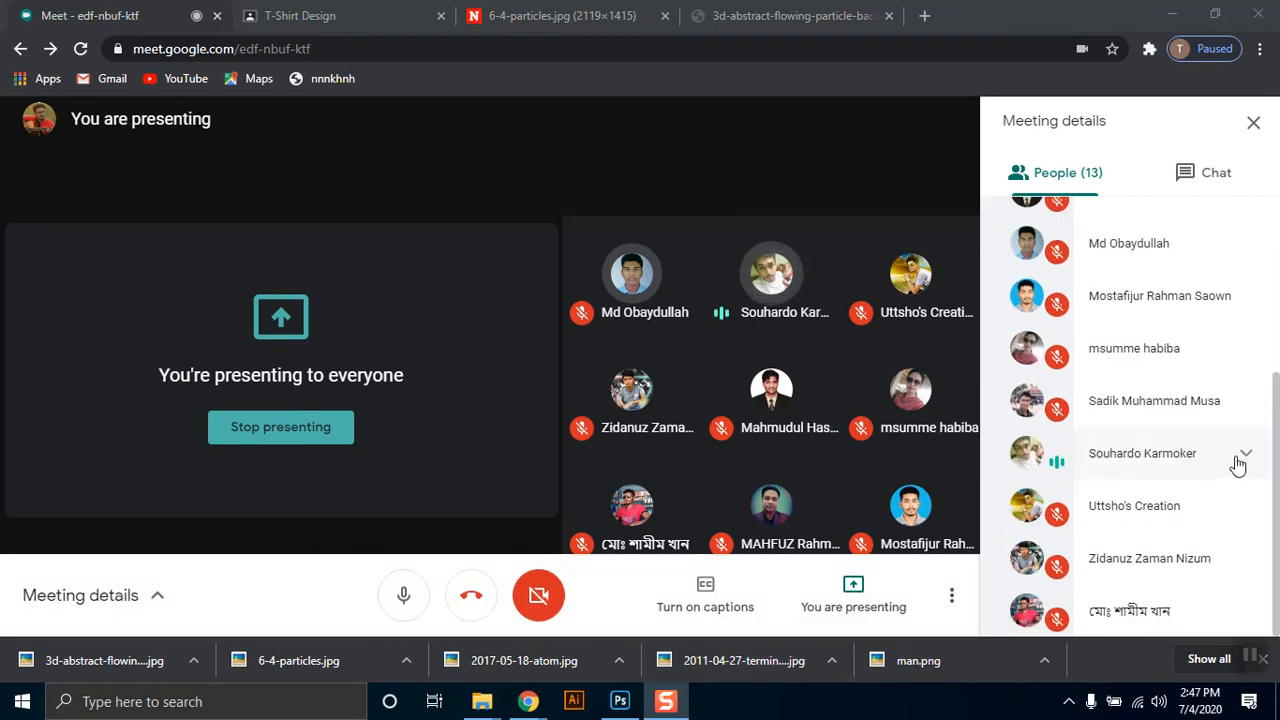
{"action": "left_click", "coordinate": [1240, 461]}
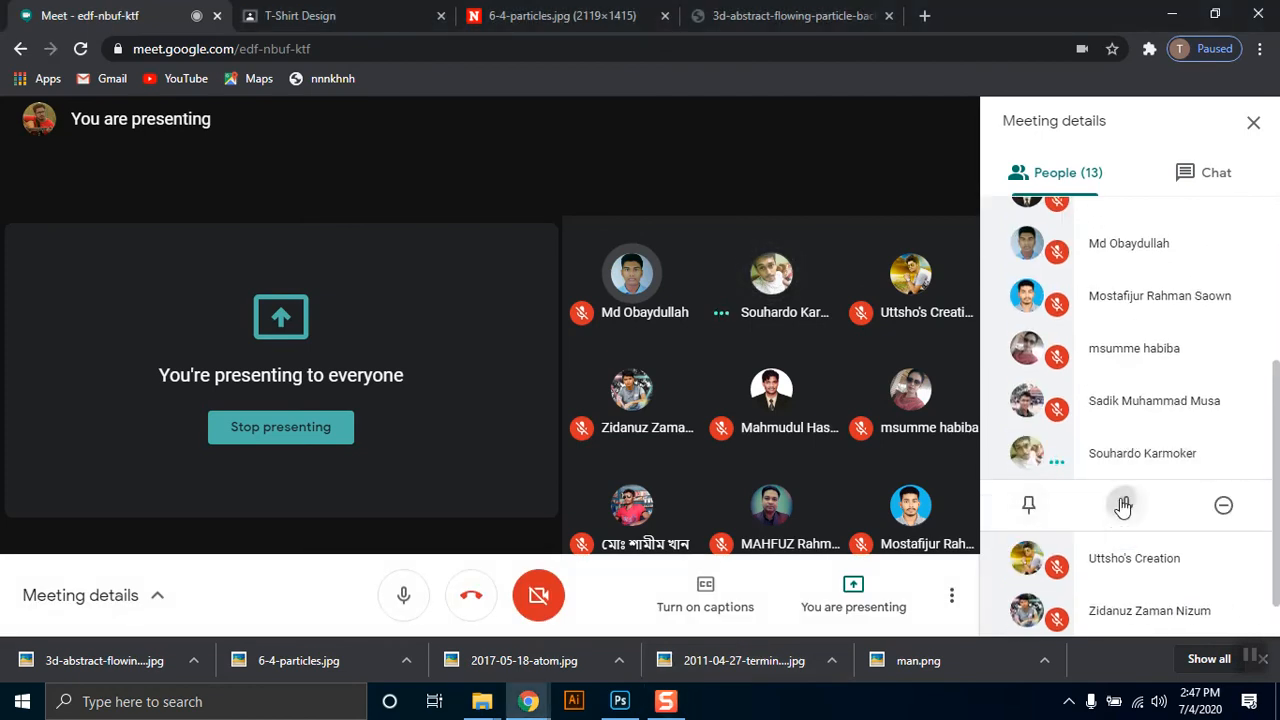
{"action": "left_click", "coordinate": [1124, 505]}
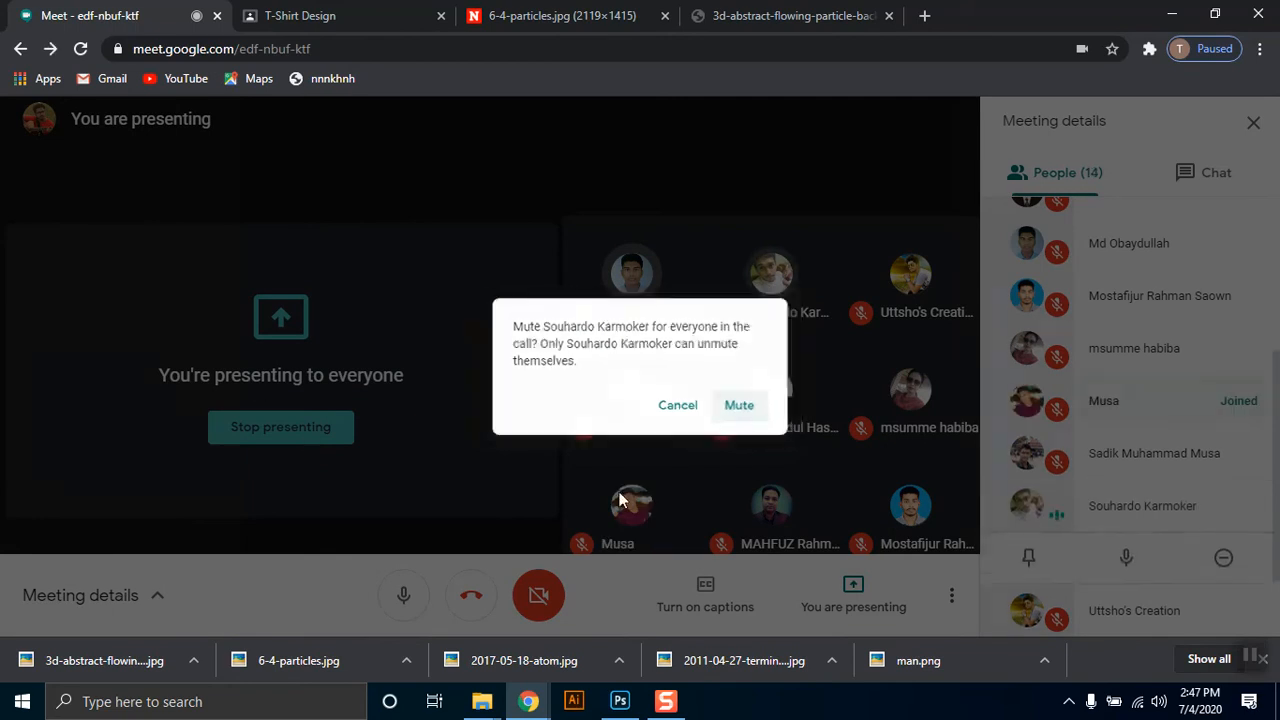
{"action": "left_click", "coordinate": [739, 405]}
{"action": "left_click", "coordinate": [1126, 557]}
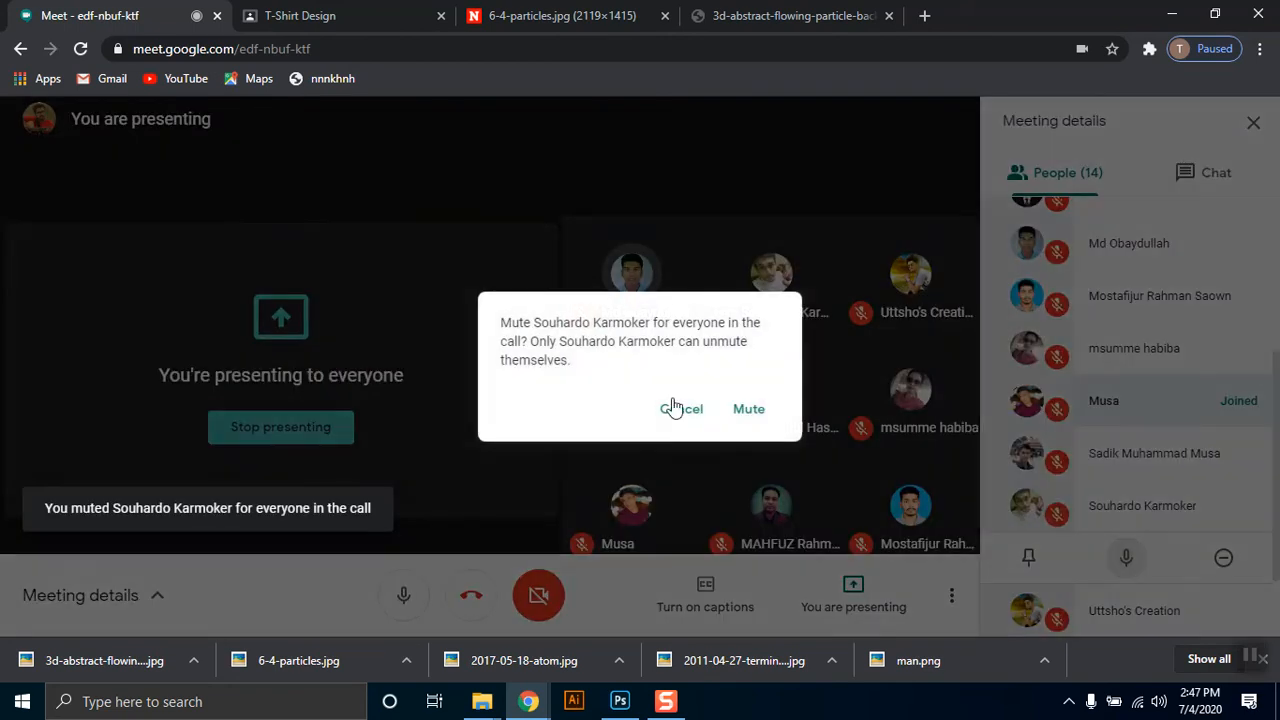
{"action": "left_click", "coordinate": [752, 412]}
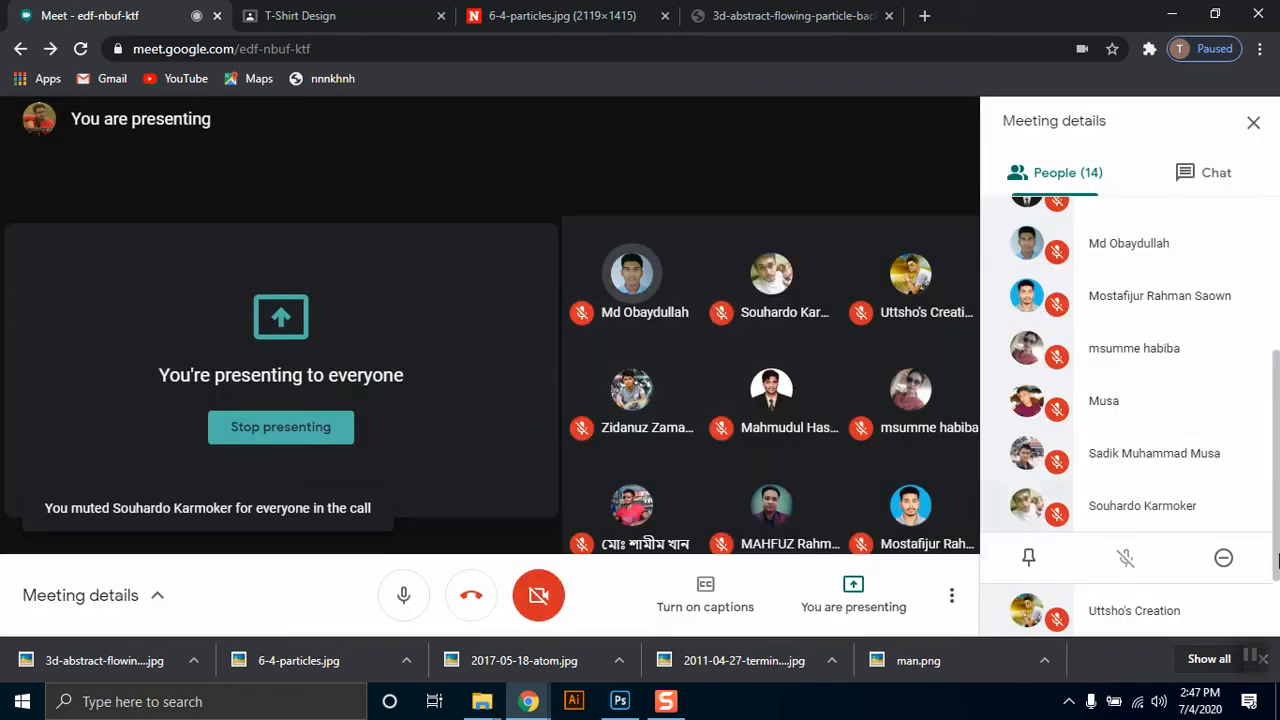
Look over the meeting's participant list and the T-Shirt Design assignment in Google Classroom, and return to the call.
{"action": "scroll", "coordinate": [1100, 470], "scroll_direction": "down", "scroll_amount": 2}
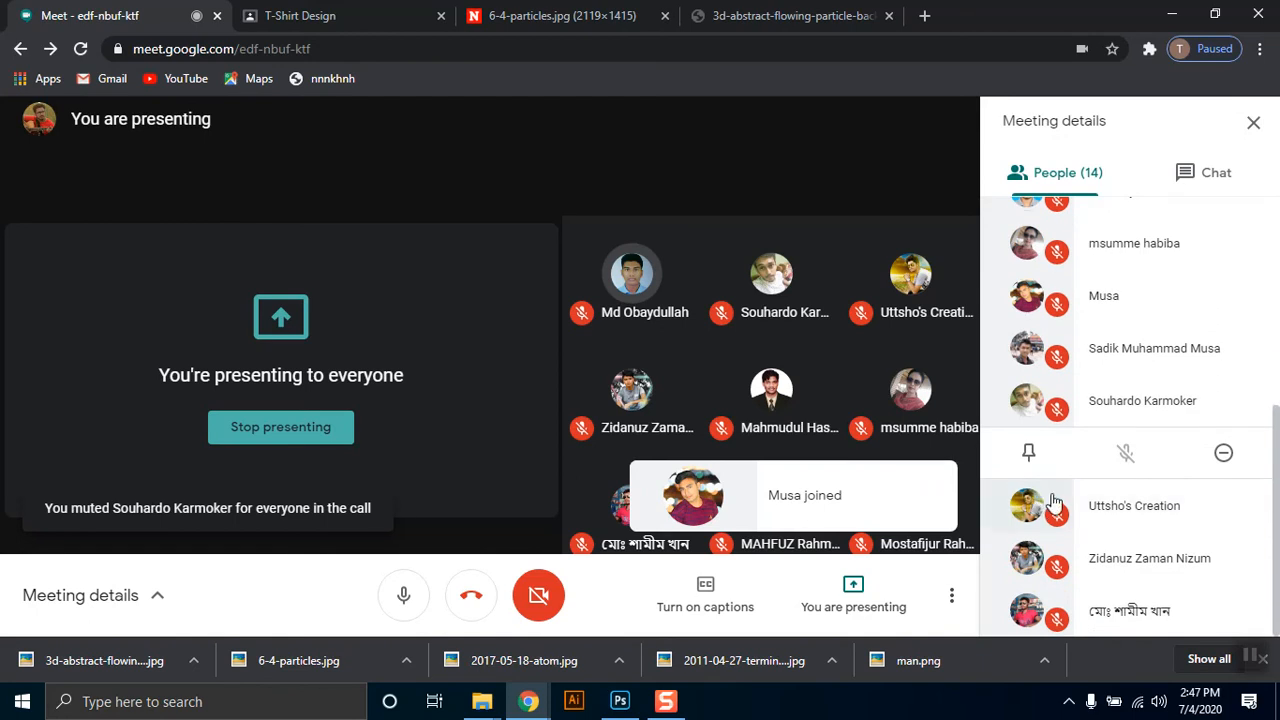
{"action": "scroll", "coordinate": [1052, 500], "scroll_direction": "up", "scroll_amount": 5}
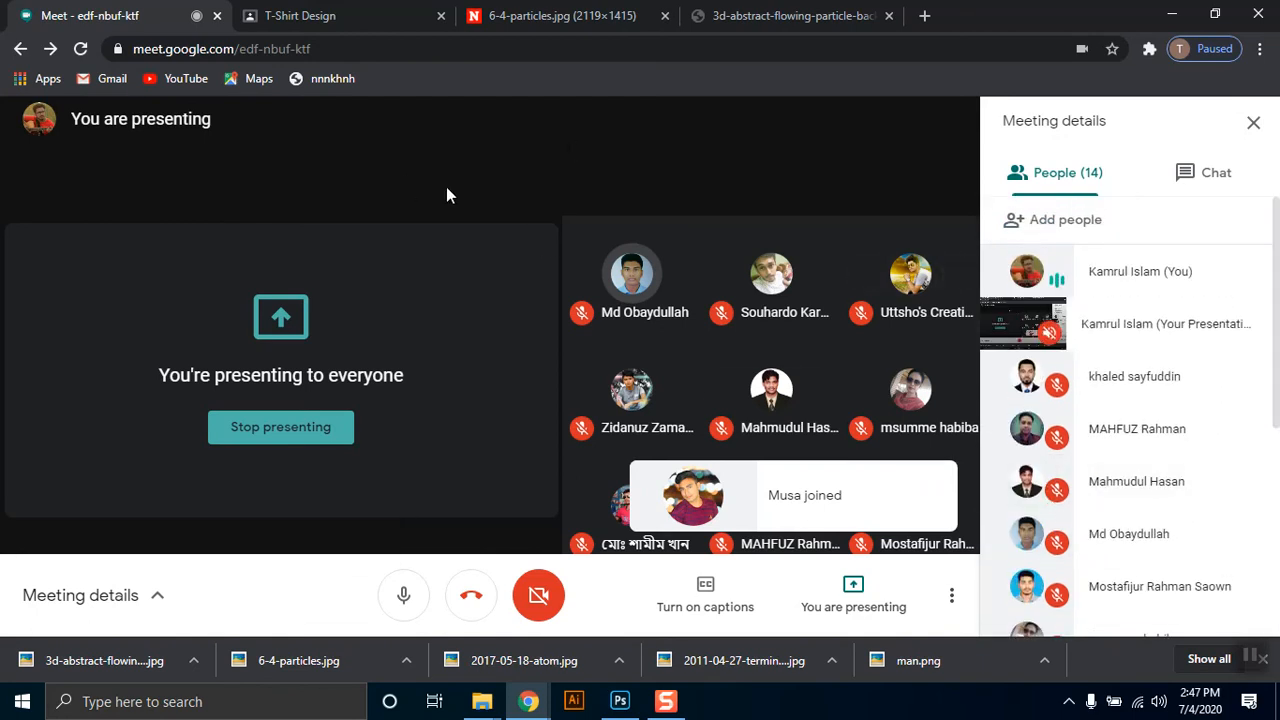
{"action": "left_click", "coordinate": [342, 12]}
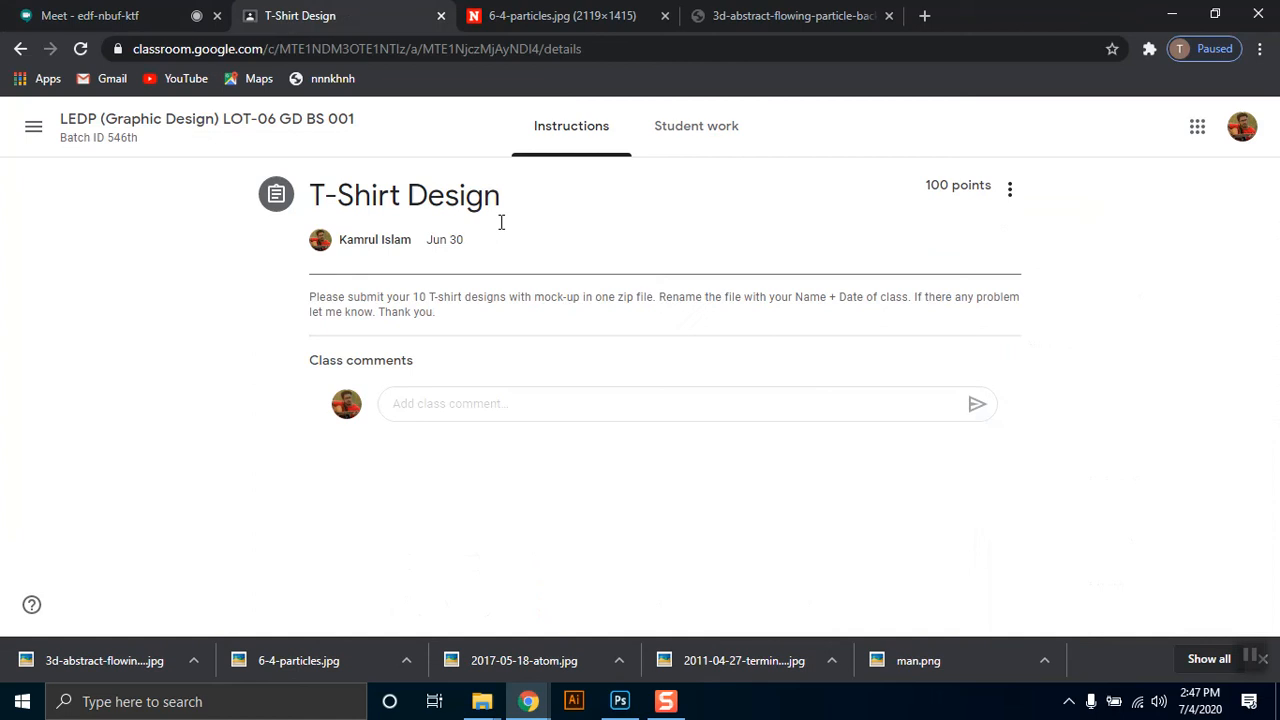
{"action": "left_click", "coordinate": [68, 14]}
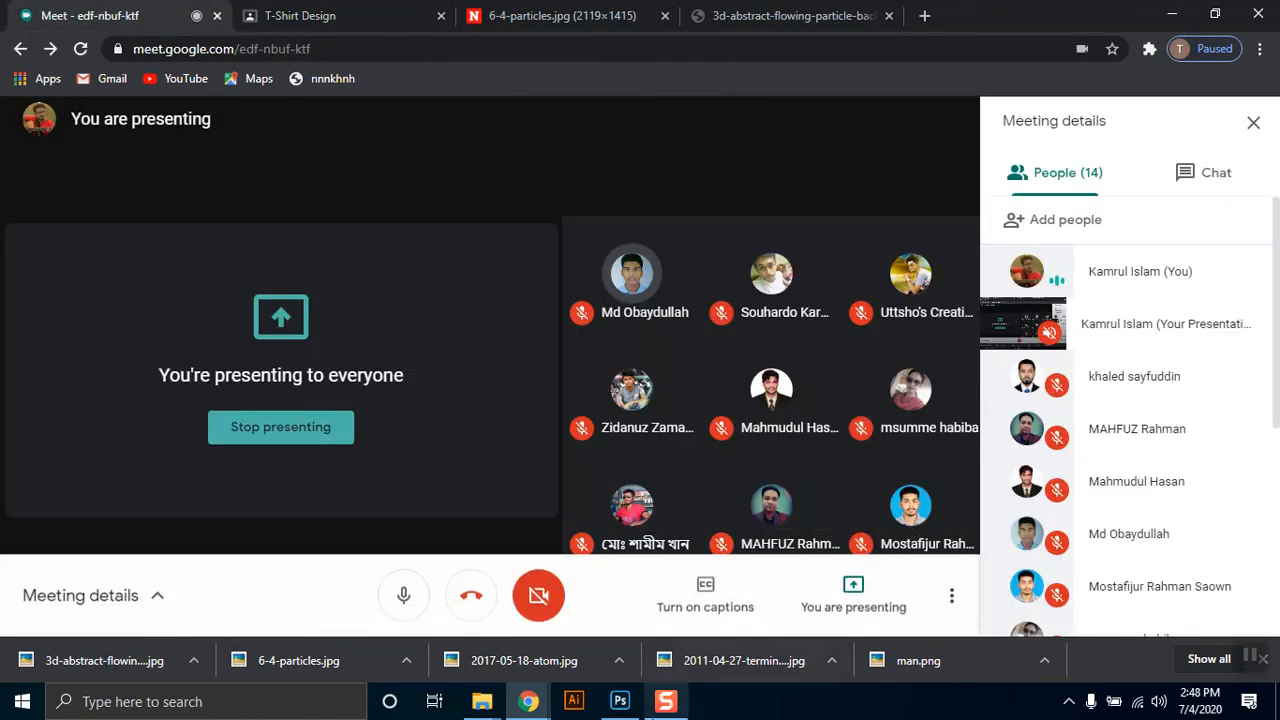
Switch back to Photoshop and view the commands available for the mask of Layer 1 without applying any.
{"action": "left_click", "coordinate": [620, 701]}
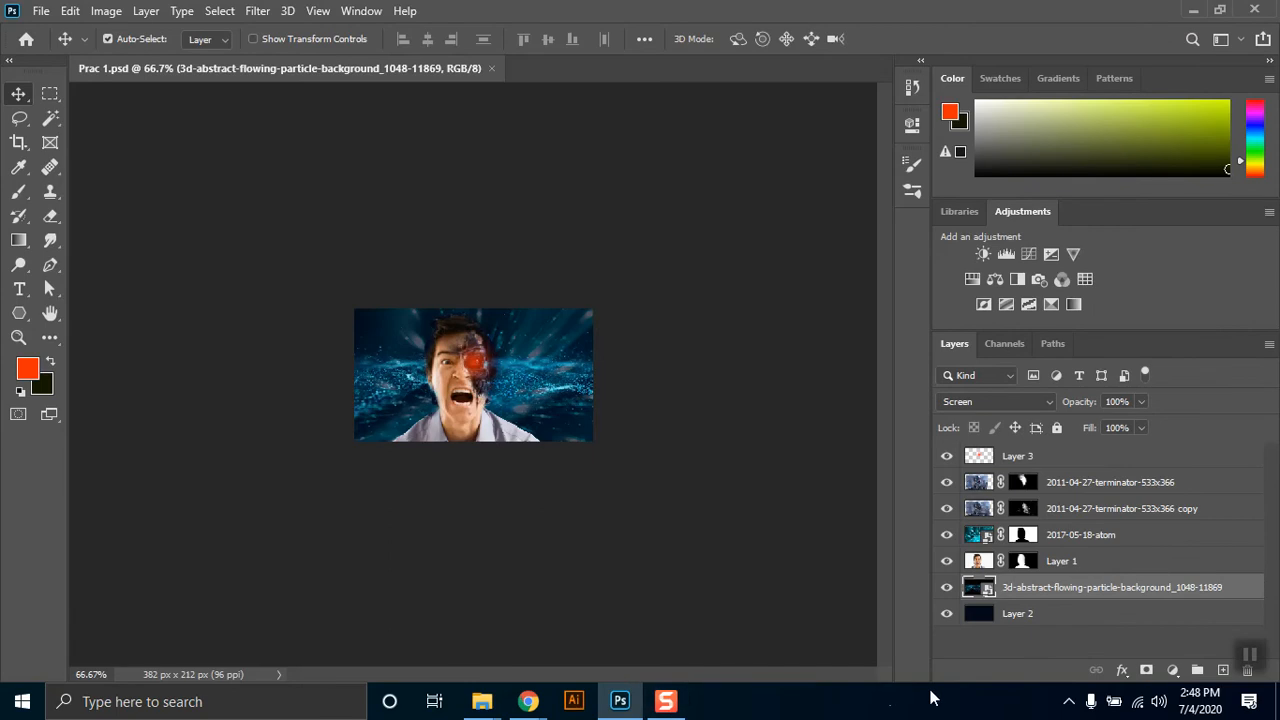
{"action": "left_click", "coordinate": [1087, 463]}
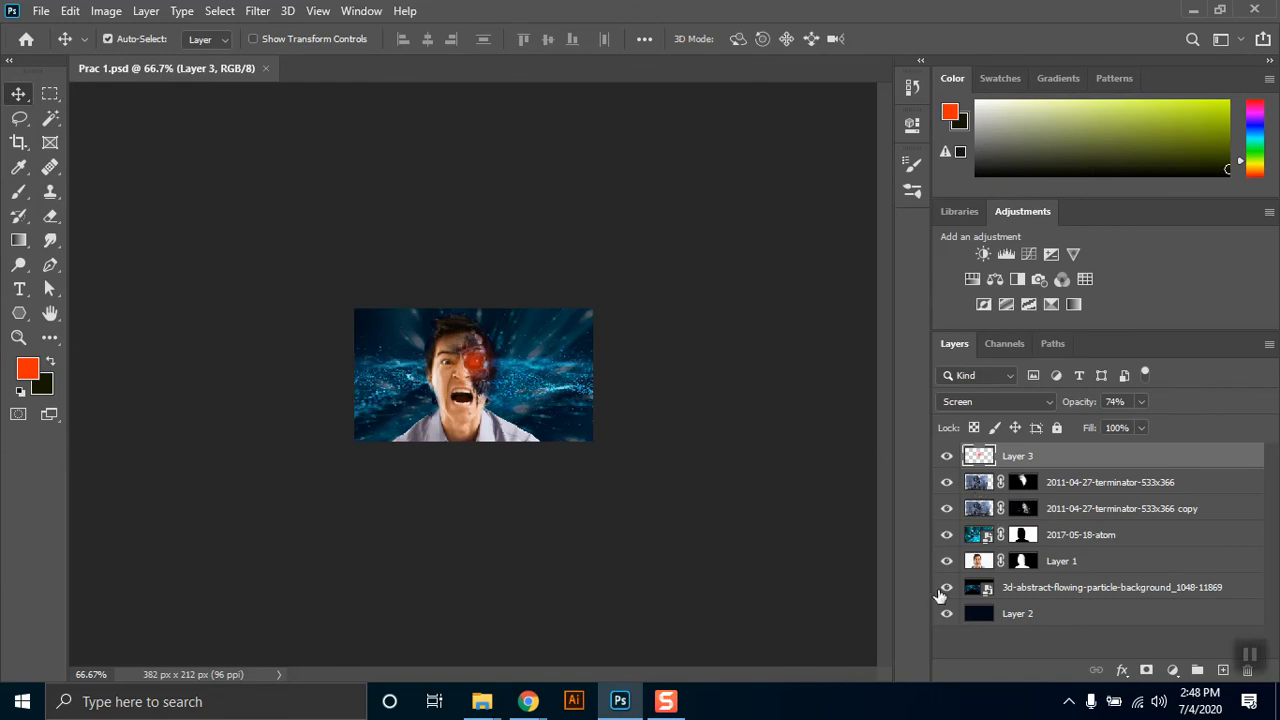
{"action": "left_click", "coordinate": [1022, 566]}
{"action": "right_click", "coordinate": [1022, 566]}
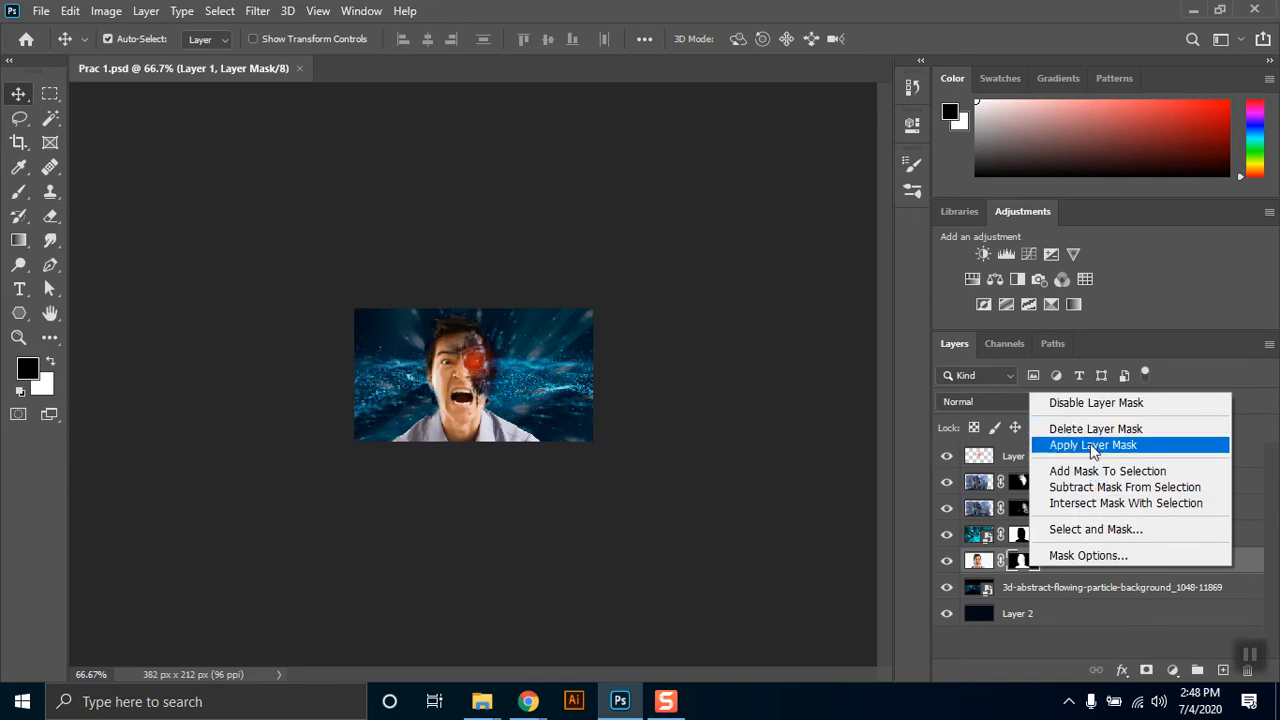
{"action": "left_click", "coordinate": [1033, 628]}
{"action": "left_click", "coordinate": [1040, 590]}
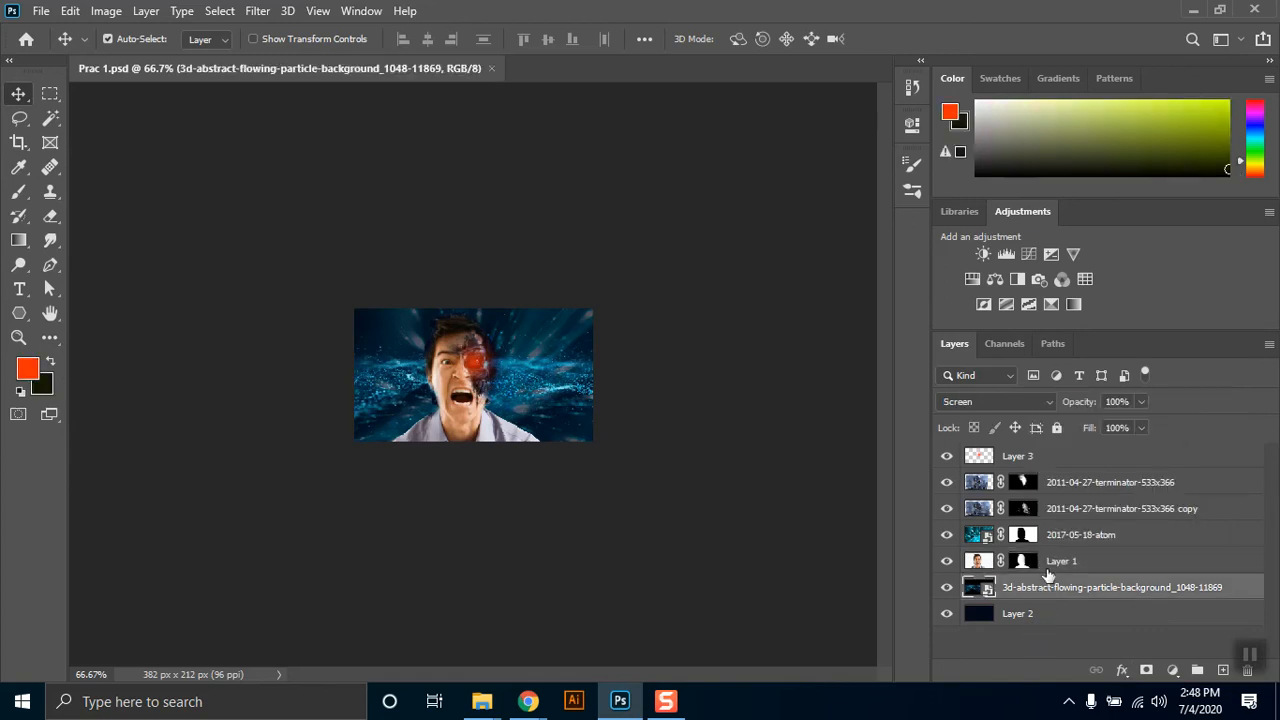
Disable and re-enable the mask of Layer 1 to compare, and select the mask of the 2011-04-27-terminator-533x366 layer.
{"action": "left_click", "coordinate": [1033, 555]}
{"action": "right_click", "coordinate": [1033, 555]}
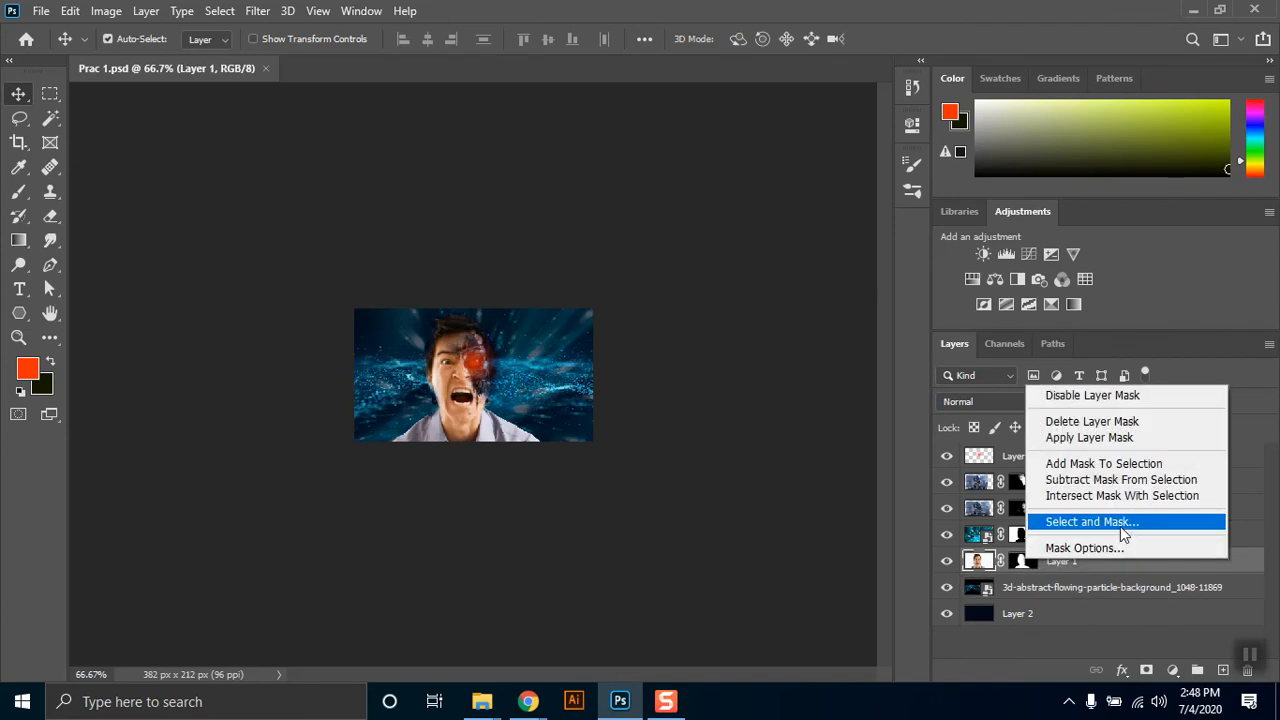
{"action": "left_click", "coordinate": [1108, 402]}
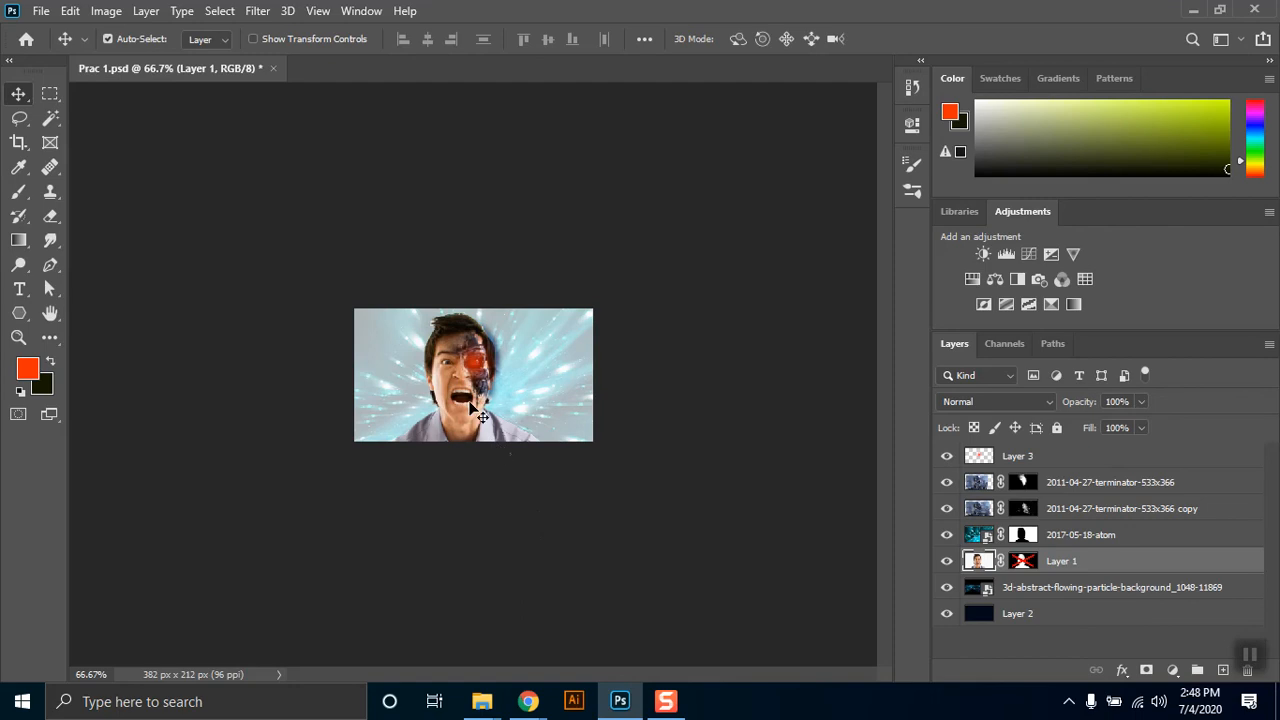
{"action": "right_click", "coordinate": [1020, 561]}
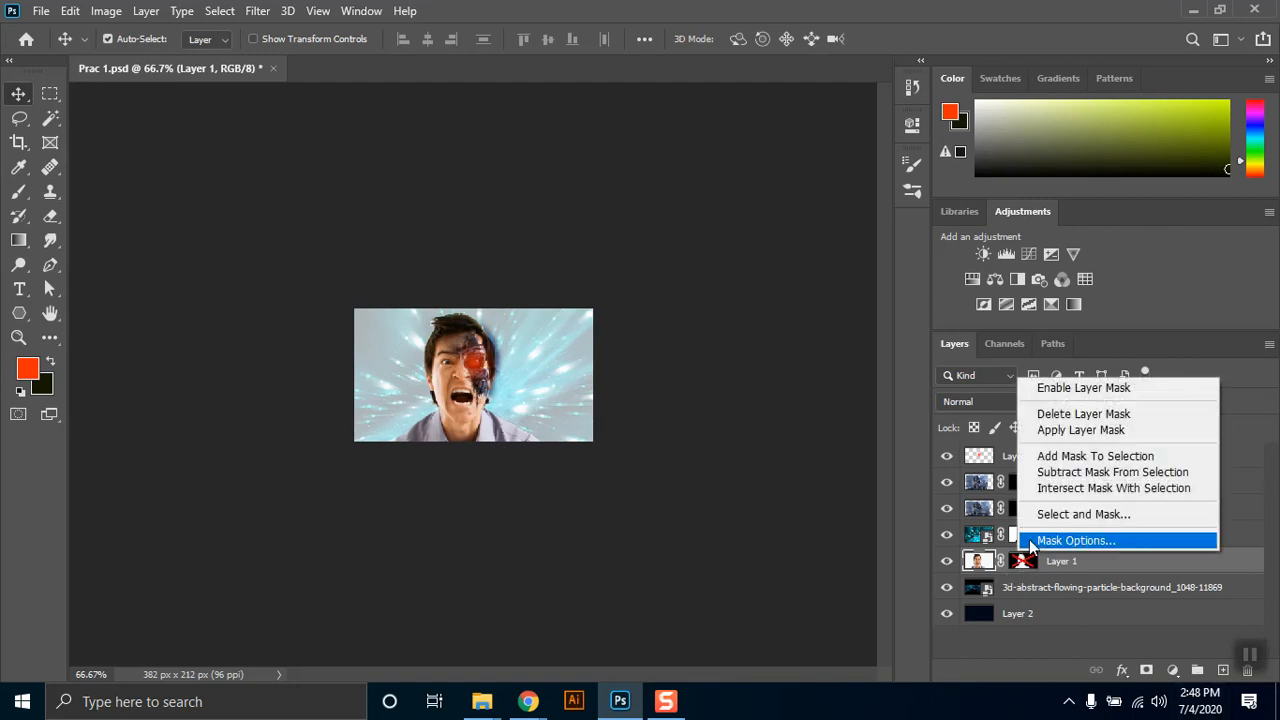
{"action": "left_click", "coordinate": [1068, 388]}
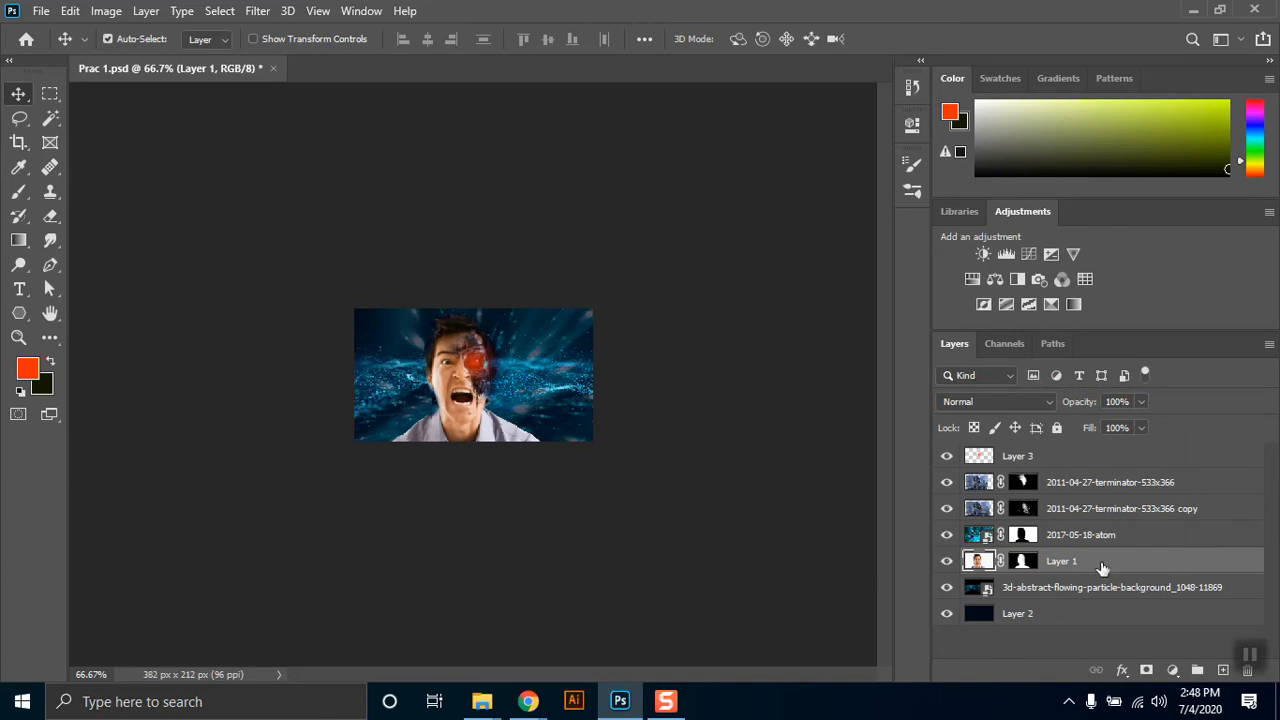
{"action": "left_click", "coordinate": [1024, 484]}
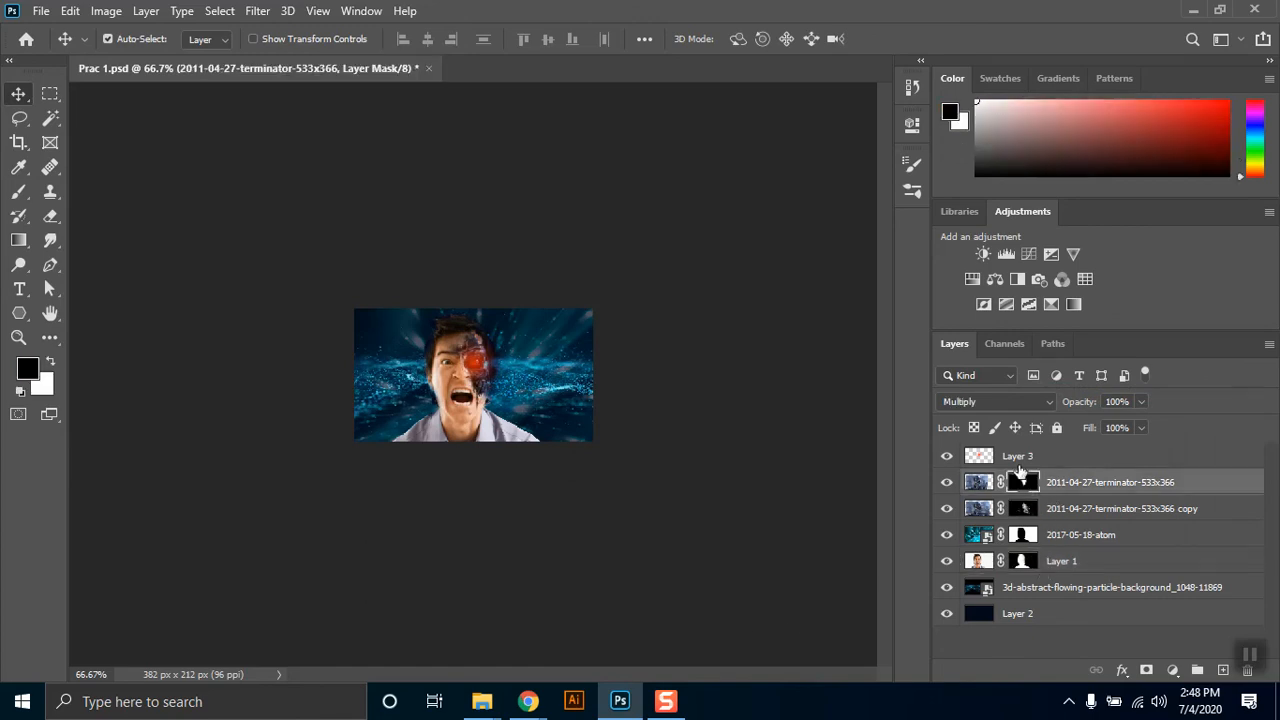
Hide the layers of Prac 1.psd except Layer 3 and 2017-05-18-atom.
{"action": "left_click_drag", "start_coordinate": [946, 483], "coordinate": [946, 642]}
{"action": "left_click_drag", "start_coordinate": [947, 458], "coordinate": [944, 533]}
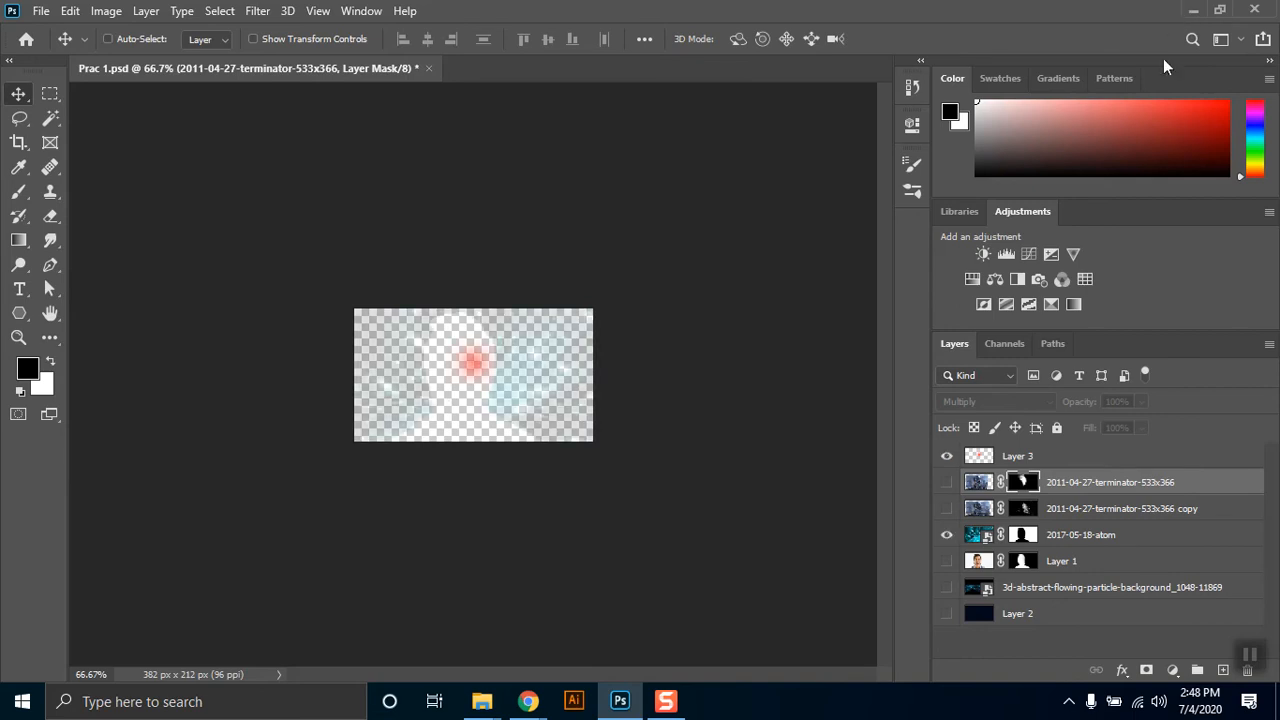
Bring up the Class 4 folder in File Explorer, open rawImage as a separate document in Photoshop, and narrow the panel column.
{"action": "left_click", "coordinate": [1193, 10]}
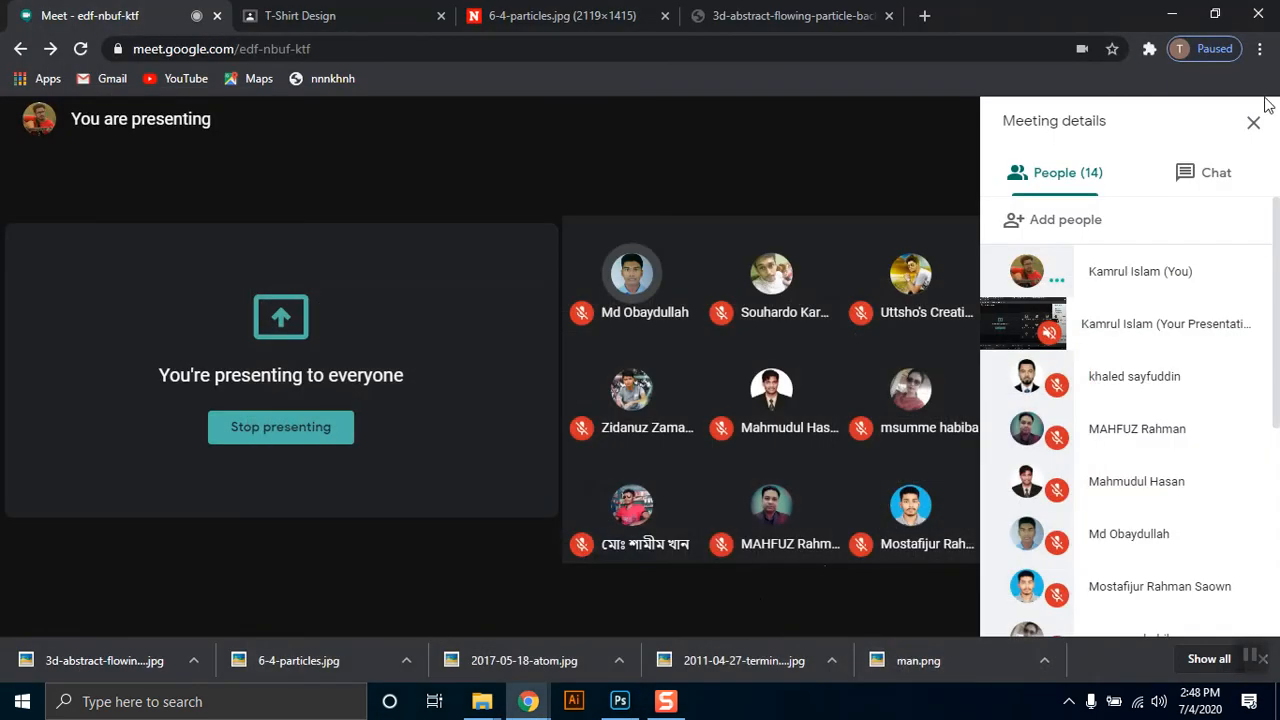
{"action": "left_click", "coordinate": [1171, 14]}
{"action": "left_click", "coordinate": [687, 502]}
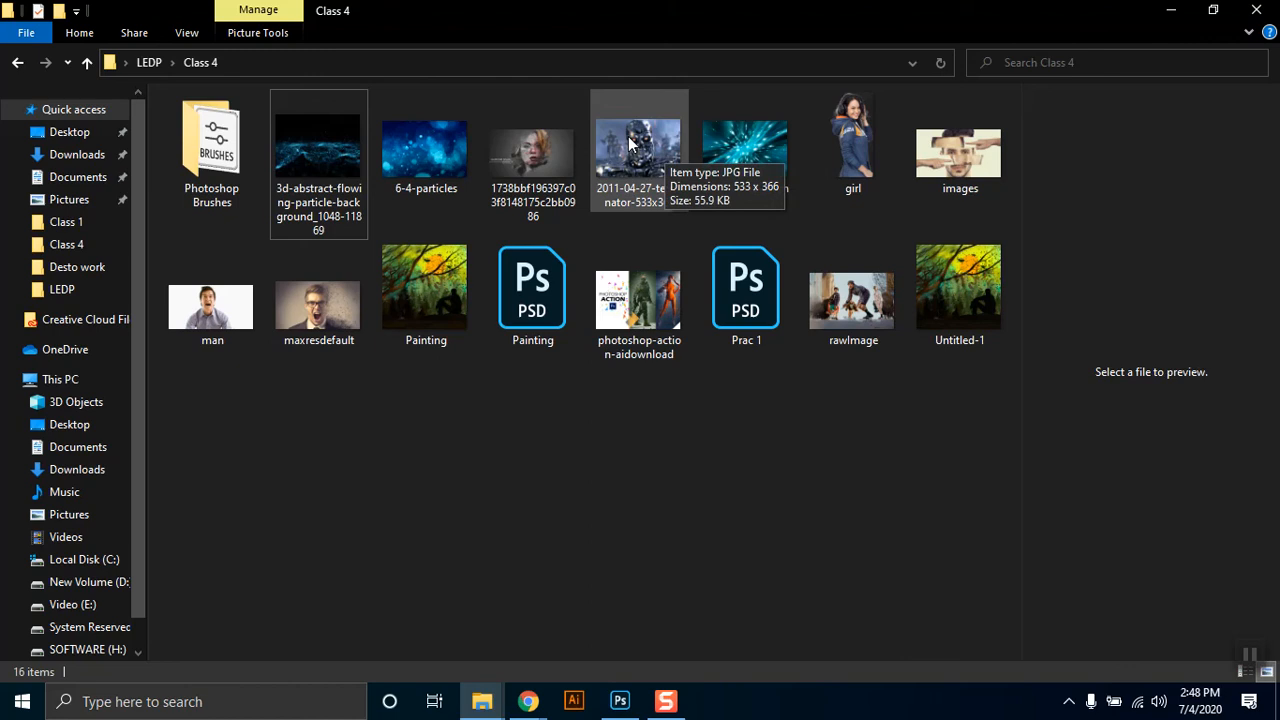
{"action": "mouse_move", "coordinate": [838, 296]}
{"action": "left_mouse_down"}
{"action": "mouse_move", "coordinate": [576, 650]}
{"action": "mouse_move", "coordinate": [583, 617]}
{"action": "mouse_move", "coordinate": [625, 712]}
{"action": "mouse_move", "coordinate": [505, 113]}
{"action": "mouse_move", "coordinate": [524, 45]}
{"action": "mouse_move", "coordinate": [522, 63]}
{"action": "left_mouse_up"}
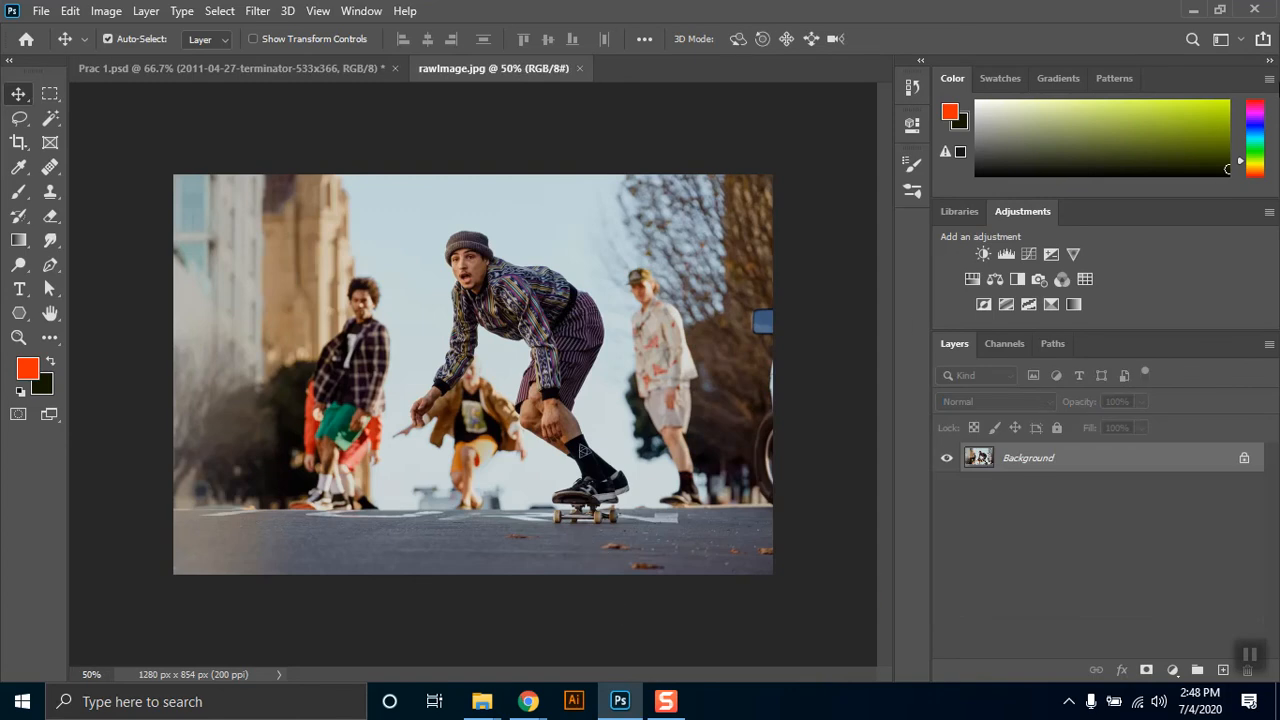
{"action": "left_click_drag", "start_coordinate": [931, 252], "coordinate": [1033, 254]}
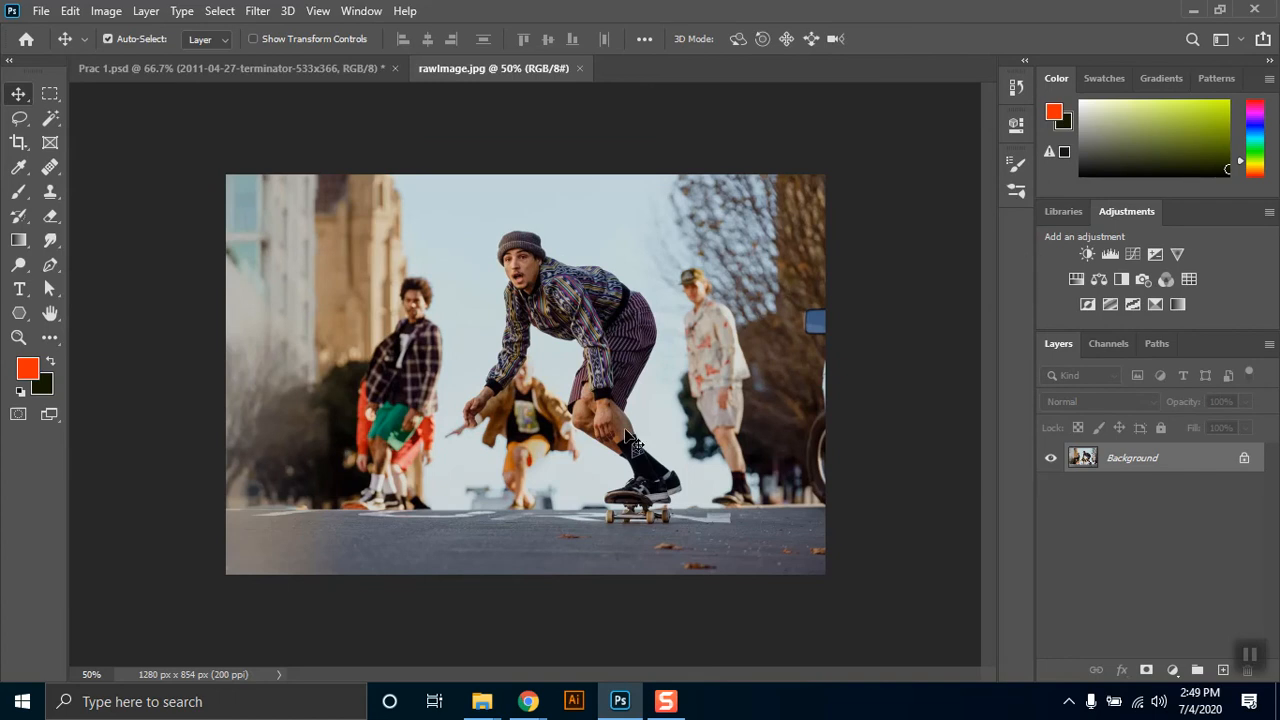
{"action": "scroll", "coordinate": [625, 430], "scroll_direction": "up", "scroll_amount": 2}
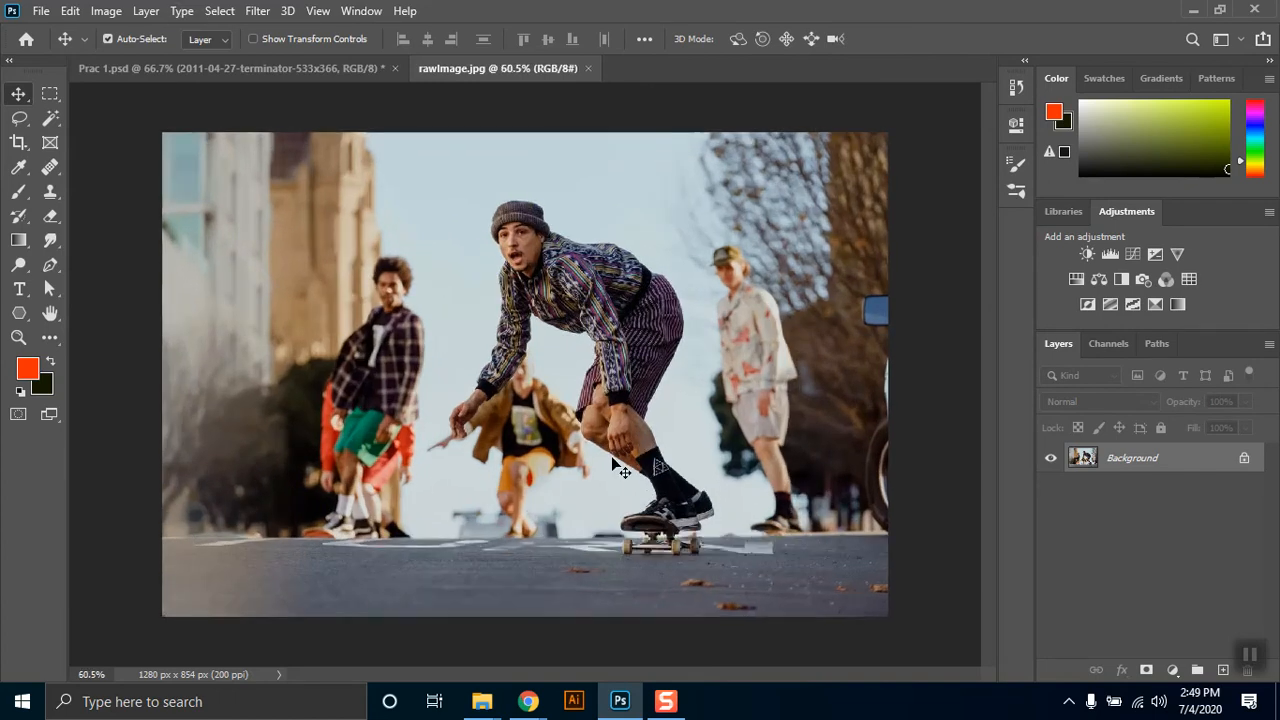
{"action": "scroll", "coordinate": [668, 591], "scroll_direction": "down", "scroll_amount": 1}
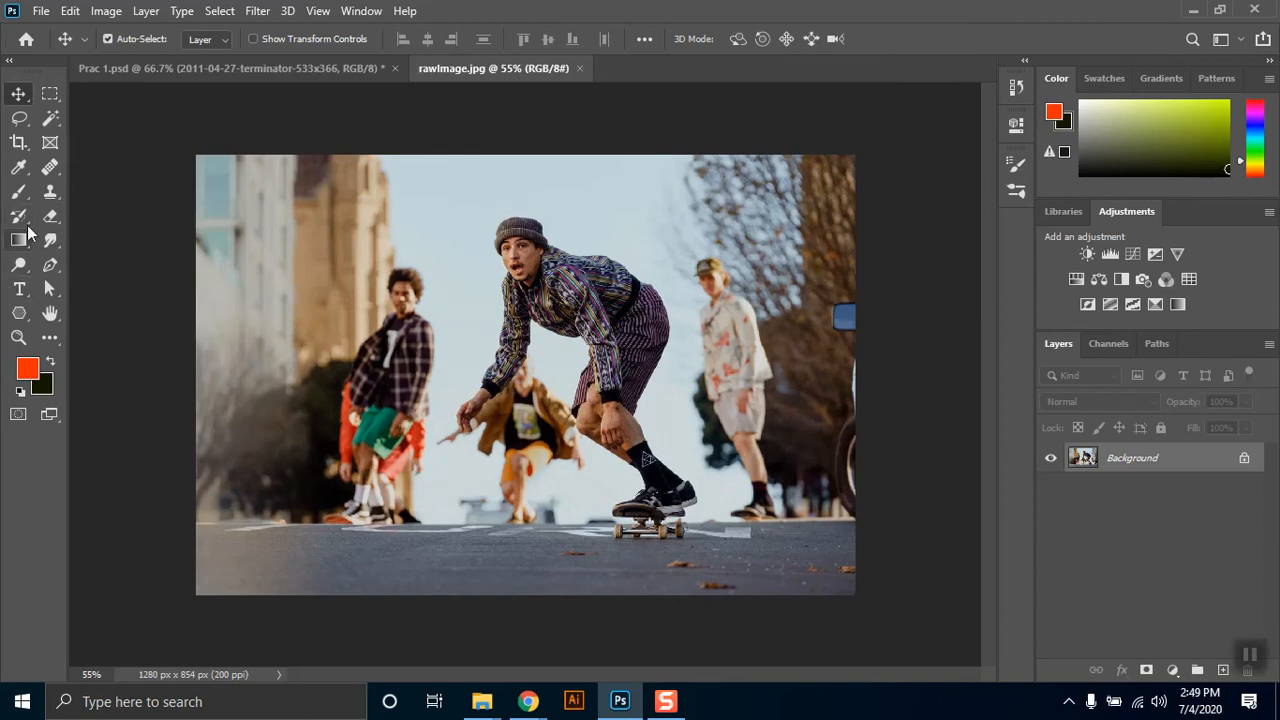
Select the front skateboarder and his skateboard with the Quick Selection tool.
{"action": "left_click", "coordinate": [48, 268]}
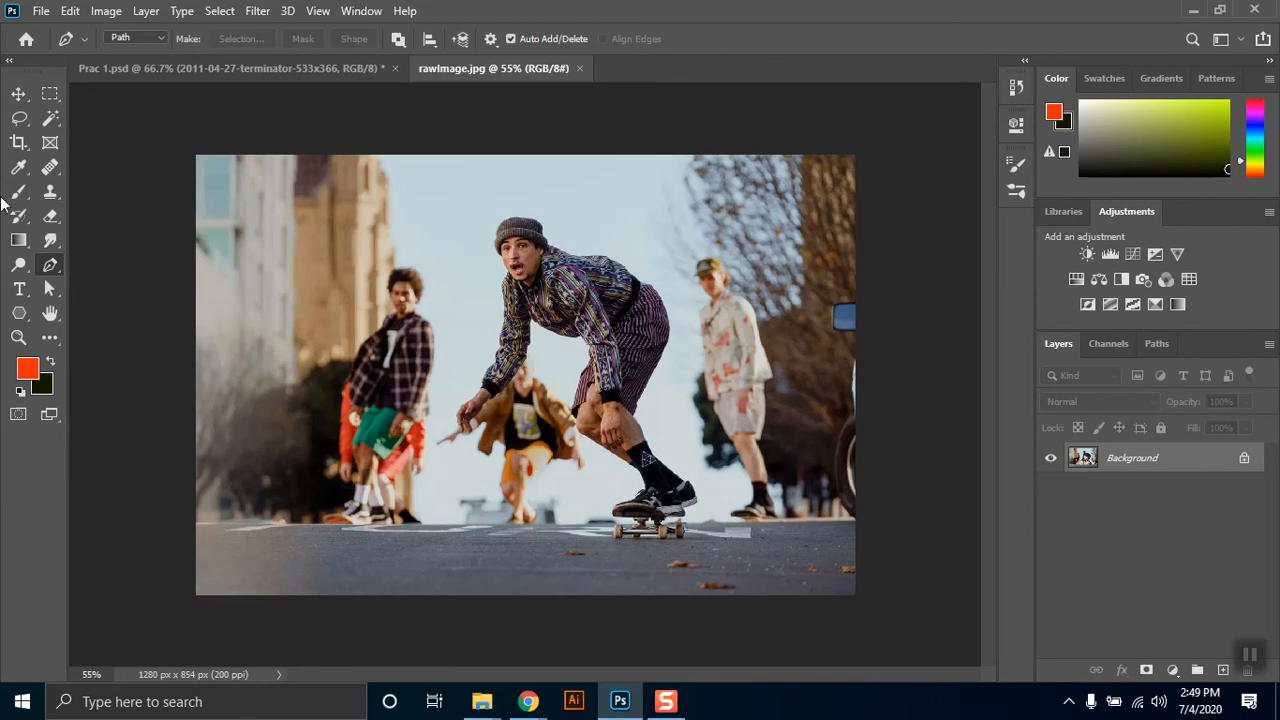
{"action": "left_click", "coordinate": [51, 98]}
{"action": "left_click", "coordinate": [51, 119]}
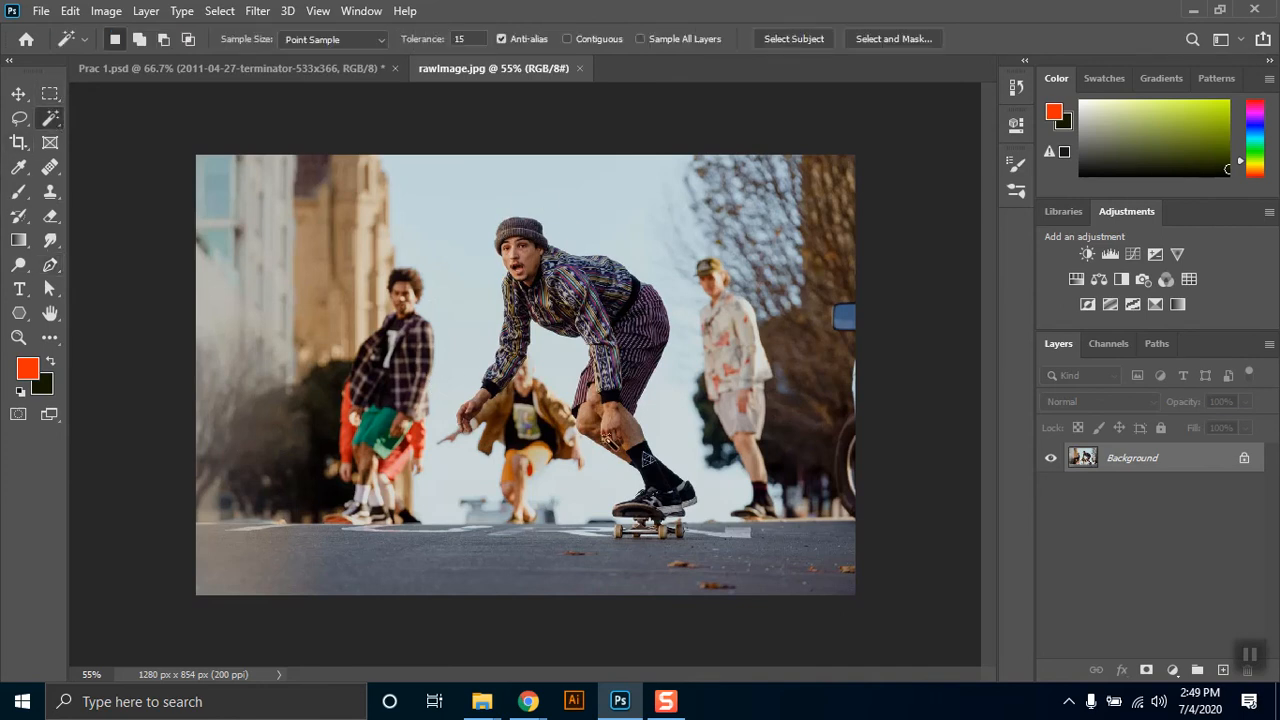
{"action": "right_click", "coordinate": [49, 121]}
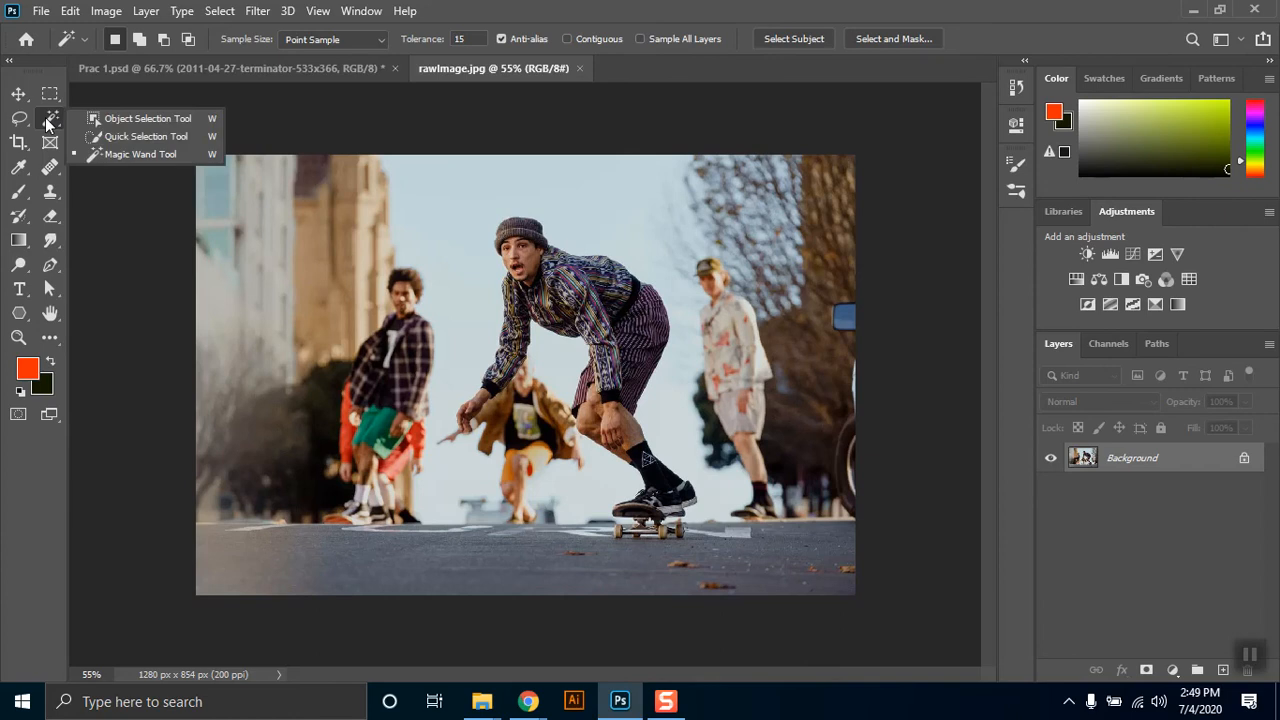
{"action": "left_click", "coordinate": [134, 137]}
{"action": "mouse_move", "coordinate": [471, 408]}
{"action": "left_mouse_down"}
{"action": "mouse_move", "coordinate": [492, 396]}
{"action": "mouse_move", "coordinate": [519, 235]}
{"action": "mouse_move", "coordinate": [643, 328]}
{"action": "mouse_move", "coordinate": [618, 379]}
{"action": "mouse_move", "coordinate": [628, 446]}
{"action": "mouse_move", "coordinate": [664, 486]}
{"action": "left_mouse_up"}
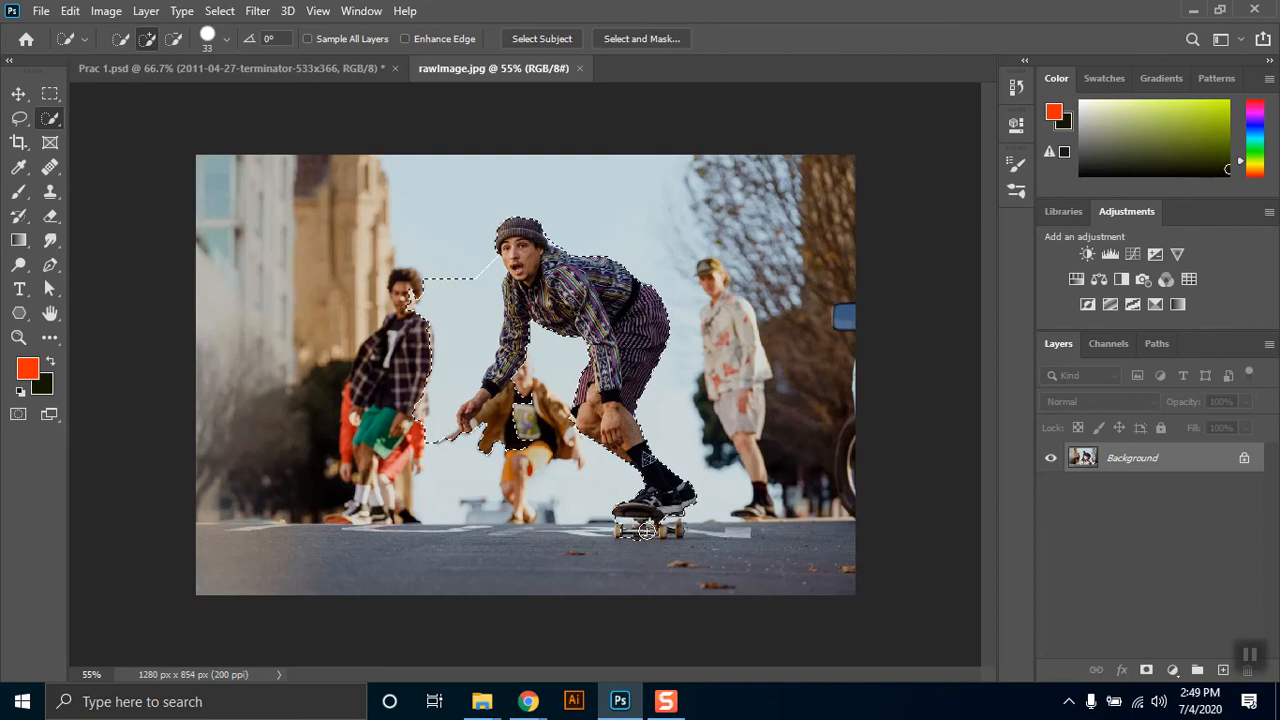
{"action": "mouse_move", "coordinate": [665, 532]}
{"action": "left_mouse_down"}
{"action": "mouse_move", "coordinate": [627, 541]}
{"action": "mouse_move", "coordinate": [592, 524]}
{"action": "left_mouse_up"}
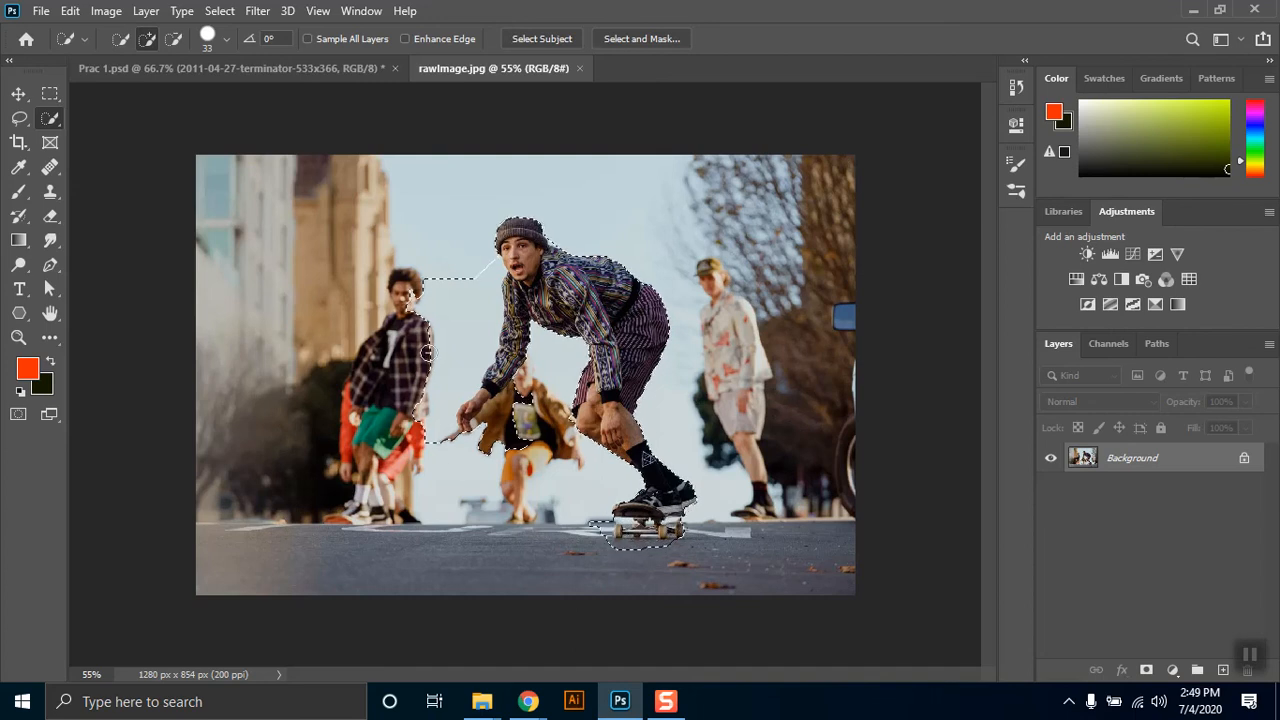
Subtract the sky and the bystander in the plaid shirt beside the skateboarder from the selection.
{"action": "mouse_move", "coordinate": [436, 455]}
{"action": "left_mouse_down"}
{"action": "mouse_move", "coordinate": [432, 390]}
{"action": "mouse_move", "coordinate": [470, 263]}
{"action": "left_mouse_up"}
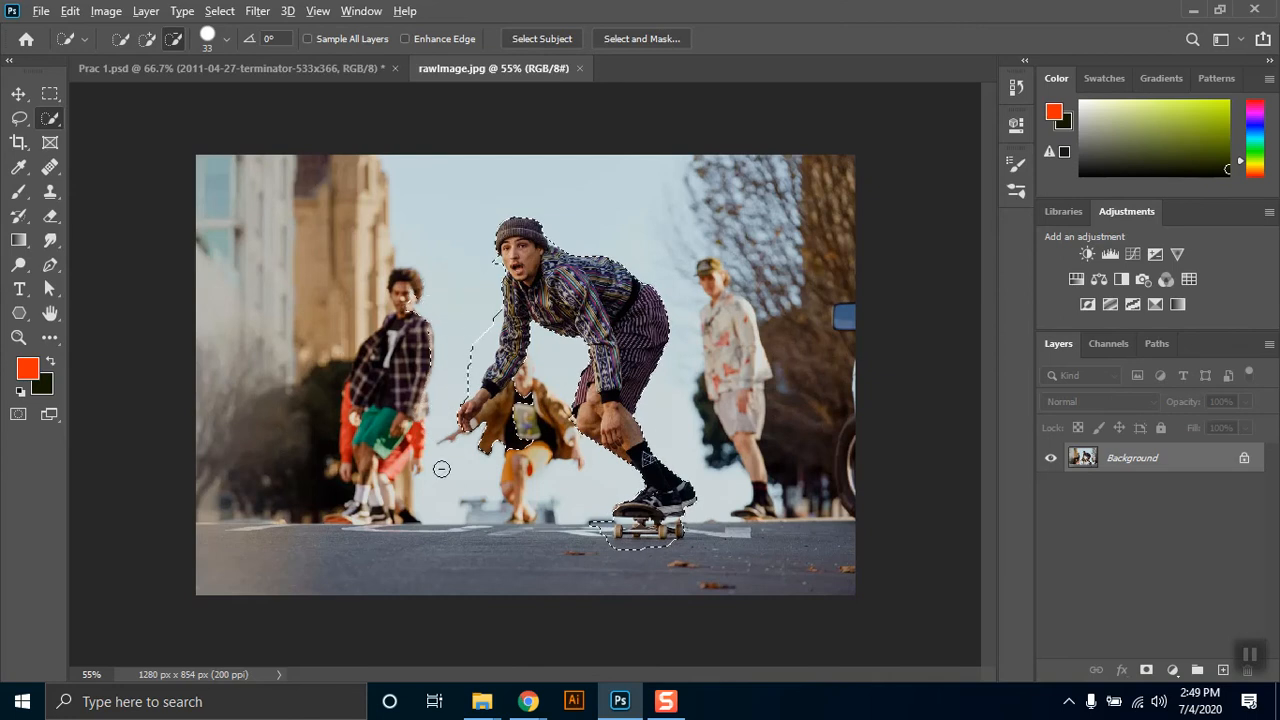
{"action": "left_click_drag", "start_coordinate": [492, 262], "coordinate": [471, 320]}
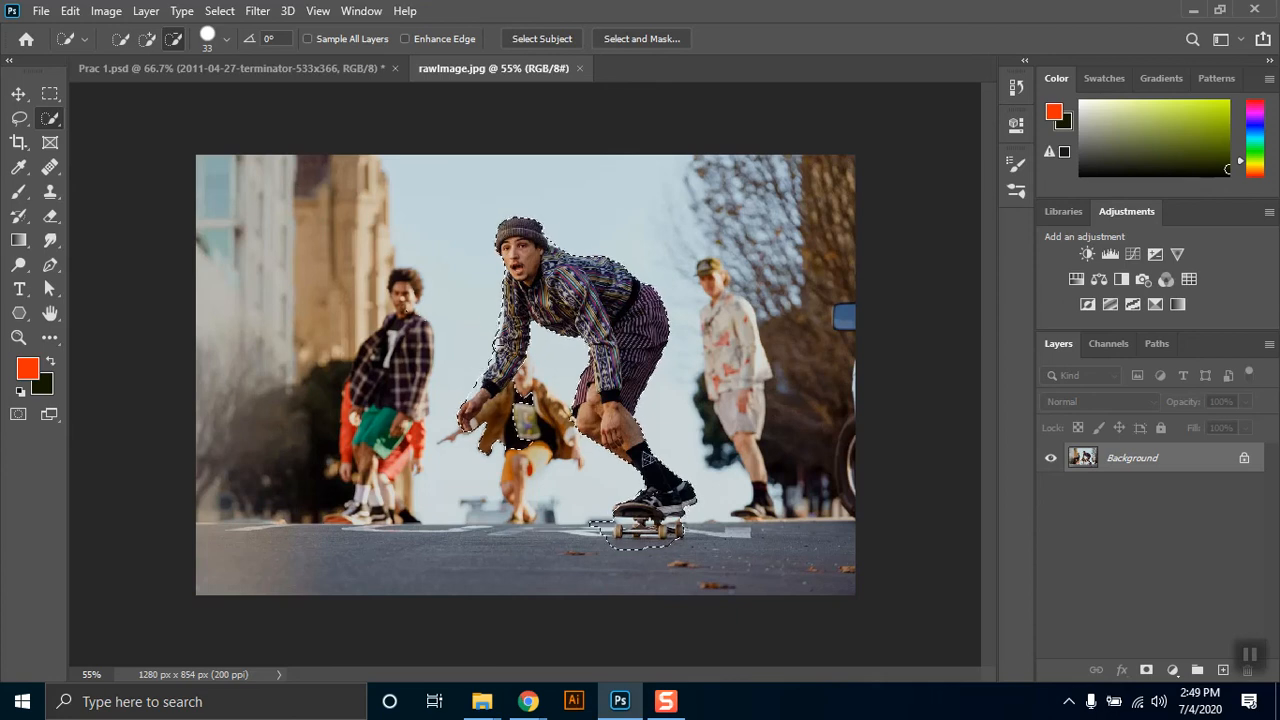
Refine the selection edge along the skateboarder's outstretched sleeve and hand by subtracting the leftover sky.
{"action": "scroll", "coordinate": [490, 327], "scroll_direction": "up", "scroll_amount": 3}
{"action": "scroll", "coordinate": [461, 316], "scroll_direction": "up", "scroll_amount": 3}
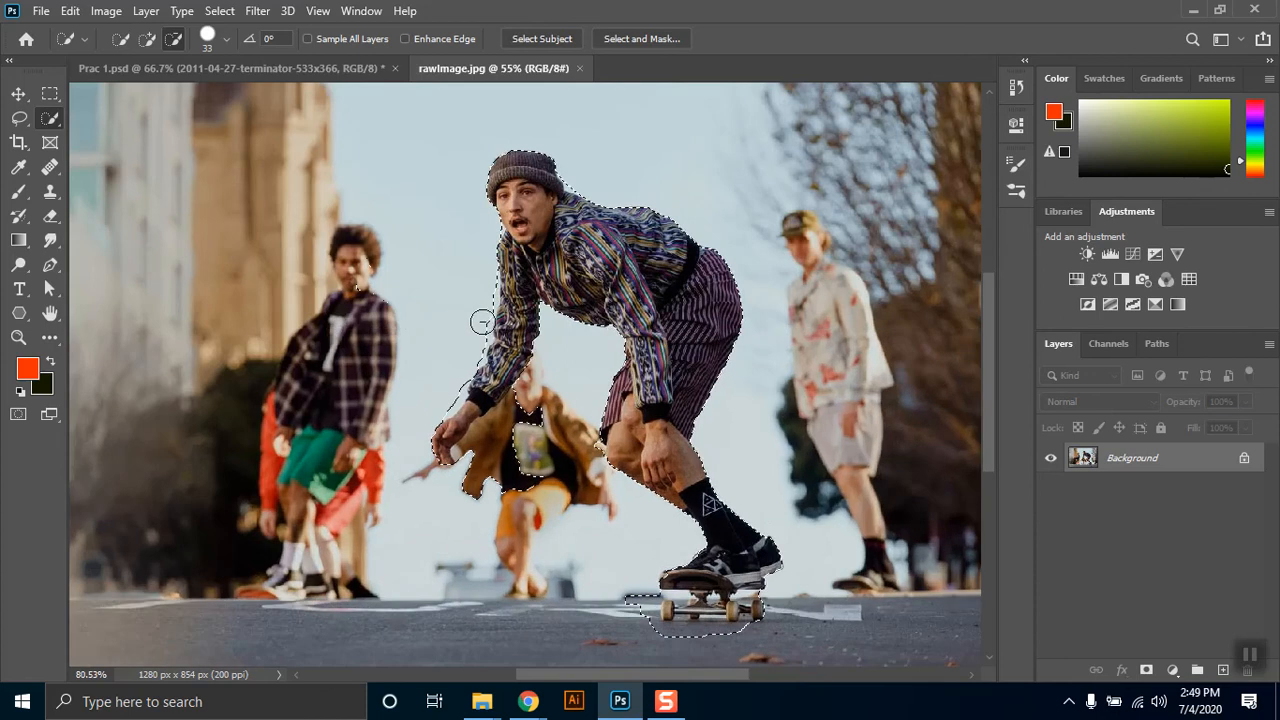
{"action": "scroll", "coordinate": [442, 409], "scroll_direction": "up", "scroll_amount": 2}
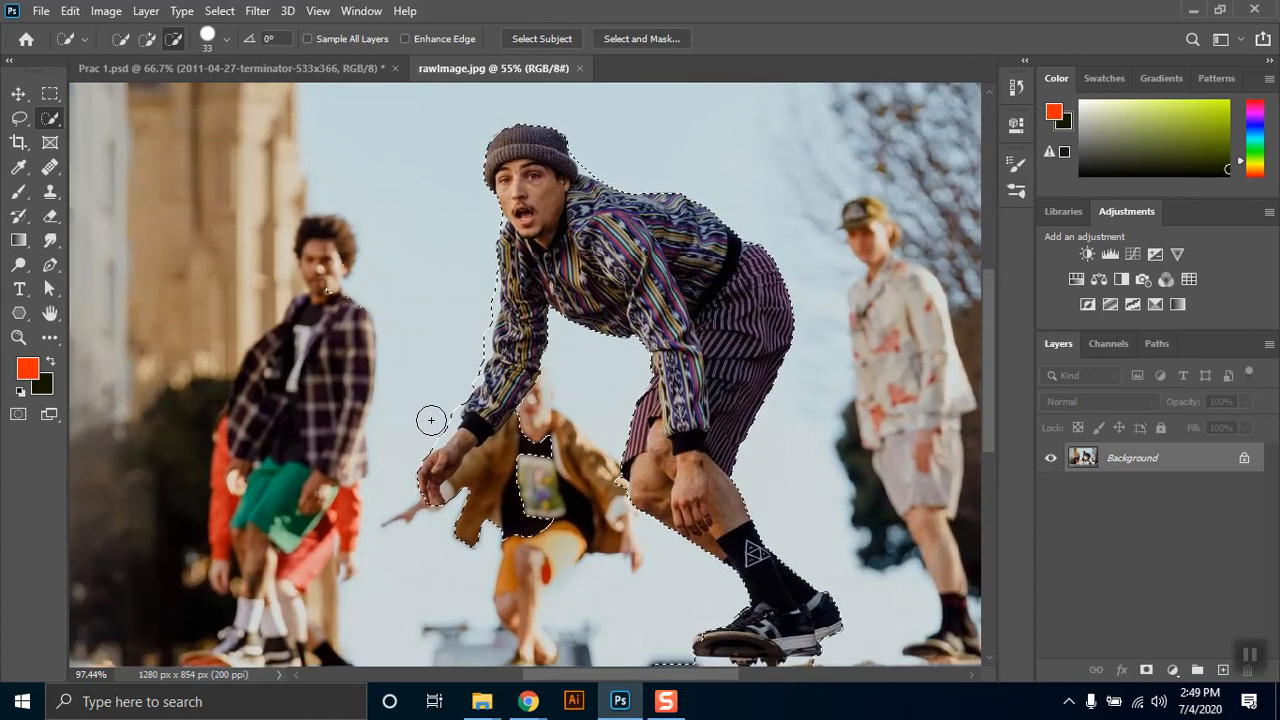
{"action": "scroll", "coordinate": [434, 498], "scroll_direction": "up", "scroll_amount": 5}
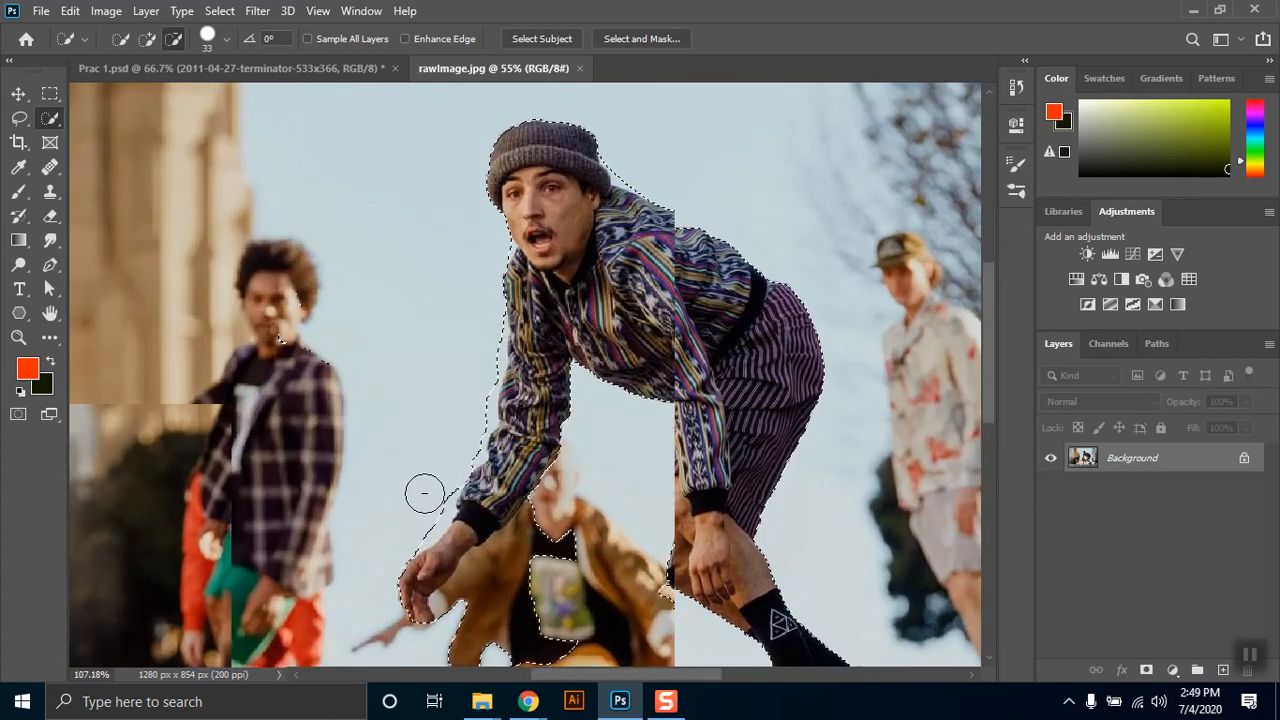
{"action": "scroll", "coordinate": [424, 540], "scroll_direction": "up", "scroll_amount": 2}
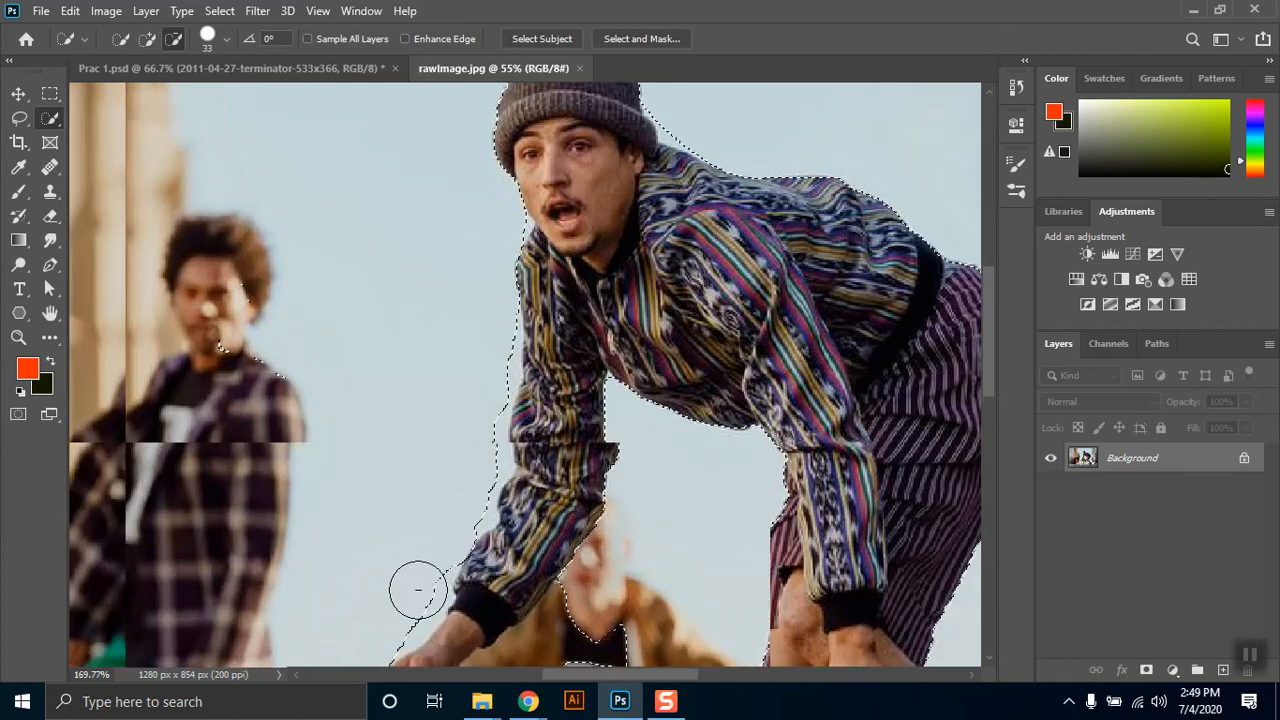
{"action": "scroll", "coordinate": [418, 609], "scroll_direction": "up", "scroll_amount": 5}
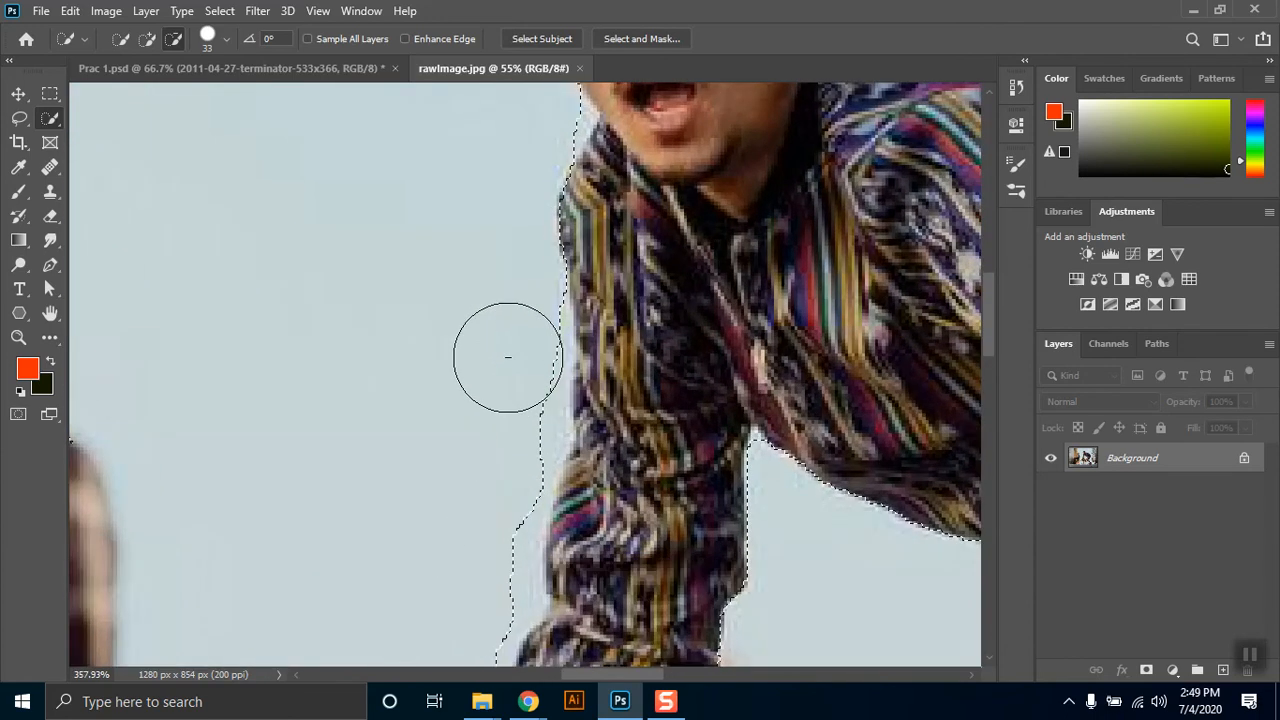
{"action": "scroll", "coordinate": [507, 357], "scroll_direction": "up", "scroll_amount": 1}
{"action": "scroll", "coordinate": [507, 357], "scroll_direction": "down", "scroll_amount": 3}
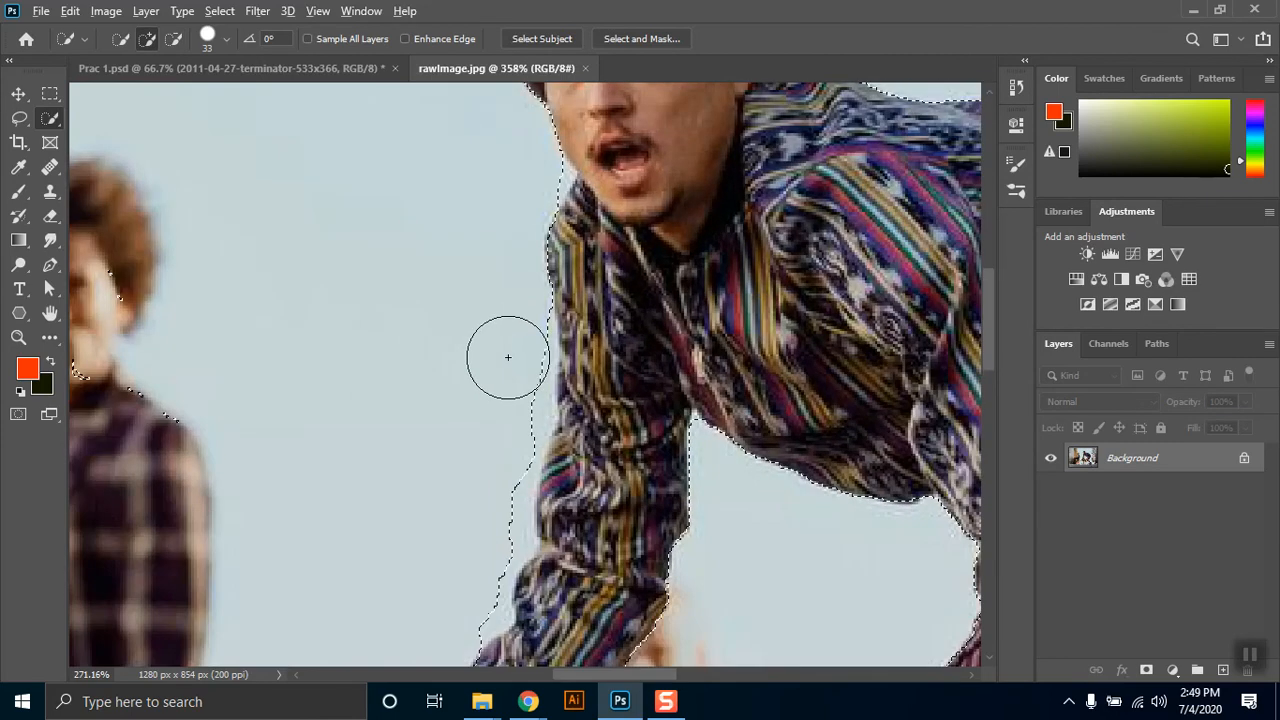
{"action": "scroll", "coordinate": [510, 380], "scroll_direction": "down", "scroll_amount": 1}
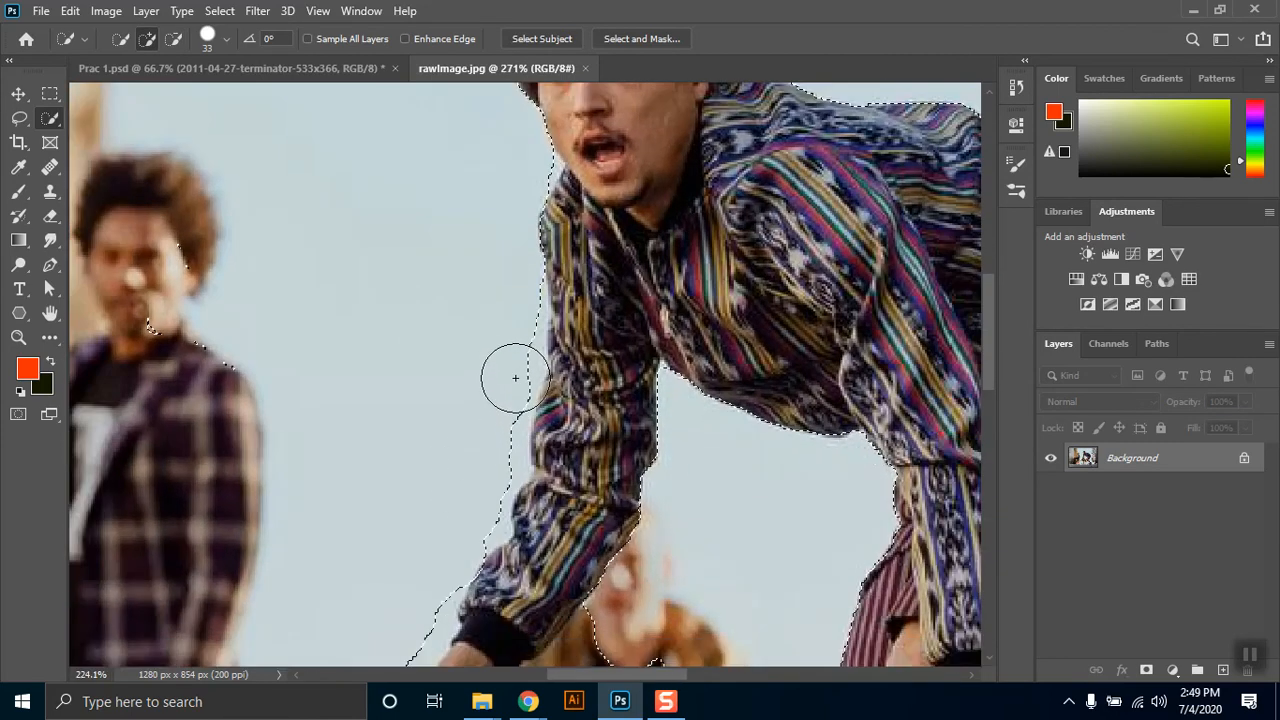
{"action": "left_click", "coordinate": [494, 437]}
{"action": "left_click", "coordinate": [487, 472]}
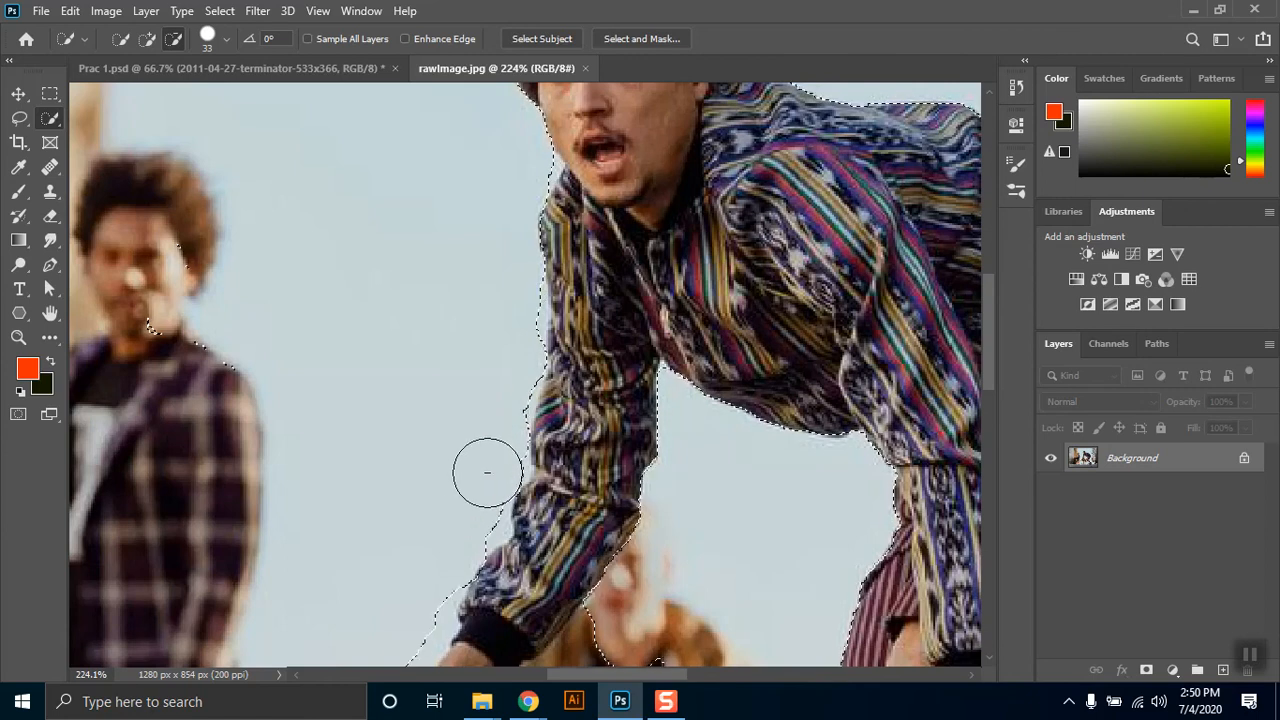
{"action": "left_click", "coordinate": [468, 520]}
{"action": "left_click", "coordinate": [415, 616]}
Subtract the blurred person in the brown jacket behind the skateboarder's arm from the selection.
{"action": "left_click", "coordinate": [618, 618]}
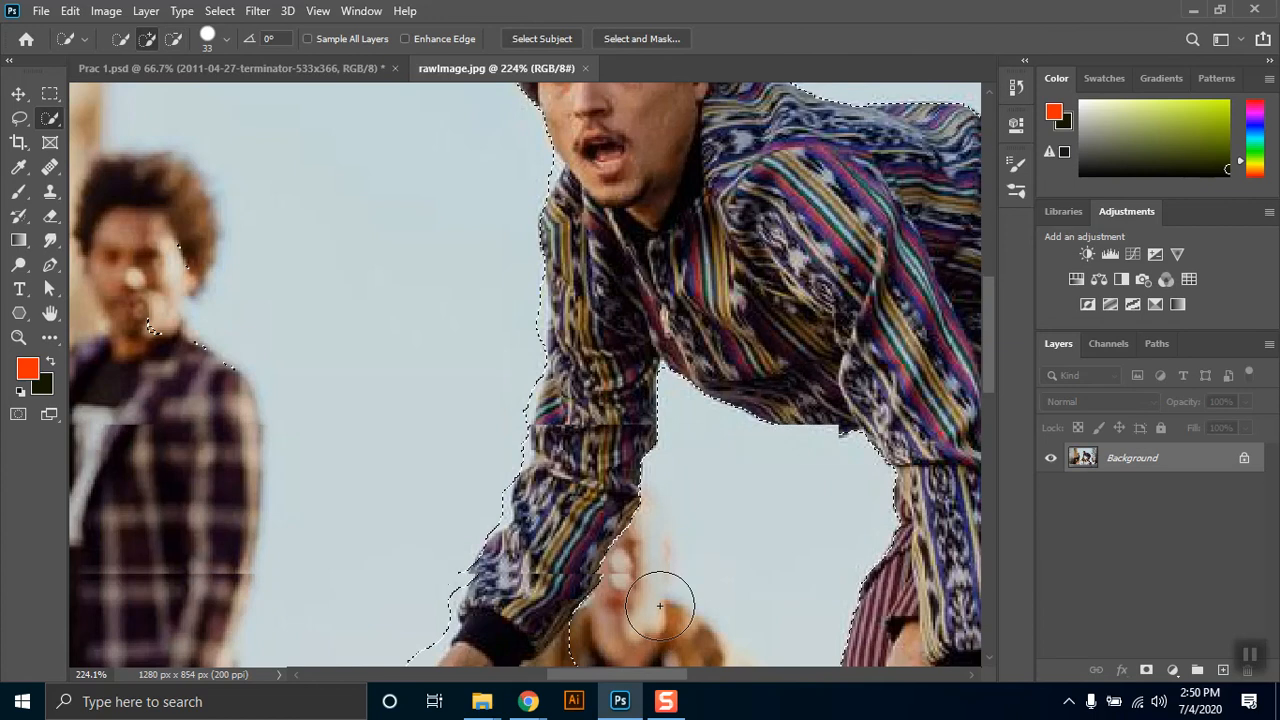
{"action": "scroll", "coordinate": [657, 612], "scroll_direction": "down", "scroll_amount": 5}
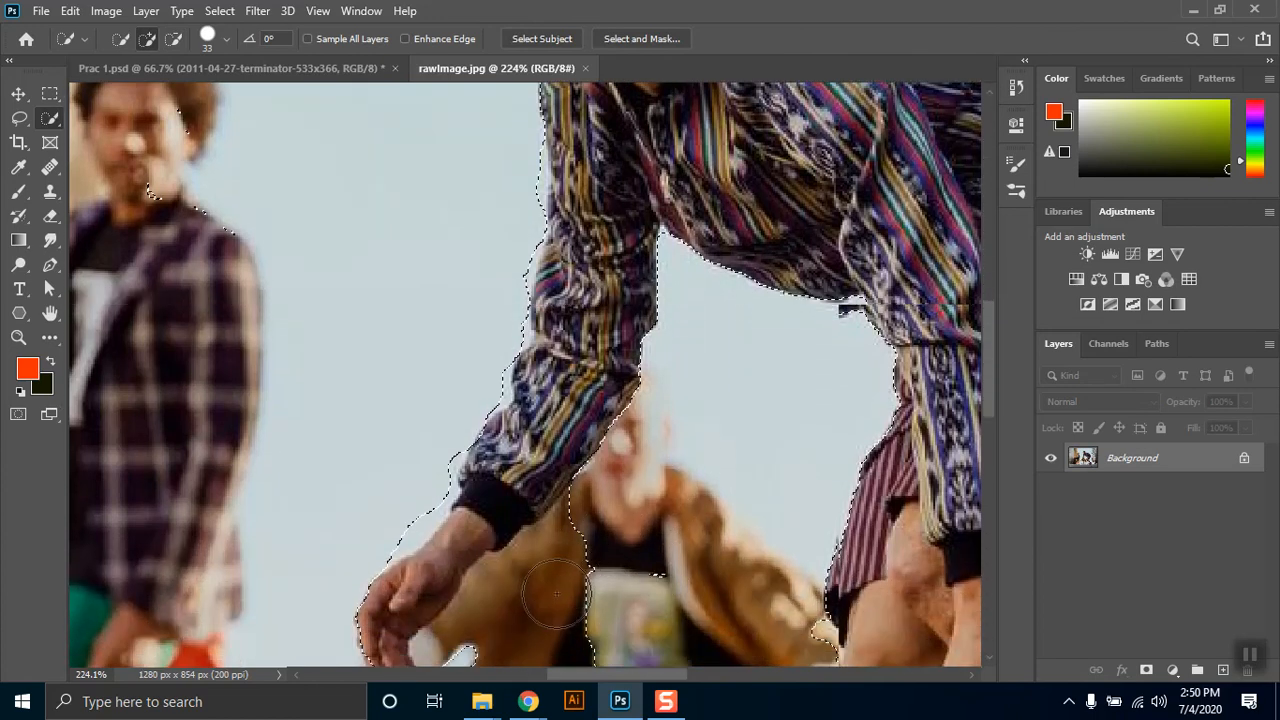
{"action": "scroll", "coordinate": [600, 580], "scroll_direction": "down", "scroll_amount": 3}
{"action": "scroll", "coordinate": [556, 566], "scroll_direction": "down", "scroll_amount": 3}
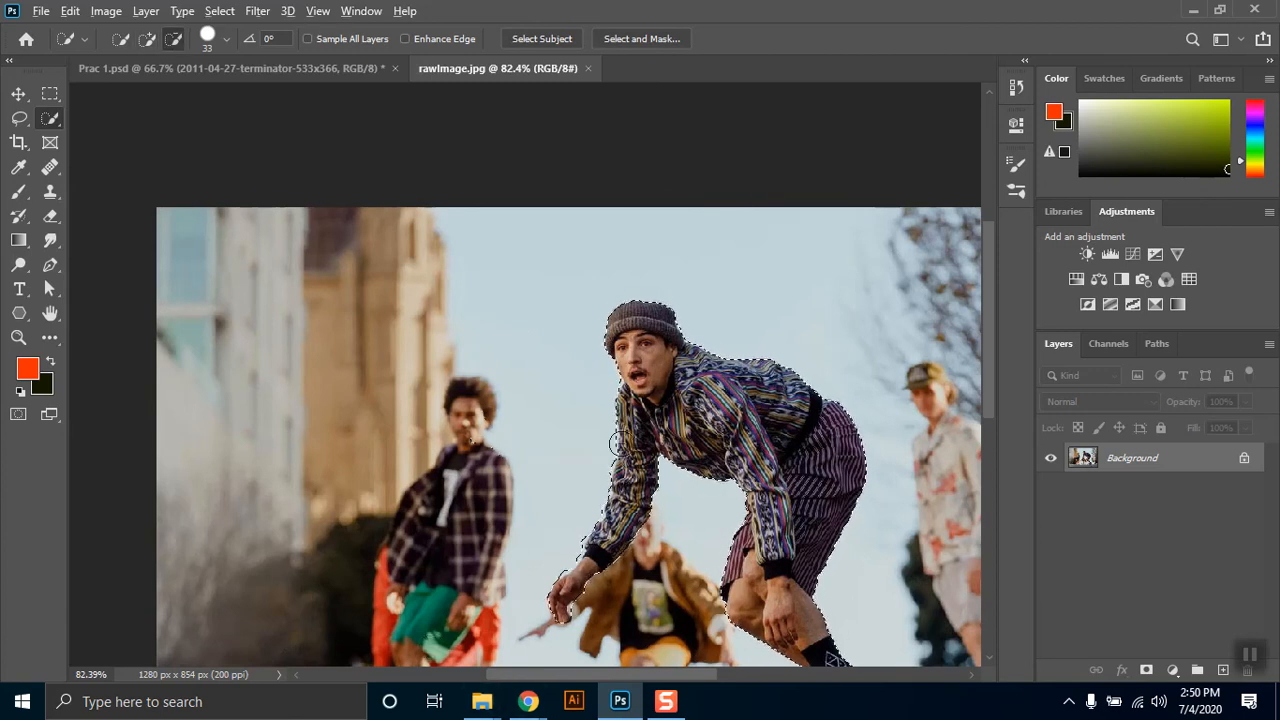
{"action": "scroll", "coordinate": [663, 445], "scroll_direction": "down", "scroll_amount": 1}
{"action": "scroll", "coordinate": [663, 445], "scroll_direction": "down", "scroll_amount": 1}
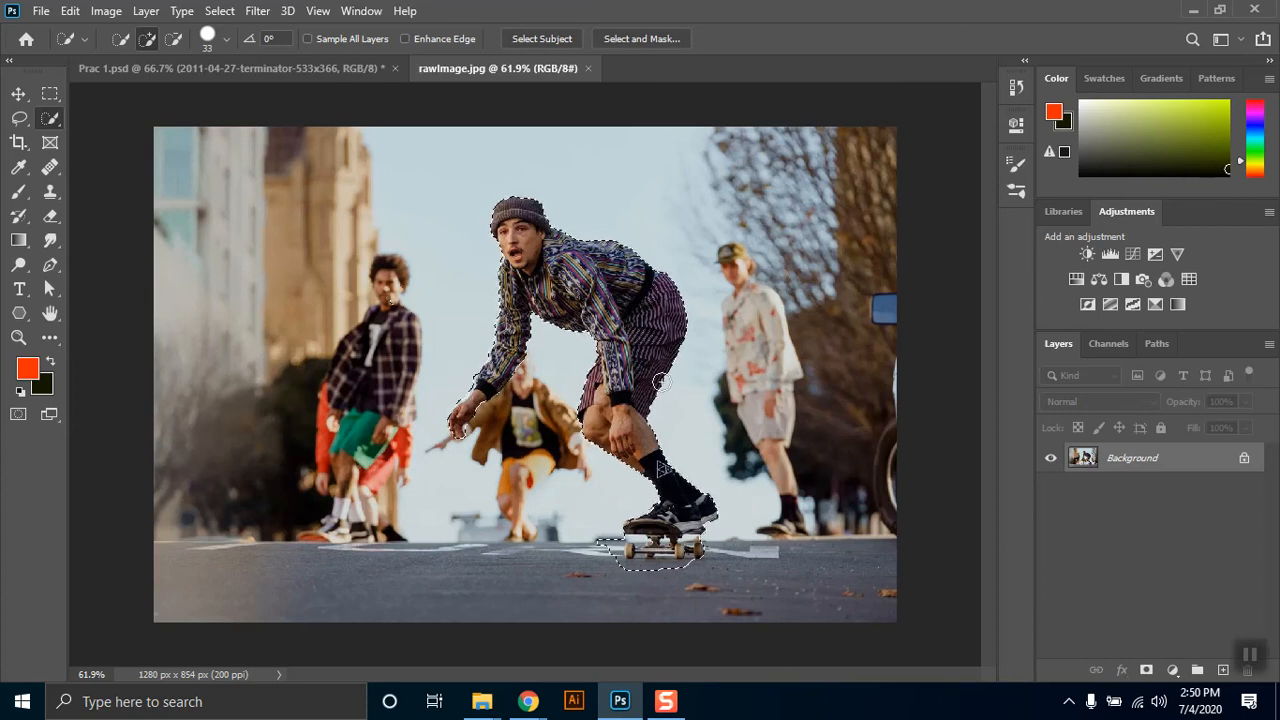
Add a layer mask from the selection so only the skateboarder and his board show.
{"action": "right_click", "coordinate": [49, 122]}
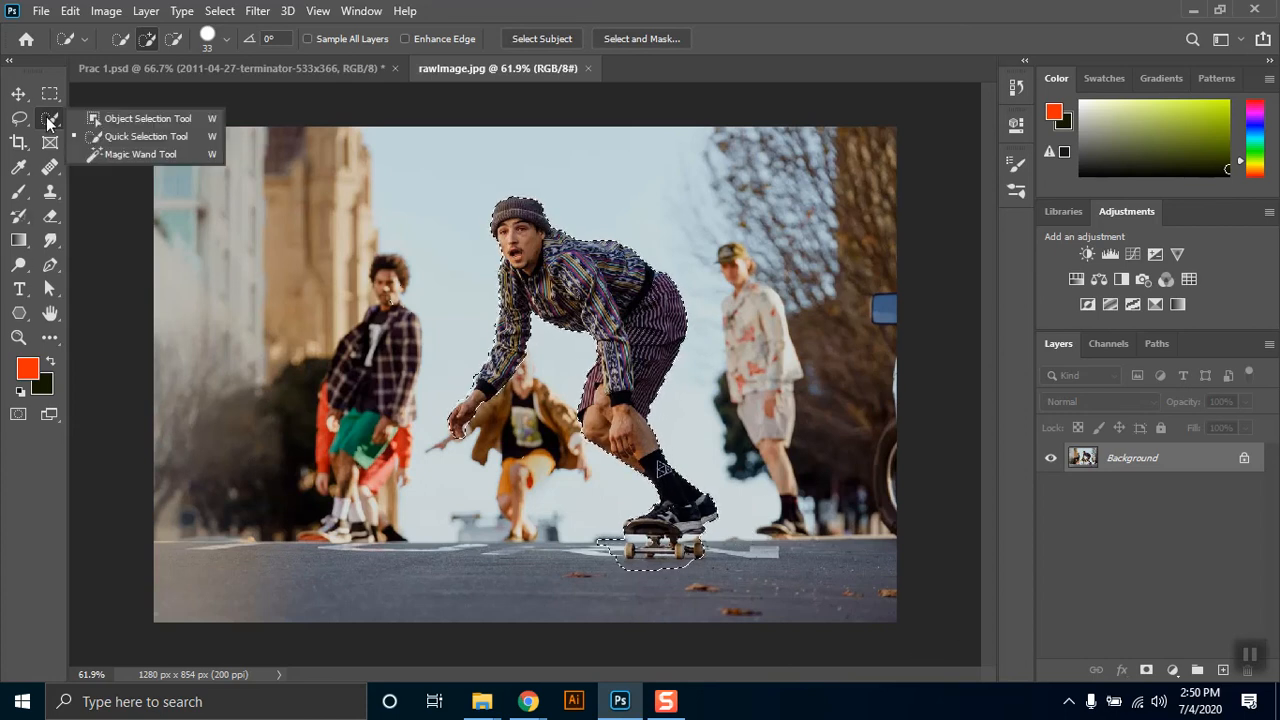
{"action": "left_click", "coordinate": [145, 136]}
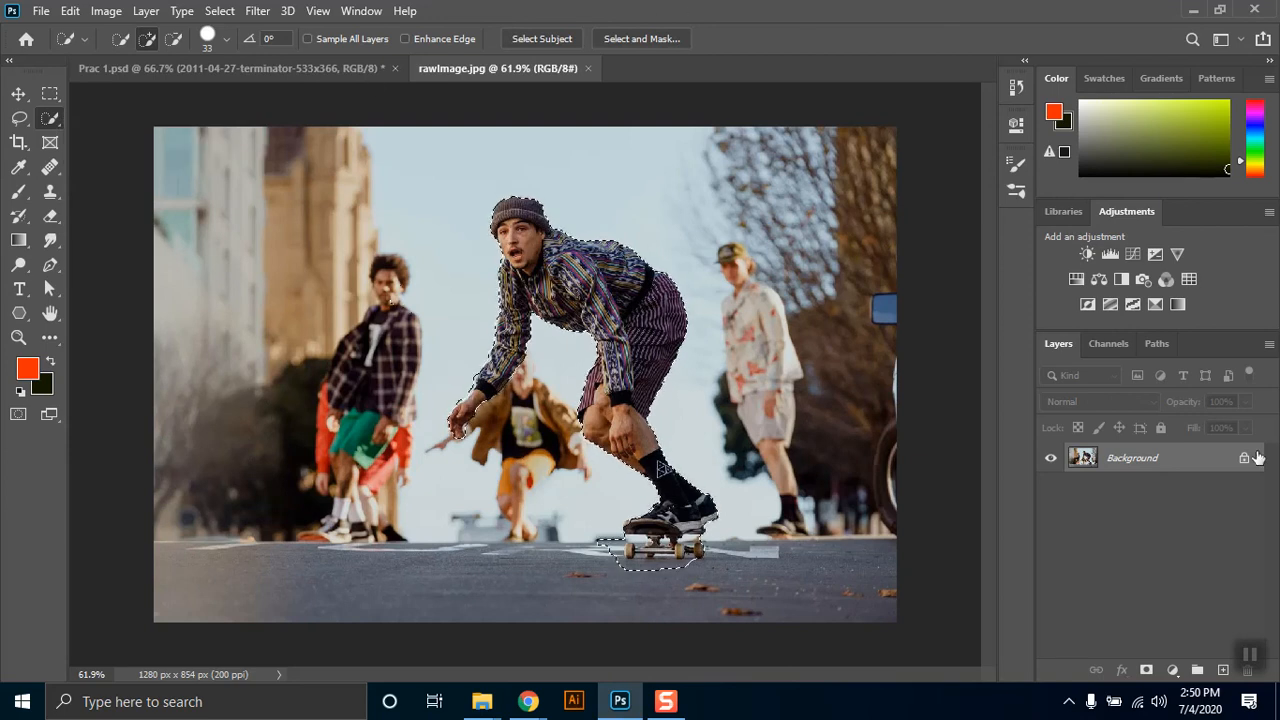
{"action": "left_click", "coordinate": [1146, 672]}
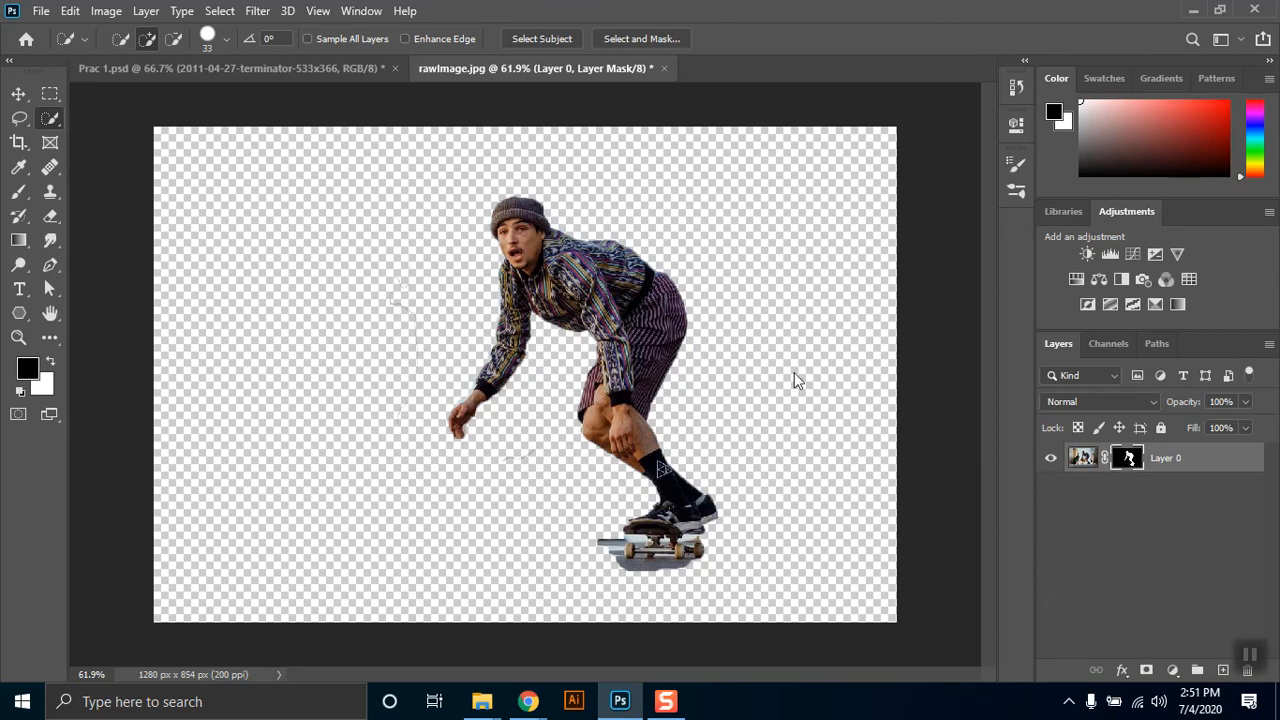
Find and start the Windows Magnifier, view the masked skateboarder enlarged, and close the Magnifier.
{"action": "key", "text": "super"}
{"action": "type", "text": "m"}
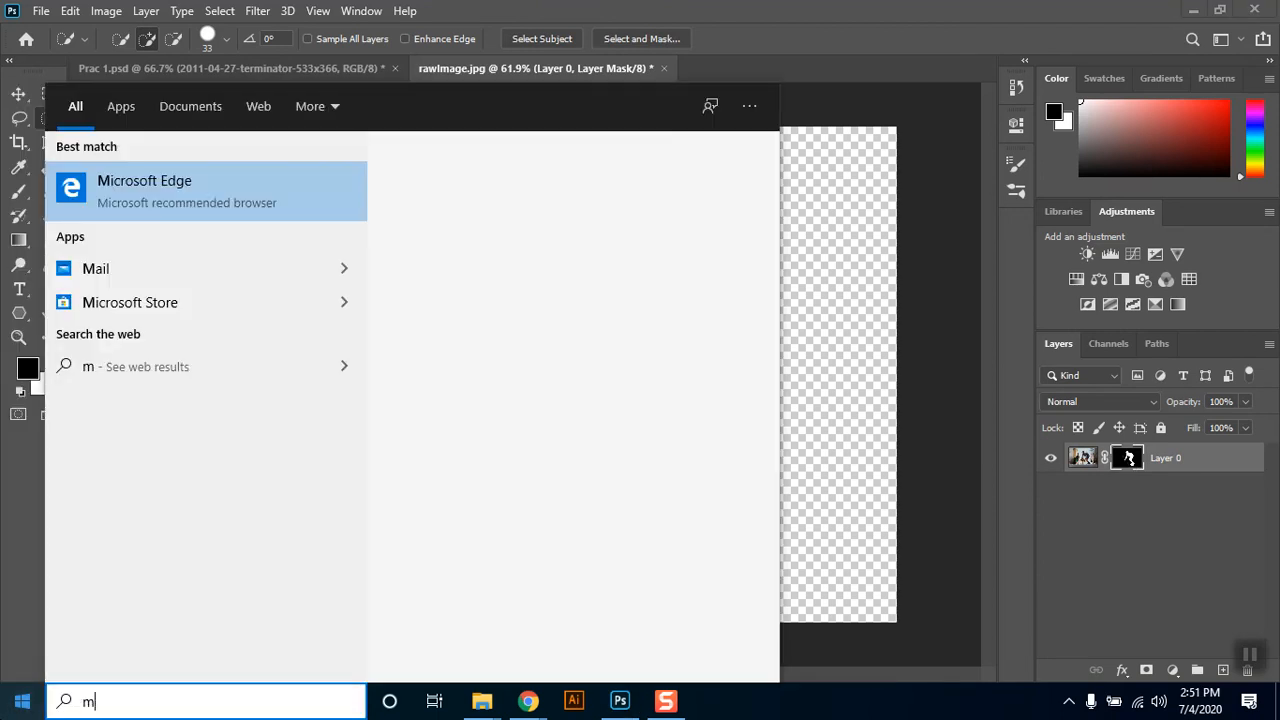
{"action": "type", "text": "agn"}
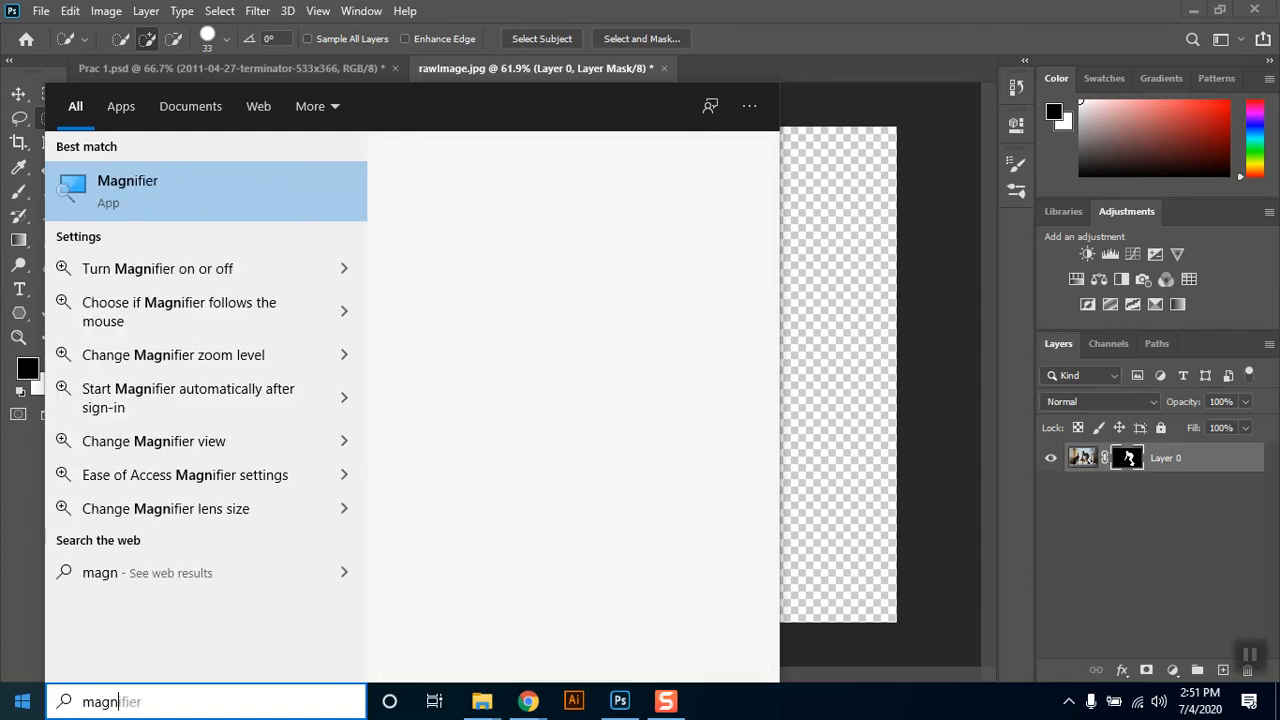
{"action": "key", "text": "Escape"}
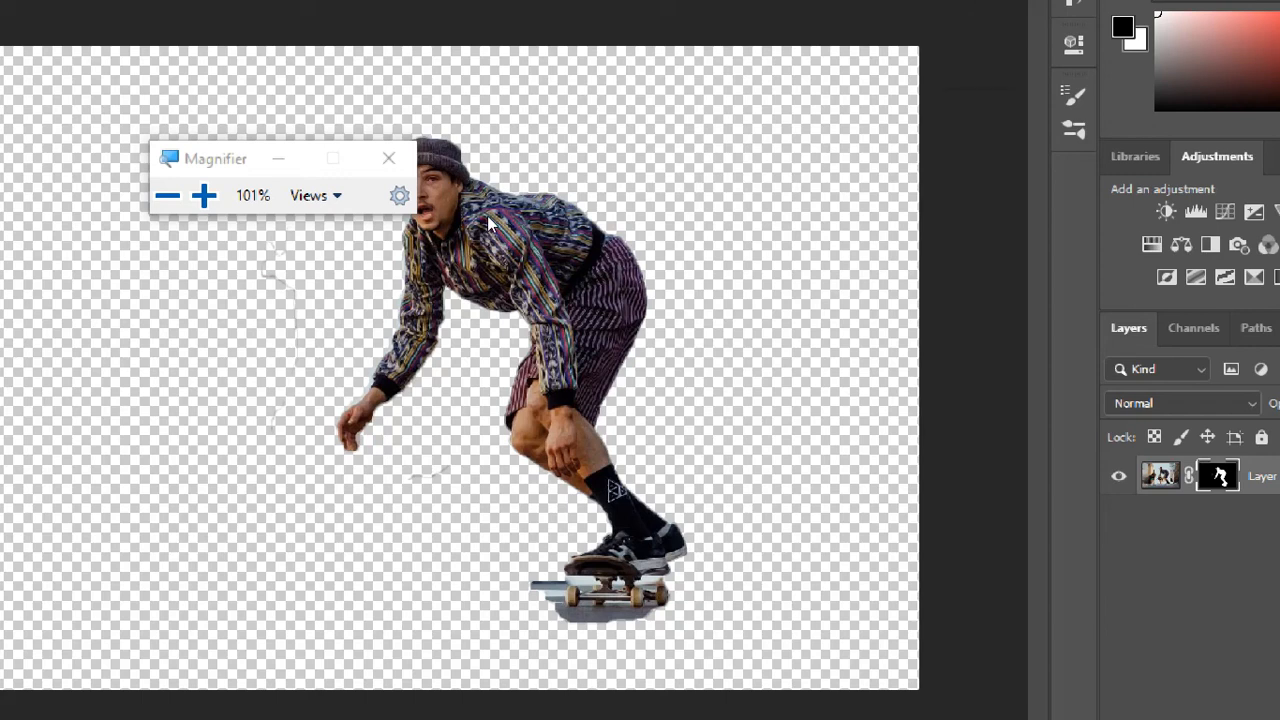
{"action": "key", "text": "alt+Tab"}
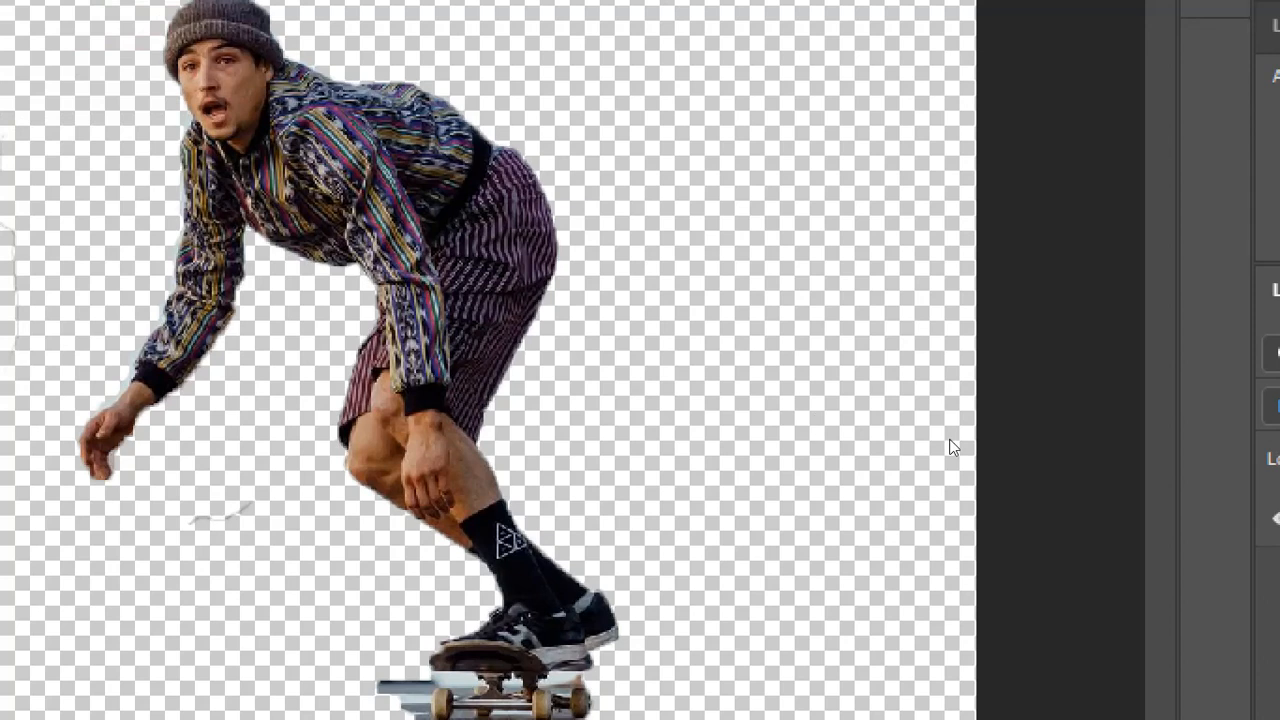
{"action": "key", "text": "super+Escape"}
Switch to the Google Meet call in Chrome and check the meeting's status.
{"action": "key", "text": "super"}
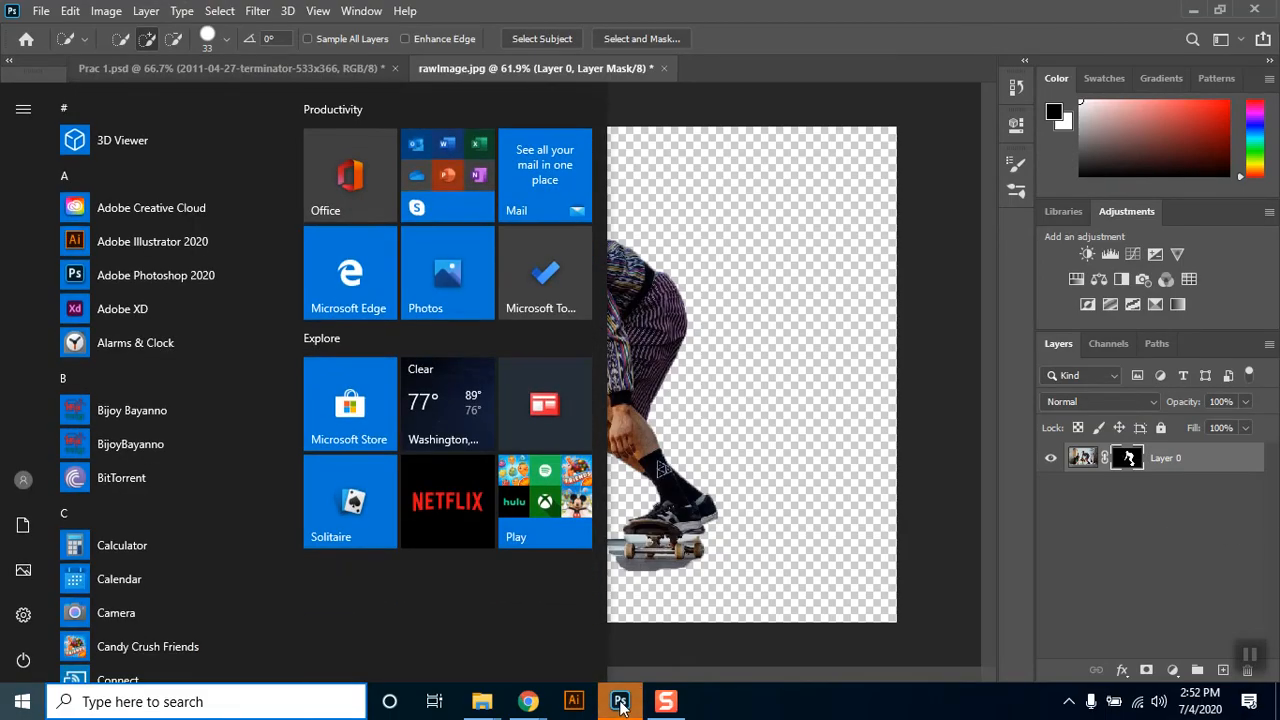
{"action": "left_click", "coordinate": [618, 703]}
{"action": "mouse_move", "coordinate": [526, 700]}
{"action": "left_click", "coordinate": [475, 618]}
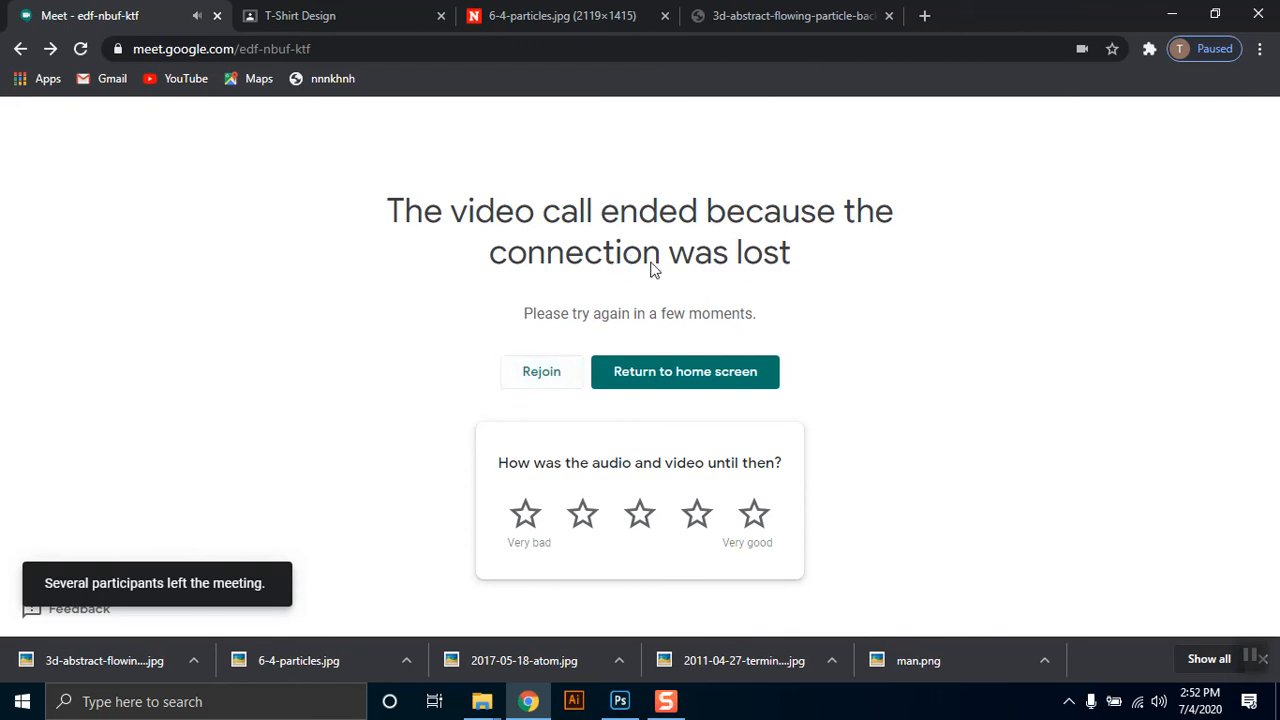
Try to rejoin the dropped Google Meet call, checking the Wi-Fi connection and reloading the meeting page.
{"action": "left_click", "coordinate": [545, 382]}
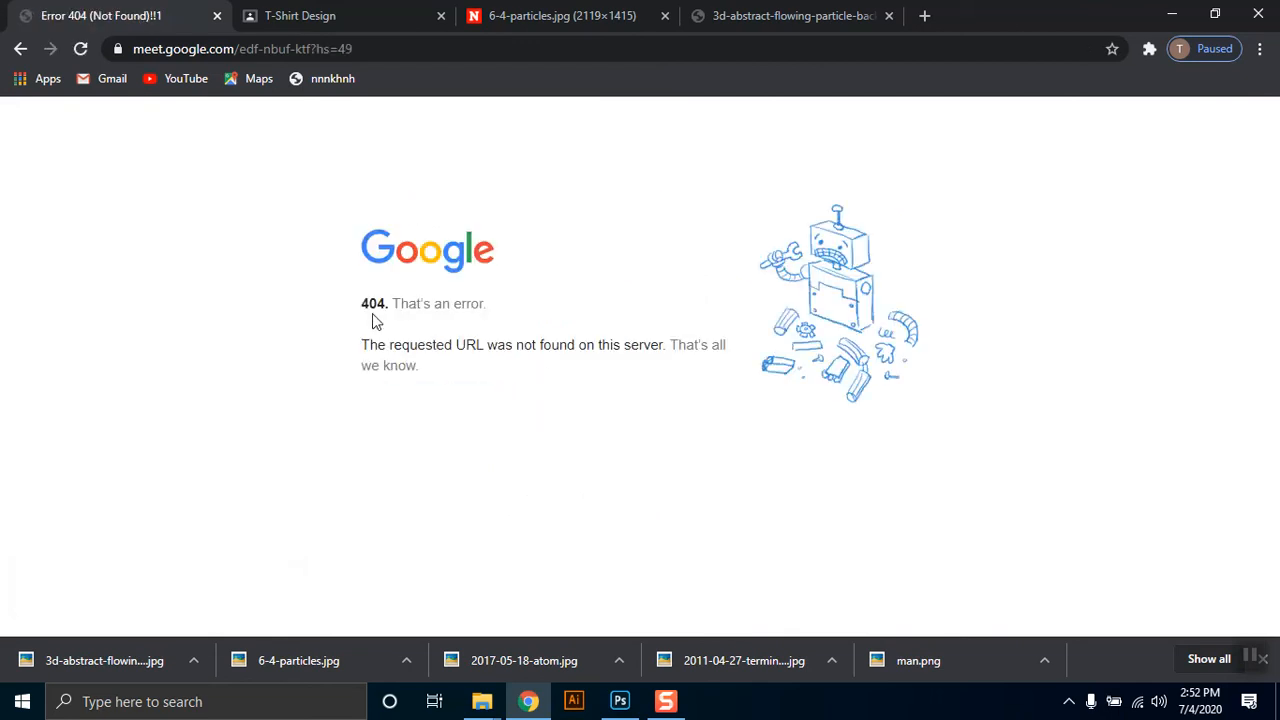
{"action": "left_click", "coordinate": [80, 49]}
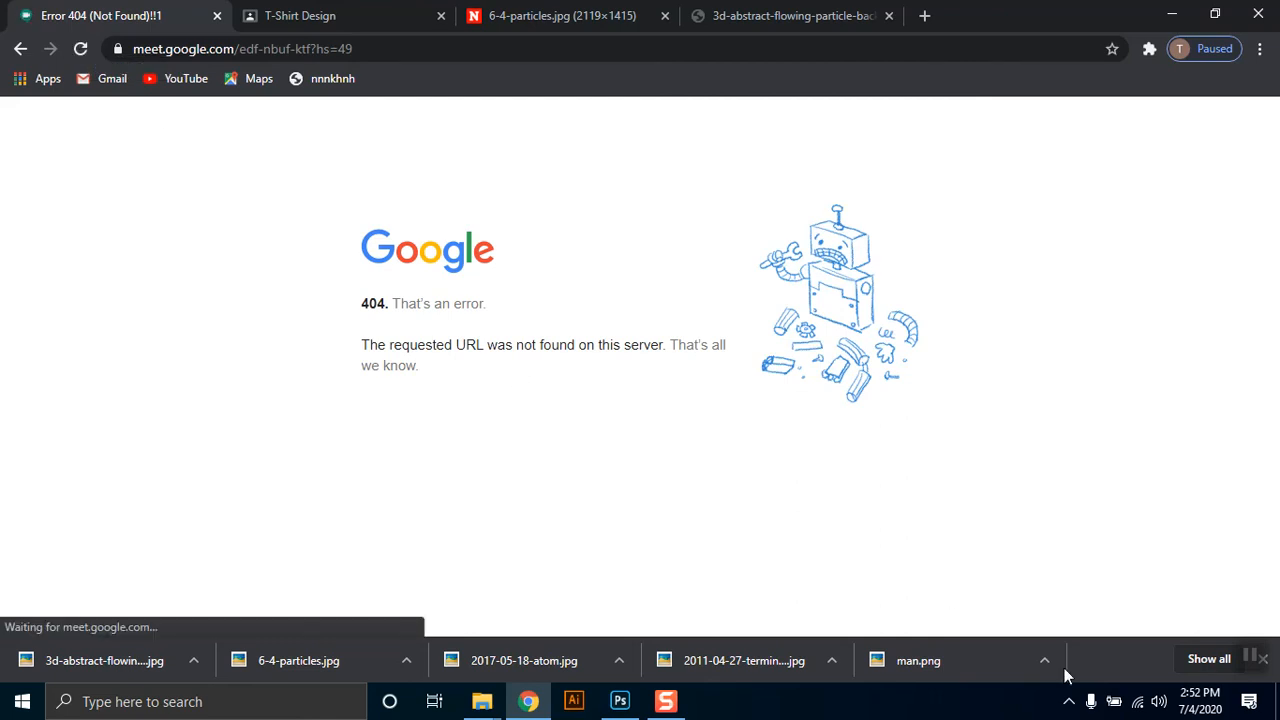
{"action": "left_click", "coordinate": [1140, 705]}
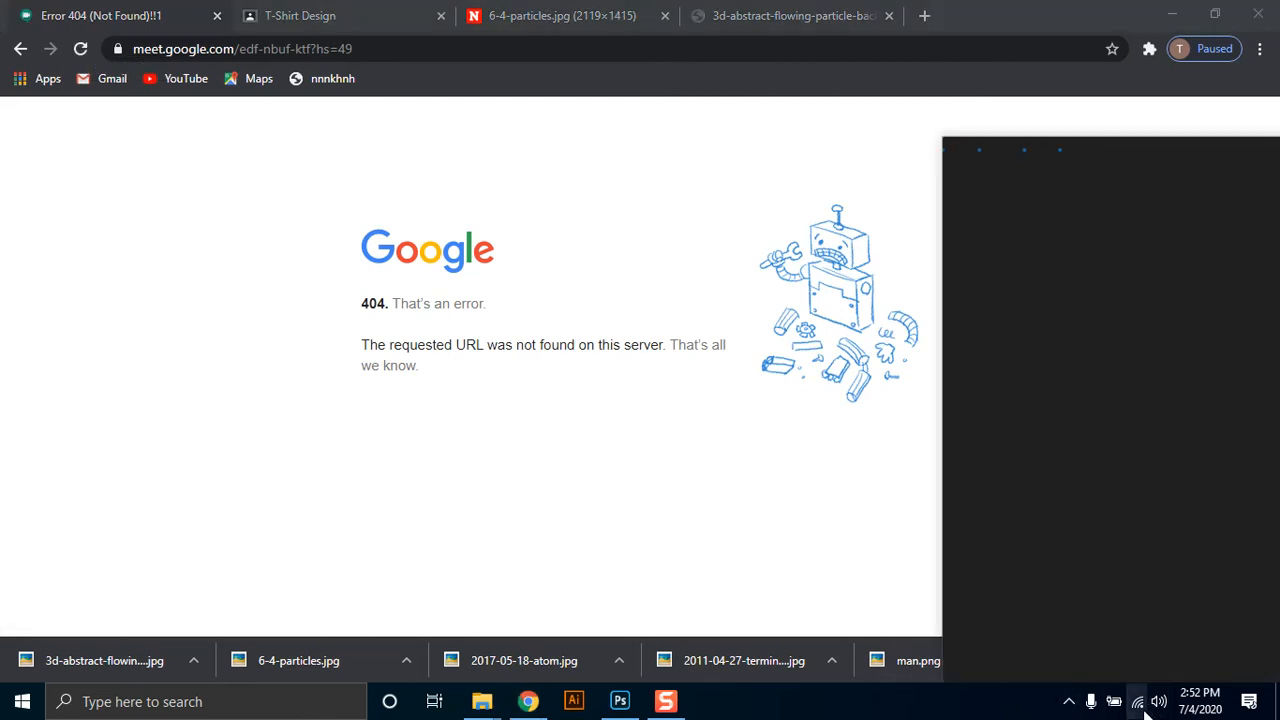
{"action": "left_click", "coordinate": [80, 49]}
{"action": "left_click", "coordinate": [80, 49]}
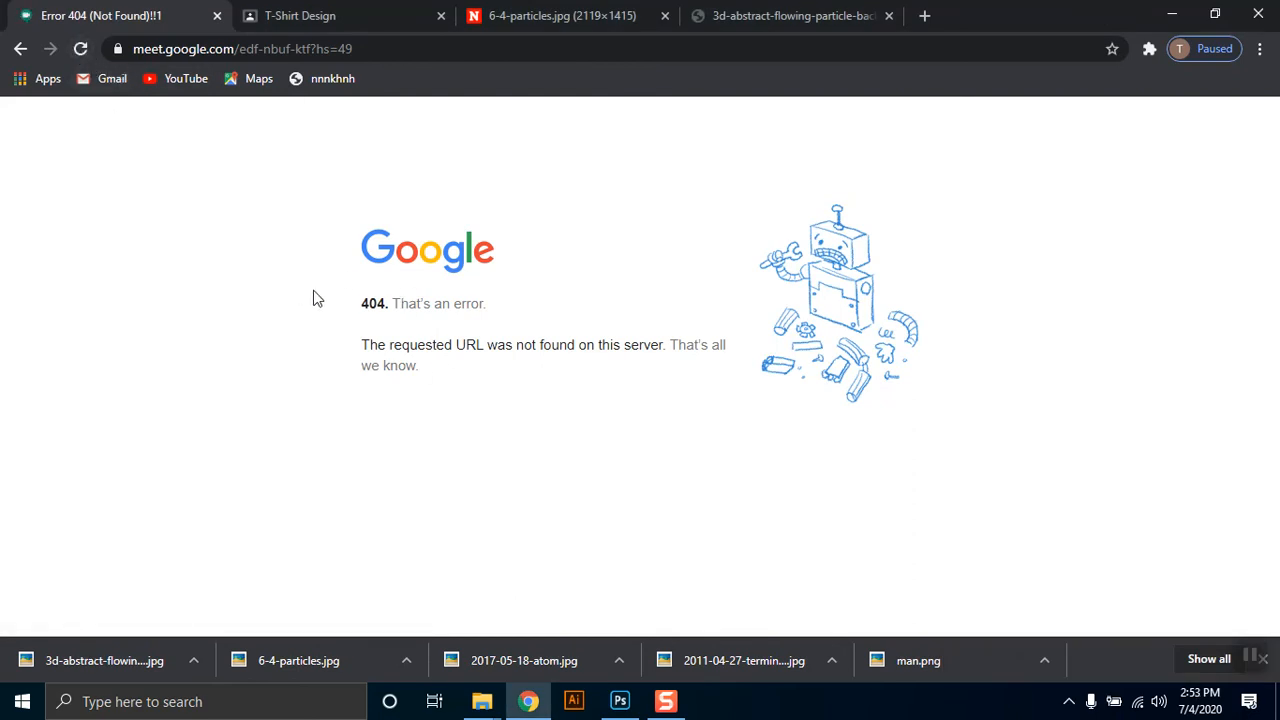
{"action": "left_click", "coordinate": [300, 50]}
{"action": "key", "text": "Return"}
Open web.whatsapp.com in place of the 6-4-particles.jpg image page.
{"action": "left_click", "coordinate": [652, 12]}
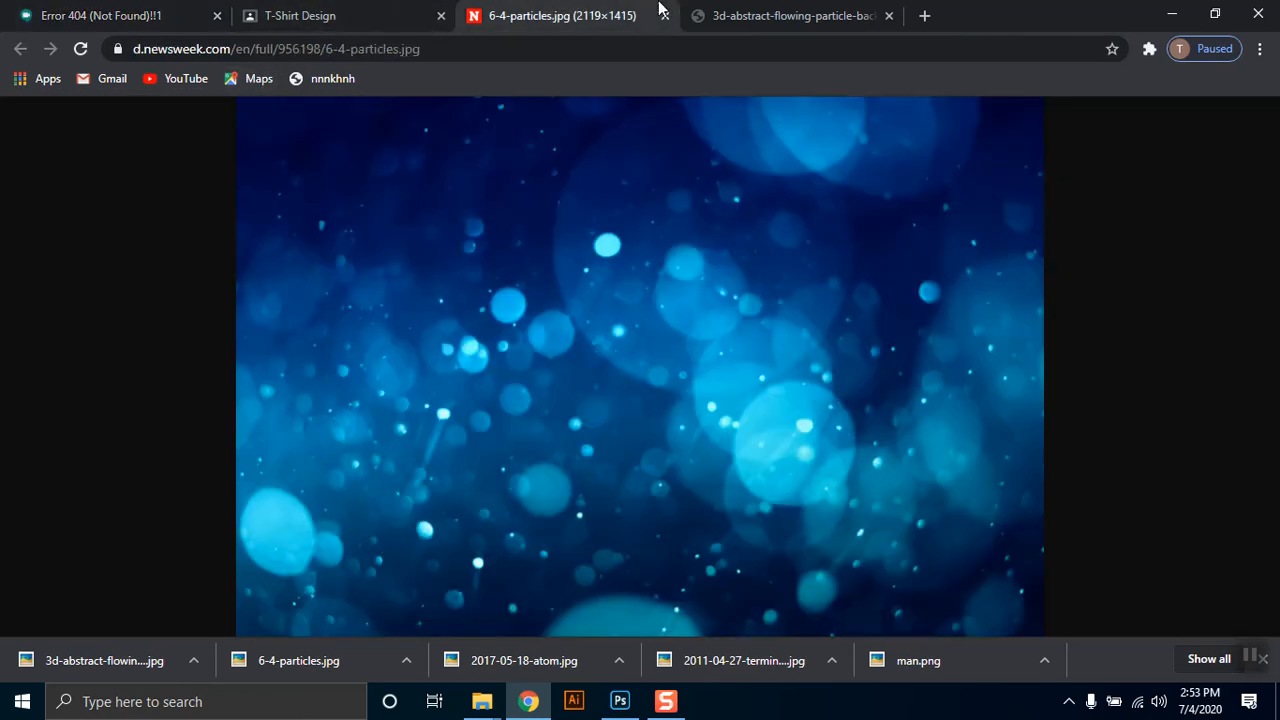
{"action": "left_click", "coordinate": [523, 43]}
{"action": "type", "text": "web.whatsapp.com"}
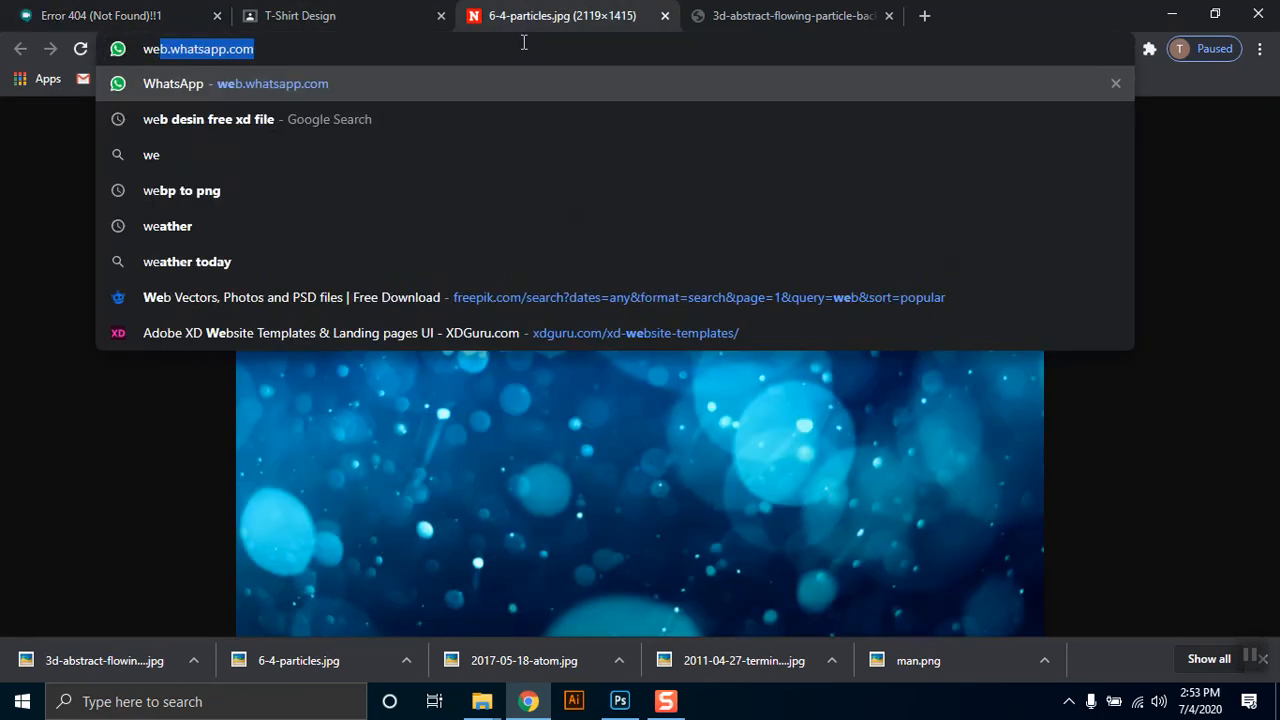
{"action": "key", "text": "Return"}
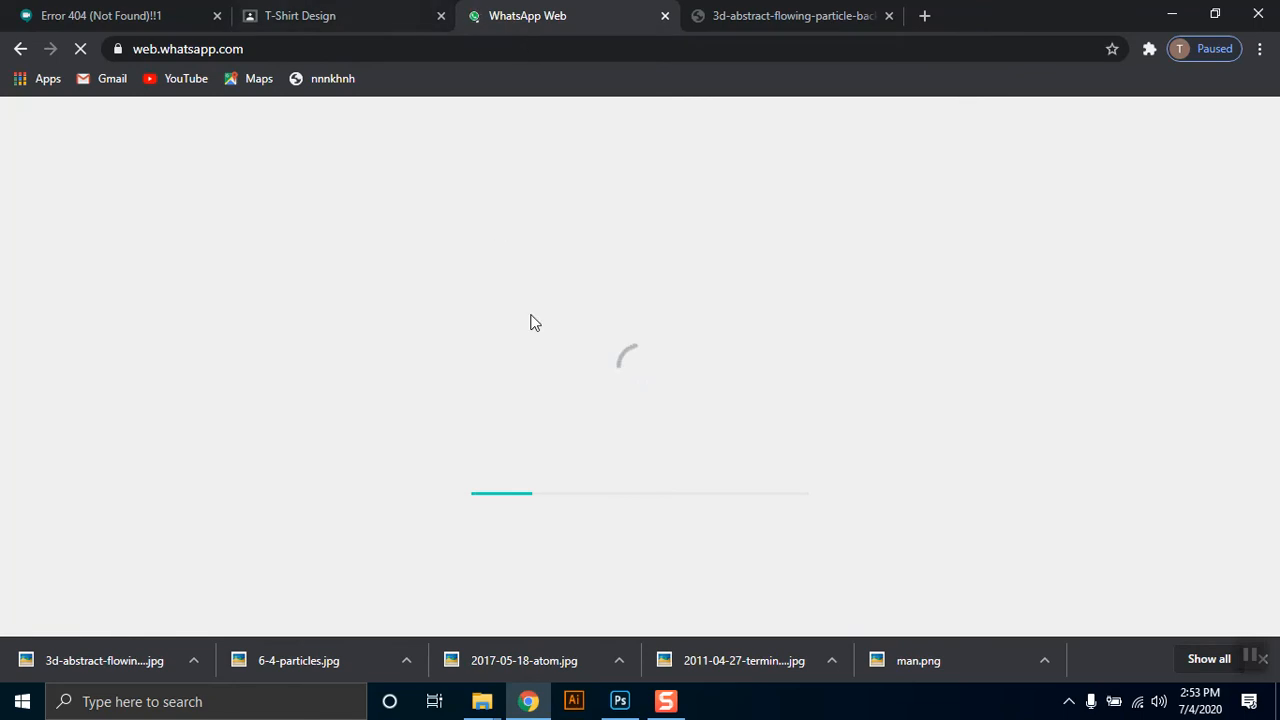